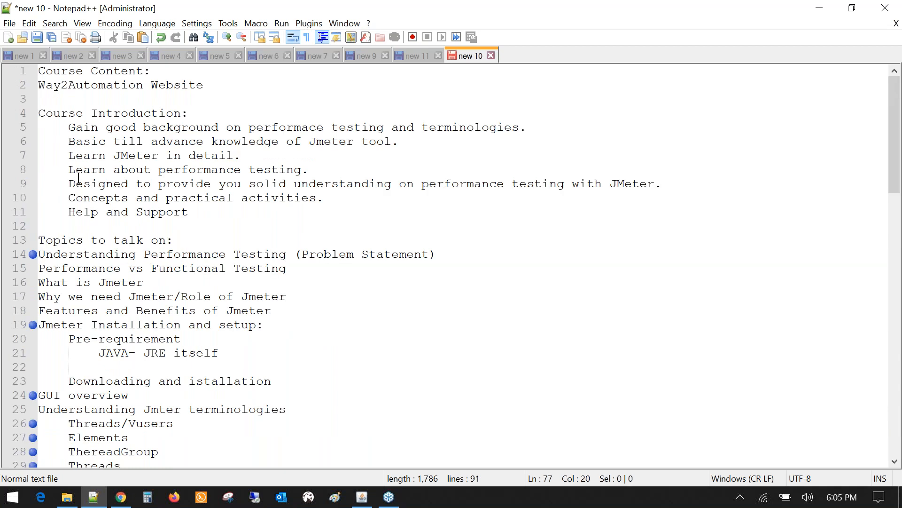
- Highlight the course introduction section and its seven bullets while explaining them
{"action": "left_click", "coordinate": [191, 213]}
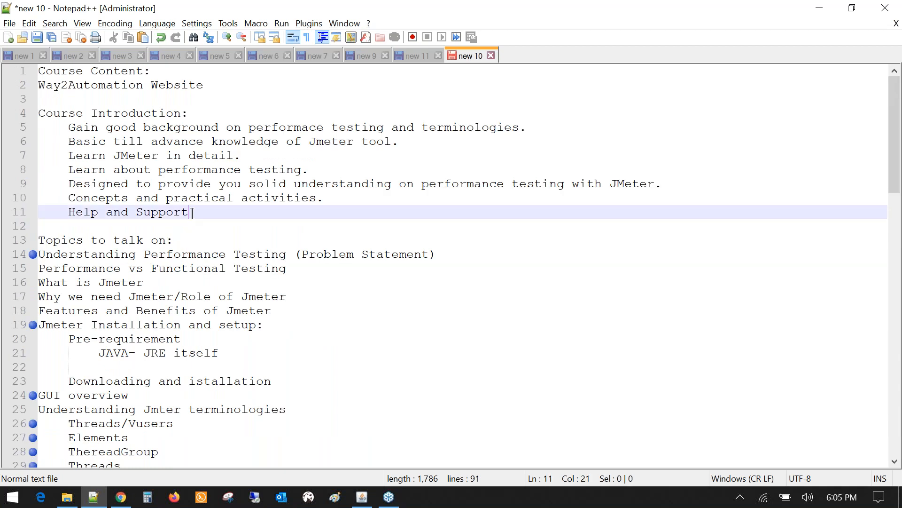
{"action": "left_click_drag", "start_coordinate": [192, 213], "coordinate": [42, 99]}
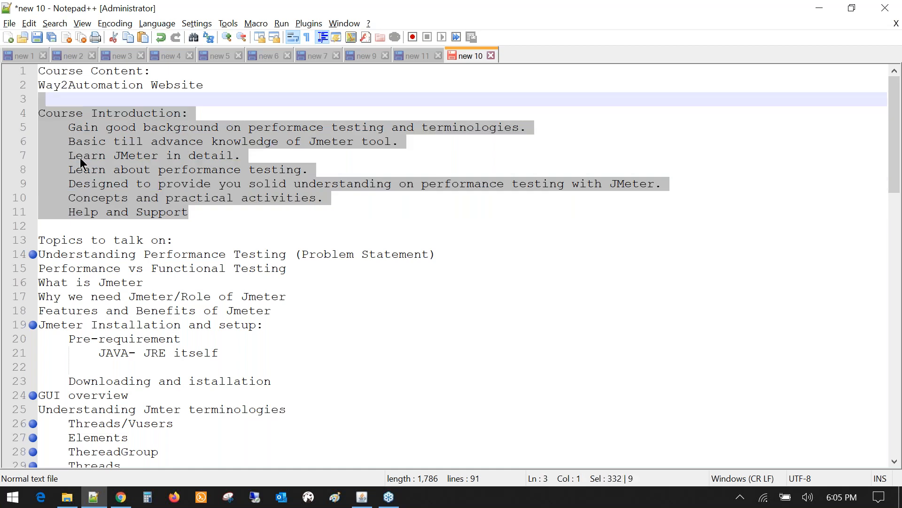
{"action": "left_click", "coordinate": [191, 213]}
{"action": "left_click", "coordinate": [42, 126]}
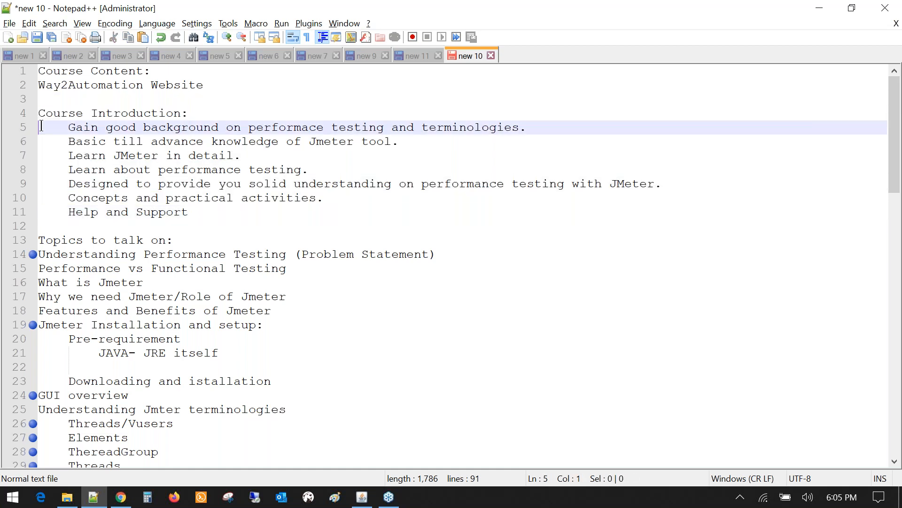
{"action": "left_click_drag", "start_coordinate": [42, 126], "coordinate": [209, 207]}
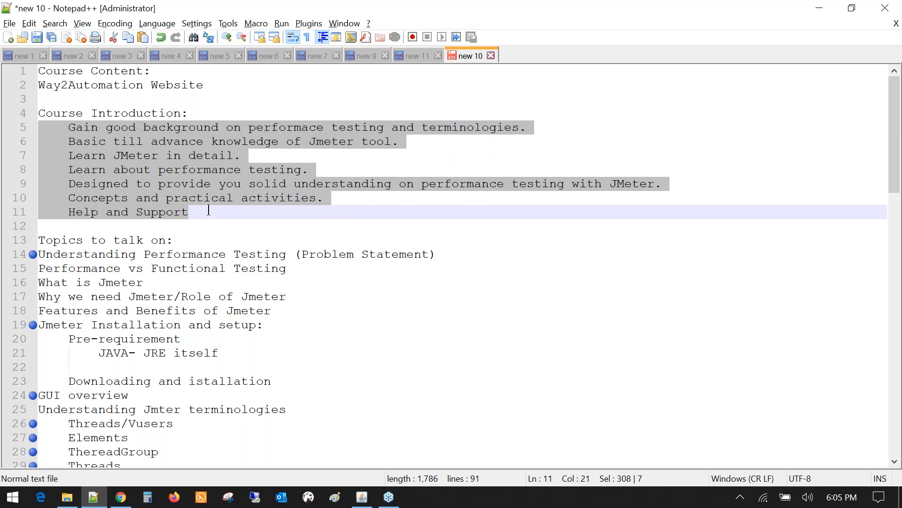
{"action": "left_click", "coordinate": [205, 219]}
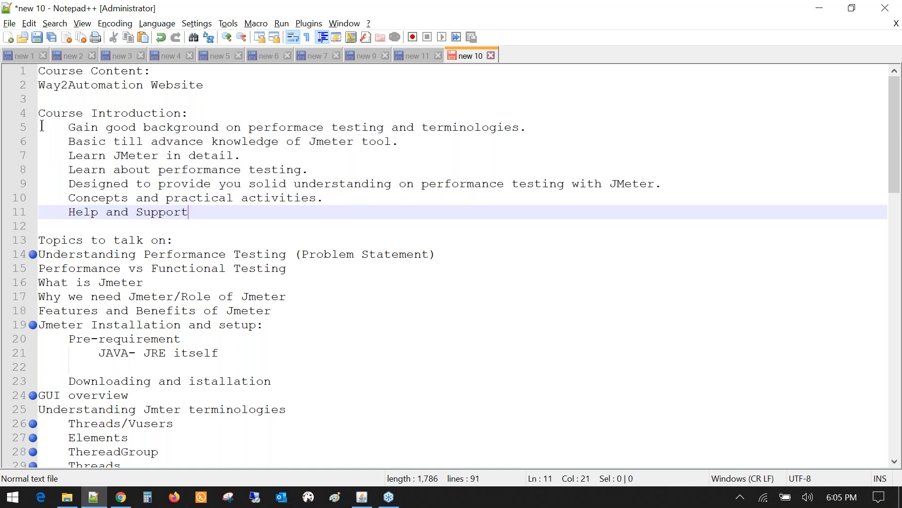
{"action": "left_click", "coordinate": [42, 125]}
{"action": "left_click_drag", "start_coordinate": [42, 126], "coordinate": [223, 213]}
{"action": "left_click", "coordinate": [223, 213]}
- Highlight the Course Content heading and the Way2Automation Website line
{"action": "left_click", "coordinate": [153, 71]}
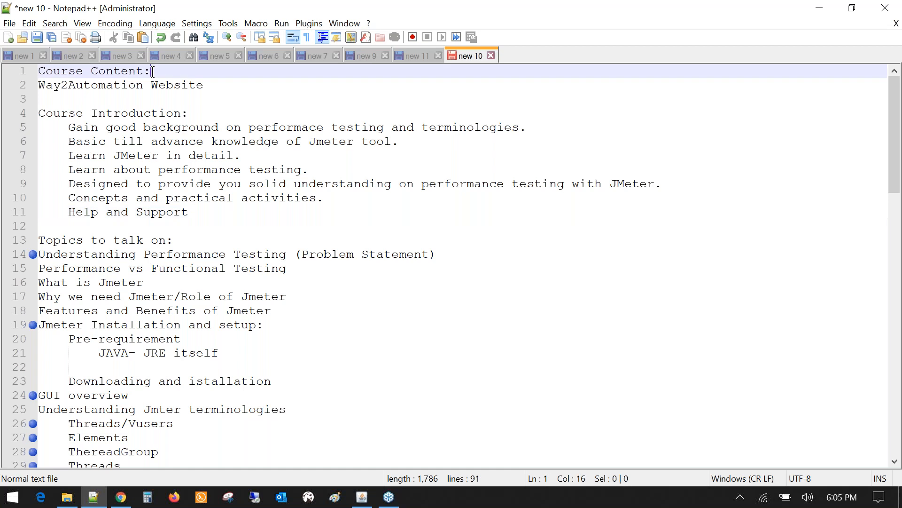
{"action": "left_click_drag", "start_coordinate": [153, 72], "coordinate": [39, 72]}
{"action": "left_click_drag", "start_coordinate": [204, 85], "coordinate": [38, 88]}
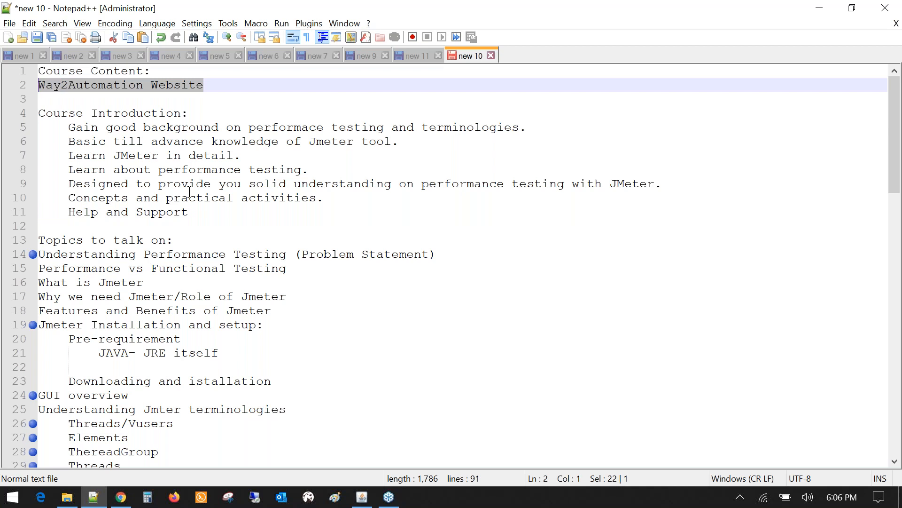
{"action": "scroll", "coordinate": [189, 191], "scroll_direction": "down", "scroll_amount": 1}
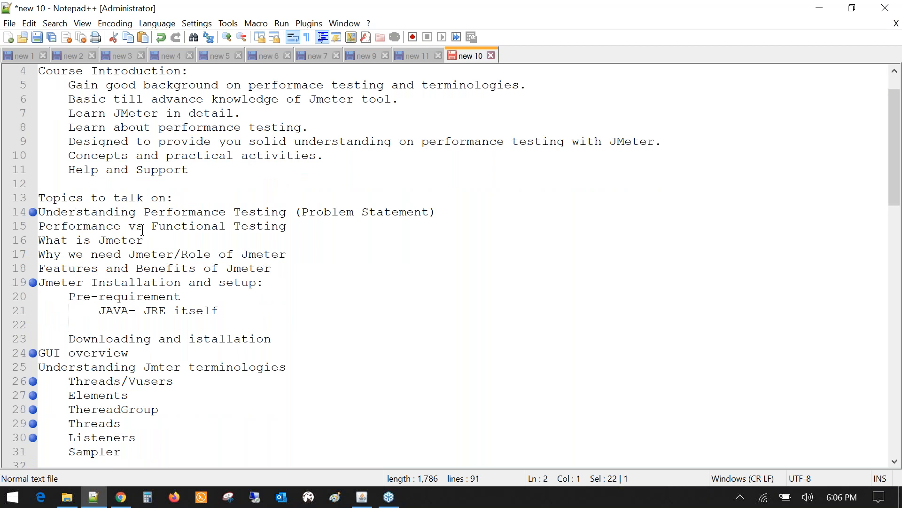
{"action": "scroll", "coordinate": [143, 231], "scroll_direction": "down", "scroll_amount": 2}
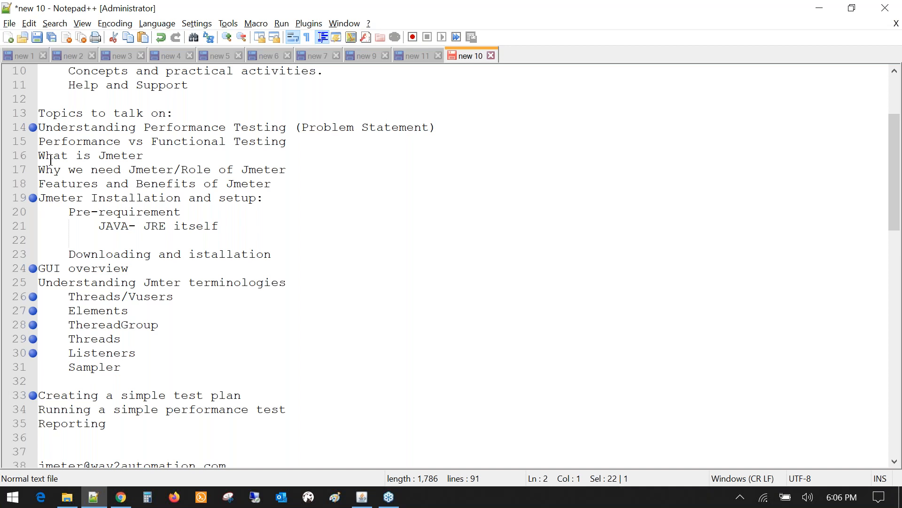
- Highlight the What is Jmeter, Why we need Jmeter and GUI overview topics
{"action": "left_click", "coordinate": [147, 157]}
{"action": "key", "text": "shift+Home"}
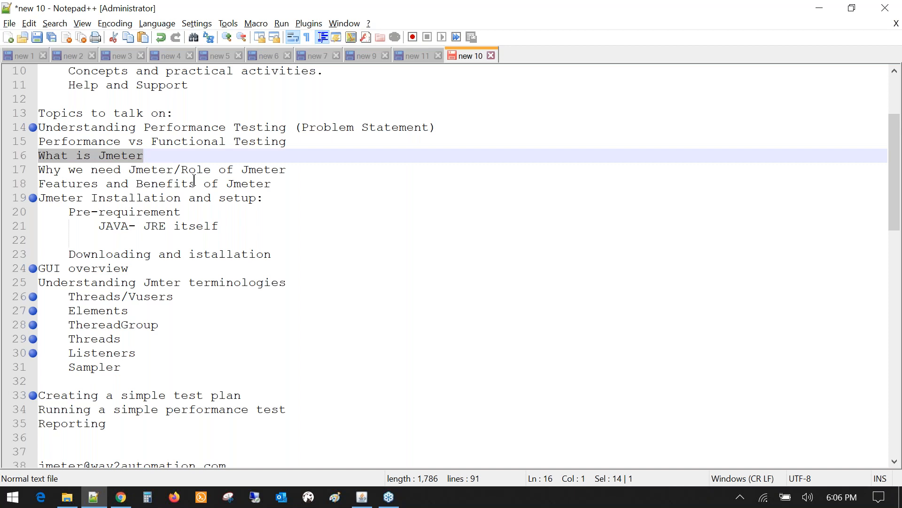
{"action": "left_click", "coordinate": [135, 171]}
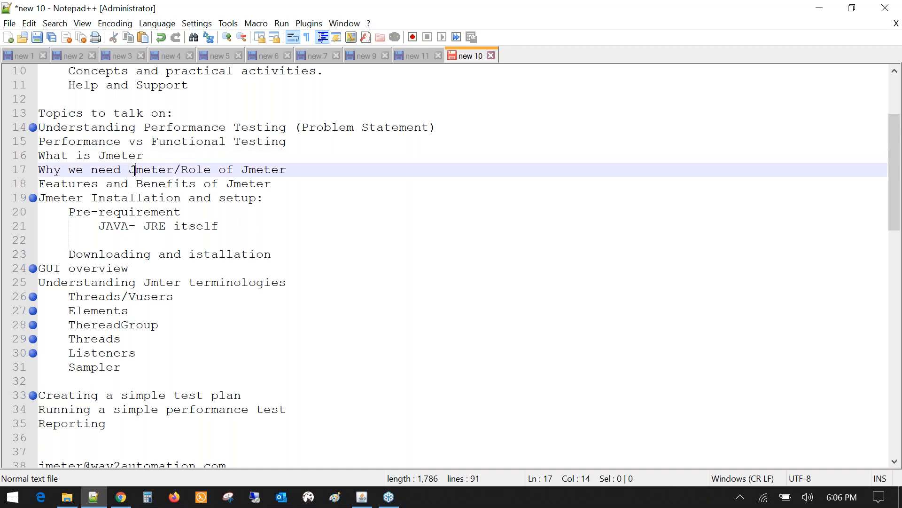
{"action": "double_click", "coordinate": [135, 170]}
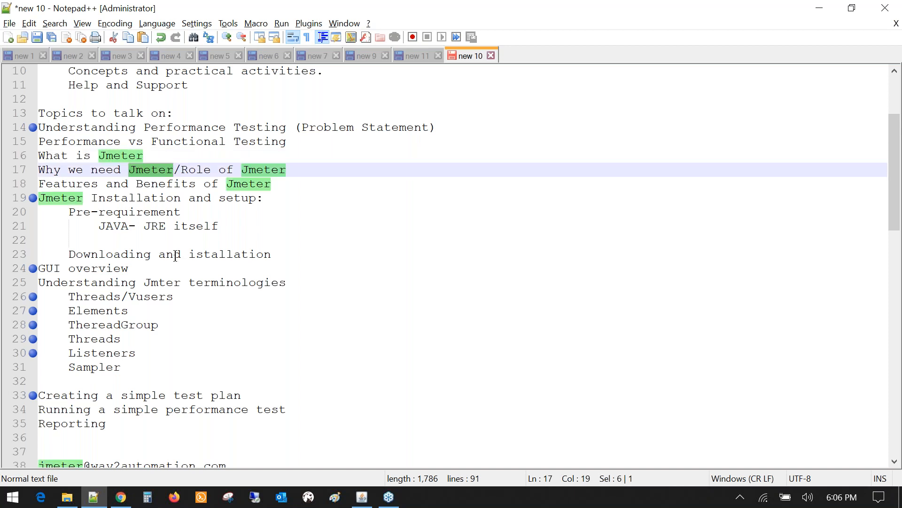
{"action": "scroll", "coordinate": [163, 256], "scroll_direction": "down", "scroll_amount": 1}
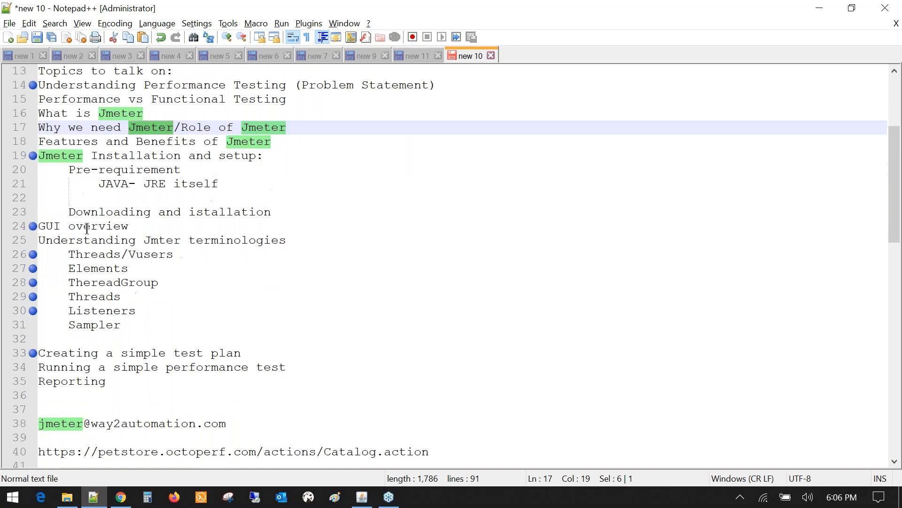
{"action": "left_click", "coordinate": [128, 226]}
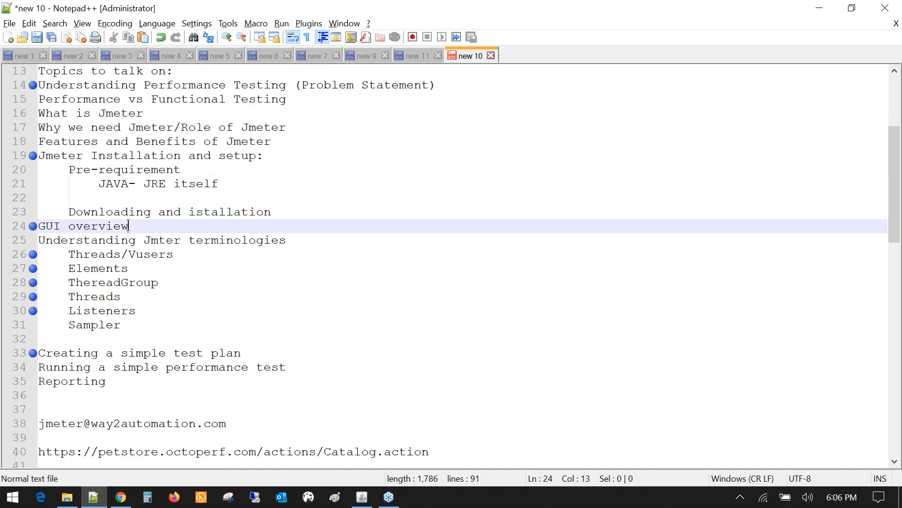
{"action": "left_click_drag", "start_coordinate": [128, 226], "coordinate": [39, 226]}
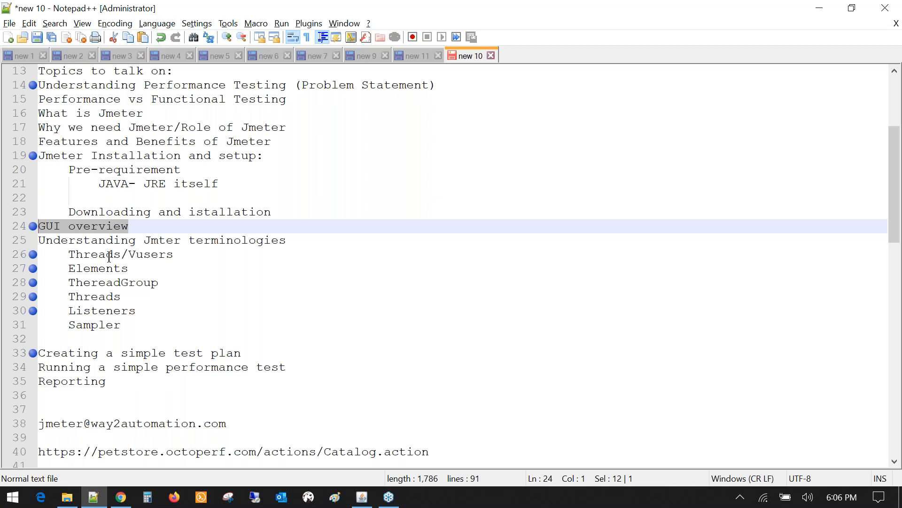
- Highlight the Creating a simple test plan topic and the JPetStore demo URL, including petstore and Catalog
{"action": "left_click", "coordinate": [242, 354]}
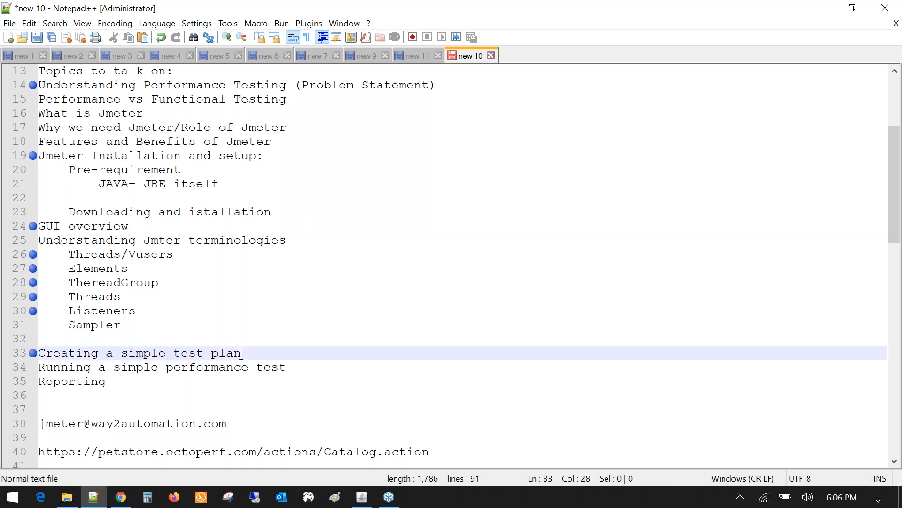
{"action": "left_click_drag", "start_coordinate": [242, 354], "coordinate": [39, 354]}
{"action": "scroll", "coordinate": [203, 364], "scroll_direction": "down", "scroll_amount": 2}
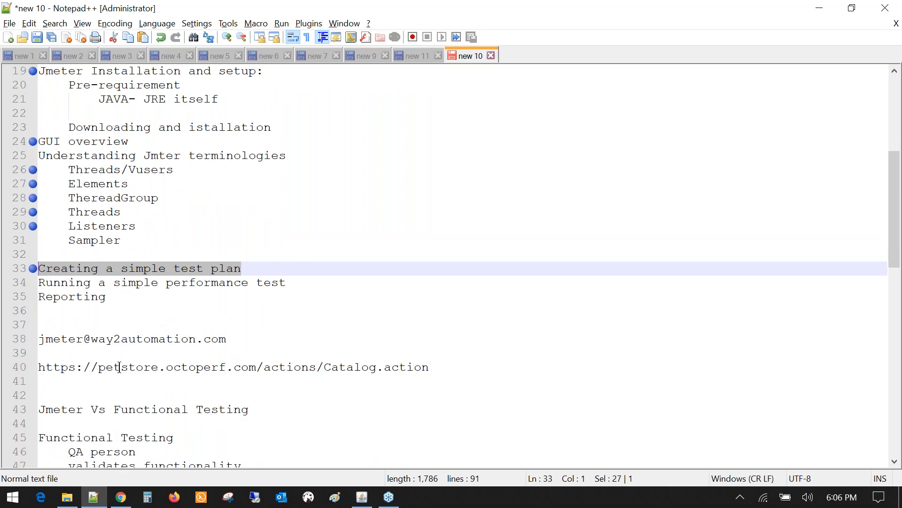
{"action": "double_click", "coordinate": [119, 367]}
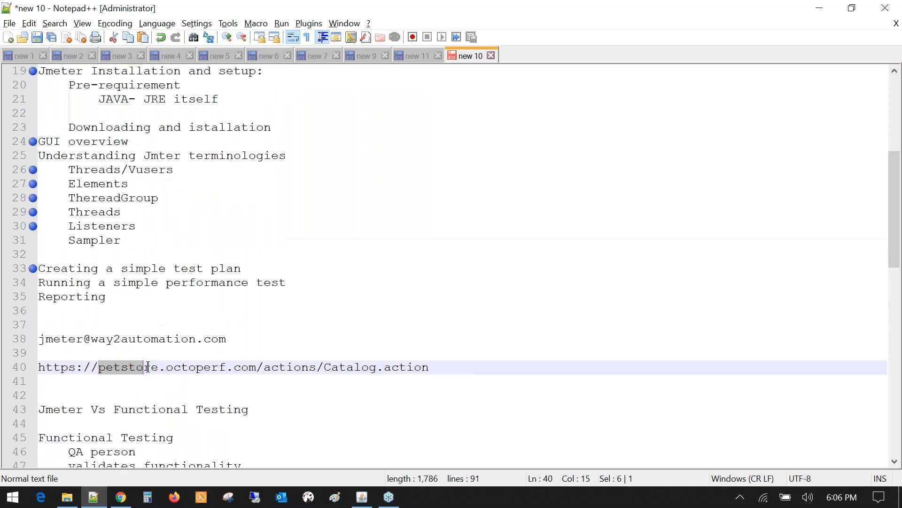
{"action": "left_click", "coordinate": [428, 367]}
{"action": "left_click_drag", "start_coordinate": [428, 367], "coordinate": [38, 367]}
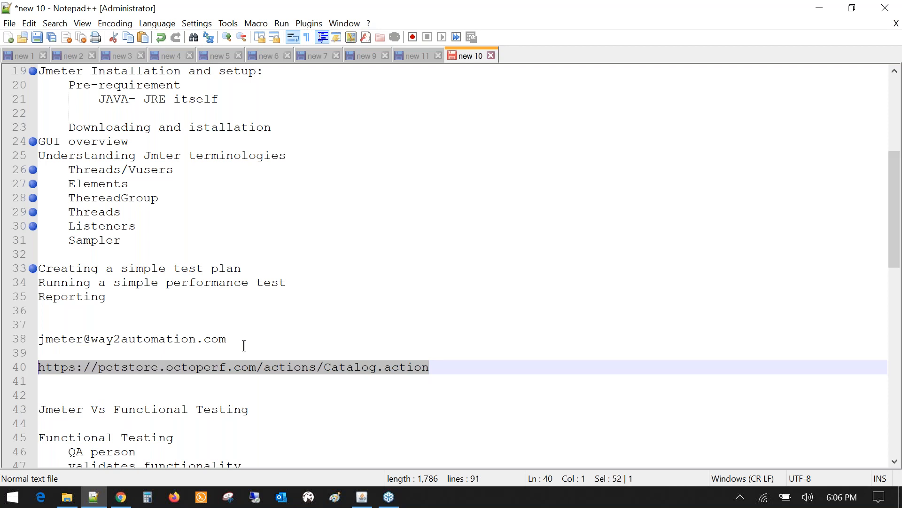
{"action": "double_click", "coordinate": [359, 366]}
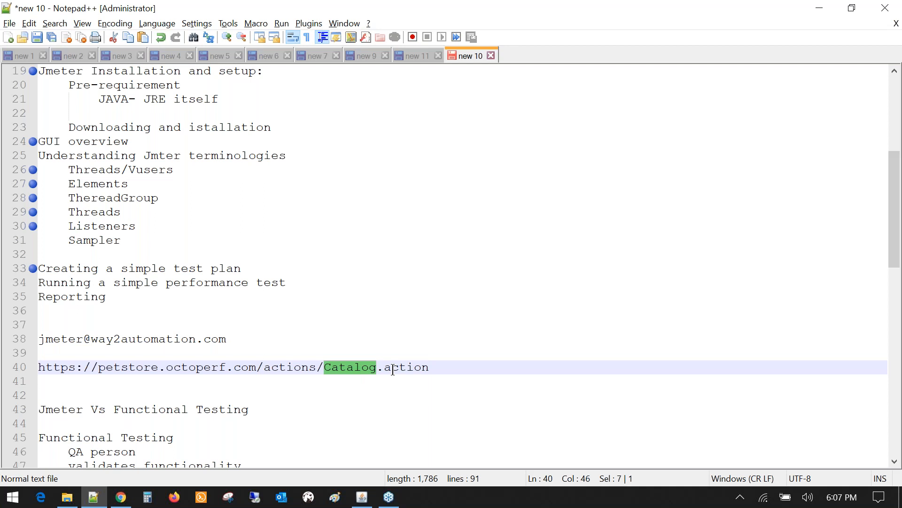
- Highlight the ThereadGroup, Sampler and Listeners terminology items
{"action": "left_click", "coordinate": [69, 198]}
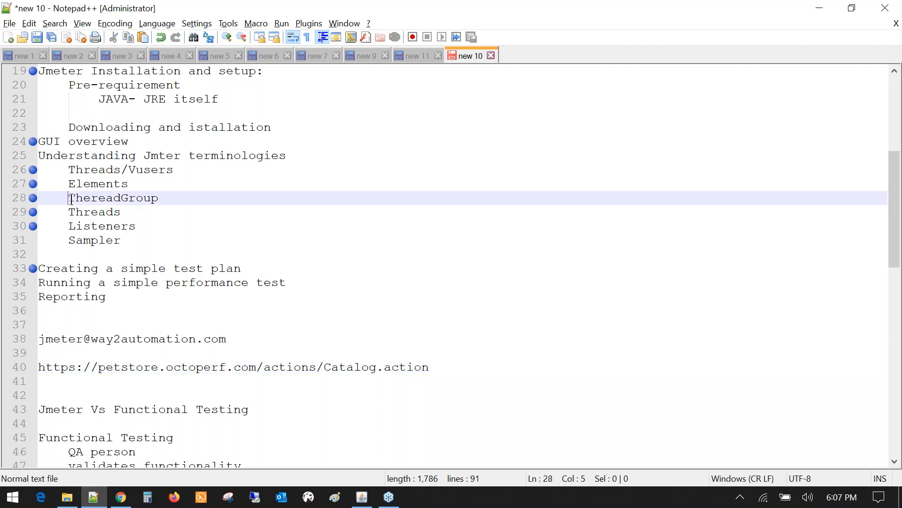
{"action": "key", "text": "shift+Right"}
{"action": "key", "text": "shift+Right"}
{"action": "key", "text": "shift+Right"}
{"action": "key", "text": "shift+Right"}
{"action": "key", "text": "shift+Right"}
{"action": "key", "text": "shift+Right"}
{"action": "key", "text": "shift+Right"}
{"action": "key", "text": "shift+Right"}
{"action": "key", "text": "shift+Right"}
{"action": "key", "text": "shift+Right"}
{"action": "key", "text": "shift+Right"}
{"action": "left_click", "coordinate": [68, 241]}
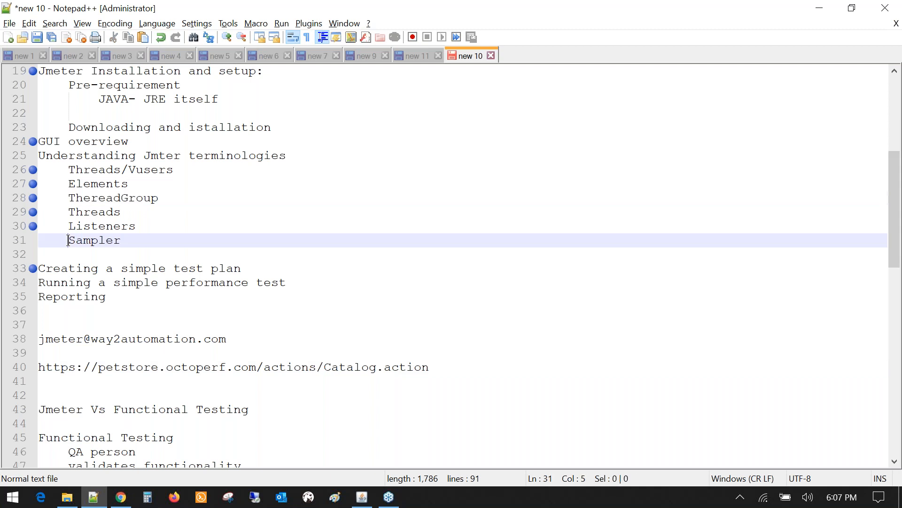
{"action": "key", "text": "shift+Right"}
{"action": "key", "text": "shift+Right"}
{"action": "key", "text": "shift+Right"}
{"action": "key", "text": "shift+Right"}
{"action": "key", "text": "shift+Right"}
{"action": "key", "text": "shift+Right"}
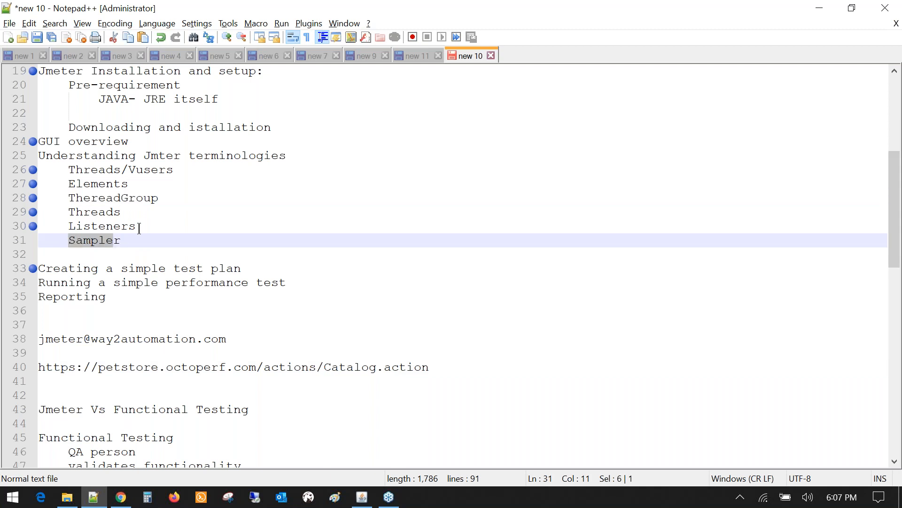
{"action": "left_click", "coordinate": [139, 228]}
{"action": "key", "text": "shift+Left"}
{"action": "key", "text": "shift+Left"}
{"action": "key", "text": "shift+Left"}
{"action": "key", "text": "shift+Left"}
{"action": "key", "text": "shift+Left"}
{"action": "key", "text": "shift+Left"}
{"action": "key", "text": "shift+Left"}
{"action": "key", "text": "shift+Left"}
{"action": "key", "text": "shift+Left"}
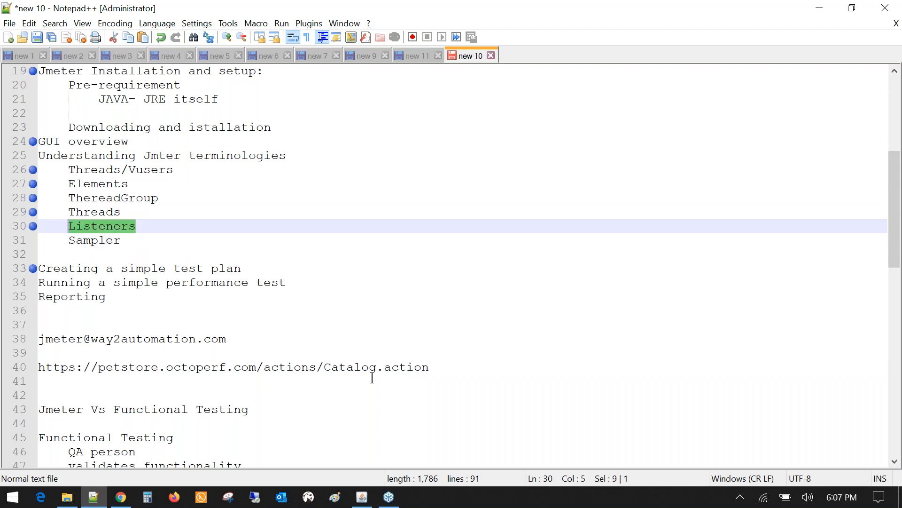
- Highlight the demo URL again, picking out the words petstore and octoperf
{"action": "left_click", "coordinate": [437, 369]}
{"action": "left_click_drag", "start_coordinate": [438, 369], "coordinate": [39, 367]}
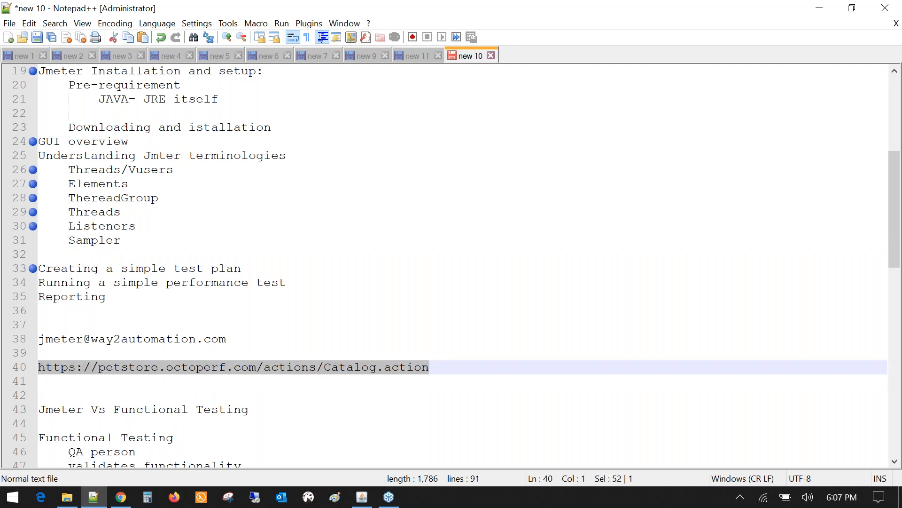
{"action": "double_click", "coordinate": [134, 368]}
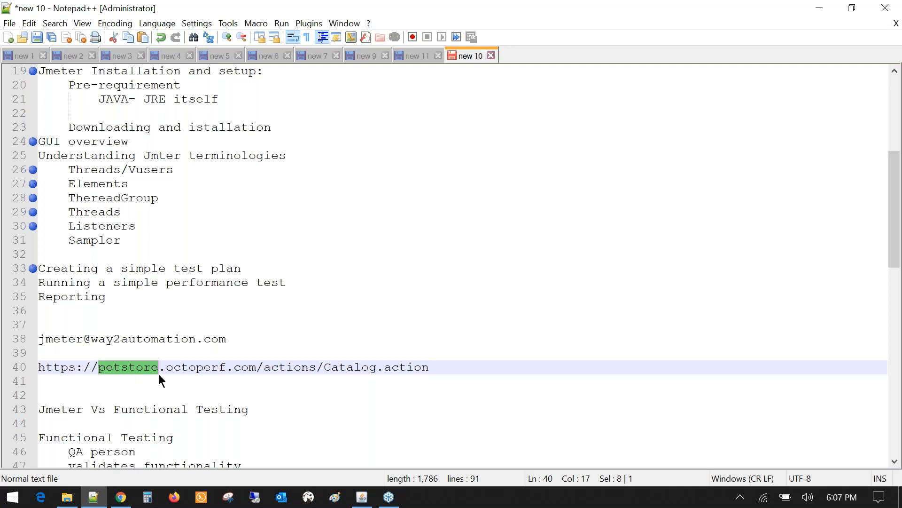
{"action": "left_click", "coordinate": [179, 368]}
{"action": "double_click", "coordinate": [180, 369]}
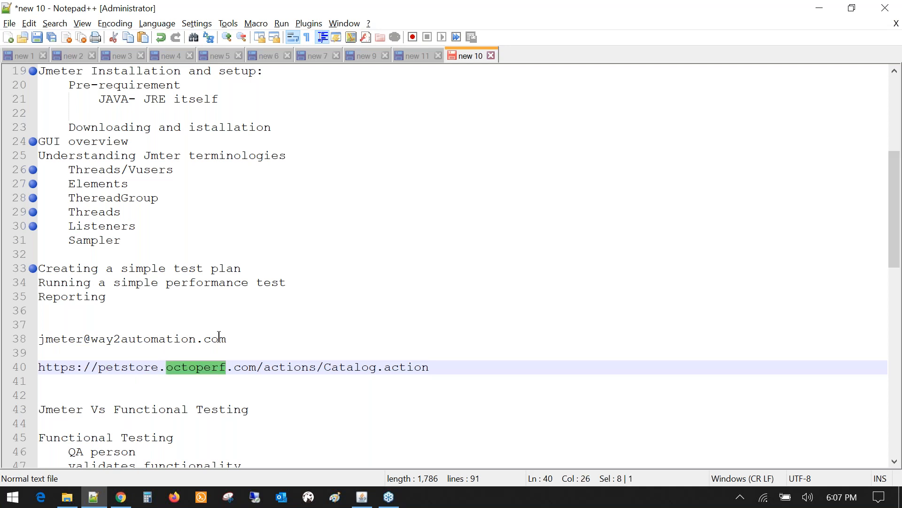
- Highlight the Jmeter Vs Functional Testing heading and the word Functional
{"action": "scroll", "coordinate": [219, 337], "scroll_direction": "down", "scroll_amount": 3}
{"action": "scroll", "coordinate": [203, 343], "scroll_direction": "down", "scroll_amount": 1}
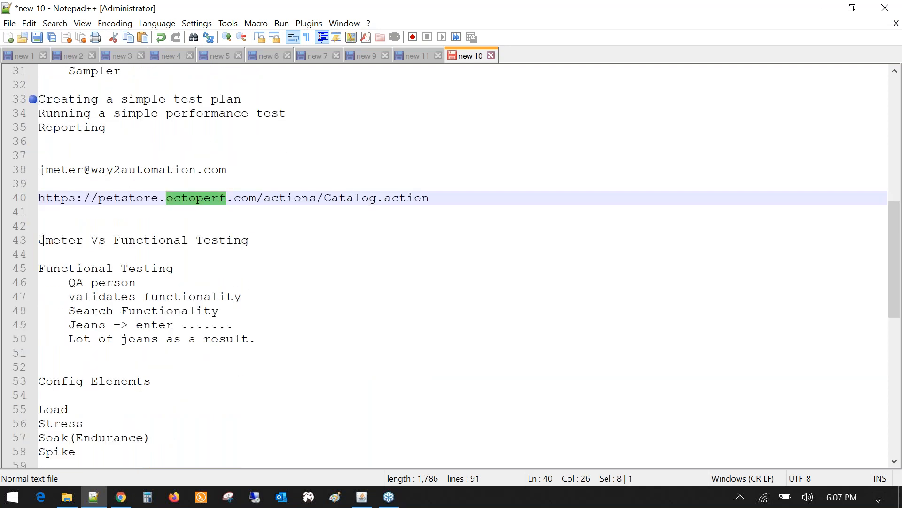
{"action": "left_click", "coordinate": [42, 241]}
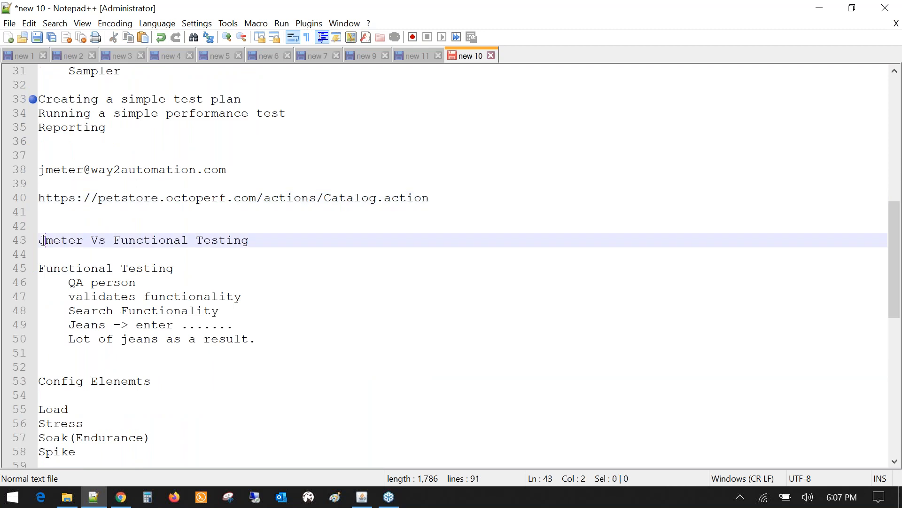
{"action": "left_click_drag", "start_coordinate": [43, 240], "coordinate": [301, 248]}
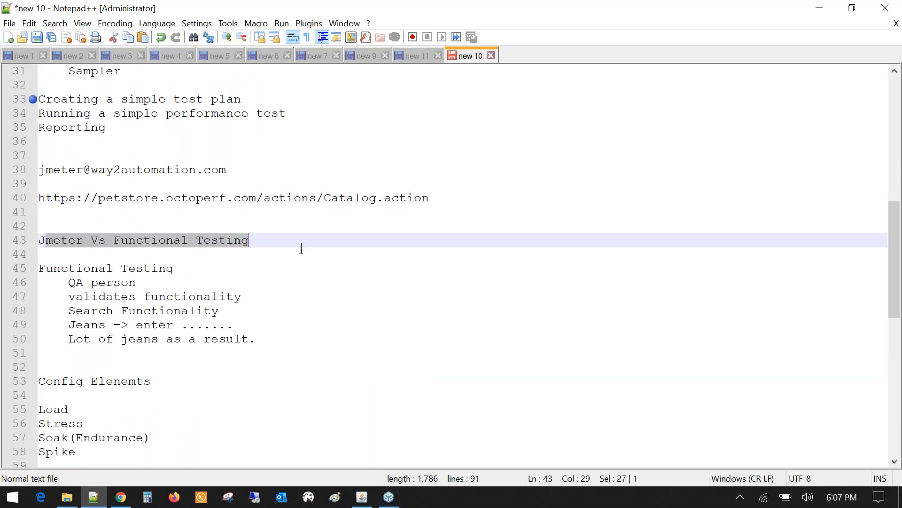
{"action": "left_click", "coordinate": [166, 252]}
{"action": "scroll", "coordinate": [166, 250], "scroll_direction": "down", "scroll_amount": 1}
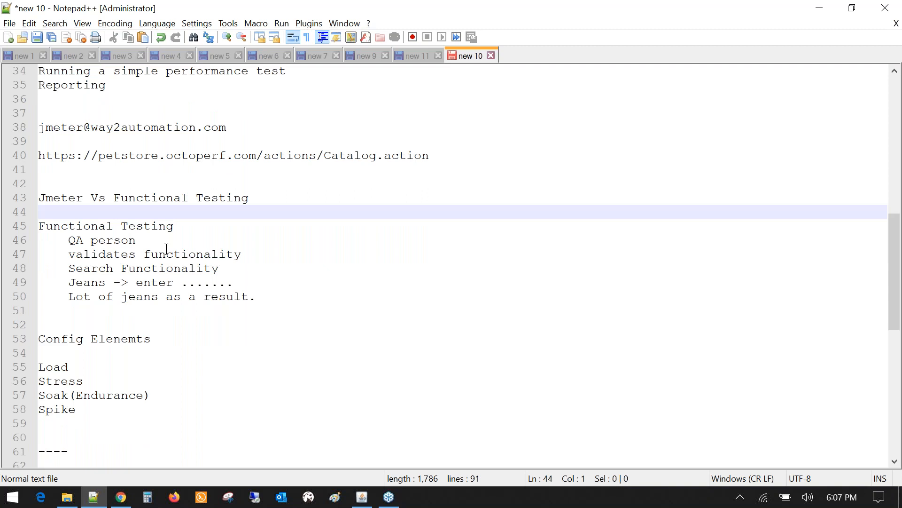
{"action": "scroll", "coordinate": [167, 248], "scroll_direction": "down", "scroll_amount": 1}
{"action": "left_click_drag", "start_coordinate": [250, 156], "coordinate": [39, 156]}
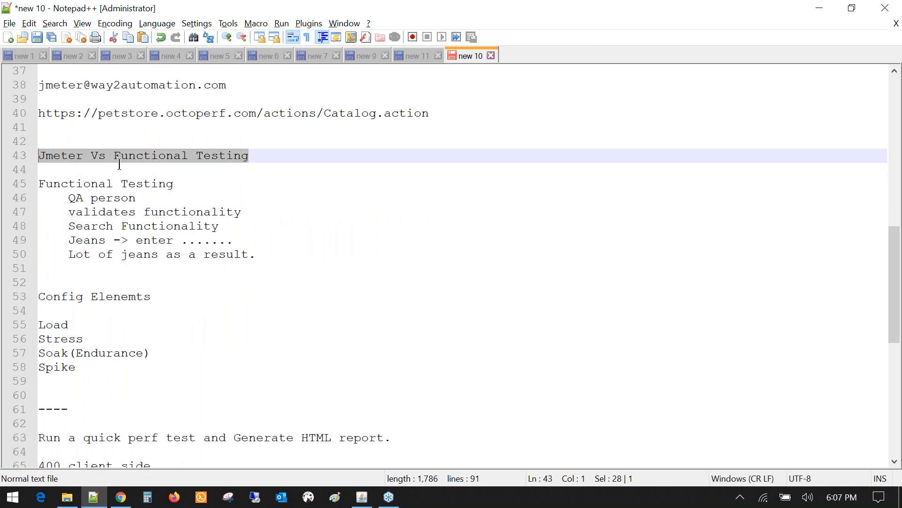
{"action": "left_click", "coordinate": [137, 156]}
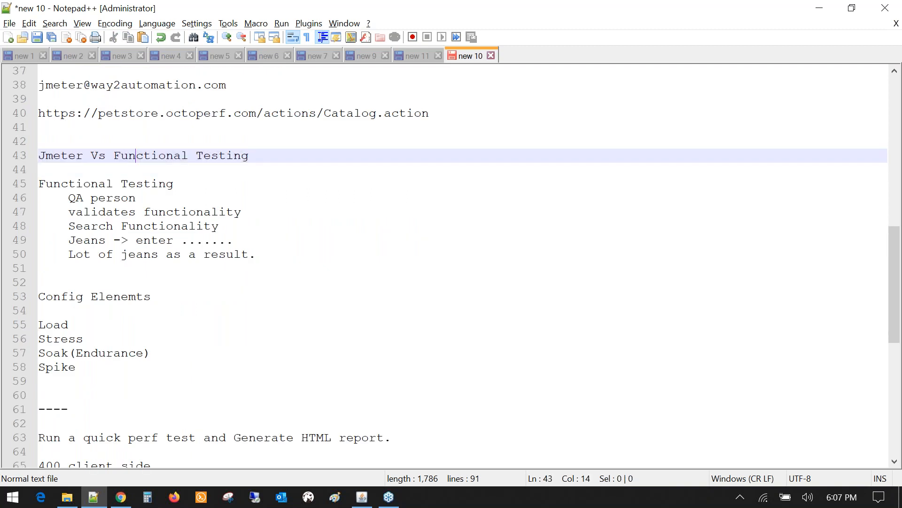
{"action": "double_click", "coordinate": [138, 156]}
- Highlight the Day2 Topics title and the Preparing for a performance test topic
{"action": "scroll", "coordinate": [242, 213], "scroll_direction": "down", "scroll_amount": 2}
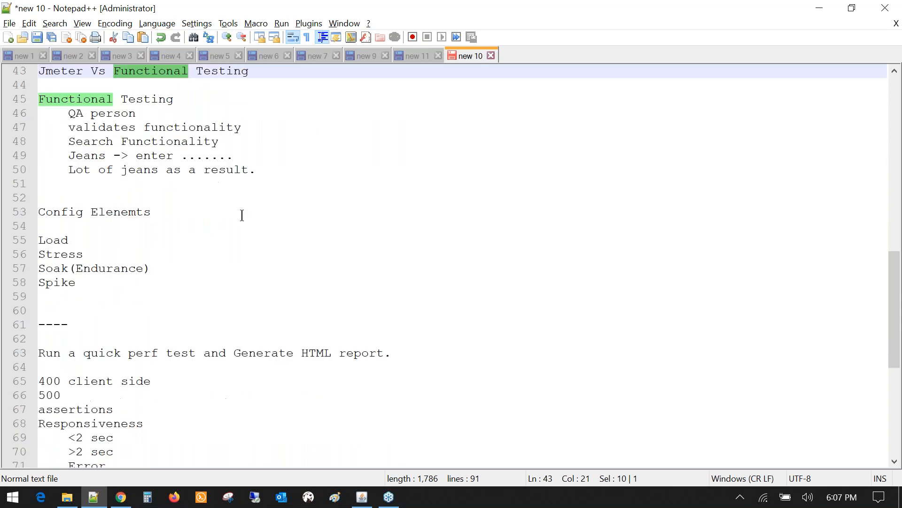
{"action": "scroll", "coordinate": [242, 215], "scroll_direction": "down", "scroll_amount": 3}
{"action": "scroll", "coordinate": [242, 215], "scroll_direction": "up", "scroll_amount": 3}
{"action": "scroll", "coordinate": [242, 215], "scroll_direction": "down", "scroll_amount": 3}
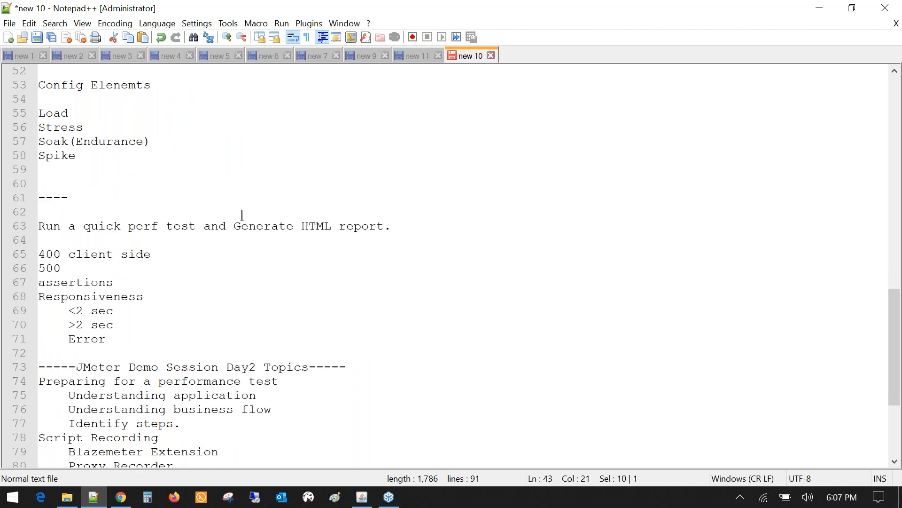
{"action": "scroll", "coordinate": [242, 215], "scroll_direction": "down", "scroll_amount": 3}
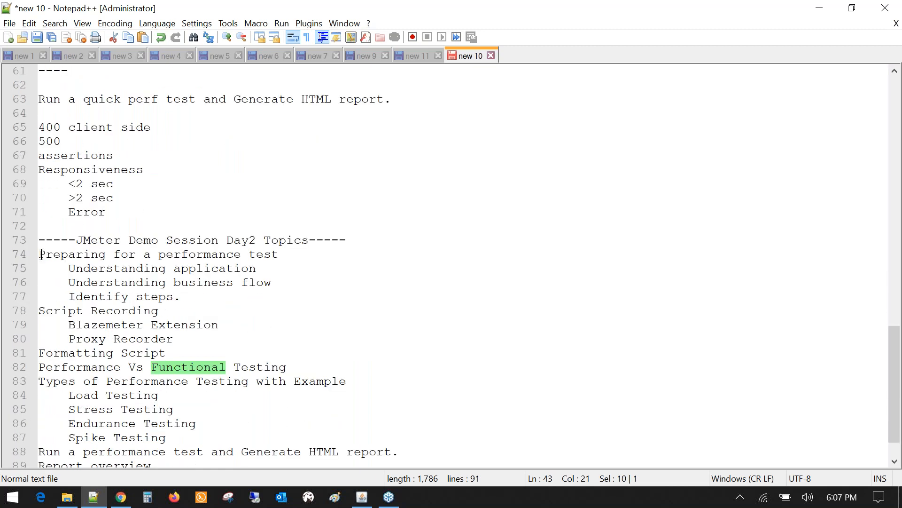
{"action": "left_click", "coordinate": [41, 254]}
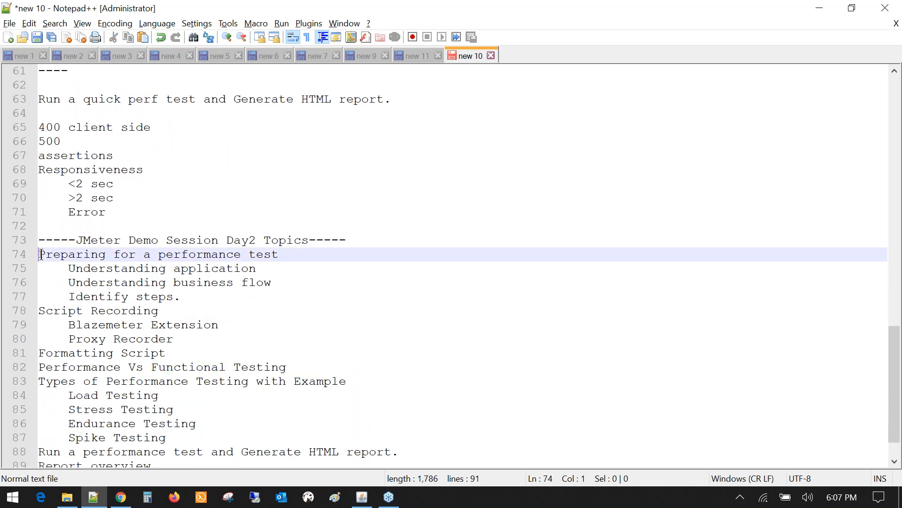
{"action": "left_click_drag", "start_coordinate": [41, 254], "coordinate": [134, 389]}
{"action": "left_click", "coordinate": [195, 297]}
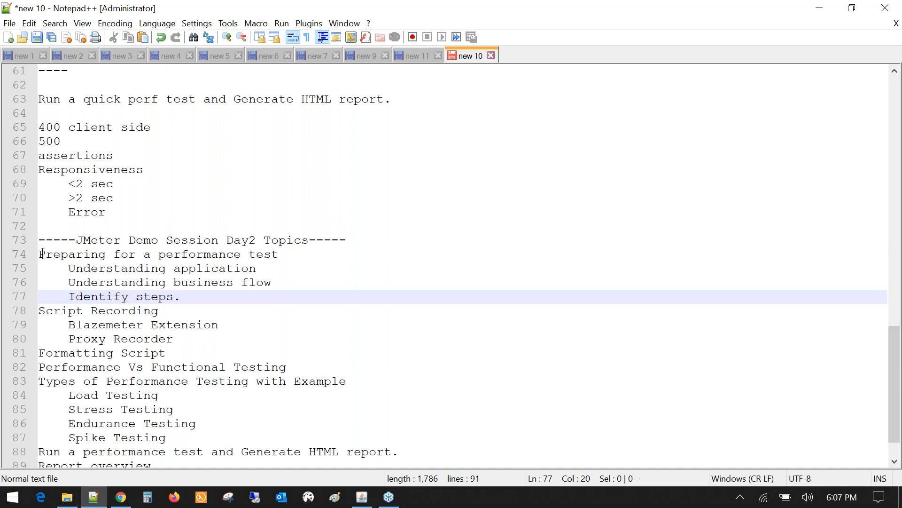
{"action": "left_click_drag", "start_coordinate": [76, 241], "coordinate": [307, 273]}
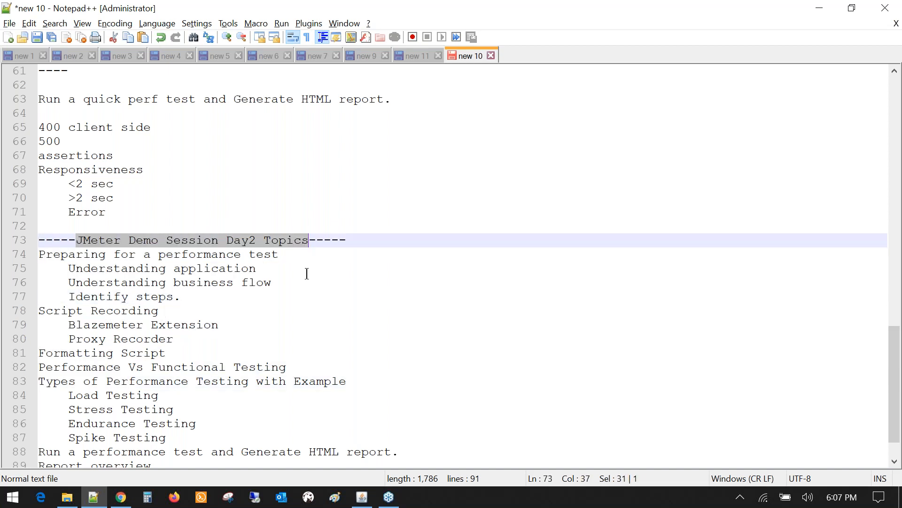
{"action": "left_click", "coordinate": [307, 273]}
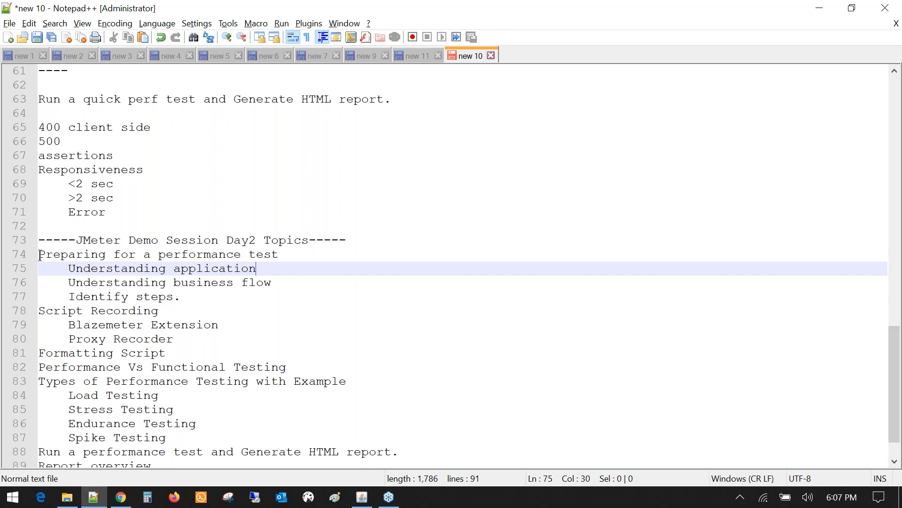
{"action": "left_click", "coordinate": [44, 257]}
{"action": "left_click_drag", "start_coordinate": [43, 257], "coordinate": [282, 257]}
{"action": "left_click", "coordinate": [298, 275]}
- Highlight the Script Recording topic and the Blazemeter Extension item
{"action": "scroll", "coordinate": [187, 302], "scroll_direction": "down", "scroll_amount": 1}
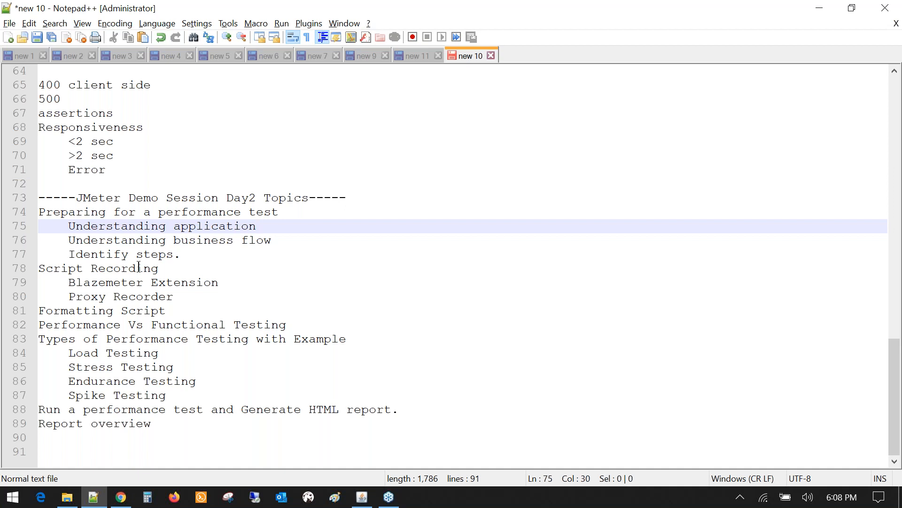
{"action": "left_click", "coordinate": [40, 268]}
{"action": "left_click_drag", "start_coordinate": [41, 268], "coordinate": [182, 274]}
{"action": "left_click", "coordinate": [182, 274]}
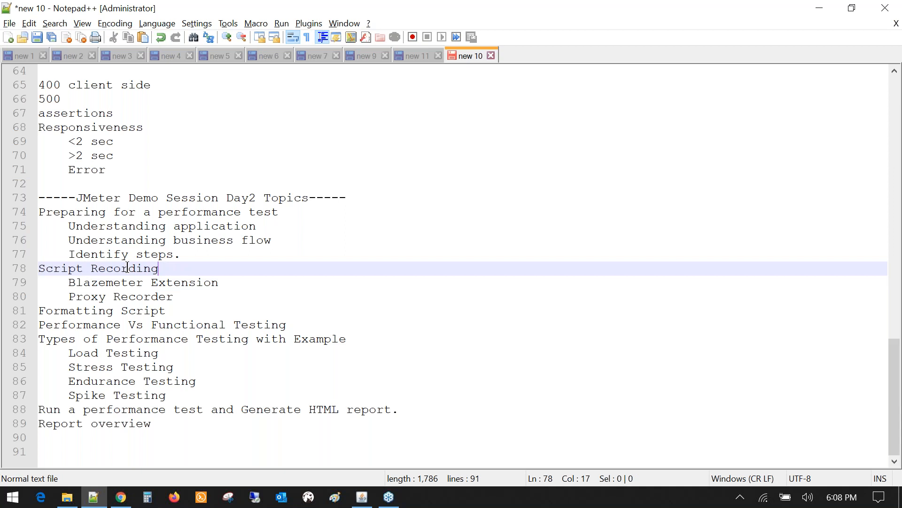
{"action": "left_click", "coordinate": [70, 283]}
{"action": "left_click_drag", "start_coordinate": [70, 284], "coordinate": [251, 290]}
{"action": "left_click", "coordinate": [251, 291]}
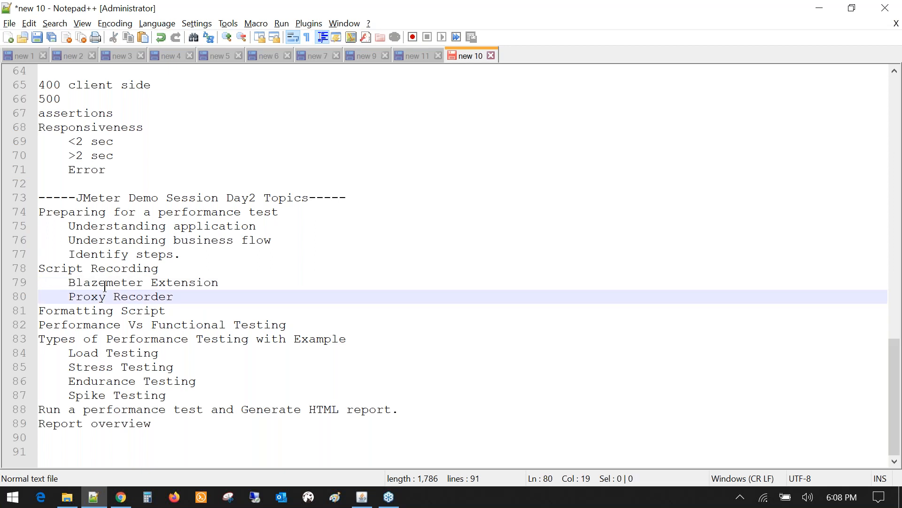
{"action": "left_click", "coordinate": [105, 284]}
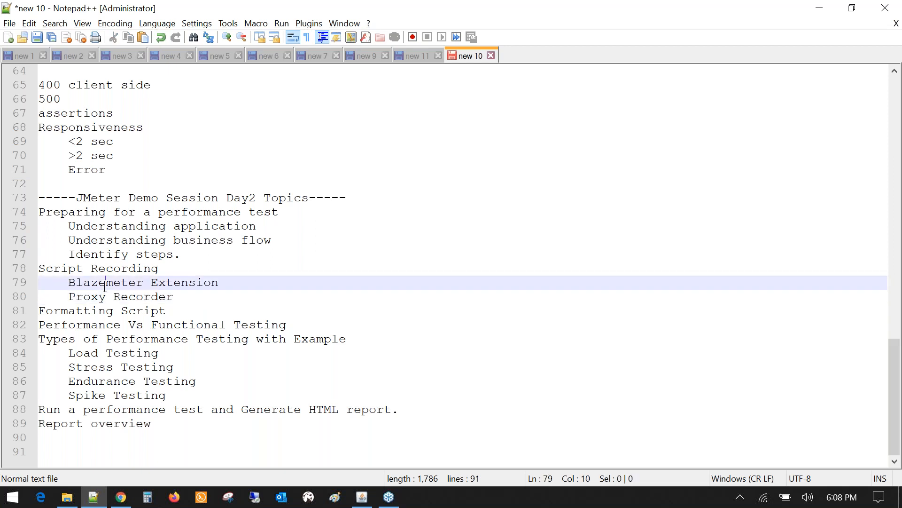
{"action": "double_click", "coordinate": [104, 285]}
{"action": "double_click", "coordinate": [185, 283]}
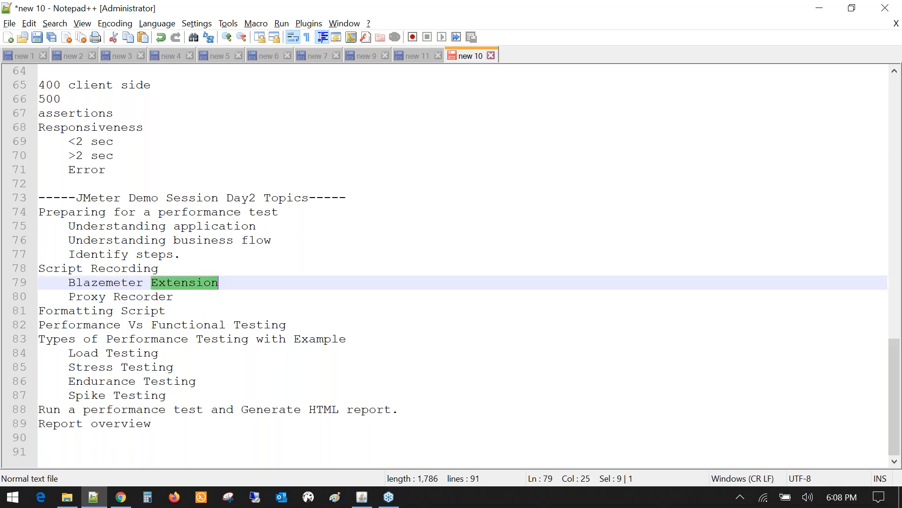
- Highlight Formatting Script, Performance Vs Functional Testing and the block of performance testing types
{"action": "left_click", "coordinate": [40, 310]}
{"action": "mouse_move", "coordinate": [51, 312]}
{"action": "left_mouse_down"}
{"action": "mouse_move", "coordinate": [289, 323]}
{"action": "mouse_move", "coordinate": [39, 324]}
{"action": "left_mouse_up"}
{"action": "left_click", "coordinate": [289, 322]}
{"action": "left_click", "coordinate": [165, 394]}
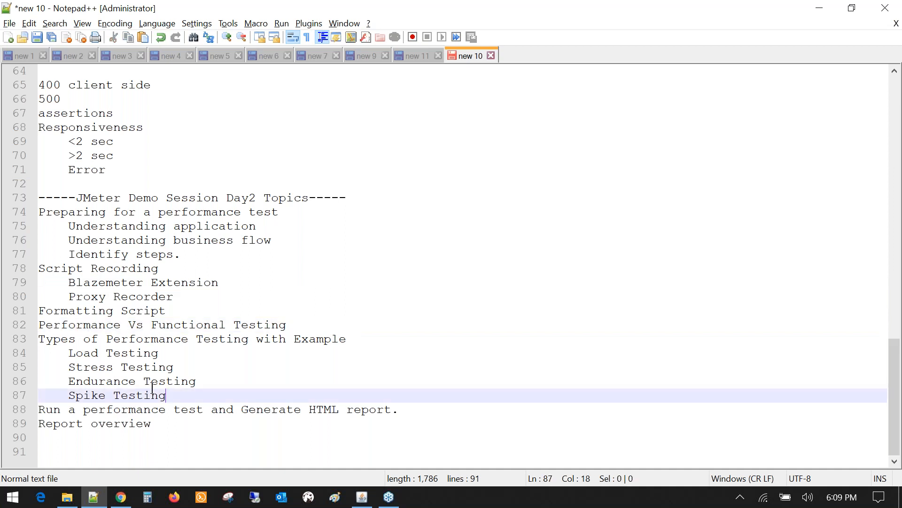
{"action": "left_click_drag", "start_coordinate": [164, 394], "coordinate": [38, 340]}
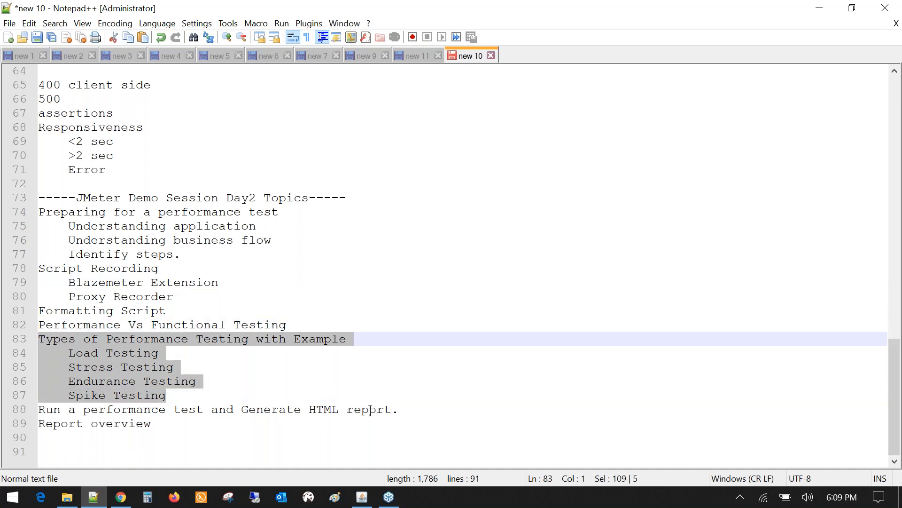
- Highlight the Run a performance test and Report overview lines
{"action": "left_click", "coordinate": [402, 411]}
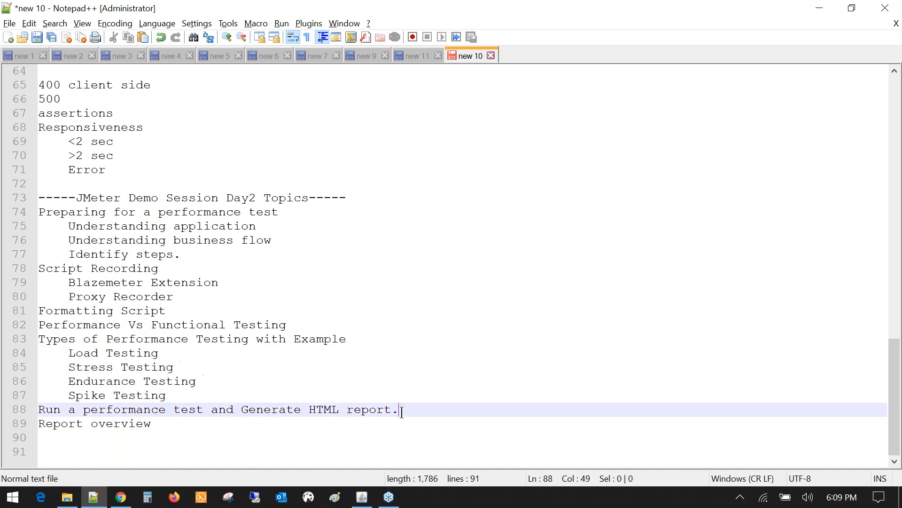
{"action": "key", "text": "shift+Home"}
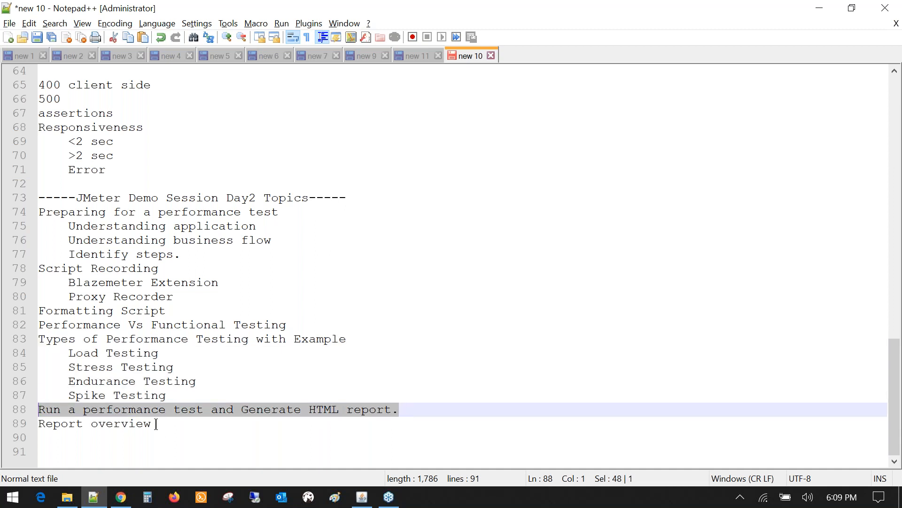
{"action": "left_click", "coordinate": [156, 423]}
{"action": "key", "text": "shift+Up"}
{"action": "key", "text": "shift+Home"}
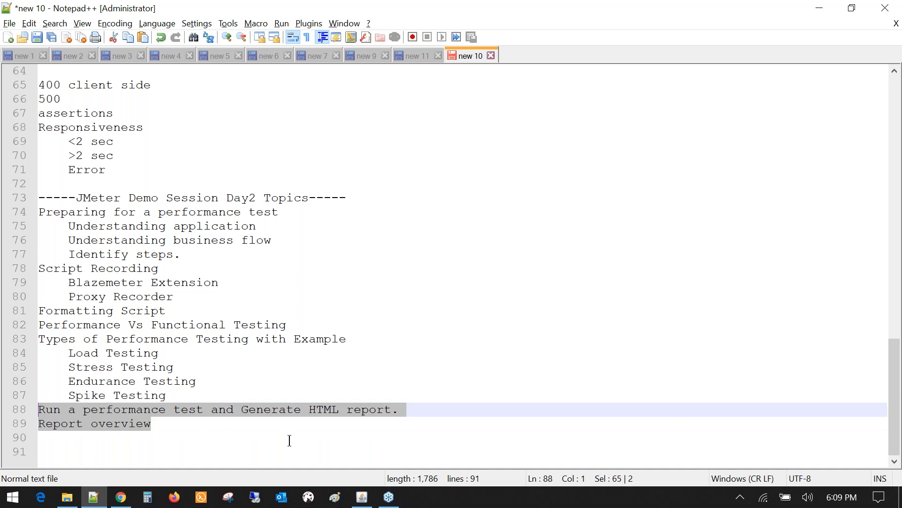
{"action": "left_click", "coordinate": [235, 430]}
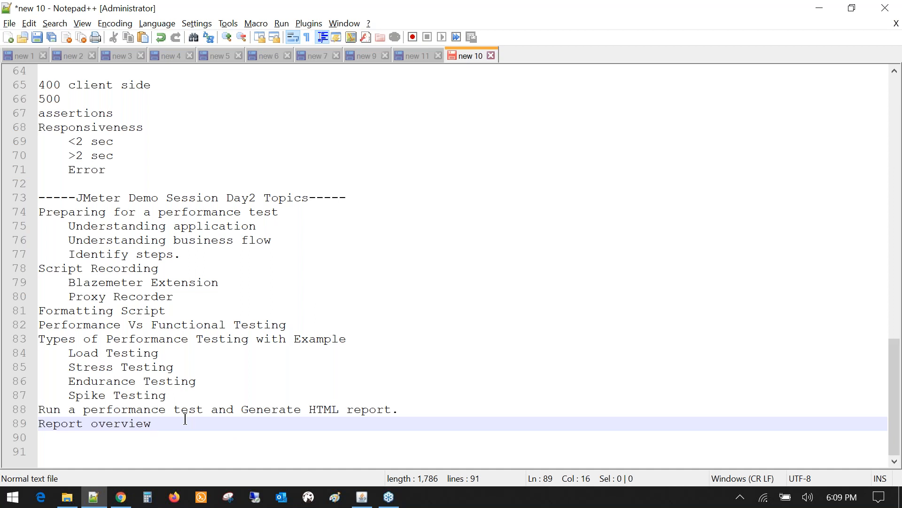
- Add a '---' separator line below Report overview, then switch to File Explorer
{"action": "key", "text": "Return"}
{"action": "key", "text": "Return"}
{"action": "type", "text": "---"}
{"action": "key", "text": "Return"}
{"action": "key", "text": "Return"}
{"action": "key", "text": "Return"}
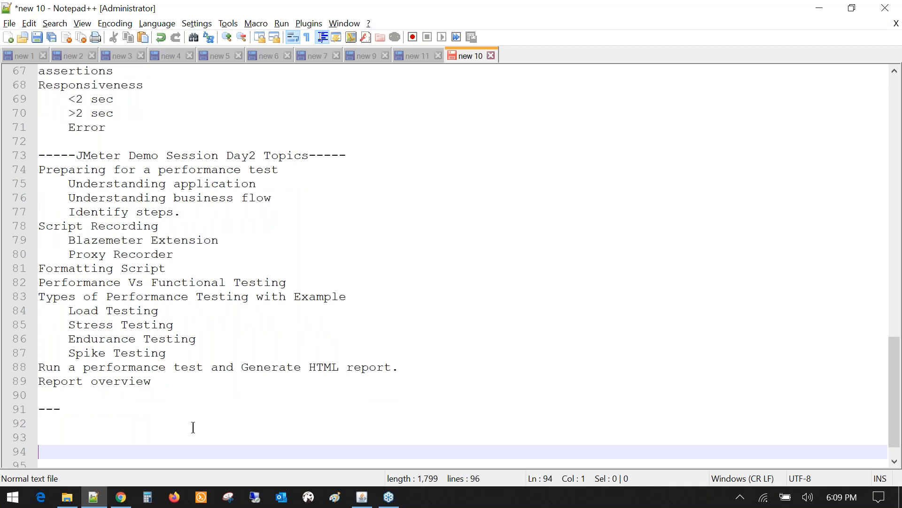
{"action": "key", "text": "alt+Tab"}
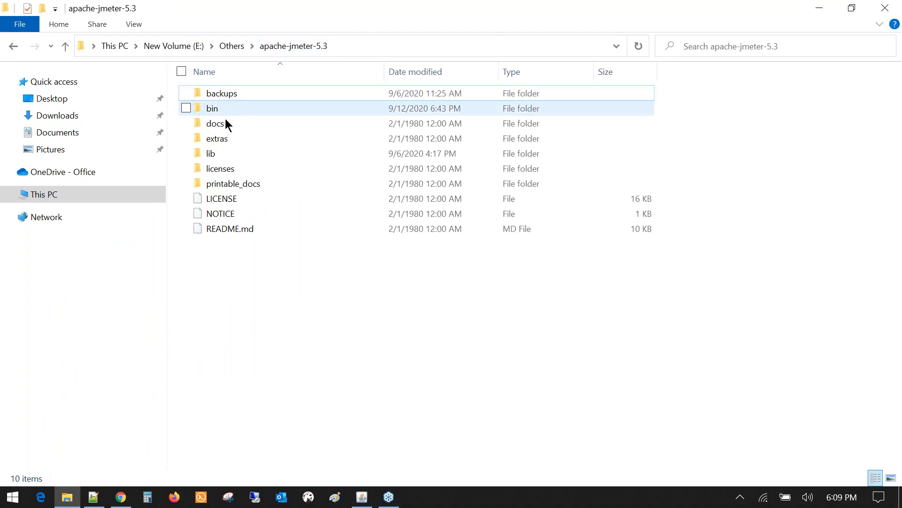
- Launch JMeter from jmeter.bat in the bin folder and move the startup console aside
{"action": "double_click", "coordinate": [212, 109]}
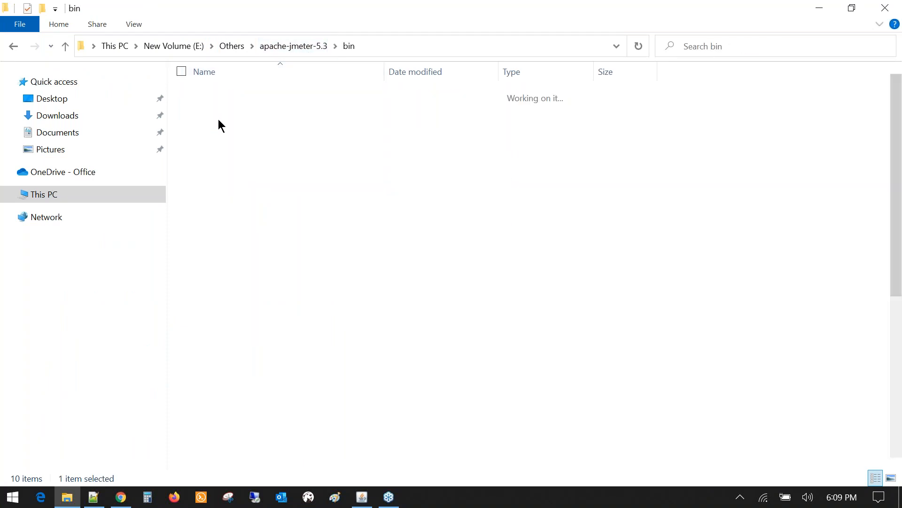
{"action": "scroll", "coordinate": [253, 284], "scroll_direction": "down", "scroll_amount": 4}
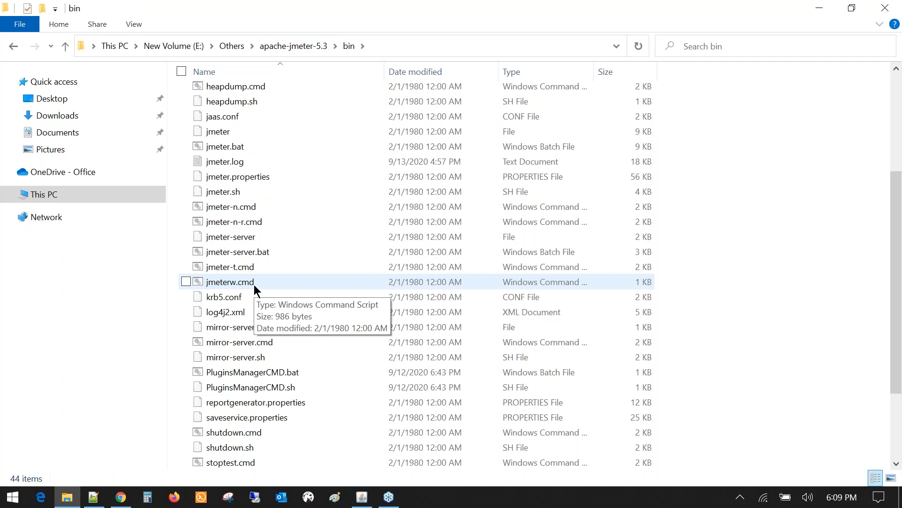
{"action": "double_click", "coordinate": [224, 148]}
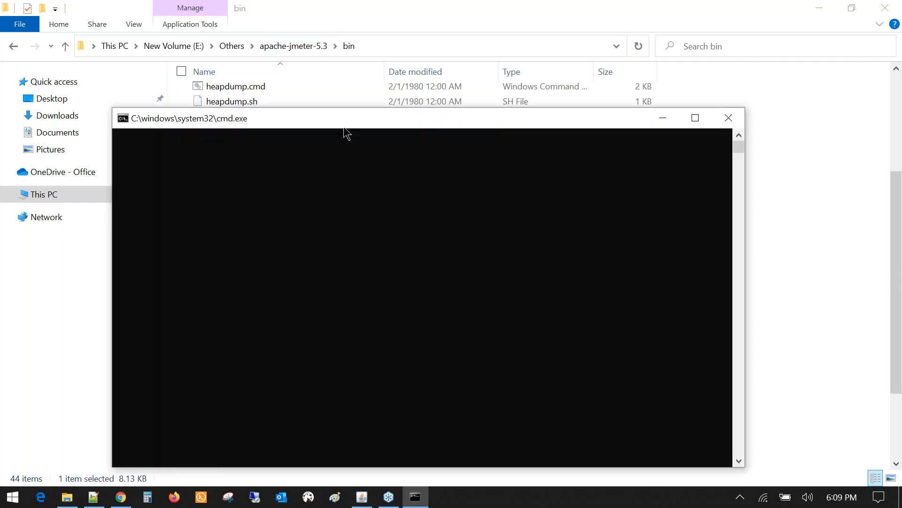
{"action": "left_click_drag", "start_coordinate": [371, 125], "coordinate": [353, 62]}
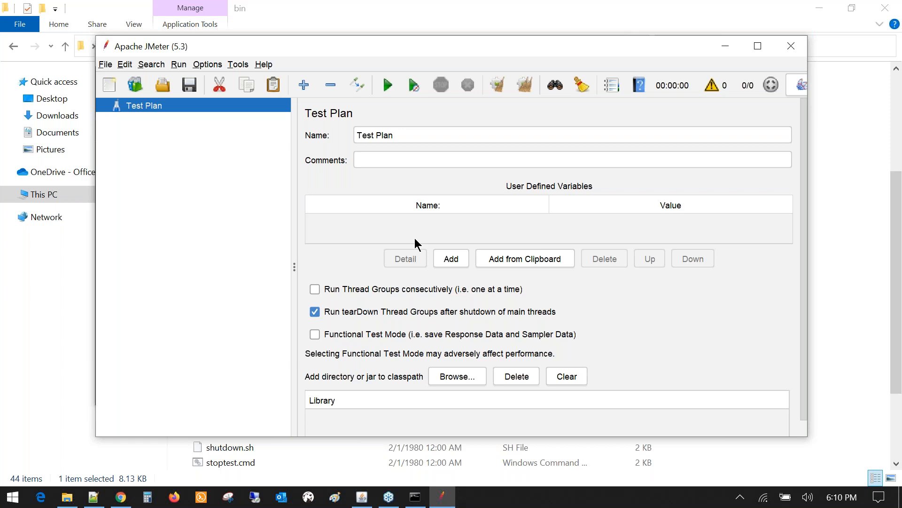
- Maximize the JMeter window and narrow the test plan tree panel
{"action": "double_click", "coordinate": [394, 47]}
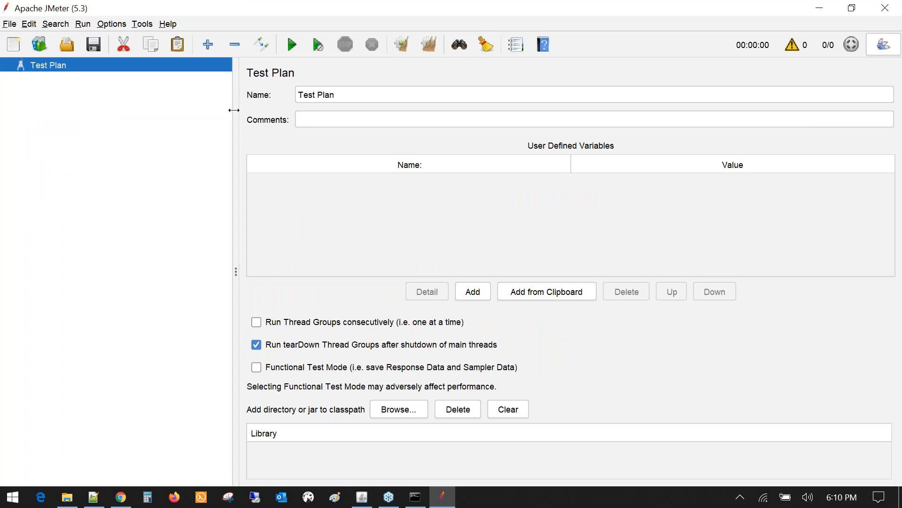
{"action": "left_click_drag", "start_coordinate": [234, 110], "coordinate": [157, 115]}
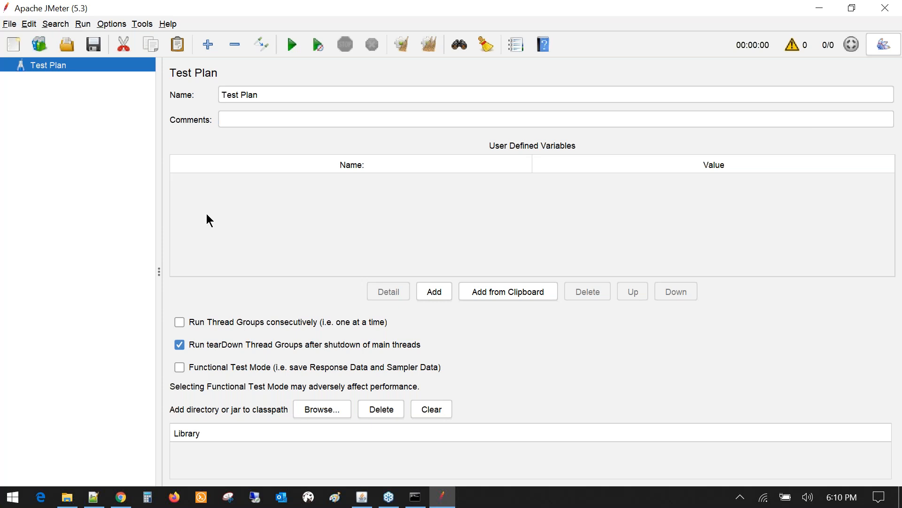
{"action": "left_click_drag", "start_coordinate": [159, 65], "coordinate": [136, 66]}
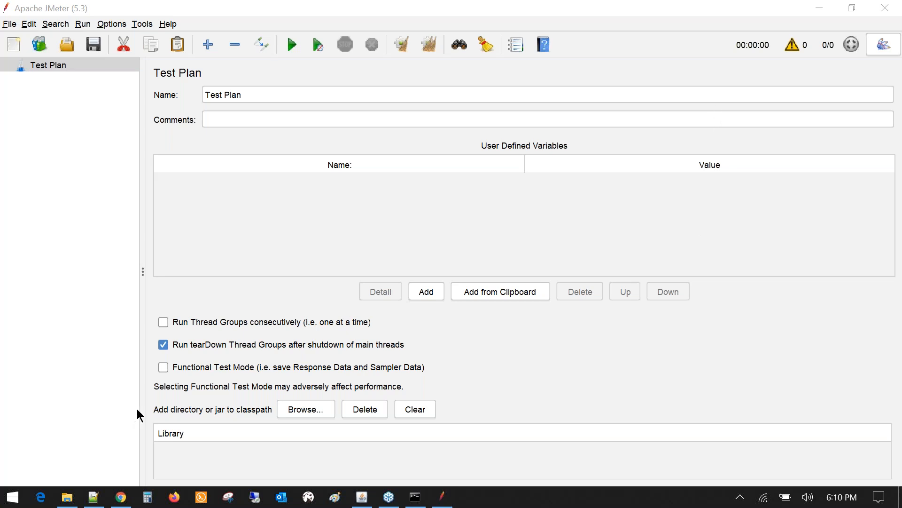
- Highlight 'Preparing for a performance test' in Notepad++, then bring the Chrome webinar dashboard forward
{"action": "left_click", "coordinate": [97, 500]}
{"action": "scroll", "coordinate": [179, 291], "scroll_direction": "up", "scroll_amount": 1}
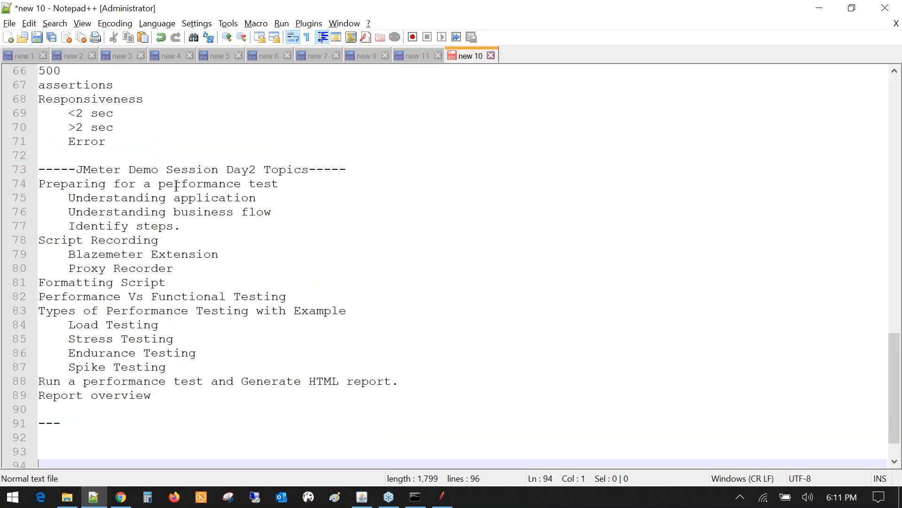
{"action": "left_click", "coordinate": [280, 184]}
{"action": "left_click_drag", "start_coordinate": [280, 185], "coordinate": [39, 184]}
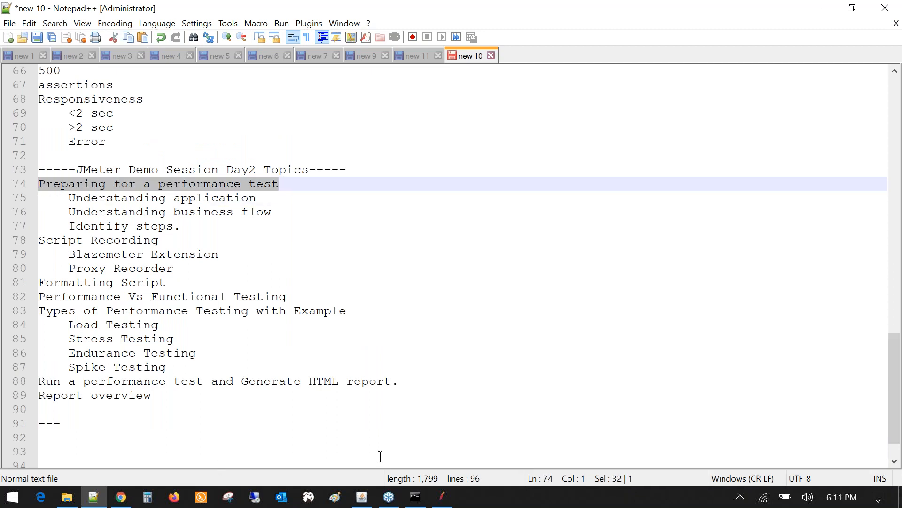
{"action": "mouse_move", "coordinate": [123, 503]}
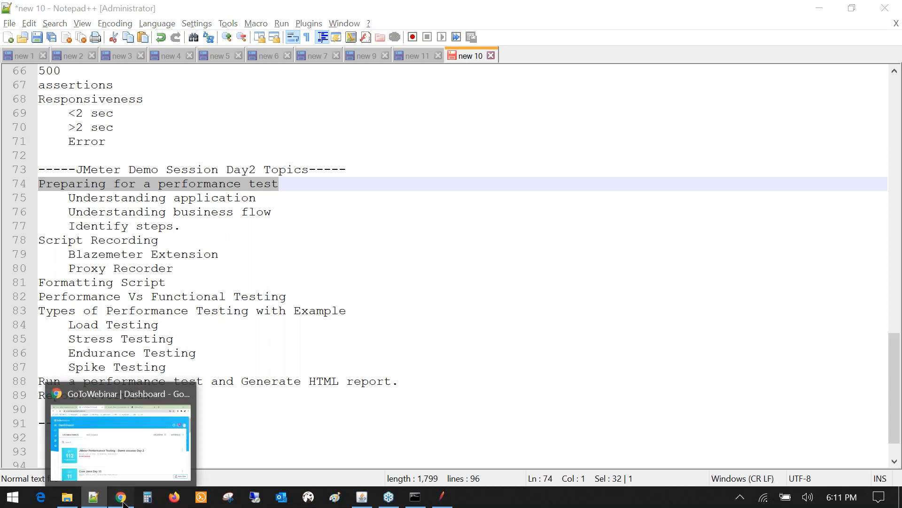
{"action": "left_click", "coordinate": [123, 503]}
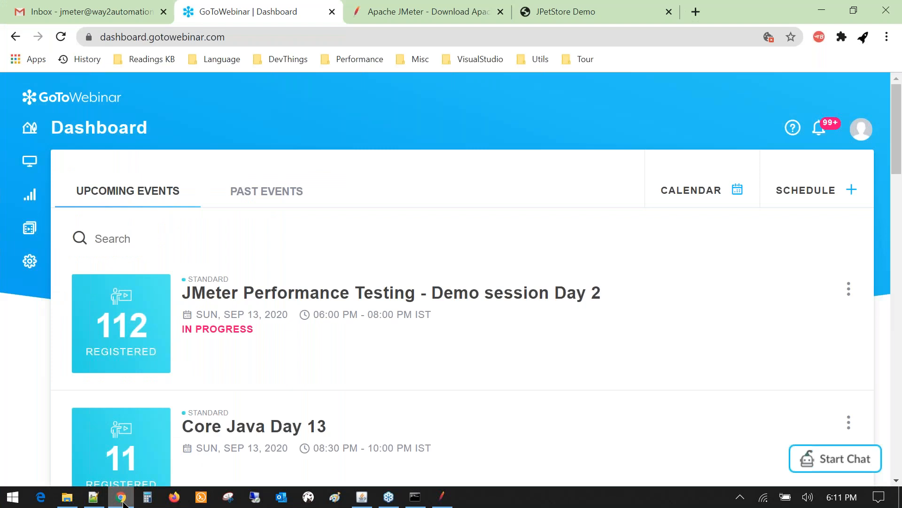
- On the JPetStore Demo tab, highlight the host and octoperf domain in the URL, then reload
{"action": "left_click", "coordinate": [564, 11]}
{"action": "left_click", "coordinate": [360, 40]}
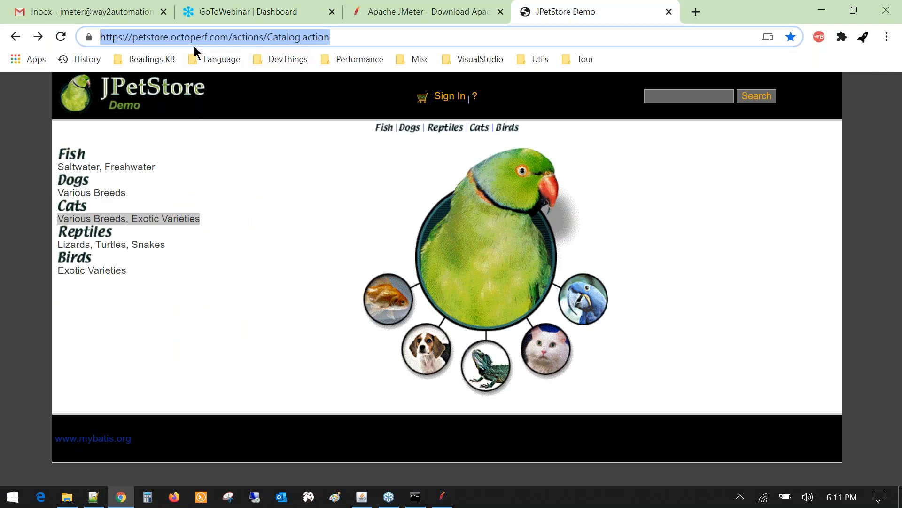
{"action": "left_click", "coordinate": [131, 38]}
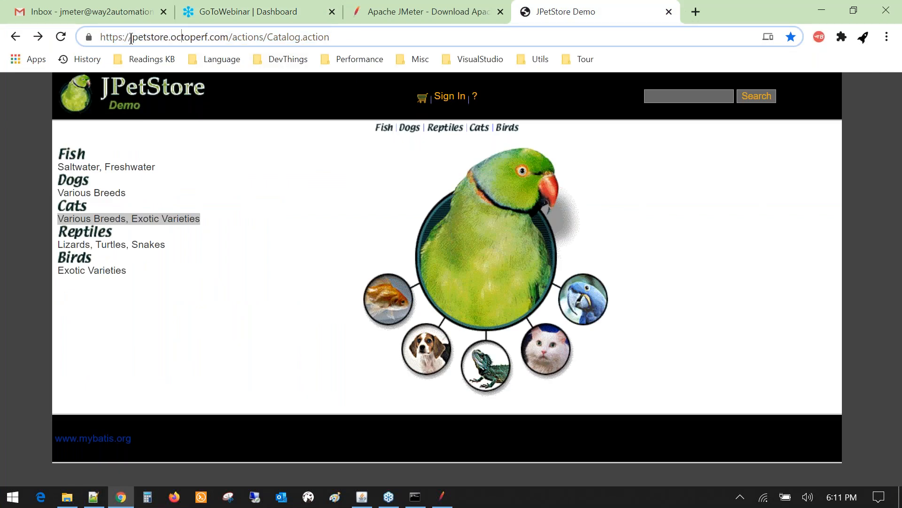
{"action": "left_click_drag", "start_coordinate": [130, 37], "coordinate": [164, 42]}
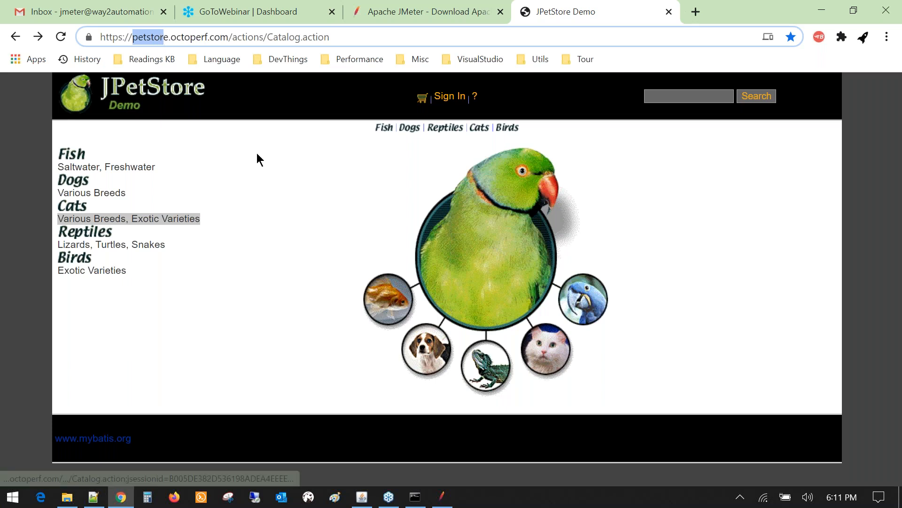
{"action": "left_click_drag", "start_coordinate": [170, 37], "coordinate": [221, 37]}
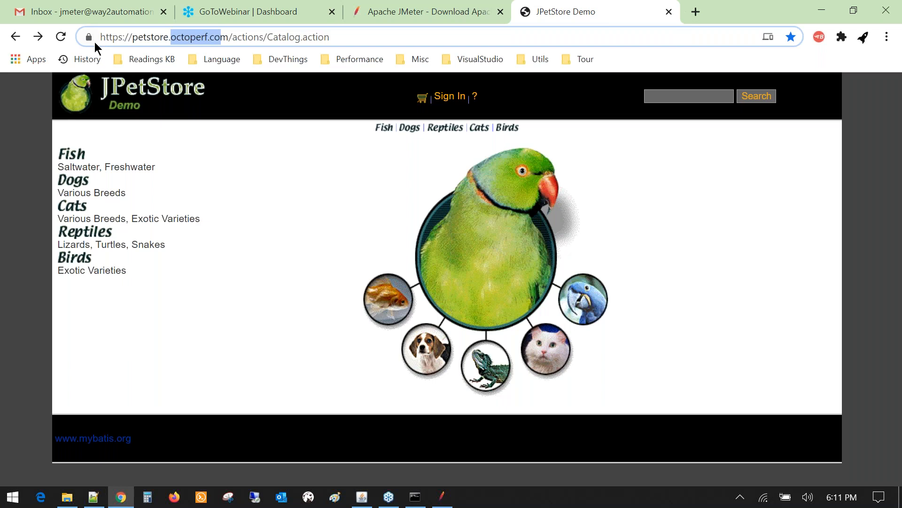
{"action": "triple_click", "coordinate": [359, 36]}
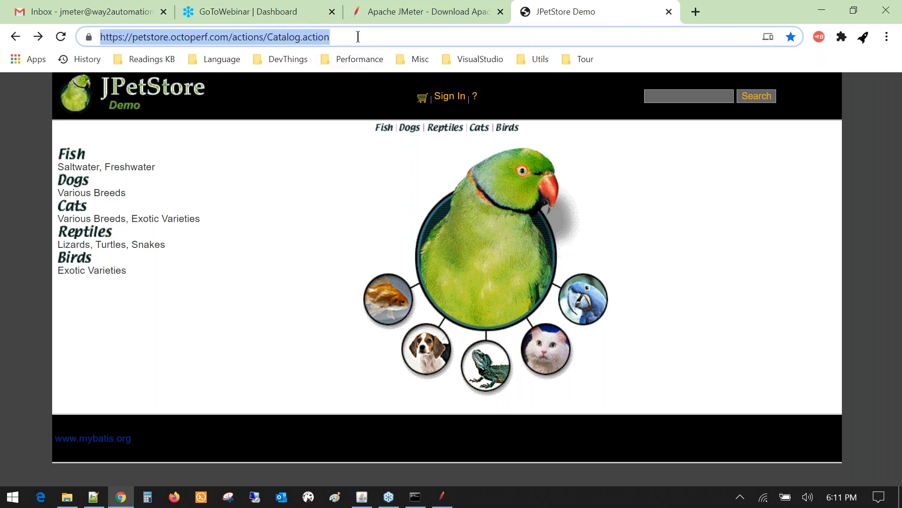
{"action": "left_click", "coordinate": [65, 39]}
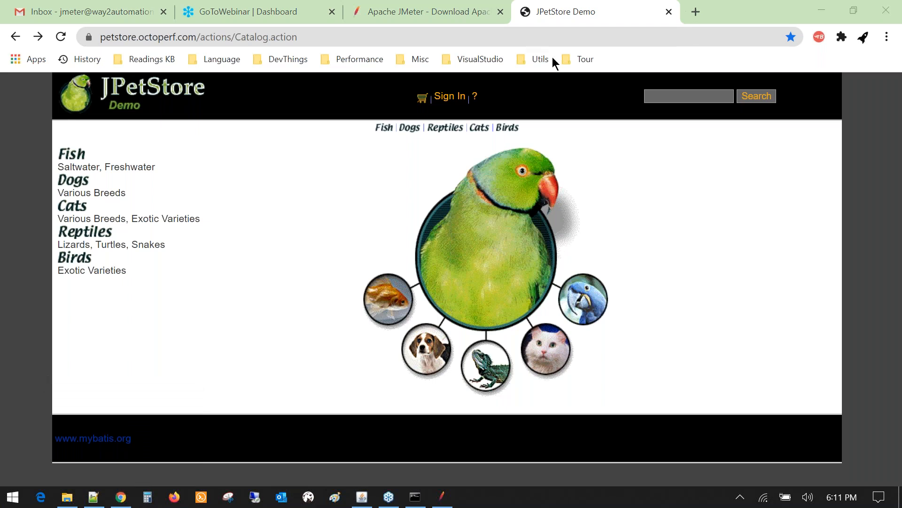
- Open localhost:8080/jpetstore in a new private window and enter the store
{"action": "key", "text": "ctrl+shift+n"}
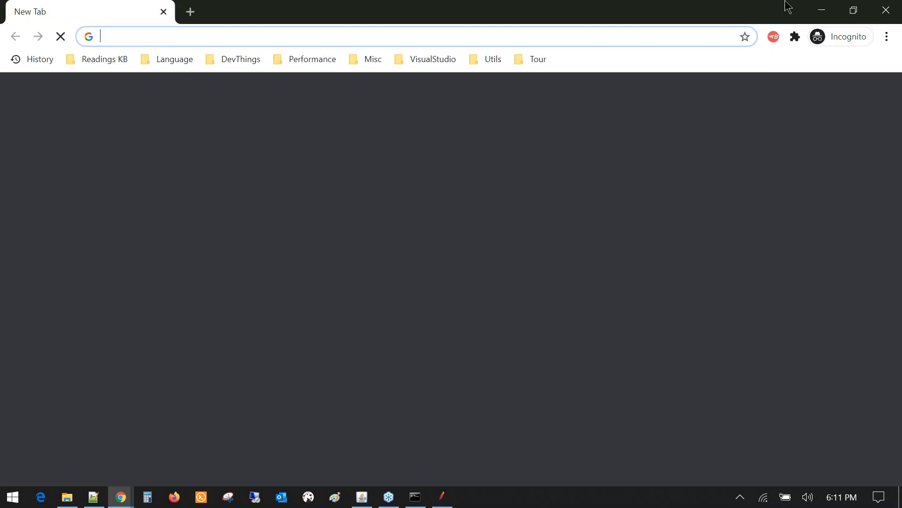
{"action": "type", "text": "lo"}
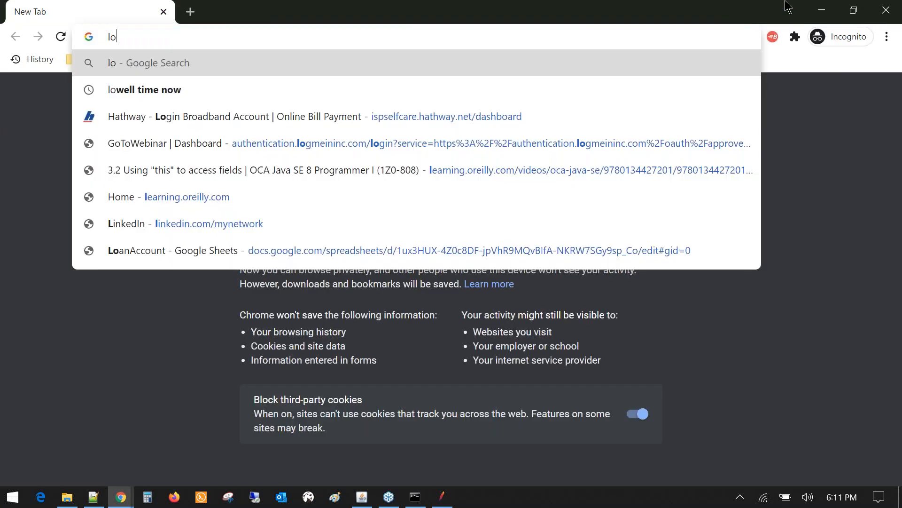
{"action": "type", "text": "calhost:8"}
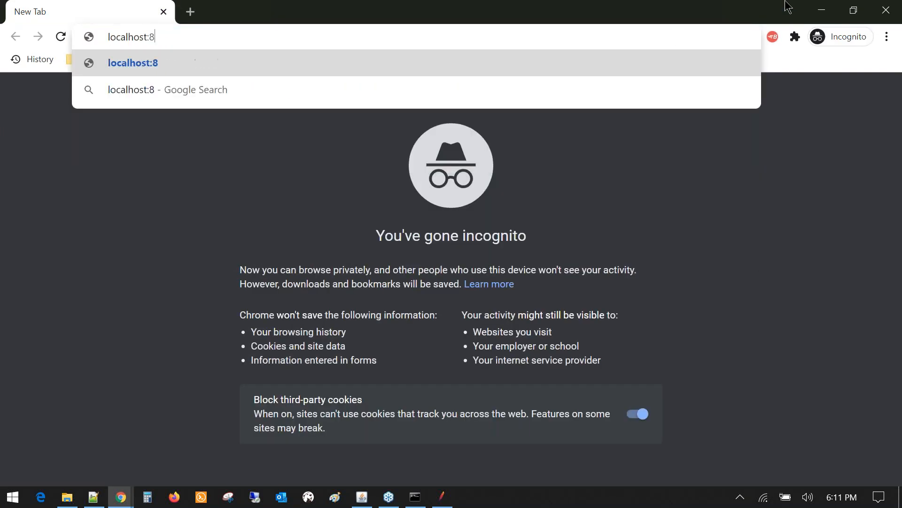
{"action": "type", "text": "080/jpetstore"}
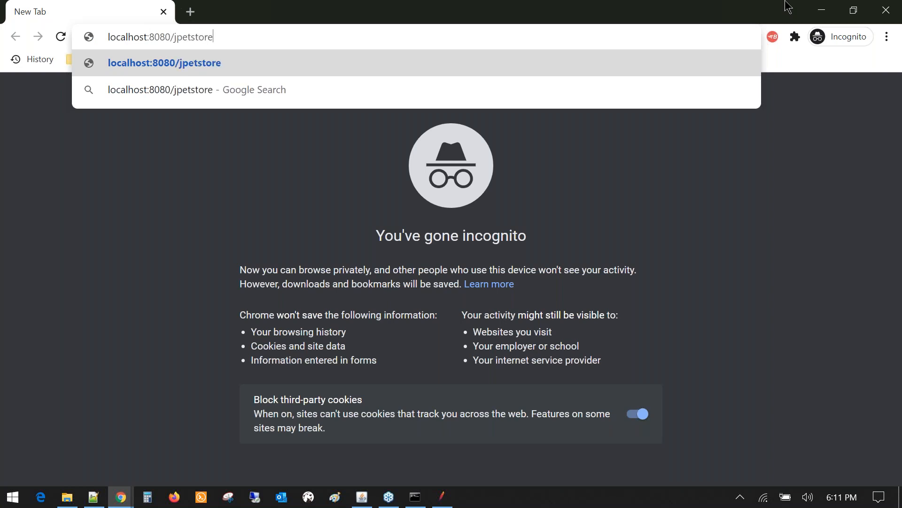
{"action": "key", "text": "Return"}
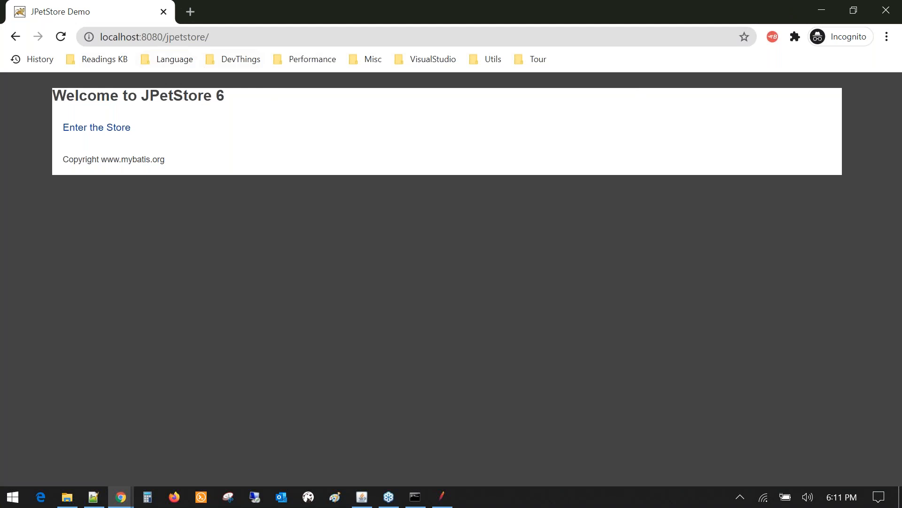
{"action": "left_click", "coordinate": [103, 137]}
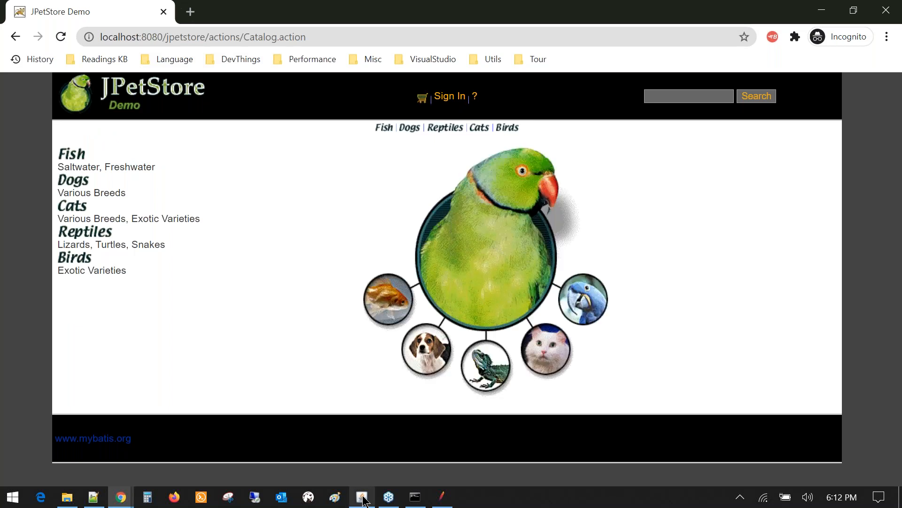
- Restore and nudge the Tomcat server console, then minimize it to reveal the store
{"action": "left_click", "coordinate": [363, 498]}
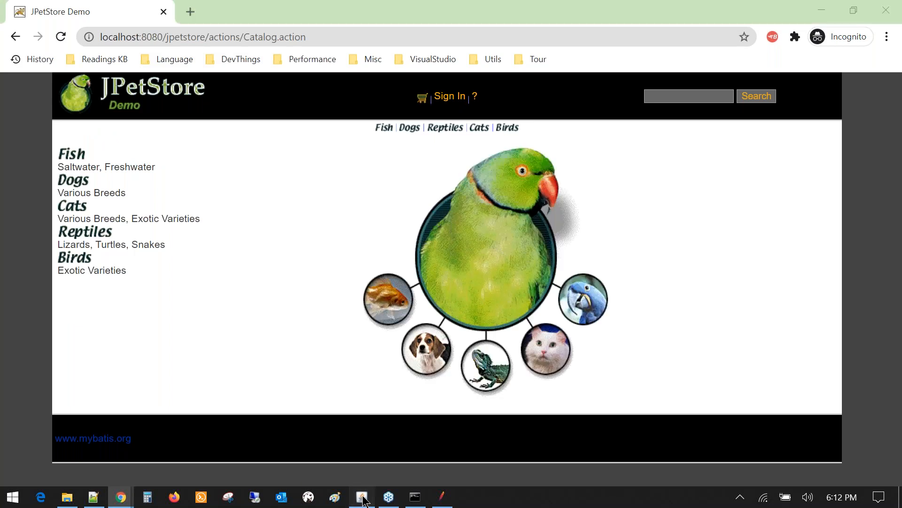
{"action": "left_click", "coordinate": [363, 498]}
{"action": "left_click_drag", "start_coordinate": [367, 72], "coordinate": [363, 65]}
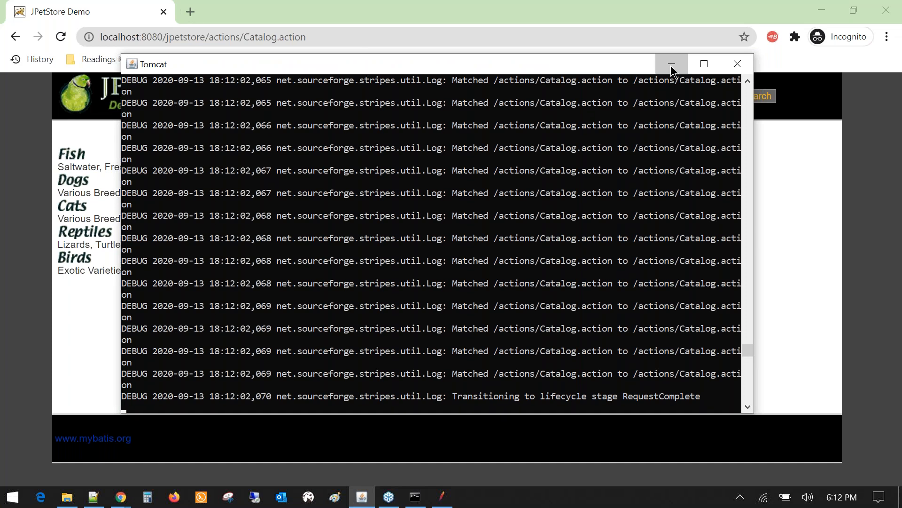
{"action": "left_click", "coordinate": [673, 65]}
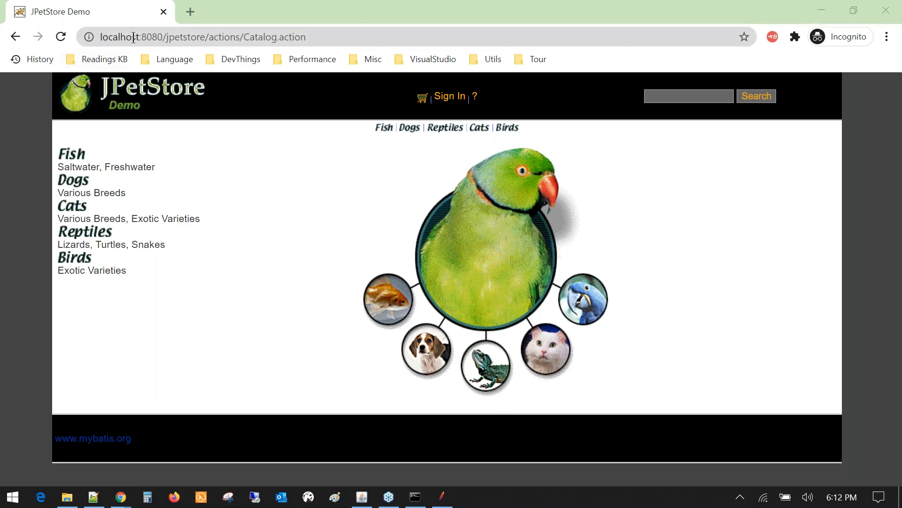
- Switch between JMeter and the online petstore, highlighting Catalog.action in its URL, then return to JMeter
{"action": "left_click", "coordinate": [442, 497]}
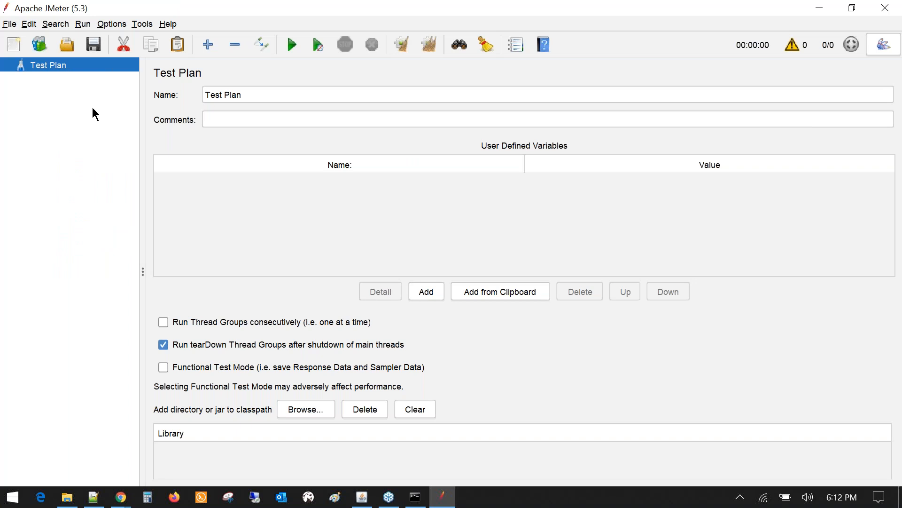
{"action": "key", "text": "alt+Tab"}
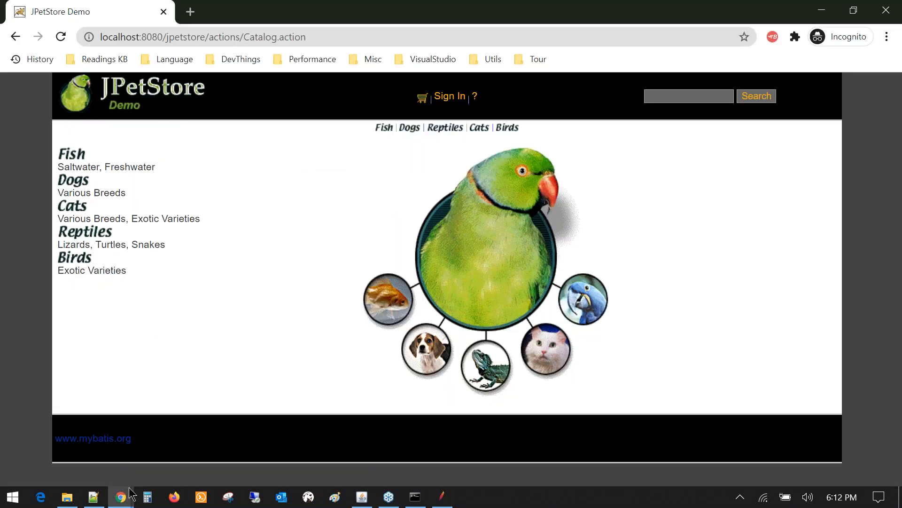
{"action": "mouse_move", "coordinate": [129, 487]}
{"action": "left_click", "coordinate": [103, 447]}
{"action": "left_click", "coordinate": [310, 38]}
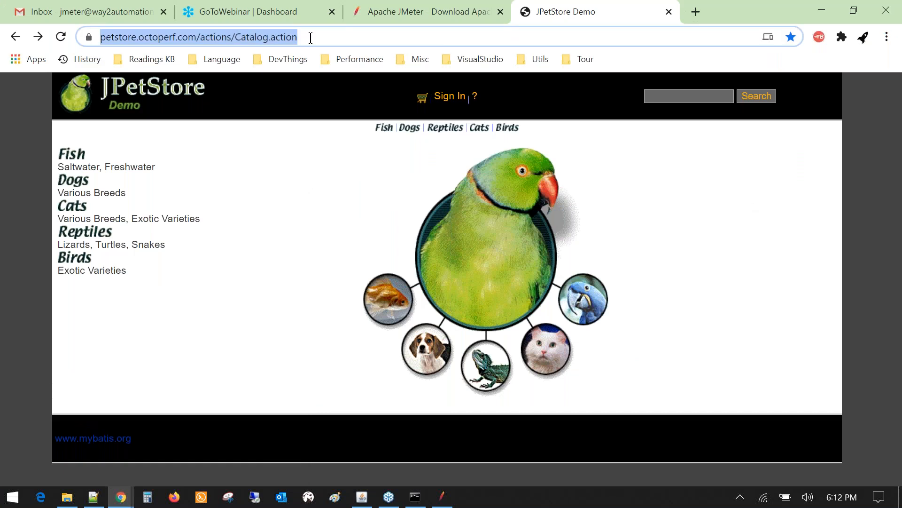
{"action": "double_click", "coordinate": [310, 37]}
{"action": "left_click_drag", "start_coordinate": [268, 38], "coordinate": [347, 46]}
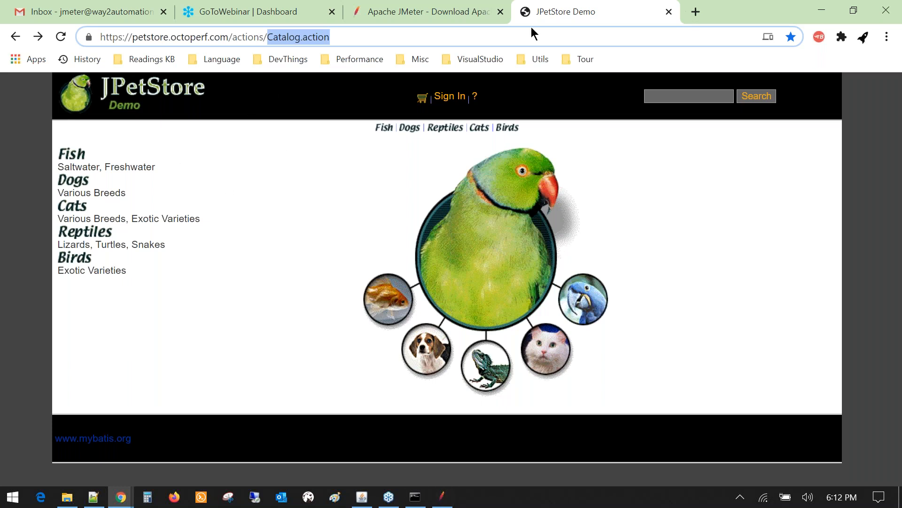
{"action": "left_click", "coordinate": [440, 503]}
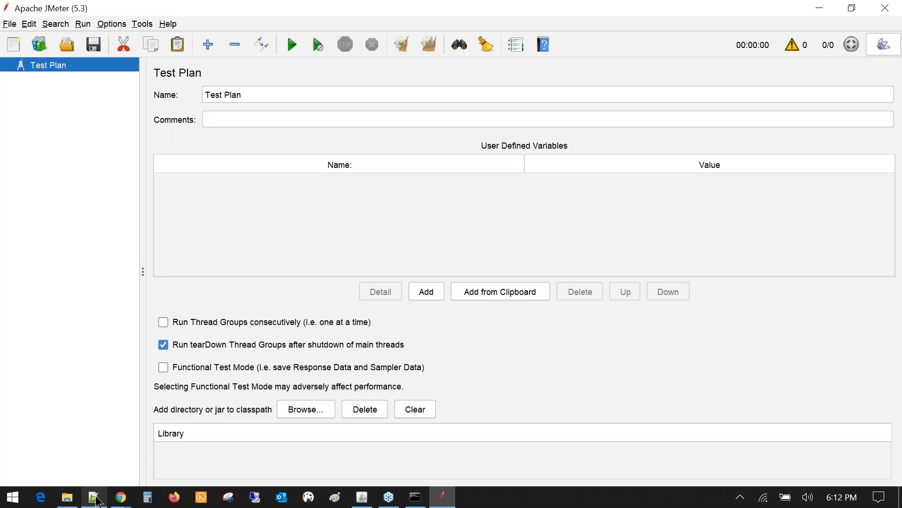
- Bring the local JPetStore window forward and select its full localhost address
{"action": "left_click", "coordinate": [120, 497]}
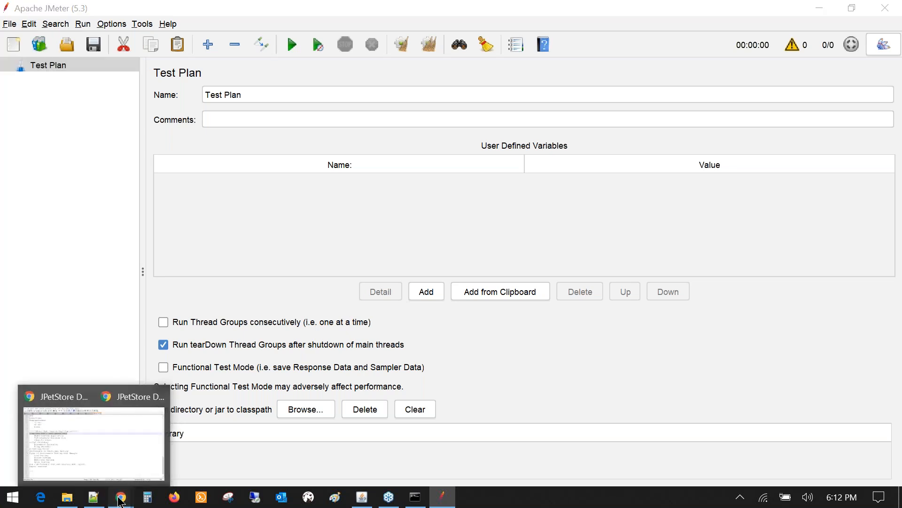
{"action": "left_click", "coordinate": [227, 435]}
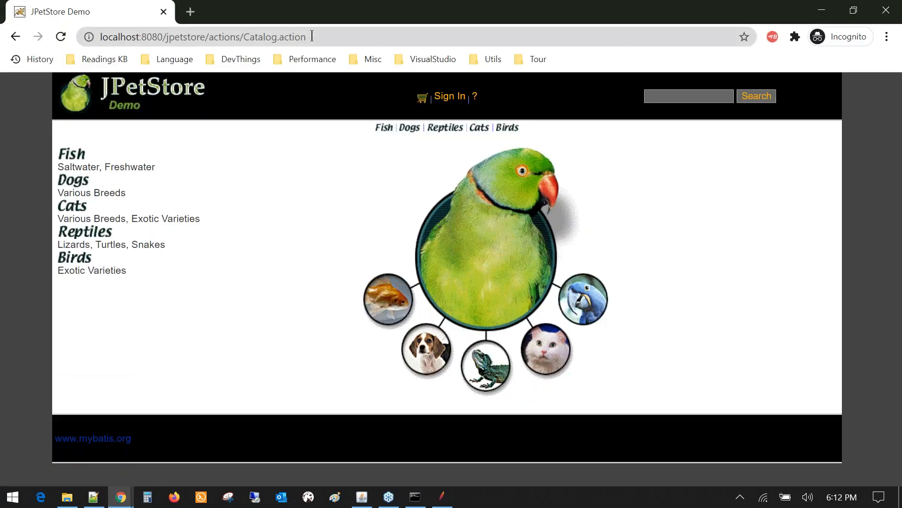
{"action": "double_click", "coordinate": [333, 36]}
{"action": "key", "text": "ctrl+a"}
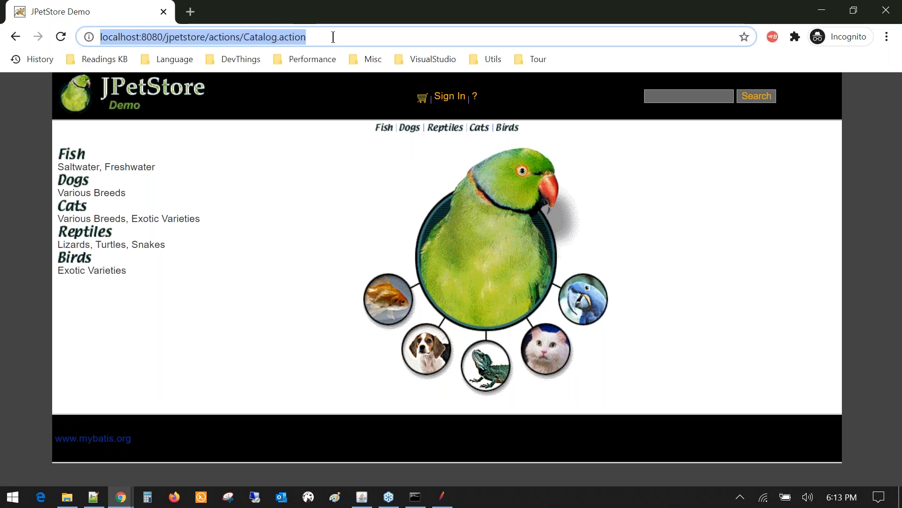
{"action": "left_click", "coordinate": [131, 119]}
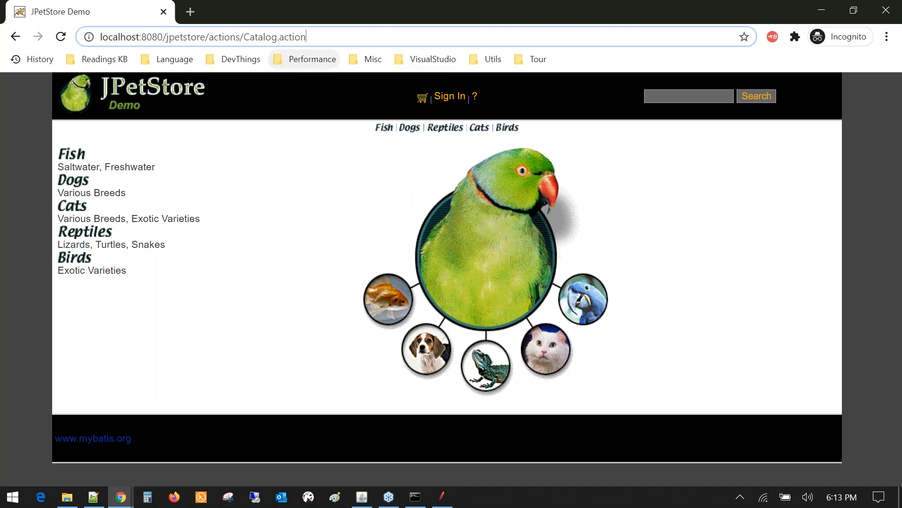
- Browse Fish, Dogs, Reptiles, Cats and Persian cat FL-DLH-02, open Sign In, then return to catalog
{"action": "left_click", "coordinate": [68, 157]}
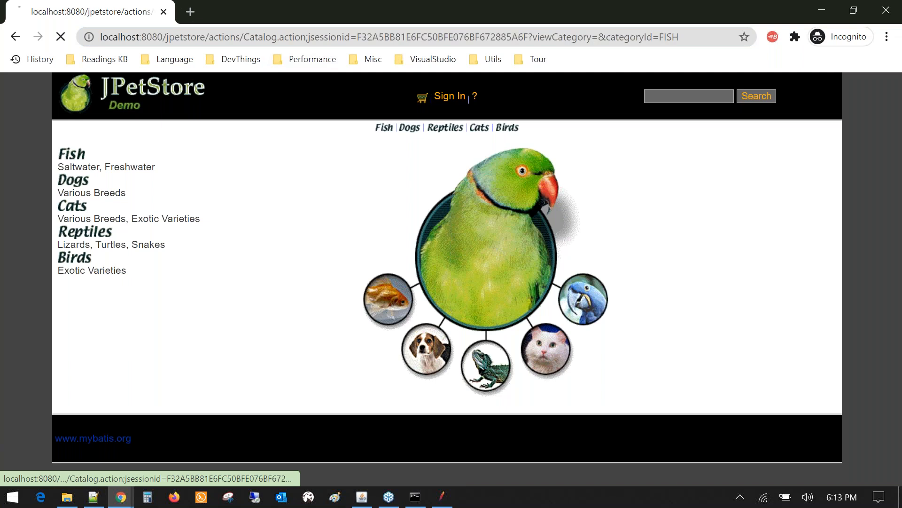
{"action": "left_click", "coordinate": [411, 133]}
{"action": "left_click", "coordinate": [443, 133]}
{"action": "left_click", "coordinate": [479, 128]}
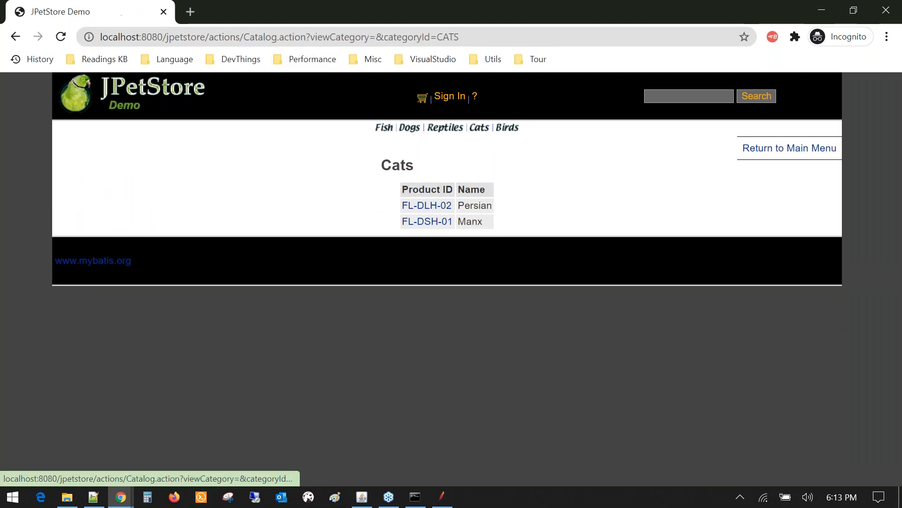
{"action": "left_click", "coordinate": [422, 213]}
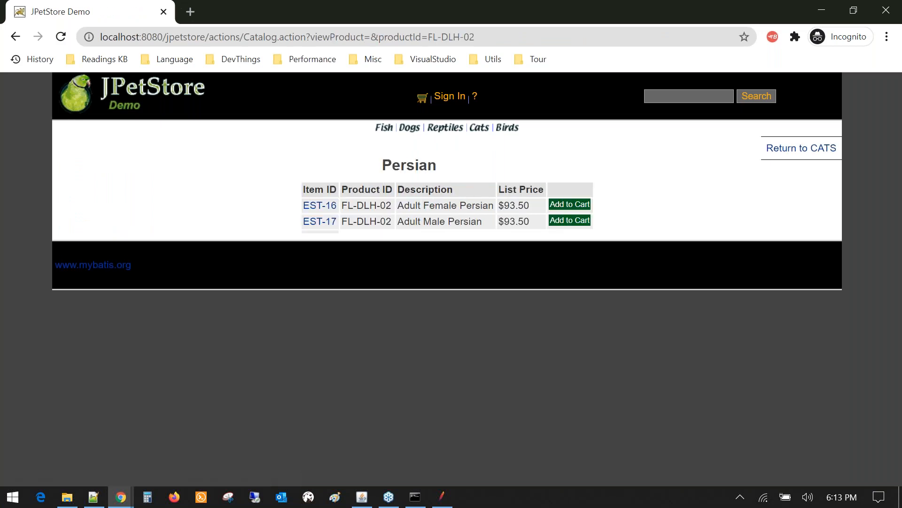
{"action": "left_click", "coordinate": [454, 101]}
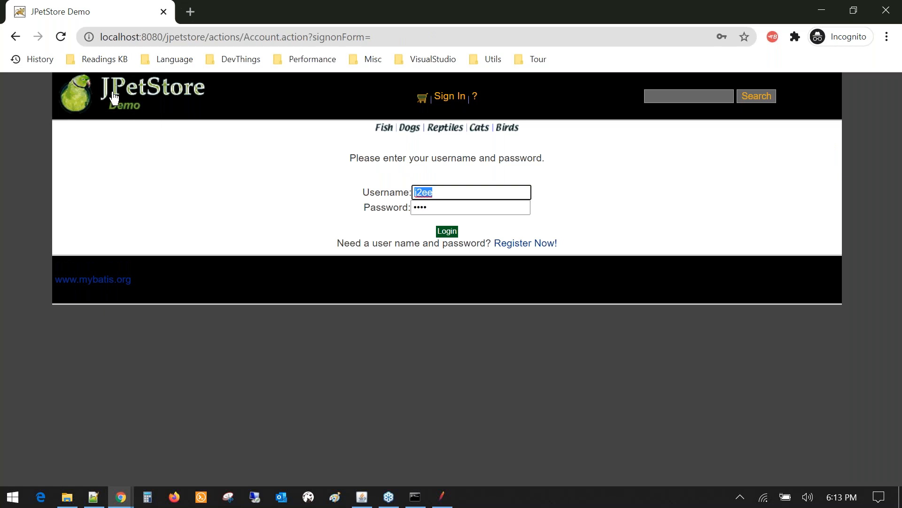
{"action": "left_click", "coordinate": [114, 97]}
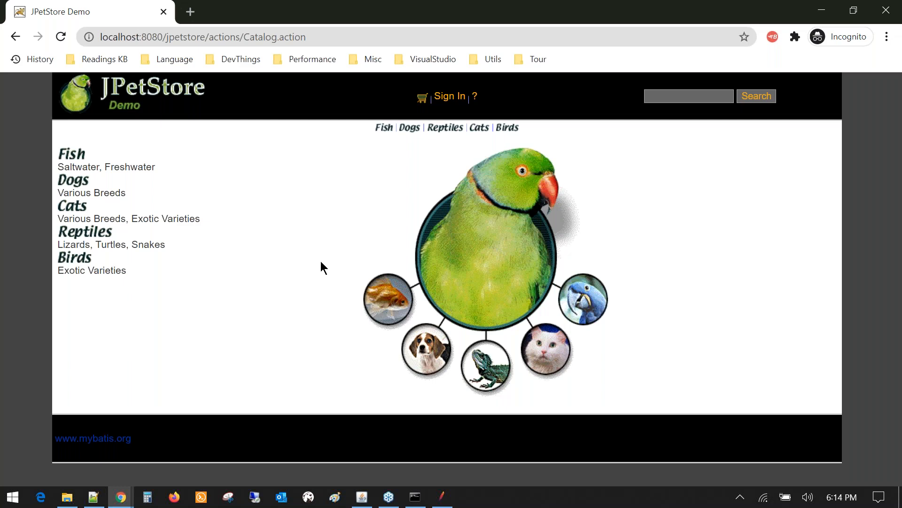
{"action": "left_click", "coordinate": [884, 246]}
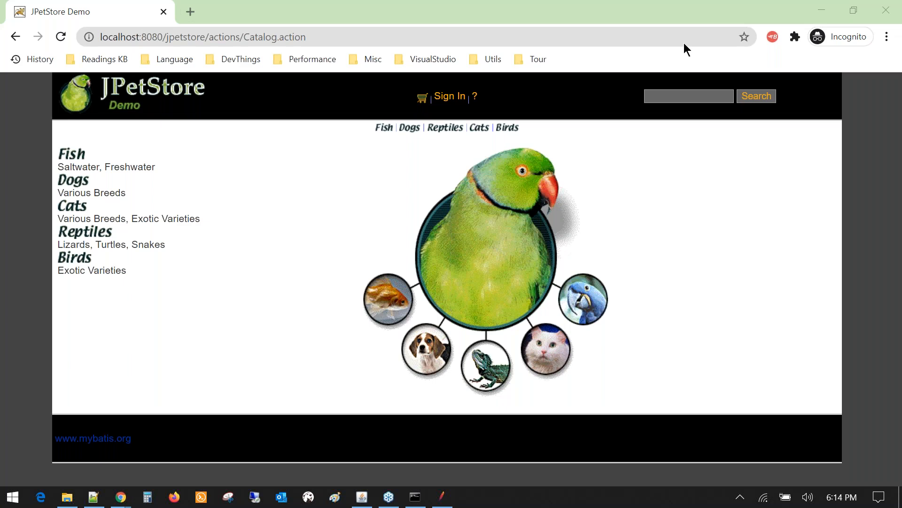
{"action": "left_click", "coordinate": [355, 18]}
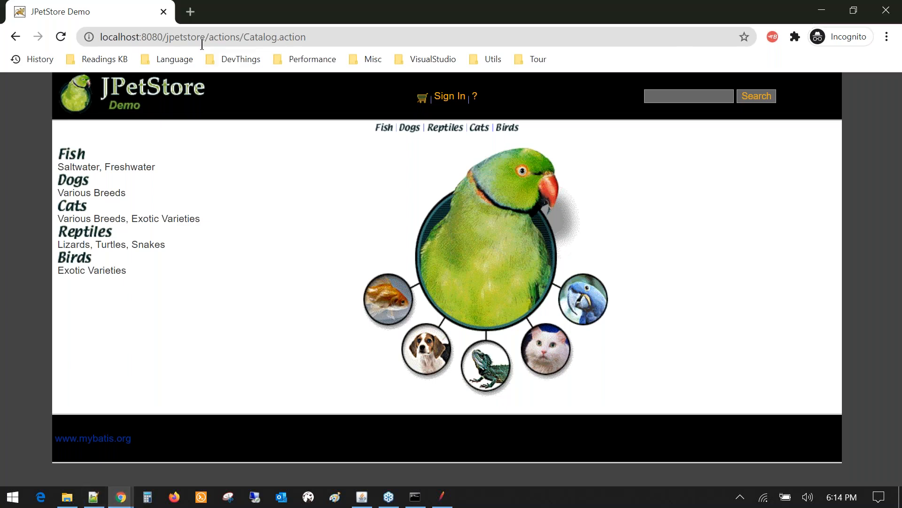
{"action": "mouse_move", "coordinate": [97, 497]}
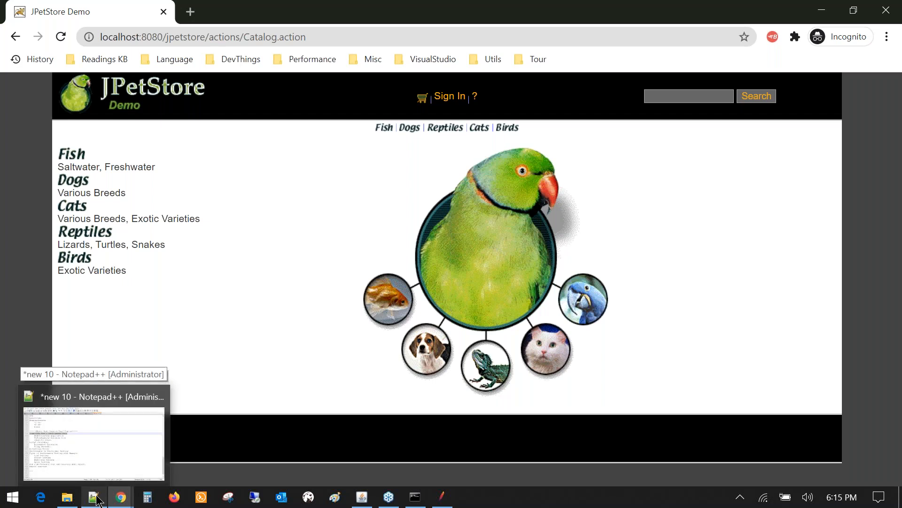
{"action": "left_click", "coordinate": [96, 497]}
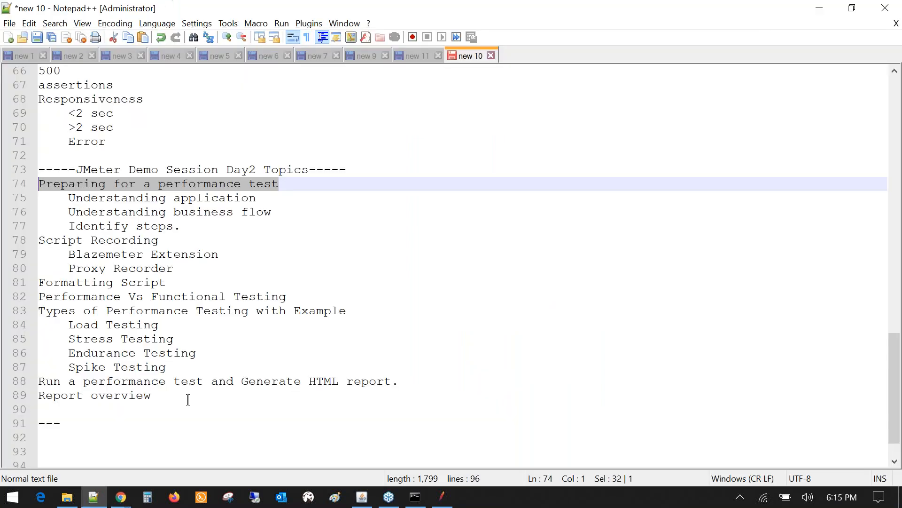
{"action": "scroll", "coordinate": [188, 399], "scroll_direction": "up", "scroll_amount": 1}
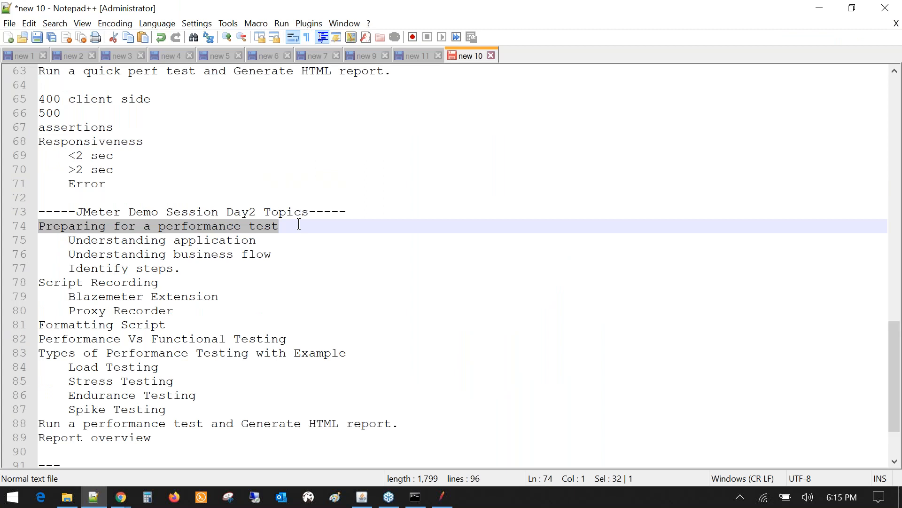
{"action": "left_click", "coordinate": [335, 243]}
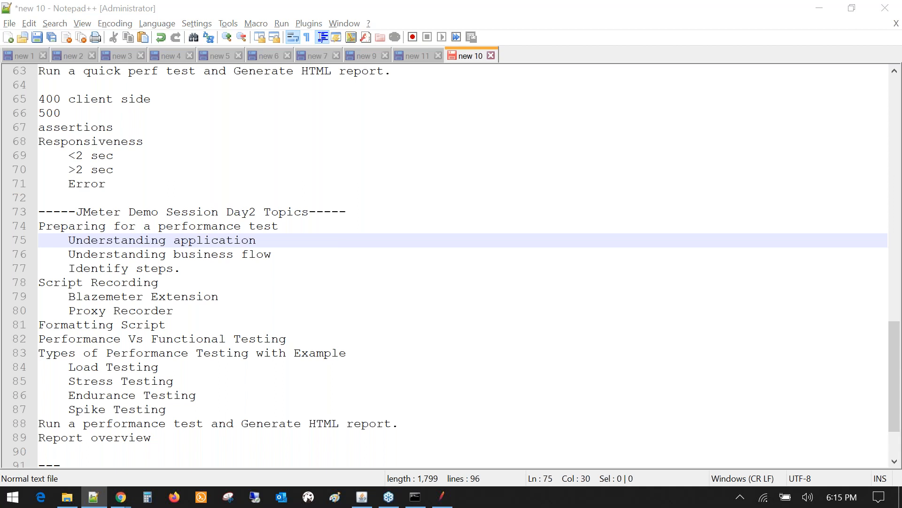
{"action": "key", "text": "alt+Tab"}
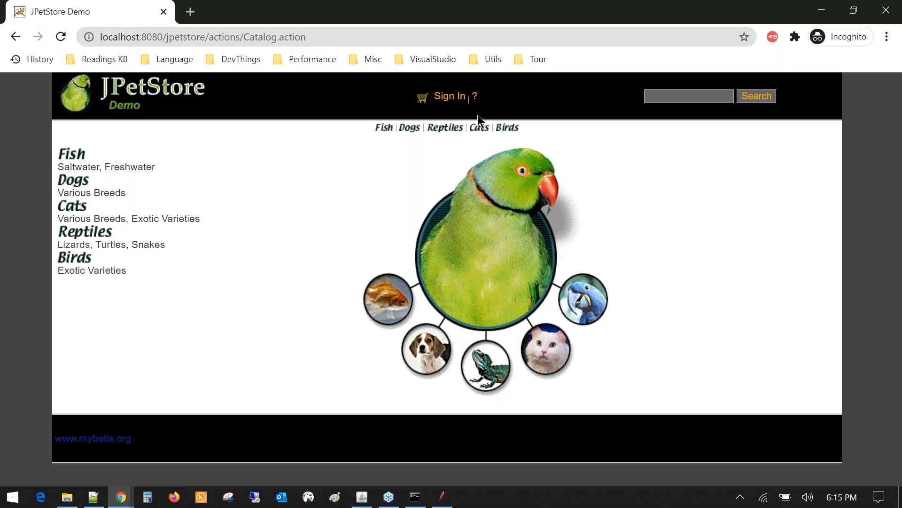
- Sign in with the prefilled credentials and open the Goldfish (FI-FW-02) product under Fish
{"action": "left_click", "coordinate": [448, 101]}
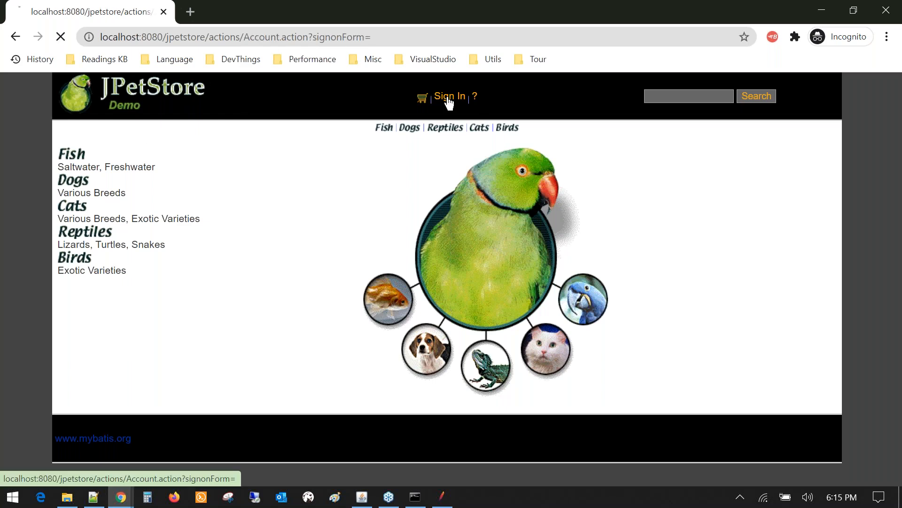
{"action": "key", "text": "Return"}
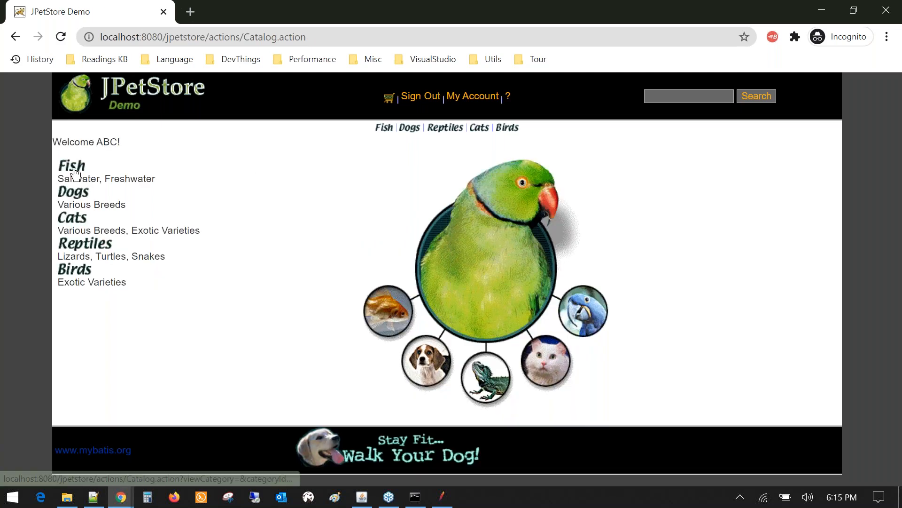
{"action": "left_click", "coordinate": [75, 174]}
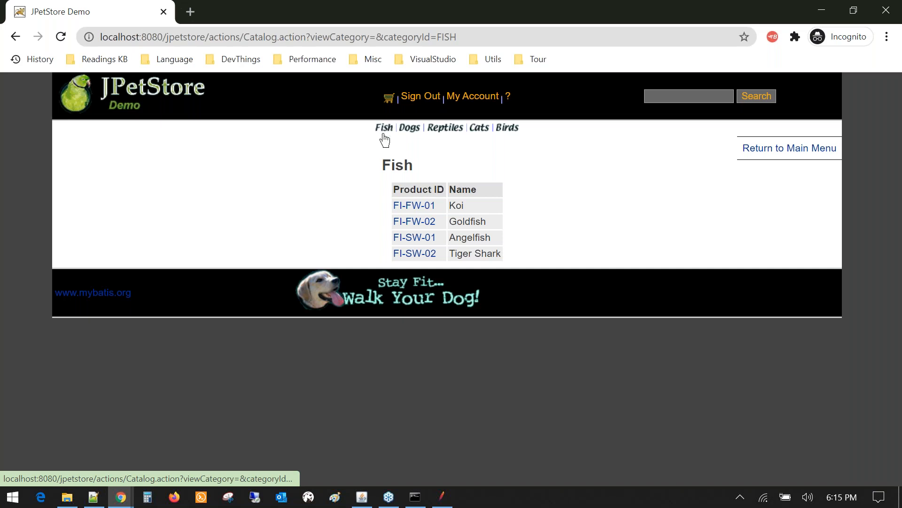
{"action": "left_click", "coordinate": [410, 224]}
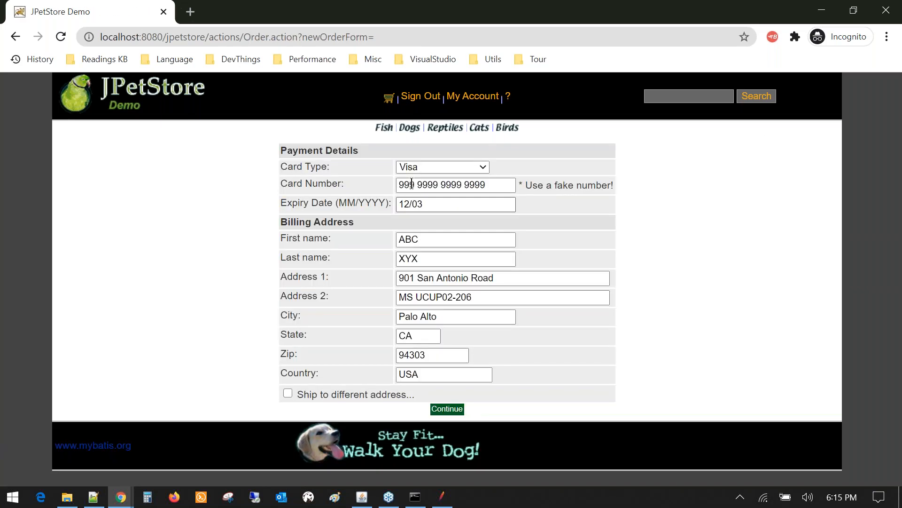
- Submit the payment and billing details, review the order, and confirm it
{"action": "left_click", "coordinate": [450, 412]}
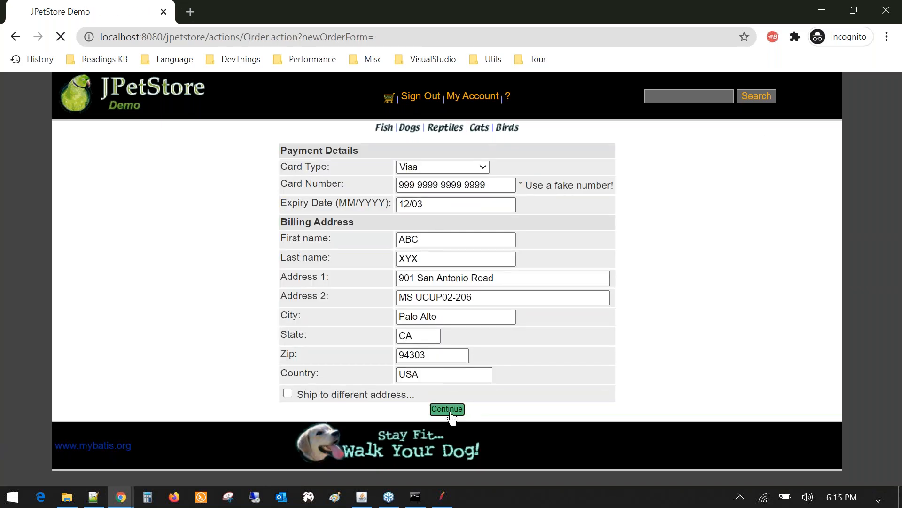
{"action": "scroll", "coordinate": [407, 256], "scroll_direction": "down", "scroll_amount": 1}
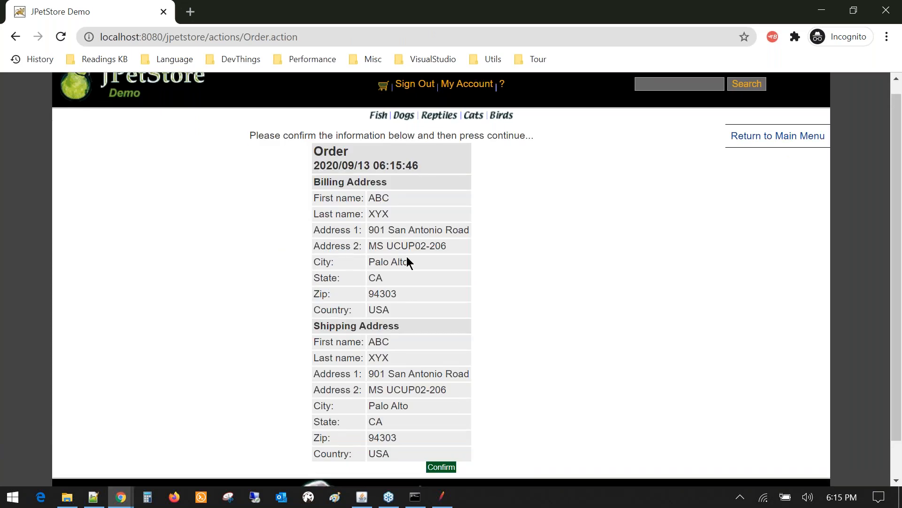
{"action": "scroll", "coordinate": [407, 256], "scroll_direction": "down", "scroll_amount": 1}
{"action": "left_click_drag", "start_coordinate": [372, 156], "coordinate": [393, 408]}
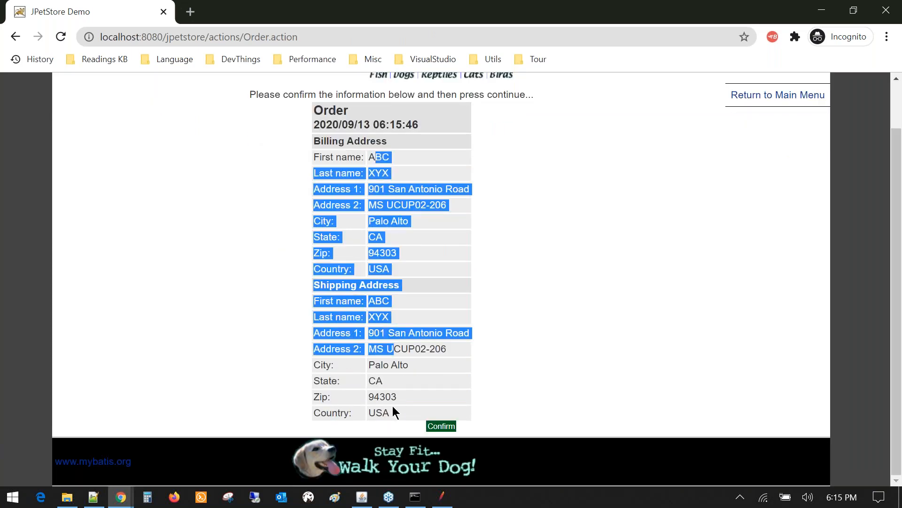
{"action": "left_click_drag", "start_coordinate": [387, 348], "coordinate": [395, 414]}
{"action": "left_click_drag", "start_coordinate": [335, 173], "coordinate": [443, 432]}
{"action": "left_click", "coordinate": [441, 427]}
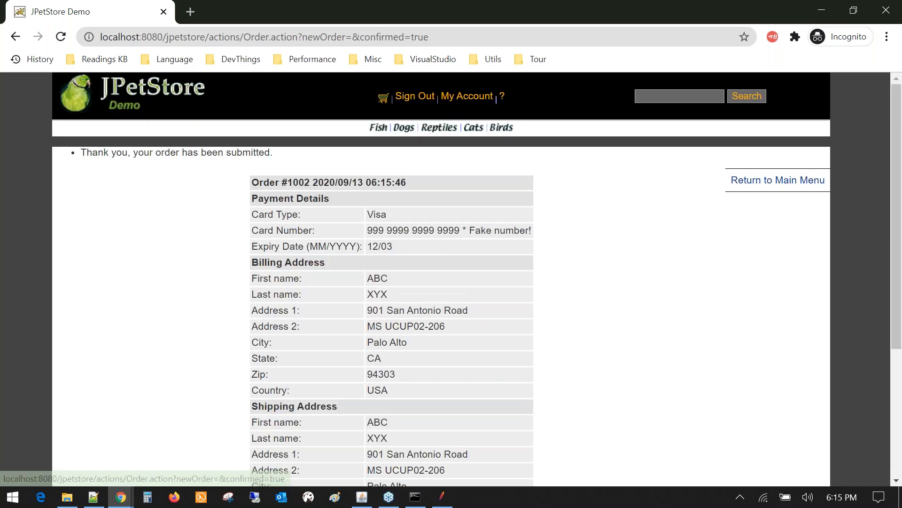
{"action": "left_click_drag", "start_coordinate": [150, 152], "coordinate": [310, 237]}
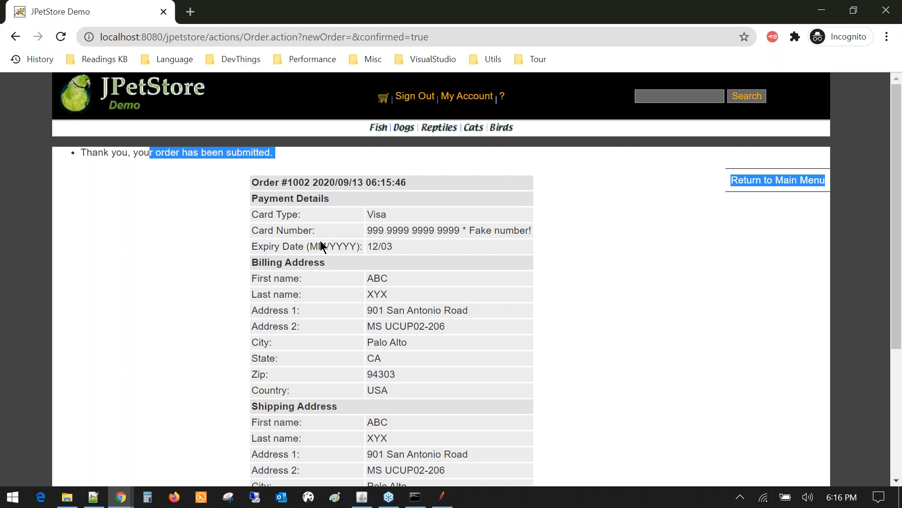
- Clear the page highlight and cancel an Alt+Tab window switch, staying in JPetStore
{"action": "left_click", "coordinate": [404, 272]}
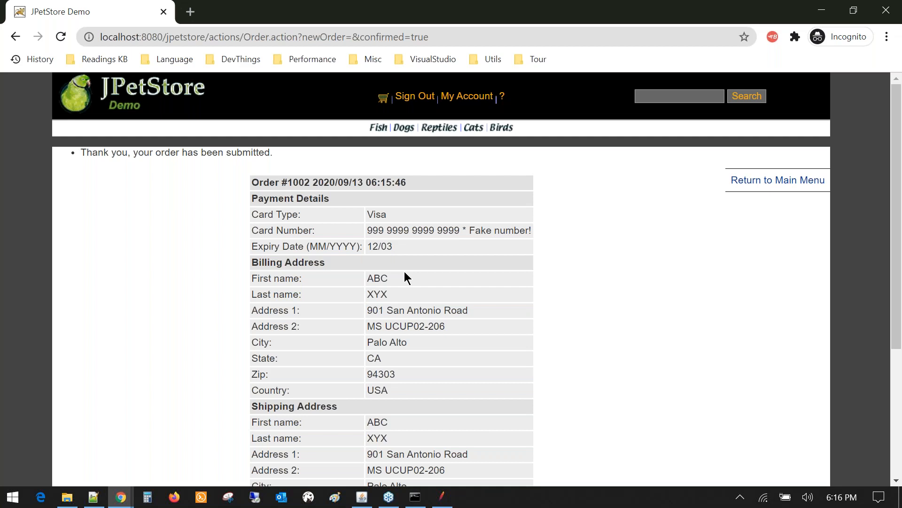
{"action": "key", "text": "alt+Tab"}
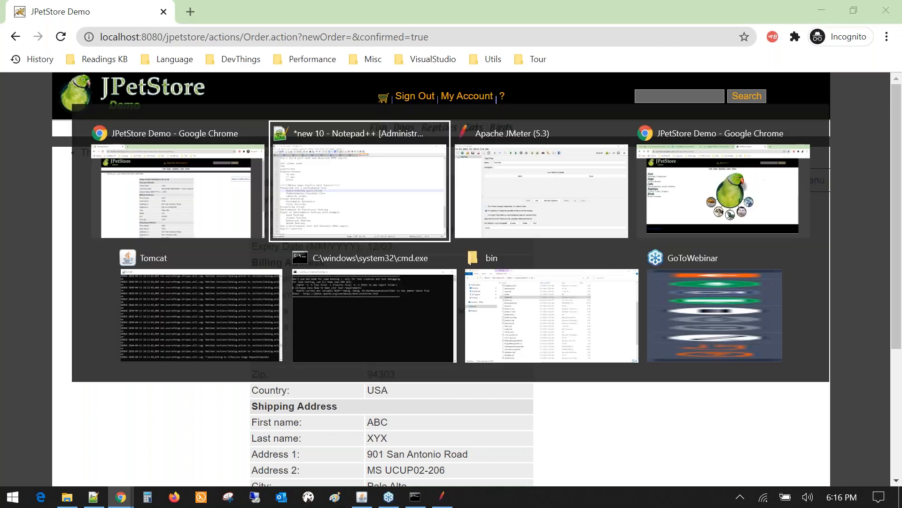
{"action": "key", "text": "Escape"}
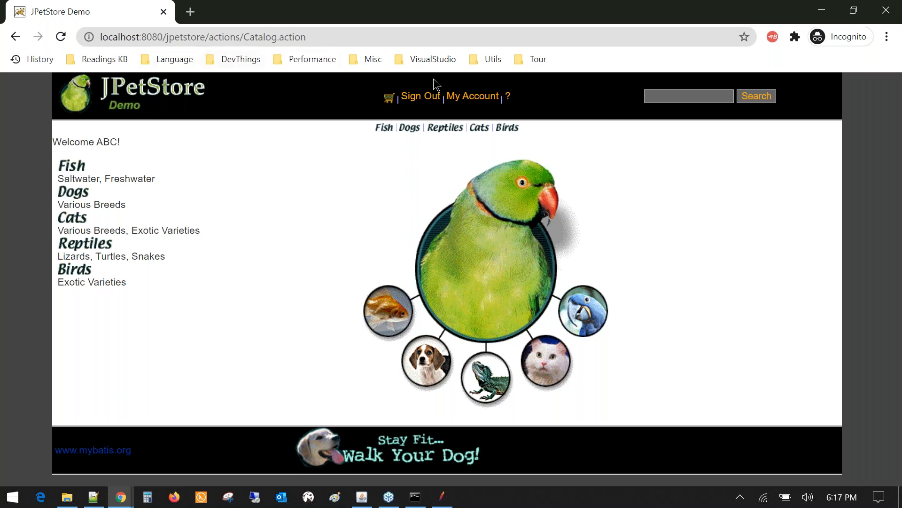
- Visit My Account and the past-orders list, then return to the main catalog
{"action": "left_click", "coordinate": [469, 100]}
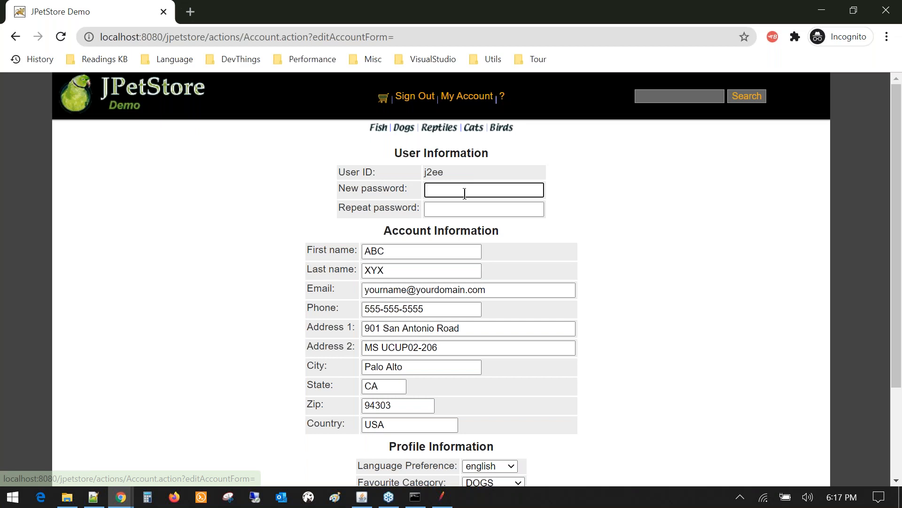
{"action": "scroll", "coordinate": [464, 199], "scroll_direction": "down", "scroll_amount": 3}
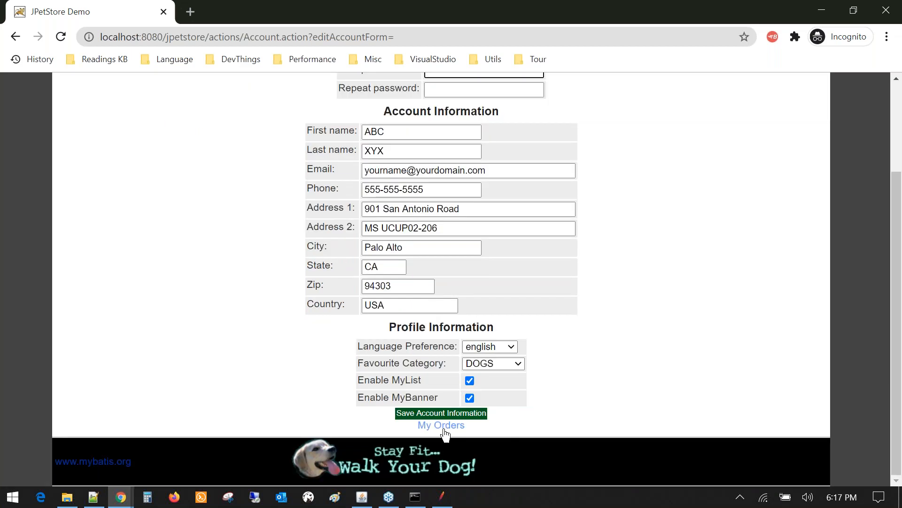
{"action": "left_click", "coordinate": [444, 430]}
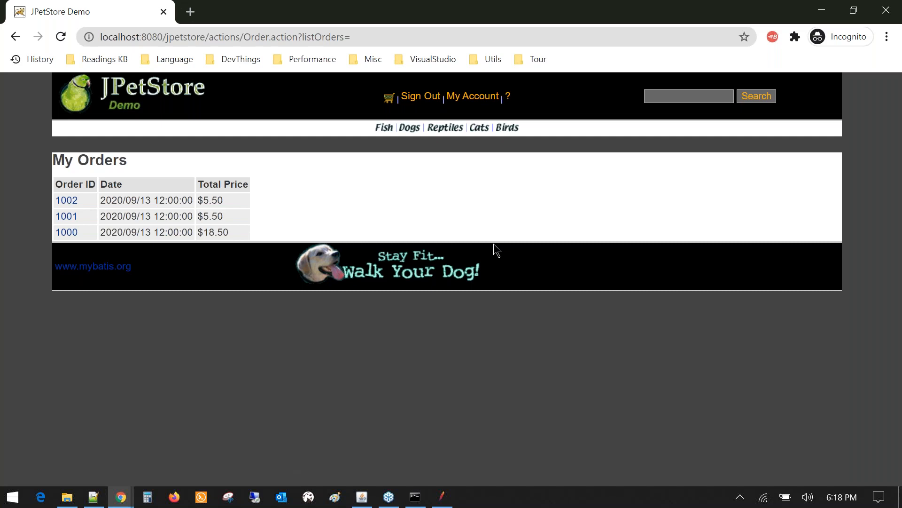
{"action": "left_click", "coordinate": [157, 94]}
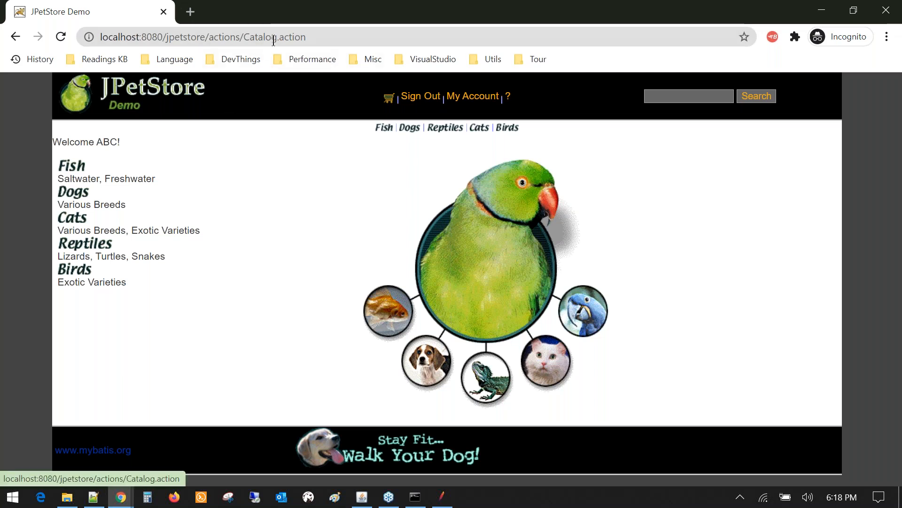
- Browse the Fish, Dogs and Reptiles categories, then search the store for 'fish'
{"action": "left_click", "coordinate": [76, 170]}
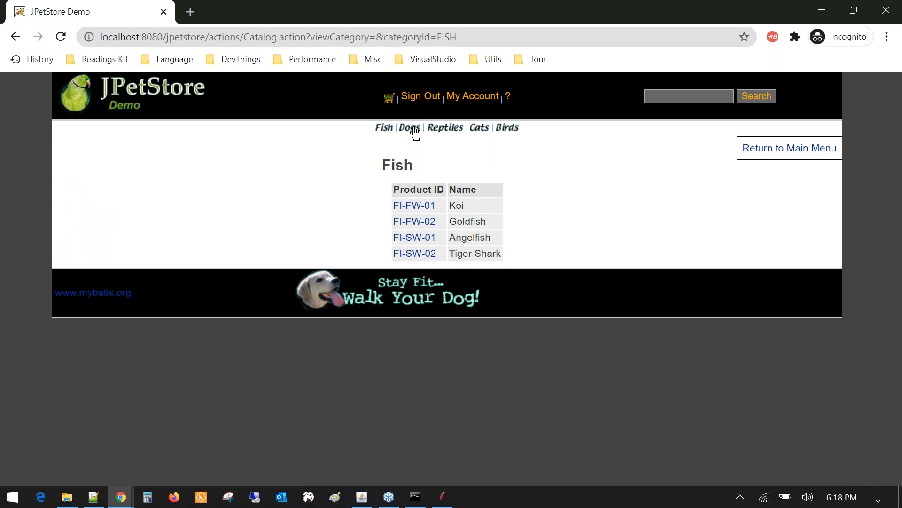
{"action": "left_click", "coordinate": [413, 130]}
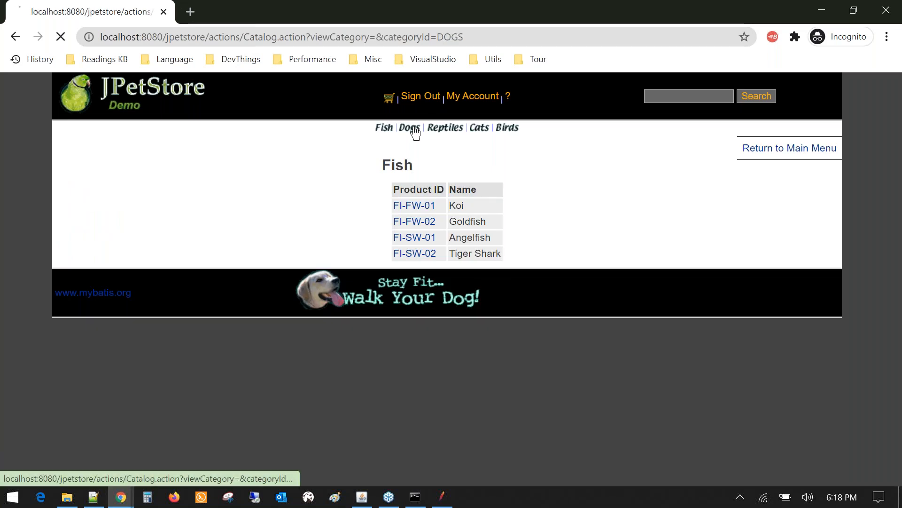
{"action": "left_click", "coordinate": [442, 131]}
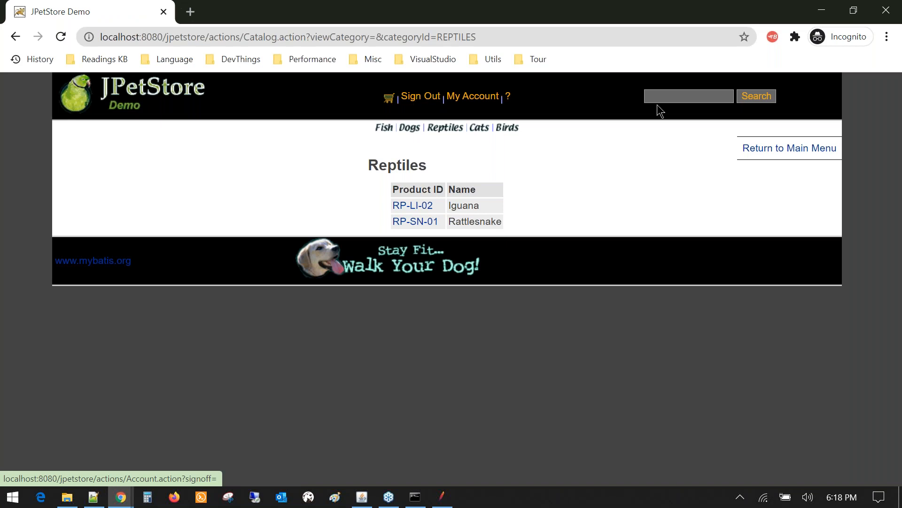
{"action": "left_click", "coordinate": [712, 92]}
{"action": "type", "text": "fish"}
{"action": "key", "text": "Return"}
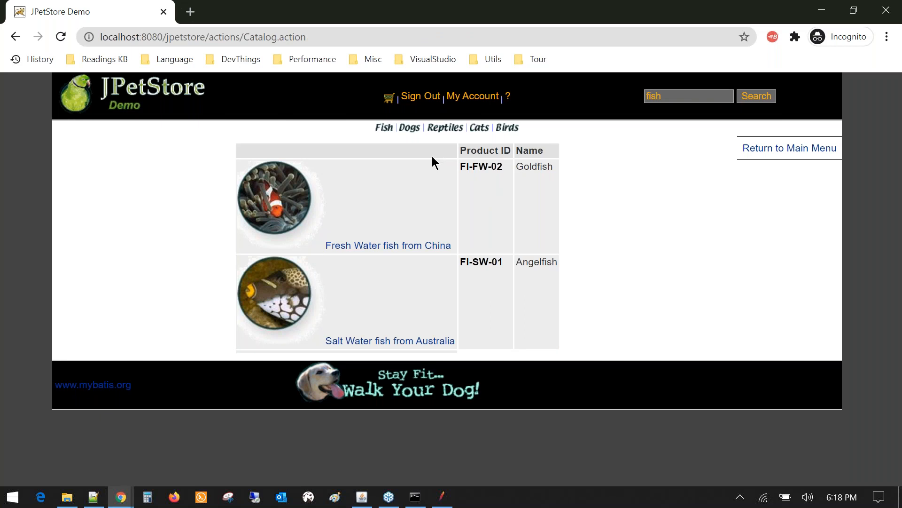
{"action": "left_click", "coordinate": [93, 495]}
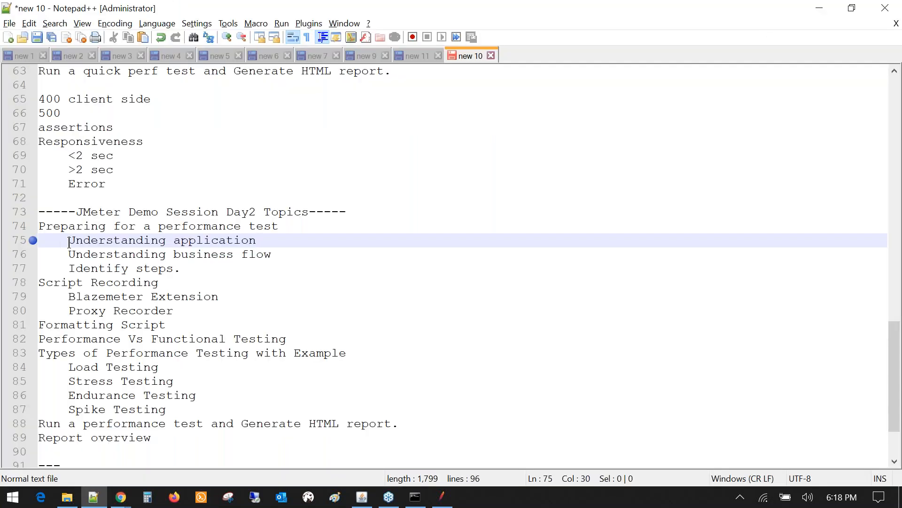
{"action": "left_click", "coordinate": [69, 242]}
{"action": "left_click_drag", "start_coordinate": [70, 242], "coordinate": [257, 243]}
{"action": "left_click", "coordinate": [68, 254]}
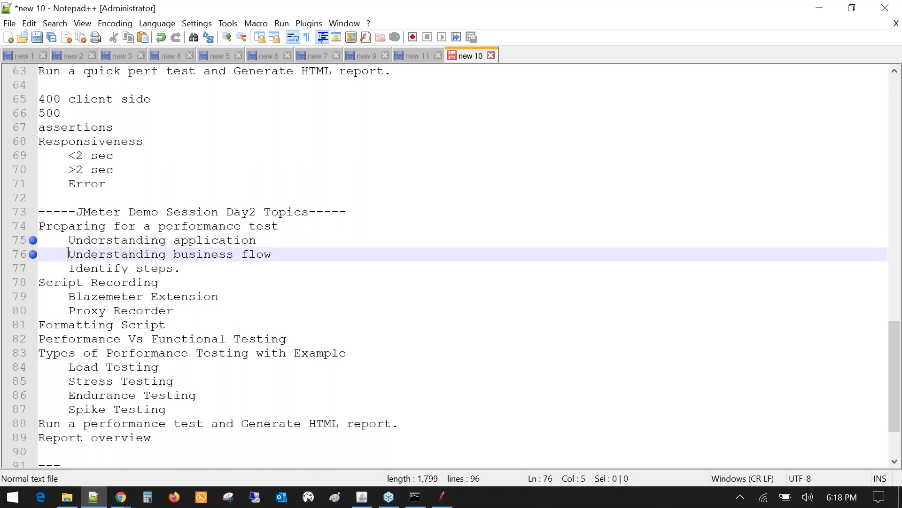
{"action": "left_click_drag", "start_coordinate": [68, 254], "coordinate": [269, 252]}
{"action": "triple_click", "coordinate": [261, 252]}
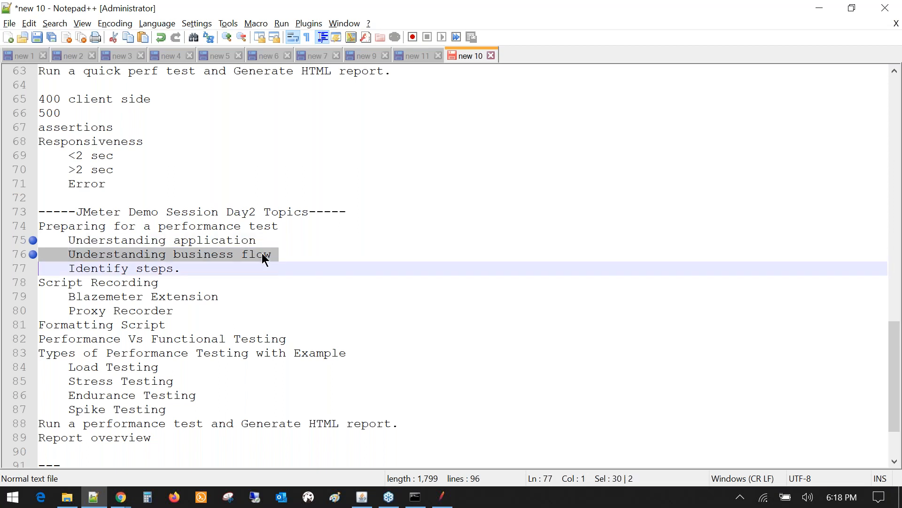
{"action": "left_click", "coordinate": [261, 253]}
{"action": "double_click", "coordinate": [261, 253]}
{"action": "left_click", "coordinate": [174, 255]}
{"action": "left_click_drag", "start_coordinate": [175, 254], "coordinate": [272, 253]}
{"action": "double_click", "coordinate": [293, 252]}
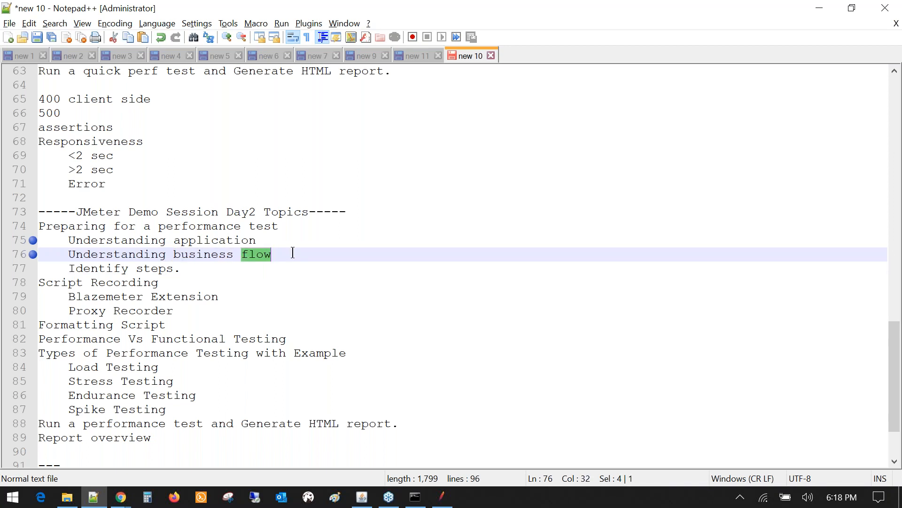
{"action": "left_click", "coordinate": [70, 255]}
{"action": "left_click_drag", "start_coordinate": [69, 257], "coordinate": [83, 258]}
{"action": "left_click_drag", "start_coordinate": [175, 257], "coordinate": [272, 255]}
{"action": "left_click", "coordinate": [273, 255]}
{"action": "double_click", "coordinate": [253, 255]}
{"action": "key", "text": "alt+Tab"}
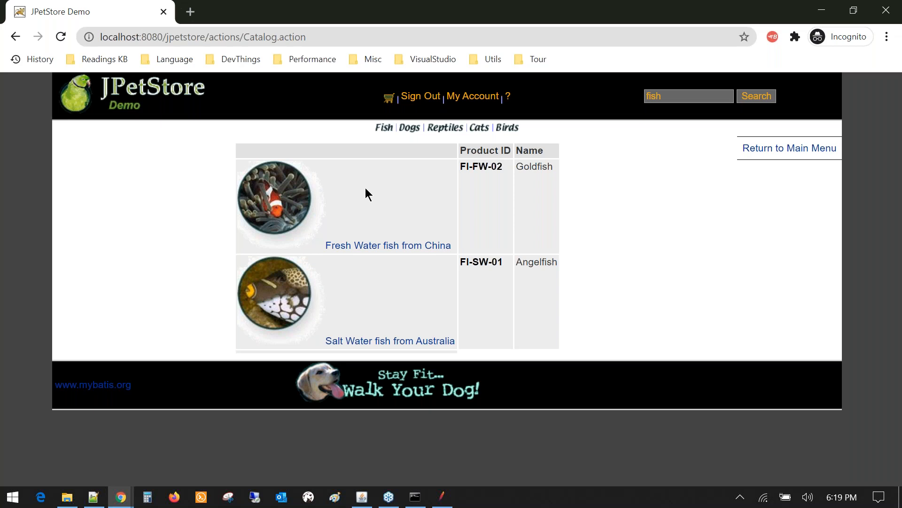
- In the agenda notes, highlight the 'Understanding business flow' and 'Identify steps.' lines
{"action": "key", "text": "alt+Tab"}
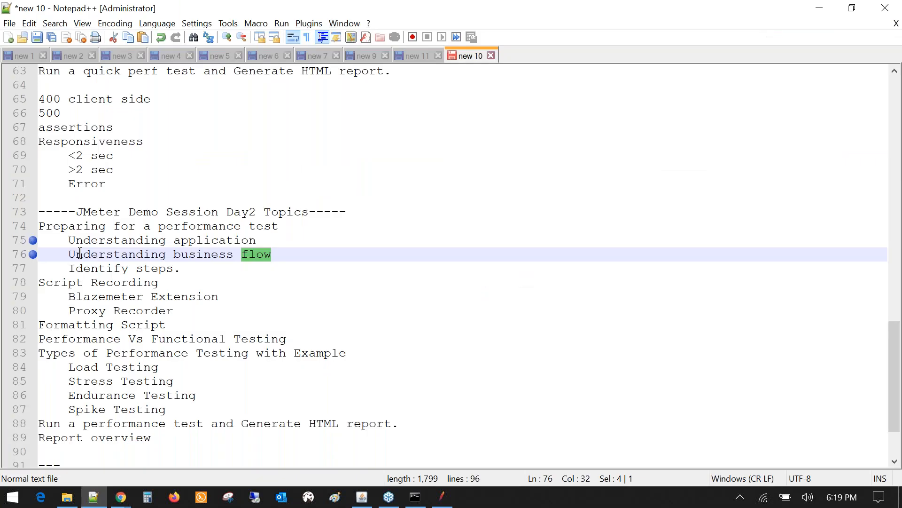
{"action": "left_click_drag", "start_coordinate": [80, 253], "coordinate": [282, 256]}
{"action": "left_click", "coordinate": [300, 255]}
{"action": "key", "text": "alt+Tab"}
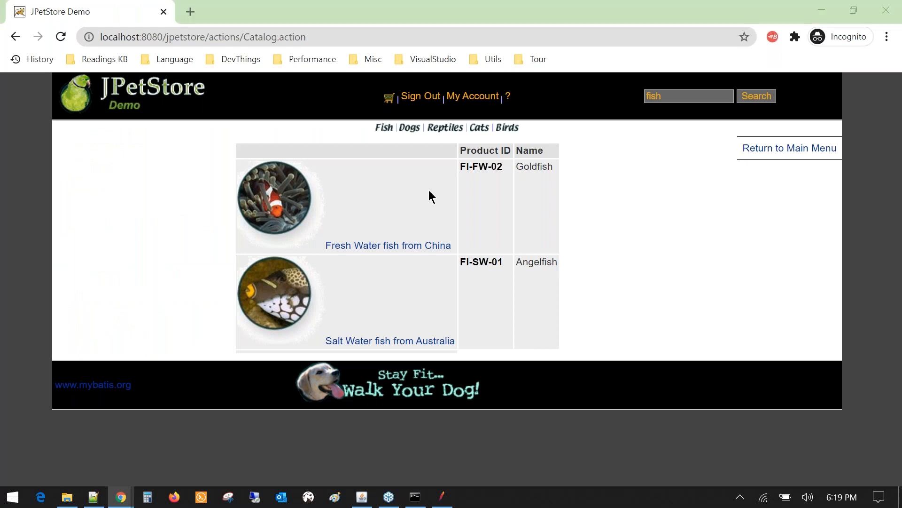
{"action": "key", "text": "alt+Tab"}
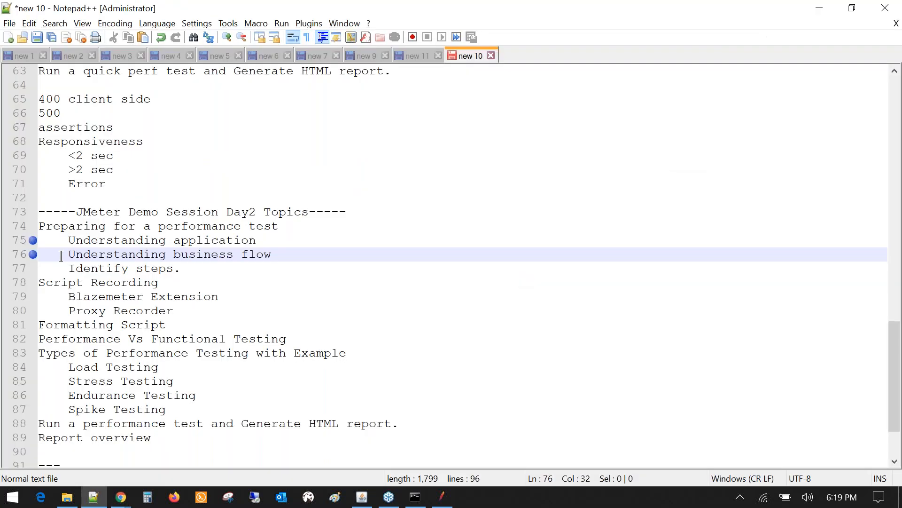
{"action": "left_click_drag", "start_coordinate": [61, 256], "coordinate": [266, 248]}
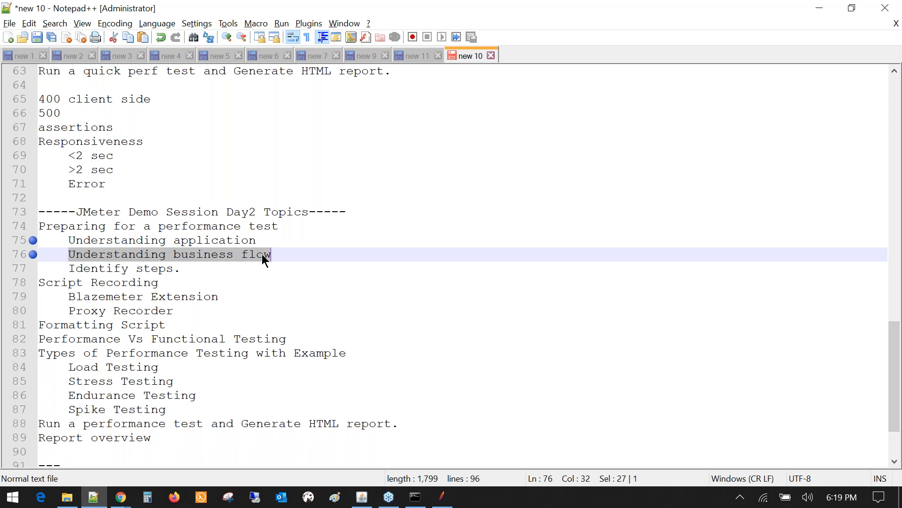
{"action": "key", "text": "Left"}
{"action": "left_click_drag", "start_coordinate": [70, 270], "coordinate": [238, 274]}
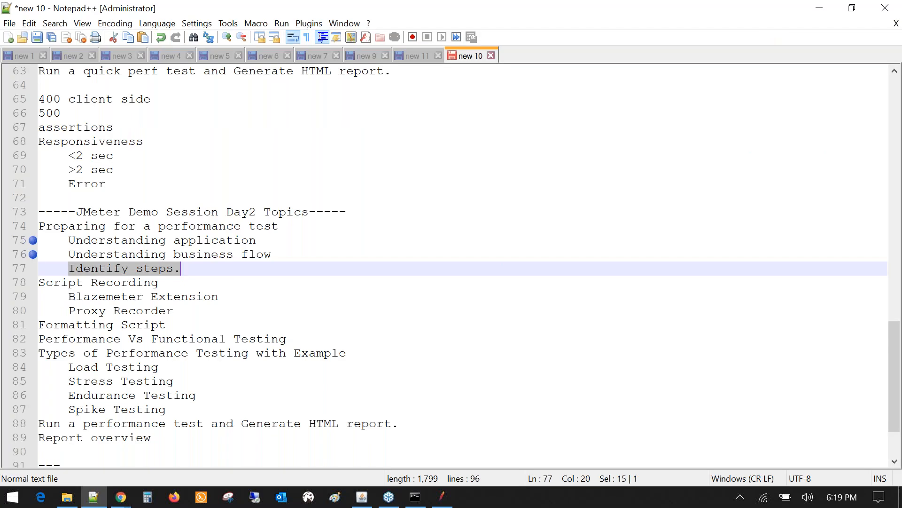
{"action": "left_click", "coordinate": [174, 256]}
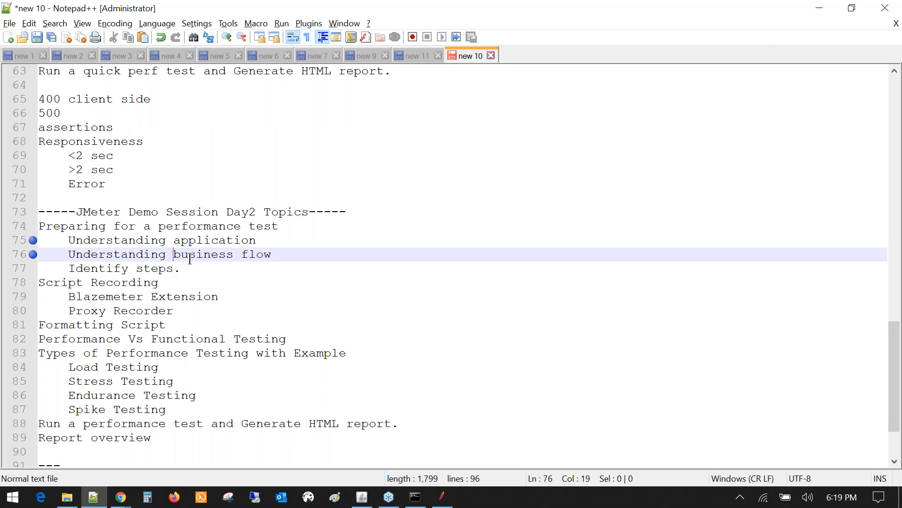
- Select the words 'business' and 'flow' on line 76 and highlight 'Identify steps' on line 77
{"action": "left_click_drag", "start_coordinate": [190, 258], "coordinate": [275, 256]}
{"action": "double_click", "coordinate": [204, 254]}
{"action": "double_click", "coordinate": [256, 254]}
{"action": "left_click_drag", "start_coordinate": [70, 269], "coordinate": [174, 268]}
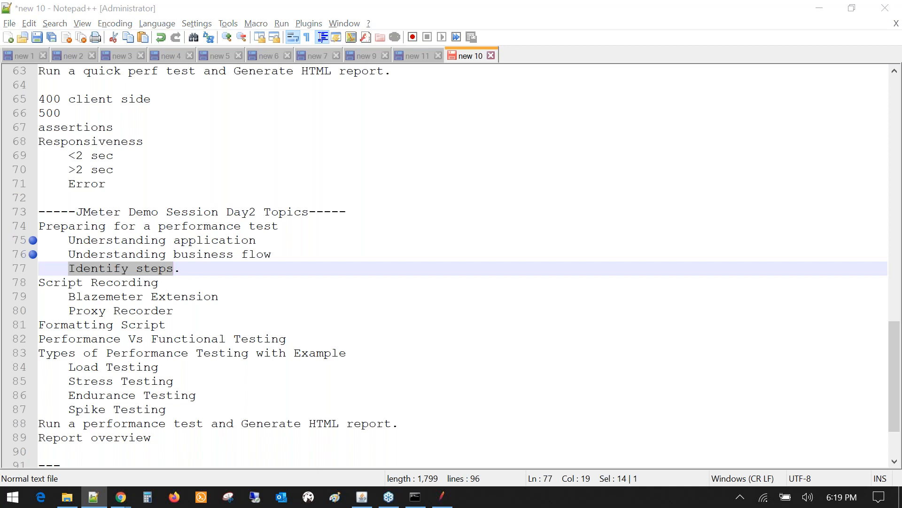
- Open the FI-FW-02 Goldfish product page in JPetStore, then return to the agenda notes
{"action": "key", "text": "alt+Tab"}
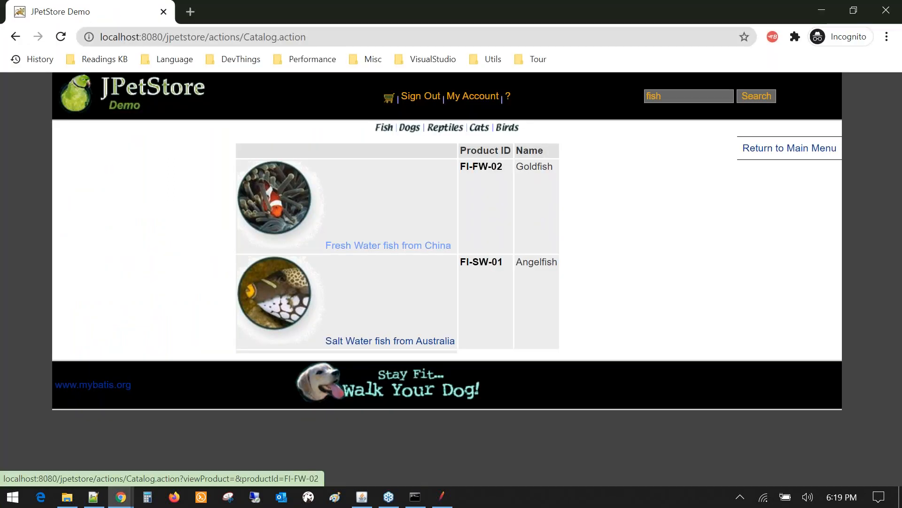
{"action": "left_click", "coordinate": [293, 240]}
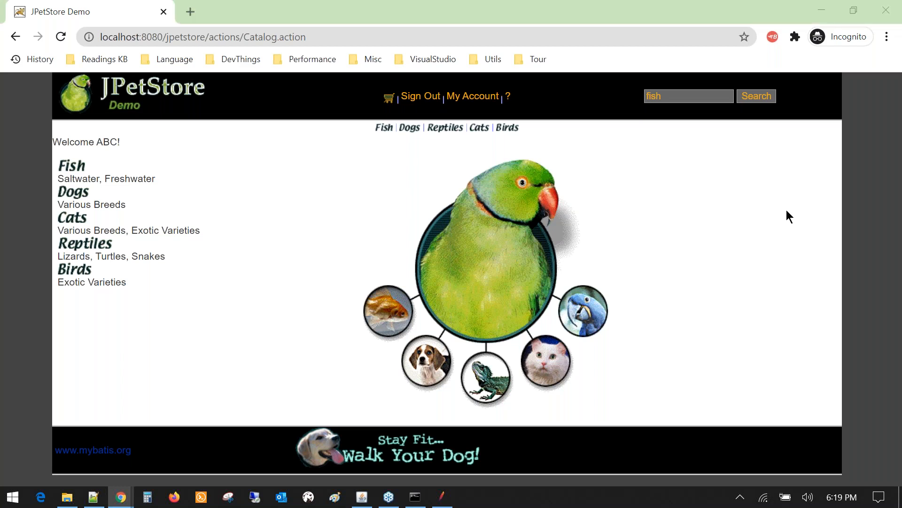
{"action": "key", "text": "alt+Tab"}
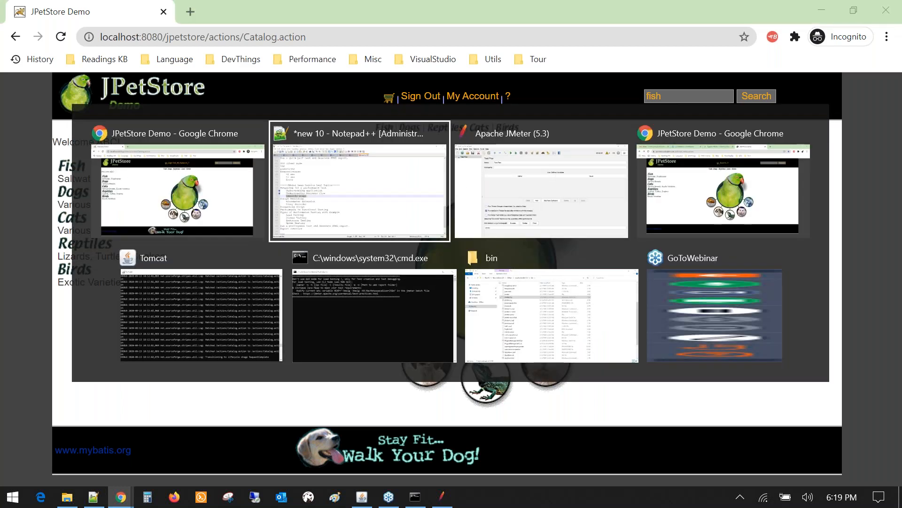
- Highlight 'Identify step' on line 77, glance at the JPetStore catalog, and return to the notes
{"action": "key", "text": "End"}
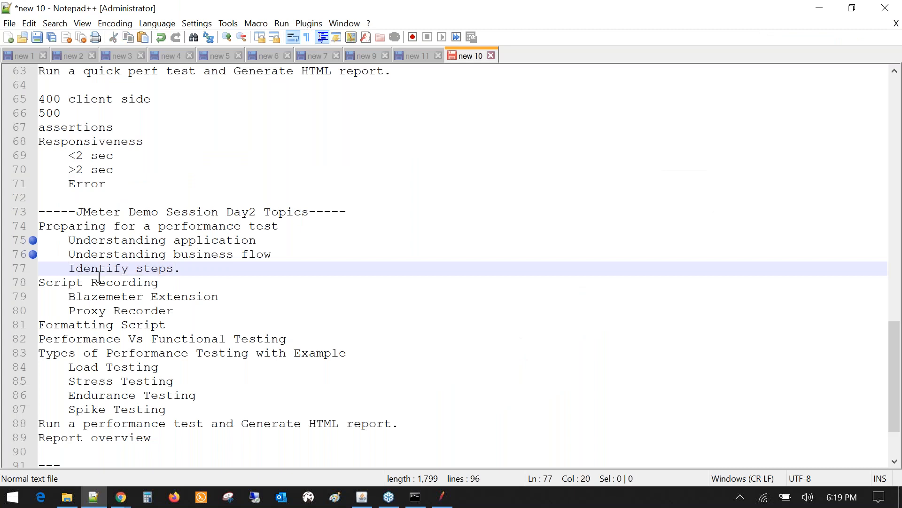
{"action": "left_click_drag", "start_coordinate": [68, 268], "coordinate": [167, 269]}
{"action": "key", "text": "alt+Tab"}
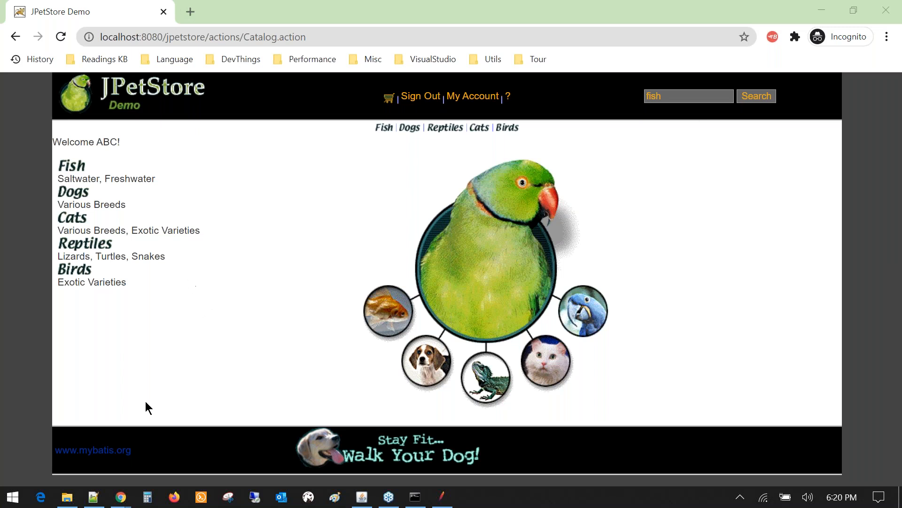
{"action": "left_click", "coordinate": [95, 497]}
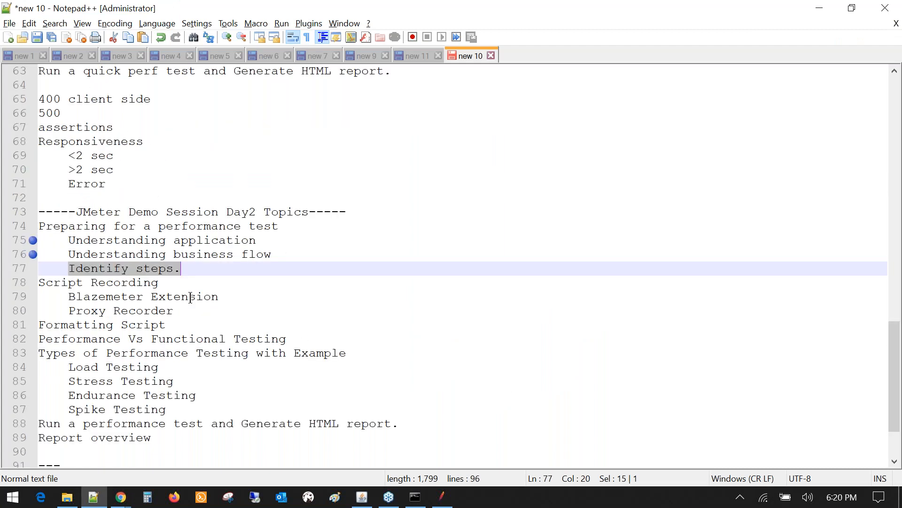
- Highlight the preparation topics on lines 74–77, clear the selection, and scroll down the notes
{"action": "key", "text": "Right"}
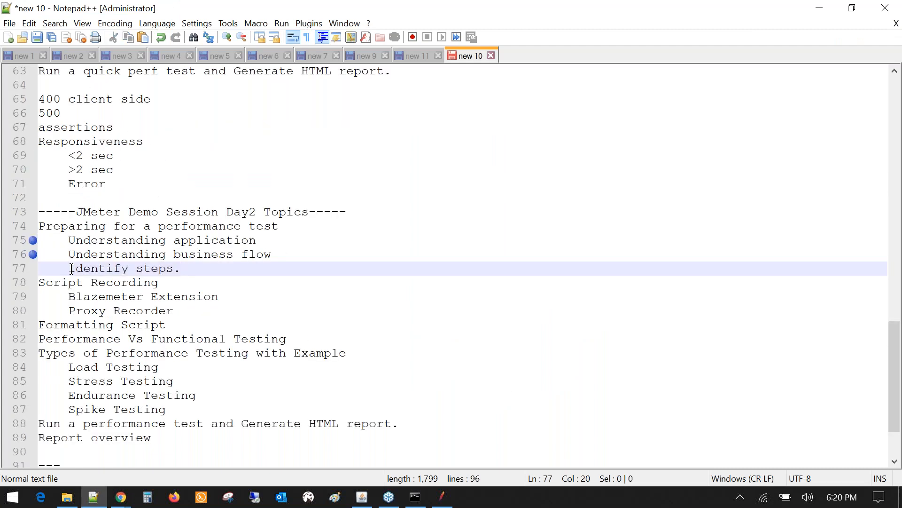
{"action": "left_click_drag", "start_coordinate": [72, 269], "coordinate": [75, 269]}
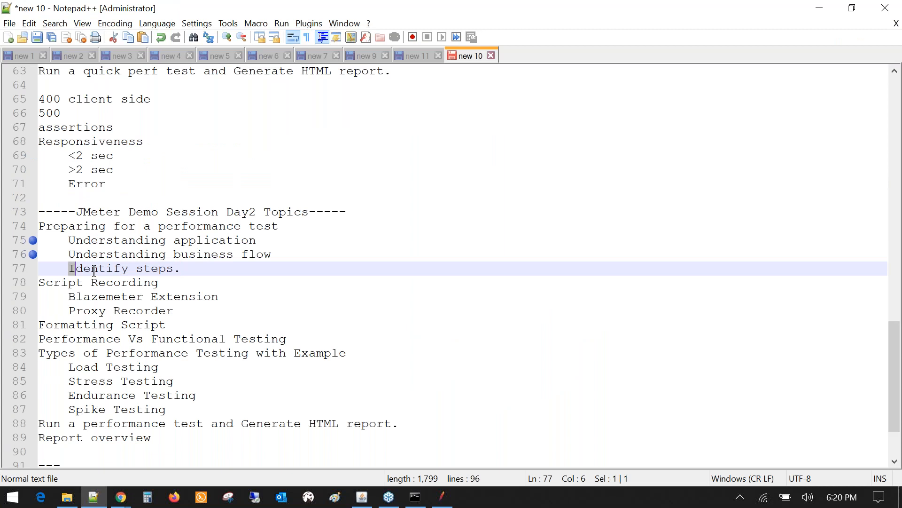
{"action": "left_click", "coordinate": [235, 285]}
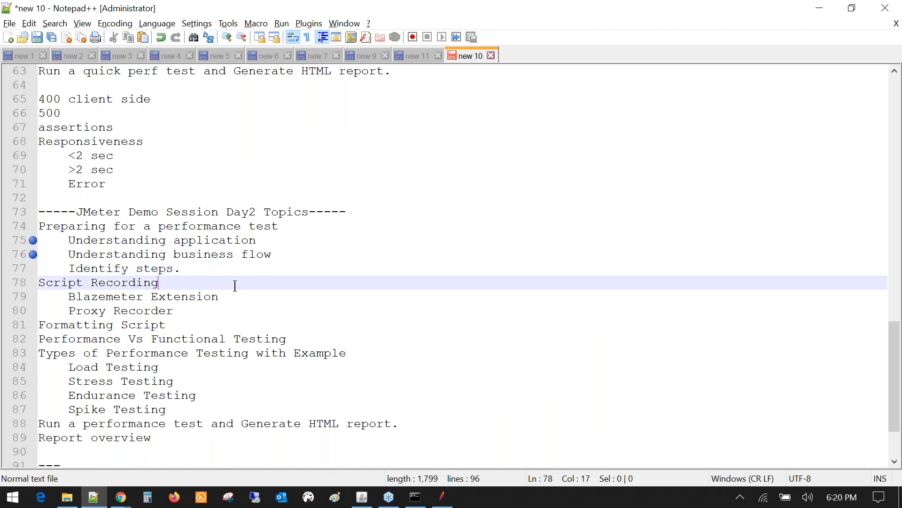
{"action": "left_click_drag", "start_coordinate": [39, 226], "coordinate": [171, 275]}
{"action": "key", "text": "Right"}
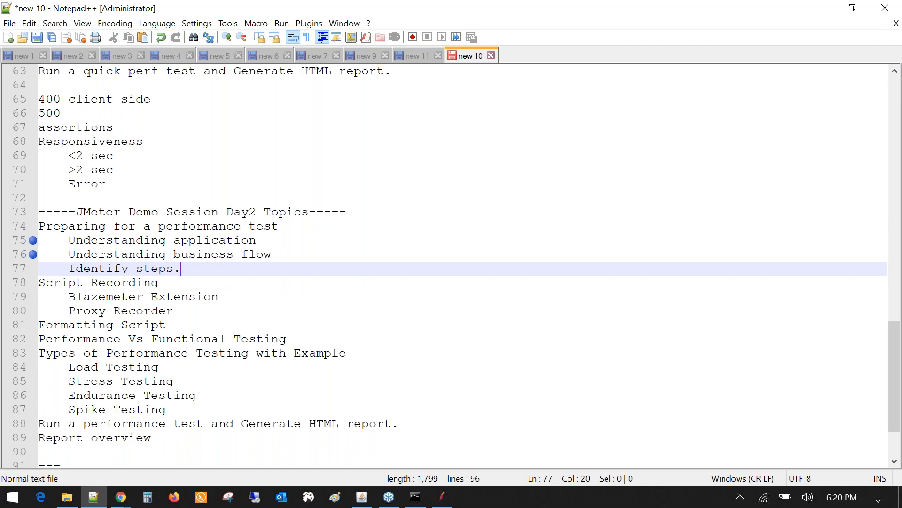
{"action": "scroll", "coordinate": [452, 267], "scroll_direction": "down", "scroll_amount": 2}
{"action": "key", "text": "alt+Tab"}
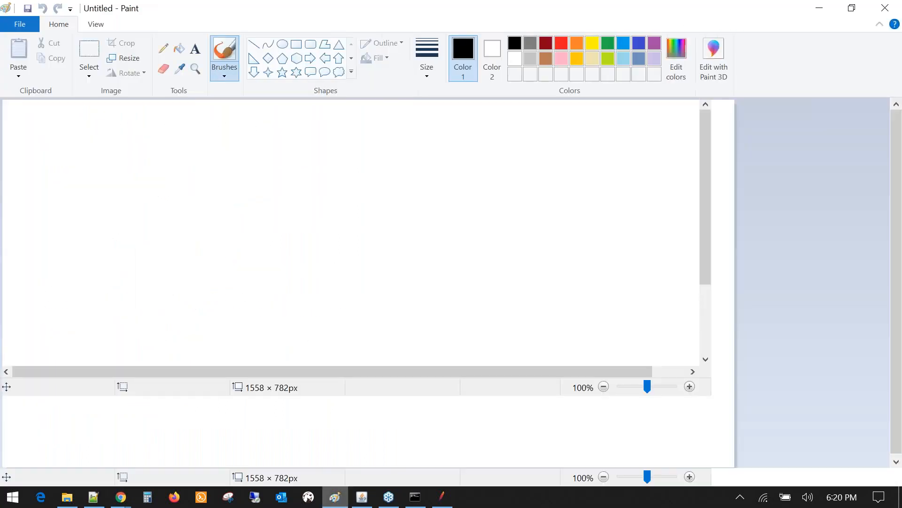
- Sketch a browser page box with a stand and four diagonal step lines
{"action": "left_click_drag", "start_coordinate": [439, 157], "coordinate": [473, 246]}
{"action": "left_click_drag", "start_coordinate": [542, 284], "coordinate": [613, 259]}
{"action": "left_click_drag", "start_coordinate": [530, 217], "coordinate": [557, 267]}
{"action": "left_click_drag", "start_coordinate": [554, 286], "coordinate": [557, 284]}
{"action": "left_click_drag", "start_coordinate": [227, 188], "coordinate": [368, 142]}
{"action": "left_click_drag", "start_coordinate": [249, 238], "coordinate": [397, 187]}
{"action": "left_click_drag", "start_coordinate": [275, 302], "coordinate": [407, 249]}
{"action": "left_click_drag", "start_coordinate": [312, 361], "coordinate": [427, 317]}
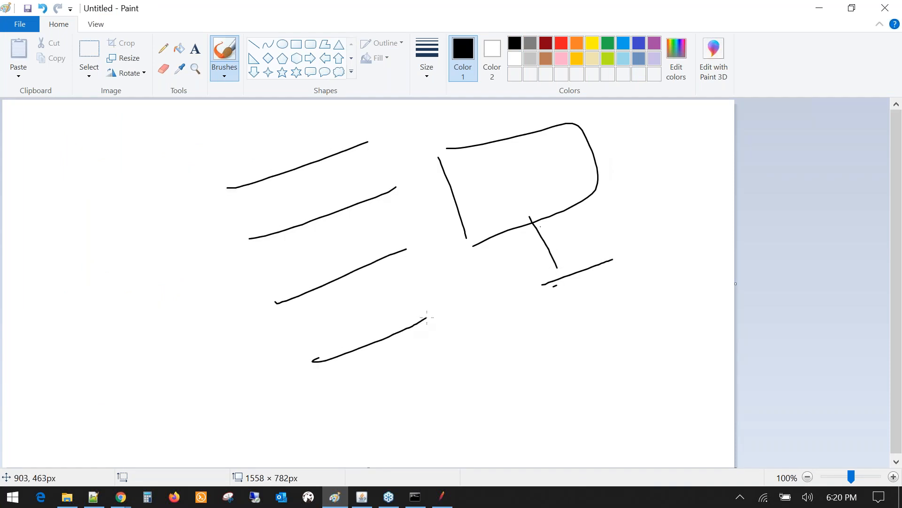
- Write the Launch, Login and Category labels on the first three step lines
{"action": "mouse_move", "coordinate": [224, 140]}
{"action": "left_mouse_down"}
{"action": "mouse_move", "coordinate": [261, 157]}
{"action": "mouse_move", "coordinate": [277, 142]}
{"action": "mouse_move", "coordinate": [302, 149]}
{"action": "mouse_move", "coordinate": [346, 136]}
{"action": "left_mouse_up"}
{"action": "left_click", "coordinate": [354, 128]}
{"action": "mouse_move", "coordinate": [250, 200]}
{"action": "left_mouse_down"}
{"action": "mouse_move", "coordinate": [317, 234]}
{"action": "mouse_move", "coordinate": [335, 206]}
{"action": "left_mouse_up"}
{"action": "mouse_move", "coordinate": [349, 199]}
{"action": "left_mouse_down"}
{"action": "mouse_move", "coordinate": [352, 189]}
{"action": "mouse_move", "coordinate": [364, 198]}
{"action": "left_mouse_up"}
{"action": "left_click_drag", "start_coordinate": [288, 259], "coordinate": [287, 295]}
{"action": "mouse_move", "coordinate": [299, 257]}
{"action": "left_mouse_down"}
{"action": "mouse_move", "coordinate": [286, 286]}
{"action": "mouse_move", "coordinate": [309, 283]}
{"action": "mouse_move", "coordinate": [345, 238]}
{"action": "mouse_move", "coordinate": [390, 233]}
{"action": "mouse_move", "coordinate": [376, 273]}
{"action": "mouse_move", "coordinate": [410, 229]}
{"action": "mouse_move", "coordinate": [451, 259]}
{"action": "left_mouse_up"}
- Write 'Add To Cart' on the bottom step line
{"action": "mouse_move", "coordinate": [324, 322]}
{"action": "left_mouse_down"}
{"action": "mouse_move", "coordinate": [340, 333]}
{"action": "mouse_move", "coordinate": [418, 312]}
{"action": "left_mouse_up"}
{"action": "mouse_move", "coordinate": [421, 285]}
{"action": "left_mouse_down"}
{"action": "mouse_move", "coordinate": [431, 305]}
{"action": "mouse_move", "coordinate": [437, 281]}
{"action": "left_mouse_up"}
{"action": "left_click_drag", "start_coordinate": [397, 334], "coordinate": [469, 298]}
{"action": "mouse_move", "coordinate": [477, 253]}
{"action": "left_mouse_down"}
{"action": "mouse_move", "coordinate": [490, 269]}
{"action": "mouse_move", "coordinate": [518, 268]}
{"action": "mouse_move", "coordinate": [530, 248]}
{"action": "left_mouse_up"}
{"action": "left_click_drag", "start_coordinate": [143, 212], "coordinate": [188, 165]}
- Add diagonal lines on the left and a new underlined step labelled 'Check Cart'
{"action": "left_click_drag", "start_coordinate": [164, 259], "coordinate": [228, 211]}
{"action": "left_click_drag", "start_coordinate": [213, 332], "coordinate": [260, 287]}
{"action": "left_click_drag", "start_coordinate": [240, 406], "coordinate": [273, 370]}
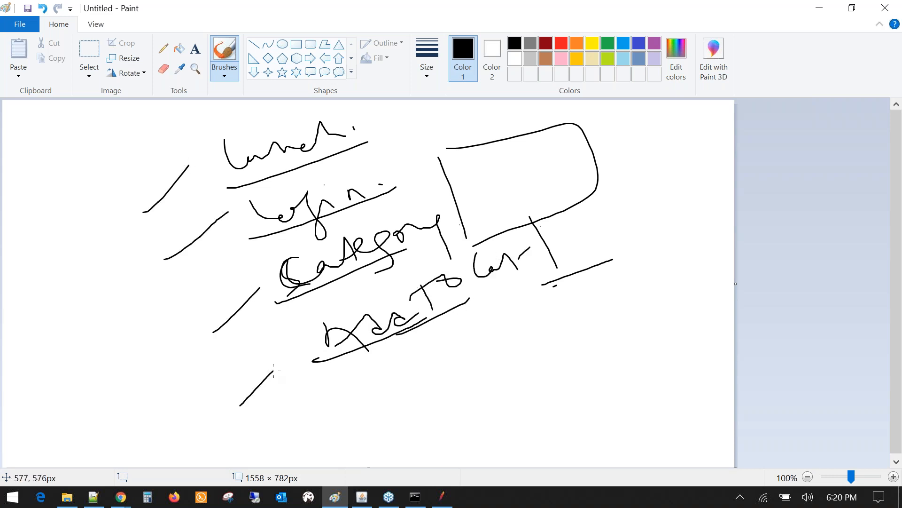
{"action": "left_click_drag", "start_coordinate": [354, 426], "coordinate": [484, 373]}
{"action": "left_click_drag", "start_coordinate": [368, 393], "coordinate": [384, 423]}
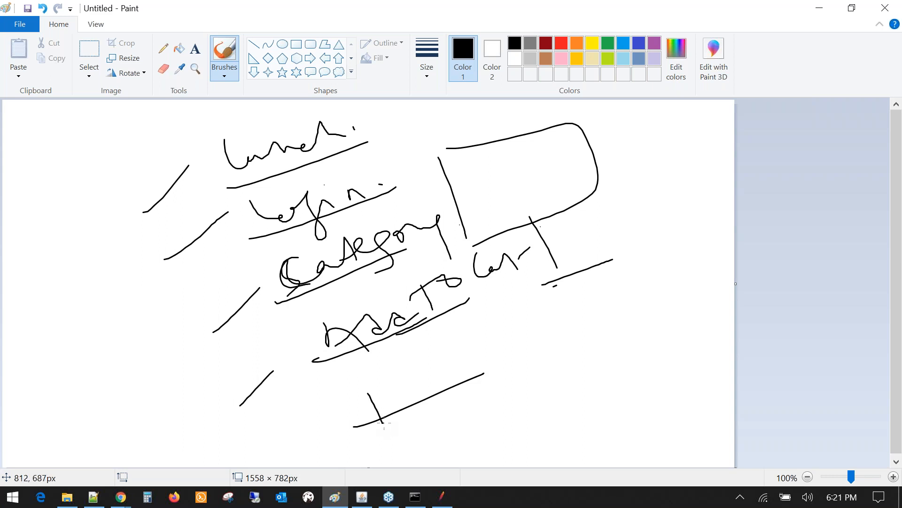
{"action": "mouse_move", "coordinate": [392, 387]}
{"action": "left_mouse_down"}
{"action": "mouse_move", "coordinate": [381, 389]}
{"action": "mouse_move", "coordinate": [496, 357]}
{"action": "left_mouse_up"}
{"action": "left_click_drag", "start_coordinate": [501, 324], "coordinate": [496, 361]}
{"action": "mouse_move", "coordinate": [521, 329]}
{"action": "left_mouse_down"}
{"action": "mouse_move", "coordinate": [594, 324]}
{"action": "mouse_move", "coordinate": [629, 290]}
{"action": "left_mouse_up"}
{"action": "left_click_drag", "start_coordinate": [483, 330], "coordinate": [506, 379]}
- Write the Payment step and an underlined PO step below it
{"action": "left_click_drag", "start_coordinate": [435, 425], "coordinate": [467, 455]}
{"action": "mouse_move", "coordinate": [445, 402]}
{"action": "left_mouse_down"}
{"action": "mouse_move", "coordinate": [455, 439]}
{"action": "mouse_move", "coordinate": [523, 410]}
{"action": "mouse_move", "coordinate": [547, 430]}
{"action": "left_mouse_up"}
{"action": "left_click_drag", "start_coordinate": [546, 392], "coordinate": [630, 385]}
{"action": "left_click_drag", "start_coordinate": [625, 358], "coordinate": [648, 336]}
{"action": "left_click_drag", "start_coordinate": [581, 418], "coordinate": [622, 463]}
{"action": "mouse_move", "coordinate": [632, 418]}
{"action": "left_mouse_down"}
{"action": "mouse_move", "coordinate": [632, 399]}
{"action": "mouse_move", "coordinate": [620, 403]}
{"action": "left_mouse_up"}
{"action": "left_click_drag", "start_coordinate": [616, 456], "coordinate": [705, 405]}
- Outline the step list with a long curve and add diagonal lines at the lower right
{"action": "mouse_move", "coordinate": [197, 131]}
{"action": "left_mouse_down"}
{"action": "mouse_move", "coordinate": [279, 331]}
{"action": "mouse_move", "coordinate": [387, 451]}
{"action": "mouse_move", "coordinate": [685, 458]}
{"action": "left_mouse_up"}
{"action": "left_click_drag", "start_coordinate": [355, 348], "coordinate": [563, 261]}
{"action": "left_click_drag", "start_coordinate": [427, 408], "coordinate": [629, 313]}
{"action": "left_click_drag", "start_coordinate": [533, 444], "coordinate": [677, 377]}
- Write 'Index' at the left and draw a box around it
{"action": "left_click_drag", "start_coordinate": [32, 358], "coordinate": [65, 404]}
{"action": "mouse_move", "coordinate": [83, 350]}
{"action": "left_mouse_down"}
{"action": "mouse_move", "coordinate": [122, 348]}
{"action": "mouse_move", "coordinate": [132, 322]}
{"action": "mouse_move", "coordinate": [179, 330]}
{"action": "left_mouse_up"}
{"action": "left_click_drag", "start_coordinate": [113, 325], "coordinate": [125, 306]}
{"action": "mouse_move", "coordinate": [35, 268]}
{"action": "left_mouse_down"}
{"action": "mouse_move", "coordinate": [134, 233]}
{"action": "mouse_move", "coordinate": [192, 307]}
{"action": "mouse_move", "coordinate": [141, 467]}
{"action": "left_mouse_up"}
{"action": "left_click_drag", "start_coordinate": [17, 283], "coordinate": [63, 243]}
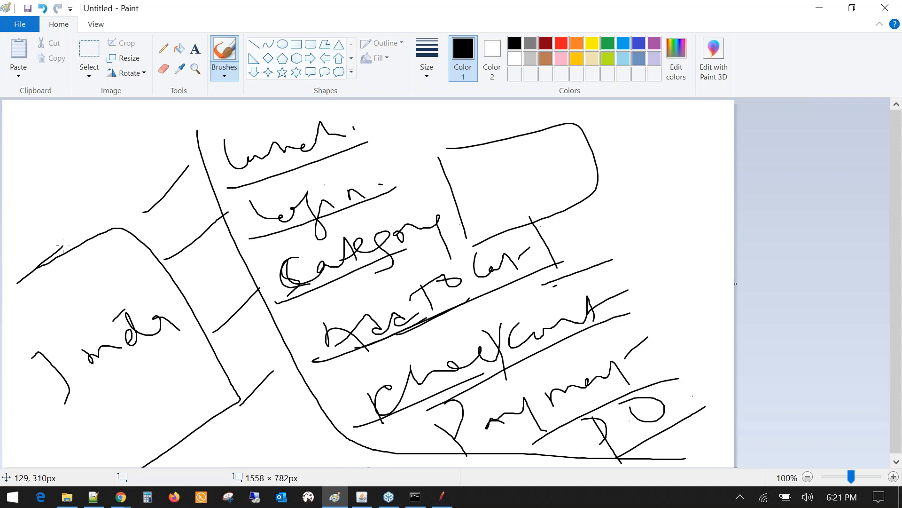
- Dot the Add To Cart, Checkout and Payment steps, dash the PO, and stroke the lower left
{"action": "left_click", "coordinate": [414, 321]}
{"action": "left_click", "coordinate": [460, 375]}
{"action": "left_click", "coordinate": [555, 397]}
{"action": "left_click_drag", "start_coordinate": [619, 420], "coordinate": [625, 420]}
{"action": "left_click", "coordinate": [87, 413]}
{"action": "mouse_move", "coordinate": [76, 418]}
{"action": "left_mouse_down"}
{"action": "mouse_move", "coordinate": [106, 412]}
{"action": "mouse_move", "coordinate": [163, 349]}
{"action": "left_mouse_up"}
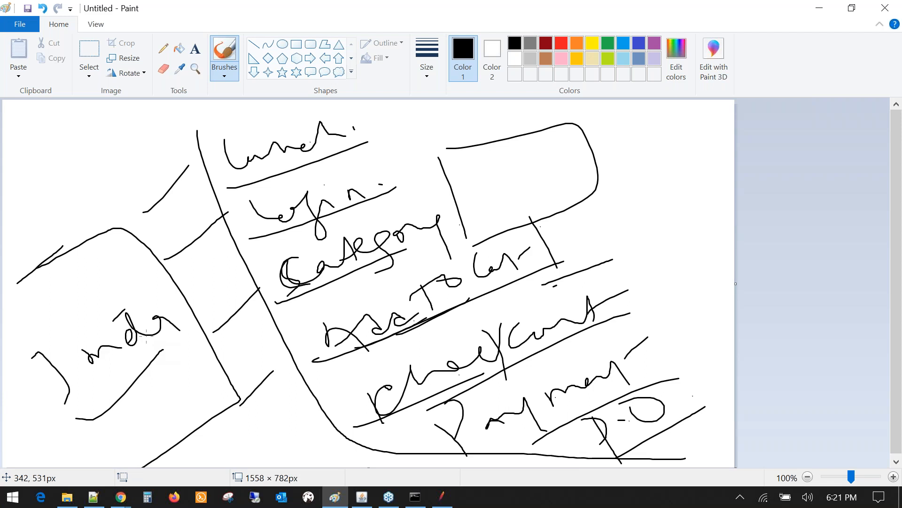
- Draw the launch box edge and an arrow from the launch step to Index
{"action": "mouse_move", "coordinate": [208, 201]}
{"action": "left_mouse_down"}
{"action": "mouse_move", "coordinate": [271, 185]}
{"action": "mouse_move", "coordinate": [376, 110]}
{"action": "mouse_move", "coordinate": [206, 136]}
{"action": "mouse_move", "coordinate": [209, 186]}
{"action": "left_mouse_up"}
{"action": "left_click_drag", "start_coordinate": [212, 207], "coordinate": [155, 308]}
{"action": "left_click_drag", "start_coordinate": [138, 286], "coordinate": [186, 290]}
{"action": "left_click_drag", "start_coordinate": [77, 432], "coordinate": [187, 322]}
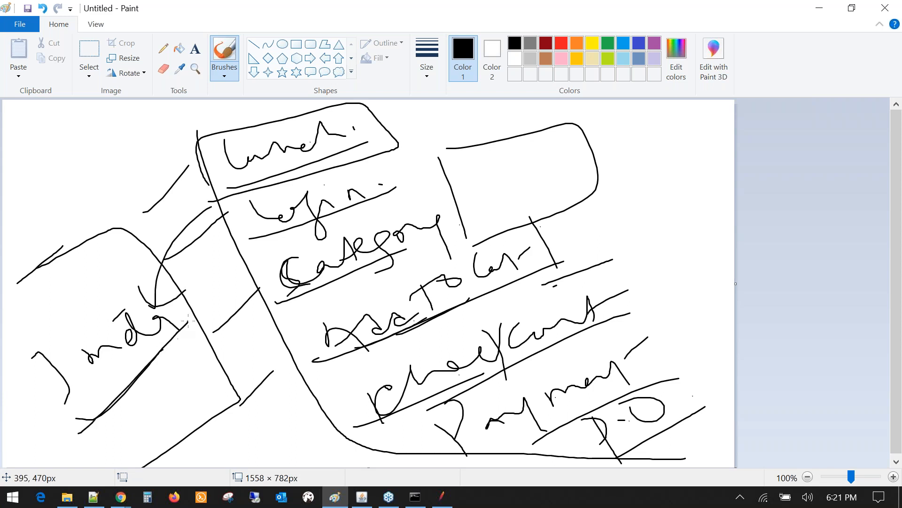
- Write and underline a label below Index, add a parallel diagonal, and draw a small cross
{"action": "left_click_drag", "start_coordinate": [114, 413], "coordinate": [115, 436]}
{"action": "mouse_move", "coordinate": [102, 442]}
{"action": "left_mouse_down"}
{"action": "mouse_move", "coordinate": [131, 435]}
{"action": "mouse_move", "coordinate": [150, 405]}
{"action": "mouse_move", "coordinate": [188, 398]}
{"action": "mouse_move", "coordinate": [197, 362]}
{"action": "mouse_move", "coordinate": [227, 381]}
{"action": "left_mouse_up"}
{"action": "left_click_drag", "start_coordinate": [141, 446], "coordinate": [218, 390]}
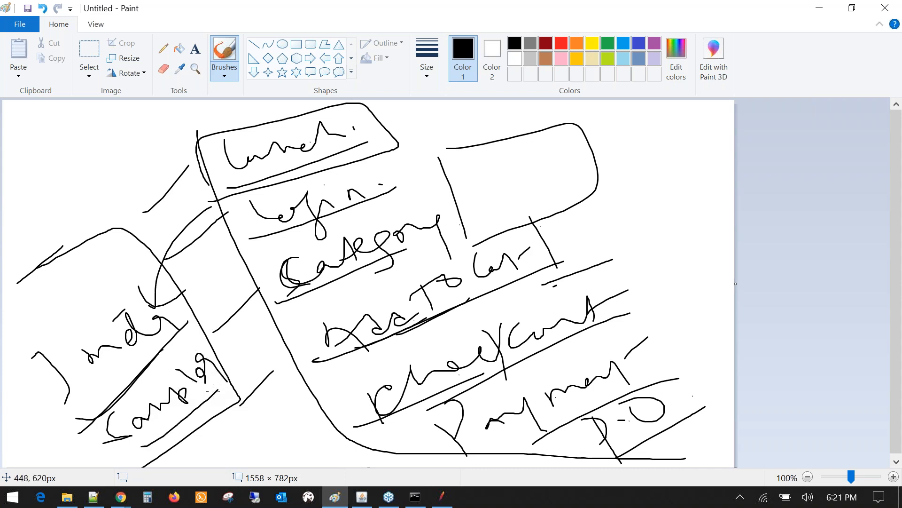
{"action": "mouse_move", "coordinate": [220, 197]}
{"action": "left_mouse_down"}
{"action": "mouse_move", "coordinate": [370, 150]}
{"action": "mouse_move", "coordinate": [206, 167]}
{"action": "mouse_move", "coordinate": [139, 307]}
{"action": "left_mouse_up"}
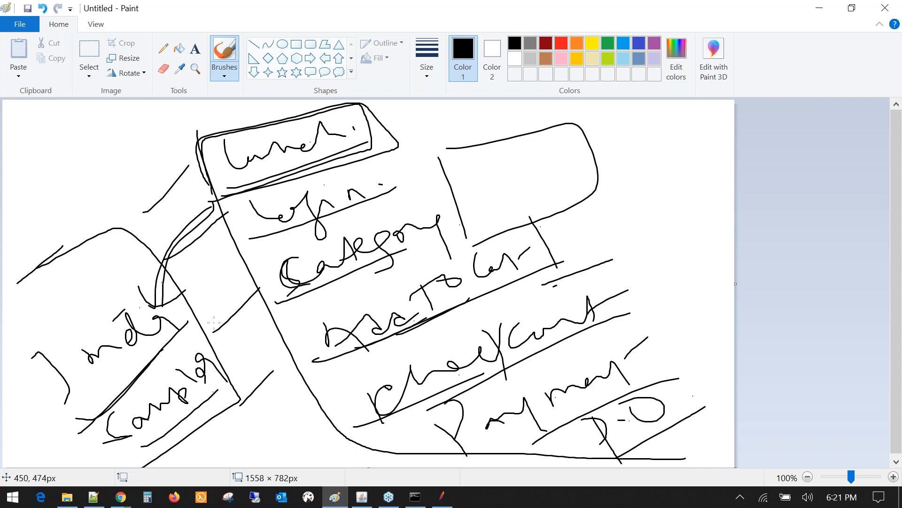
{"action": "mouse_move", "coordinate": [106, 419]}
{"action": "left_mouse_down"}
{"action": "mouse_move", "coordinate": [166, 380]}
{"action": "mouse_move", "coordinate": [208, 323]}
{"action": "left_mouse_up"}
{"action": "left_click_drag", "start_coordinate": [197, 433], "coordinate": [212, 430]}
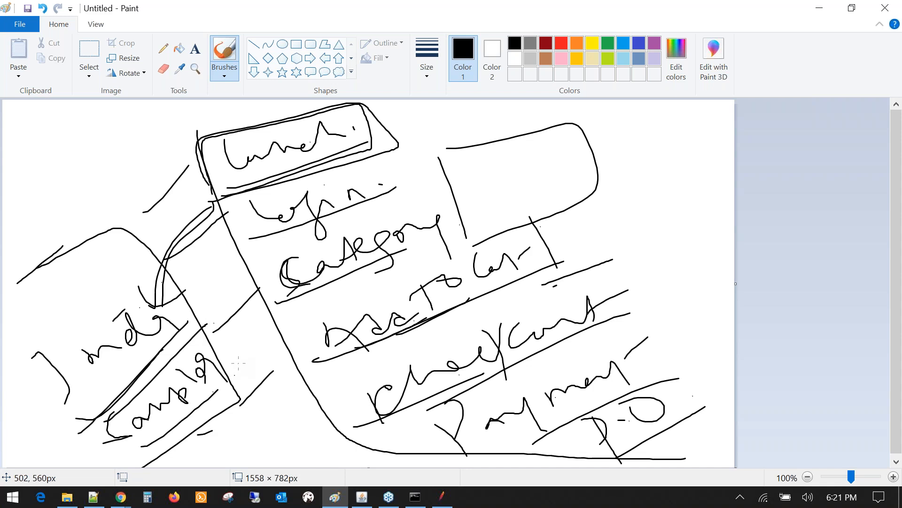
{"action": "left_click_drag", "start_coordinate": [30, 419], "coordinate": [60, 455]}
- Reopen the recent test plan Demo_day1.jmx in JMeter
{"action": "left_click", "coordinate": [452, 499]}
{"action": "left_click", "coordinate": [10, 23]}
{"action": "mouse_move", "coordinate": [46, 84]}
{"action": "left_click", "coordinate": [224, 98]}
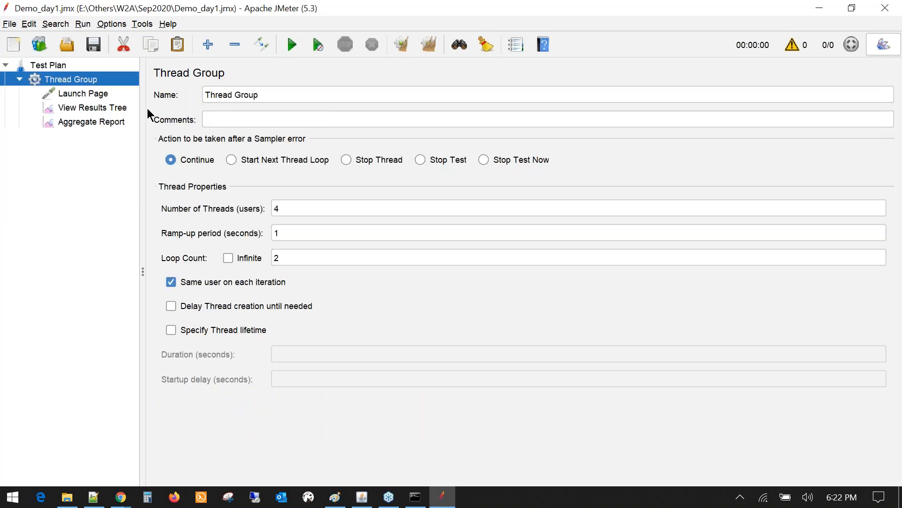
- Widen the tree and inspect the Launch Page request's server name and actions/Catalog.action path
{"action": "left_click_drag", "start_coordinate": [144, 105], "coordinate": [236, 105]}
{"action": "left_click", "coordinate": [83, 93]}
{"action": "left_click_drag", "start_coordinate": [538, 188], "coordinate": [491, 188]}
{"action": "triple_click", "coordinate": [461, 226]}
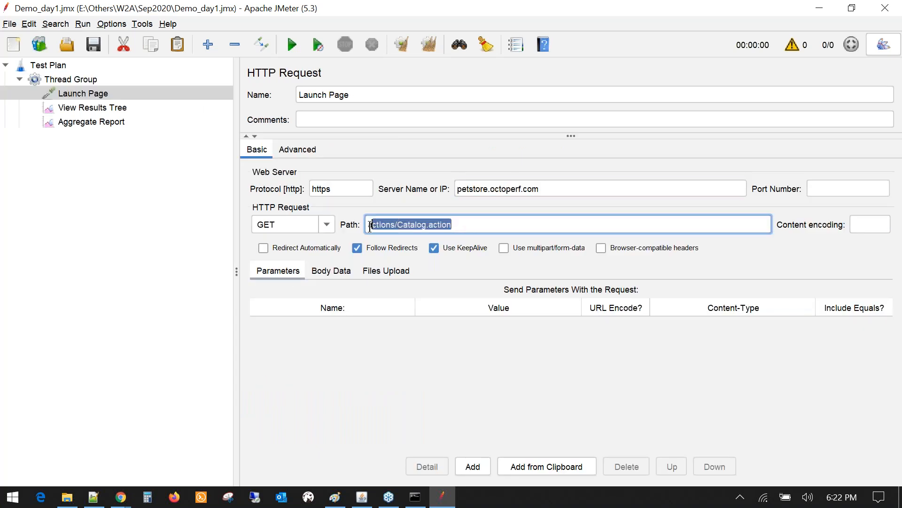
{"action": "left_click", "coordinate": [127, 498]}
{"action": "mouse_move", "coordinate": [199, 460]}
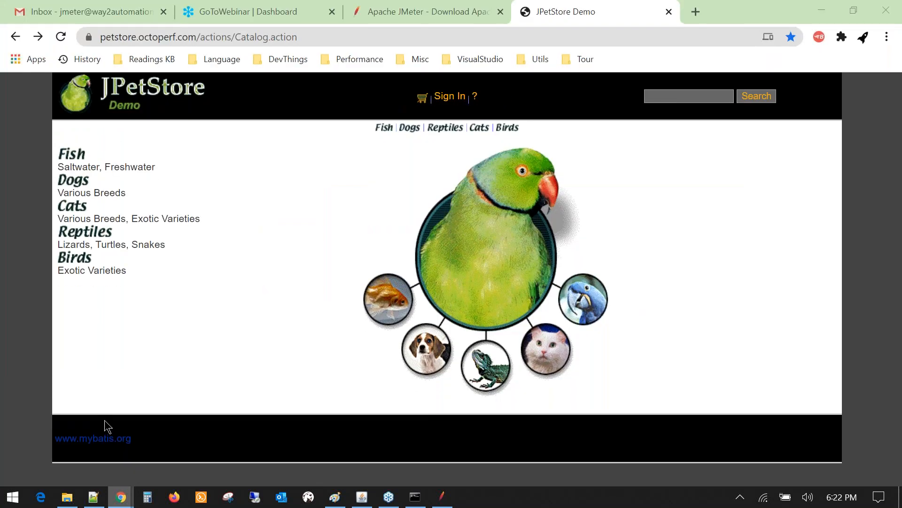
- Cycle windows with Alt+Tab to land on the incognito localhost:8080 JPetStore window
{"action": "left_click", "coordinate": [104, 419]}
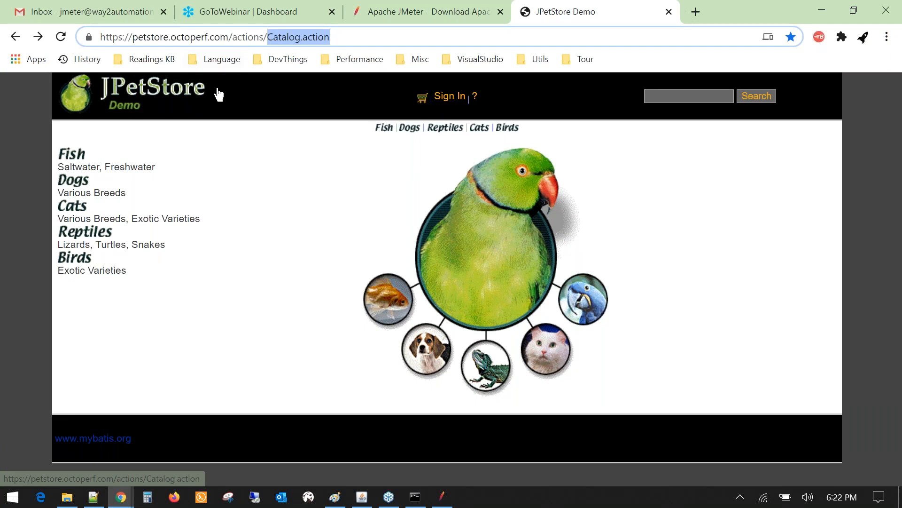
{"action": "key", "text": "alt+Tab"}
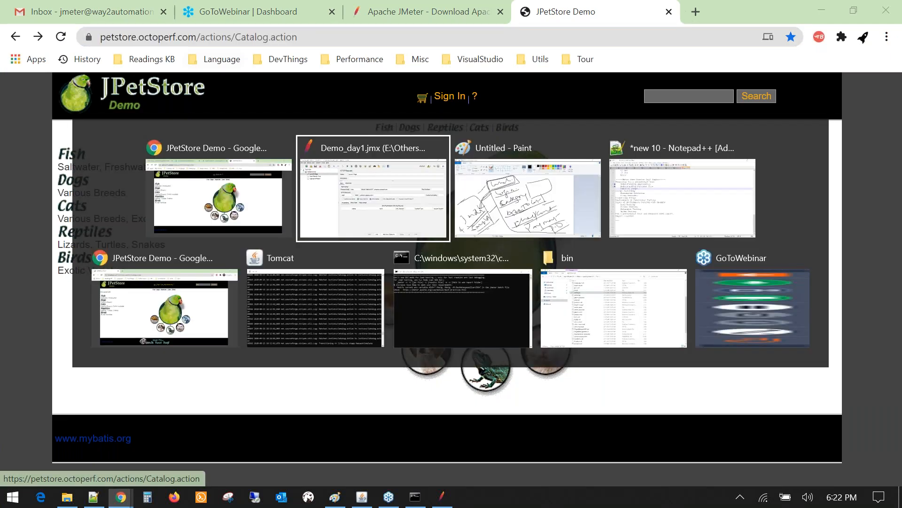
{"action": "key", "text": "alt+Tab"}
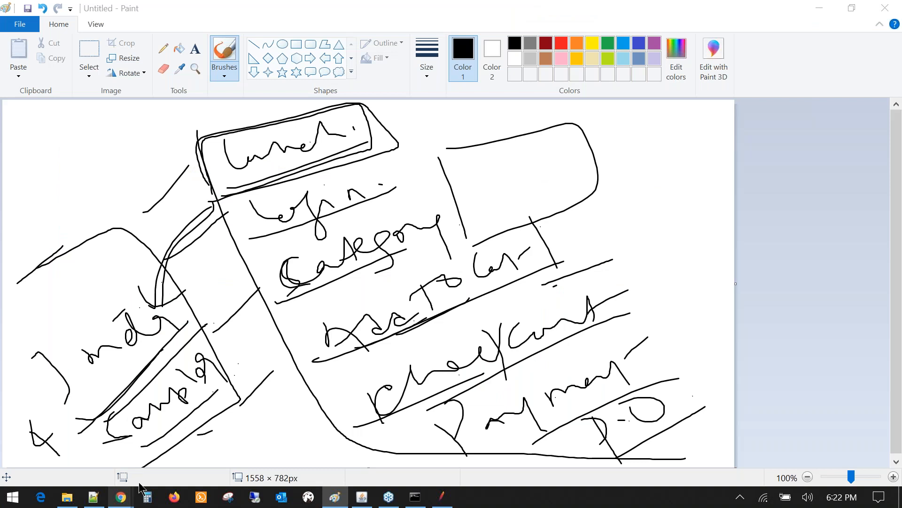
{"action": "key", "text": "alt+Tab"}
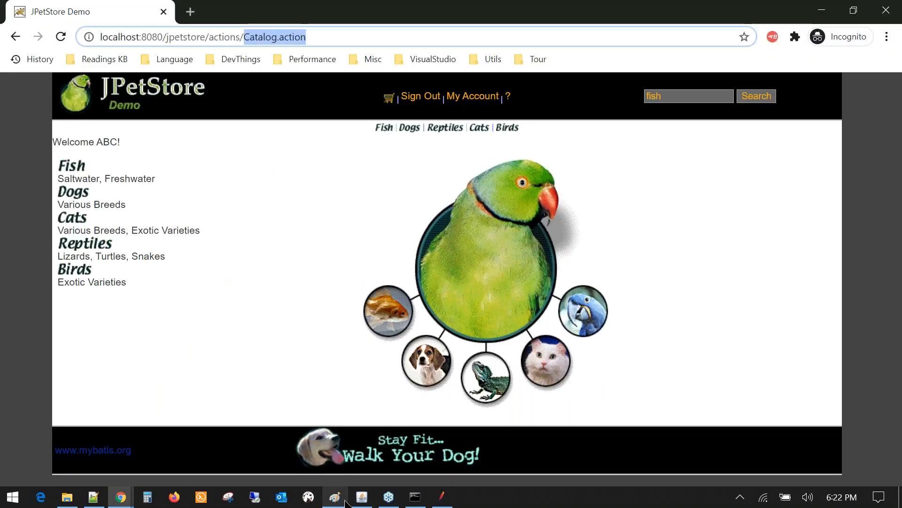
- Bring Paint forward and draw fresh underlines beneath Login, Category and Add To Cart
{"action": "left_click", "coordinate": [336, 498]}
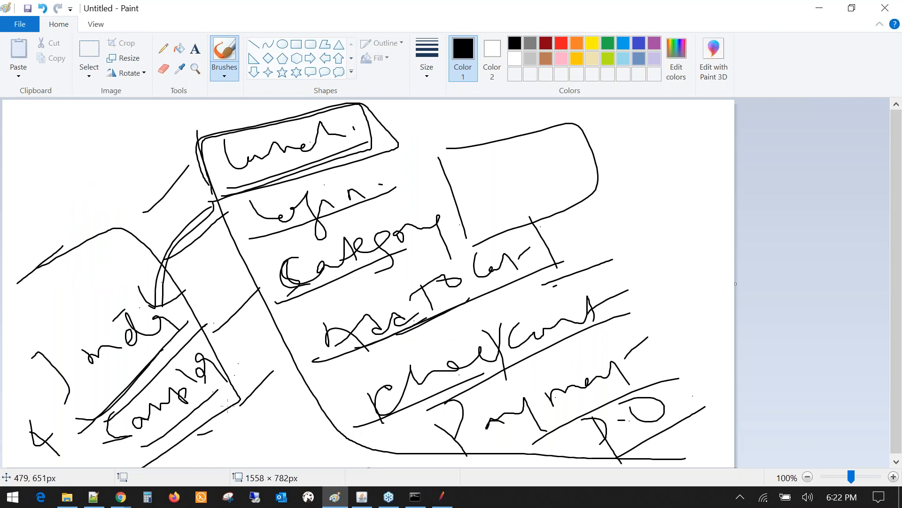
{"action": "left_click_drag", "start_coordinate": [250, 238], "coordinate": [394, 185]}
{"action": "left_click_drag", "start_coordinate": [278, 302], "coordinate": [409, 251]}
{"action": "left_click_drag", "start_coordinate": [335, 371], "coordinate": [441, 311]}
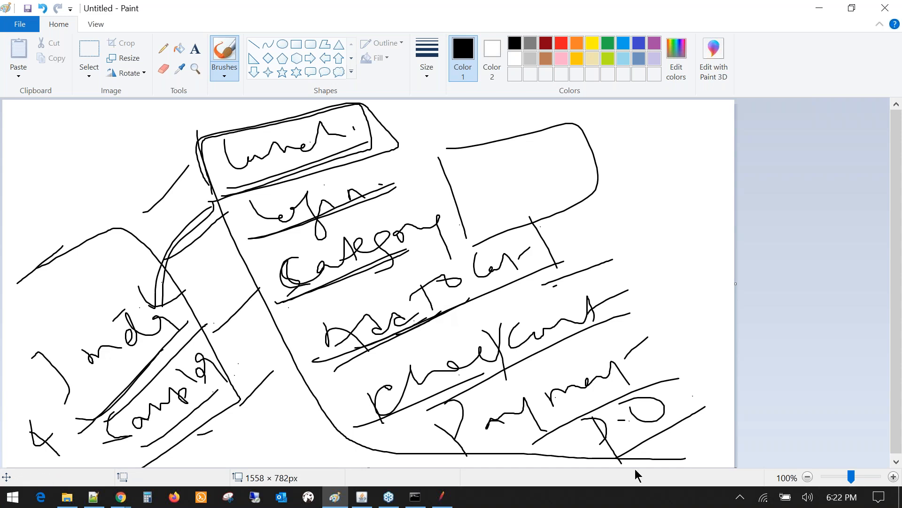
- Bring JMeter forward and review the View Results Tree, Aggregate Report, Thread Group and Launch Page elements
{"action": "left_click", "coordinate": [443, 498]}
{"action": "left_click", "coordinate": [71, 108]}
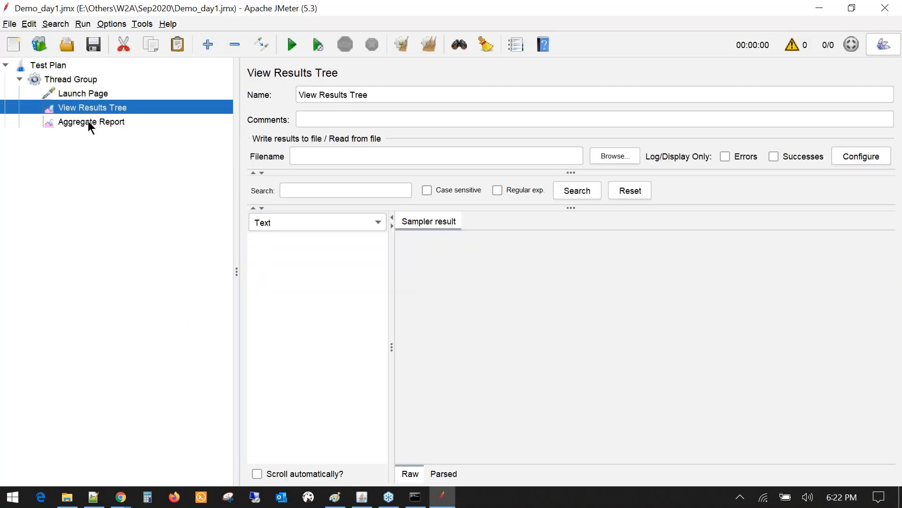
{"action": "left_click", "coordinate": [66, 120]}
{"action": "left_click", "coordinate": [80, 84]}
{"action": "left_click", "coordinate": [70, 90]}
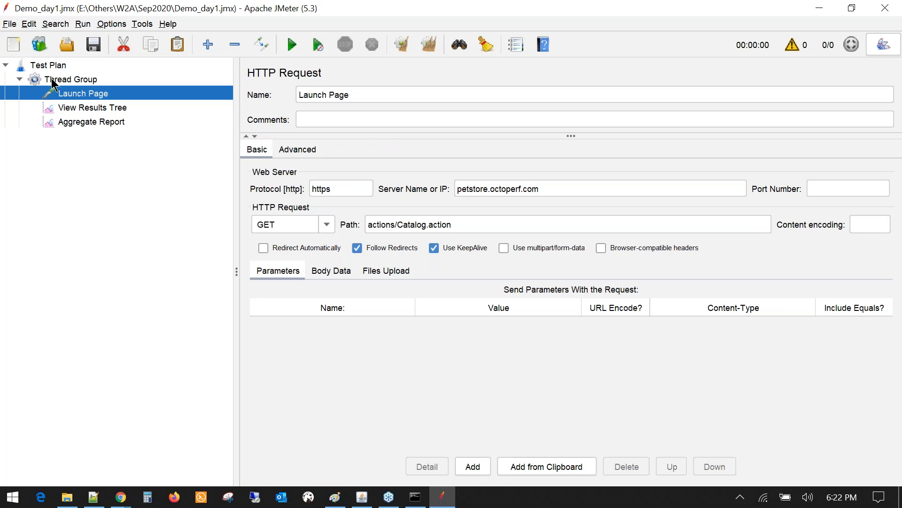
{"action": "left_click", "coordinate": [75, 80]}
{"action": "left_click", "coordinate": [78, 94]}
{"action": "left_click", "coordinate": [83, 109]}
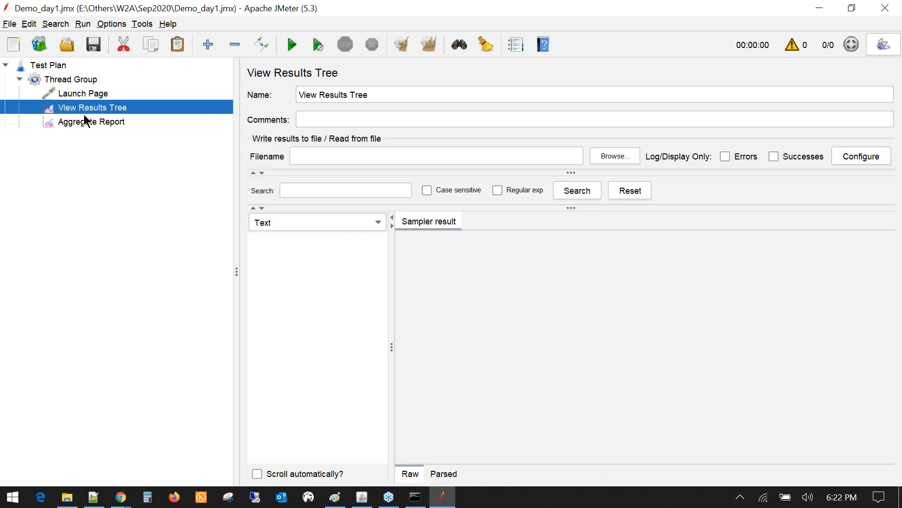
{"action": "left_click", "coordinate": [84, 121]}
{"action": "left_click", "coordinate": [81, 94]}
{"action": "left_click", "coordinate": [81, 108]}
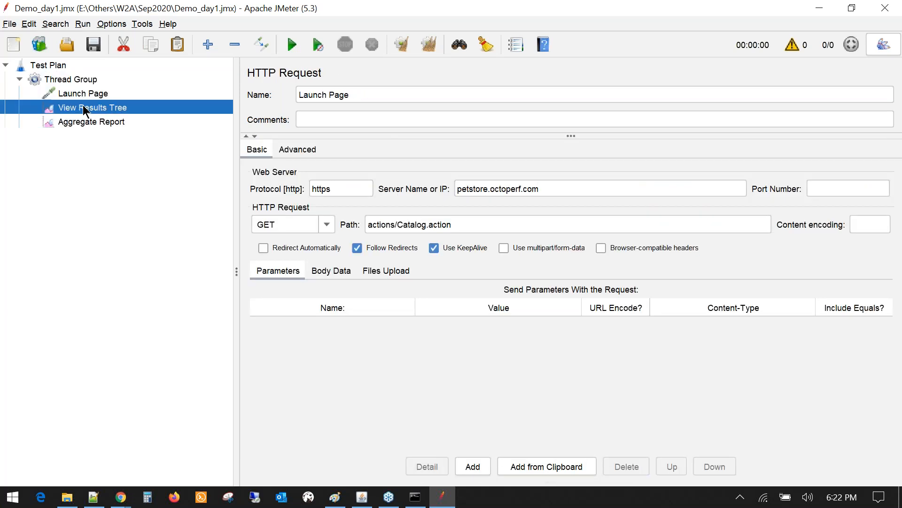
{"action": "left_click", "coordinate": [82, 122]}
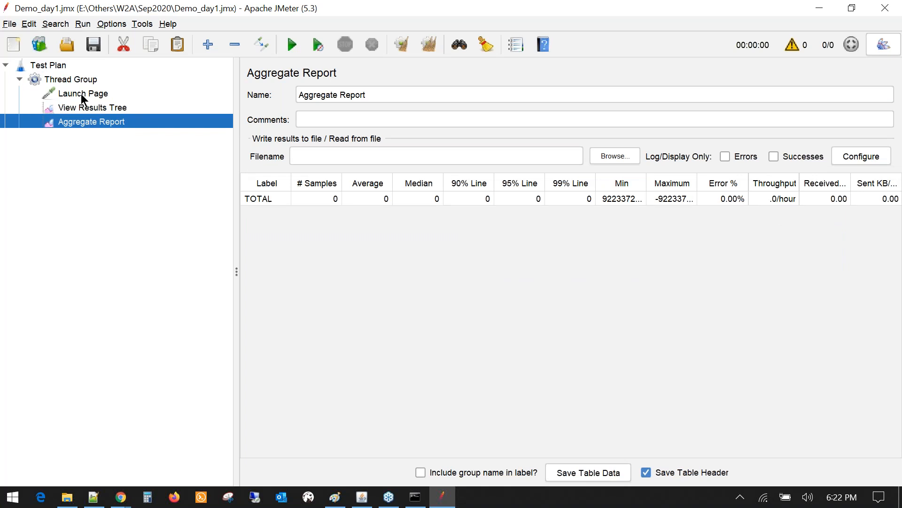
{"action": "left_click", "coordinate": [82, 97]}
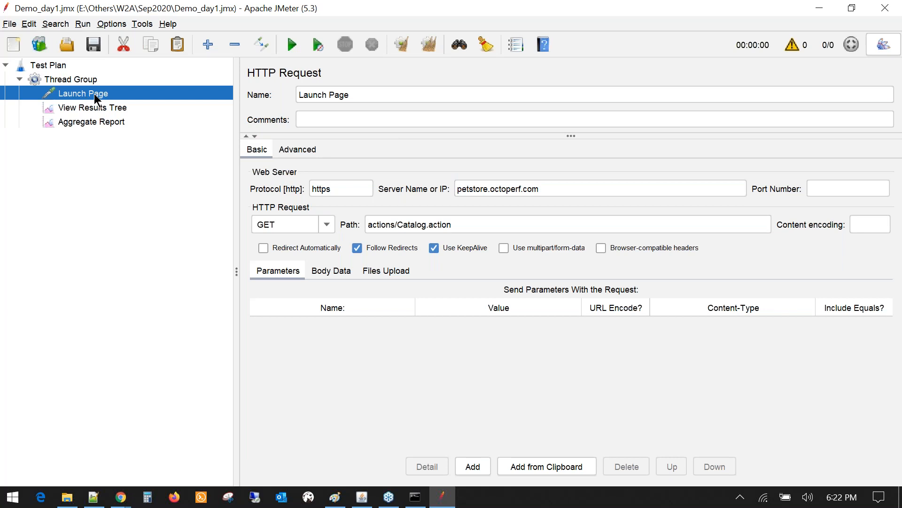
- Collapse and re-expand the Thread Group, view Test Plan, and narrow the element tree panel
{"action": "left_click", "coordinate": [18, 79]}
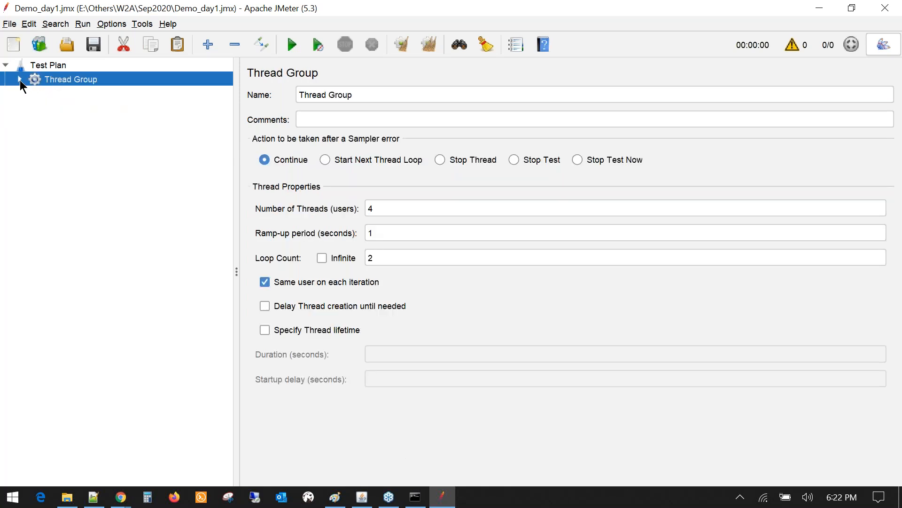
{"action": "left_click", "coordinate": [19, 79]}
{"action": "left_click", "coordinate": [56, 70]}
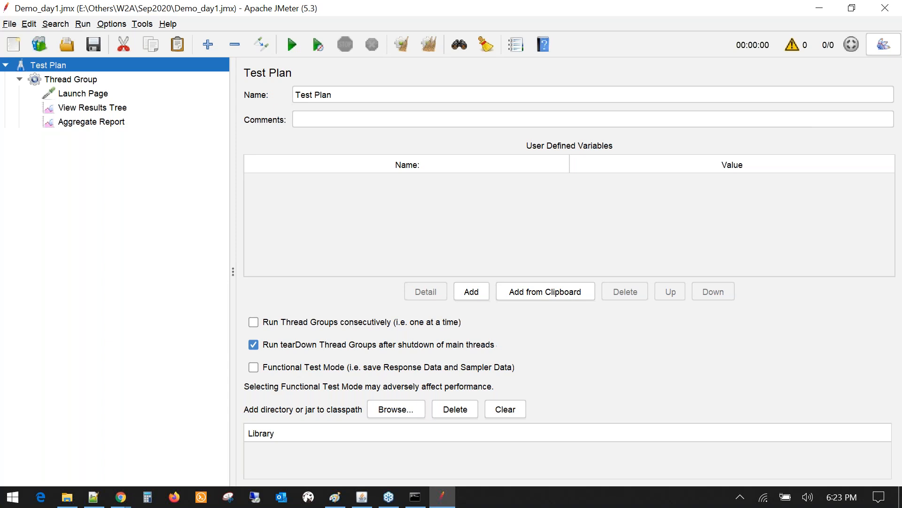
{"action": "left_click_drag", "start_coordinate": [234, 89], "coordinate": [202, 90]}
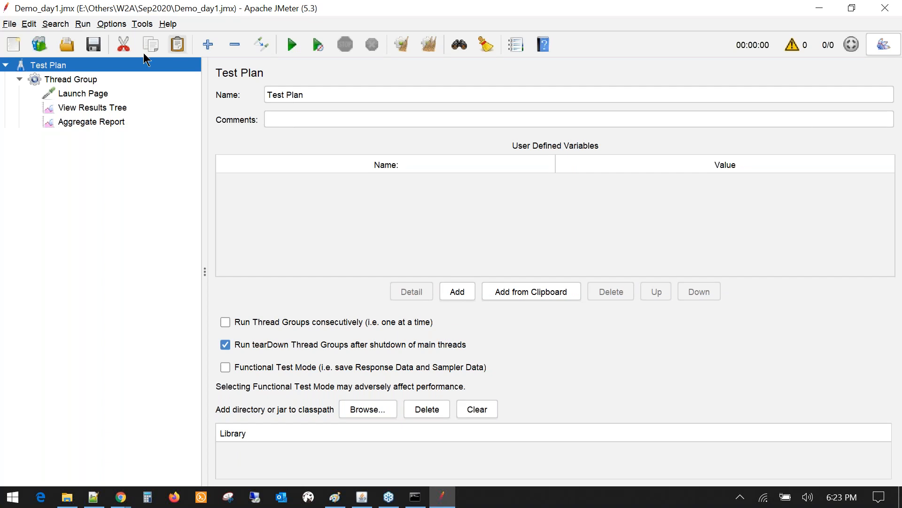
- Step through Thread Group and the listeners again, ending on the Launch Page request
{"action": "left_click", "coordinate": [69, 79]}
{"action": "key", "text": "Up"}
{"action": "key", "text": "Down"}
{"action": "key", "text": "Down"}
{"action": "left_click", "coordinate": [77, 107]}
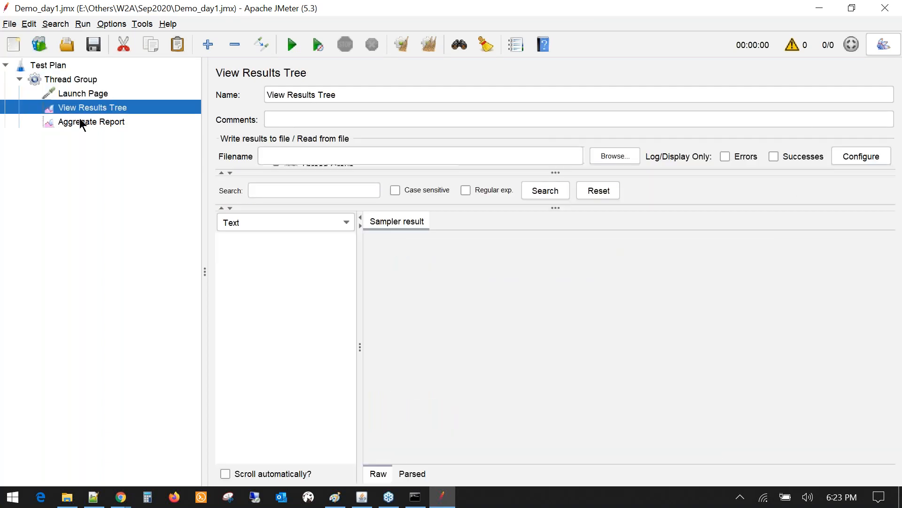
{"action": "left_click", "coordinate": [81, 121]}
{"action": "left_click", "coordinate": [80, 96]}
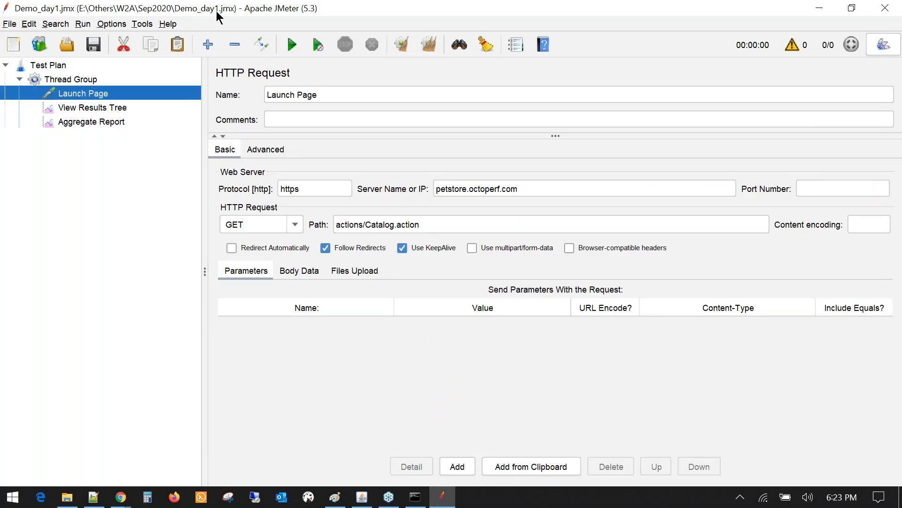
{"action": "left_click", "coordinate": [89, 80]}
{"action": "left_click", "coordinate": [94, 93]}
{"action": "left_click", "coordinate": [344, 504]}
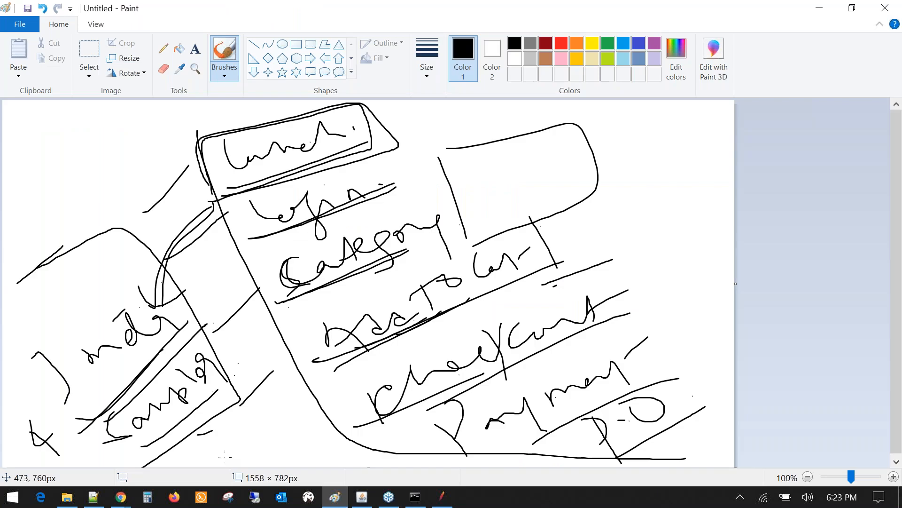
- Sketch hooks beside the Category and Add To Cart steps, short bottom lines, and a line along the lower-left box
{"action": "mouse_move", "coordinate": [237, 323]}
{"action": "left_mouse_down"}
{"action": "mouse_move", "coordinate": [259, 321]}
{"action": "mouse_move", "coordinate": [280, 298]}
{"action": "left_mouse_up"}
{"action": "left_click_drag", "start_coordinate": [280, 387], "coordinate": [296, 361]}
{"action": "left_click_drag", "start_coordinate": [345, 423], "coordinate": [331, 456]}
{"action": "left_click_drag", "start_coordinate": [393, 466], "coordinate": [419, 438]}
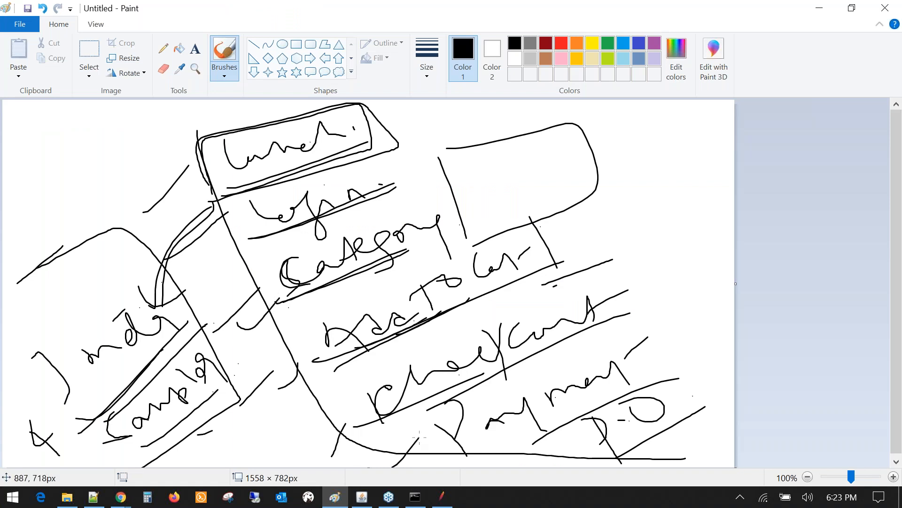
{"action": "left_click_drag", "start_coordinate": [112, 410], "coordinate": [163, 351]}
{"action": "left_click", "coordinate": [450, 494]}
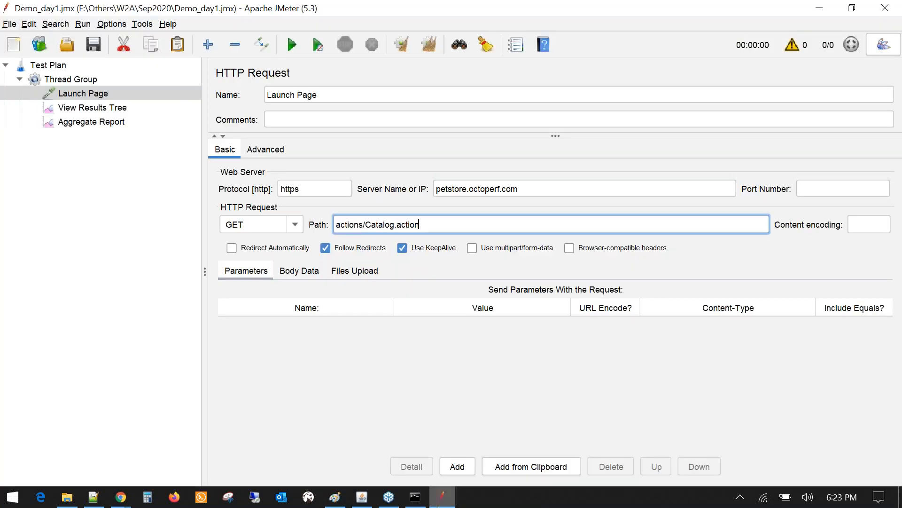
{"action": "left_click", "coordinate": [439, 506]}
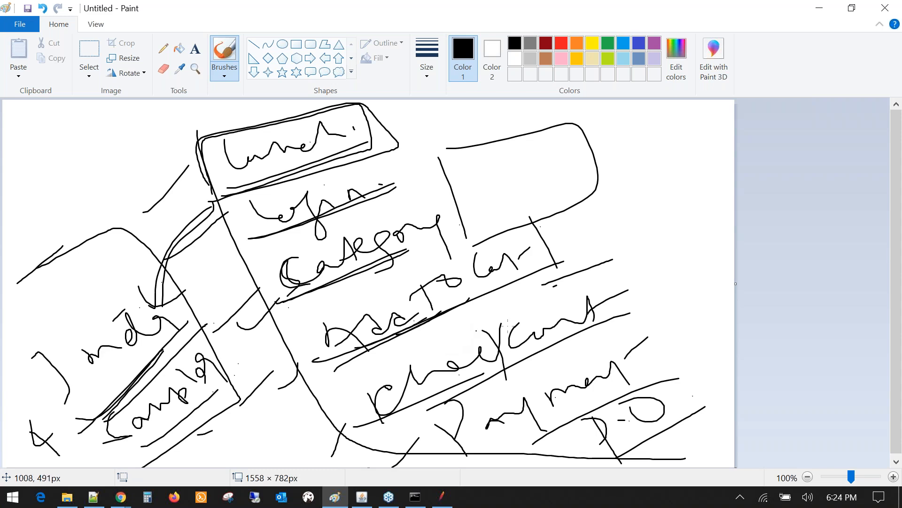
{"action": "left_click", "coordinate": [889, 247]}
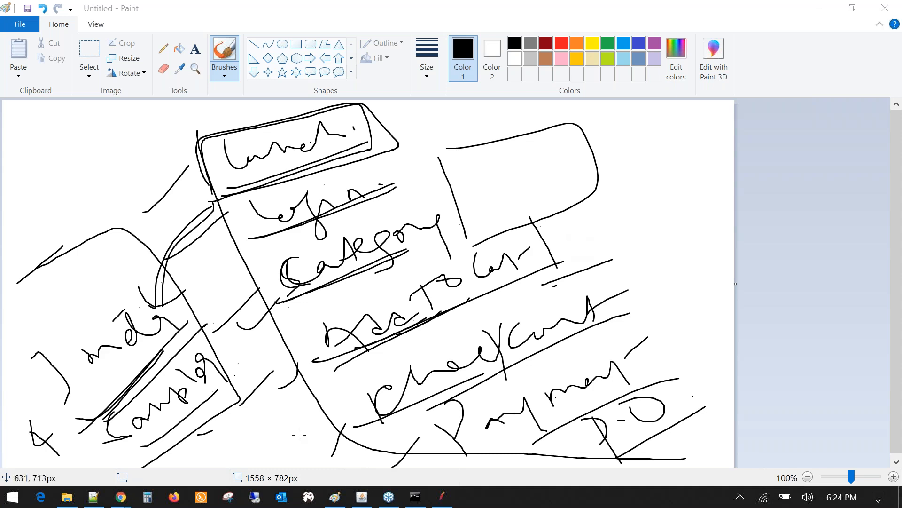
{"action": "left_click", "coordinate": [93, 497]}
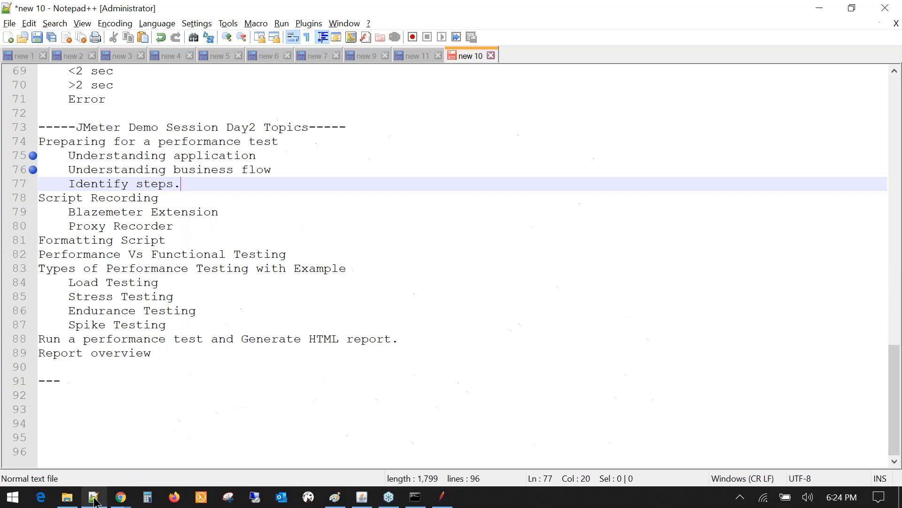
{"action": "left_click", "coordinate": [41, 199]}
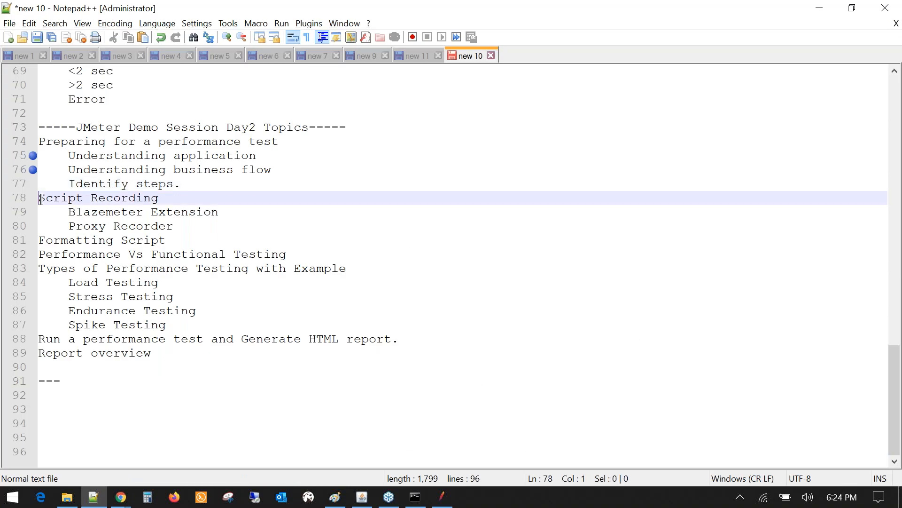
{"action": "left_click_drag", "start_coordinate": [40, 199], "coordinate": [86, 197]}
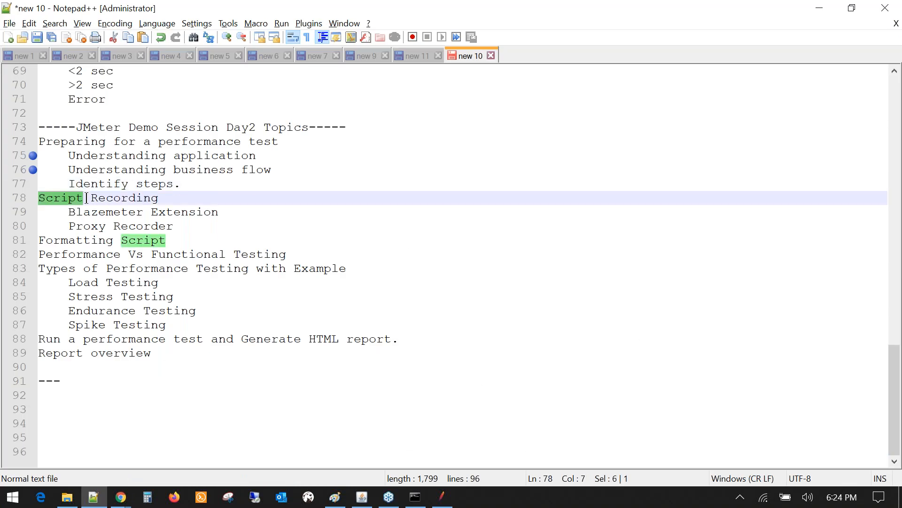
{"action": "left_click", "coordinate": [170, 198]}
{"action": "type", "text": "()"}
{"action": "key", "text": "Left"}
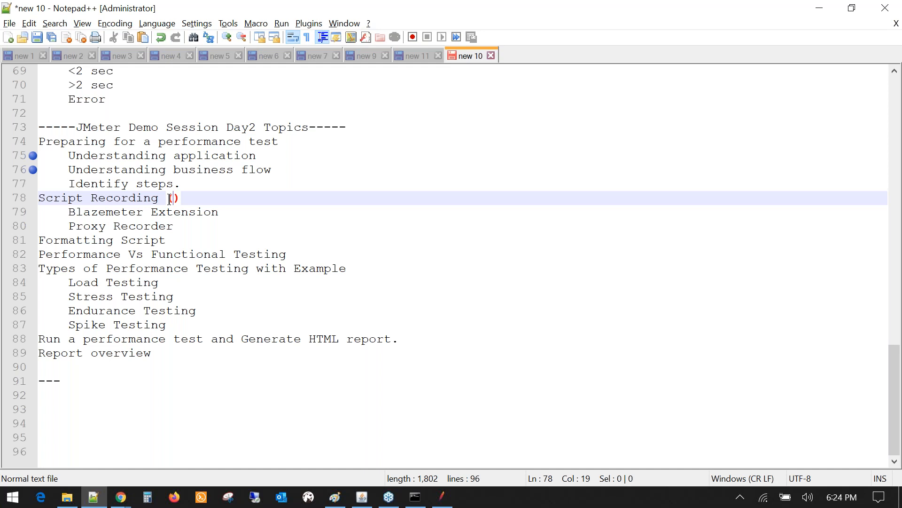
{"action": "type", "text": "Scrip"}
{"action": "key", "text": "BackSpace"}
{"action": "key", "text": "BackSpace"}
{"action": "key", "text": "BackSpace"}
{"action": "key", "text": "BackSpace"}
{"action": "key", "text": "BackSpace"}
{"action": "key", "text": "Delete"}
{"action": "key", "text": "BackSpace"}
{"action": "key", "text": "BackSpace"}
- Add the lines 'scripting' and 'JMeter Script.' below the --- divider, followed by blank lines
{"action": "left_click", "coordinate": [125, 385]}
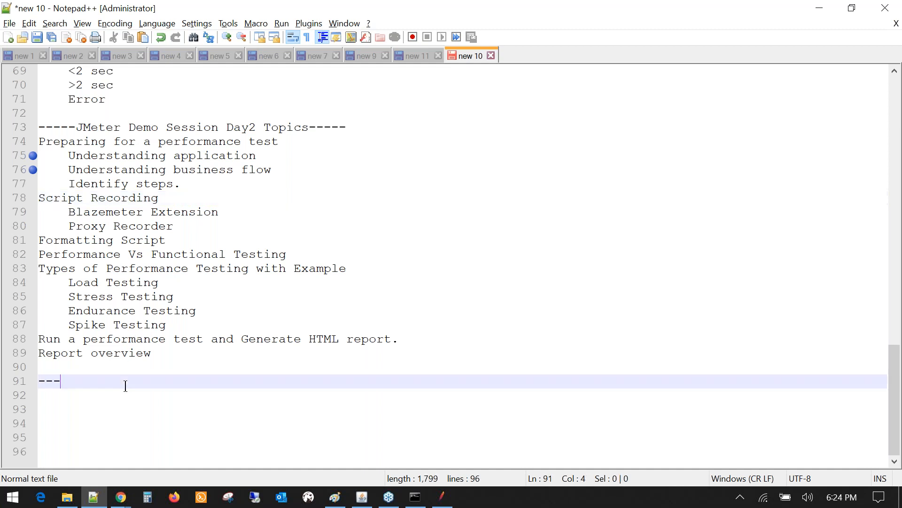
{"action": "key", "text": "Return"}
{"action": "type", "text": "scriptin"}
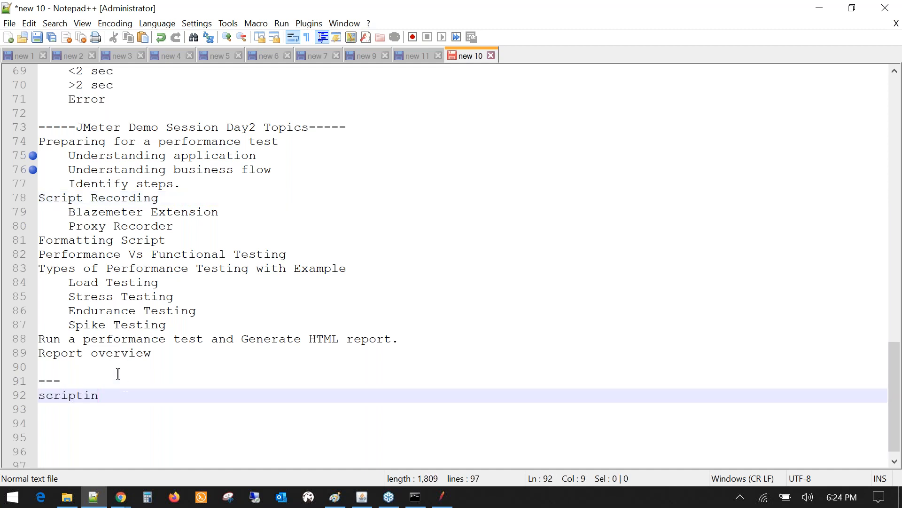
{"action": "type", "text": "g"}
{"action": "key", "text": "Return"}
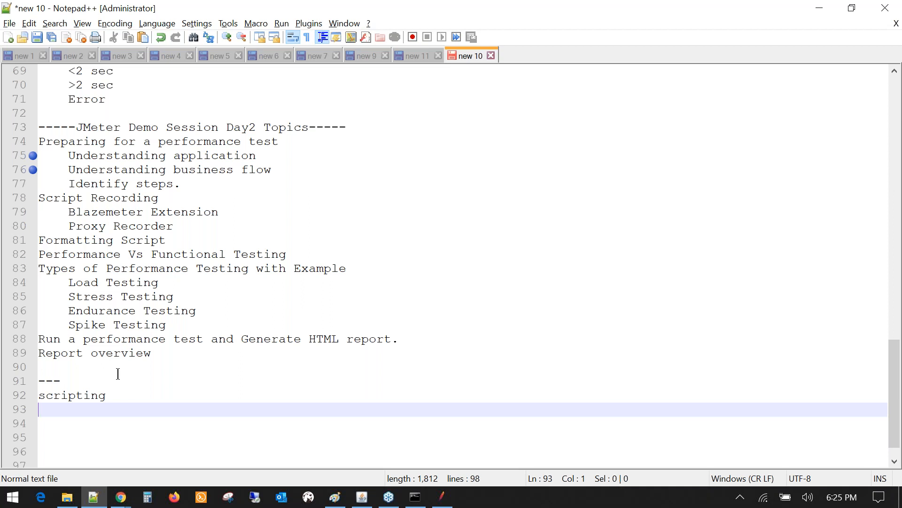
{"action": "type", "text": "JMeter Script."}
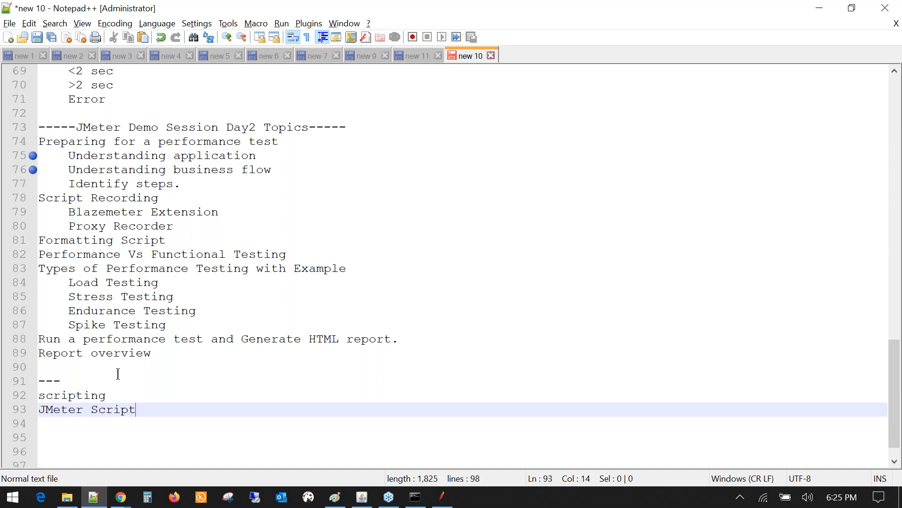
{"action": "key", "text": "Return"}
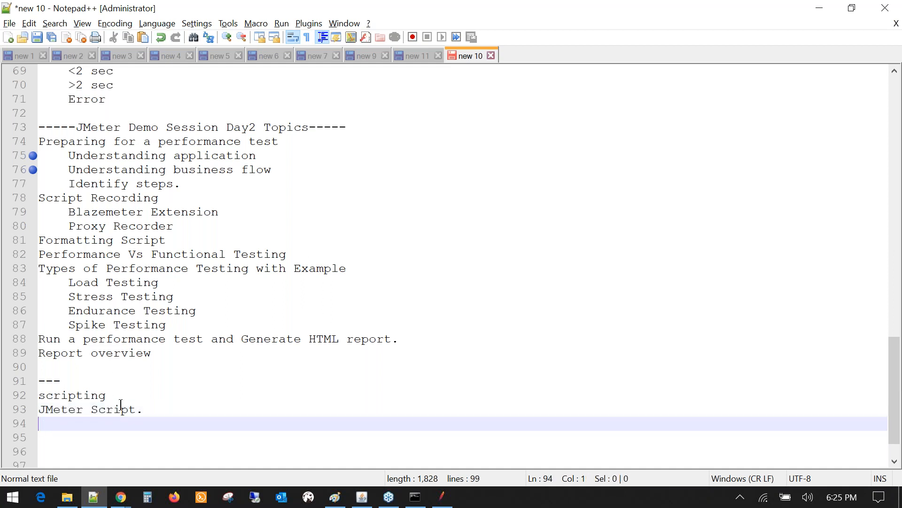
{"action": "left_click", "coordinate": [148, 408]}
{"action": "key", "text": "shift+Home"}
{"action": "left_click", "coordinate": [60, 440]}
{"action": "key", "text": "Up"}
{"action": "key", "text": "Return"}
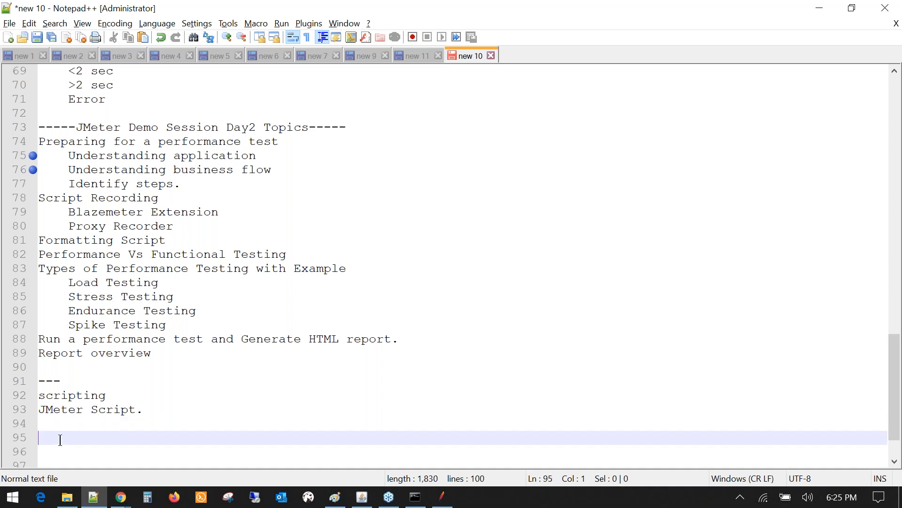
- Bookmark the Blazemeter Extension and Proxy Recorder lines (79 and 80)
{"action": "left_click", "coordinate": [29, 214]}
{"action": "left_click", "coordinate": [70, 226]}
{"action": "left_click_drag", "start_coordinate": [77, 227], "coordinate": [174, 226]}
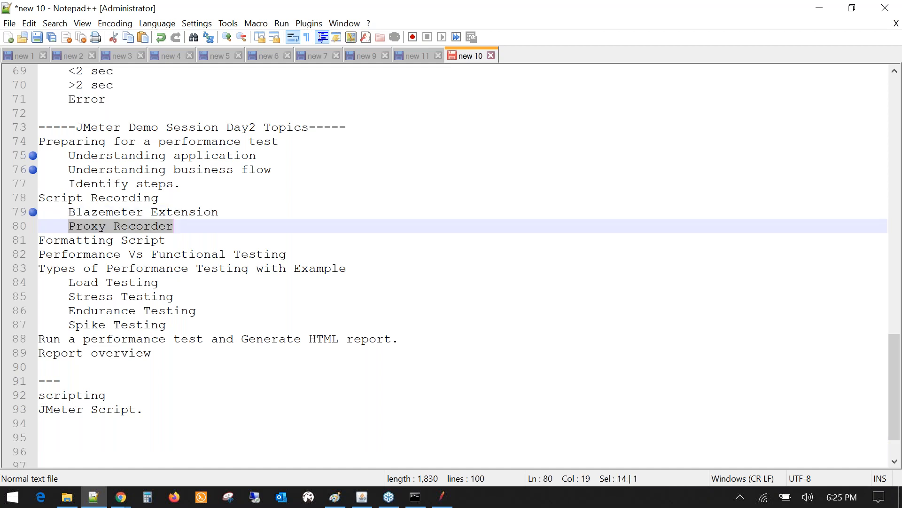
{"action": "left_click", "coordinate": [69, 226]}
{"action": "left_click_drag", "start_coordinate": [69, 226], "coordinate": [163, 231]}
{"action": "left_click", "coordinate": [162, 230]}
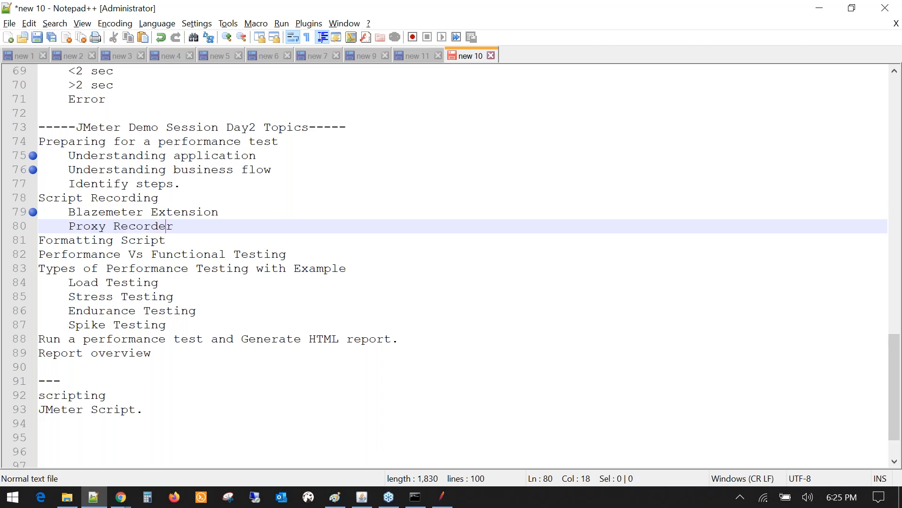
{"action": "double_click", "coordinate": [163, 230]}
{"action": "left_click", "coordinate": [33, 226]}
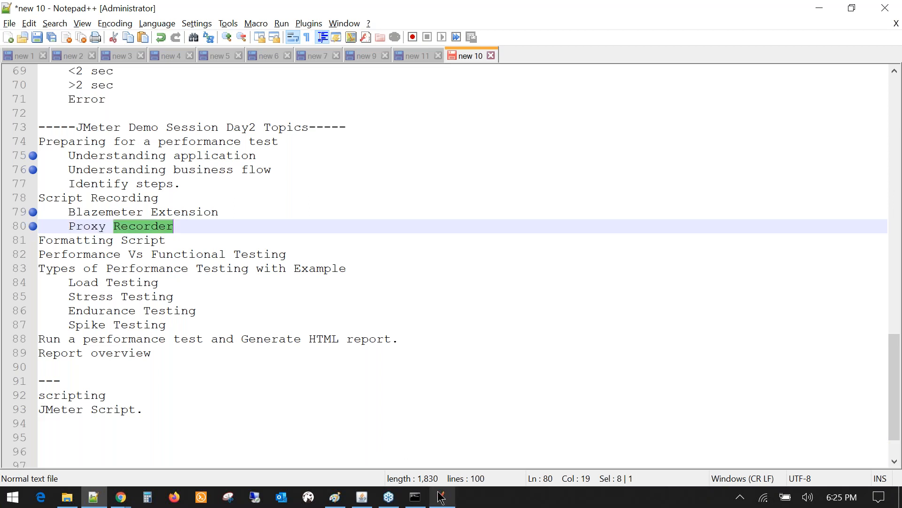
{"action": "left_click", "coordinate": [441, 496]}
- Browse Test Plan's Add > Non-Test Elements menu without adding anything, then recheck Launch Page and View Results Tree
{"action": "left_click", "coordinate": [441, 497]}
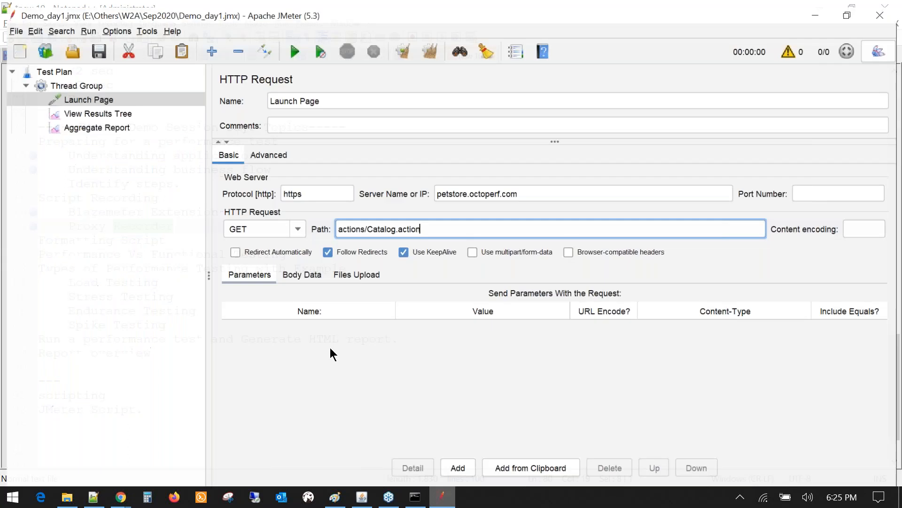
{"action": "left_click", "coordinate": [49, 64]}
{"action": "right_click", "coordinate": [49, 63]}
{"action": "mouse_move", "coordinate": [83, 73]}
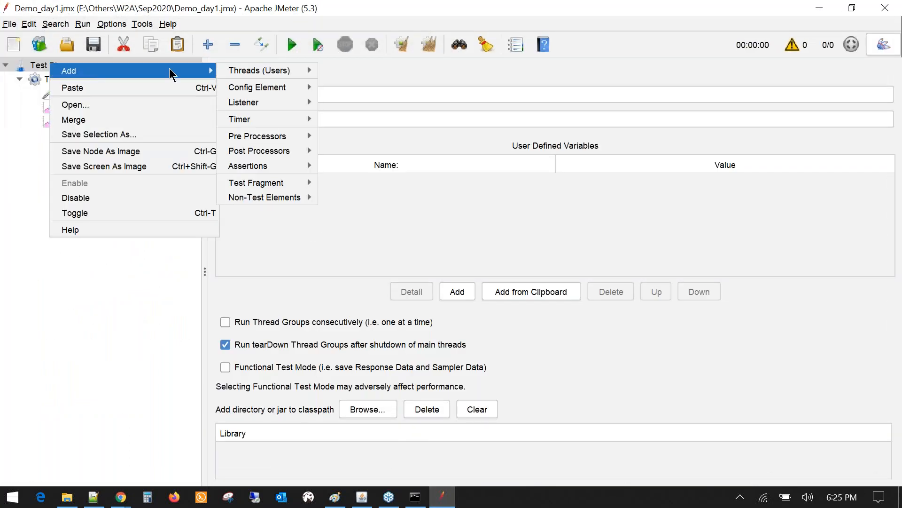
{"action": "mouse_move", "coordinate": [278, 202]}
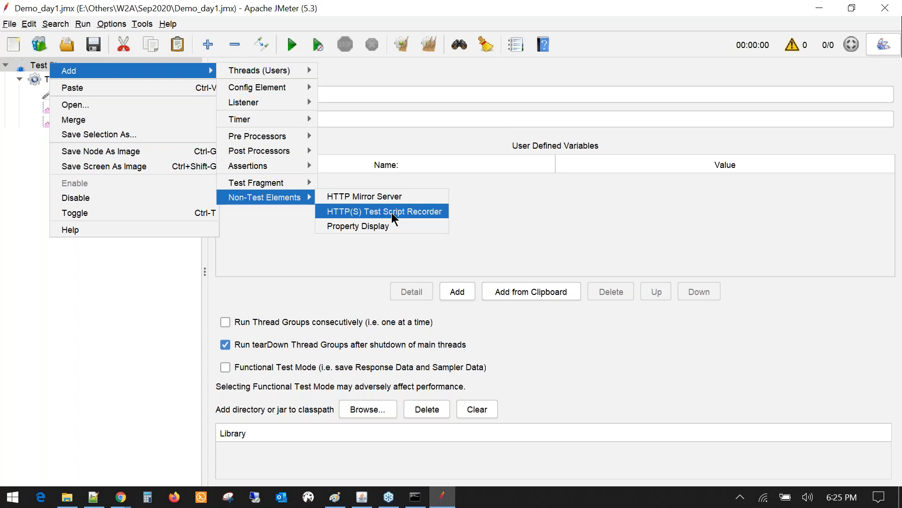
{"action": "left_click", "coordinate": [145, 335]}
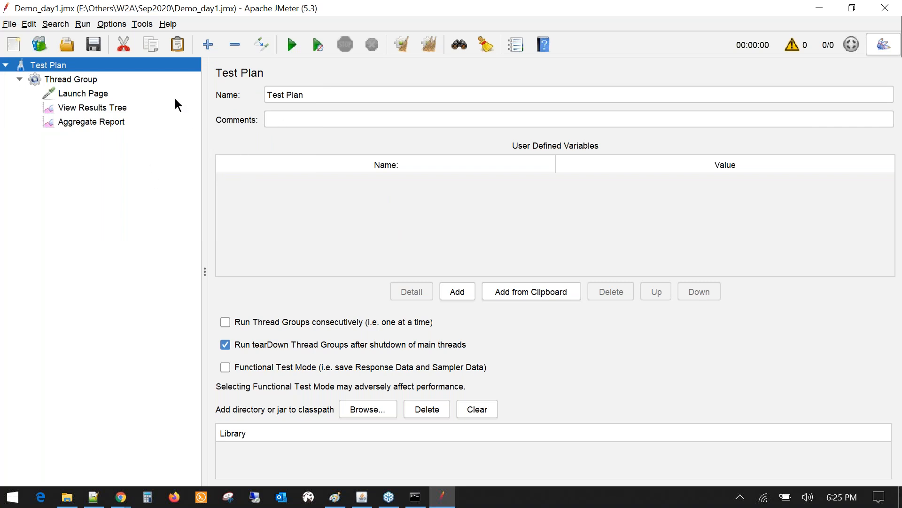
{"action": "left_click", "coordinate": [86, 97]}
{"action": "left_click", "coordinate": [87, 108]}
{"action": "left_click", "coordinate": [84, 96]}
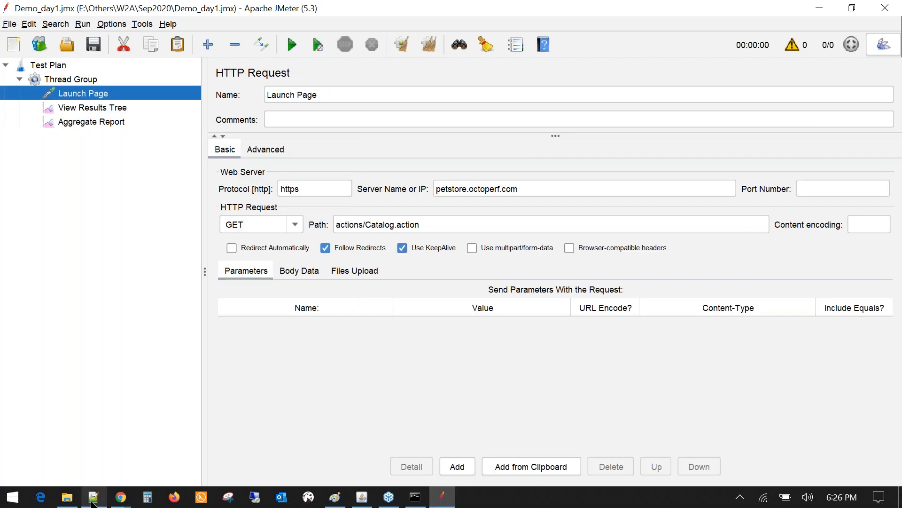
{"action": "left_click", "coordinate": [93, 499]}
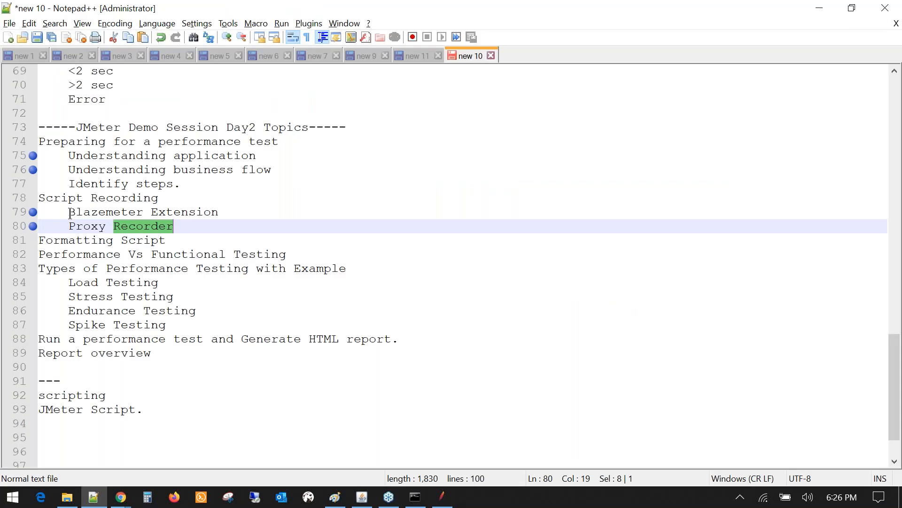
- Select the 'Blazemeter Extension' text on line 79 and each of its words, leaving the text unchanged
{"action": "left_click_drag", "start_coordinate": [70, 213], "coordinate": [256, 212]}
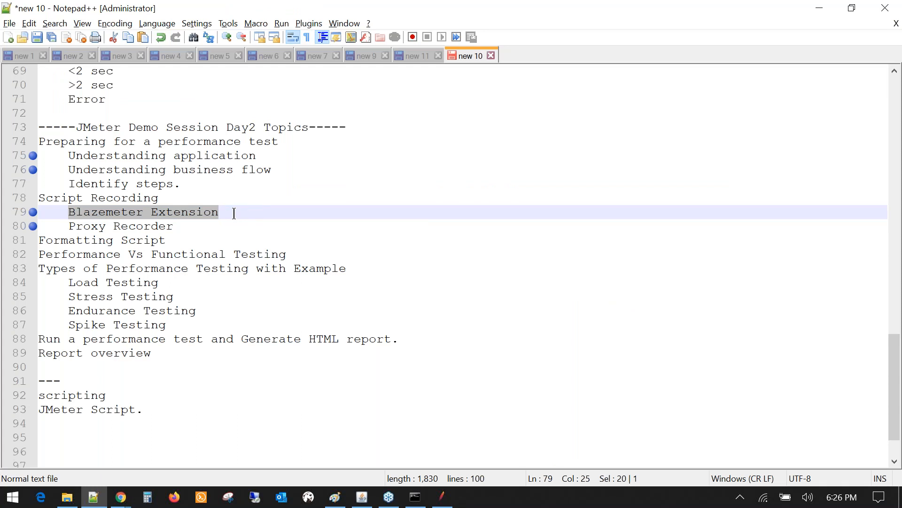
{"action": "left_click", "coordinate": [234, 213]}
{"action": "double_click", "coordinate": [240, 215]}
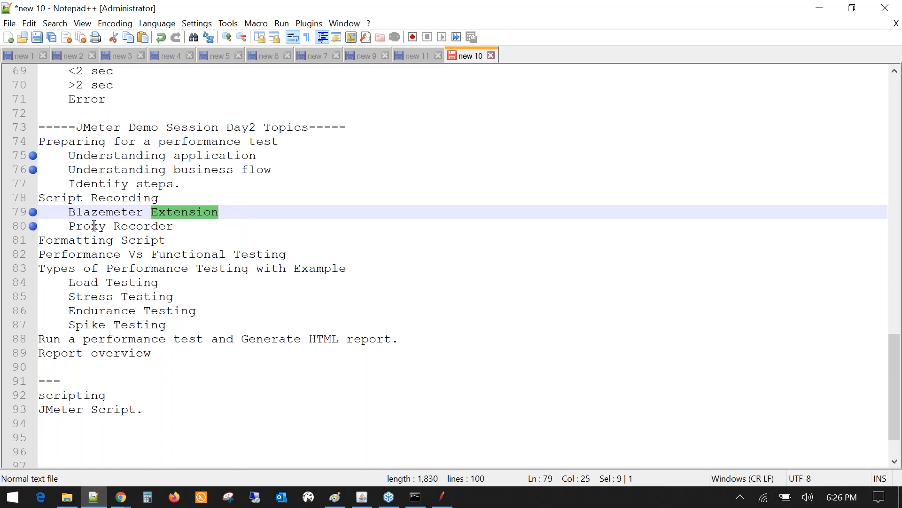
{"action": "left_click", "coordinate": [67, 213]}
{"action": "left_click_drag", "start_coordinate": [67, 213], "coordinate": [196, 204]}
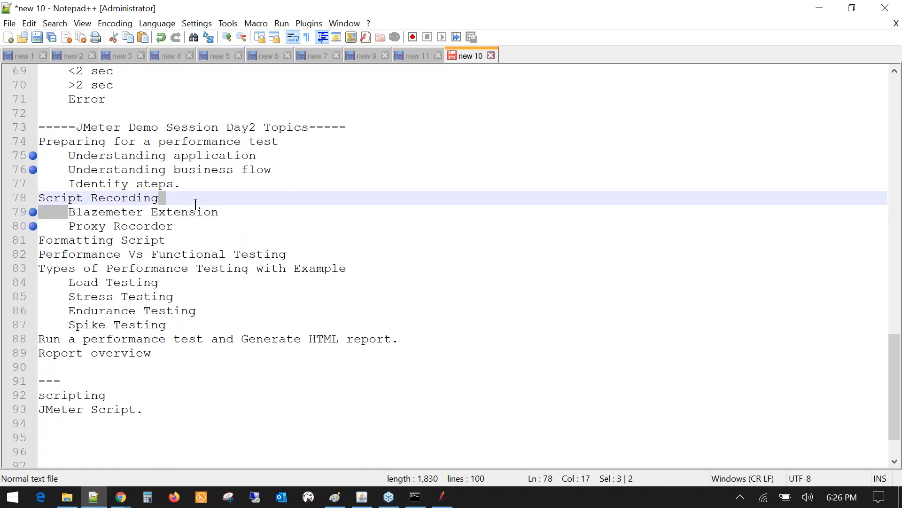
{"action": "left_click_drag", "start_coordinate": [196, 204], "coordinate": [107, 210]}
{"action": "double_click", "coordinate": [107, 211]}
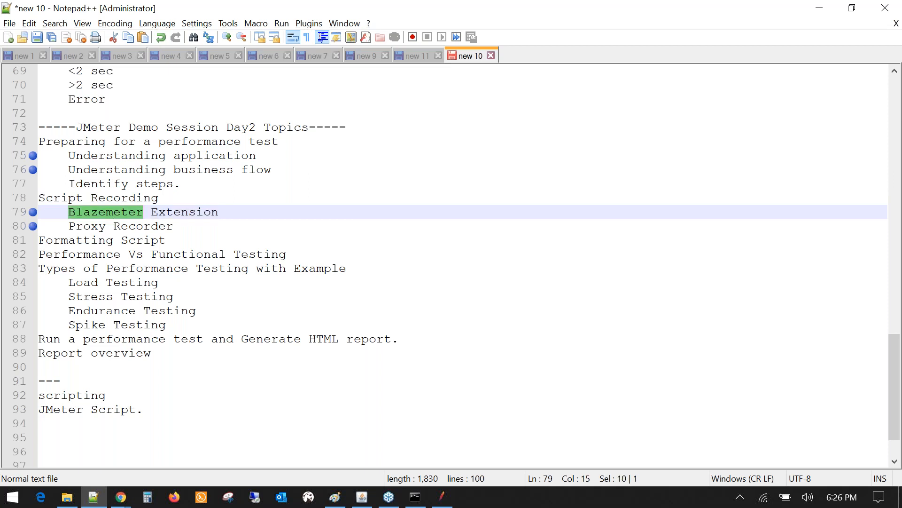
{"action": "double_click", "coordinate": [185, 212]}
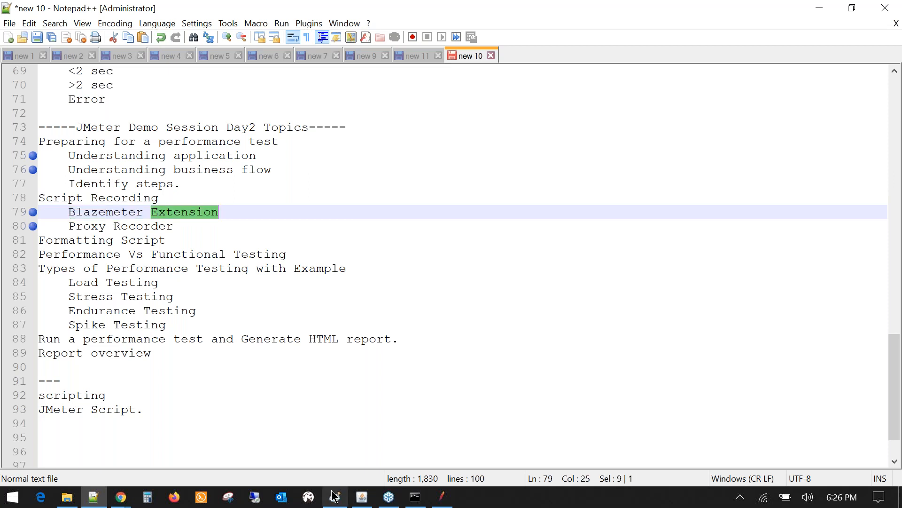
{"action": "left_click", "coordinate": [334, 497]}
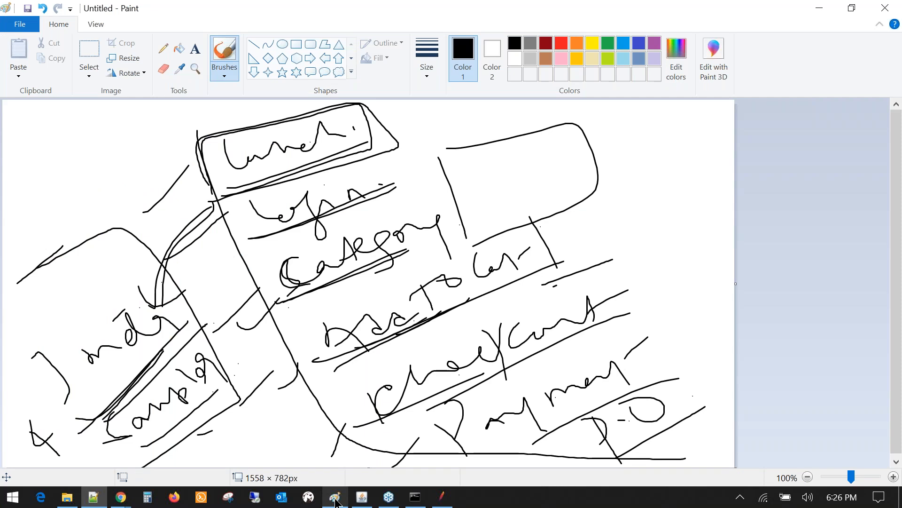
- Click on the Paint canvas without altering the flow sketch
{"action": "left_click", "coordinate": [719, 339]}
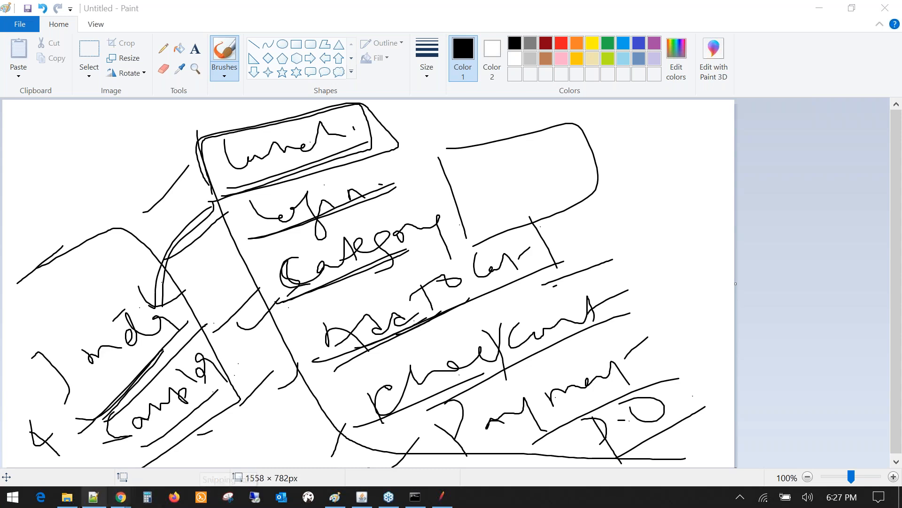
- Add a 'Blazemeter Extension' heading with the indented item 'Account with Blazemeter.'
{"action": "left_click", "coordinate": [97, 498]}
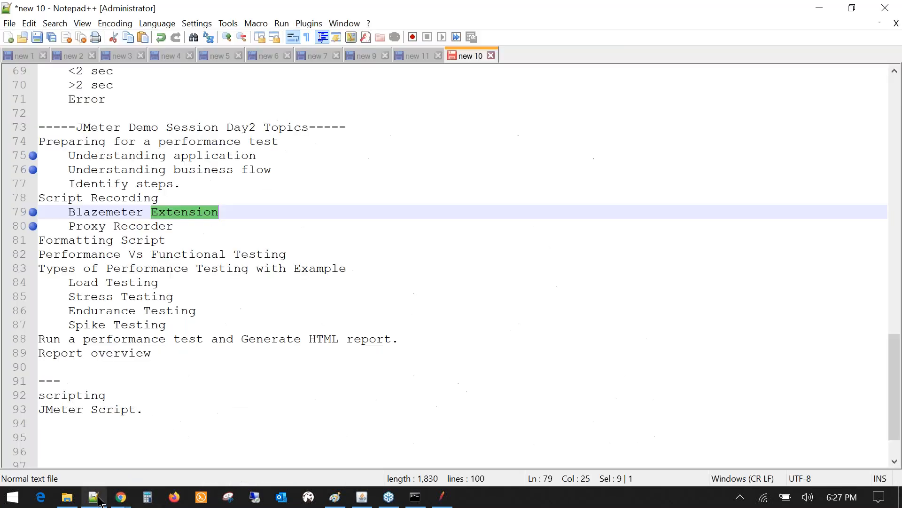
{"action": "scroll", "coordinate": [96, 409], "scroll_direction": "down", "scroll_amount": 2}
{"action": "left_click", "coordinate": [96, 409]}
{"action": "type", "text": "Blazem"}
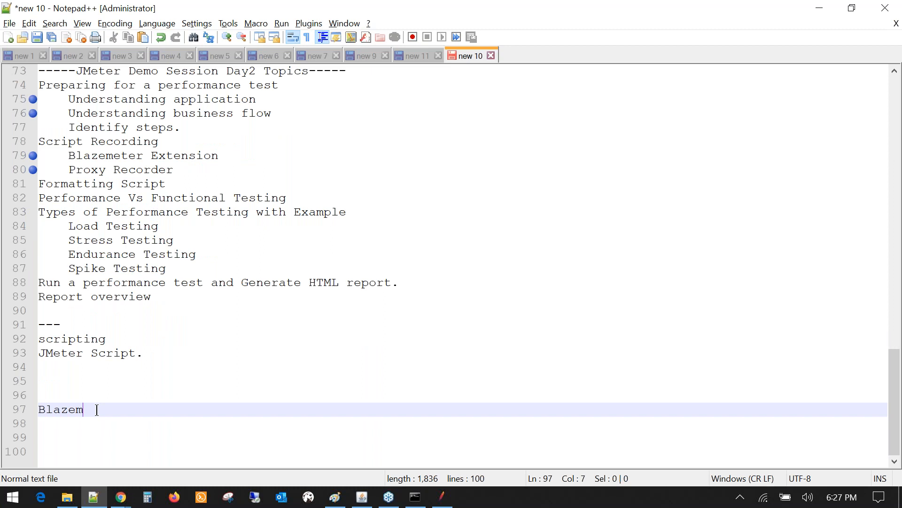
{"action": "type", "text": "eter Extension"}
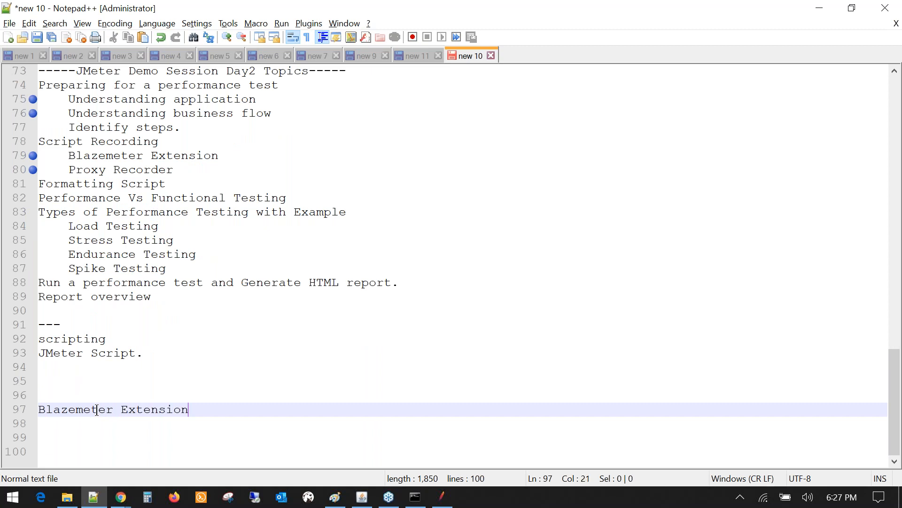
{"action": "key", "text": "Return"}
{"action": "key", "text": "Tab"}
{"action": "type", "text": "Account "}
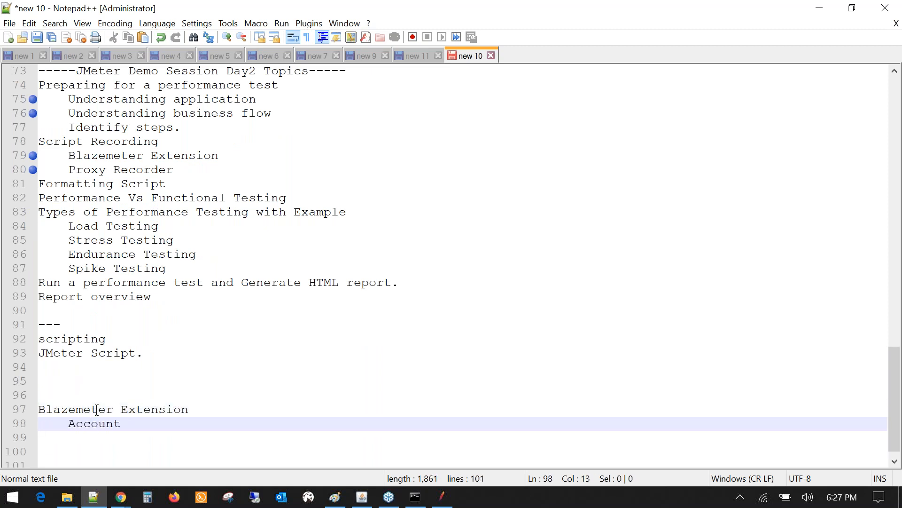
{"action": "type", "text": "with Blazemet"}
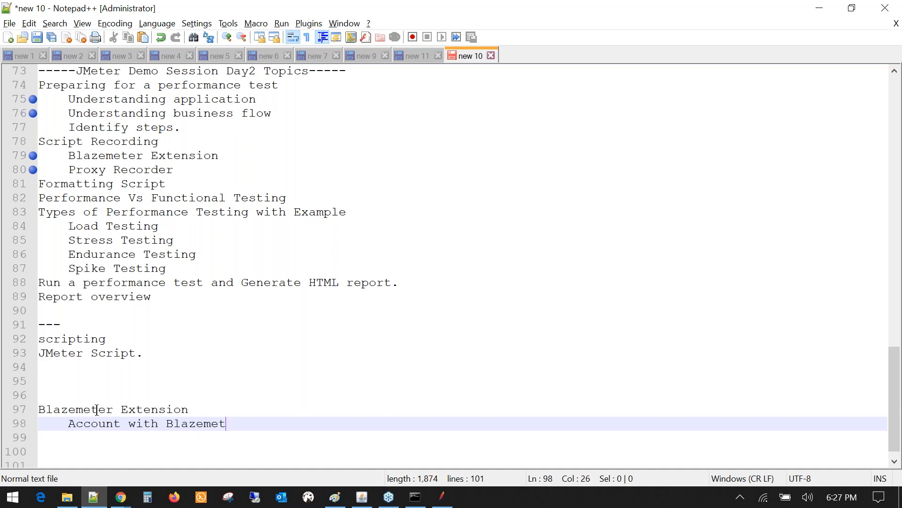
{"action": "type", "text": "er."}
{"action": "key", "text": "Return"}
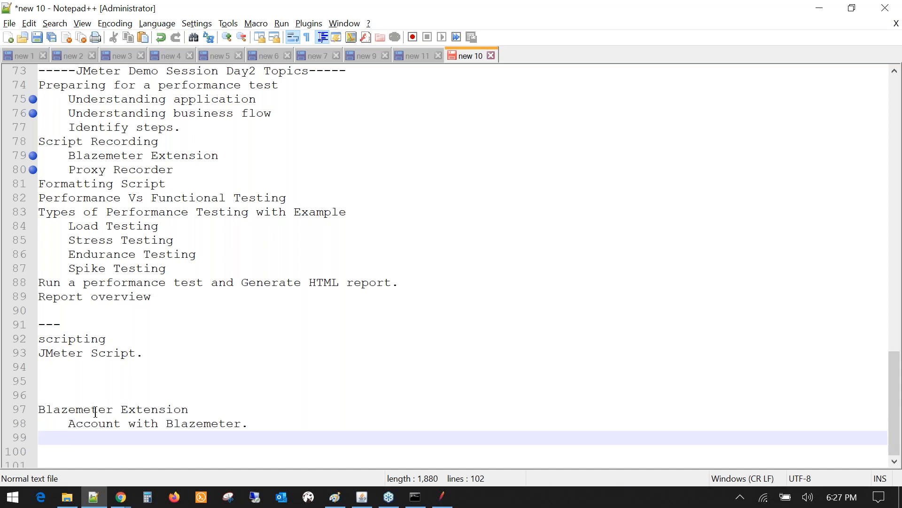
- Tidy the empty line 99 below, removing a stray typed letter
{"action": "scroll", "coordinate": [95, 412], "scroll_direction": "down", "scroll_amount": 1}
{"action": "double_click", "coordinate": [87, 406]}
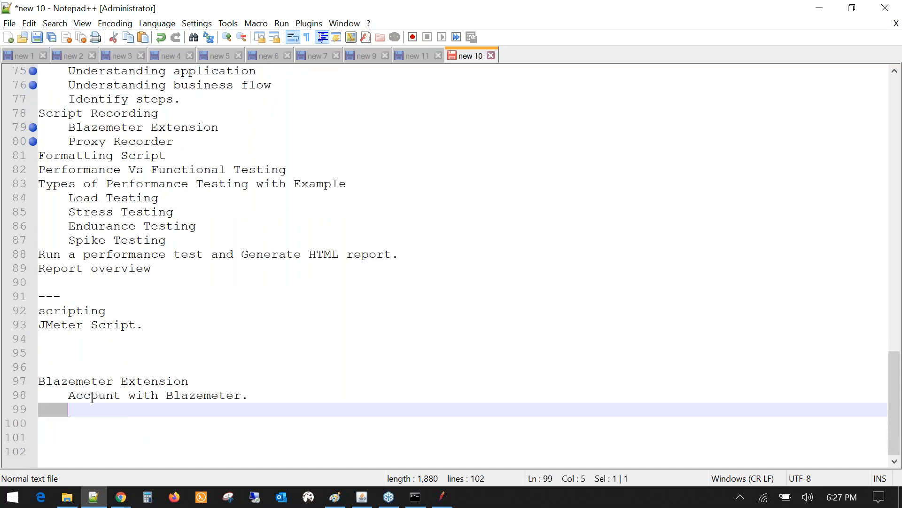
{"action": "left_click", "coordinate": [95, 411]}
{"action": "type", "text": "S"}
{"action": "key", "text": "BackSpace"}
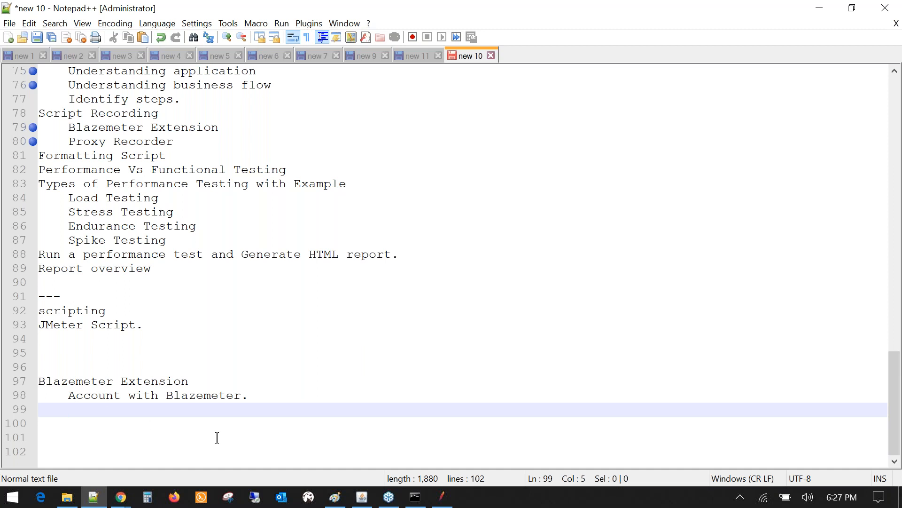
- Bring the JPetStore Chrome window forward and open the BlazeMeter recorder extension
{"action": "left_click", "coordinate": [126, 500]}
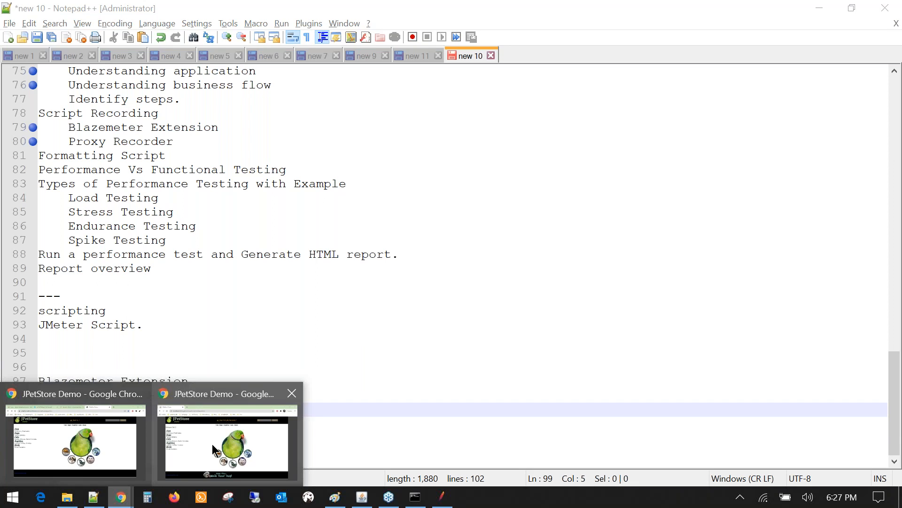
{"action": "mouse_move", "coordinate": [214, 450]}
{"action": "left_click", "coordinate": [214, 449]}
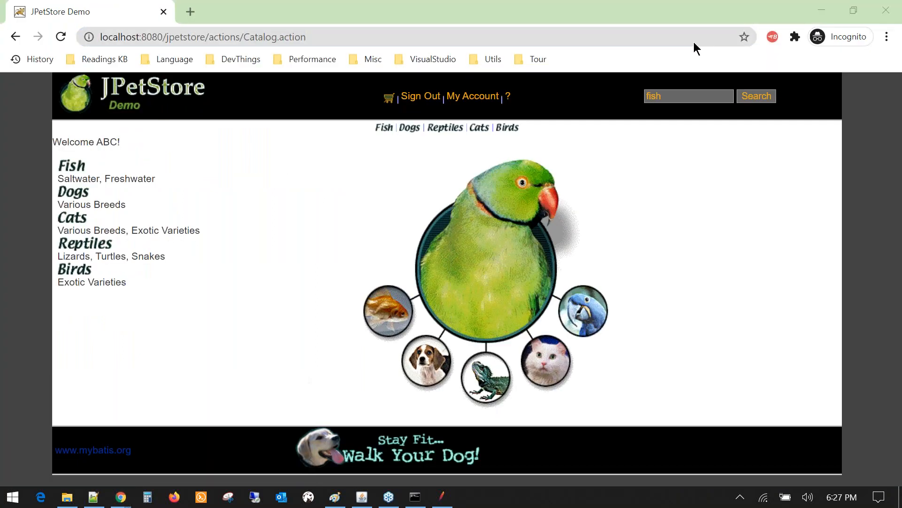
{"action": "left_click", "coordinate": [773, 38]}
{"action": "left_click", "coordinate": [774, 39]}
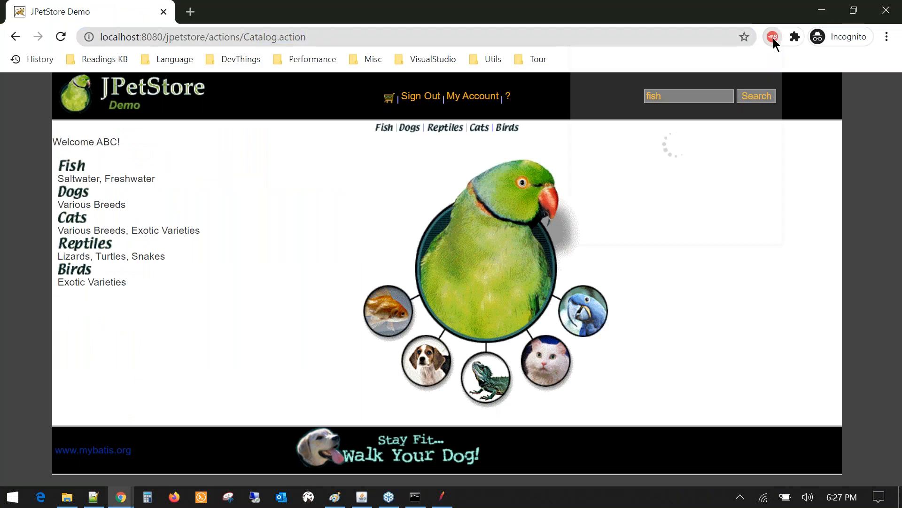
- Search Google for 'Blazemeter extension' in a new tab and reopen the BlazeMeter extension
{"action": "left_click", "coordinate": [190, 11]}
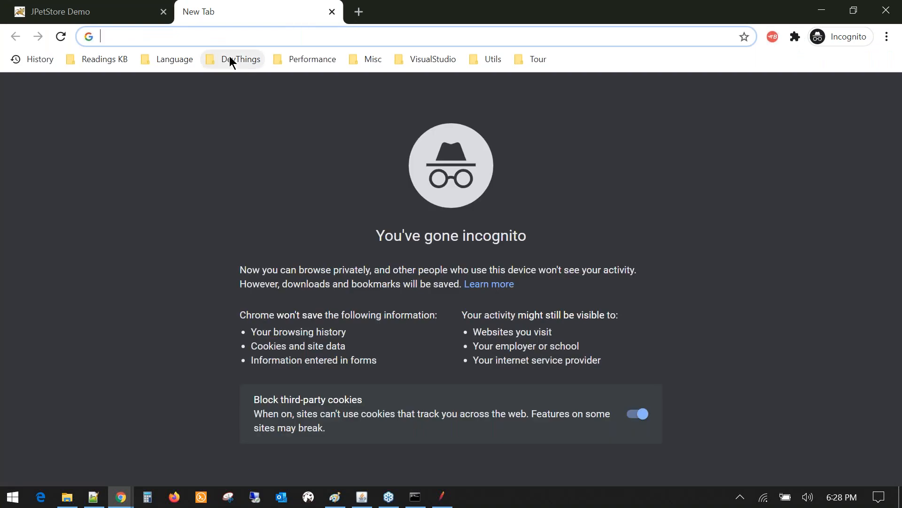
{"action": "type", "text": "B"}
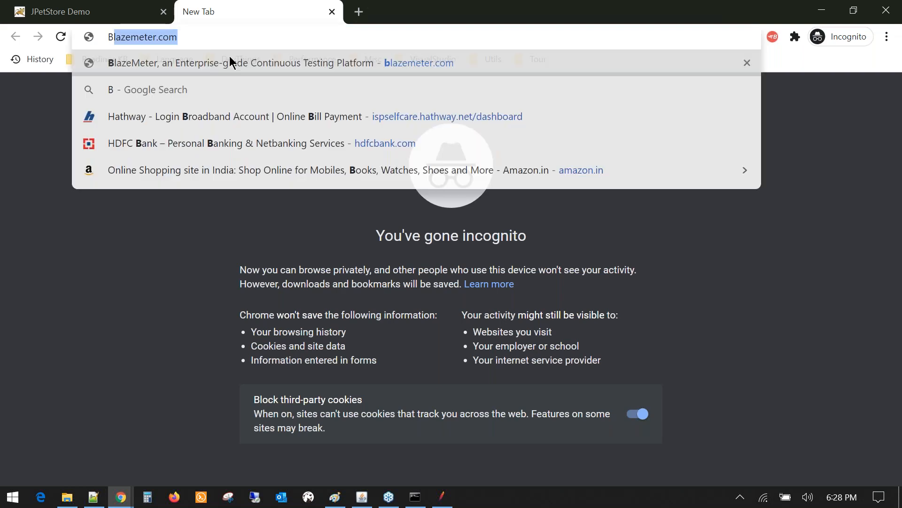
{"action": "type", "text": "lazemeter extension"}
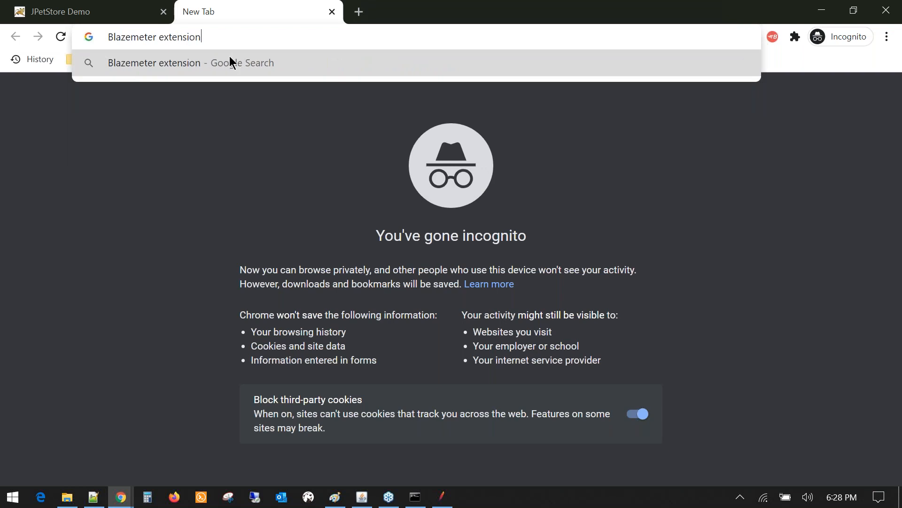
{"action": "key", "text": "Return"}
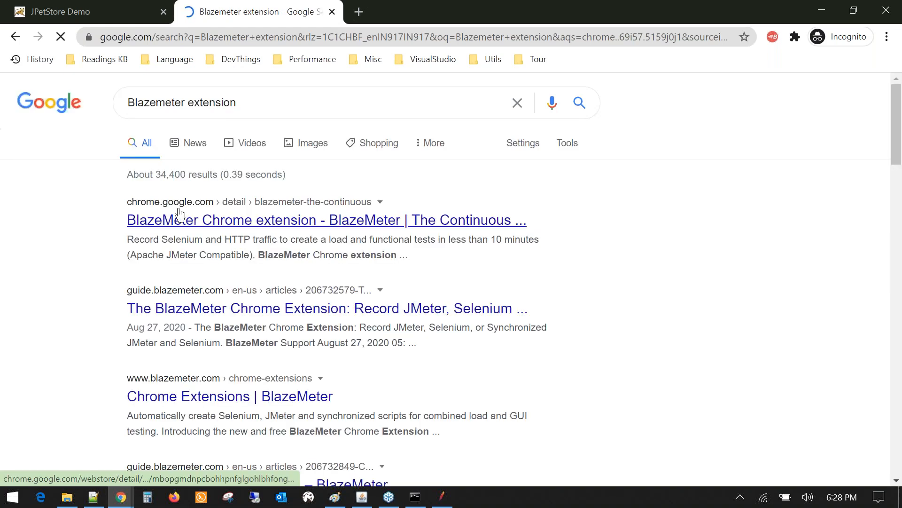
{"action": "left_click", "coordinate": [292, 223]}
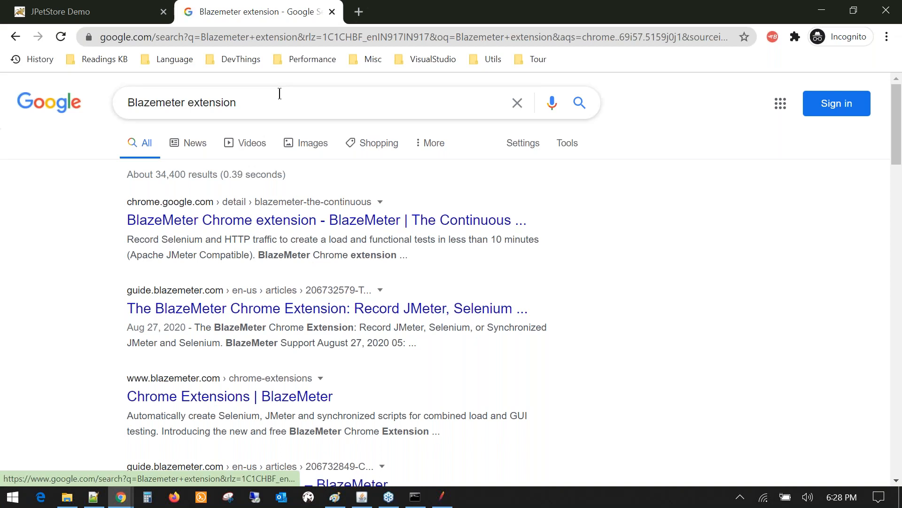
{"action": "left_click", "coordinate": [771, 37]}
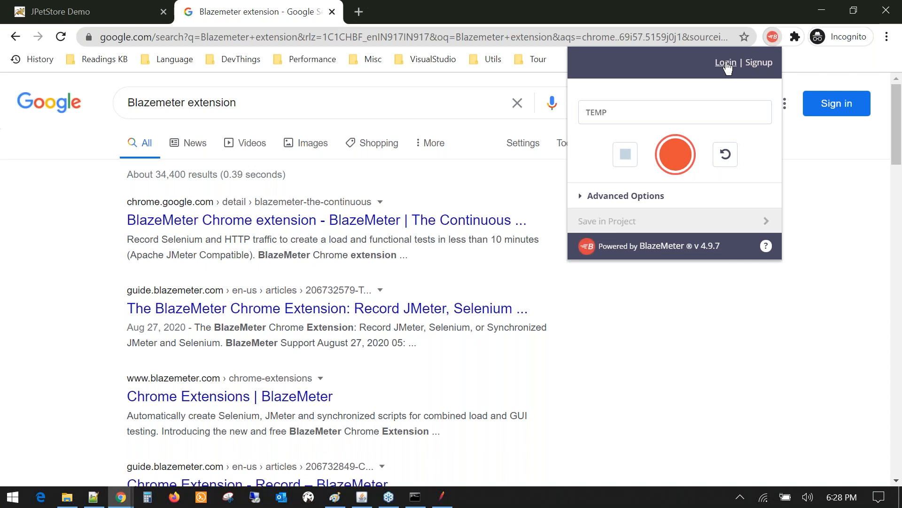
{"action": "left_click", "coordinate": [94, 497]}
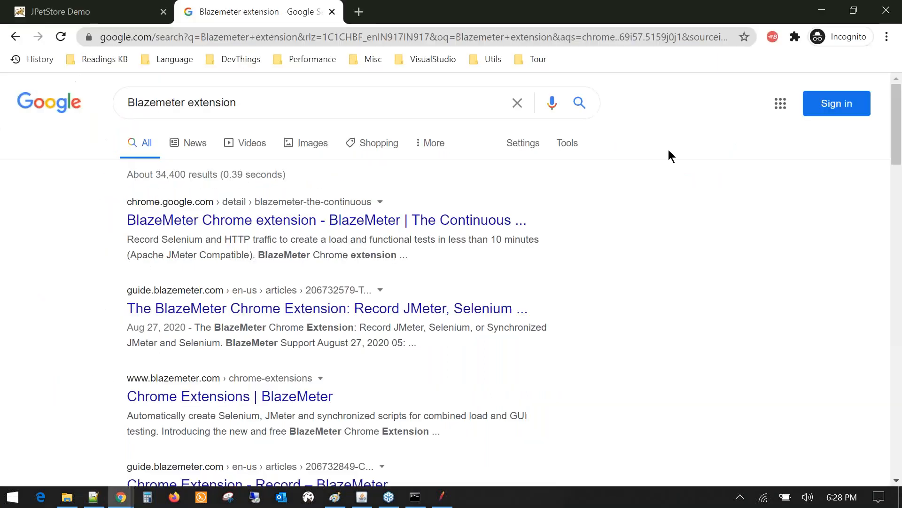
- Open the BlazeMeter sign-in page from the extension's Login button
{"action": "left_click", "coordinate": [669, 150]}
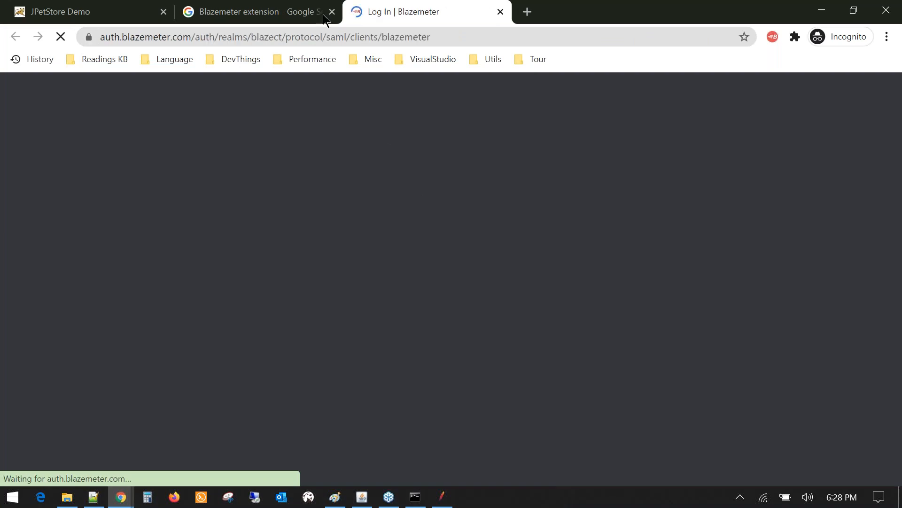
- Sign in to BlazeMeter using the browser's saved account credentials
{"action": "left_click", "coordinate": [294, 3]}
{"action": "left_click", "coordinate": [371, 6]}
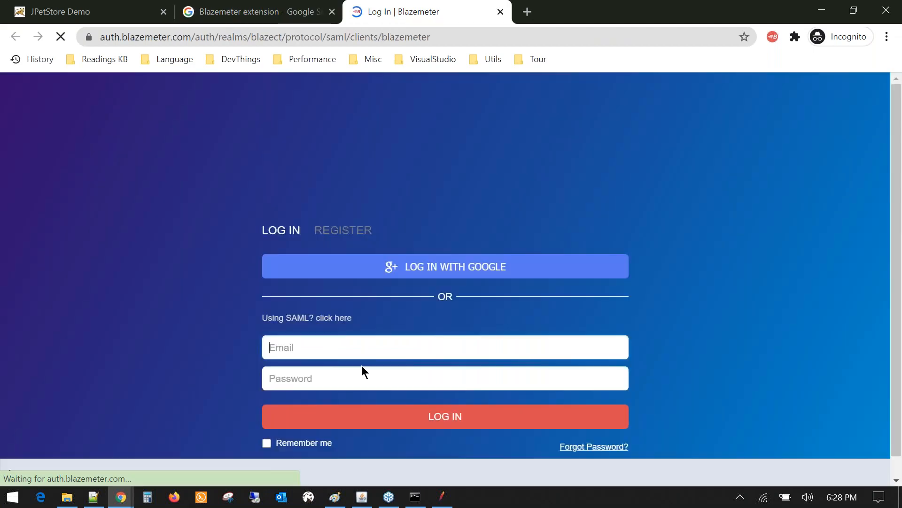
{"action": "left_click", "coordinate": [341, 344]}
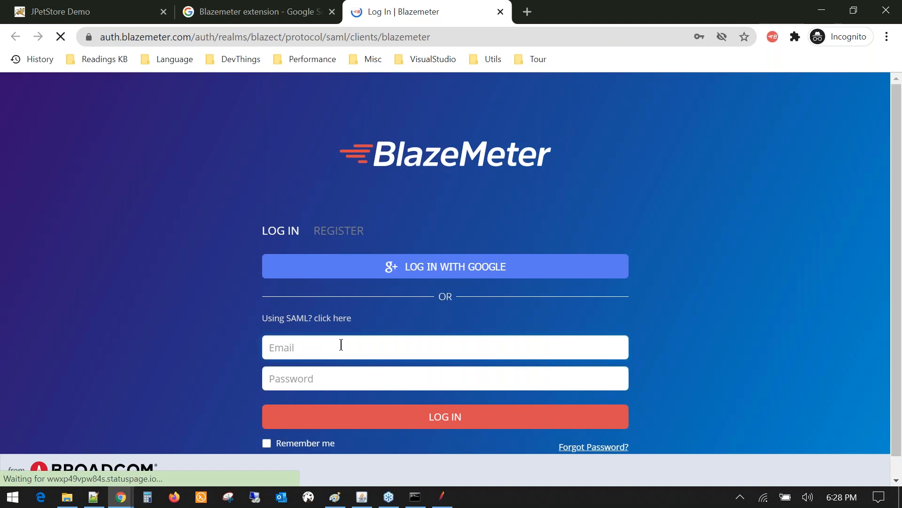
{"action": "left_click", "coordinate": [341, 347]}
{"action": "left_click", "coordinate": [322, 383]}
{"action": "left_click", "coordinate": [403, 422]}
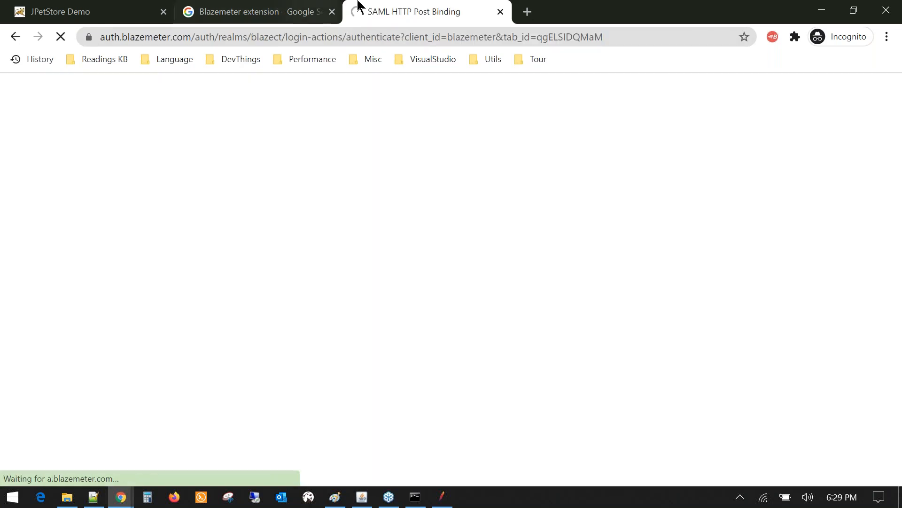
- Confirm in the recorder extension that recordings now save to the Default project
{"action": "left_click", "coordinate": [310, 7]}
{"action": "left_click", "coordinate": [408, 4]}
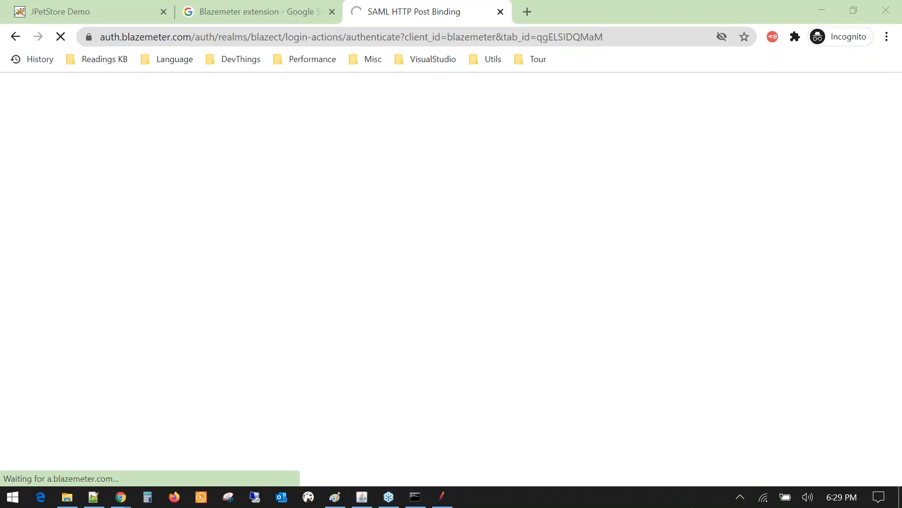
{"action": "left_click", "coordinate": [288, 6]}
{"action": "left_click", "coordinate": [395, 11]}
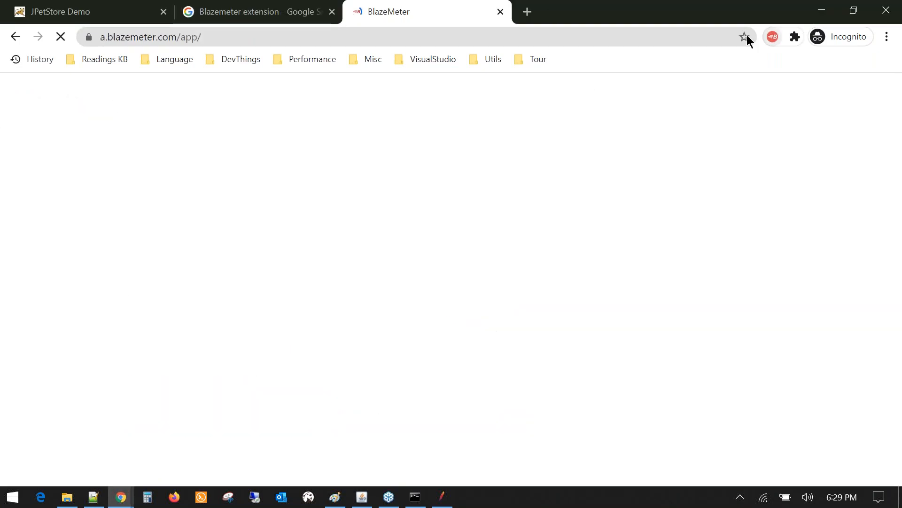
{"action": "left_click", "coordinate": [772, 37]}
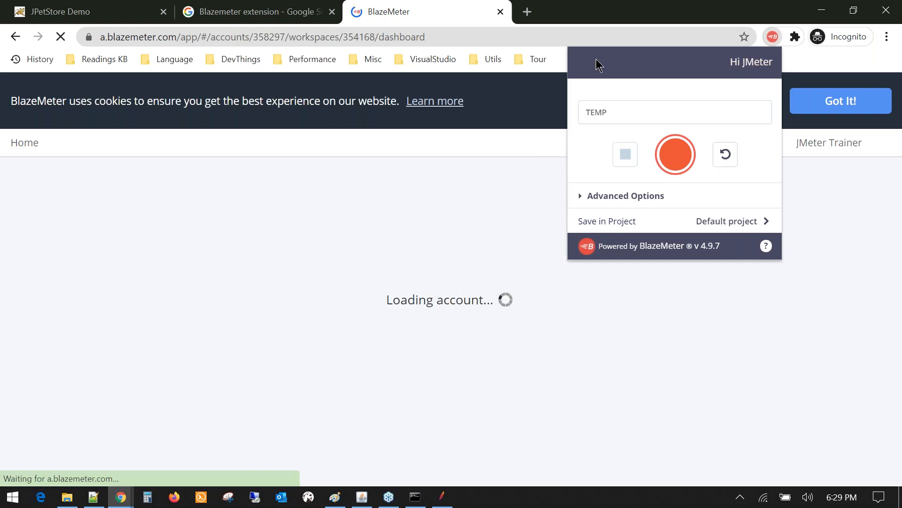
{"action": "left_click", "coordinate": [527, 11]}
{"action": "left_click", "coordinate": [423, 9]}
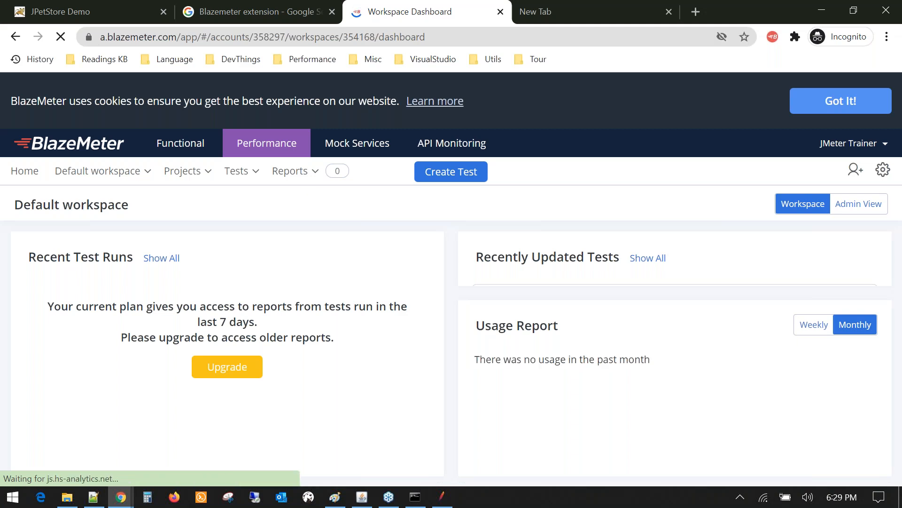
- Close the Workspace Dashboard tab and return to the JPetStore Demo tab
{"action": "middle_click", "coordinate": [423, 10]}
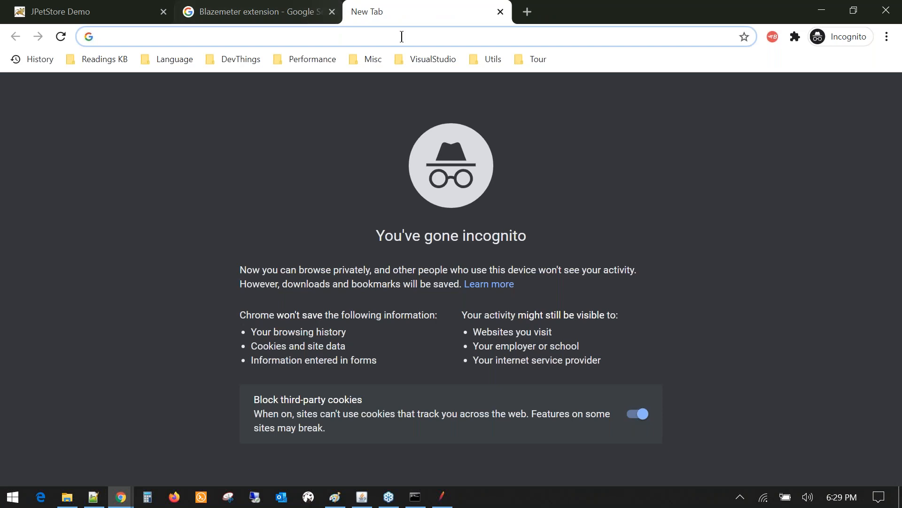
{"action": "left_click", "coordinate": [772, 37]}
{"action": "left_click", "coordinate": [799, 124]}
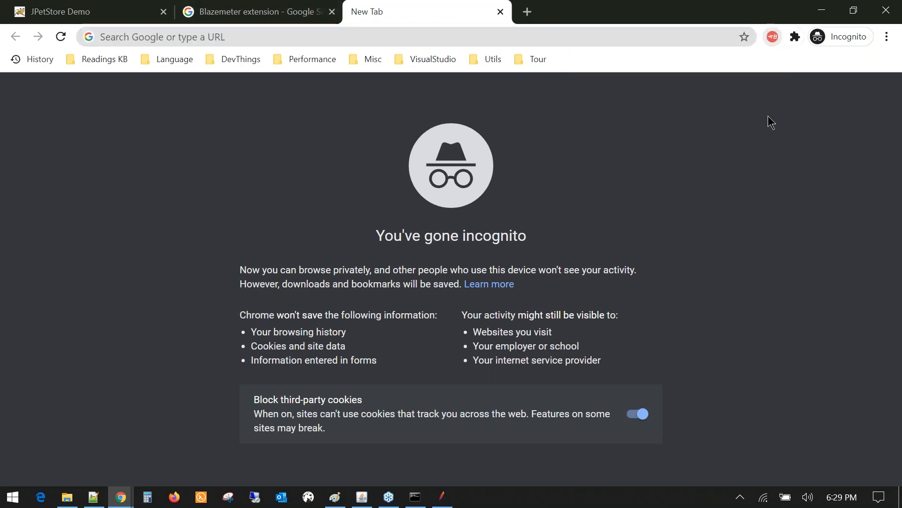
{"action": "left_click", "coordinate": [137, 10]}
{"action": "left_click", "coordinate": [317, 39]}
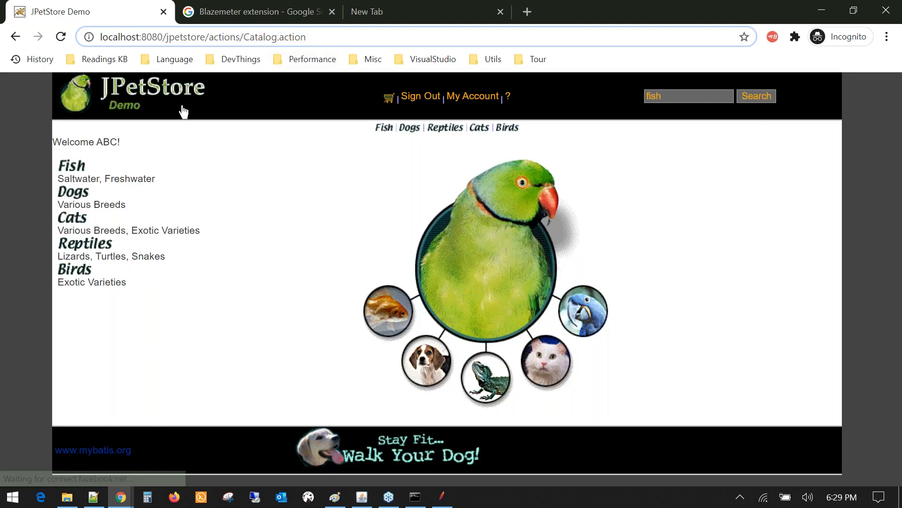
- Bring the Notepad++ agenda notes to the front and scroll through them
{"action": "left_click", "coordinate": [97, 498]}
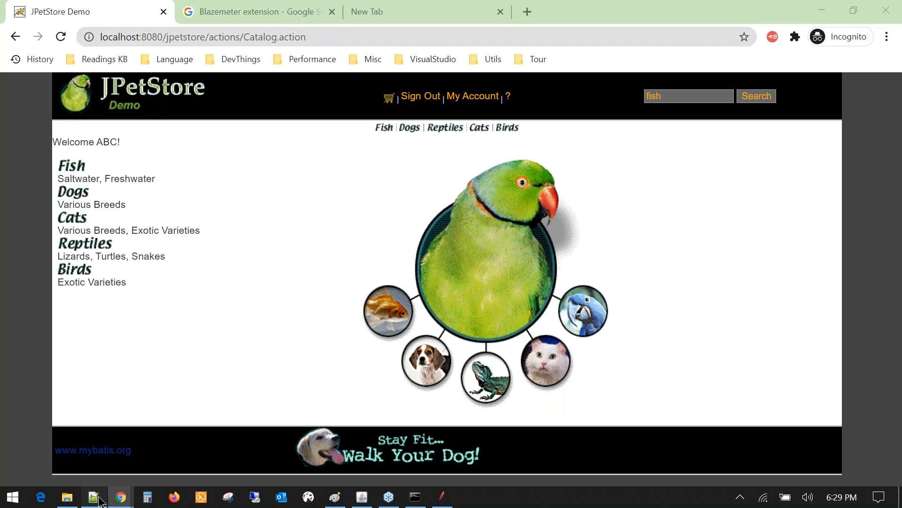
{"action": "scroll", "coordinate": [232, 393], "scroll_direction": "up", "scroll_amount": 15}
{"action": "scroll", "coordinate": [117, 212], "scroll_direction": "down", "scroll_amount": 4}
{"action": "scroll", "coordinate": [116, 216], "scroll_direction": "down", "scroll_amount": 11}
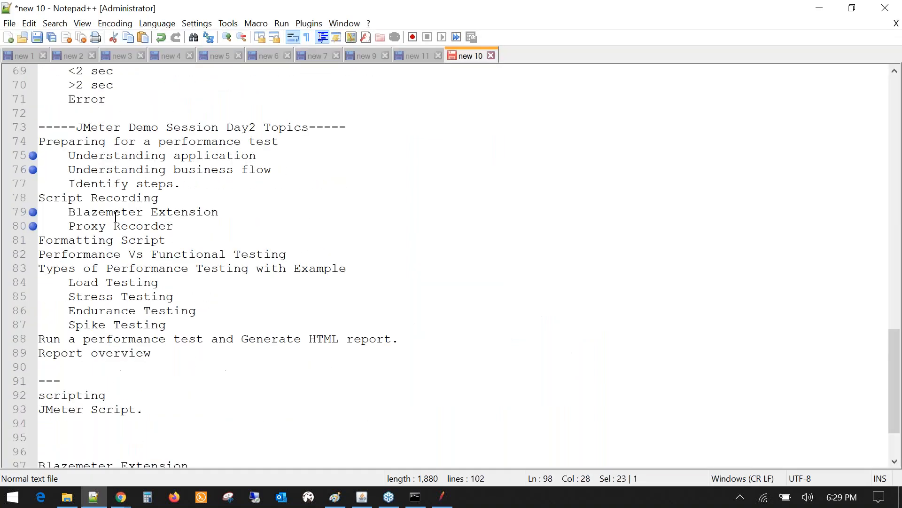
- Switch to Paint and look over the hand-drawn shopping-flow sketch
{"action": "left_click", "coordinate": [339, 498]}
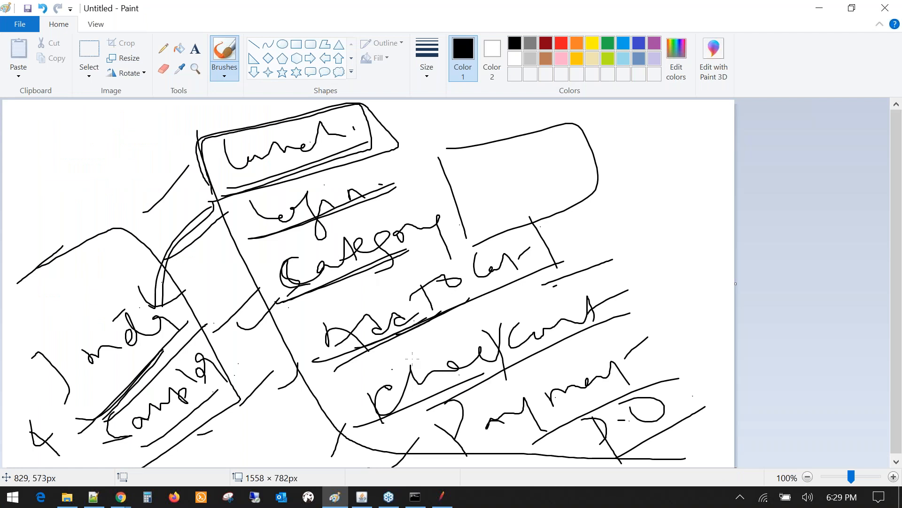
{"action": "scroll", "coordinate": [392, 369], "scroll_direction": "down", "scroll_amount": 1}
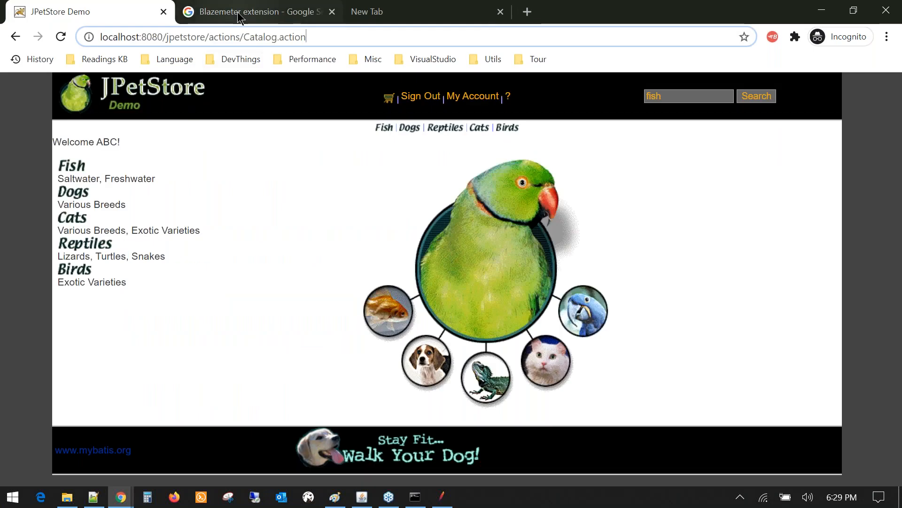
- Return to the JPetStore catalog in Chrome, then open and dismiss the BlazeMeter recorder popup
{"action": "left_click", "coordinate": [238, 12]}
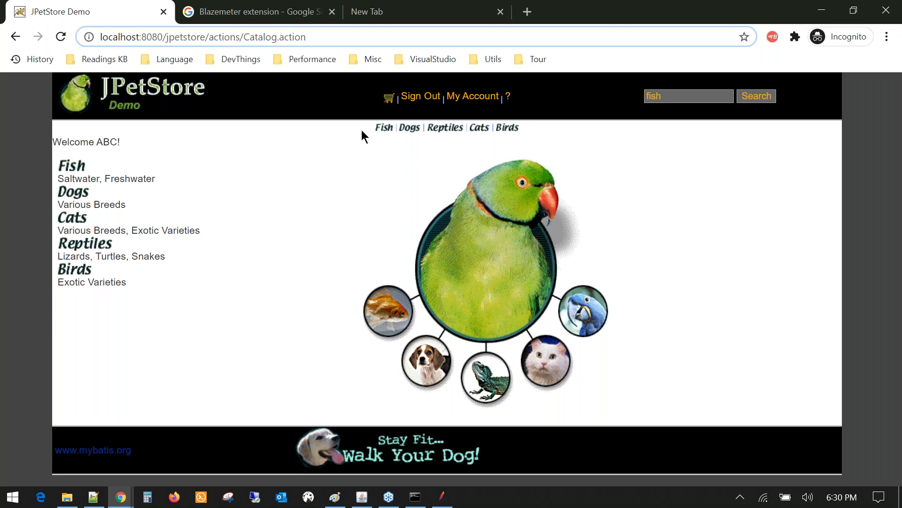
{"action": "left_click", "coordinate": [274, 8]}
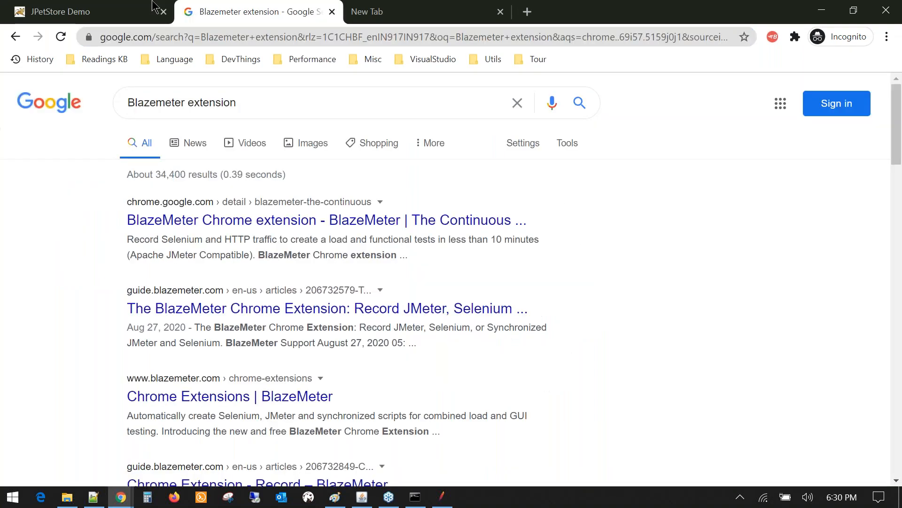
{"action": "left_click", "coordinate": [153, 6]}
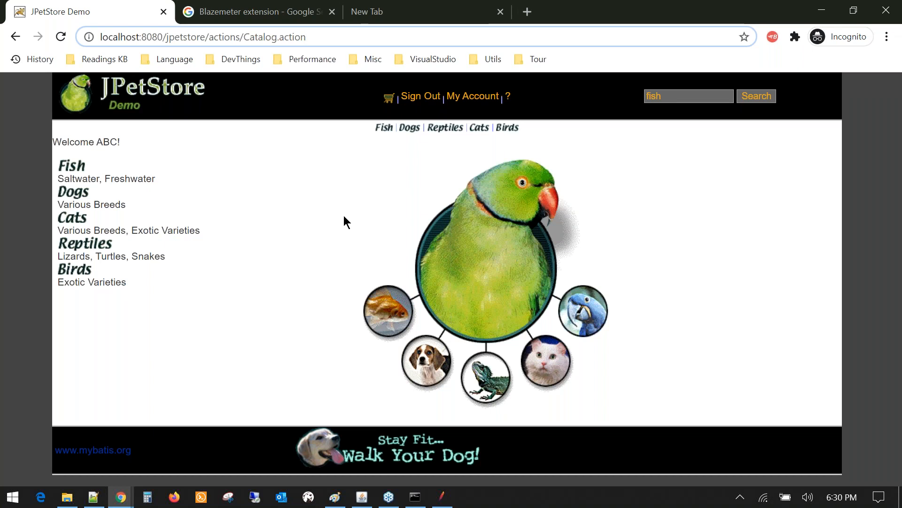
{"action": "left_click", "coordinate": [768, 34]}
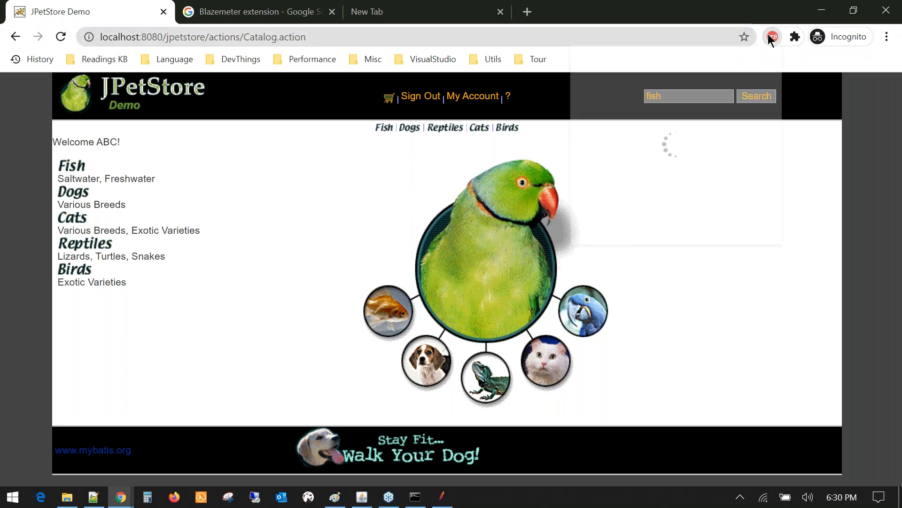
{"action": "left_click", "coordinate": [656, 8]}
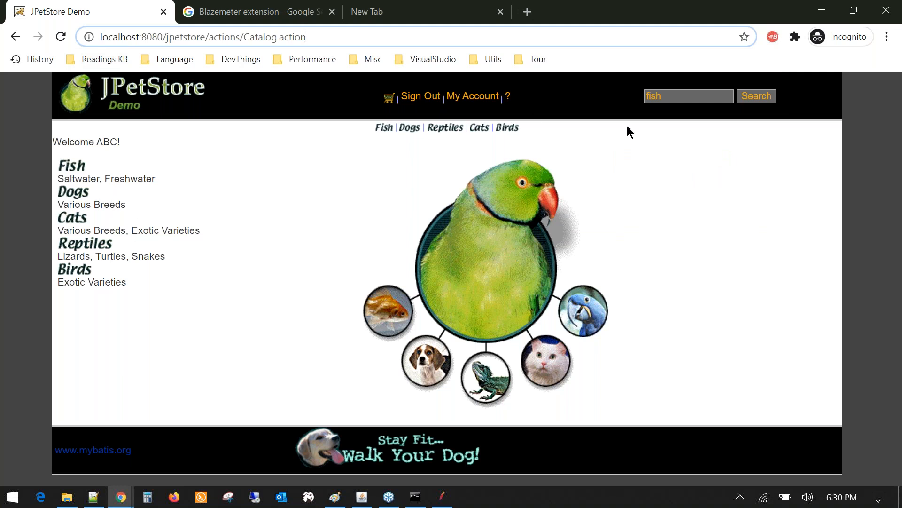
- Rename the BlazeMeter recording from TEMP to JPETSTORE
{"action": "left_click", "coordinate": [773, 37]}
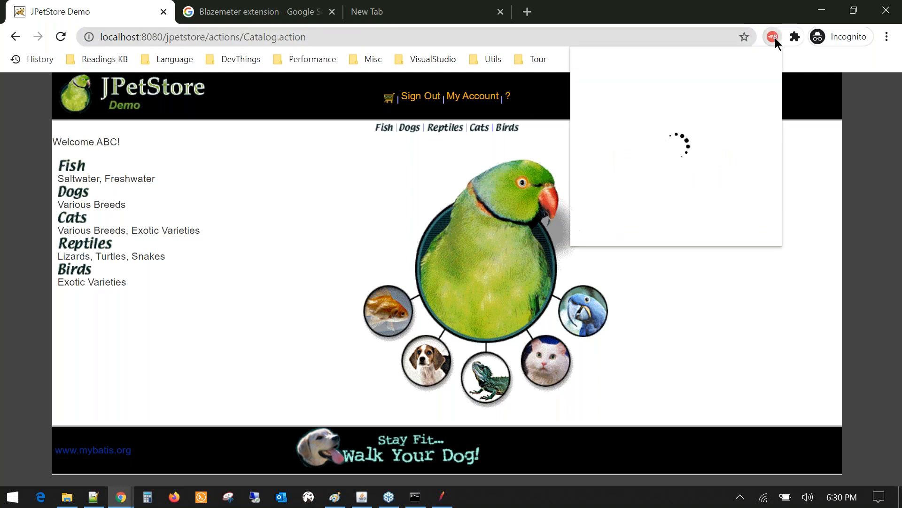
{"action": "left_click_drag", "start_coordinate": [614, 113], "coordinate": [576, 114]}
{"action": "type", "text": "JPETSTORE"}
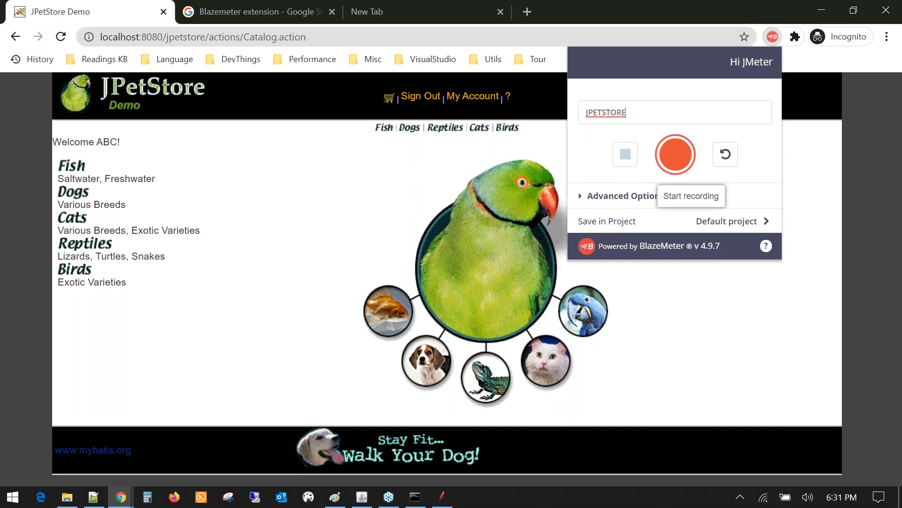
- Expand the recorder's Advanced Options, look through them, and collapse them again
{"action": "left_click", "coordinate": [583, 202]}
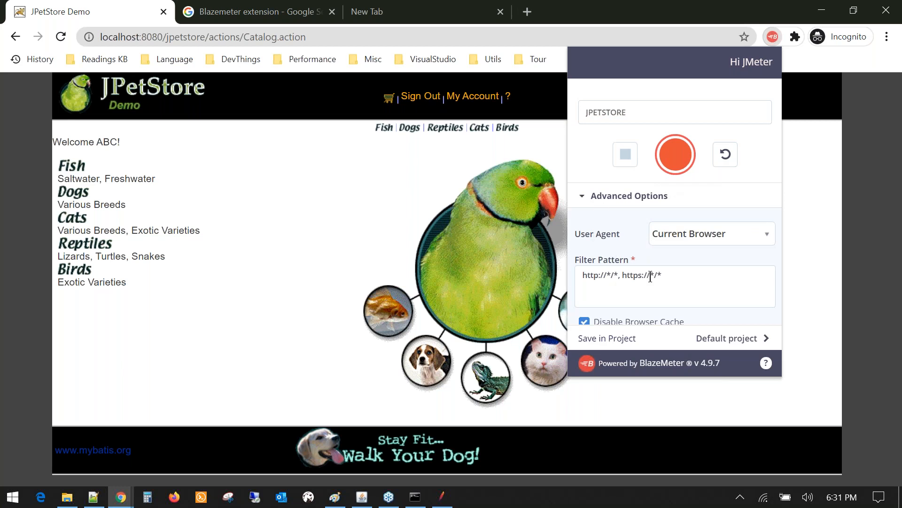
{"action": "scroll", "coordinate": [651, 275], "scroll_direction": "down", "scroll_amount": 3}
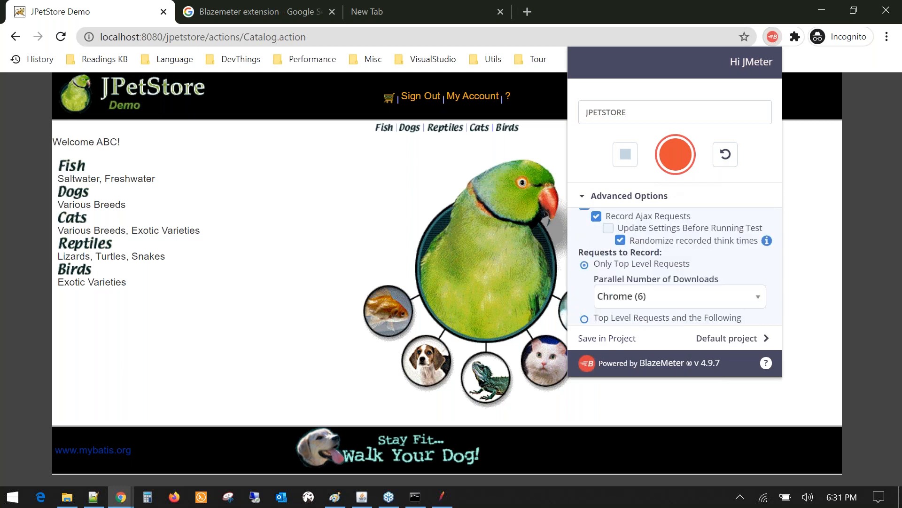
{"action": "scroll", "coordinate": [642, 274], "scroll_direction": "up", "scroll_amount": 3}
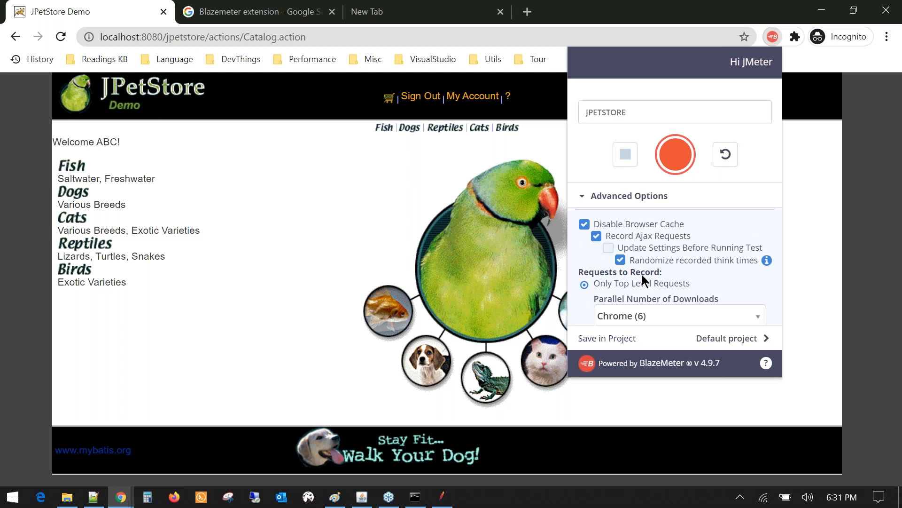
{"action": "scroll", "coordinate": [642, 274], "scroll_direction": "down", "scroll_amount": 2}
{"action": "scroll", "coordinate": [620, 282], "scroll_direction": "up", "scroll_amount": 2}
{"action": "left_click", "coordinate": [582, 196]}
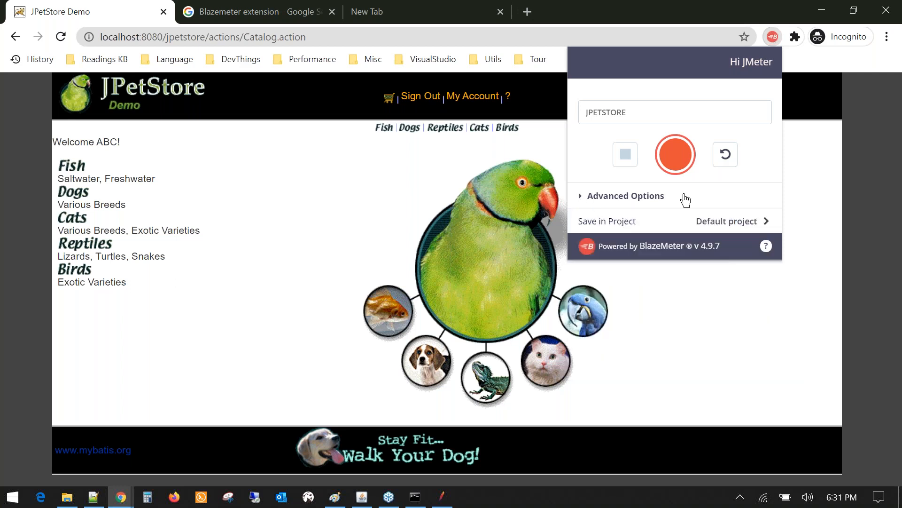
- Start recording and relabel the first step from Test to LaunchPage
{"action": "left_click", "coordinate": [675, 163]}
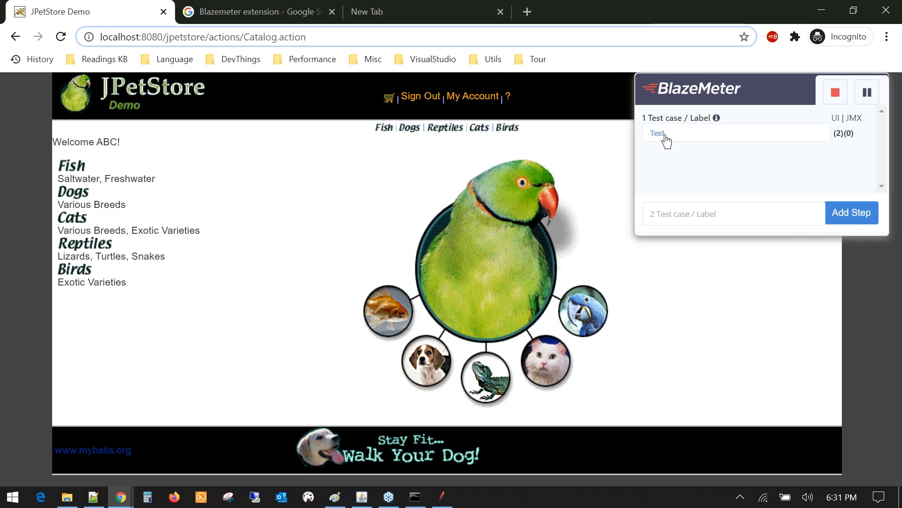
{"action": "double_click", "coordinate": [666, 136]}
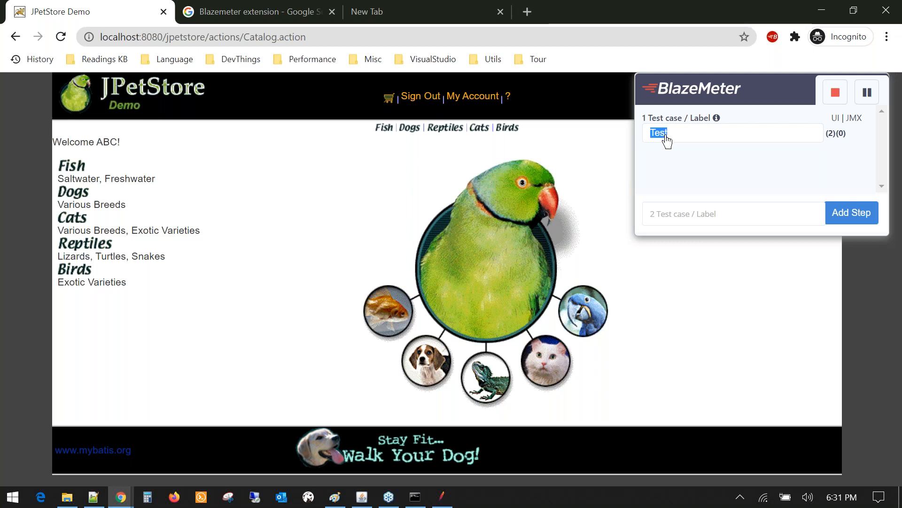
{"action": "type", "text": "LaunchPage"}
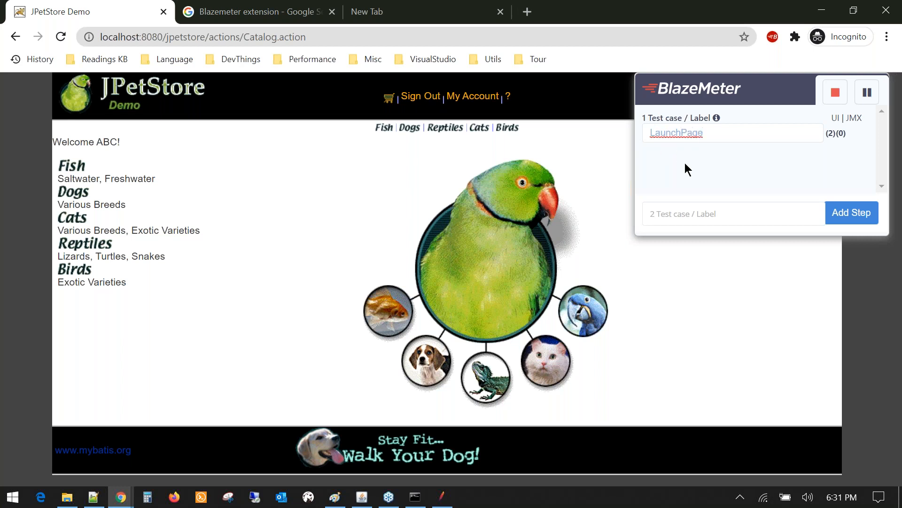
{"action": "key", "text": "Return"}
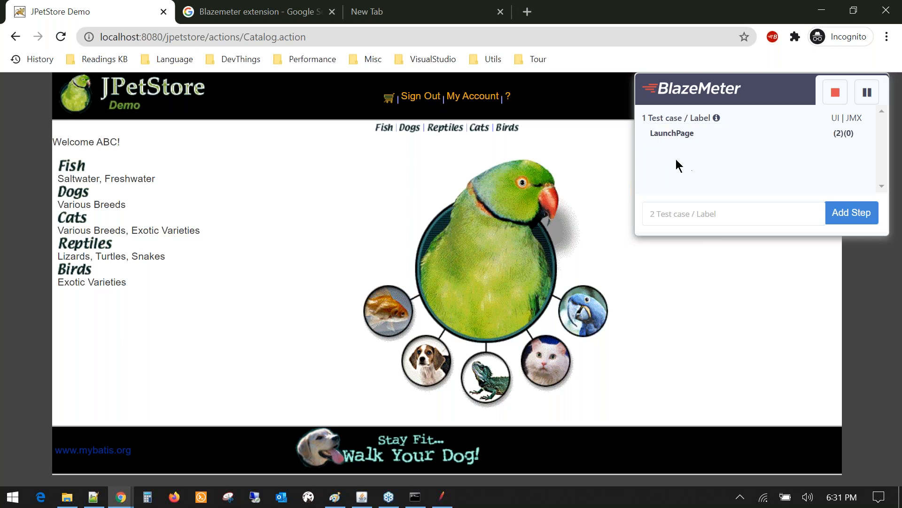
- Record a store page reload and a sign-out, then stop recording
{"action": "left_click", "coordinate": [61, 38]}
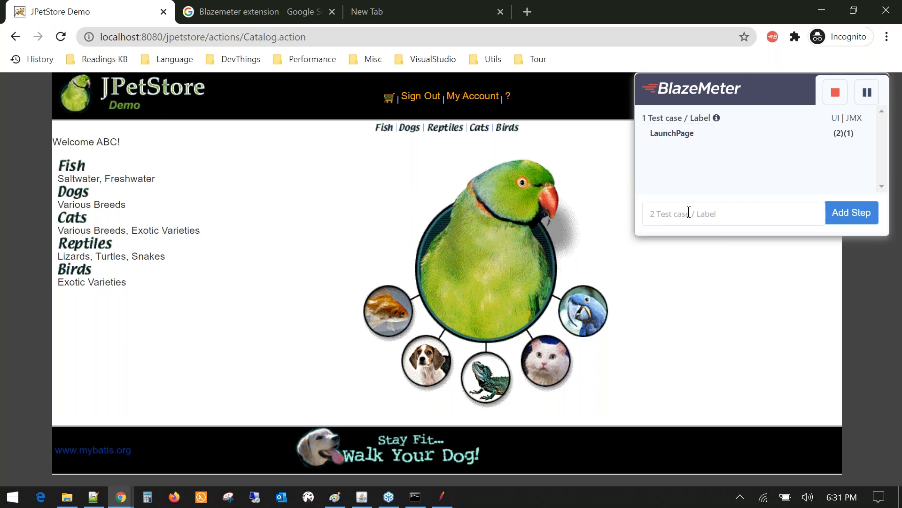
{"action": "left_click", "coordinate": [417, 99]}
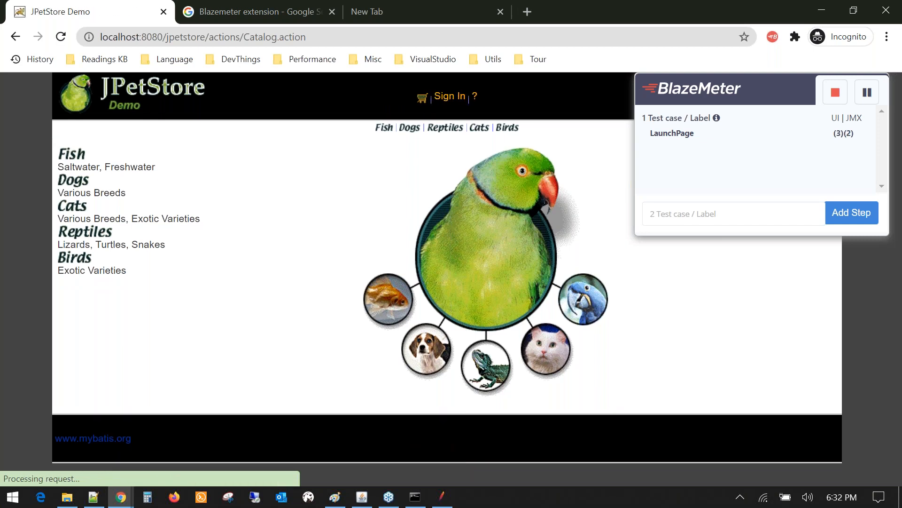
{"action": "left_click", "coordinate": [835, 93]}
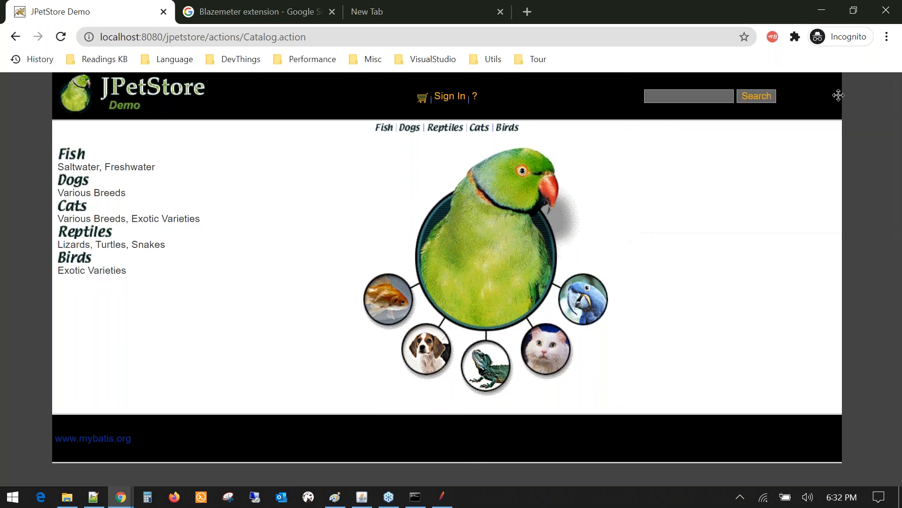
- Rename the recording to JPETSTORE_1 and start a new recording
{"action": "left_click", "coordinate": [765, 39]}
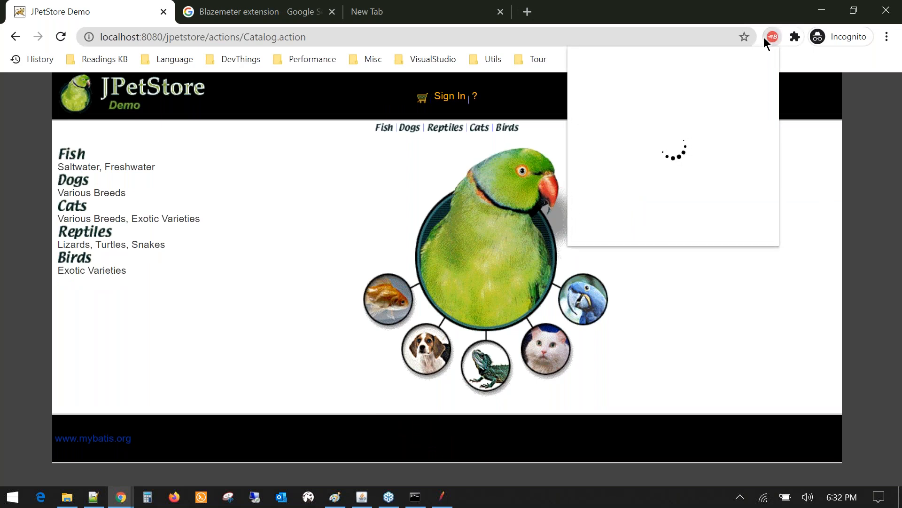
{"action": "left_click", "coordinate": [648, 115]}
{"action": "type", "text": "_1"}
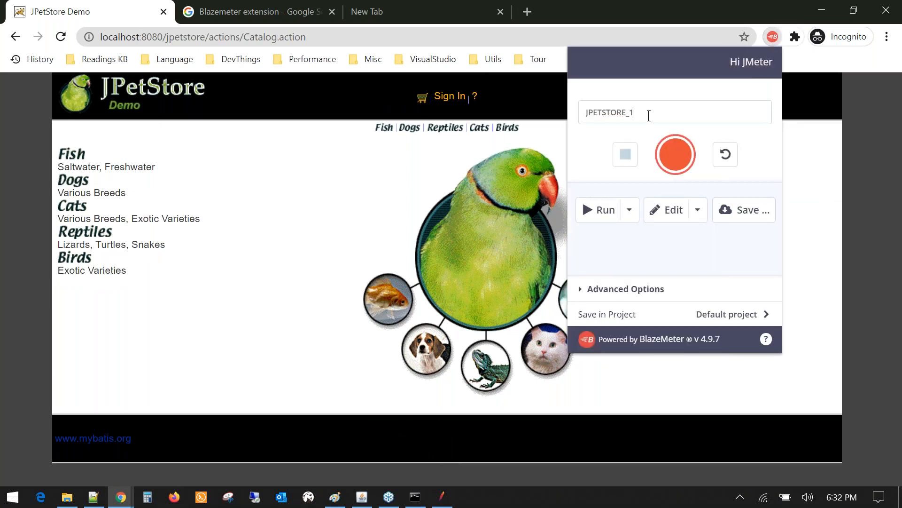
{"action": "left_click", "coordinate": [676, 157]}
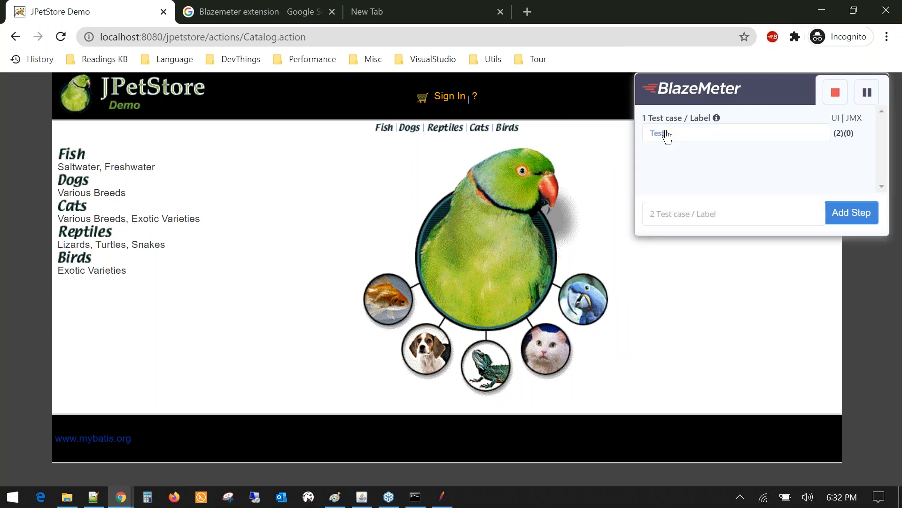
- Label the first step LaunchPage and record a reload of the store page
{"action": "key", "text": "BackSpace"}
{"action": "key", "text": "BackSpace"}
{"action": "key", "text": "BackSpace"}
{"action": "key", "text": "BackSpace"}
{"action": "type", "text": "LaunchPage"}
{"action": "key", "text": "Return"}
{"action": "left_click", "coordinate": [62, 38]}
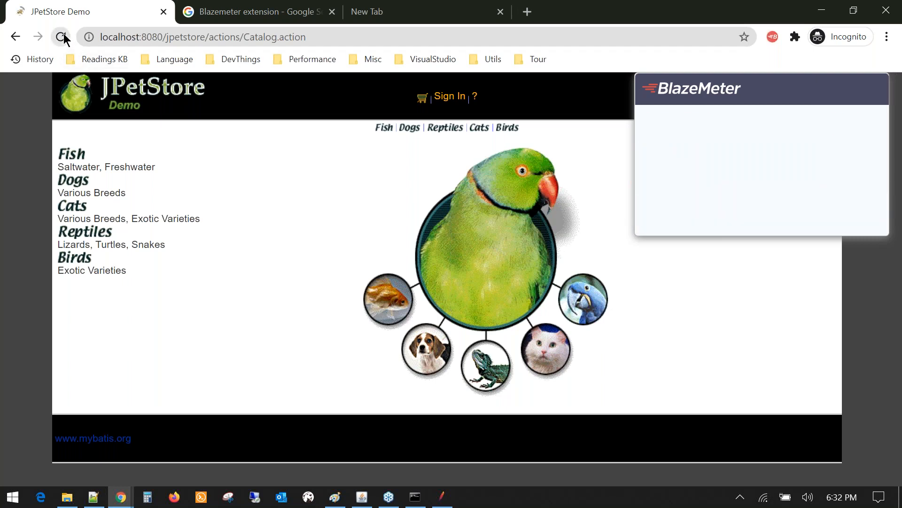
- Add a SignIn step and open the store's sign-in form
{"action": "left_click", "coordinate": [714, 214]}
{"action": "type", "text": "Lgo"}
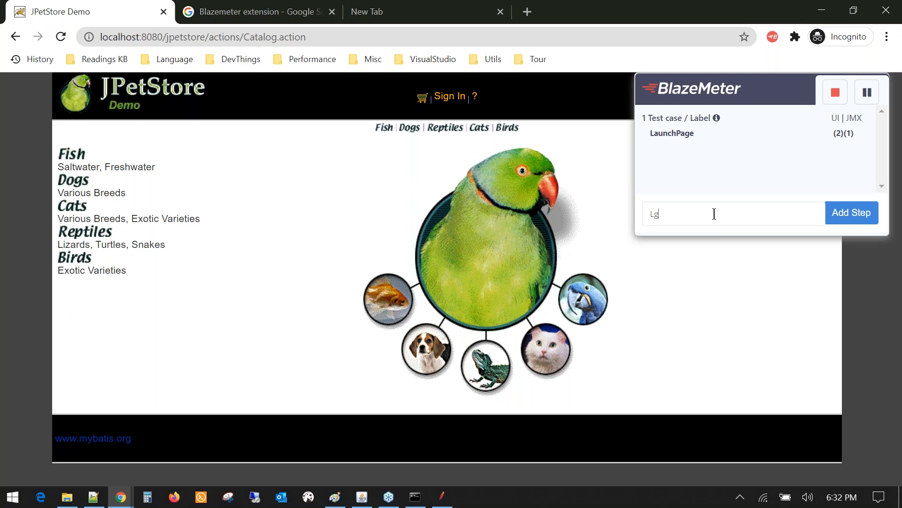
{"action": "key", "text": "BackSpace"}
{"action": "key", "text": "BackSpace"}
{"action": "type", "text": "ogIn"}
{"action": "key", "text": "BackSpace"}
{"action": "key", "text": "BackSpace"}
{"action": "key", "text": "BackSpace"}
{"action": "key", "text": "BackSpace"}
{"action": "key", "text": "BackSpace"}
{"action": "type", "text": "SignIn"}
{"action": "left_click", "coordinate": [836, 218]}
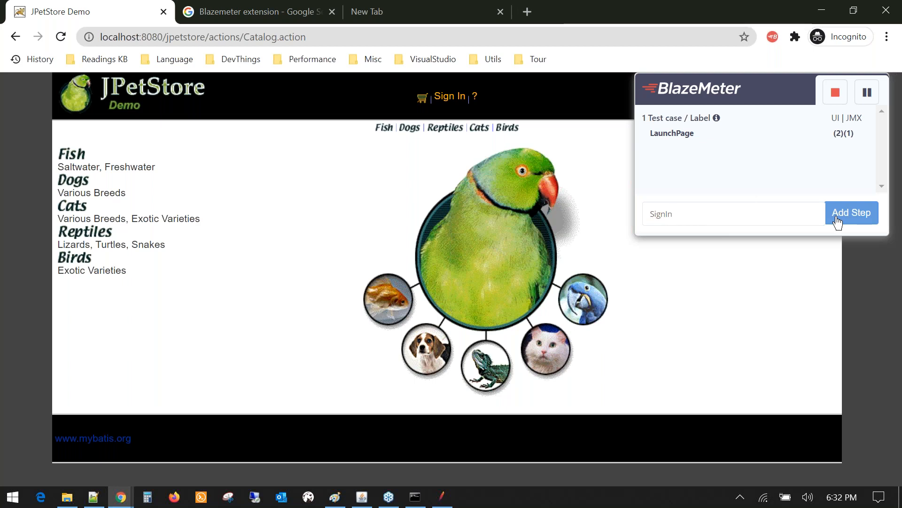
{"action": "left_click", "coordinate": [445, 97]}
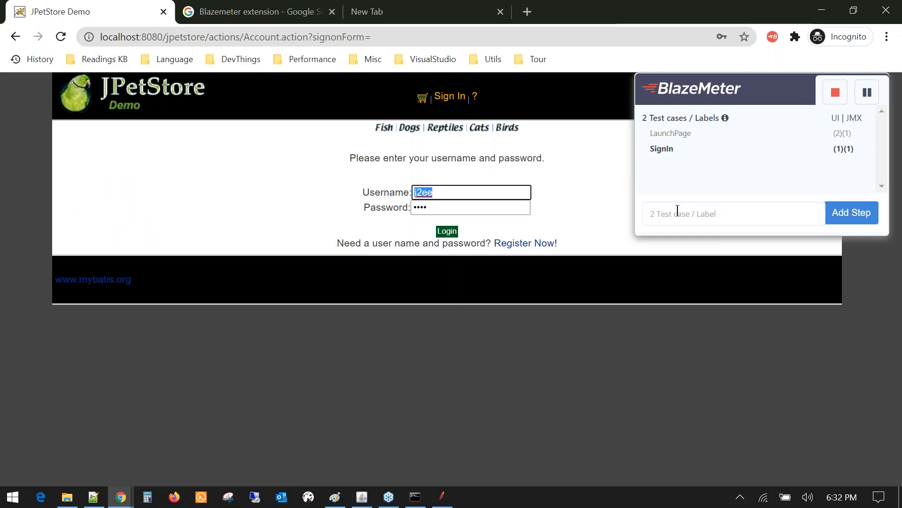
- Add a SignIn_Post step and submit the login form
{"action": "left_click", "coordinate": [677, 210]}
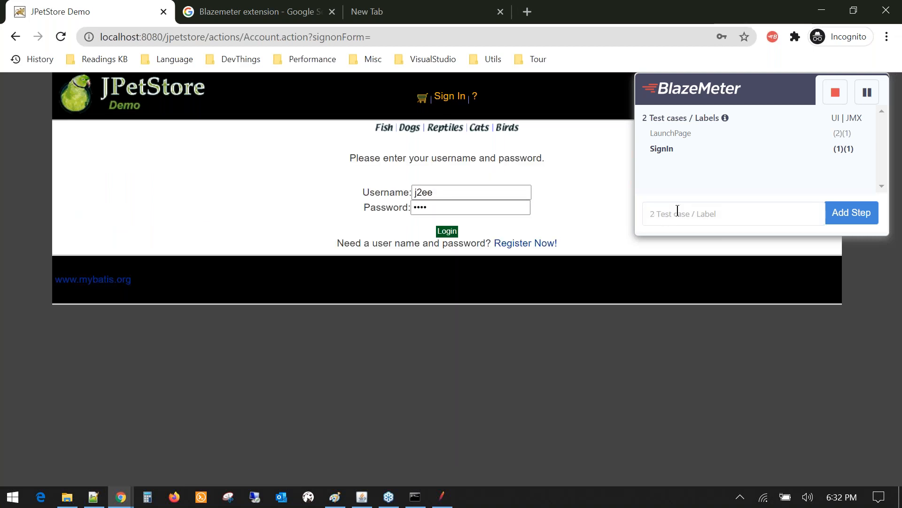
{"action": "type", "text": "SignIn_Post"}
{"action": "left_click", "coordinate": [836, 214]}
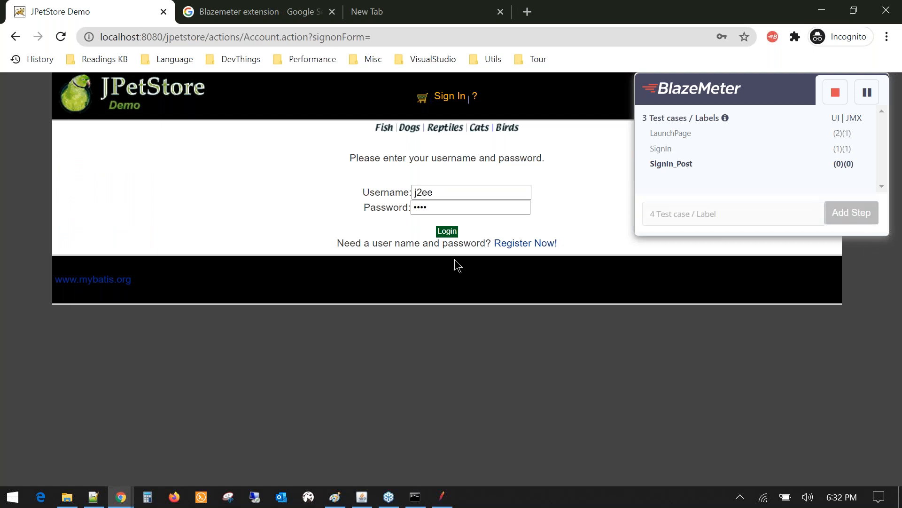
{"action": "left_click", "coordinate": [446, 238]}
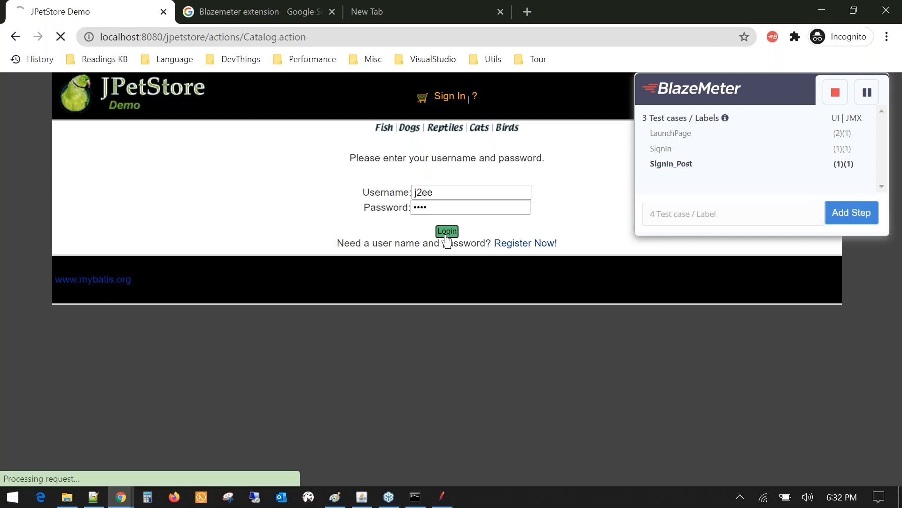
- Add a Click_Fish step and open the Fish category in the store
{"action": "left_click", "coordinate": [684, 212]}
{"action": "type", "text": "Cl"}
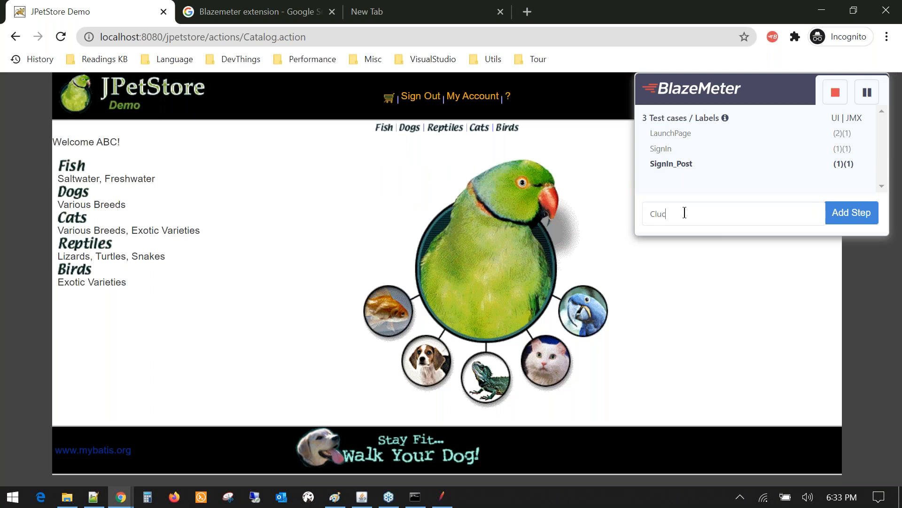
{"action": "type", "text": "ick_Fish"}
{"action": "left_click", "coordinate": [850, 220]}
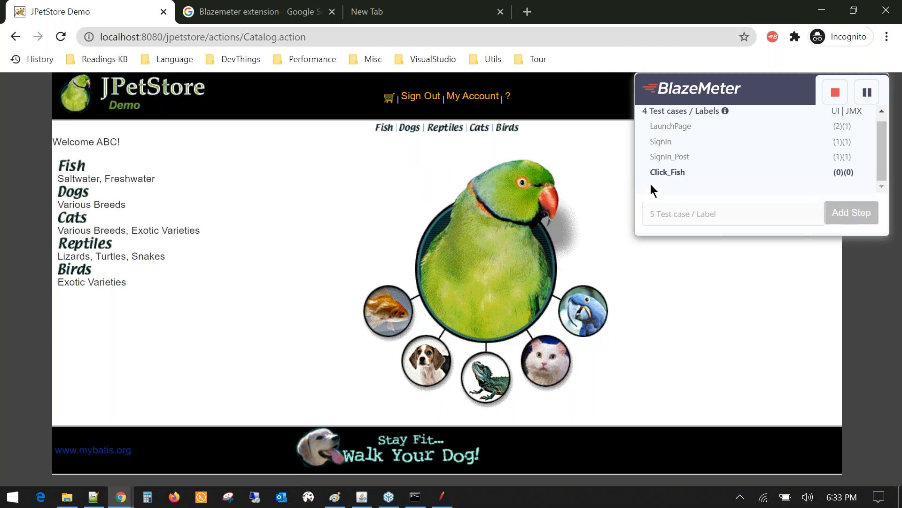
{"action": "left_click", "coordinate": [74, 169]}
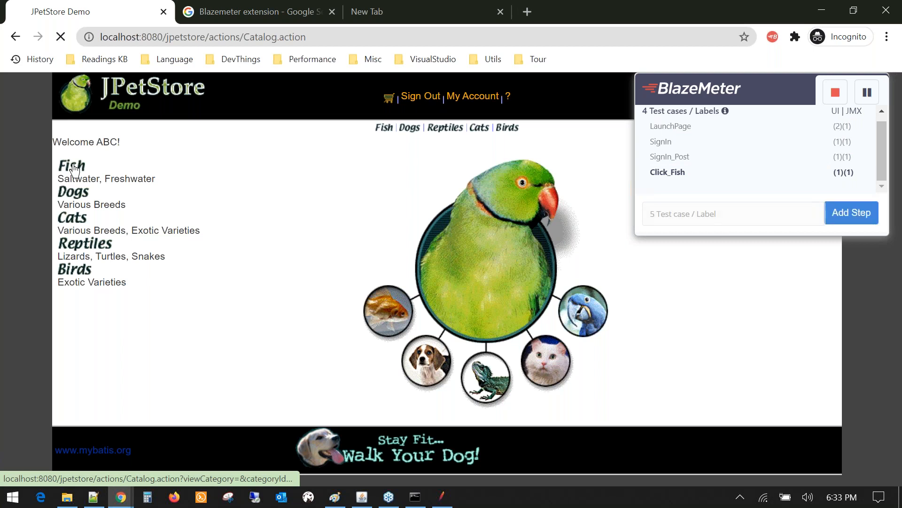
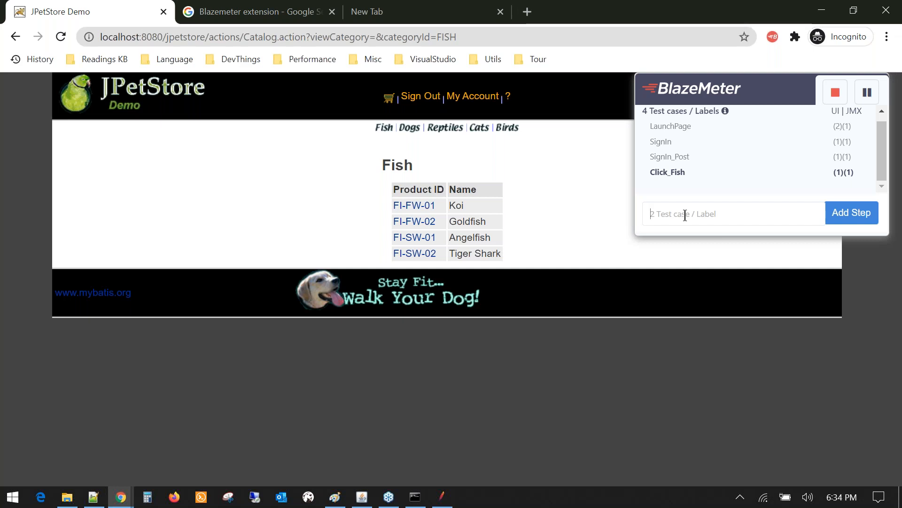
- Add a Select_Fish step and open the Goldfish product page (FI-FW-02)
{"action": "type", "text": "Select_Fish"}
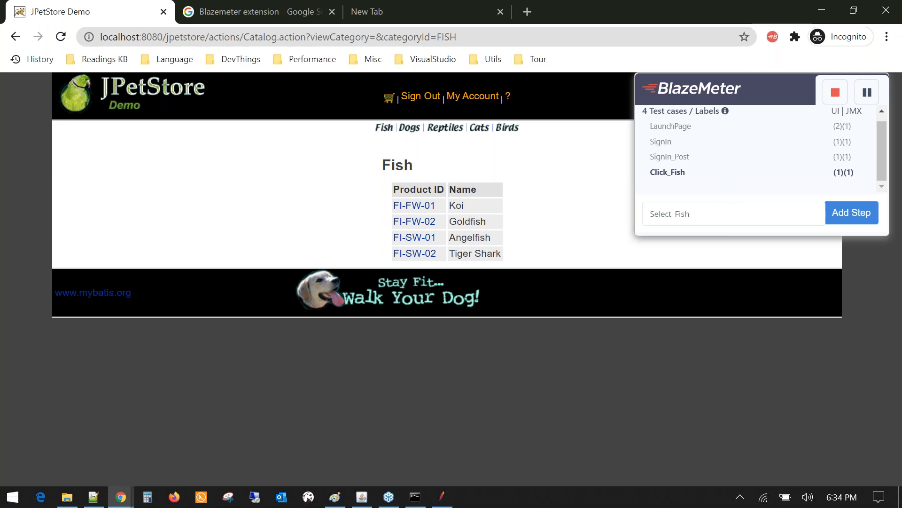
{"action": "left_click", "coordinate": [836, 214]}
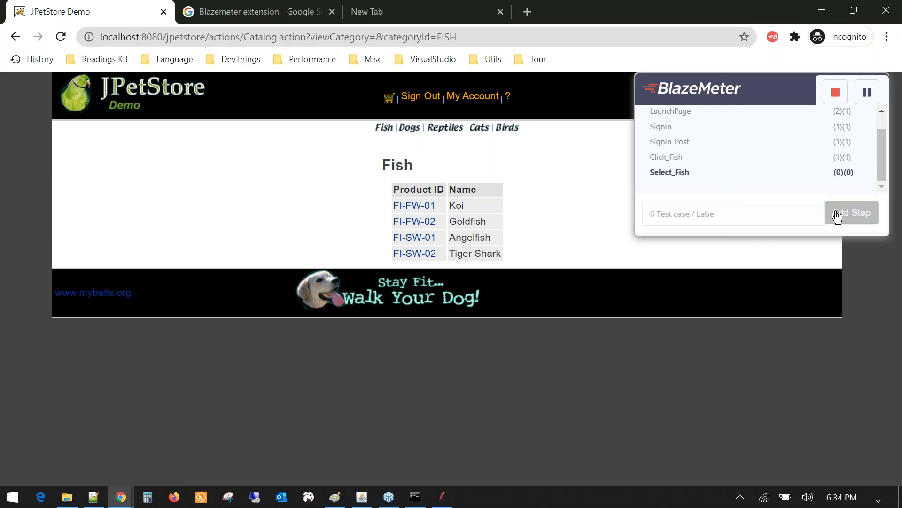
{"action": "left_click", "coordinate": [418, 227]}
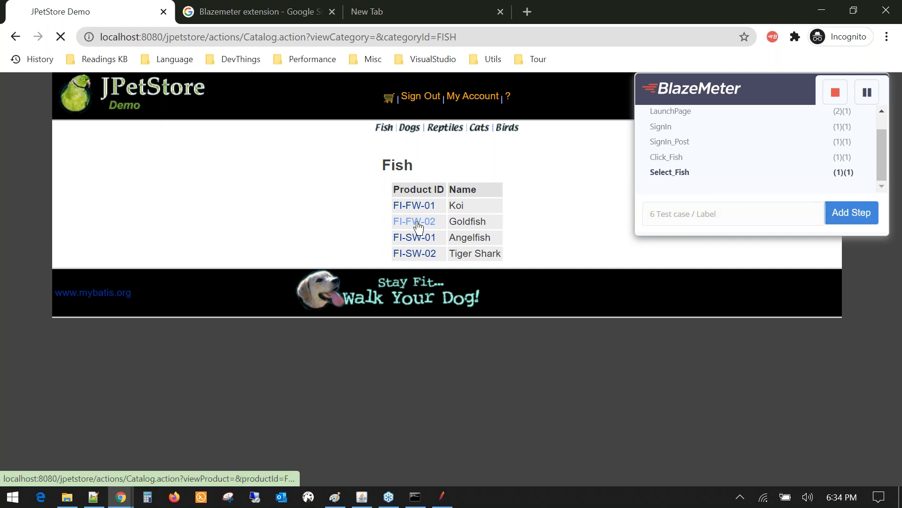
- Add an AddToCart step and put the Adult Male Goldfish (EST-20) in the cart
{"action": "left_click", "coordinate": [683, 216]}
{"action": "type", "text": "A"}
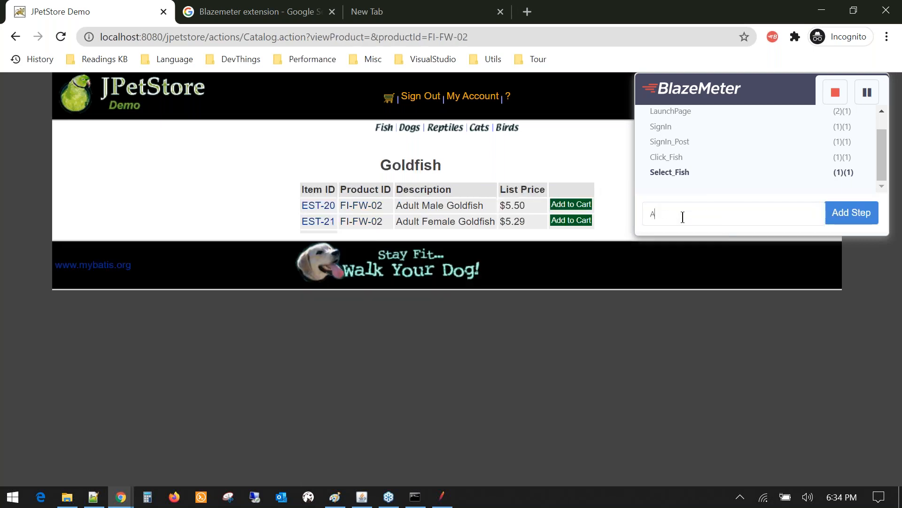
{"action": "type", "text": "ddToCart"}
{"action": "left_click", "coordinate": [846, 217]}
{"action": "left_click", "coordinate": [587, 210]}
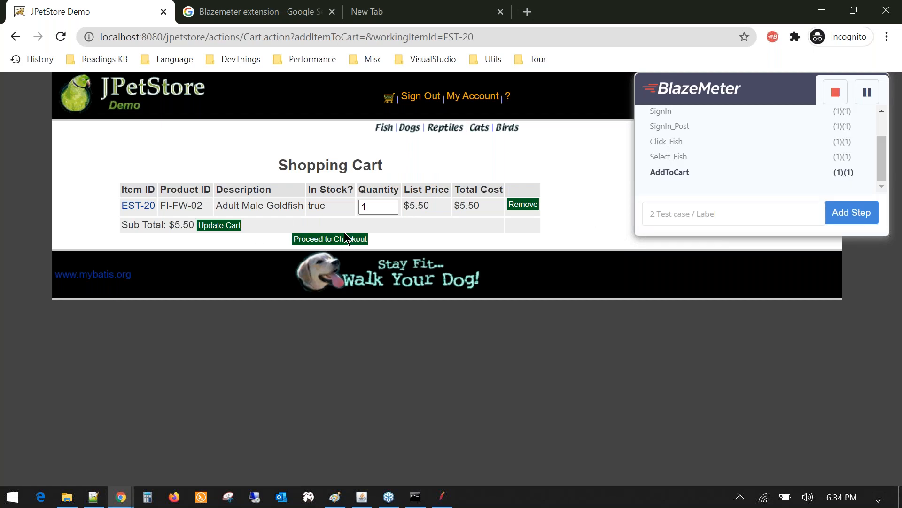
- Add a ProceedToCheckOut step
{"action": "left_click", "coordinate": [683, 215]}
{"action": "type", "text": "ProceedTo"}
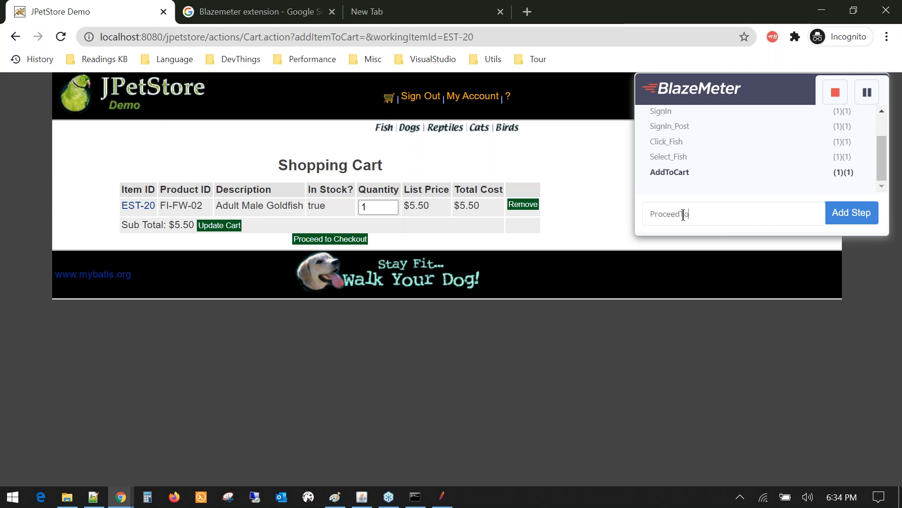
{"action": "type", "text": "CheckOut"}
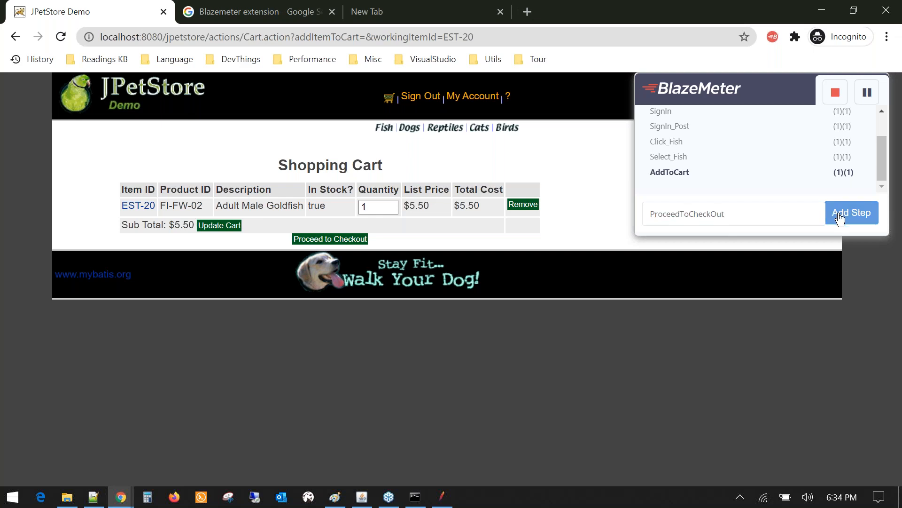
{"action": "left_click", "coordinate": [841, 217]}
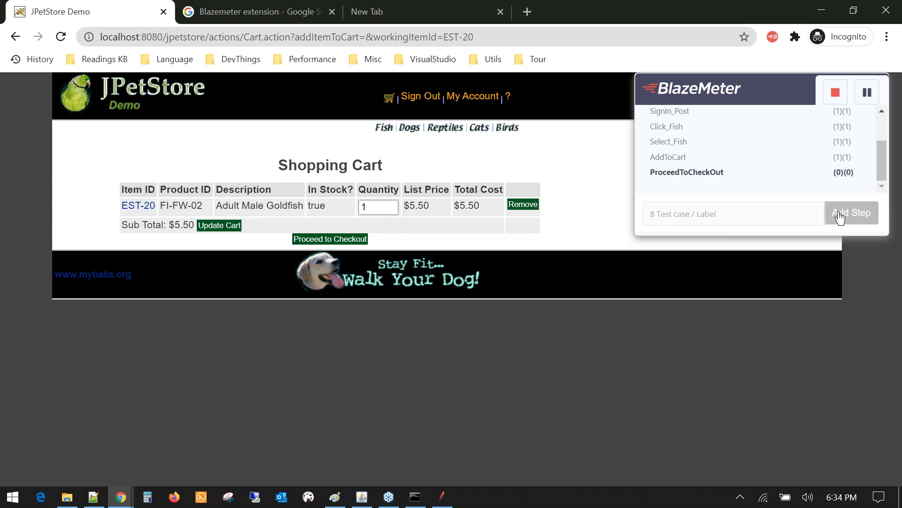
- Proceed to checkout, add a Payment_continue step, and continue past the payment details
{"action": "left_click", "coordinate": [324, 239]}
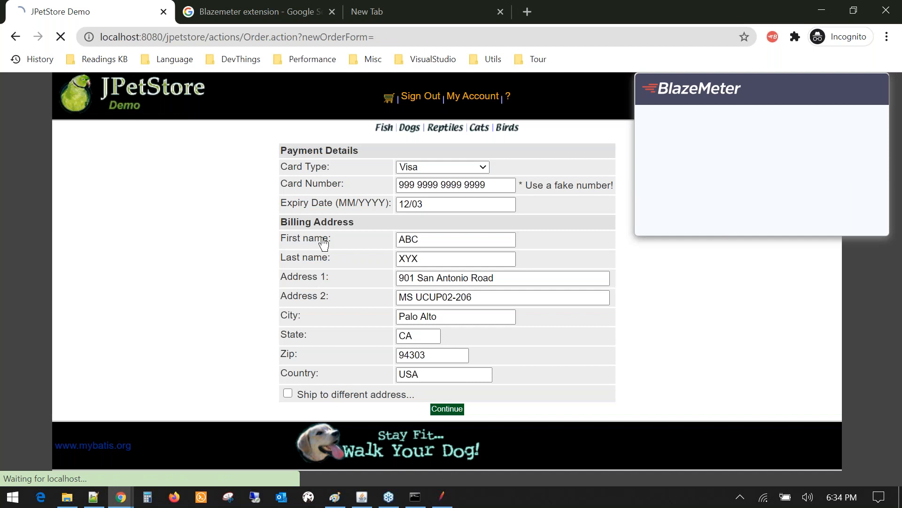
{"action": "left_click", "coordinate": [669, 211]}
{"action": "type", "text": "P"}
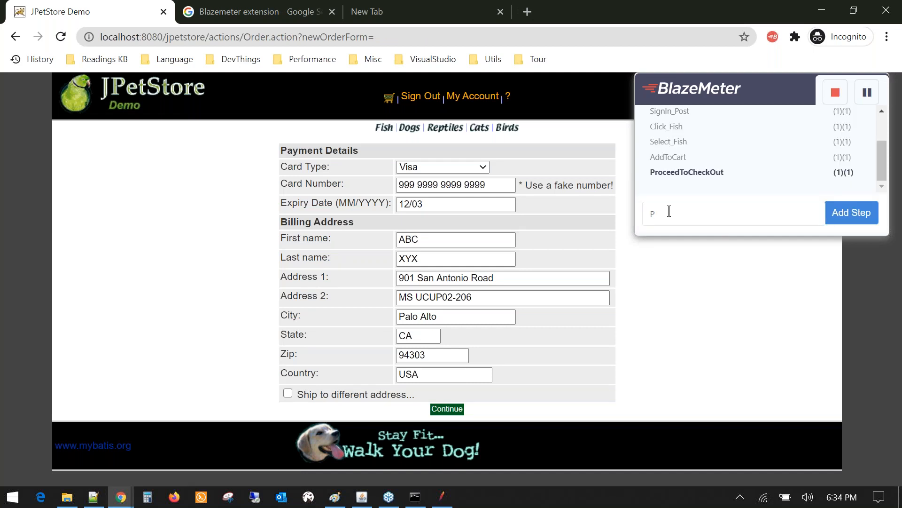
{"action": "type", "text": "ayment_continue"}
{"action": "left_click", "coordinate": [842, 219]}
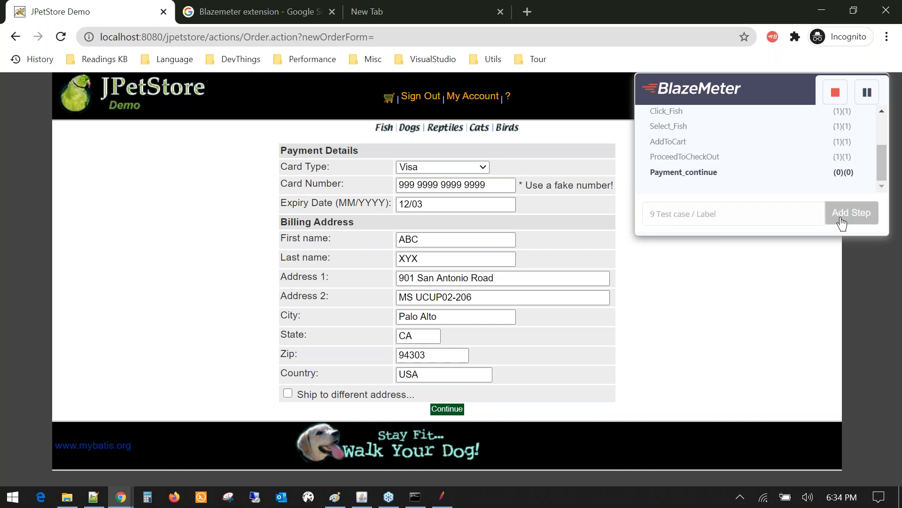
{"action": "left_click", "coordinate": [441, 410]}
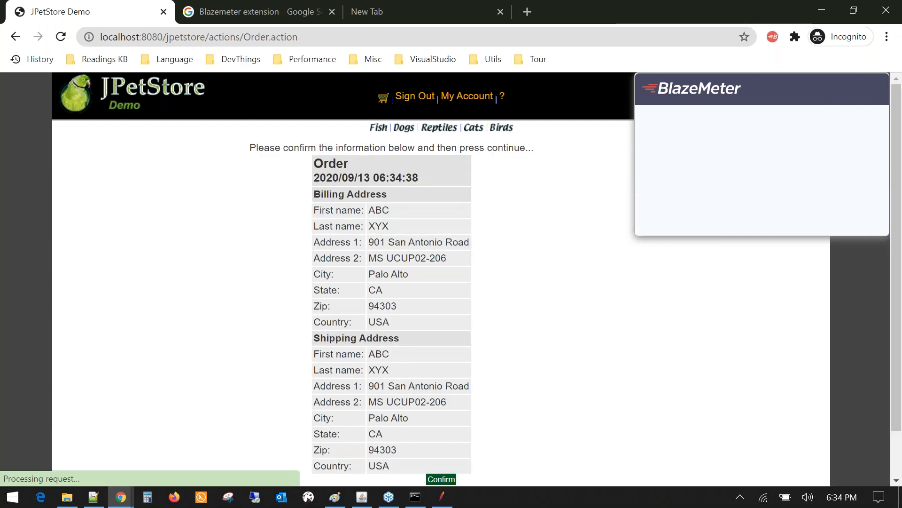
- Add an Order_confirm step and confirm the goldfish order
{"action": "scroll", "coordinate": [440, 292], "scroll_direction": "down", "scroll_amount": 1}
{"action": "left_click", "coordinate": [738, 213]}
{"action": "type", "text": "P"}
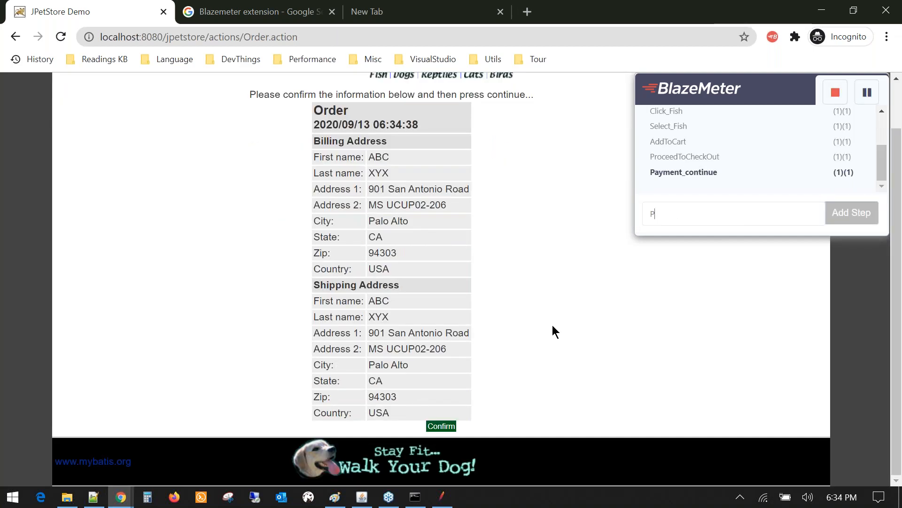
{"action": "type", "text": "ayment"}
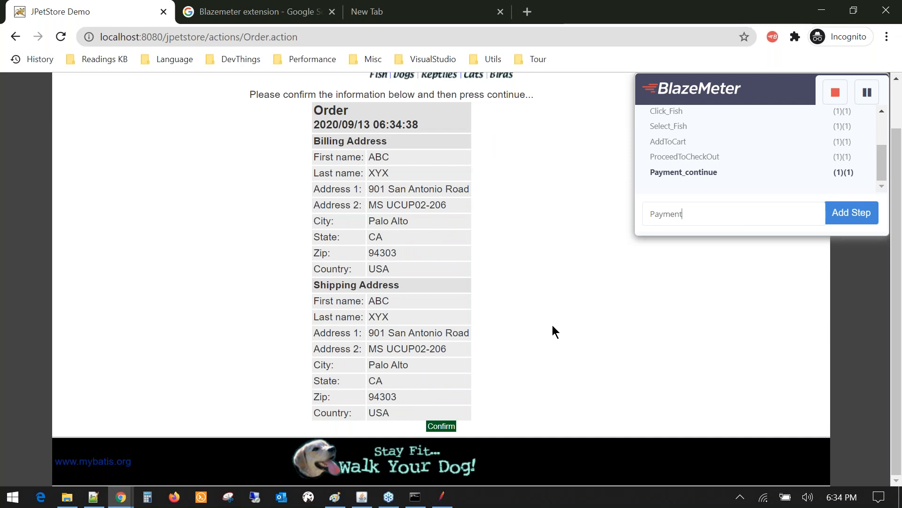
{"action": "key", "text": "BackSpace"}
{"action": "key", "text": "BackSpace"}
{"action": "key", "text": "BackSpace"}
{"action": "key", "text": "BackSpace"}
{"action": "key", "text": "BackSpace"}
{"action": "key", "text": "BackSpace"}
{"action": "key", "text": "BackSpace"}
{"action": "type", "text": "Order_confirm"}
{"action": "left_click", "coordinate": [849, 225]}
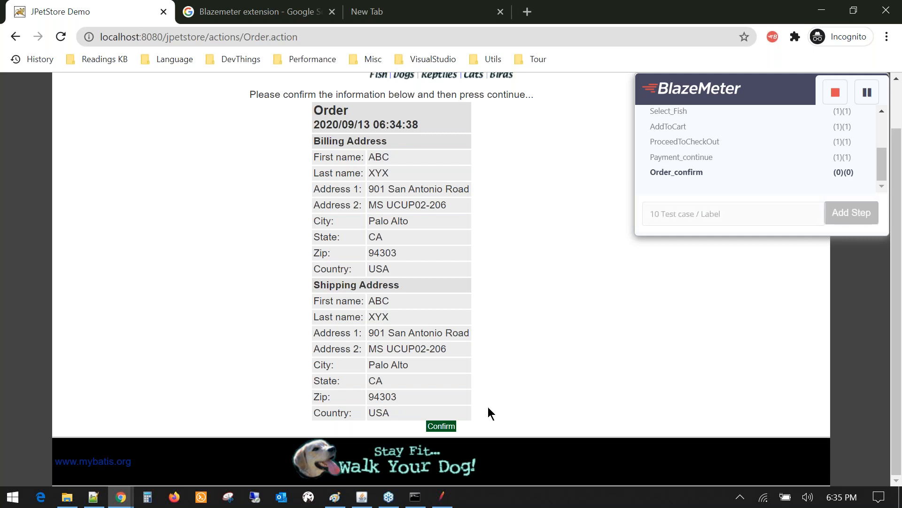
{"action": "left_click", "coordinate": [440, 430]}
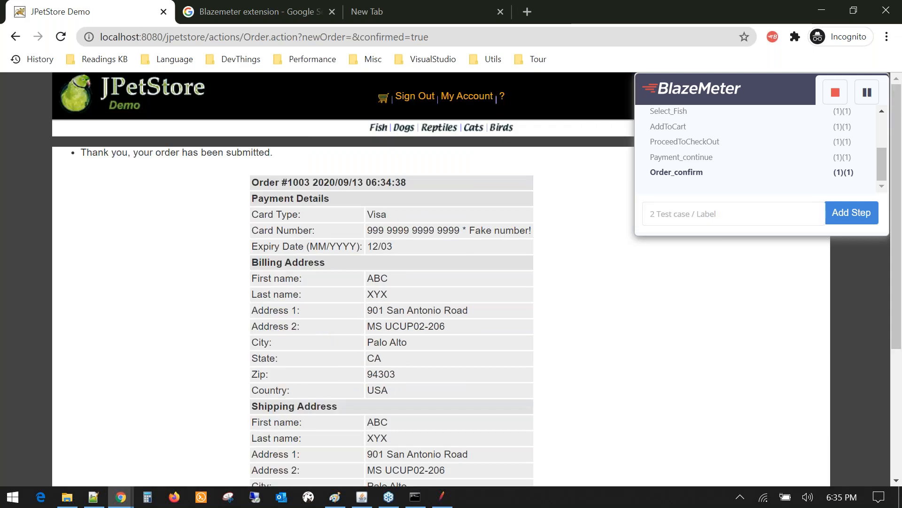
- Add a SingOut step and sign out of JPetStore
{"action": "left_click", "coordinate": [711, 216]}
{"action": "type", "text": "Sing"}
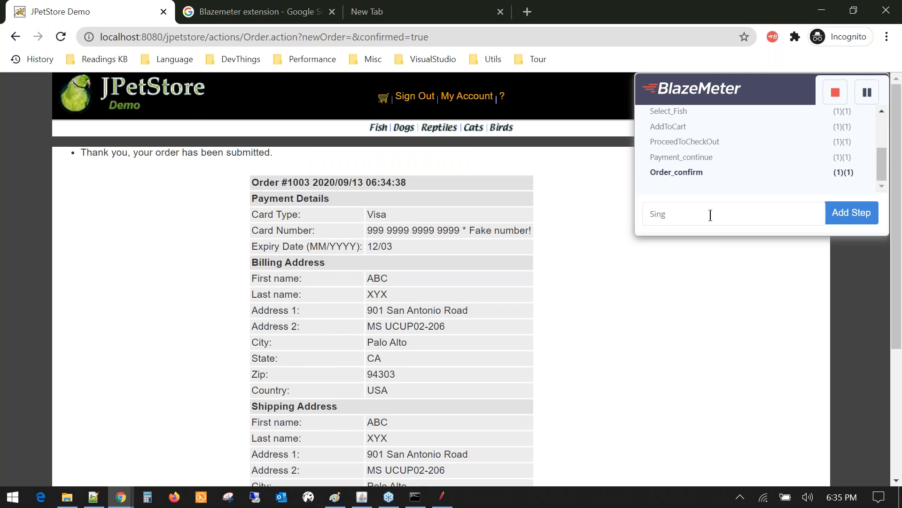
{"action": "type", "text": "Out"}
{"action": "left_click", "coordinate": [851, 217]}
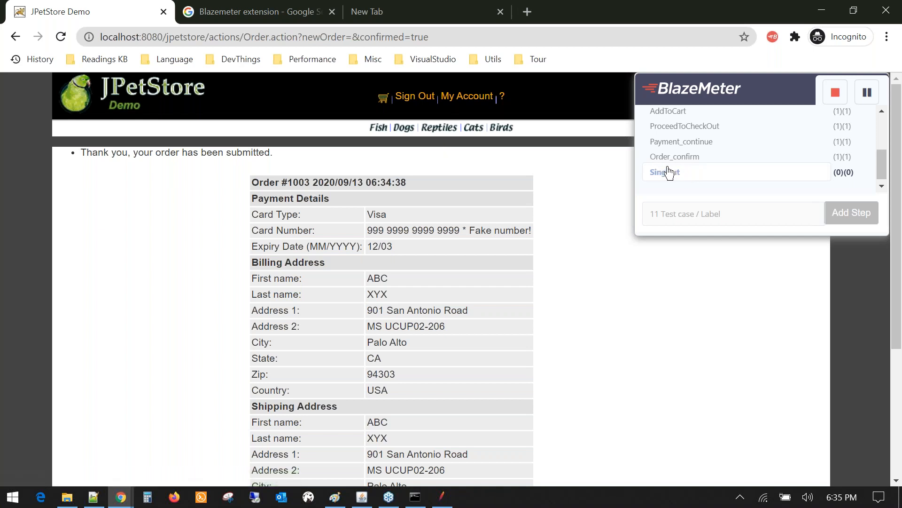
{"action": "left_click", "coordinate": [424, 101]}
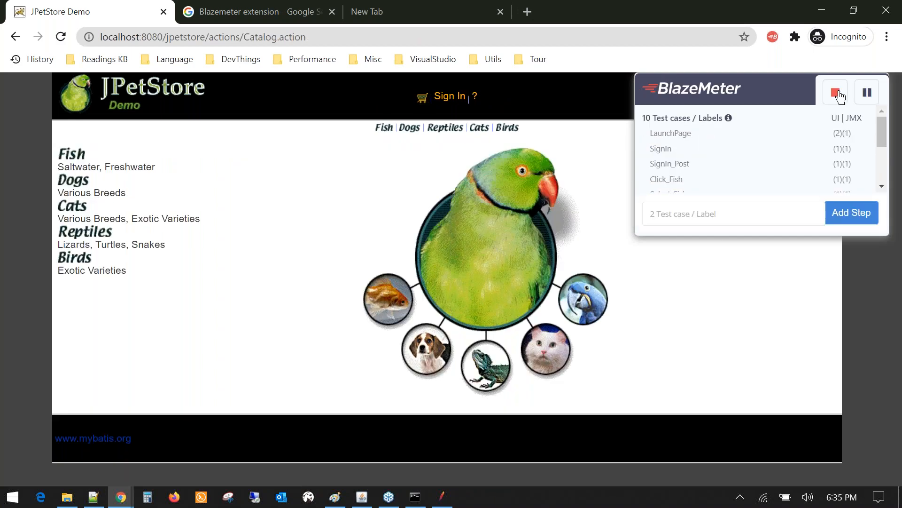
- Stop the recording and export it as a JMeter JMX script, Jpetstore_1.jmx
{"action": "left_click", "coordinate": [836, 95]}
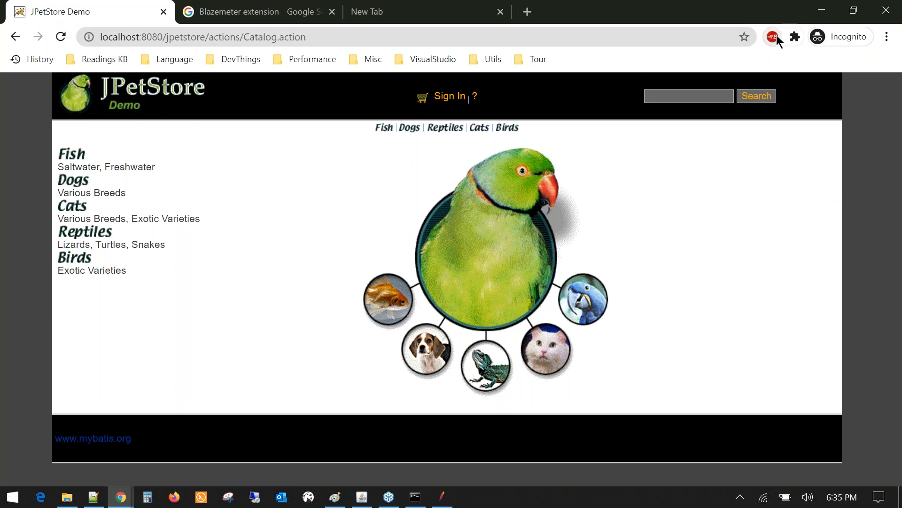
{"action": "left_click", "coordinate": [773, 37]}
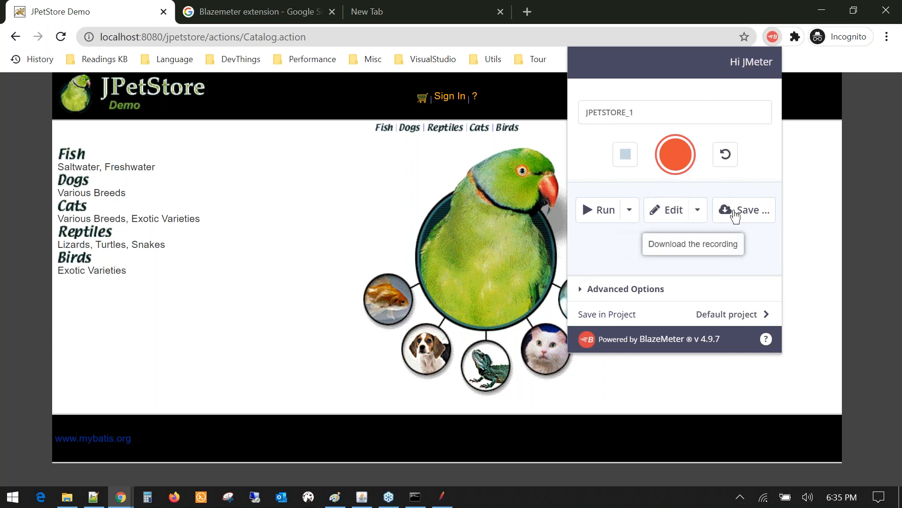
{"action": "left_click", "coordinate": [736, 211]}
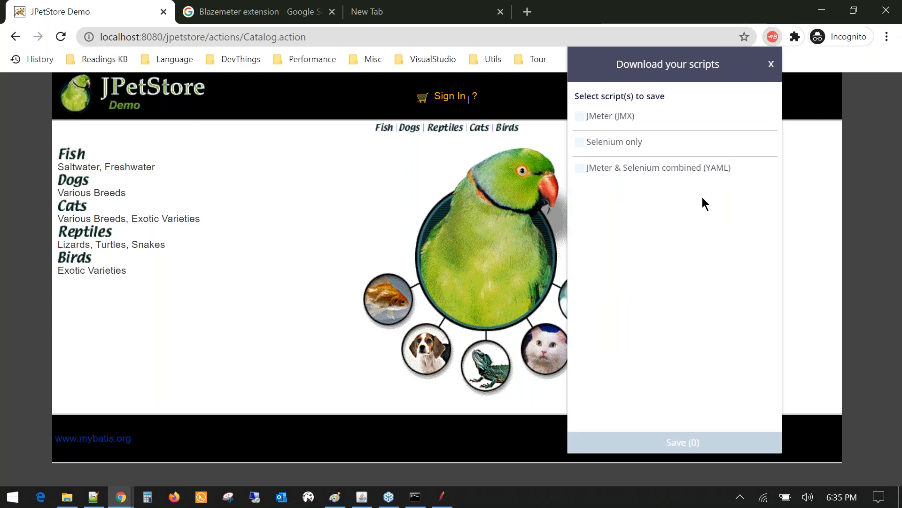
{"action": "left_click", "coordinate": [580, 117]}
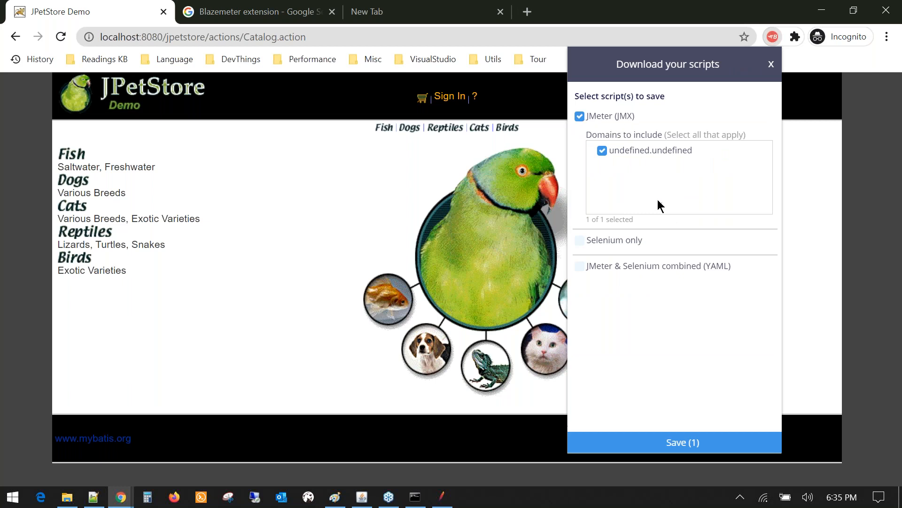
{"action": "left_click", "coordinate": [692, 447]}
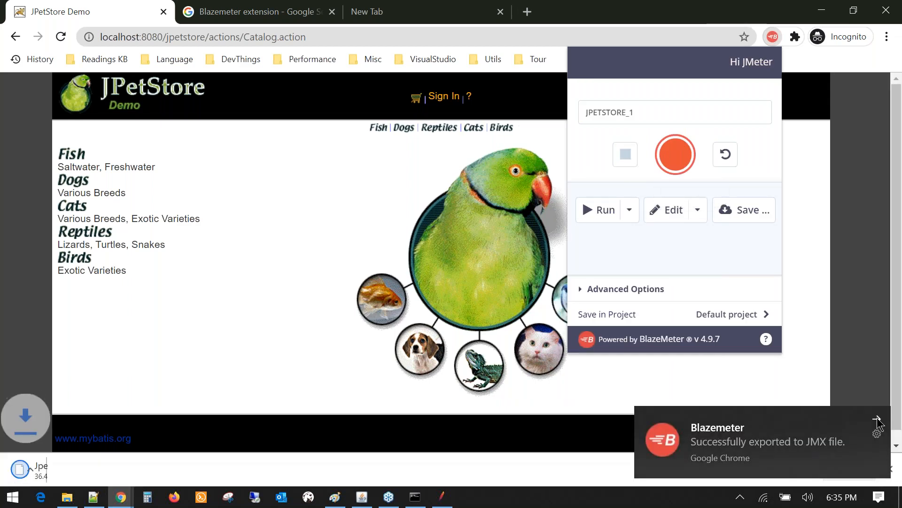
{"action": "left_click", "coordinate": [877, 418]}
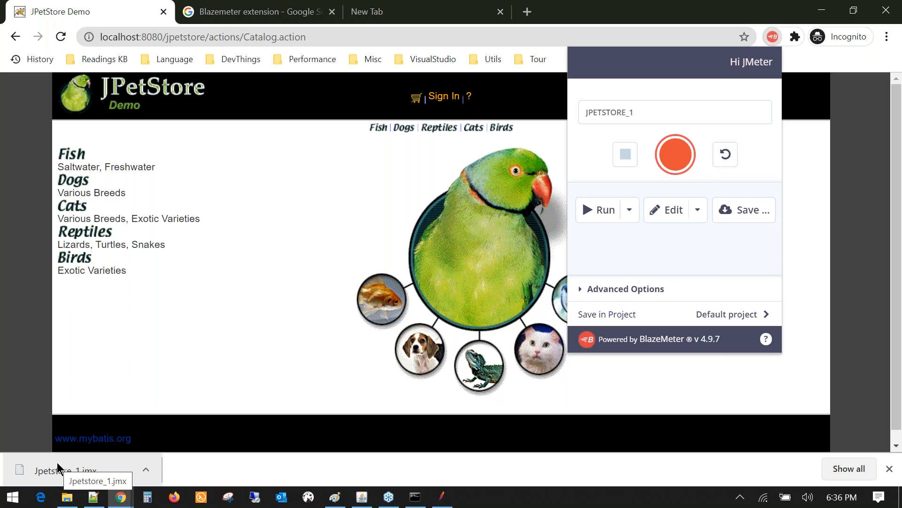
{"action": "left_click", "coordinate": [342, 501]}
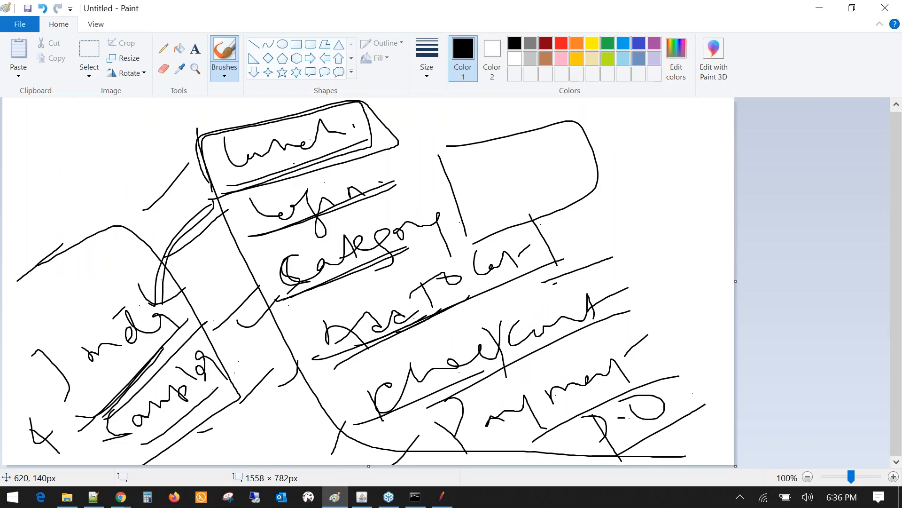
{"action": "key", "text": "alt+Tab"}
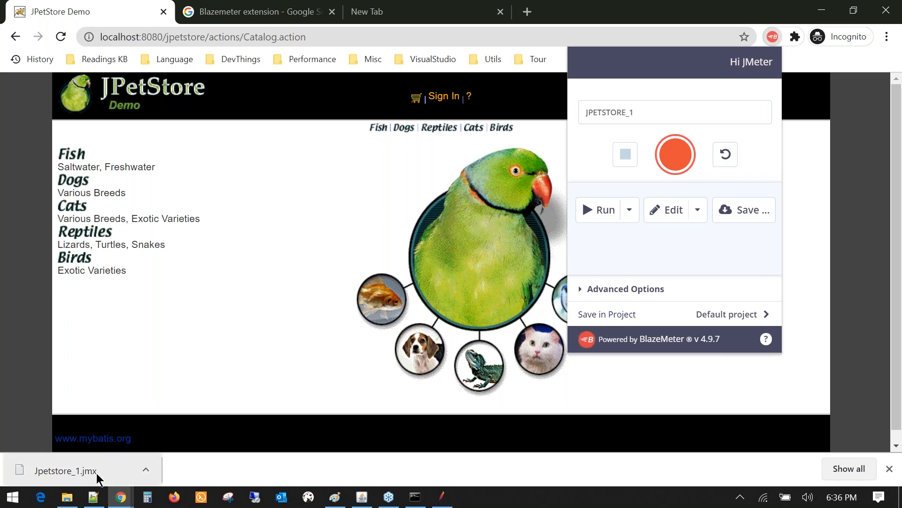
- Drag Jpetstore_1.jmx from Downloads into JMeter, discarding the unsaved Demo_day1 plan
{"action": "mouse_move", "coordinate": [444, 501]}
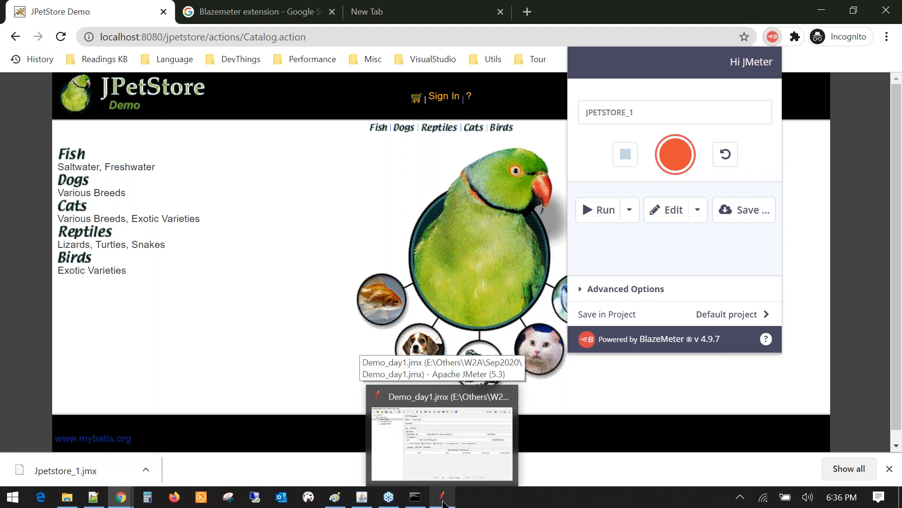
{"action": "left_click", "coordinate": [444, 501]}
{"action": "left_click", "coordinate": [9, 24]}
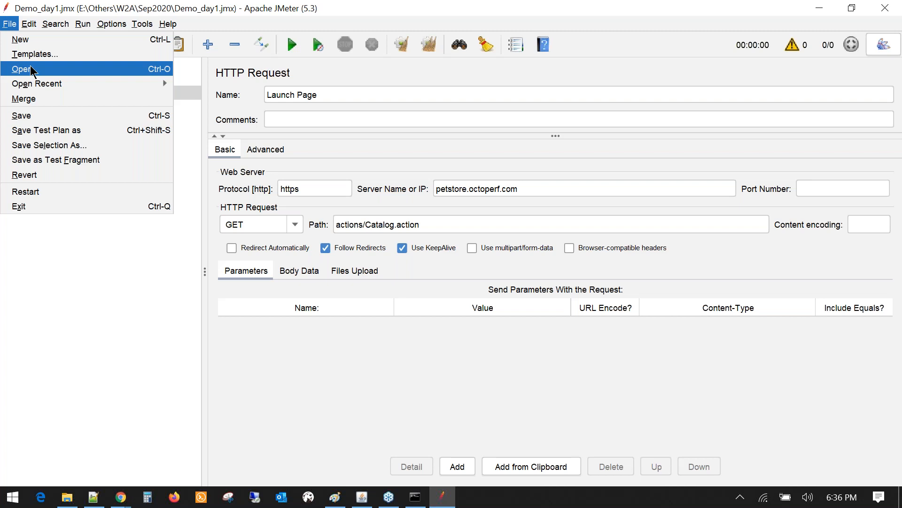
{"action": "left_click", "coordinate": [336, 16]}
{"action": "double_click", "coordinate": [337, 11]}
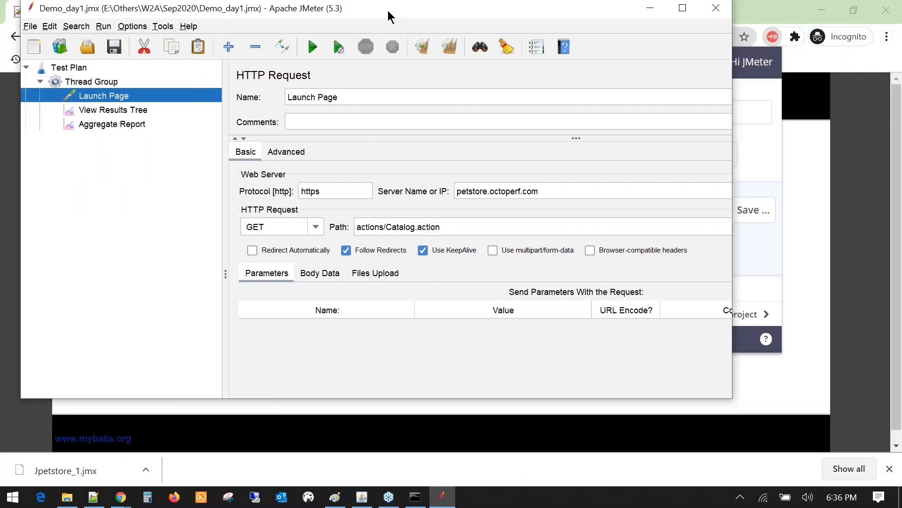
{"action": "left_click_drag", "start_coordinate": [388, 10], "coordinate": [588, 31]}
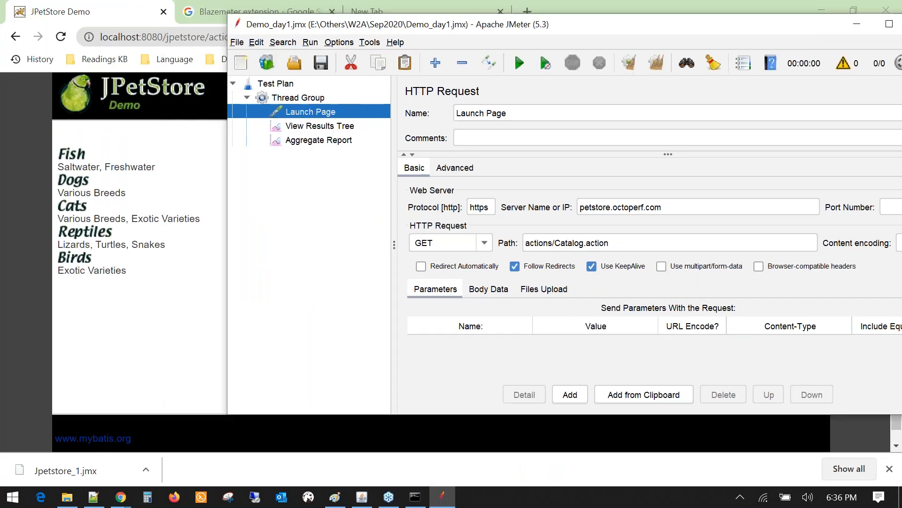
{"action": "left_click_drag", "start_coordinate": [66, 470], "coordinate": [294, 175]}
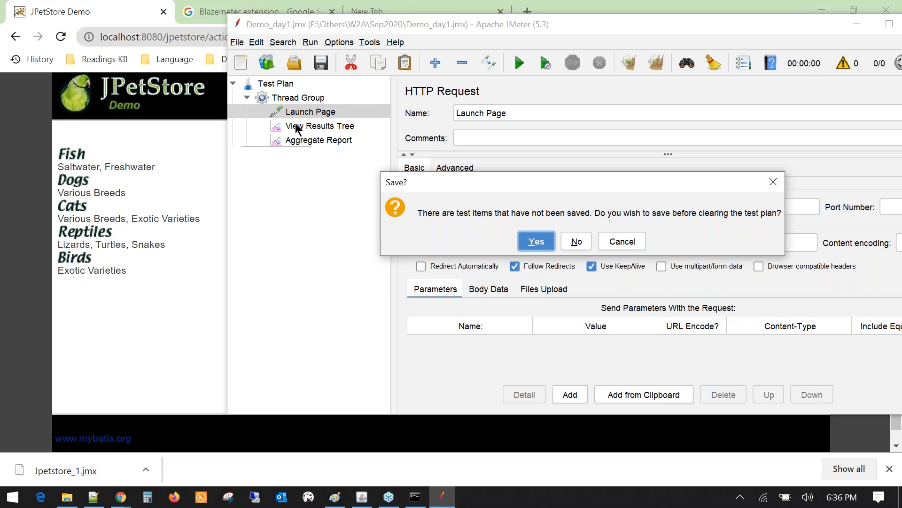
{"action": "left_click", "coordinate": [577, 242]}
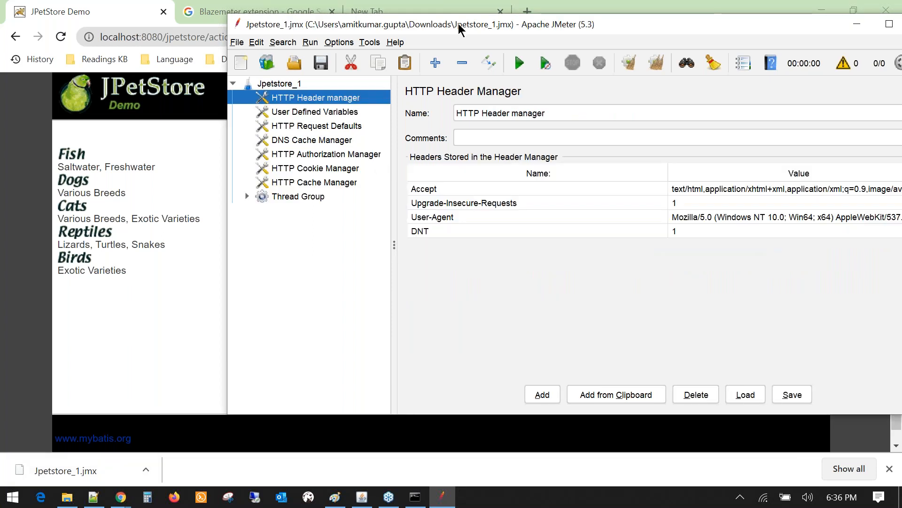
- Maximize JMeter and read the test plan's name and BlazeMeter converter comment
{"action": "double_click", "coordinate": [458, 23]}
{"action": "left_click", "coordinate": [47, 67]}
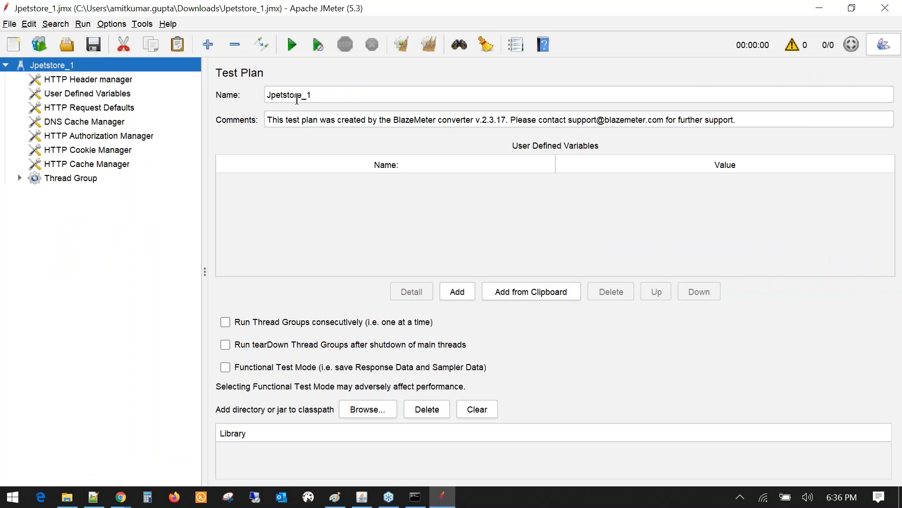
{"action": "left_click_drag", "start_coordinate": [317, 94], "coordinate": [270, 92]}
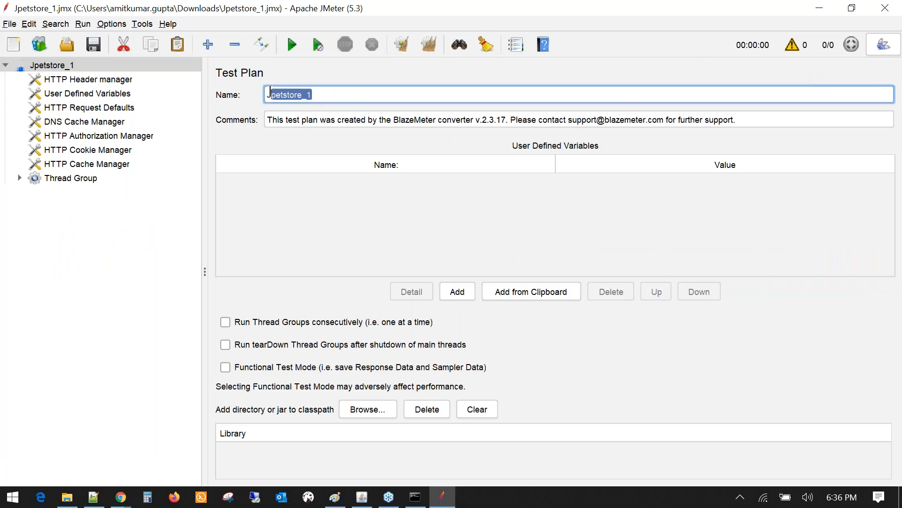
{"action": "triple_click", "coordinate": [307, 120]}
{"action": "left_click", "coordinate": [399, 121]}
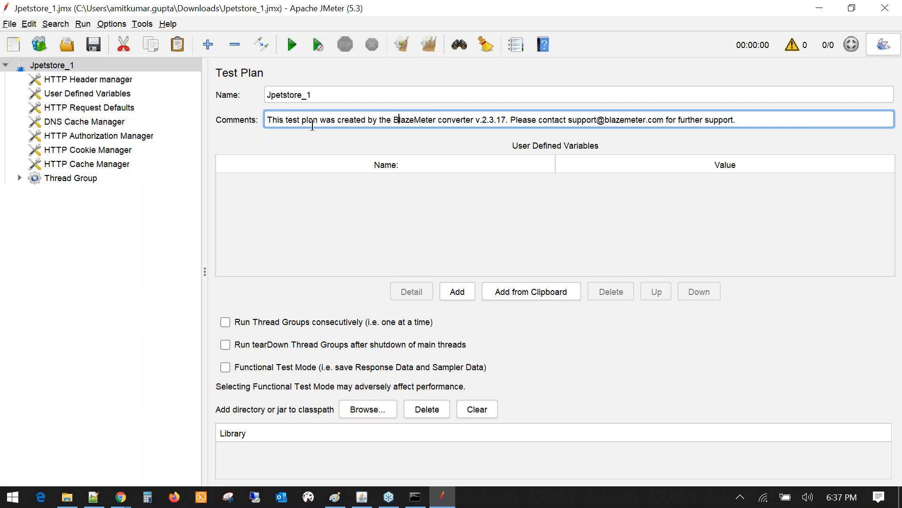
{"action": "left_click_drag", "start_coordinate": [401, 121], "coordinate": [471, 121]}
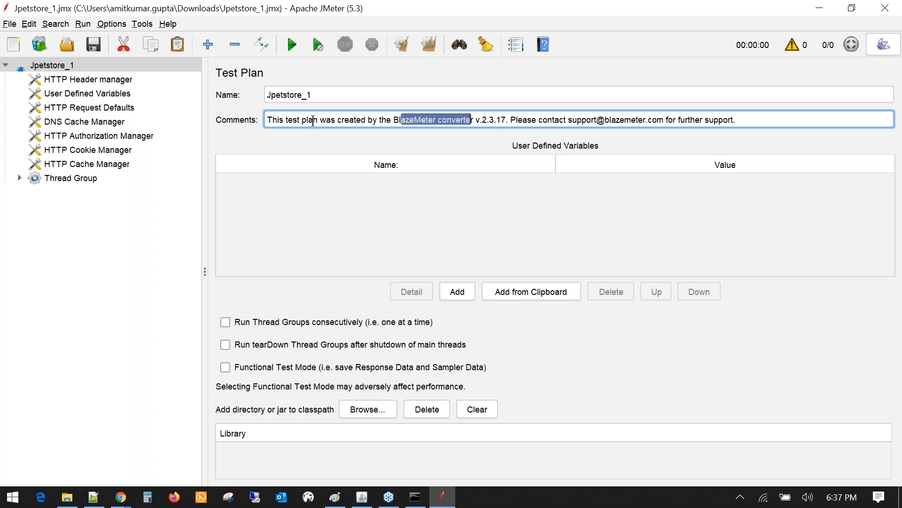
- Review the Header, User Defined Variables, Request Defaults, Cookie and Cache Manager elements
{"action": "left_click", "coordinate": [61, 179]}
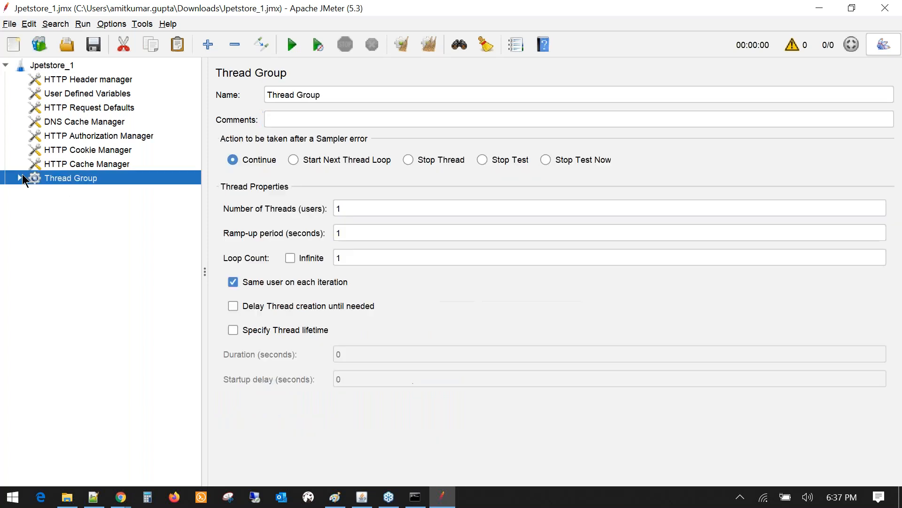
{"action": "left_click", "coordinate": [71, 82]}
{"action": "left_click", "coordinate": [73, 96]}
{"action": "left_click", "coordinate": [81, 106]}
{"action": "key", "text": "Up"}
{"action": "key", "text": "Down"}
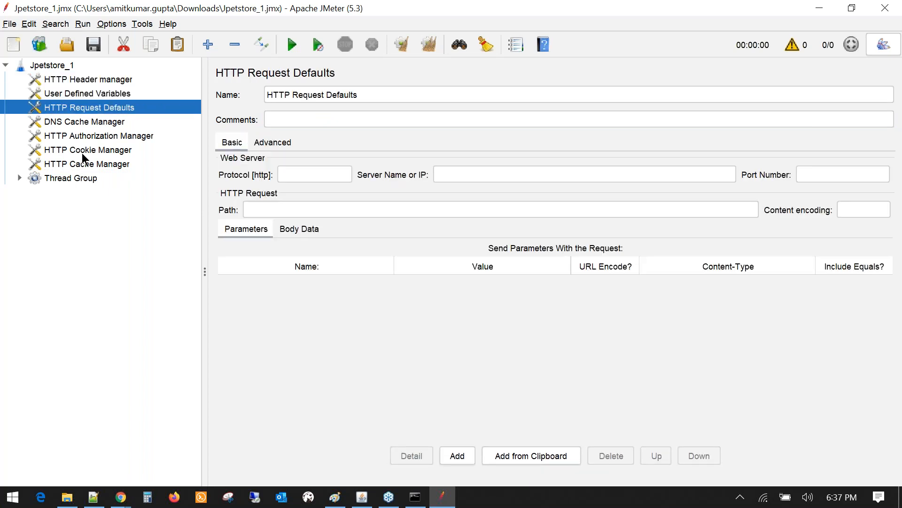
{"action": "left_click", "coordinate": [82, 151]}
{"action": "left_click", "coordinate": [70, 164]}
{"action": "left_click", "coordinate": [51, 183]}
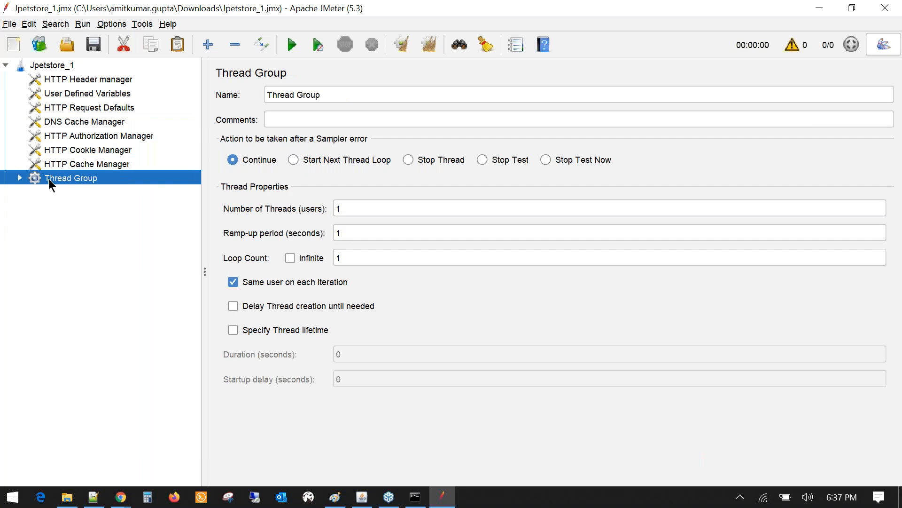
- Expand the Thread Group and inspect the LaunchPage Catalog.action and SignIn Account.action requests
{"action": "left_click", "coordinate": [19, 178]}
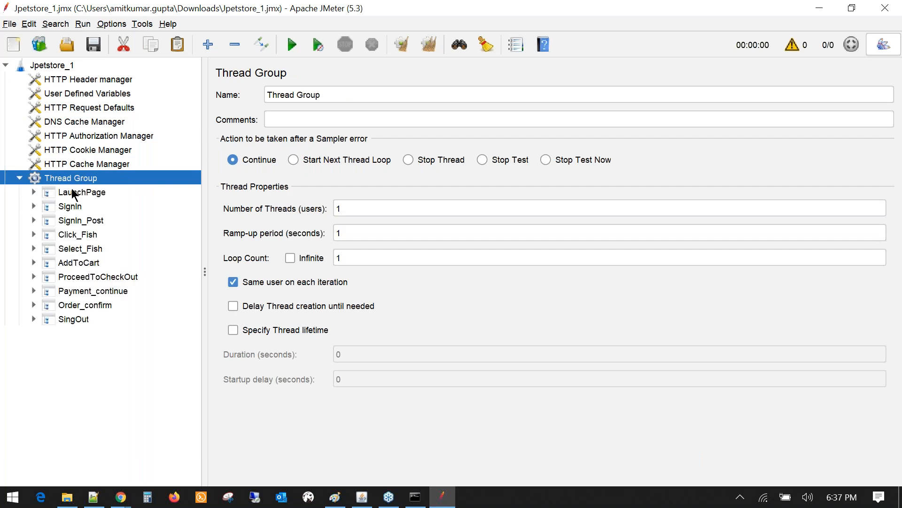
{"action": "left_click", "coordinate": [74, 194]}
{"action": "left_click", "coordinate": [33, 191]}
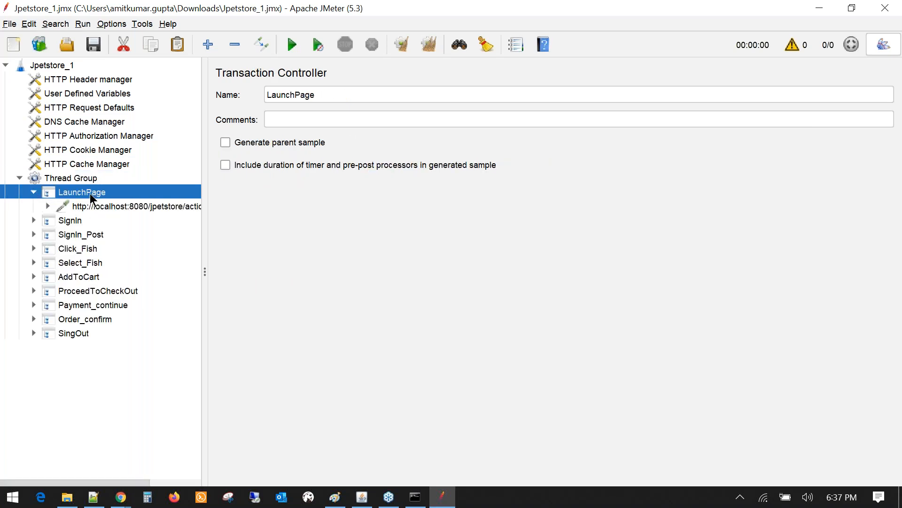
{"action": "left_click", "coordinate": [101, 206]}
{"action": "left_click_drag", "start_coordinate": [476, 227], "coordinate": [125, 262]}
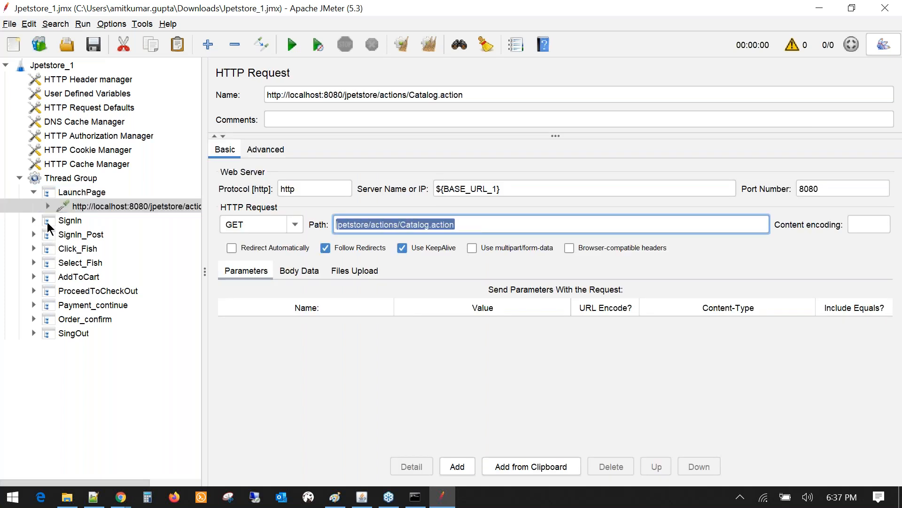
{"action": "double_click", "coordinate": [47, 222]}
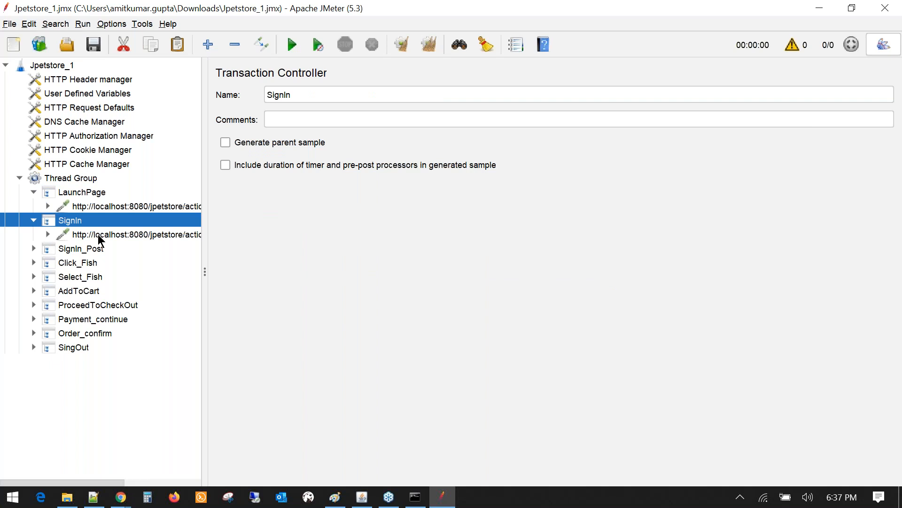
{"action": "left_click", "coordinate": [97, 234]}
{"action": "left_click", "coordinate": [470, 224]}
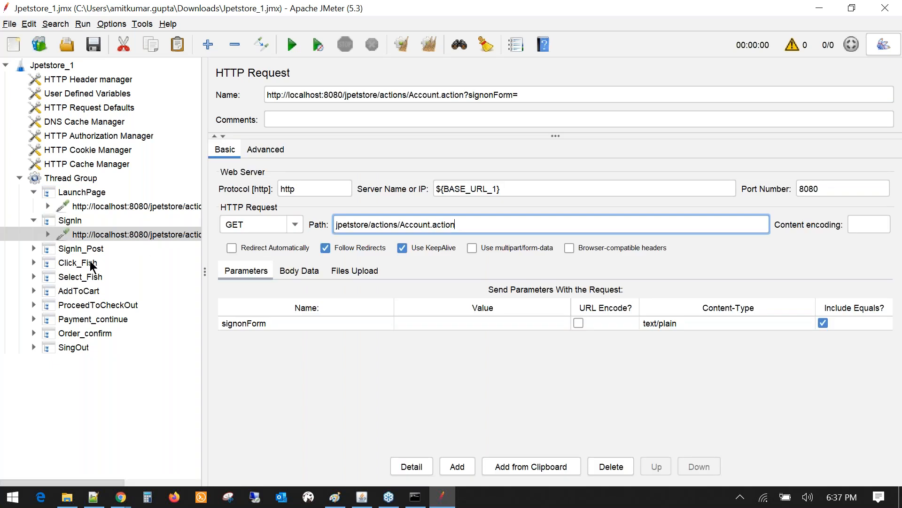
{"action": "left_click", "coordinate": [70, 224]}
- Rename the SignIn transaction to Click_SignIn and save the plan
{"action": "left_click", "coordinate": [268, 95]}
{"action": "type", "text": "Click_SignIn"}
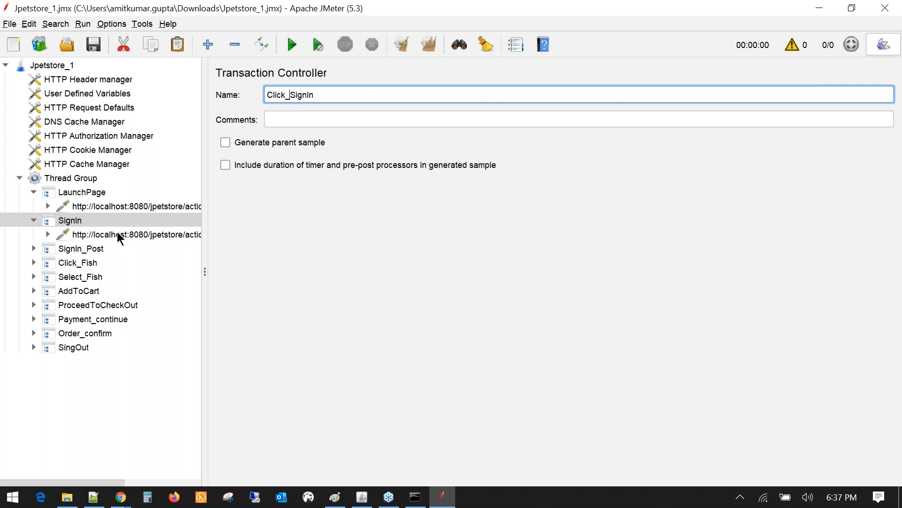
{"action": "left_click", "coordinate": [79, 225]}
{"action": "left_click_drag", "start_coordinate": [324, 94], "coordinate": [257, 91]}
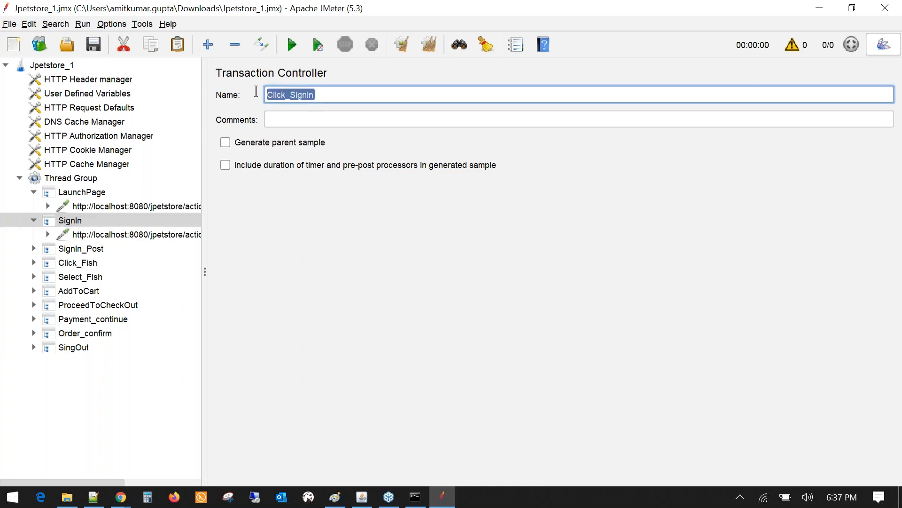
{"action": "left_click", "coordinate": [100, 44]}
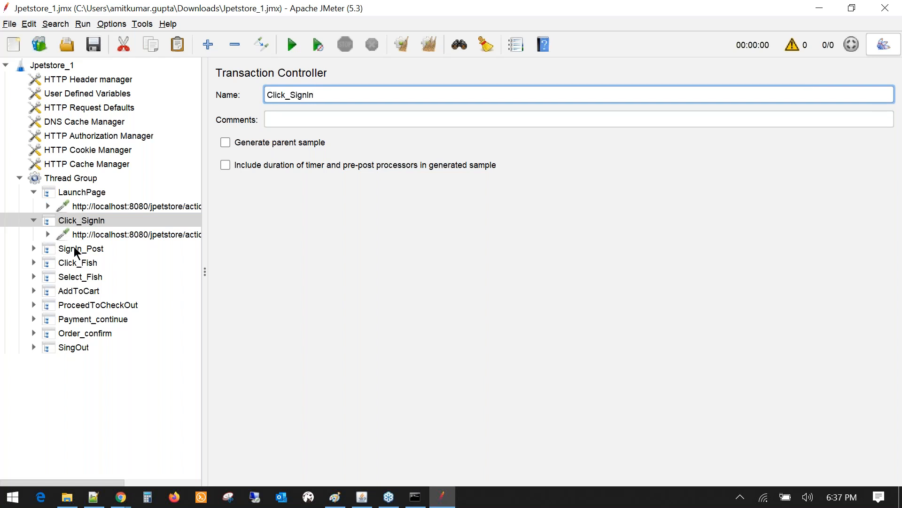
- Inspect the SignIn_Post request's username and password parameters
{"action": "double_click", "coordinate": [74, 246]}
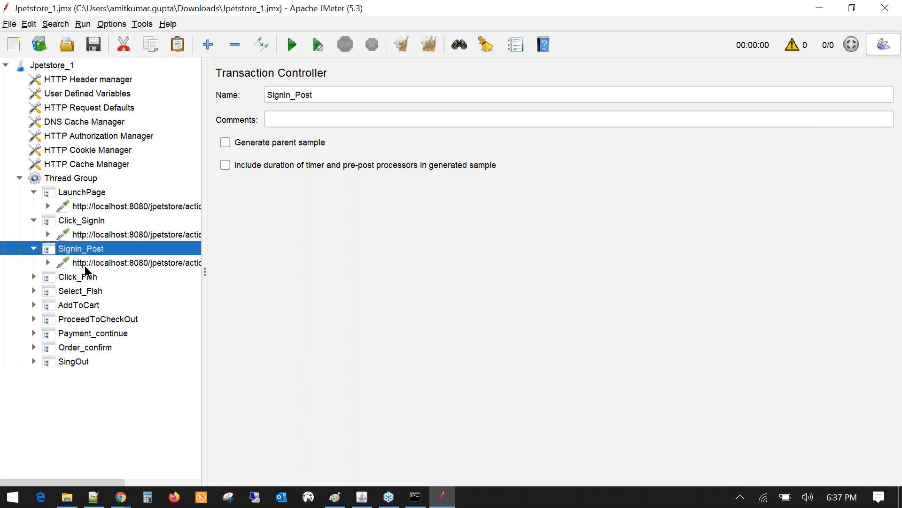
{"action": "left_click", "coordinate": [88, 264]}
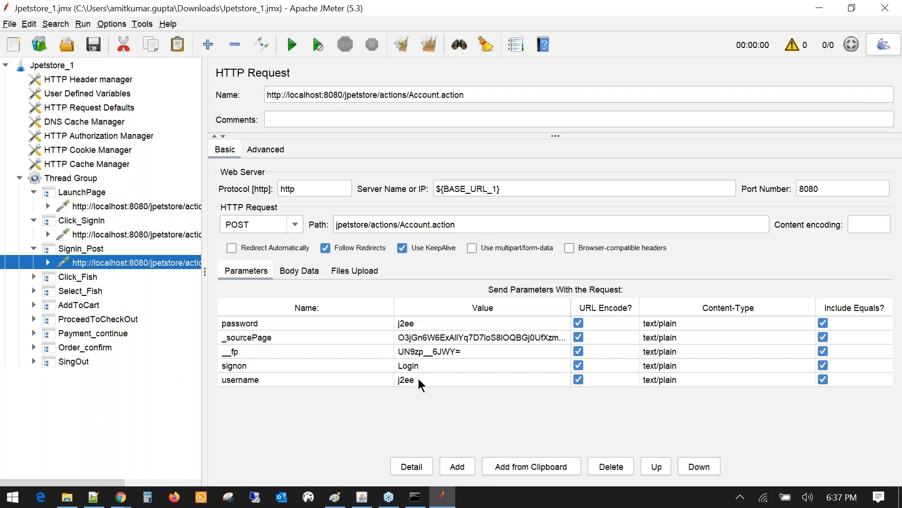
{"action": "double_click", "coordinate": [418, 379]}
{"action": "left_click", "coordinate": [404, 325]}
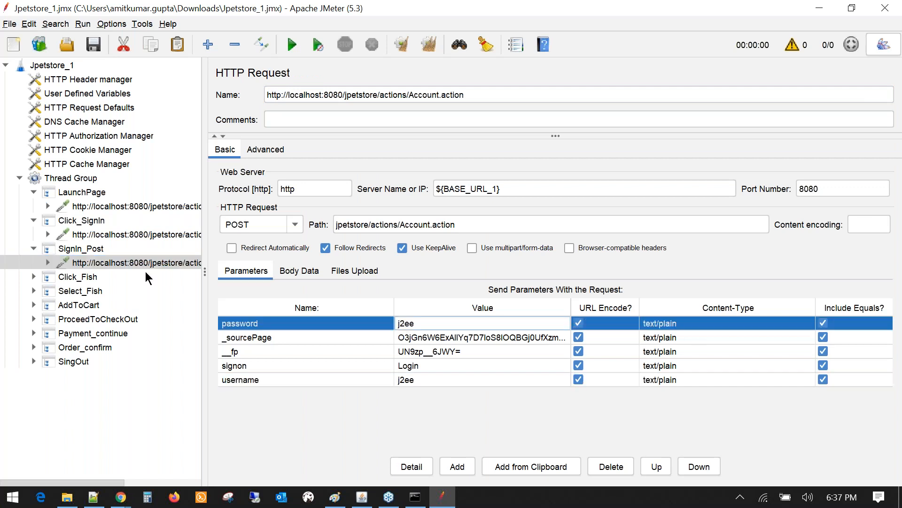
{"action": "left_click", "coordinate": [80, 277]}
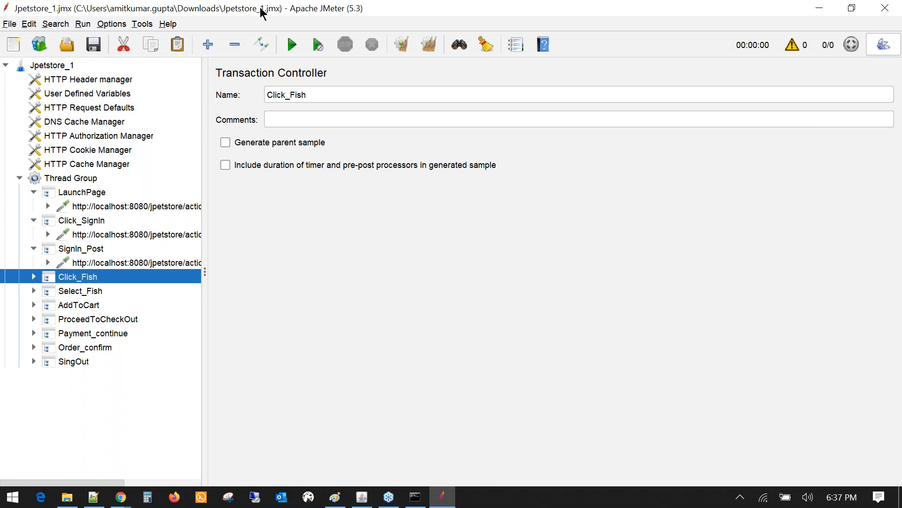
- Widen the test plan tree pane so full request URLs are readable
{"action": "left_click_drag", "start_coordinate": [205, 168], "coordinate": [288, 177]}
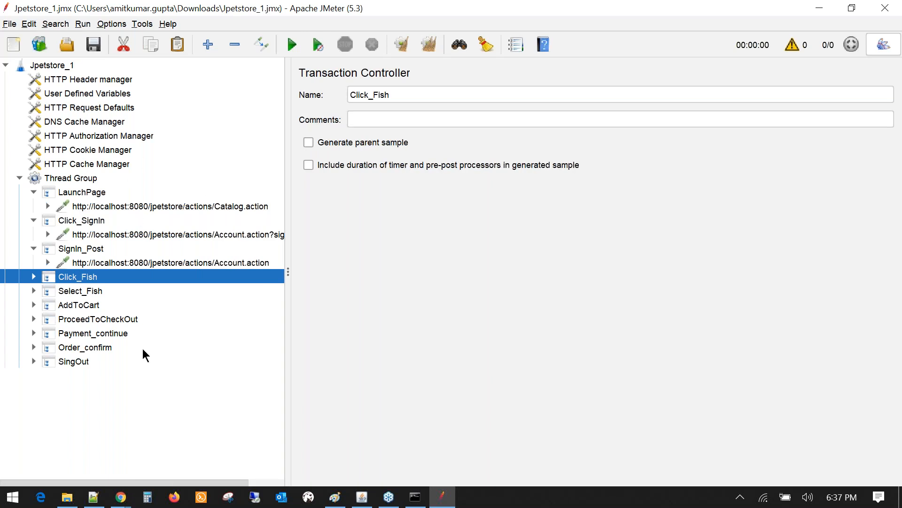
{"action": "left_click_drag", "start_coordinate": [286, 243], "coordinate": [349, 234]}
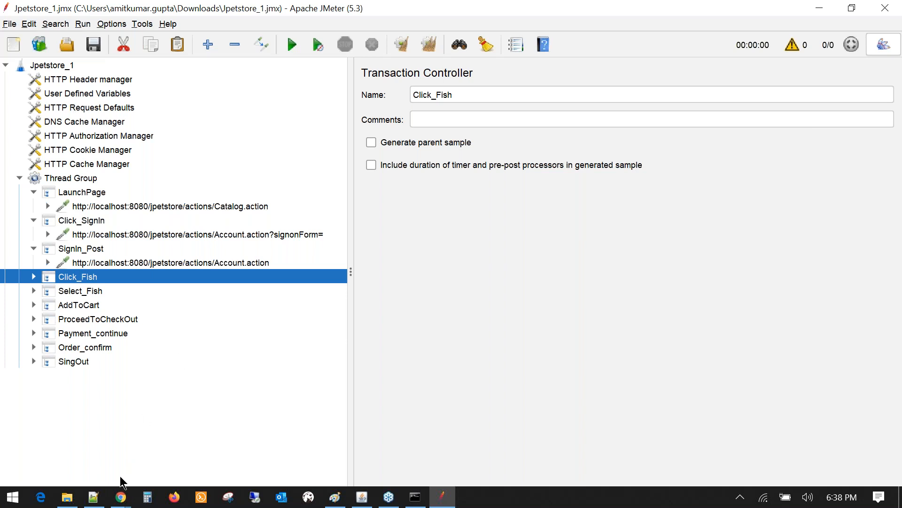
{"action": "left_click", "coordinate": [100, 501]}
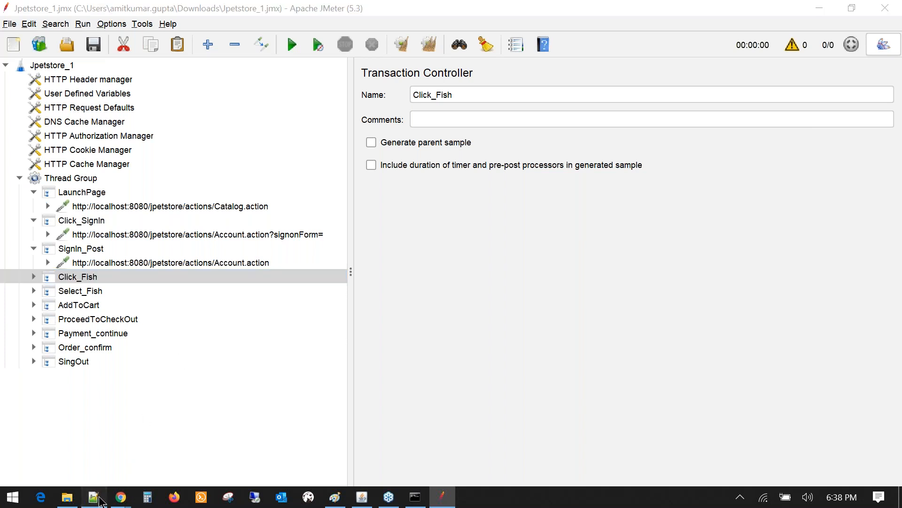
{"action": "scroll", "coordinate": [70, 181], "scroll_direction": "up", "scroll_amount": 1}
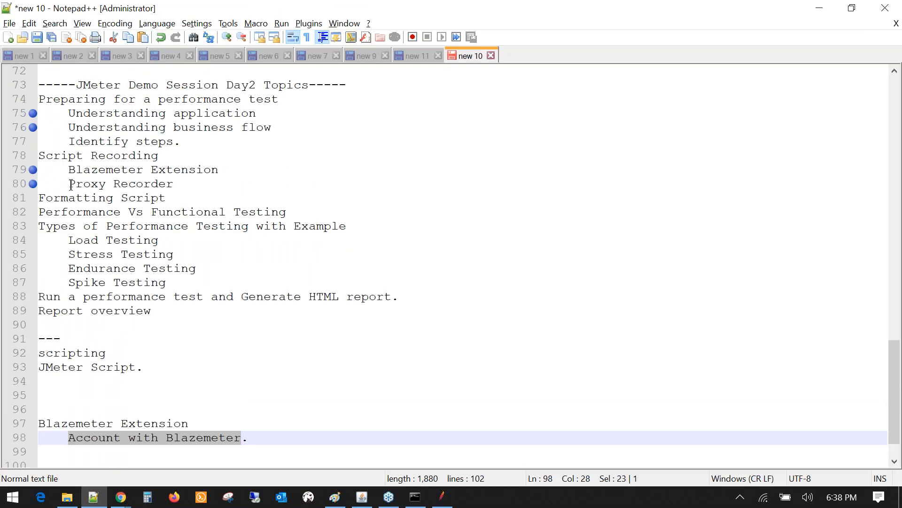
{"action": "left_click", "coordinate": [71, 185]}
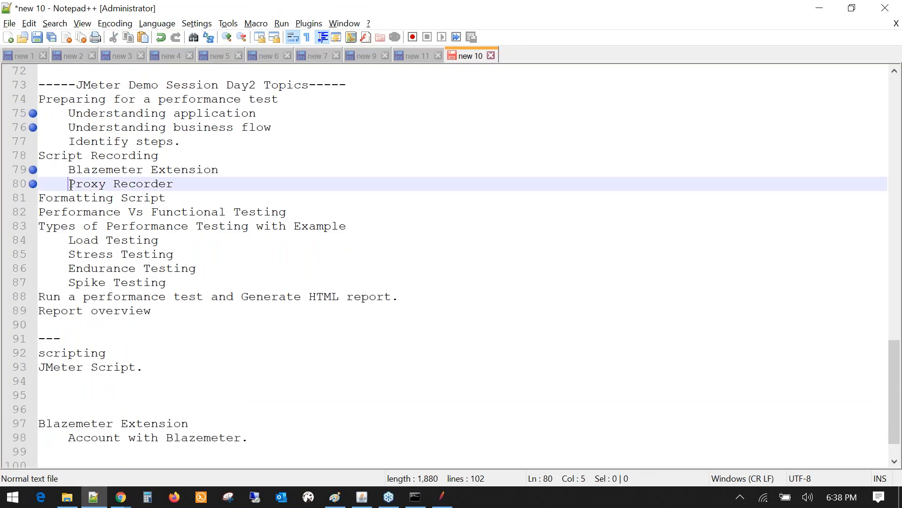
{"action": "left_click_drag", "start_coordinate": [71, 185], "coordinate": [166, 185]}
{"action": "left_click", "coordinate": [174, 186]}
{"action": "left_click", "coordinate": [74, 186]}
{"action": "double_click", "coordinate": [74, 185]}
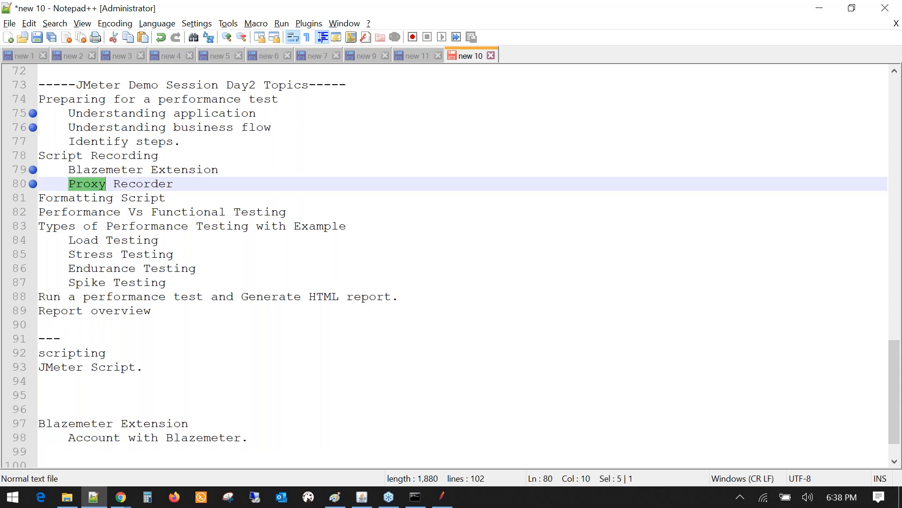
{"action": "left_click", "coordinate": [70, 171]}
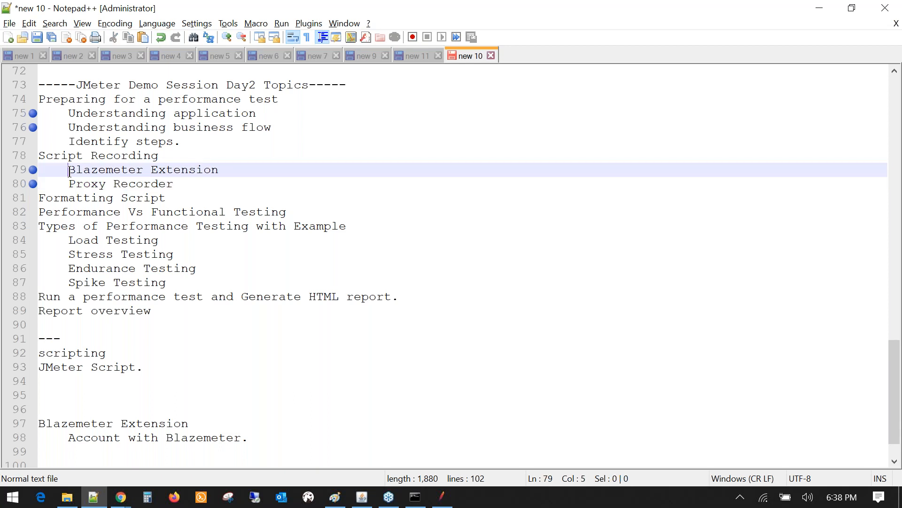
{"action": "left_click_drag", "start_coordinate": [70, 171], "coordinate": [220, 172]}
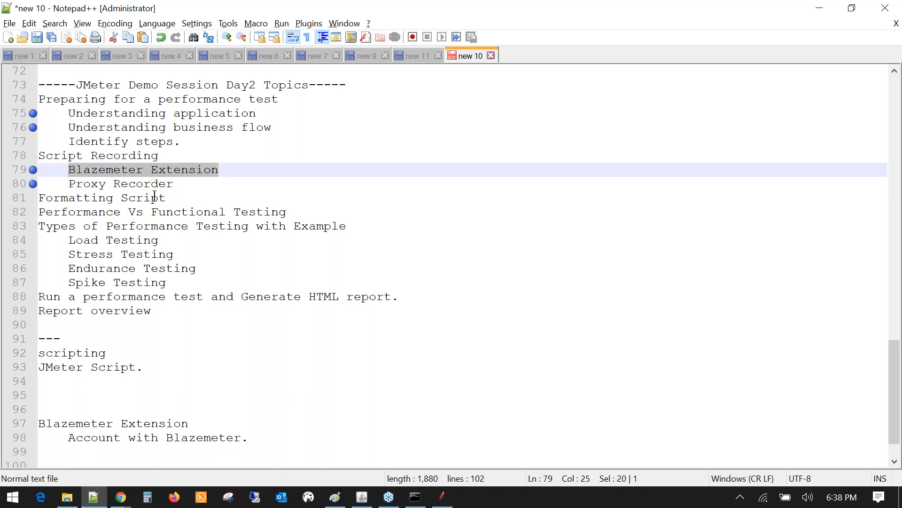
{"action": "key", "text": "alt+Tab"}
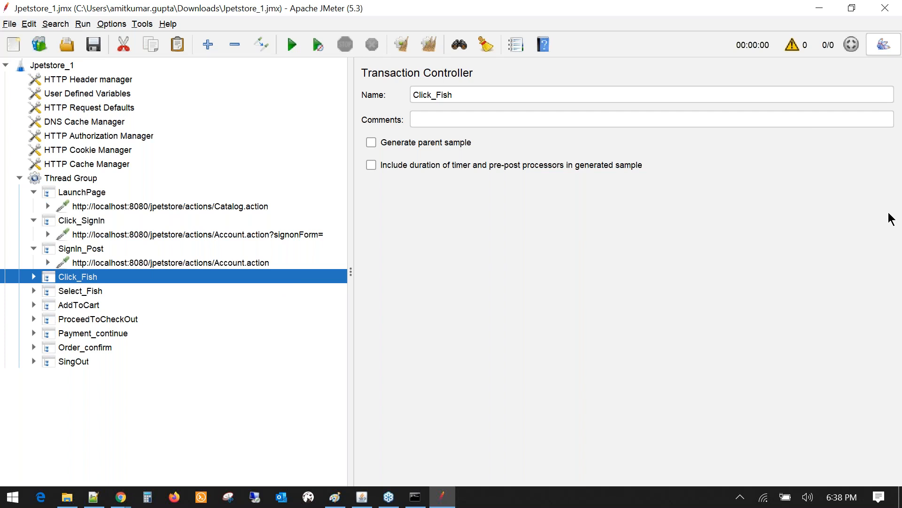
{"action": "left_click", "coordinate": [894, 246]}
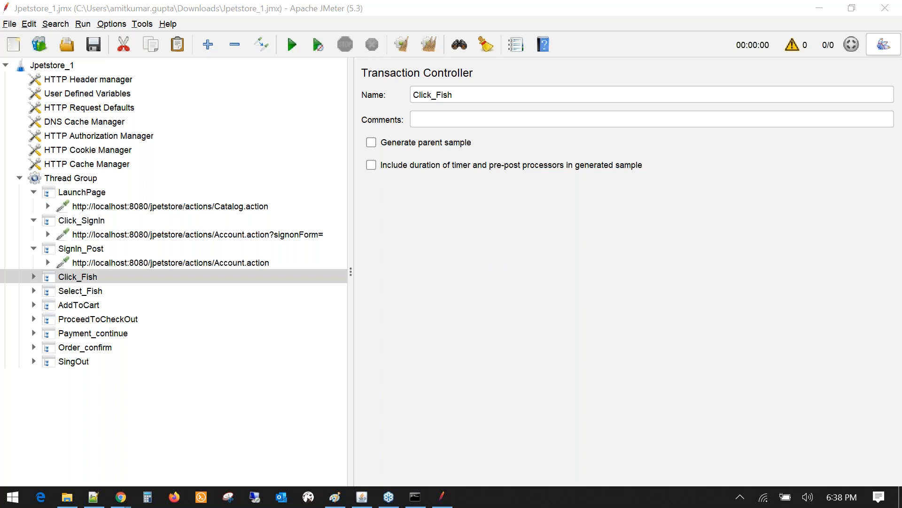
{"action": "left_click", "coordinate": [252, 458]}
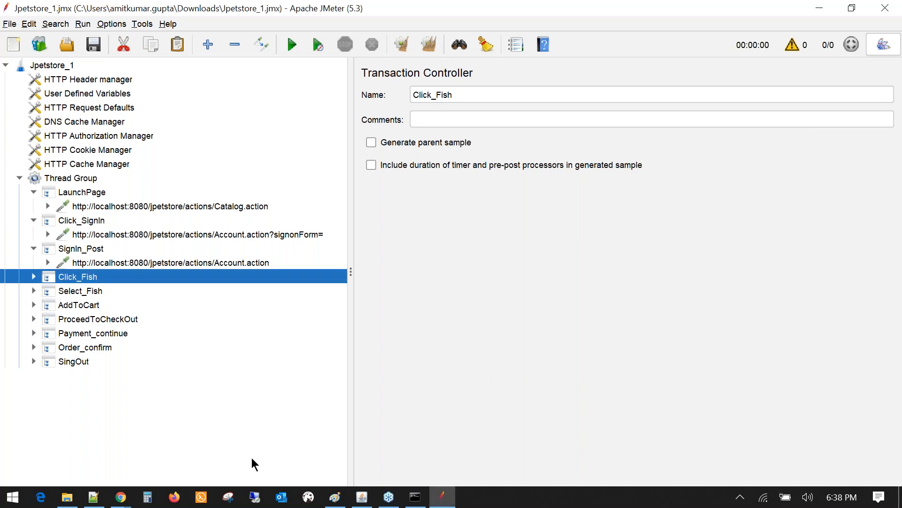
{"action": "left_click", "coordinate": [119, 502]}
- Check the JPetStore catalog page in Chrome, then return to the Jpetstore_1 plan
{"action": "mouse_move", "coordinate": [183, 447]}
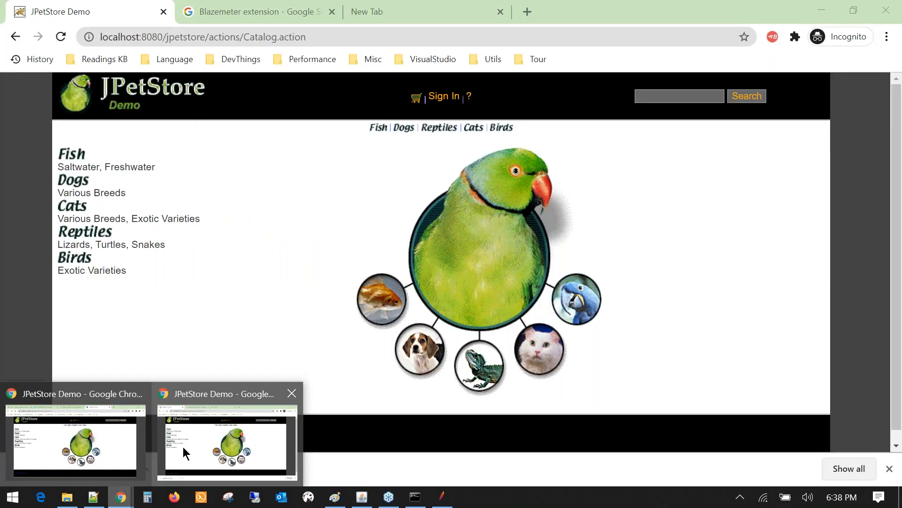
{"action": "left_click", "coordinate": [186, 447]}
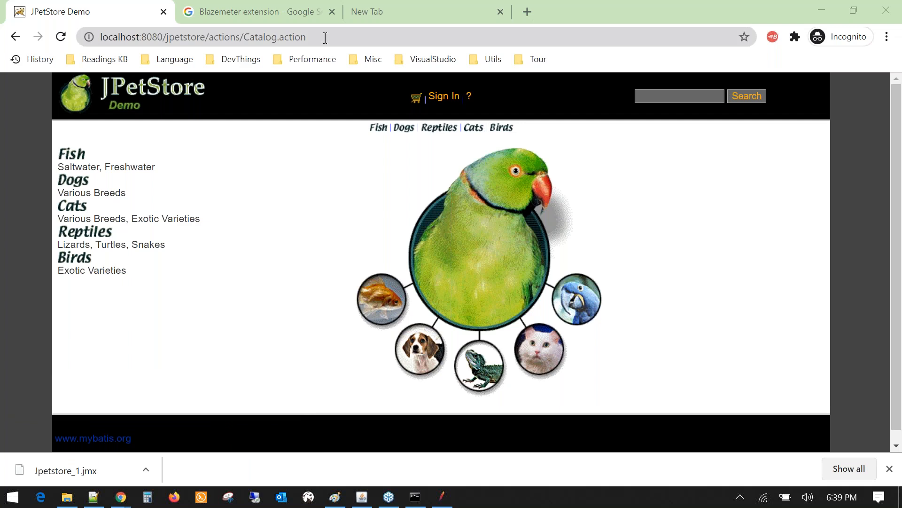
{"action": "key", "text": "alt+Tab"}
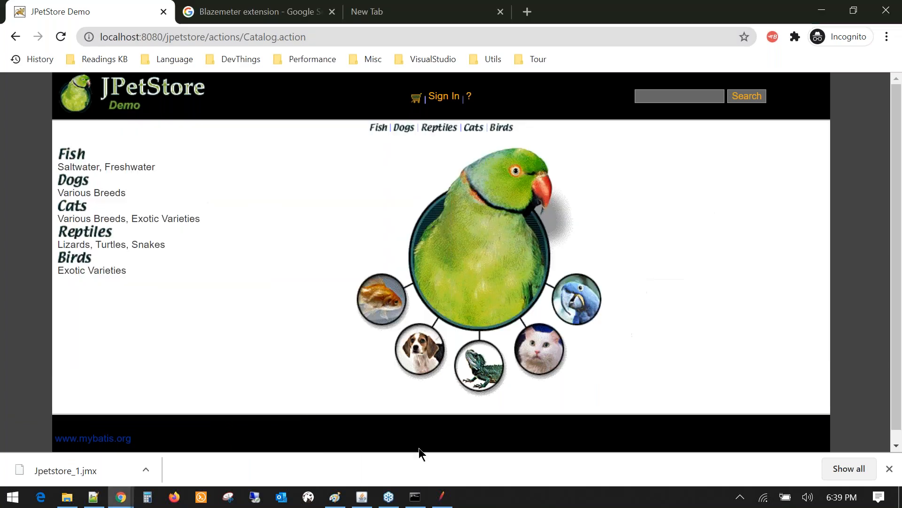
{"action": "left_click", "coordinate": [443, 499]}
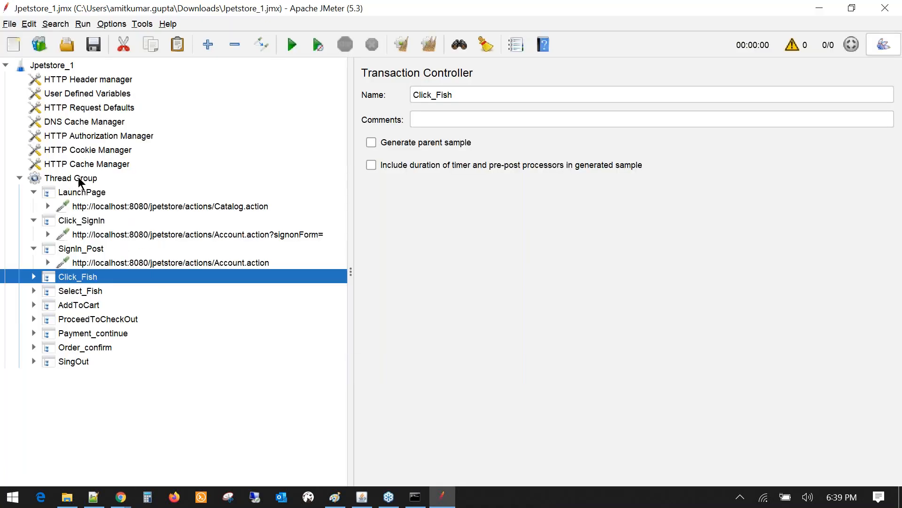
{"action": "left_click", "coordinate": [78, 177]}
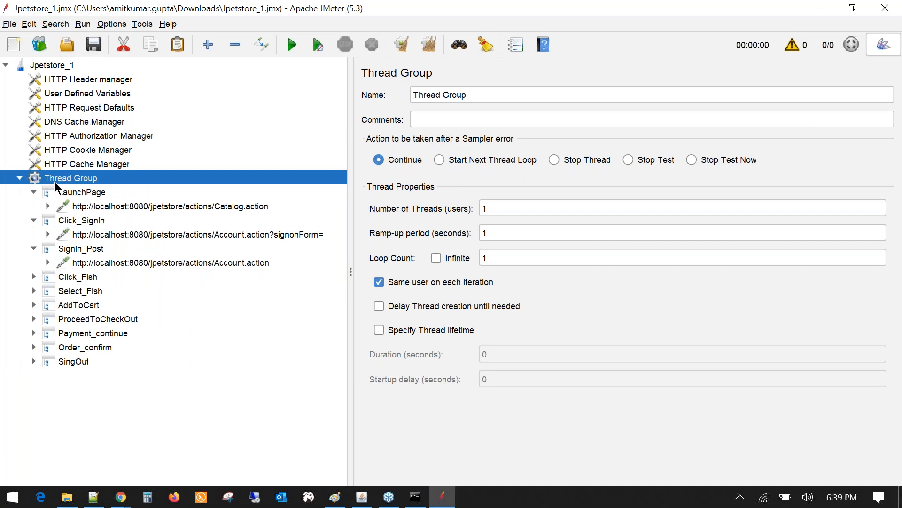
{"action": "left_click", "coordinate": [20, 179]}
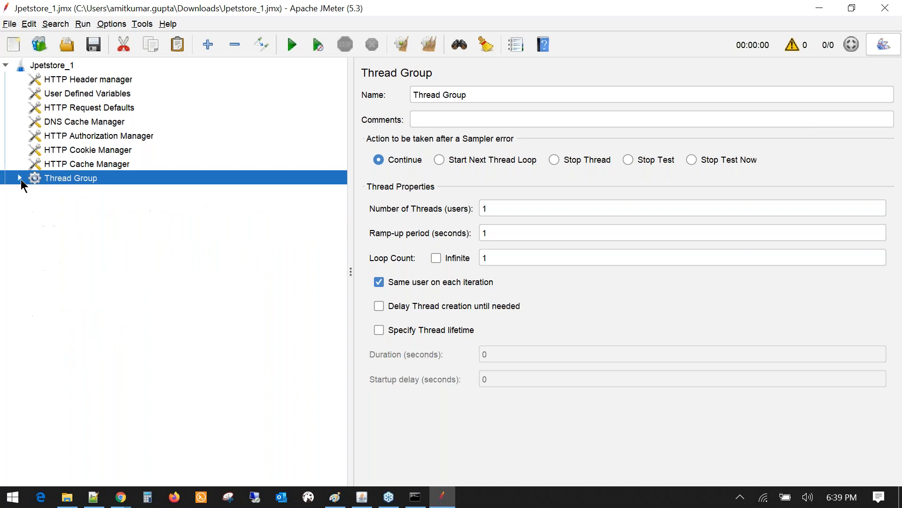
{"action": "left_click", "coordinate": [50, 65]}
{"action": "right_click", "coordinate": [50, 65]}
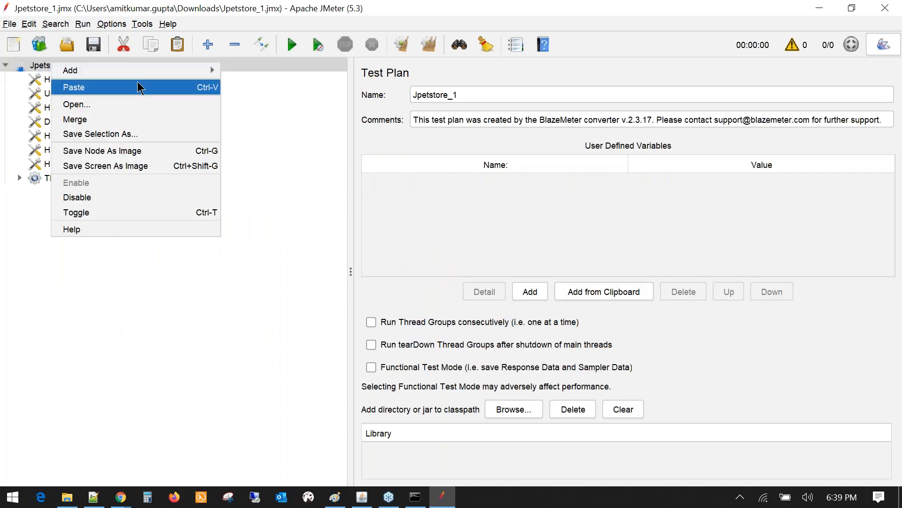
{"action": "mouse_move", "coordinate": [141, 70]}
{"action": "mouse_move", "coordinate": [294, 74]}
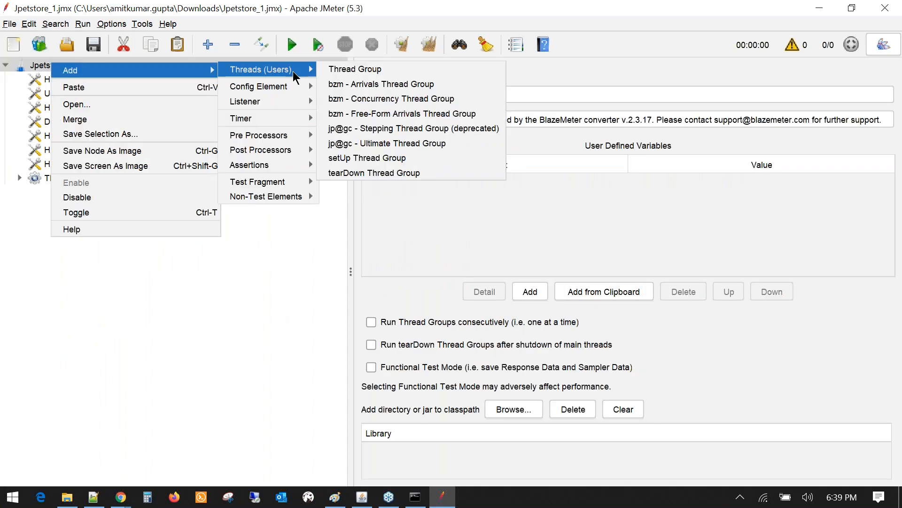
{"action": "left_click", "coordinate": [361, 75]}
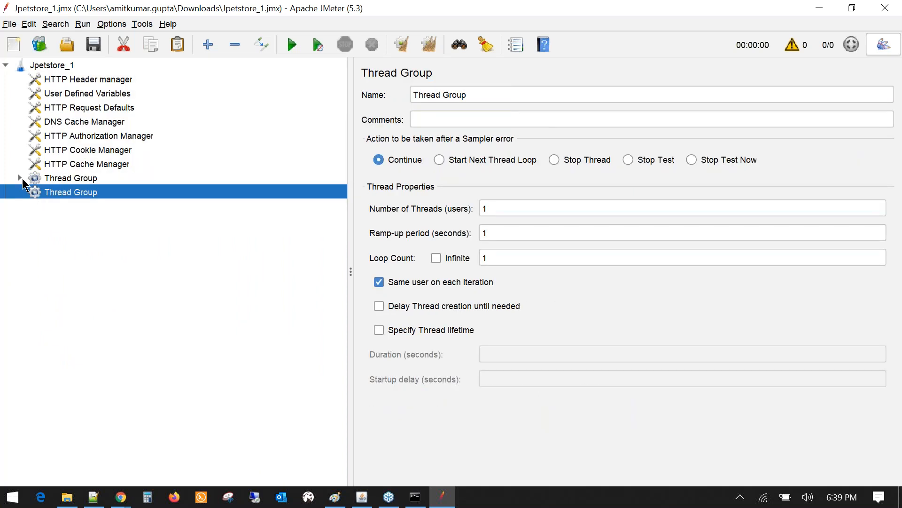
{"action": "left_click", "coordinate": [21, 179]}
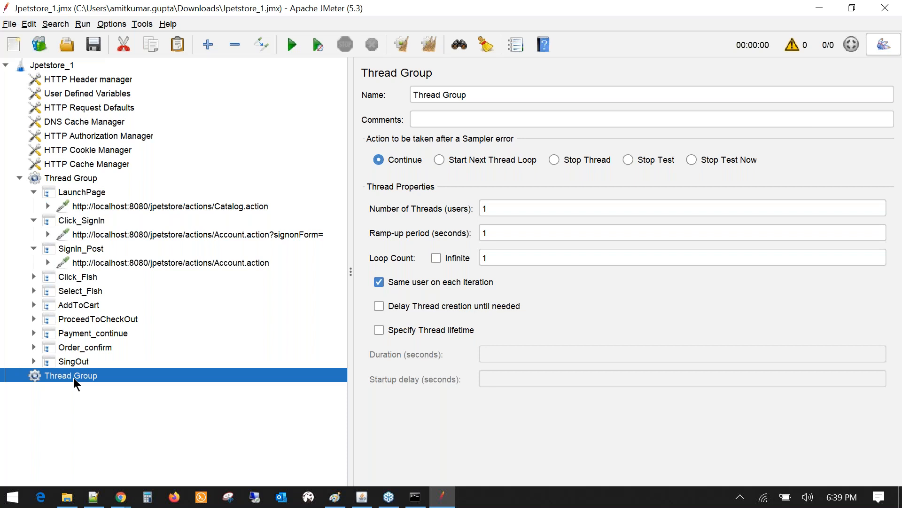
{"action": "left_click", "coordinate": [65, 366]}
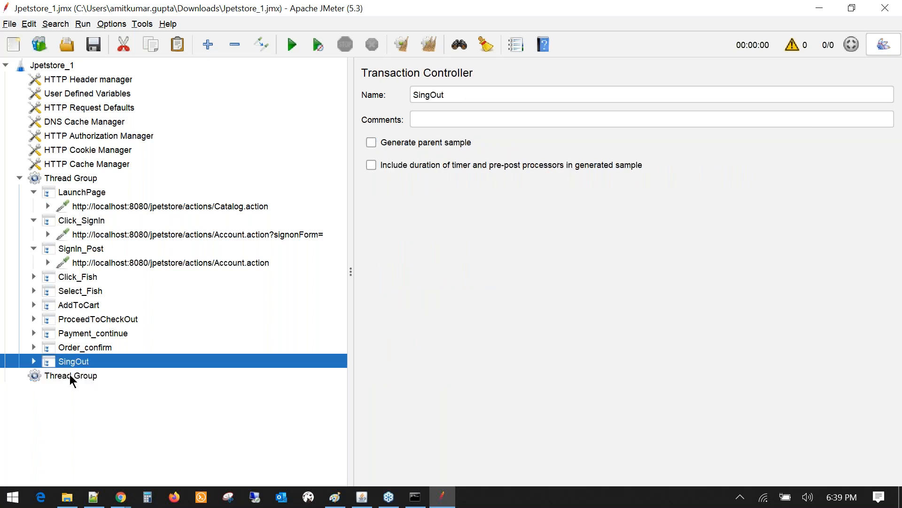
{"action": "left_click", "coordinate": [69, 374]}
{"action": "key", "text": "Delete"}
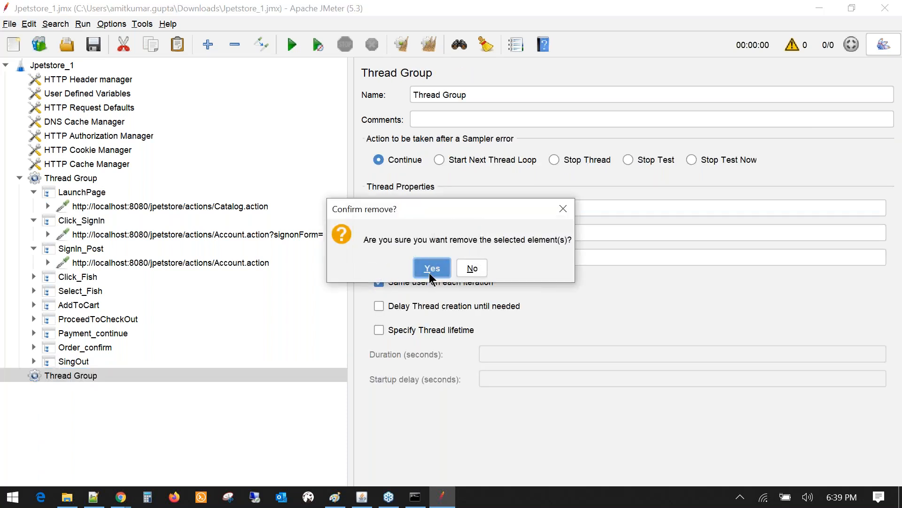
{"action": "left_click", "coordinate": [430, 272]}
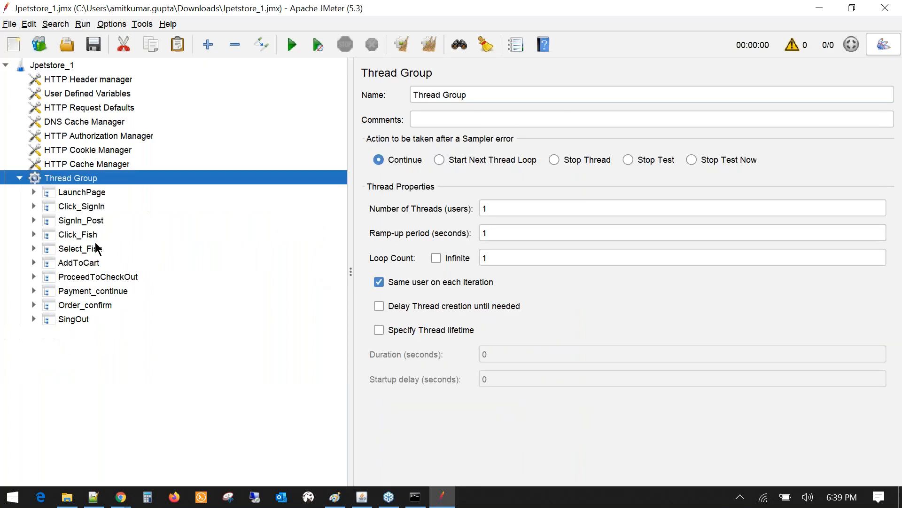
{"action": "right_click", "coordinate": [75, 176]}
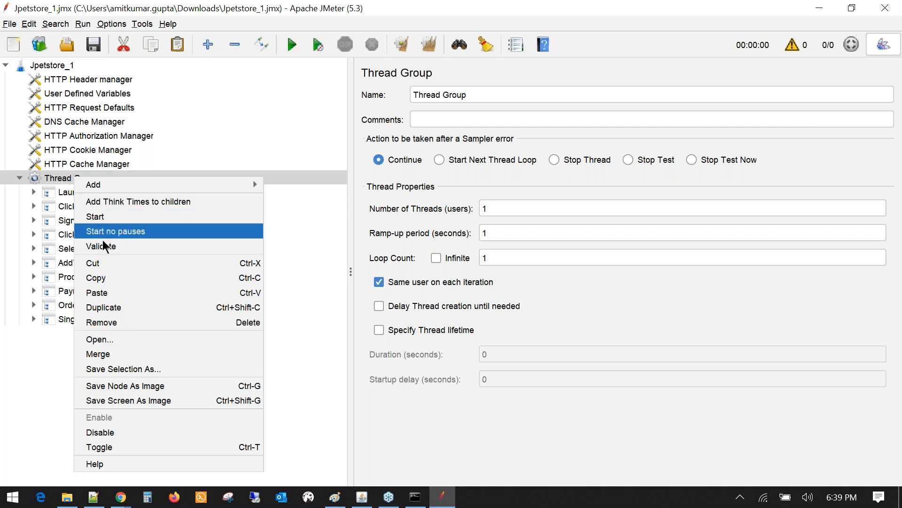
{"action": "left_click", "coordinate": [113, 279]}
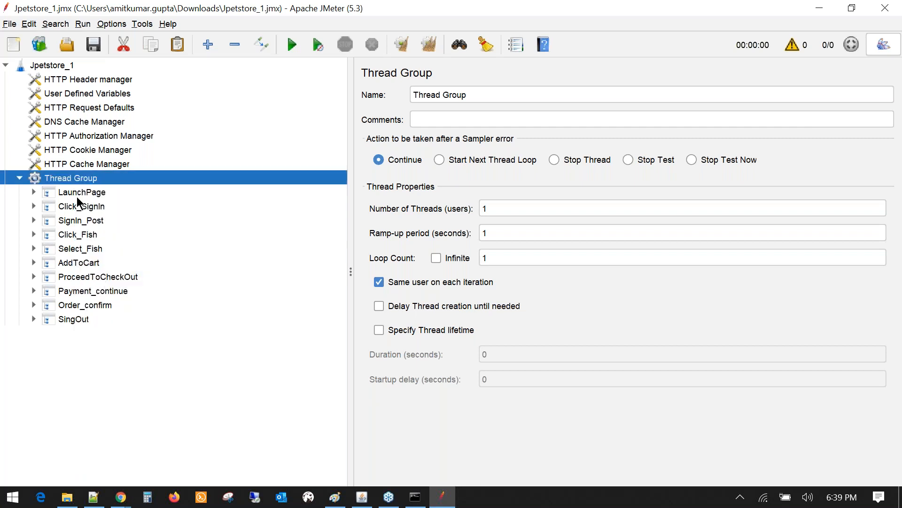
{"action": "left_click", "coordinate": [54, 66]}
{"action": "right_click", "coordinate": [55, 66]}
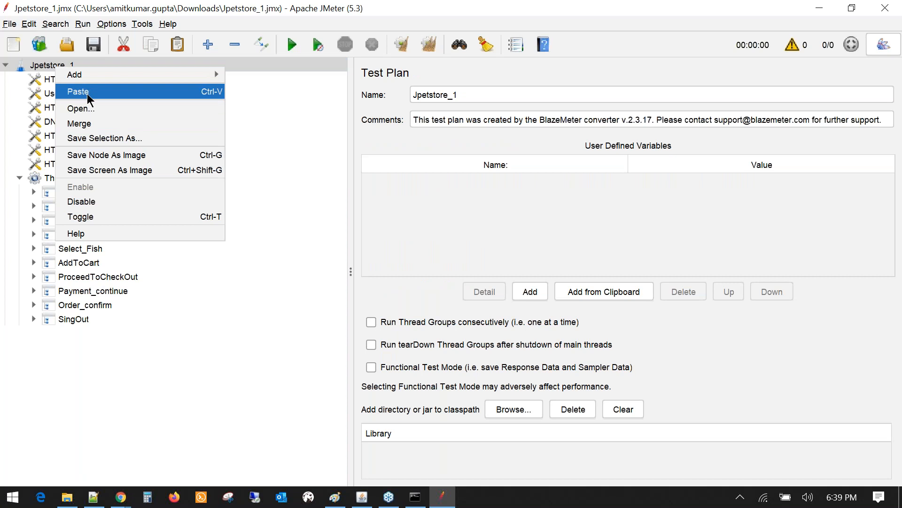
{"action": "left_click", "coordinate": [87, 94]}
{"action": "left_click", "coordinate": [20, 333]}
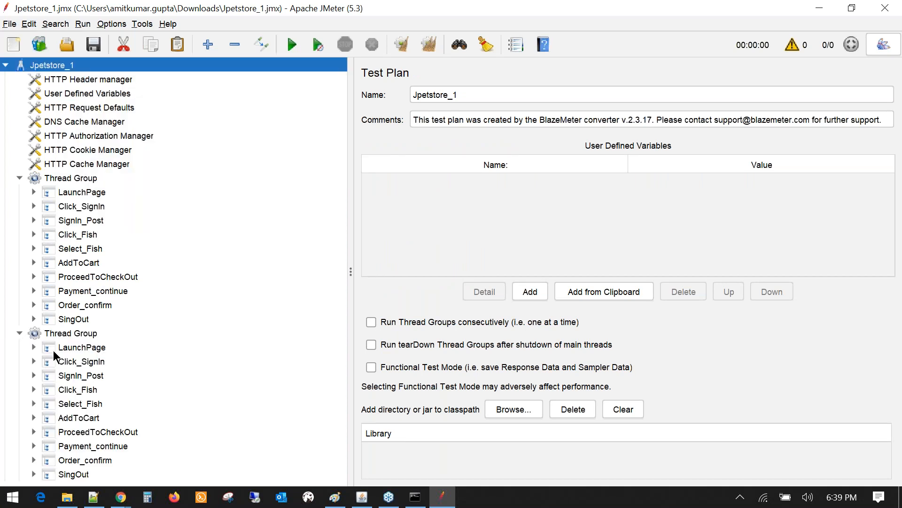
{"action": "left_click", "coordinate": [57, 350]}
{"action": "left_click", "coordinate": [34, 347]}
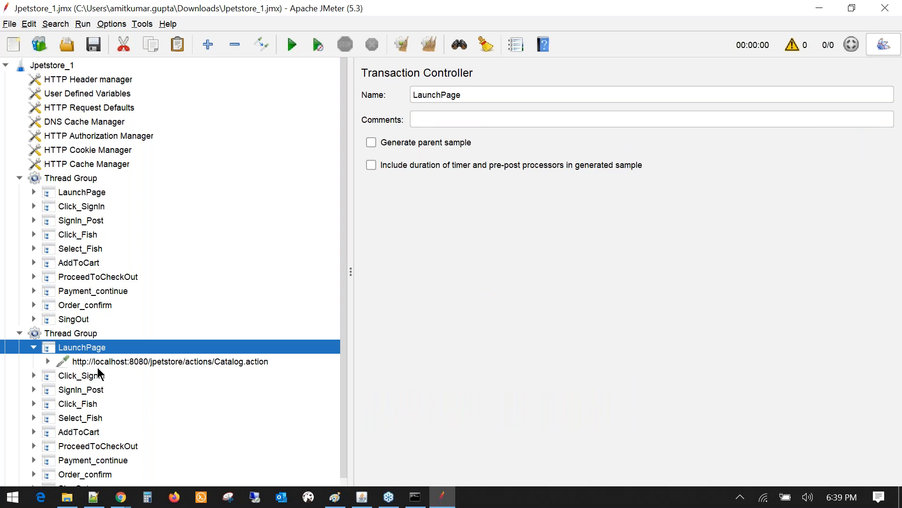
{"action": "left_click", "coordinate": [99, 363]}
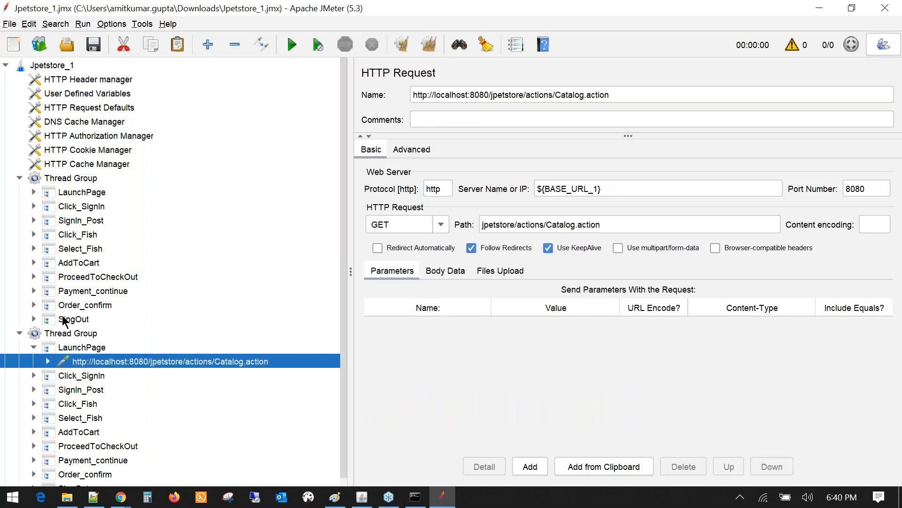
{"action": "left_click", "coordinate": [21, 333]}
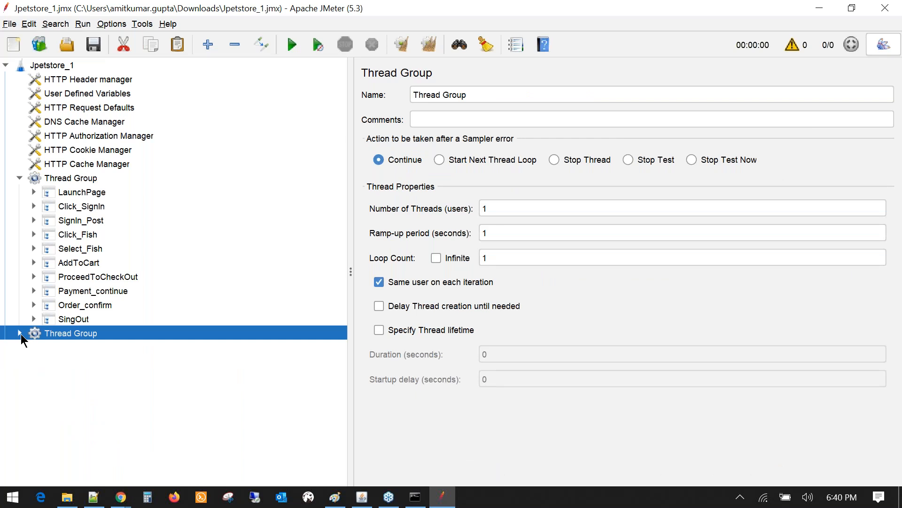
{"action": "key", "text": "Up"}
{"action": "left_click", "coordinate": [74, 334]}
{"action": "key", "text": "Delete"}
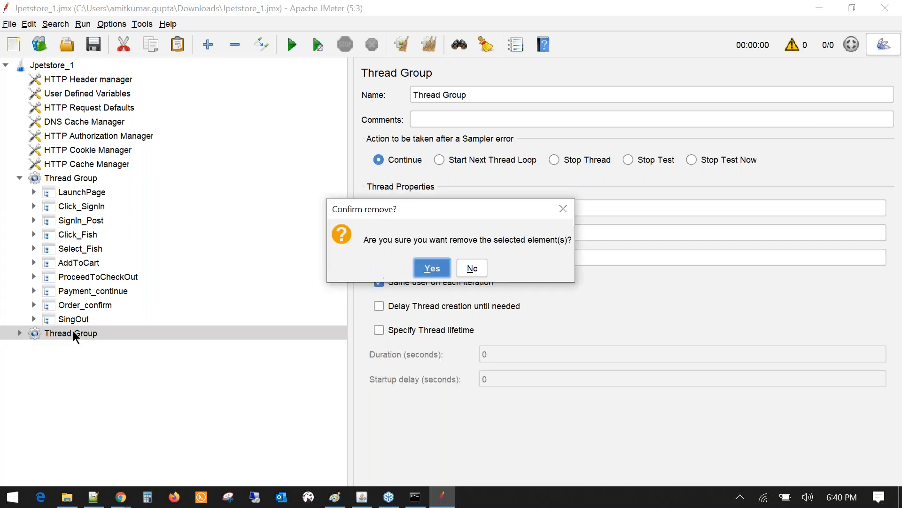
{"action": "left_click", "coordinate": [423, 268]}
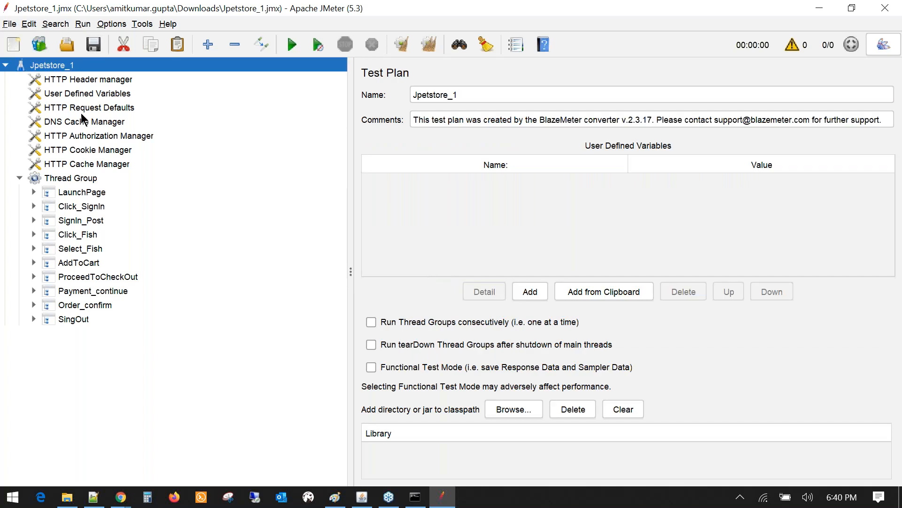
{"action": "left_click_drag", "start_coordinate": [347, 172], "coordinate": [241, 176]}
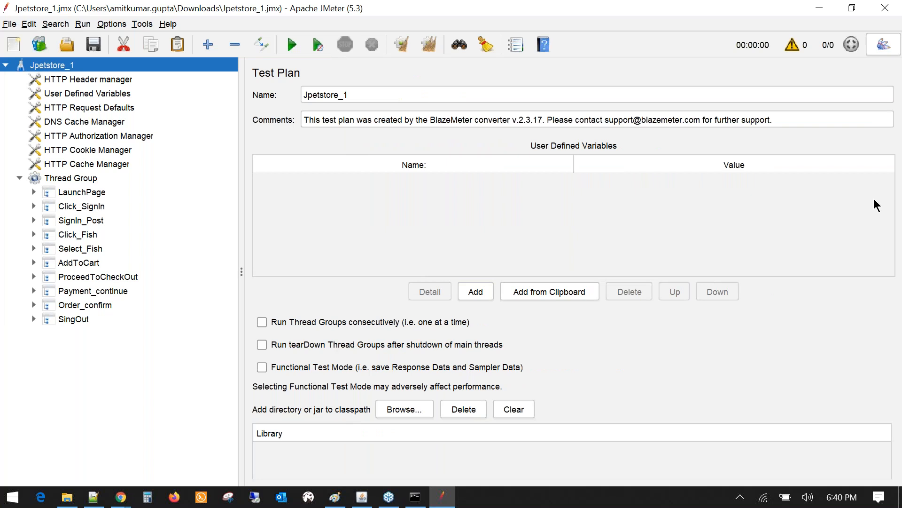
- Switch from JMeter to the Notepad++ list of session topics
{"action": "left_click", "coordinate": [896, 247]}
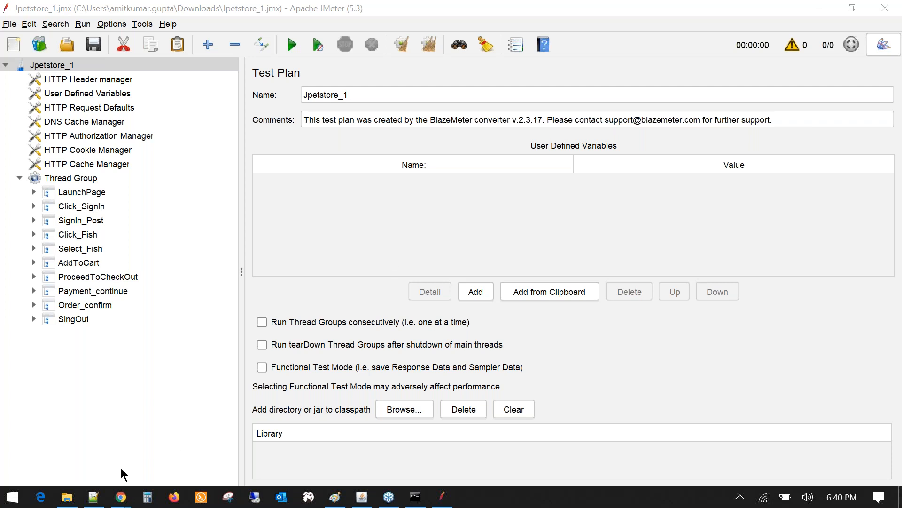
{"action": "left_click", "coordinate": [102, 489]}
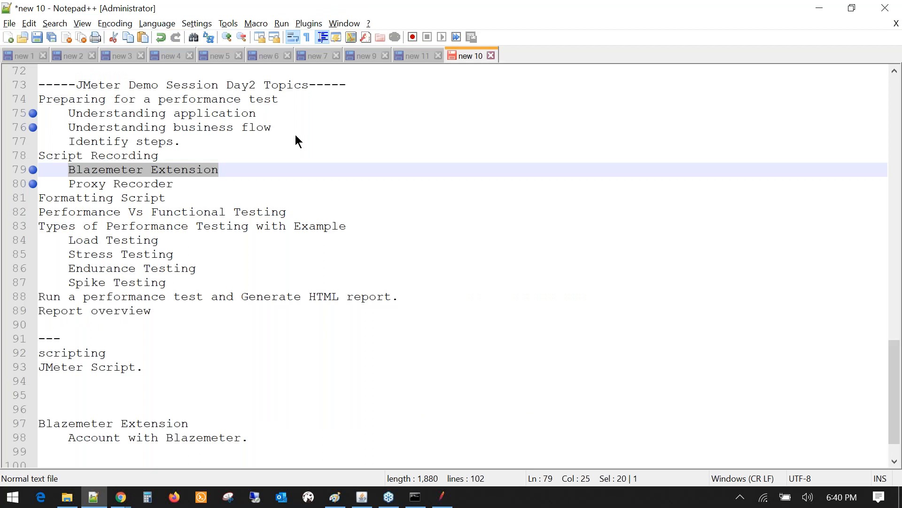
- Highlight the Blazemeter Extension and Proxy Recorder topics on lines 79 and 80
{"action": "left_click", "coordinate": [296, 135]}
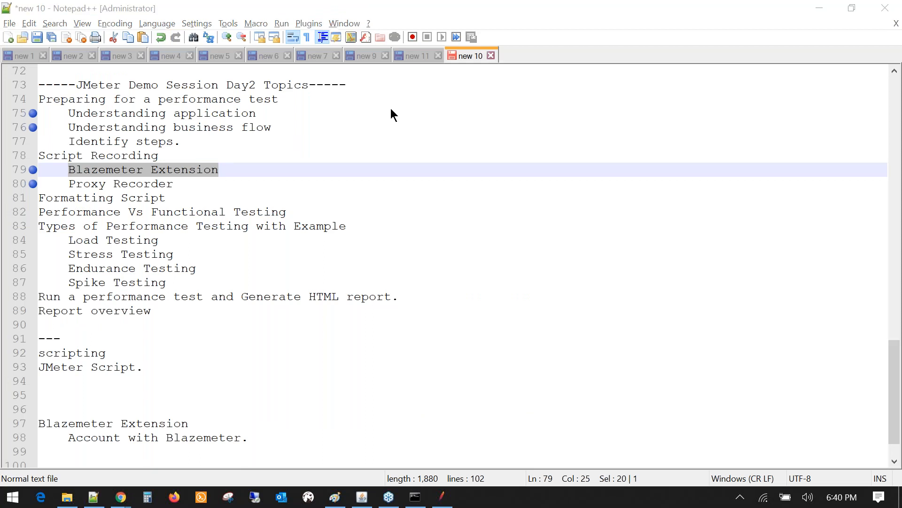
{"action": "left_click", "coordinate": [62, 170]}
{"action": "left_click_drag", "start_coordinate": [62, 169], "coordinate": [78, 187]}
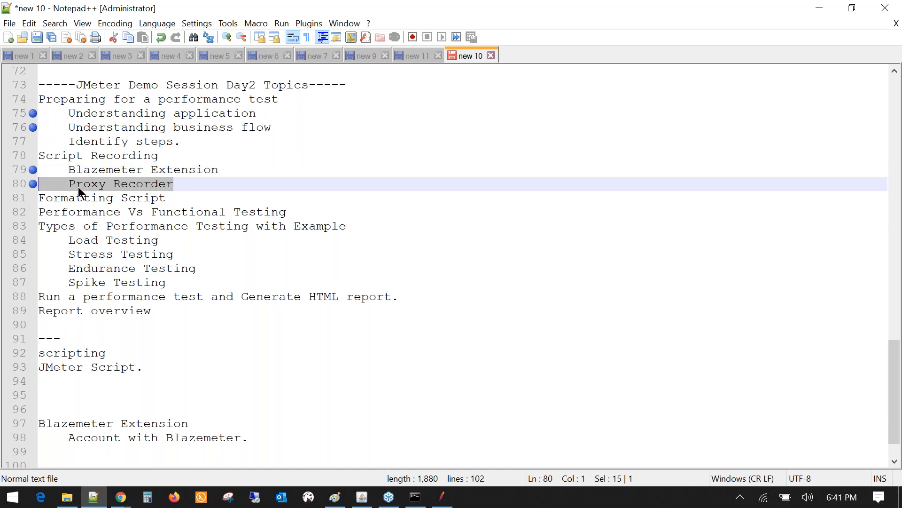
{"action": "key", "text": "Home"}
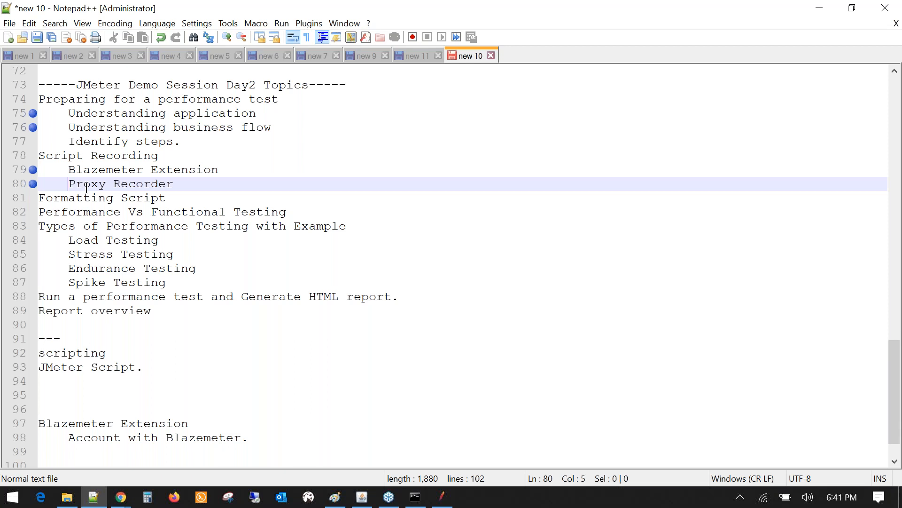
{"action": "left_click_drag", "start_coordinate": [70, 184], "coordinate": [174, 185]}
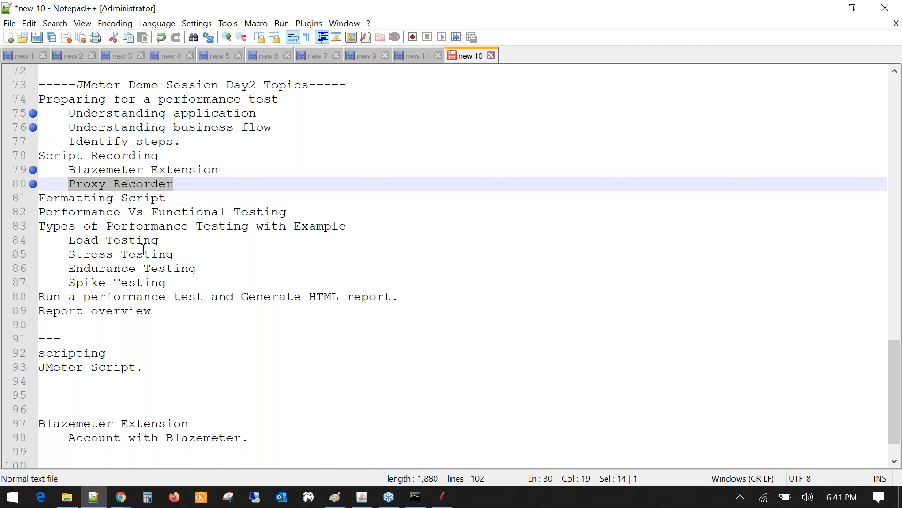
{"action": "left_click", "coordinate": [68, 184]}
{"action": "left_click", "coordinate": [80, 186]}
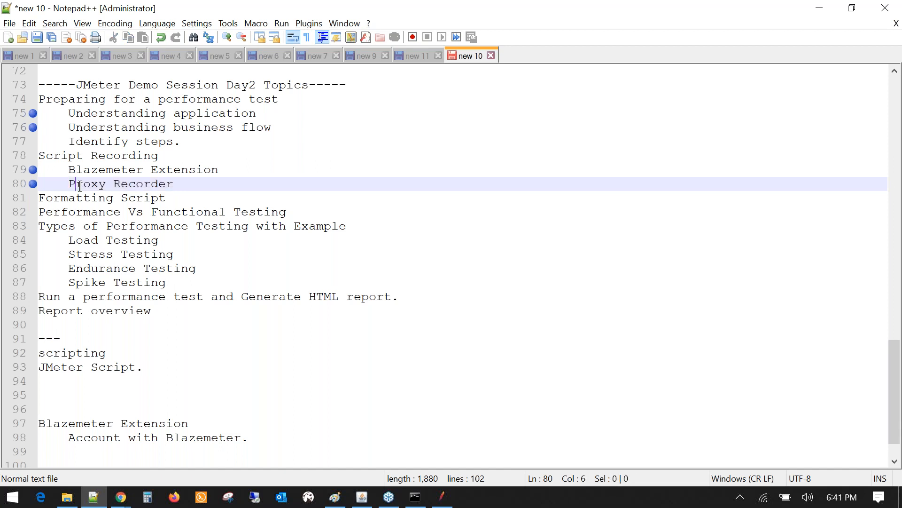
{"action": "left_click_drag", "start_coordinate": [80, 187], "coordinate": [180, 188]}
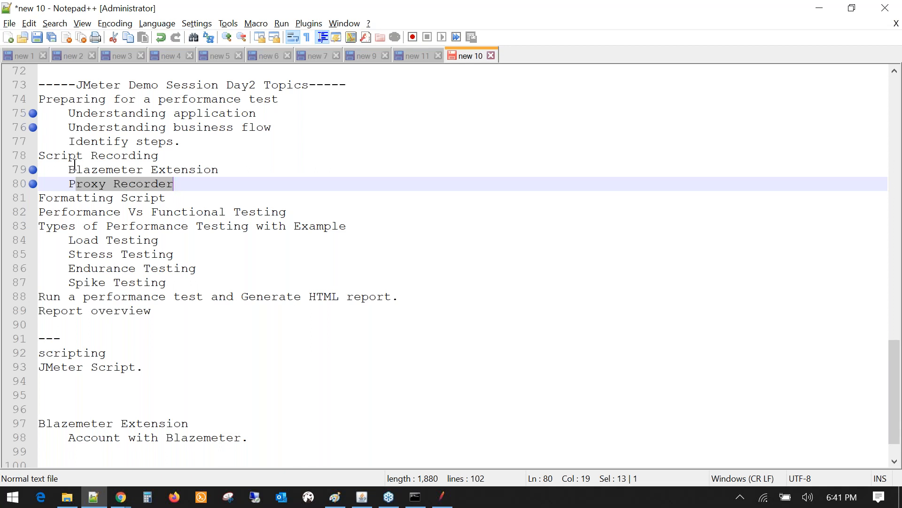
- Reselect the Blazemeter Extension and Proxy Recorder lines, then return to the JMeter plan
{"action": "left_click", "coordinate": [67, 170]}
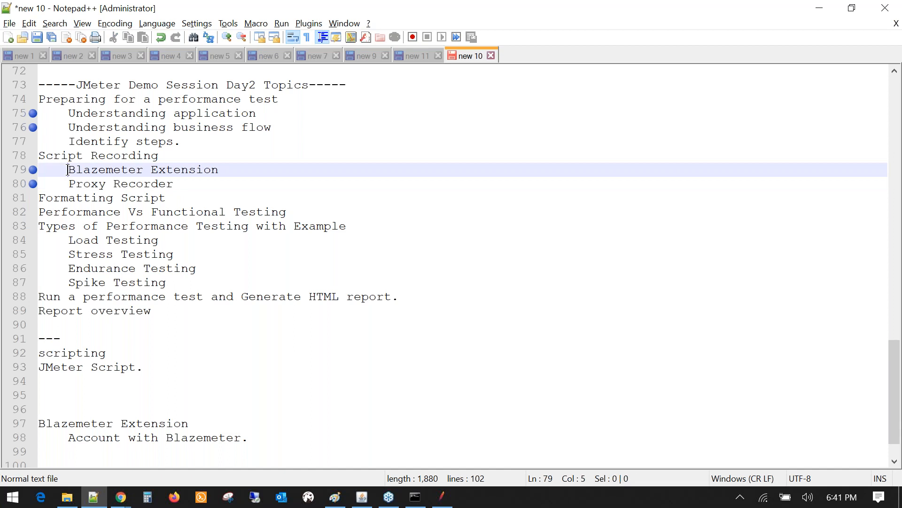
{"action": "left_click_drag", "start_coordinate": [67, 170], "coordinate": [252, 180]}
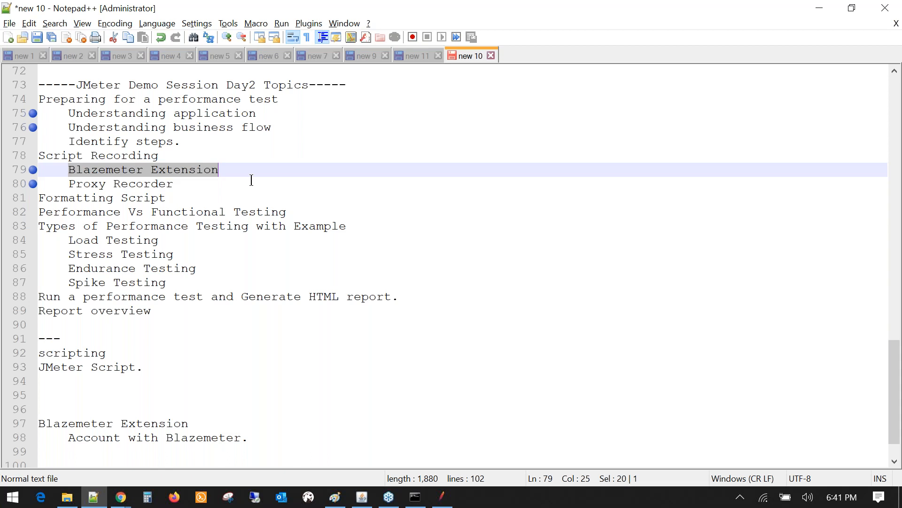
{"action": "left_click", "coordinate": [179, 187]}
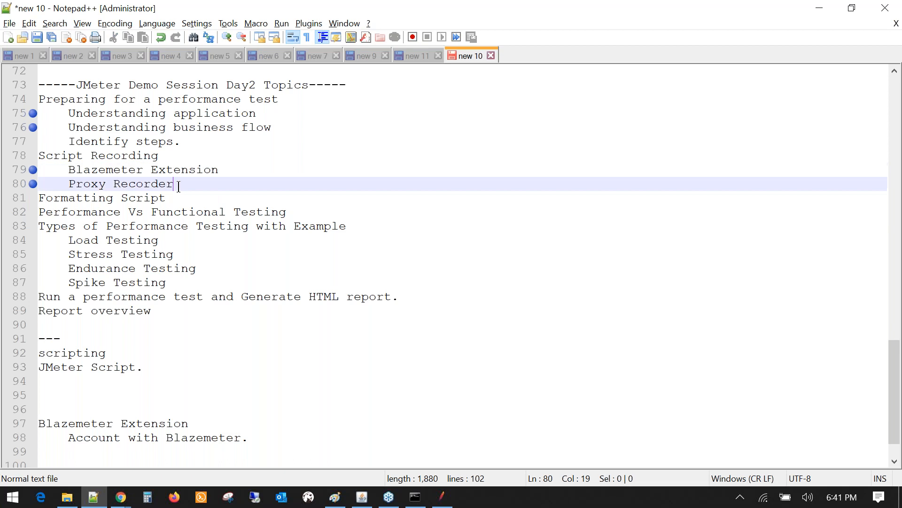
{"action": "left_click_drag", "start_coordinate": [178, 187], "coordinate": [40, 188]}
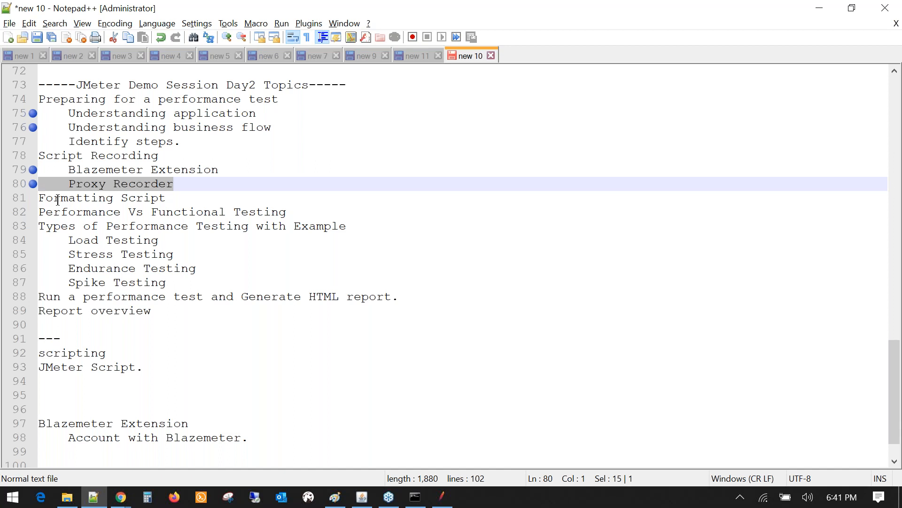
{"action": "left_click", "coordinate": [140, 182]}
{"action": "double_click", "coordinate": [140, 183]}
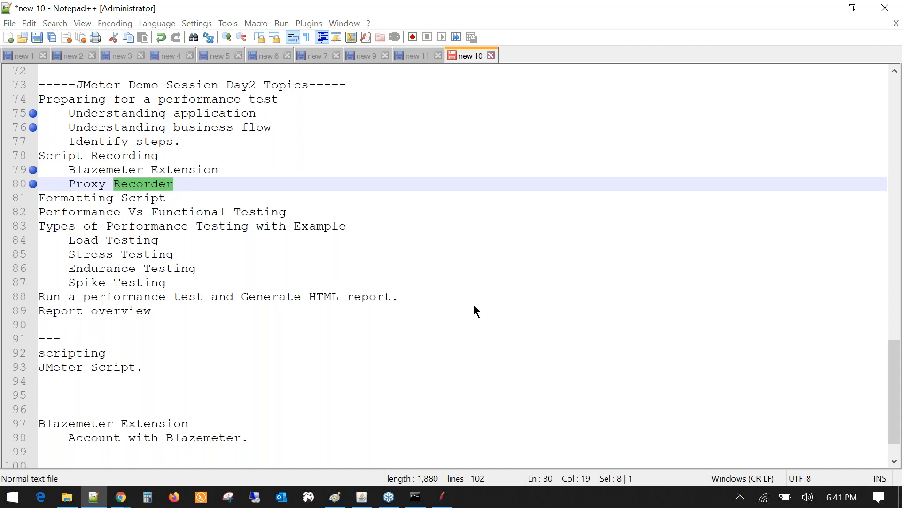
{"action": "left_click", "coordinate": [460, 271]}
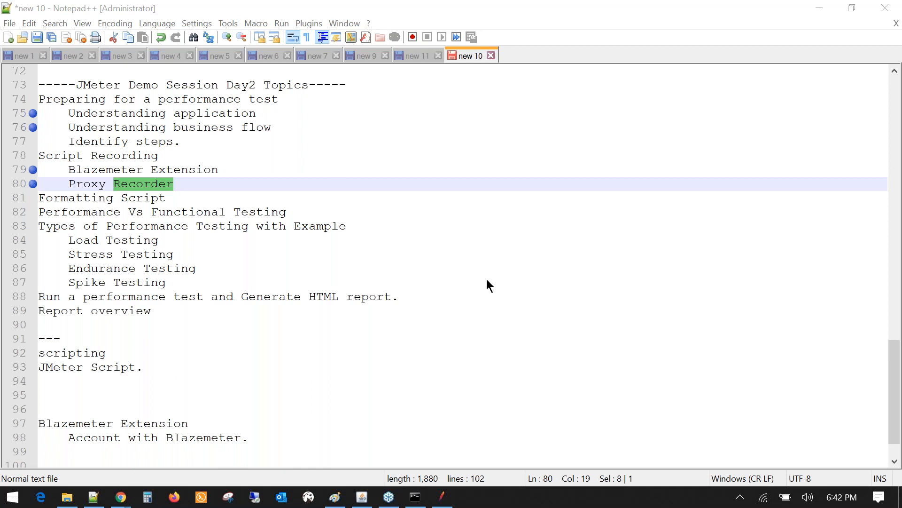
{"action": "left_click", "coordinate": [442, 497]}
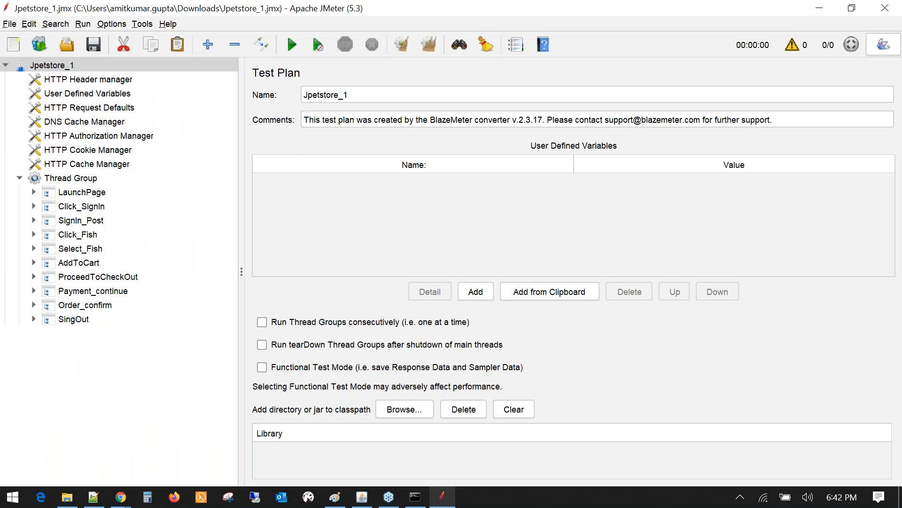
- Expand LaunchPage and Click_SignIn to reveal their Uniform Random Timers and view the Account.action request
{"action": "left_click", "coordinate": [33, 191]}
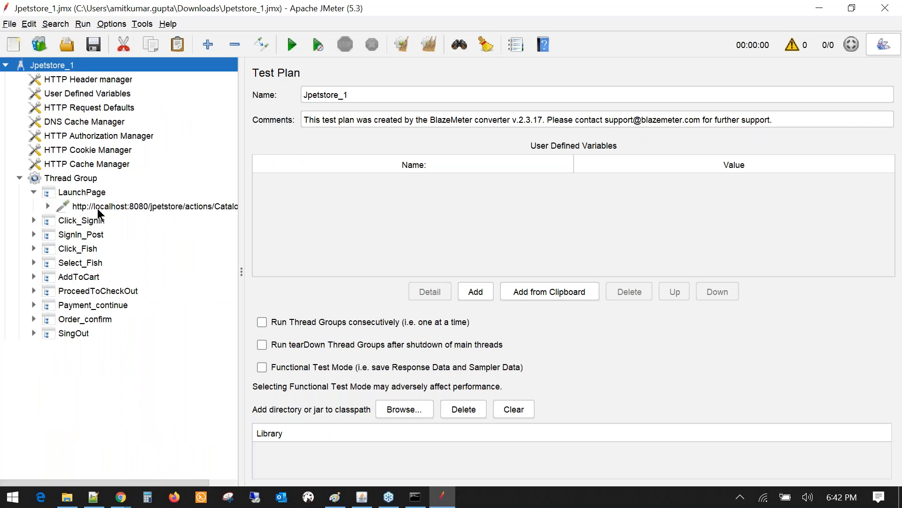
{"action": "left_click", "coordinate": [98, 207]}
{"action": "left_click", "coordinate": [48, 206]}
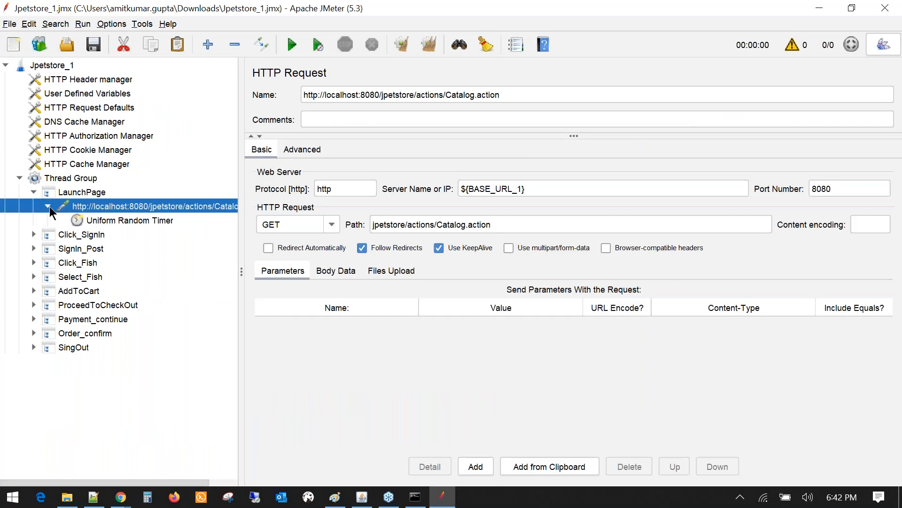
{"action": "left_click", "coordinate": [34, 234]}
{"action": "left_click", "coordinate": [48, 248]}
{"action": "left_click", "coordinate": [109, 262]}
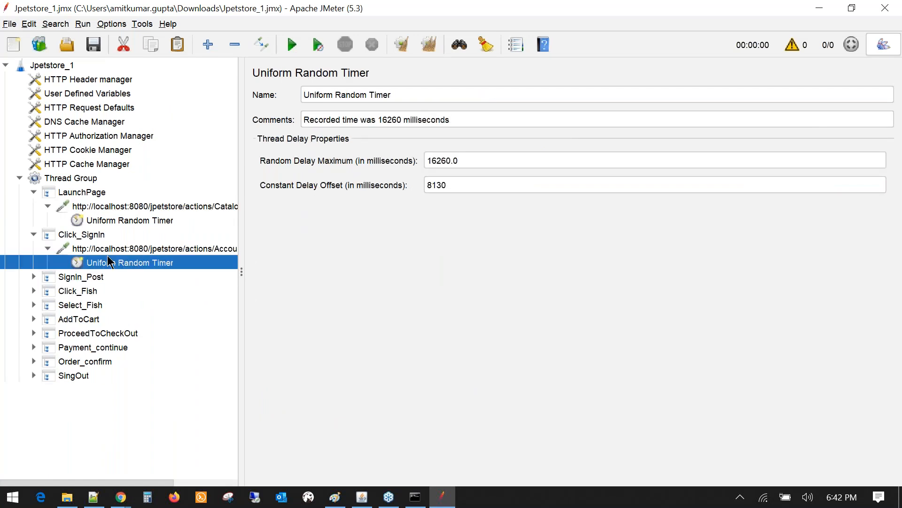
{"action": "left_click", "coordinate": [161, 249]}
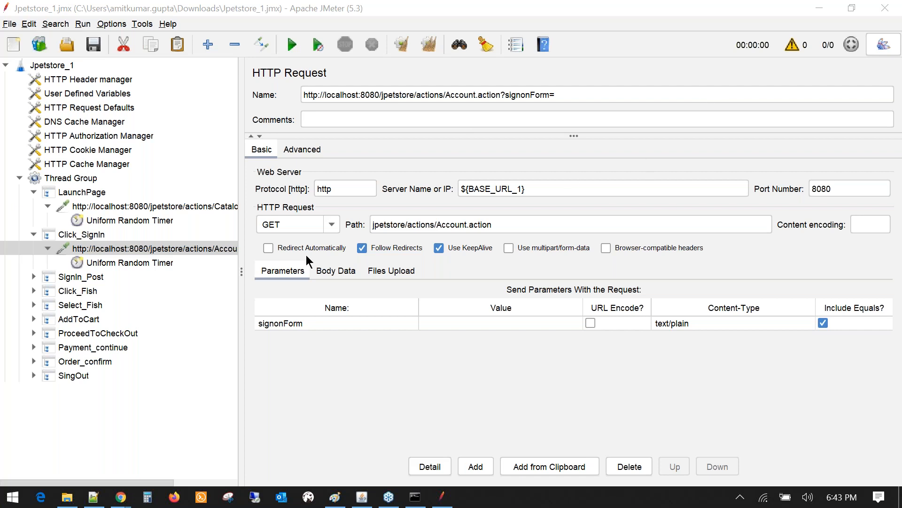
{"action": "left_click", "coordinate": [242, 214]}
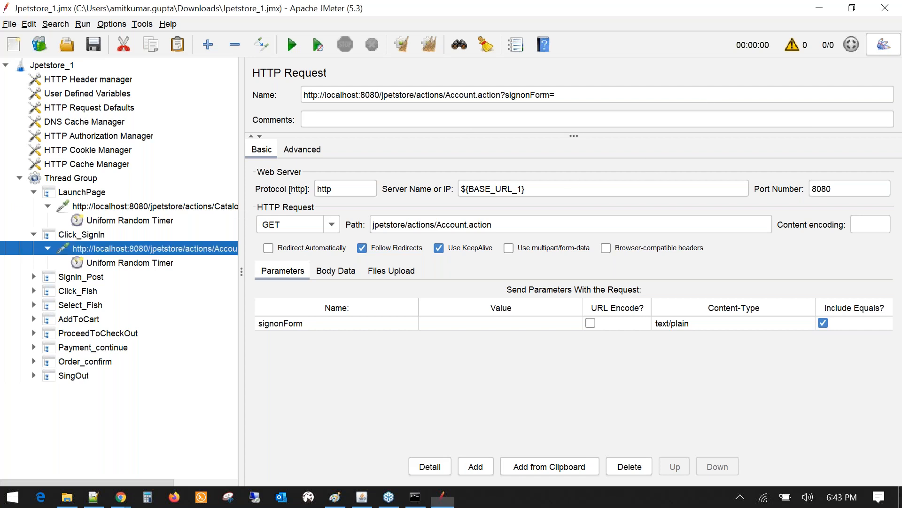
{"action": "left_click_drag", "start_coordinate": [241, 214], "coordinate": [305, 214]}
- Collapse the open transactions and confirm BASE_URL_1 is localhost in User Defined Variables
{"action": "left_click", "coordinate": [34, 192]}
{"action": "left_click", "coordinate": [34, 206]}
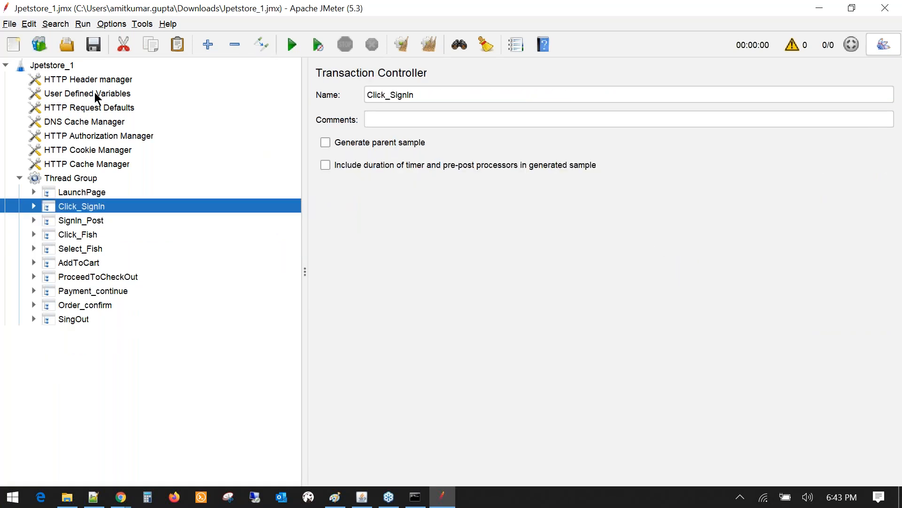
{"action": "left_click", "coordinate": [97, 97]}
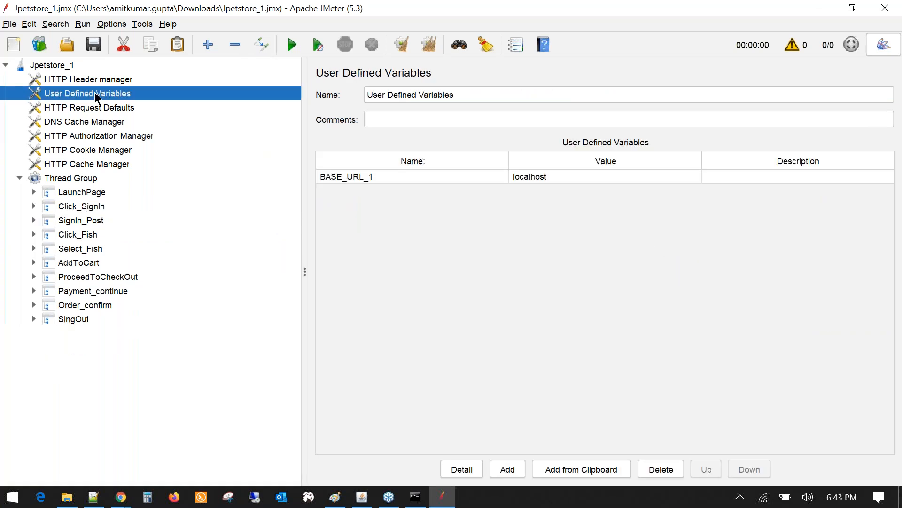
{"action": "left_click", "coordinate": [383, 178]}
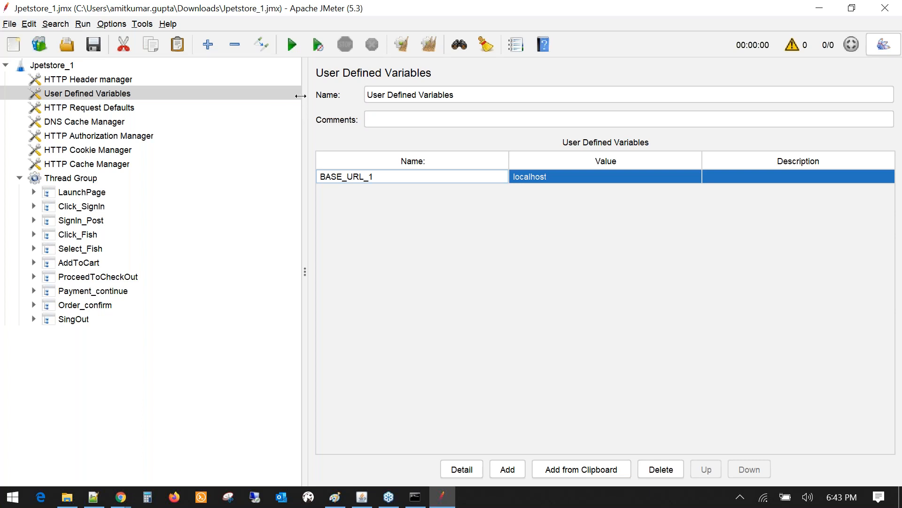
{"action": "left_click_drag", "start_coordinate": [301, 95], "coordinate": [179, 101]}
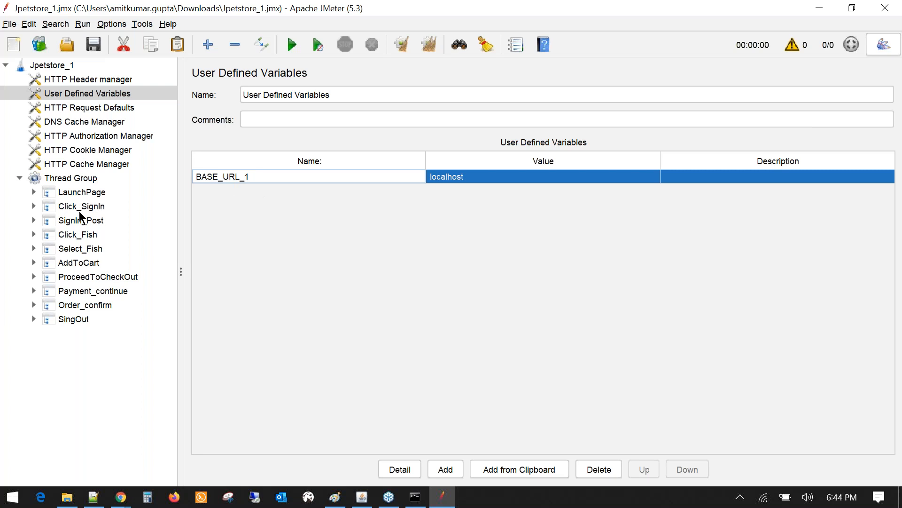
- Open LaunchPage's Catalog.action request and highlight ${BASE_URL_1} in its Server Name
{"action": "left_click", "coordinate": [34, 193]}
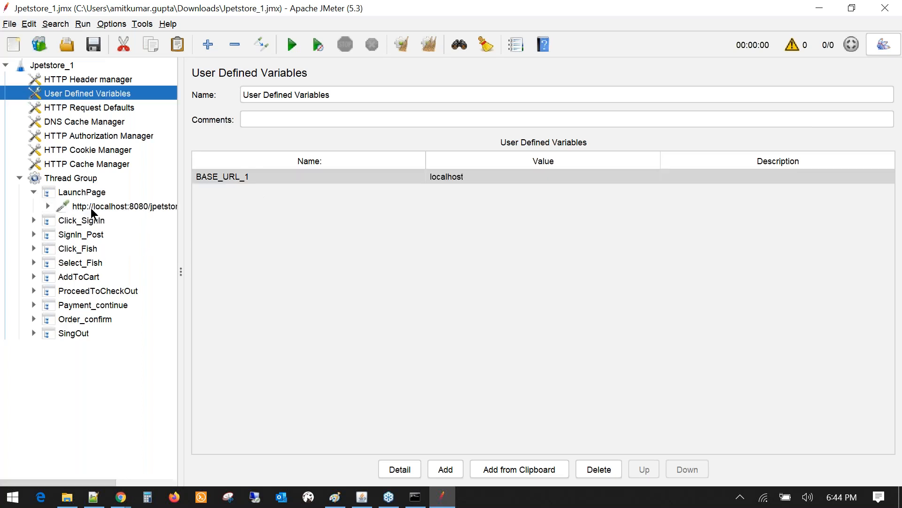
{"action": "left_click", "coordinate": [92, 209]}
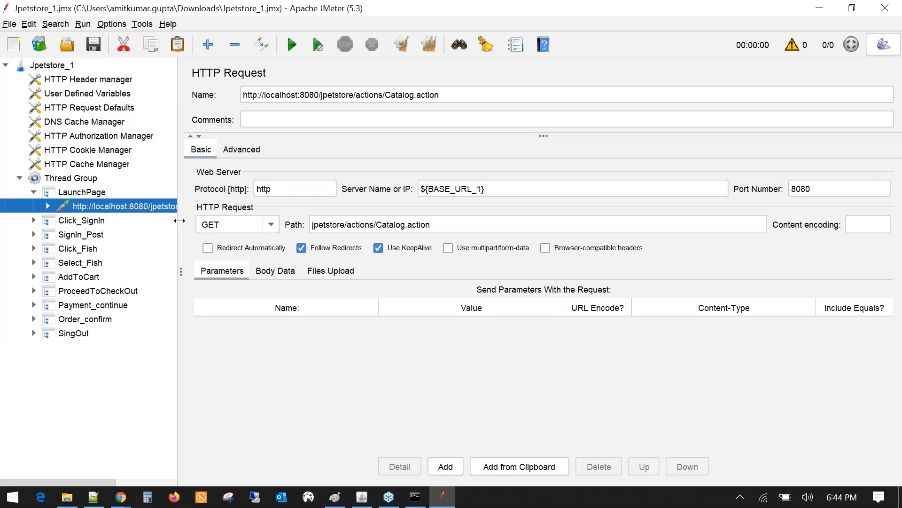
{"action": "left_click_drag", "start_coordinate": [180, 220], "coordinate": [253, 218]}
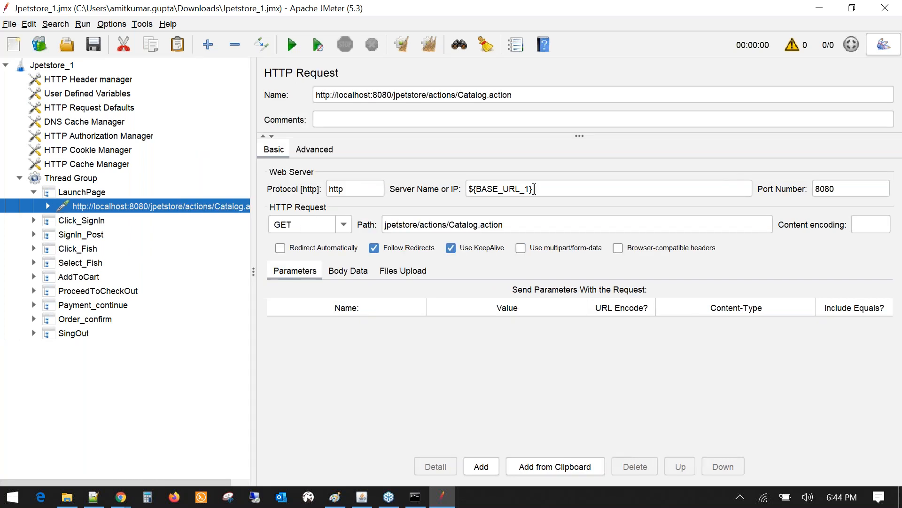
{"action": "left_click_drag", "start_coordinate": [535, 189], "coordinate": [470, 190]}
{"action": "double_click", "coordinate": [512, 191]}
{"action": "left_click_drag", "start_coordinate": [530, 190], "coordinate": [476, 190]}
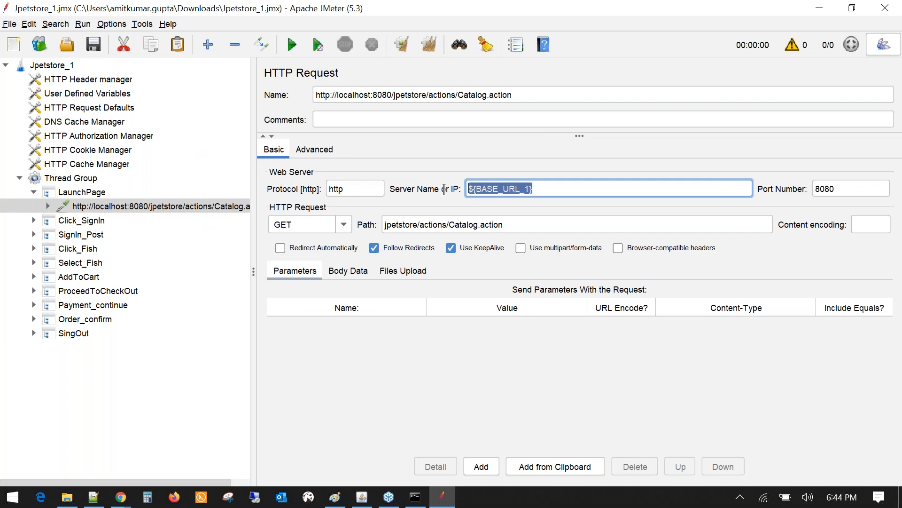
{"action": "double_click", "coordinate": [481, 188]}
{"action": "left_click_drag", "start_coordinate": [539, 192], "coordinate": [461, 187]}
- Re-highlight ${BASE_URL_1}, compare it with the BASE_URL_1 variable, and return to Catalog.action
{"action": "double_click", "coordinate": [485, 189]}
{"action": "left_click_drag", "start_coordinate": [536, 190], "coordinate": [463, 188]}
{"action": "left_click_drag", "start_coordinate": [260, 225], "coordinate": [289, 224]}
{"action": "left_click", "coordinate": [97, 94]}
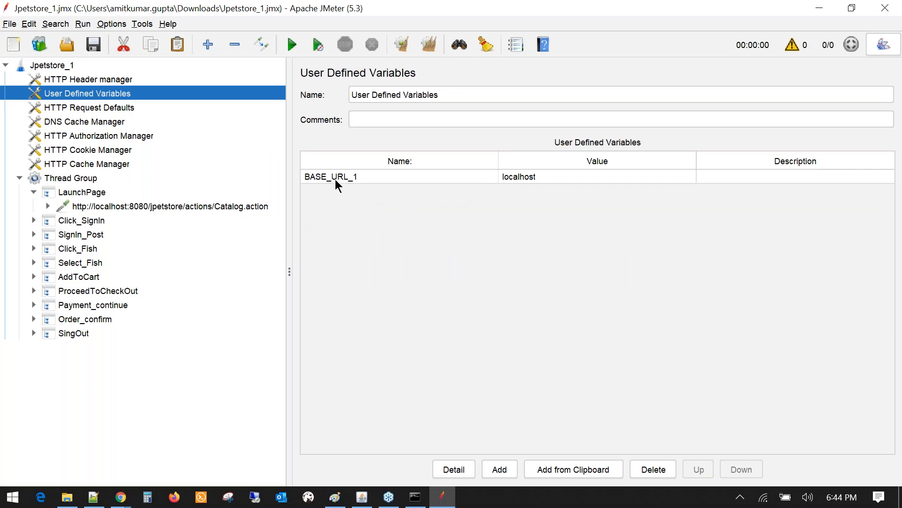
{"action": "left_click", "coordinate": [190, 208]}
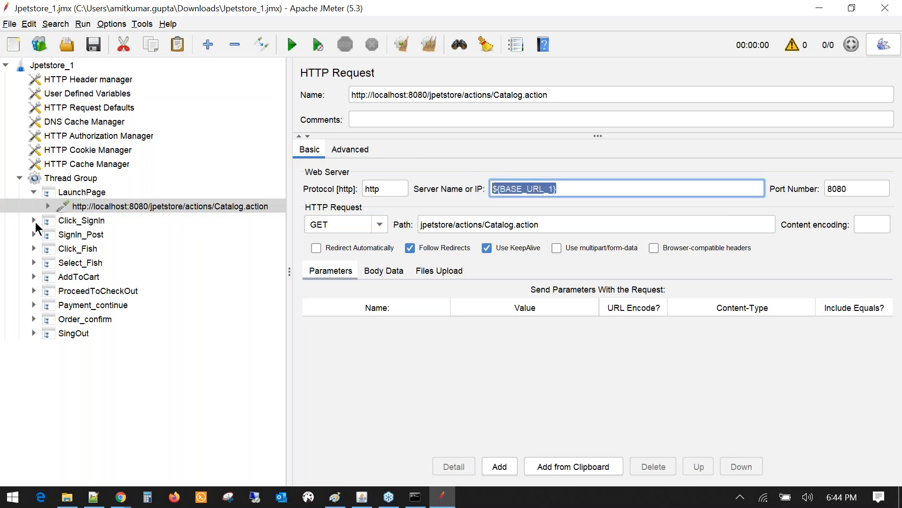
- Confirm Click_SignIn's Account.action request also uses ${BASE_URL_1} as Server Name
{"action": "left_click", "coordinate": [34, 221]}
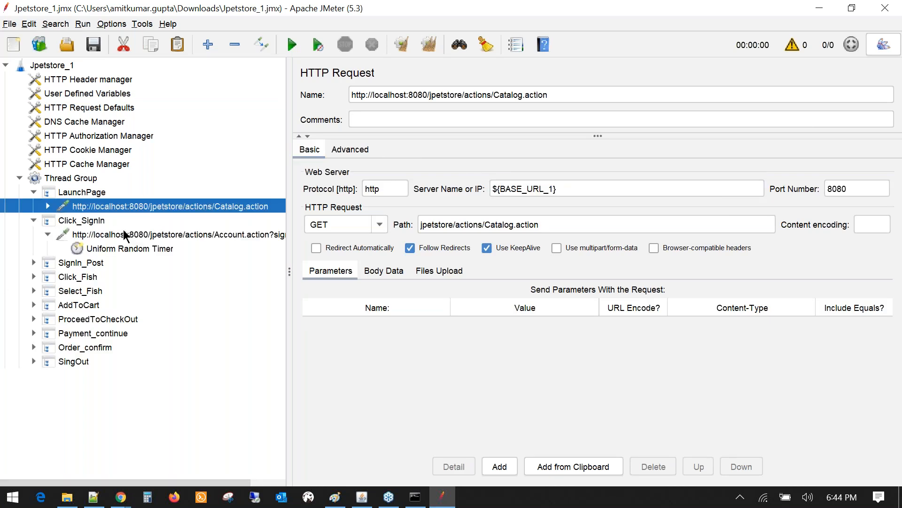
{"action": "left_click", "coordinate": [126, 234]}
{"action": "triple_click", "coordinate": [567, 191]}
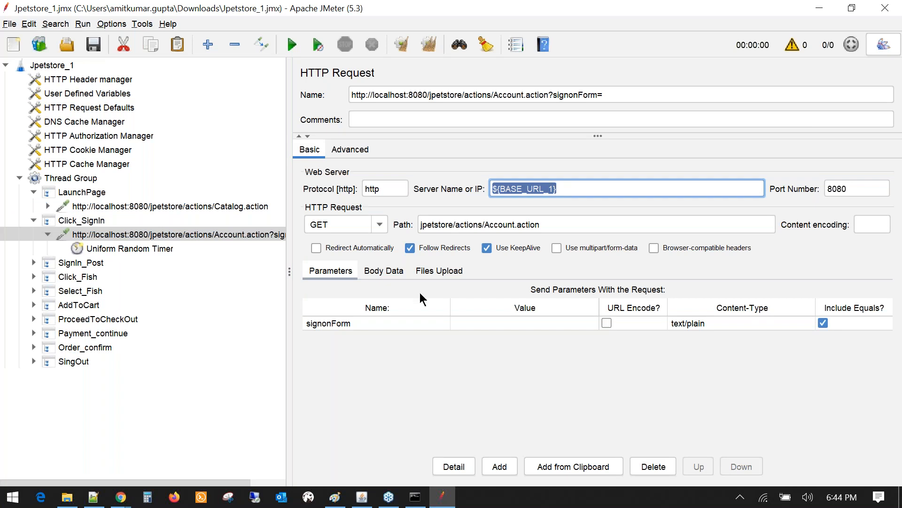
- Review the HTTP Header manager and the localhost BASE_URL_1 variable, then bring up Chrome
{"action": "left_click", "coordinate": [93, 81]}
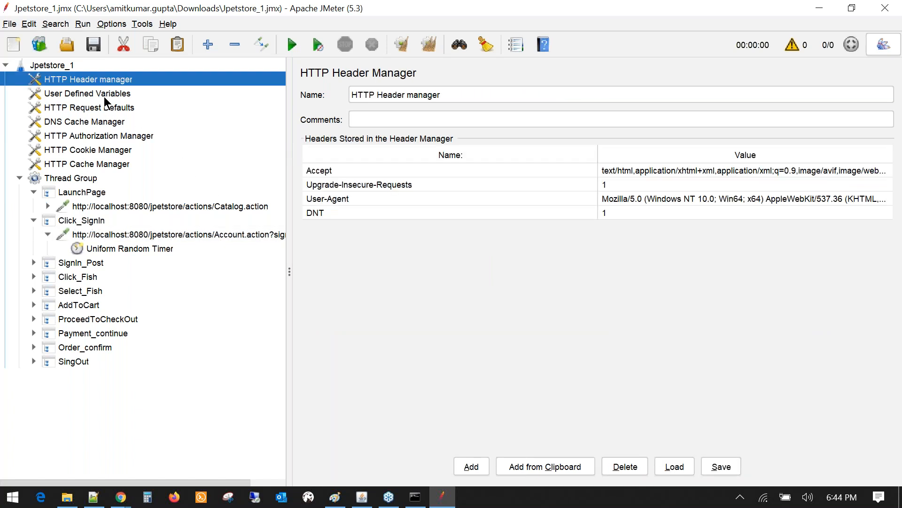
{"action": "left_click", "coordinate": [104, 95]}
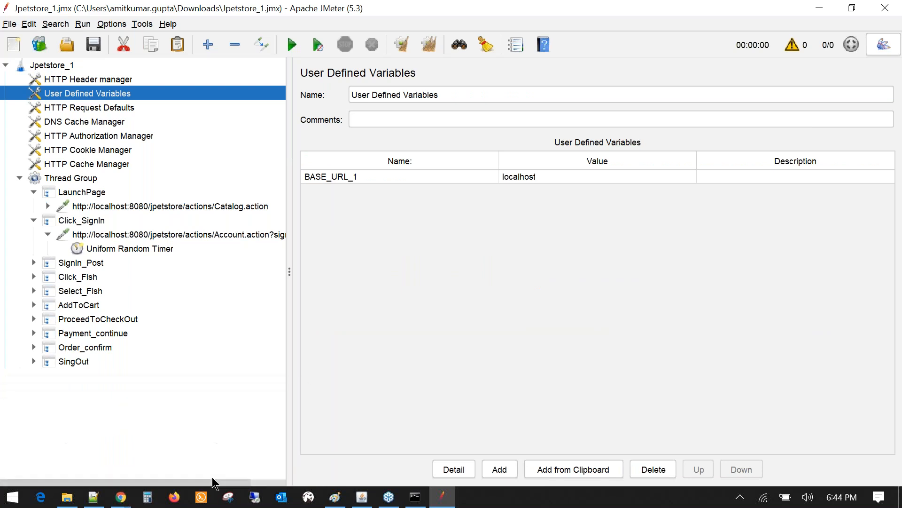
{"action": "left_click", "coordinate": [537, 175]}
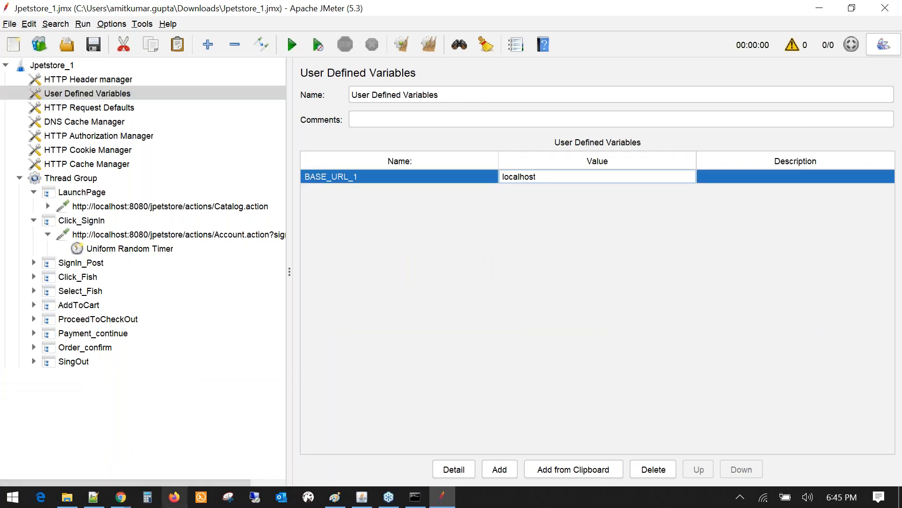
{"action": "left_click", "coordinate": [126, 496]}
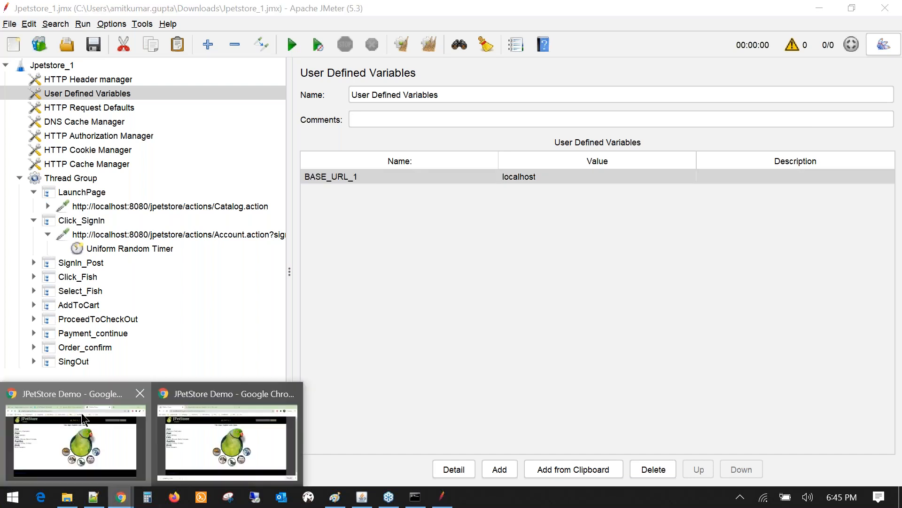
{"action": "left_click", "coordinate": [83, 418]}
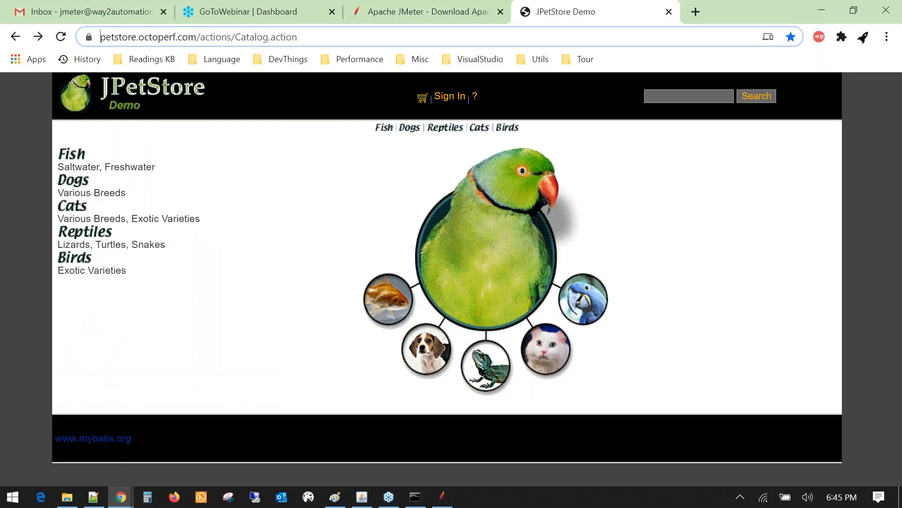
{"action": "key", "text": "ctrl+a"}
{"action": "key", "text": "alt+Tab"}
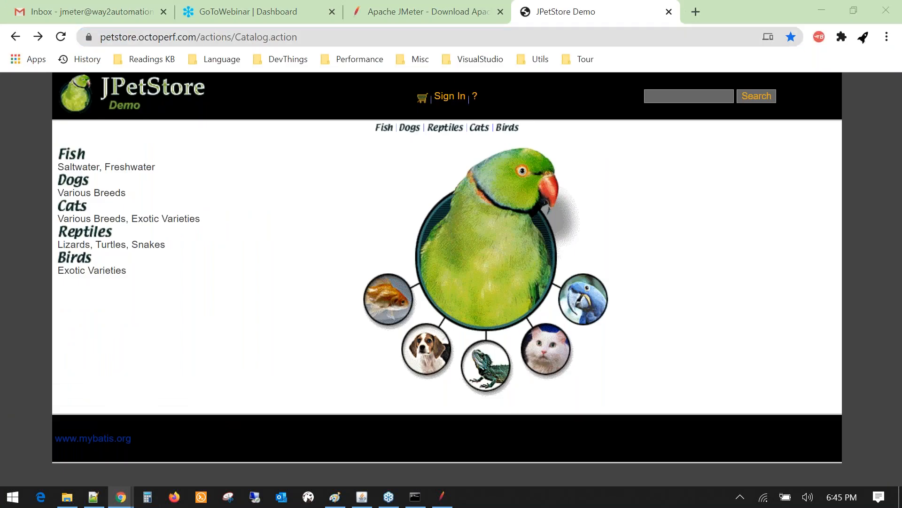
{"action": "key", "text": "alt+Tab"}
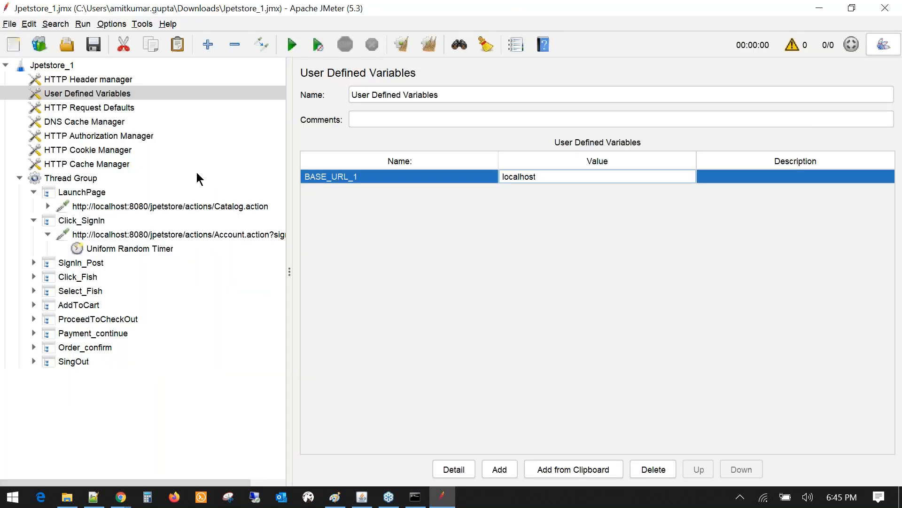
{"action": "key", "text": "alt+Tab"}
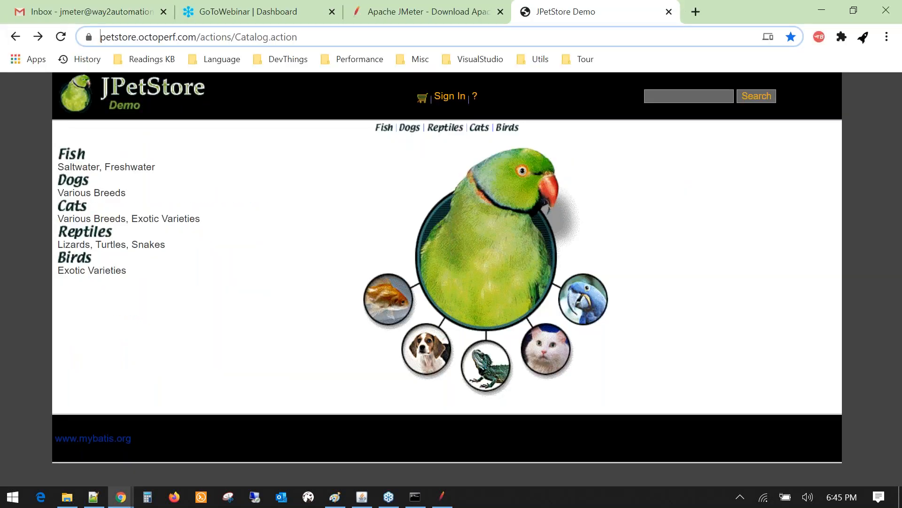
{"action": "key", "text": "alt+Tab"}
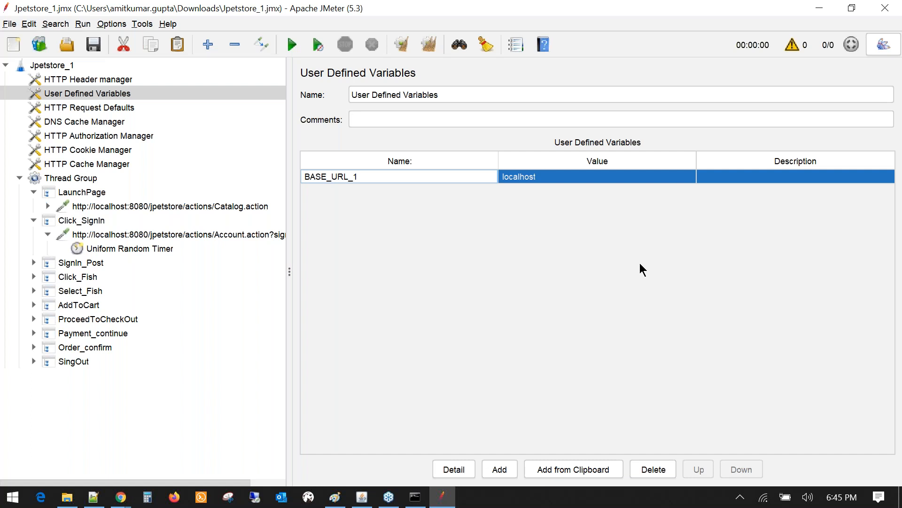
- Review Catalog.action, Account.action and BASE_URL_1, then inspect the blank HTTP Request Defaults
{"action": "left_click", "coordinate": [123, 207]}
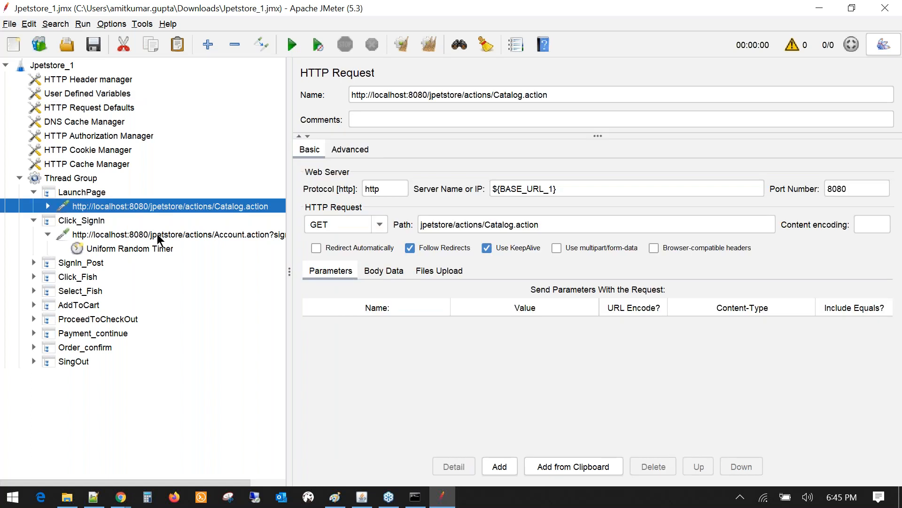
{"action": "left_click", "coordinate": [157, 234]}
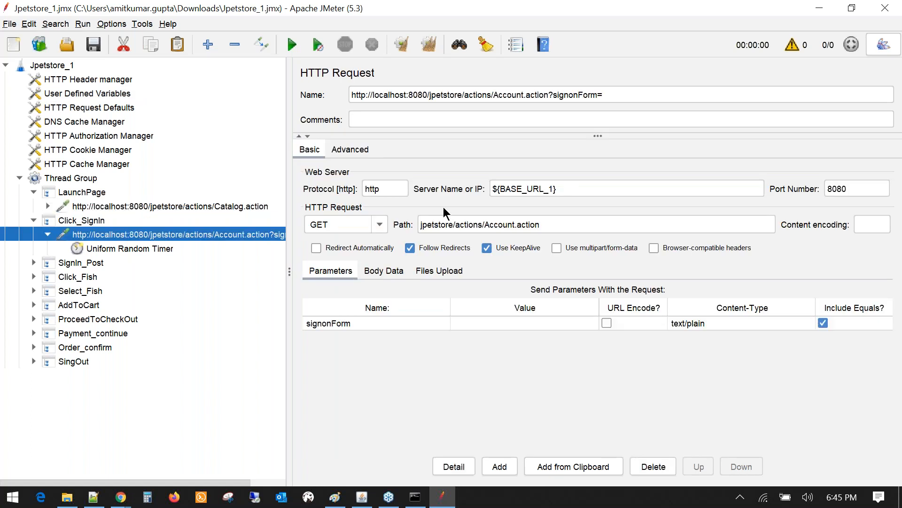
{"action": "left_click", "coordinate": [64, 94]}
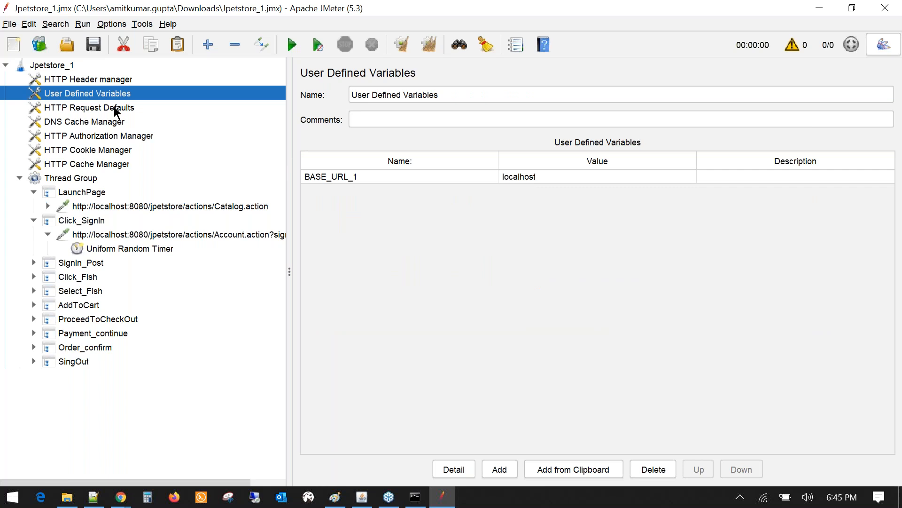
{"action": "left_click", "coordinate": [94, 108]}
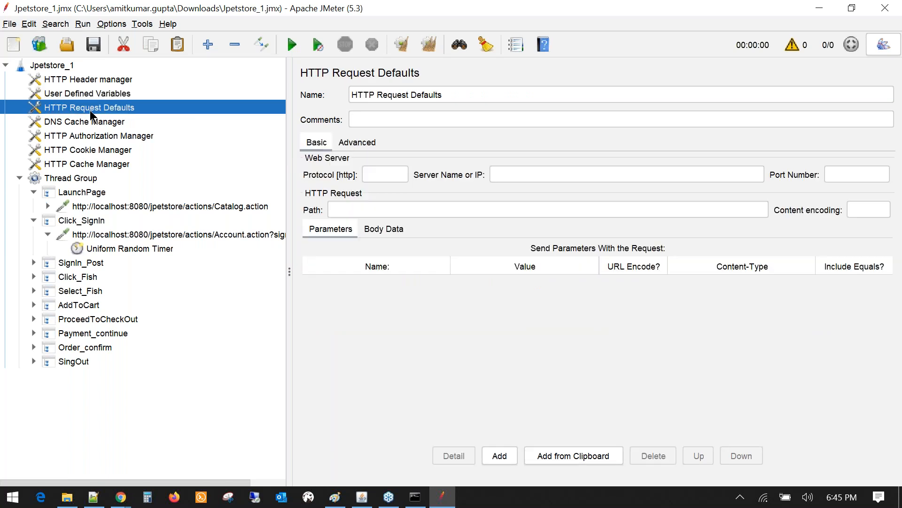
- Disable the HTTP Request Defaults element
{"action": "right_click", "coordinate": [90, 109]}
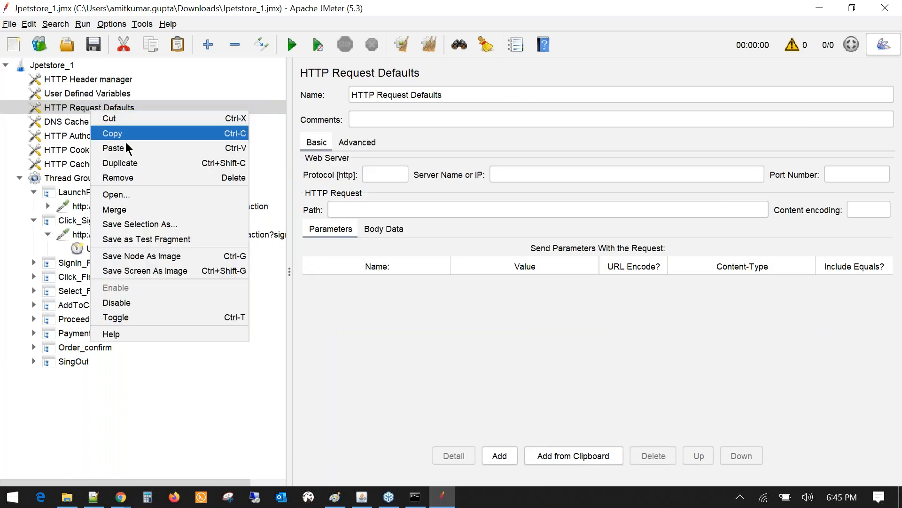
{"action": "left_click", "coordinate": [113, 302]}
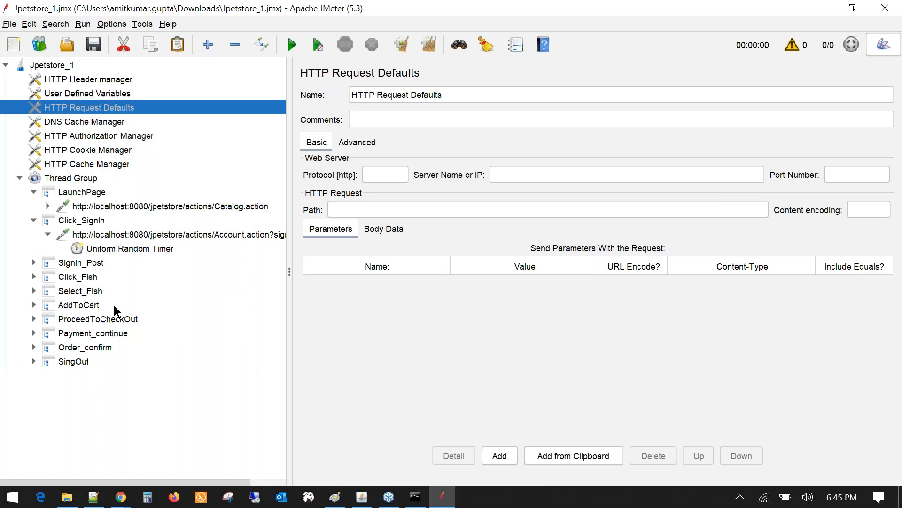
{"action": "key", "text": "Up"}
{"action": "left_click", "coordinate": [82, 107]}
- Disable the HTTP Authorization Manager
{"action": "left_click", "coordinate": [100, 124]}
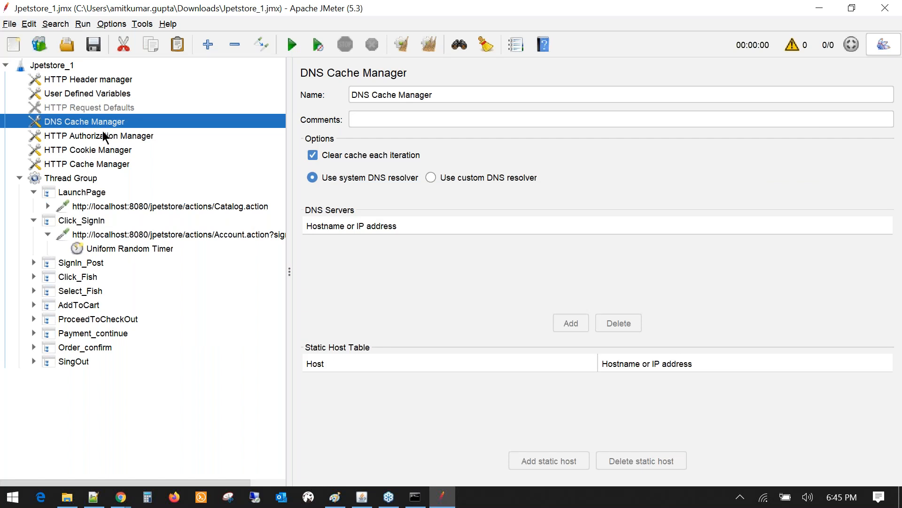
{"action": "left_click", "coordinate": [104, 137]}
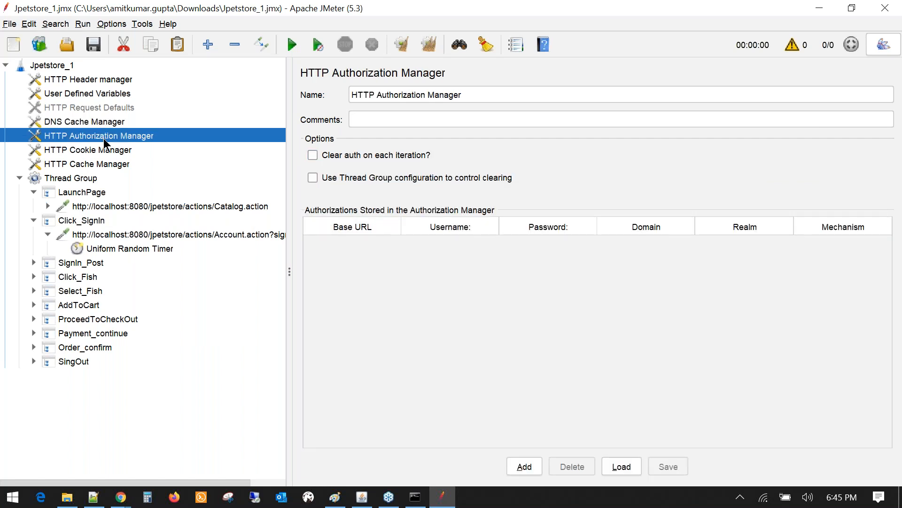
{"action": "right_click", "coordinate": [103, 138]}
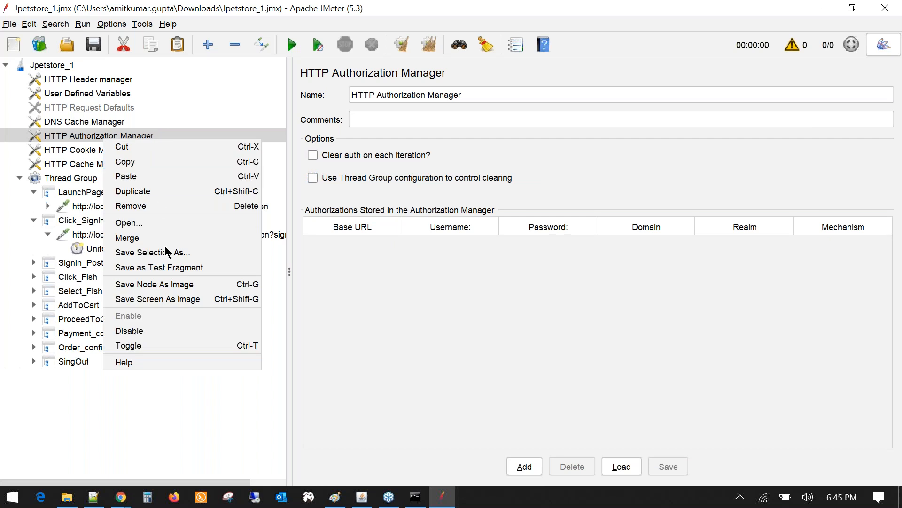
{"action": "left_click", "coordinate": [126, 331]}
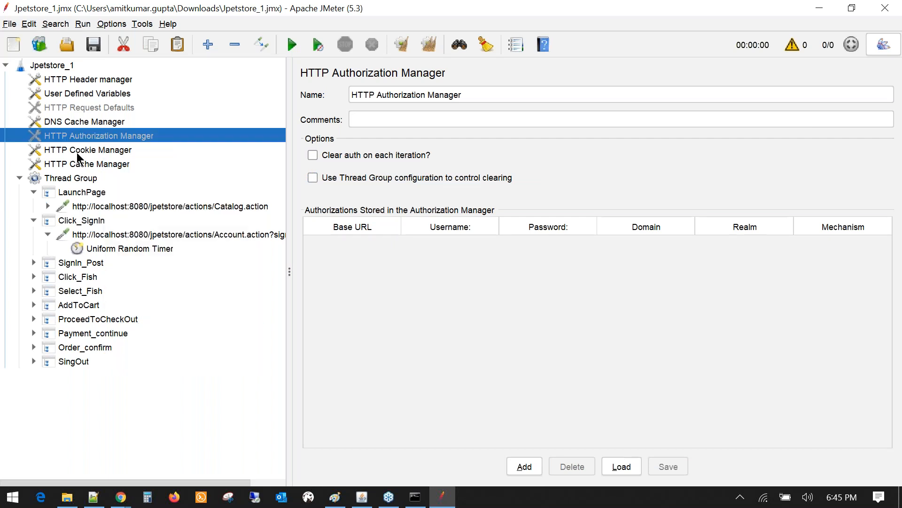
- Disable the DNS Cache Manager and the HTTP Cache Manager
{"action": "left_click", "coordinate": [77, 152]}
{"action": "left_click", "coordinate": [83, 166]}
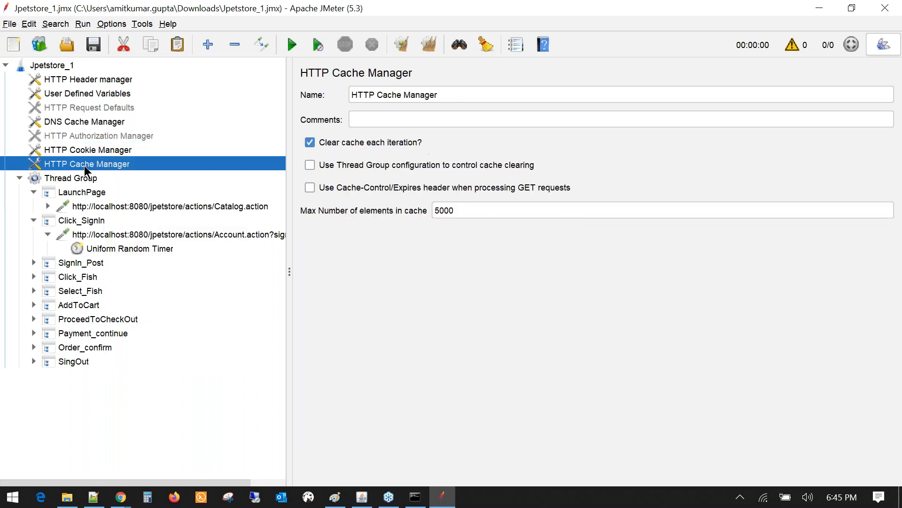
{"action": "right_click", "coordinate": [83, 166]}
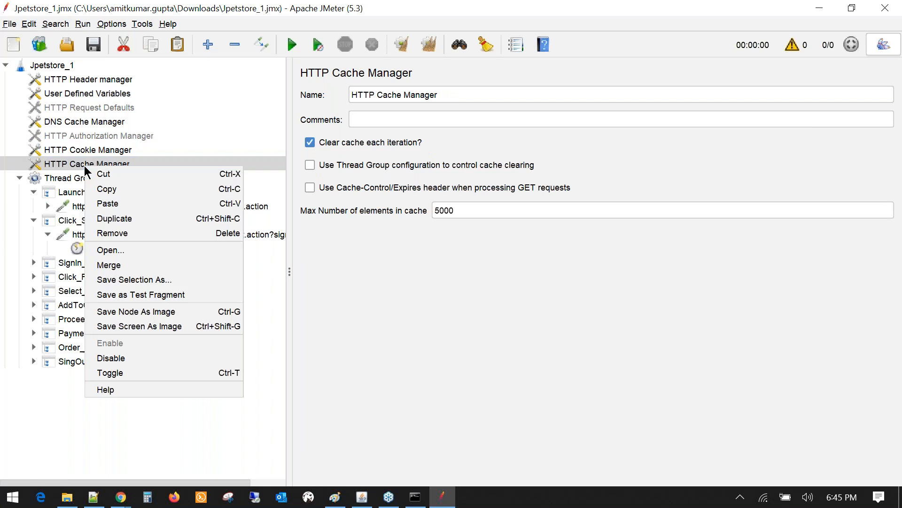
{"action": "left_click", "coordinate": [81, 123]}
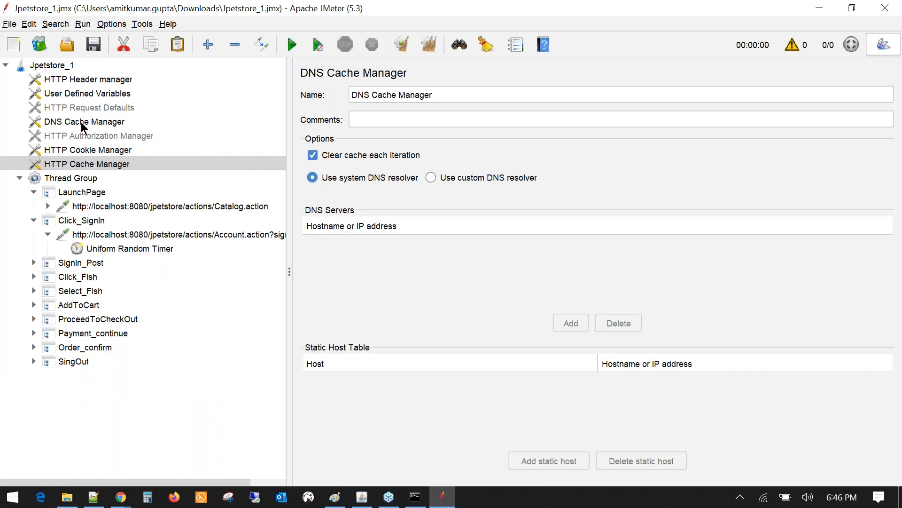
{"action": "right_click", "coordinate": [81, 123]}
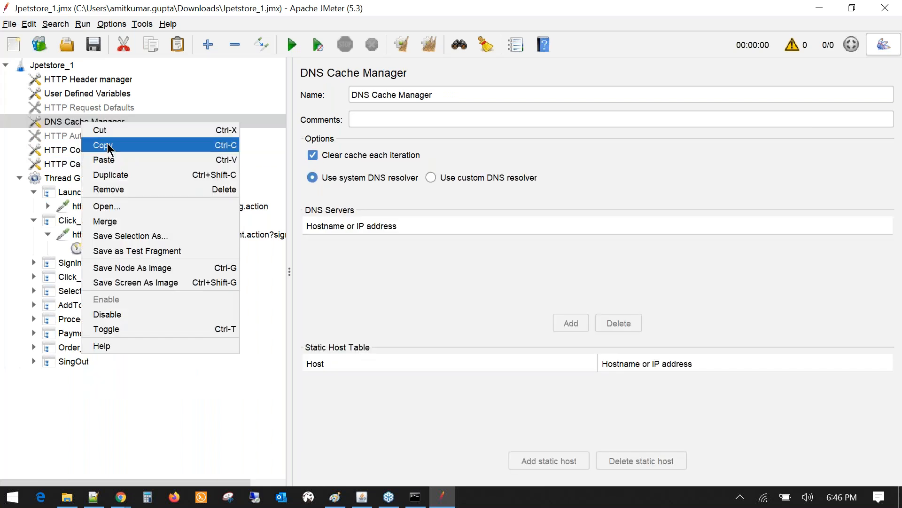
{"action": "left_click", "coordinate": [107, 315]}
{"action": "right_click", "coordinate": [80, 163]}
{"action": "left_click", "coordinate": [94, 353]}
- Review the still-active HTTP Cookie Manager, HTTP Header manager and User Defined Variables
{"action": "left_click", "coordinate": [94, 150]}
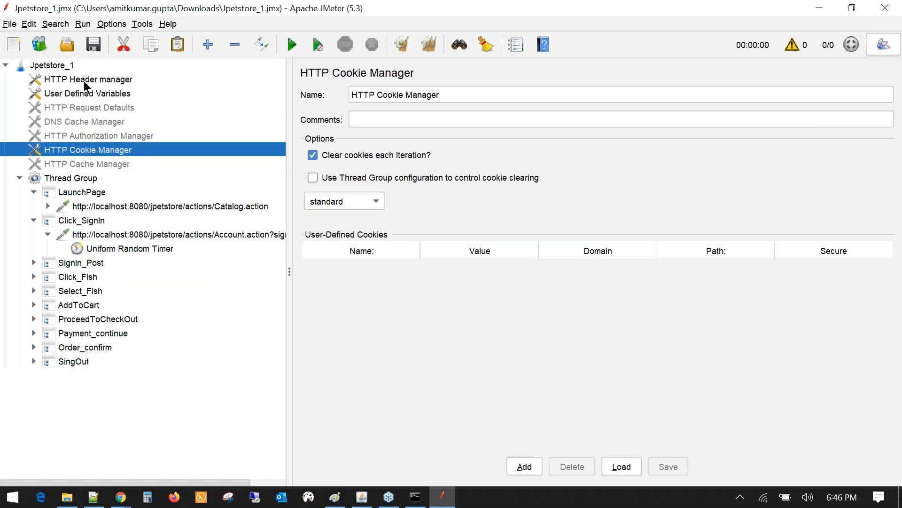
{"action": "left_click", "coordinate": [84, 80]}
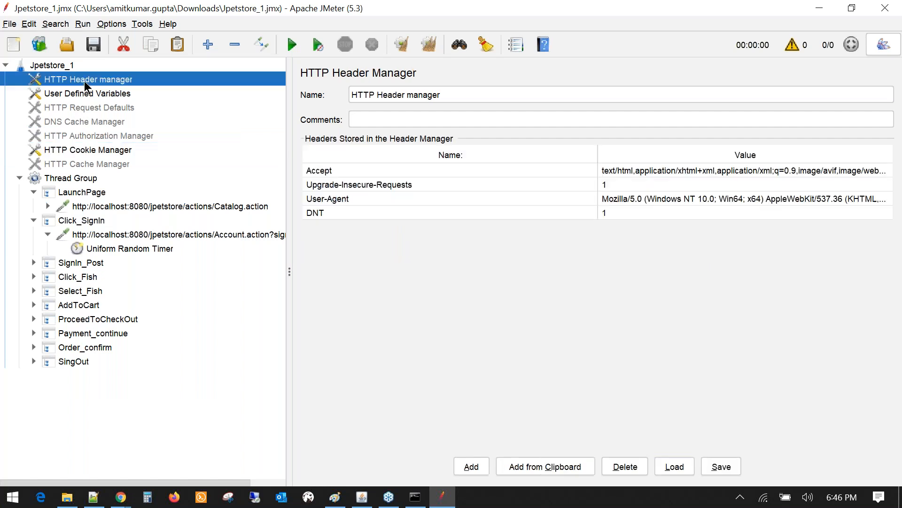
{"action": "left_click", "coordinate": [85, 93]}
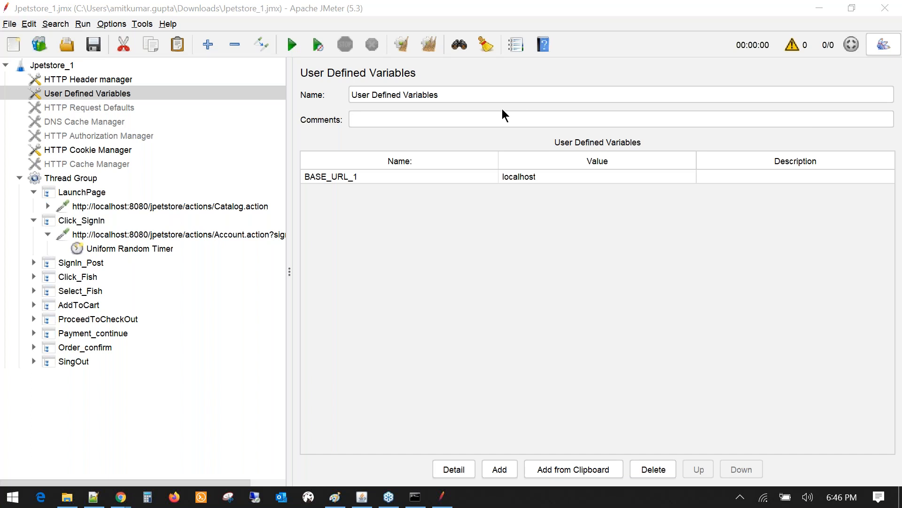
- Review Catalog.action's protocol http, server ${BASE_URL_1} and port 8080
{"action": "left_click", "coordinate": [118, 207]}
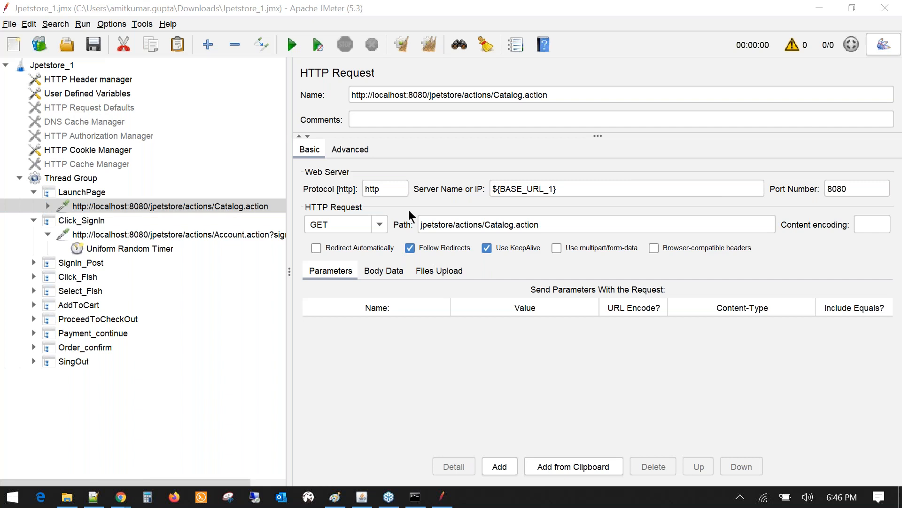
{"action": "left_click", "coordinate": [386, 190]}
{"action": "double_click", "coordinate": [386, 190]}
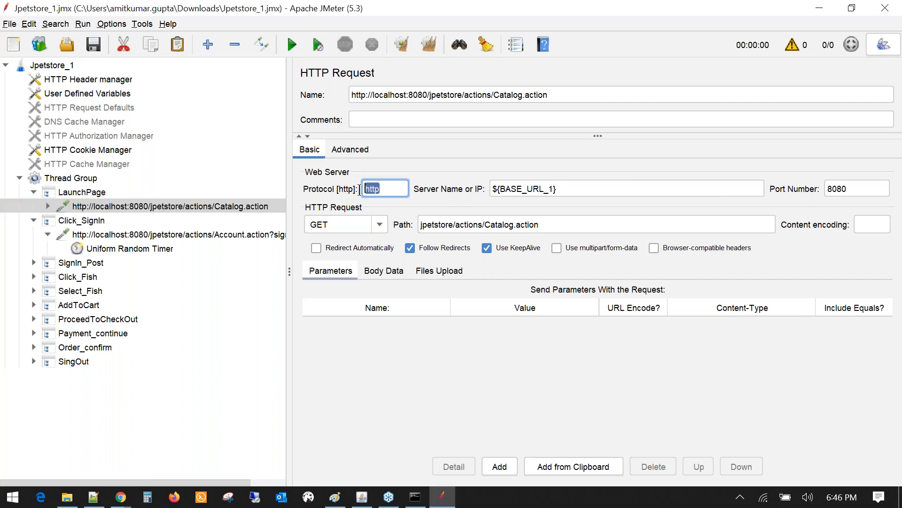
{"action": "left_click_drag", "start_coordinate": [570, 193], "coordinate": [483, 190]}
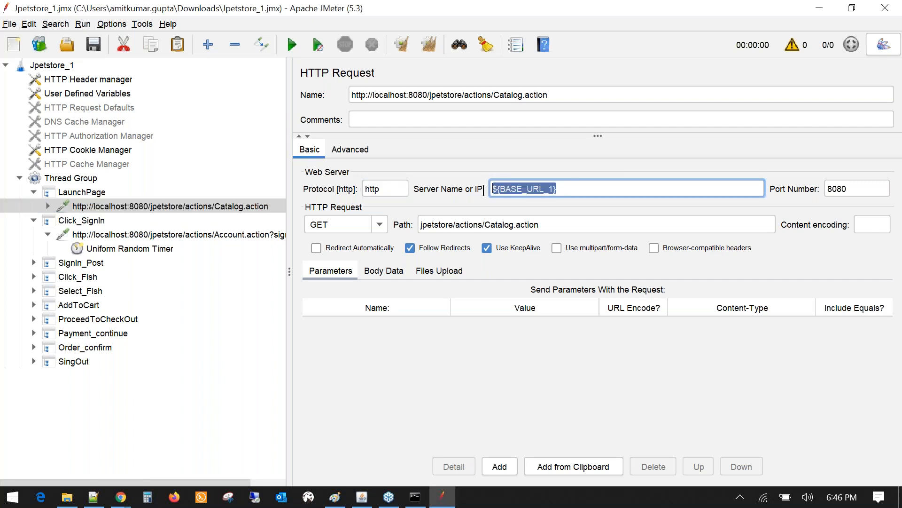
{"action": "double_click", "coordinate": [850, 189]}
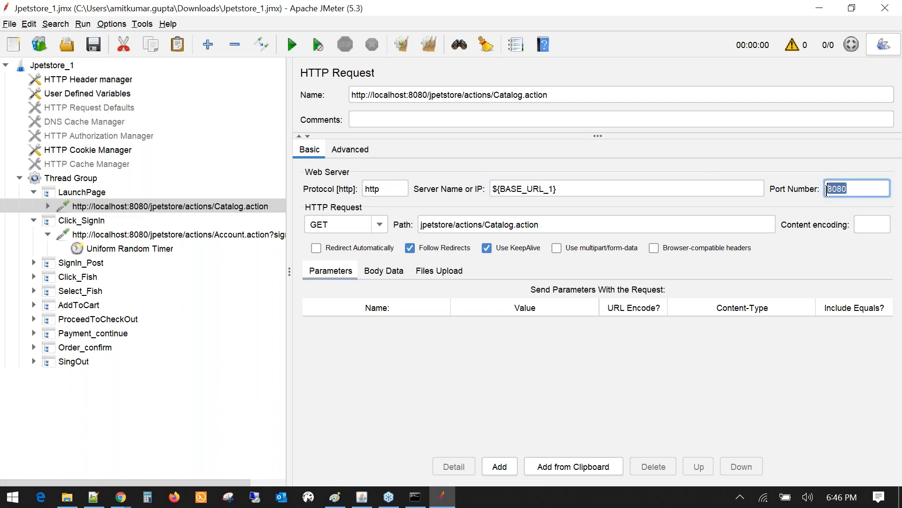
{"action": "left_click", "coordinate": [853, 190]}
{"action": "double_click", "coordinate": [840, 189]}
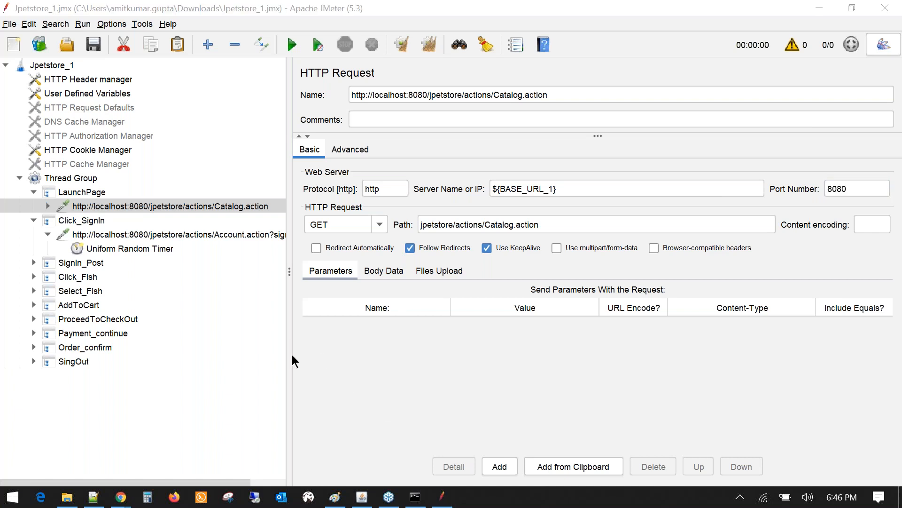
{"action": "left_click", "coordinate": [92, 498]}
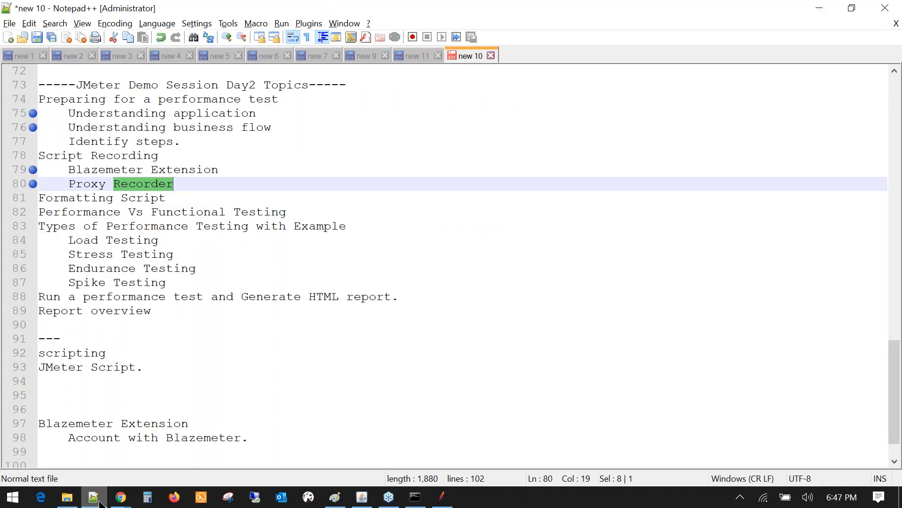
{"action": "mouse_move", "coordinate": [99, 504]}
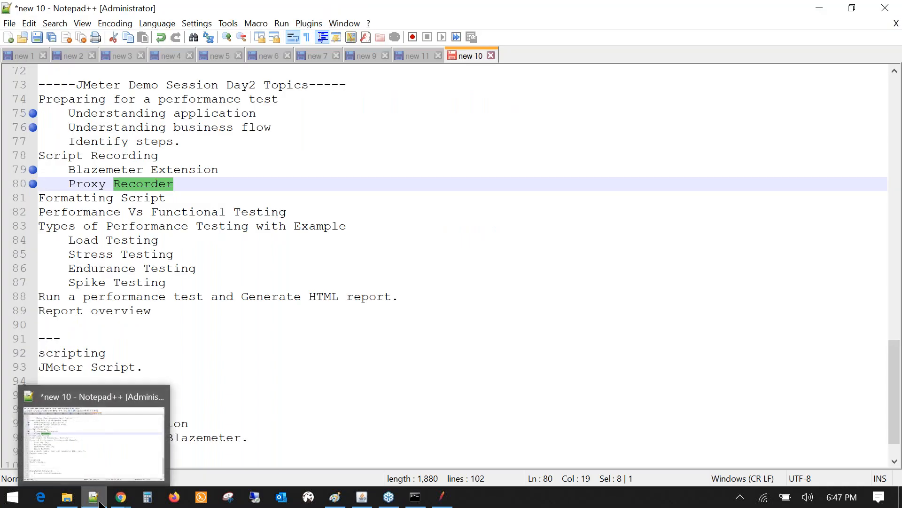
{"action": "left_click", "coordinate": [100, 504]}
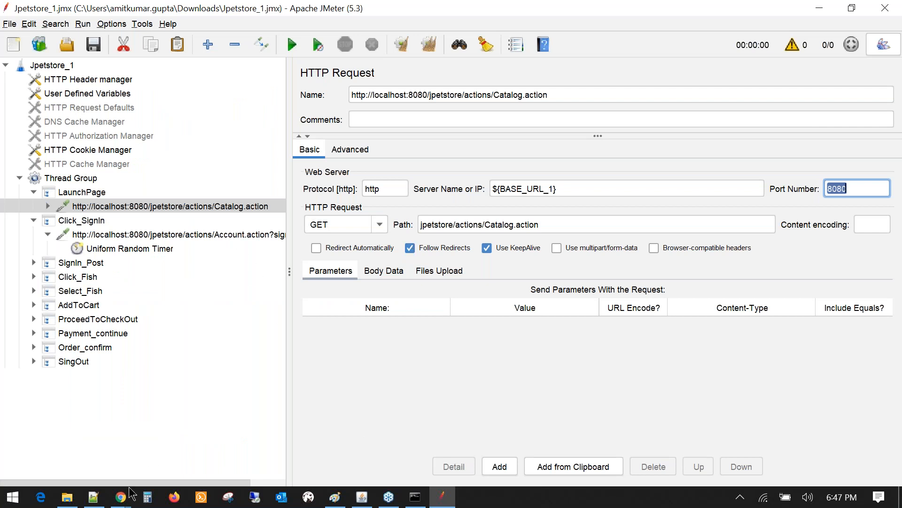
{"action": "left_click", "coordinate": [99, 497]}
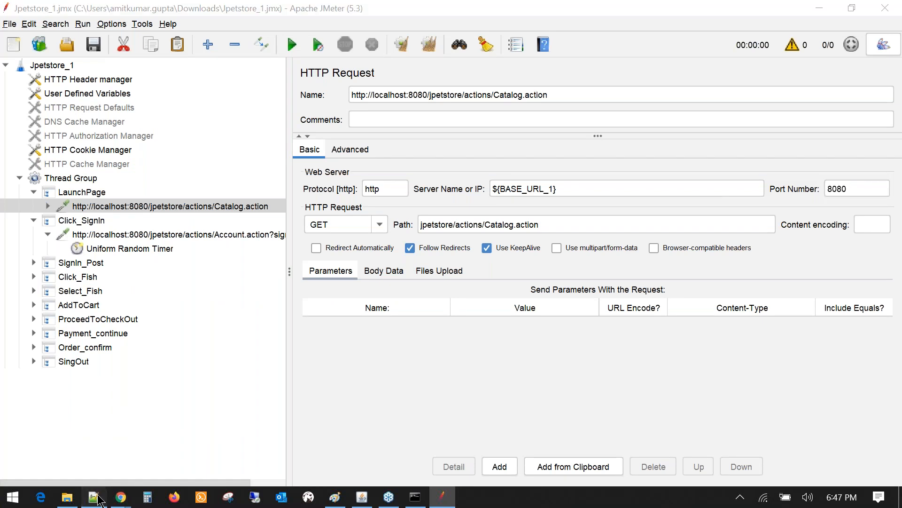
{"action": "scroll", "coordinate": [41, 170], "scroll_direction": "up", "scroll_amount": 8}
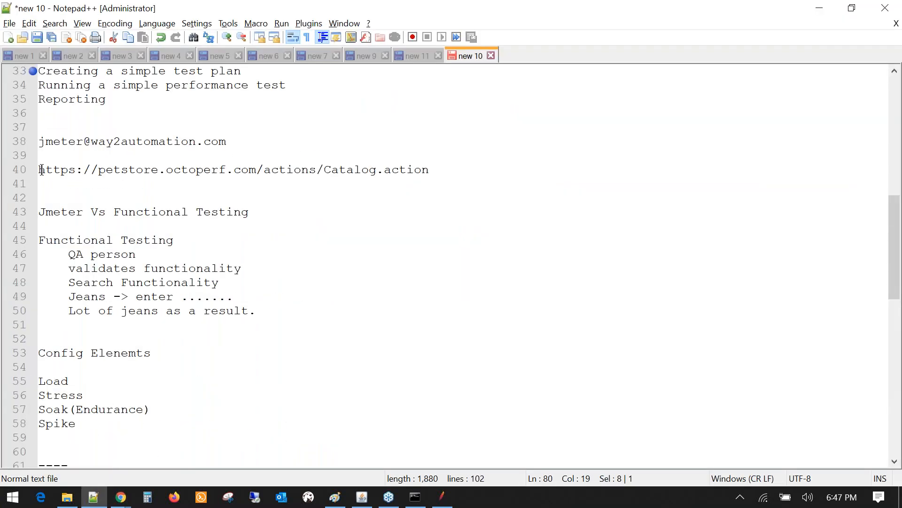
{"action": "left_click", "coordinate": [39, 170]}
{"action": "key", "text": "shift+Up"}
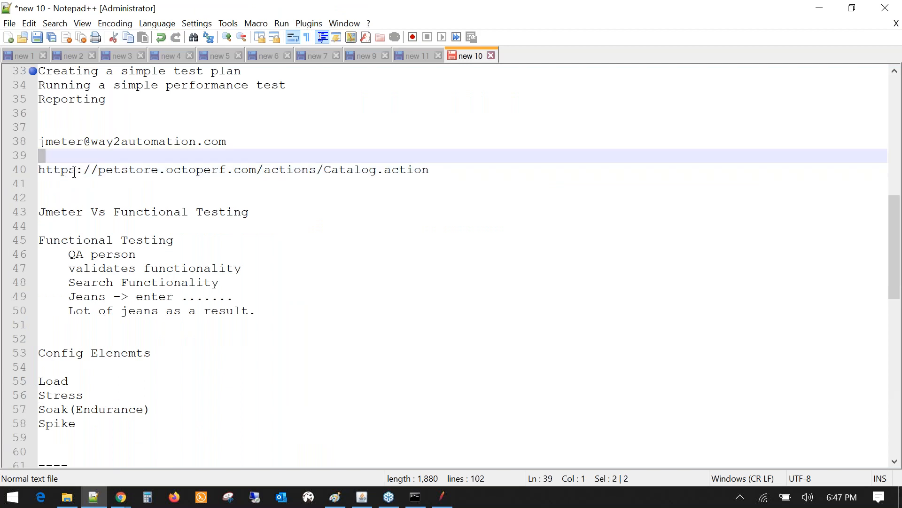
{"action": "left_click", "coordinate": [74, 171]}
{"action": "key", "text": "shift+Home"}
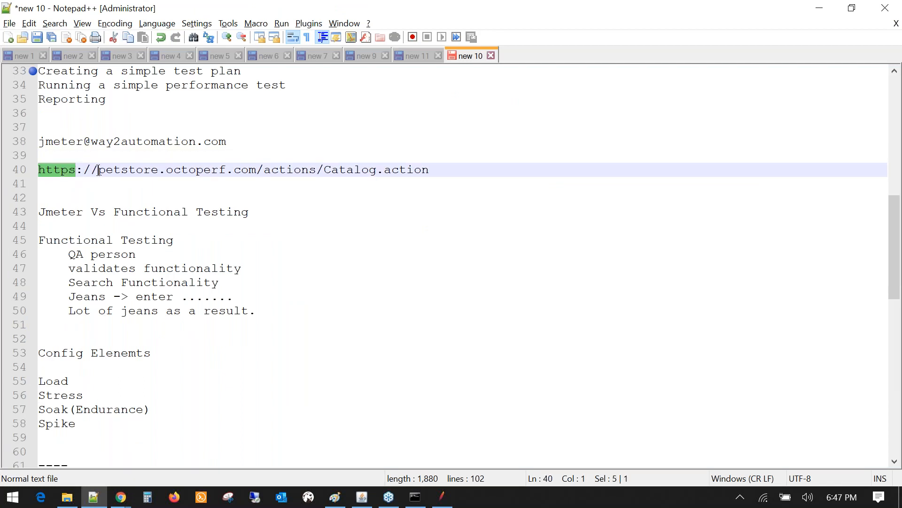
{"action": "left_click_drag", "start_coordinate": [98, 170], "coordinate": [76, 170]}
{"action": "left_click", "coordinate": [95, 184]}
{"action": "left_click", "coordinate": [98, 170]}
{"action": "left_click_drag", "start_coordinate": [98, 170], "coordinate": [429, 170]}
{"action": "left_click", "coordinate": [262, 170]}
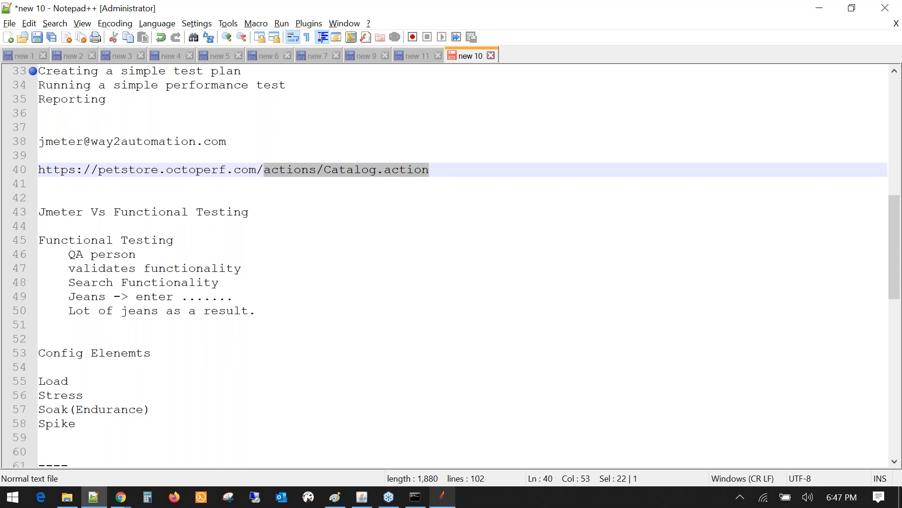
{"action": "left_click", "coordinate": [443, 497]}
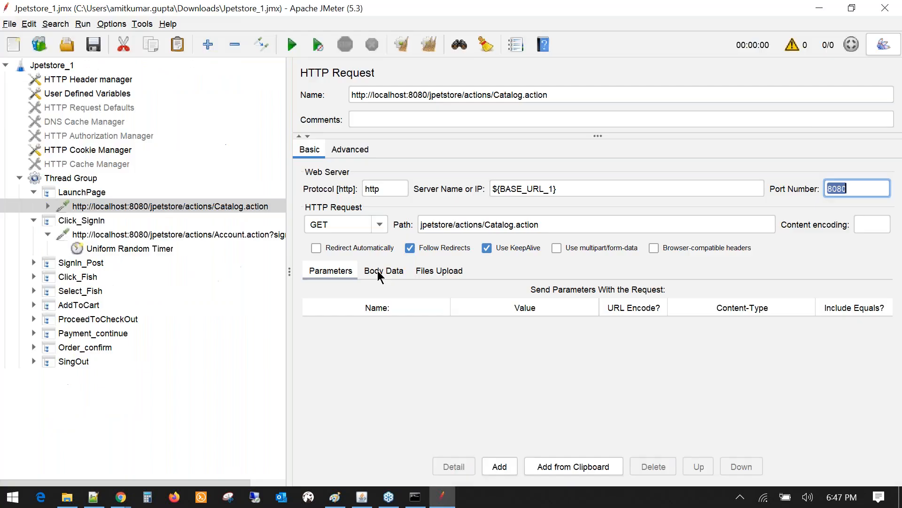
- Select the request's Path value and widen the test plan tree
{"action": "key", "text": "Tab"}
{"action": "key", "text": "Tab"}
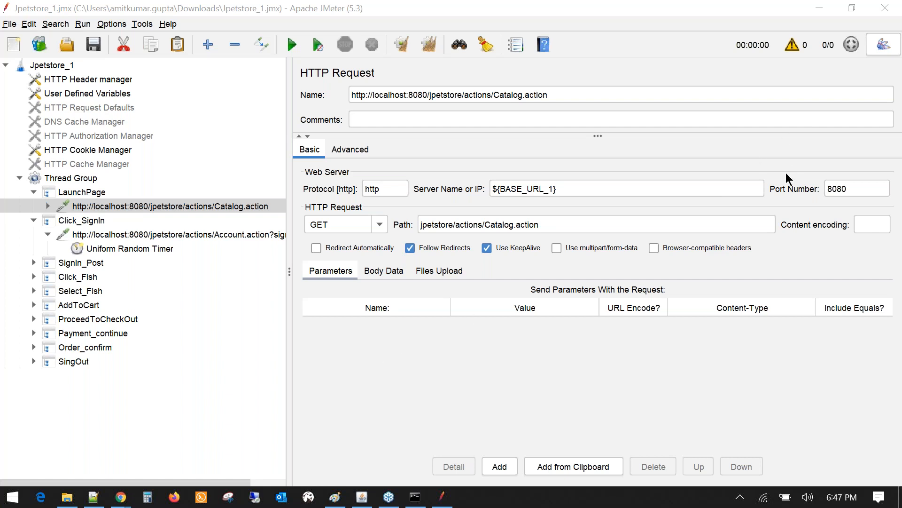
{"action": "left_click", "coordinate": [323, 224]}
{"action": "key", "text": "Tab"}
{"action": "left_click_drag", "start_coordinate": [288, 204], "coordinate": [381, 205]}
- Compare the LaunchPage, Click_SignIn (16260 ms) and SignIn_Post (13120 ms) timer delays
{"action": "left_click", "coordinate": [48, 206]}
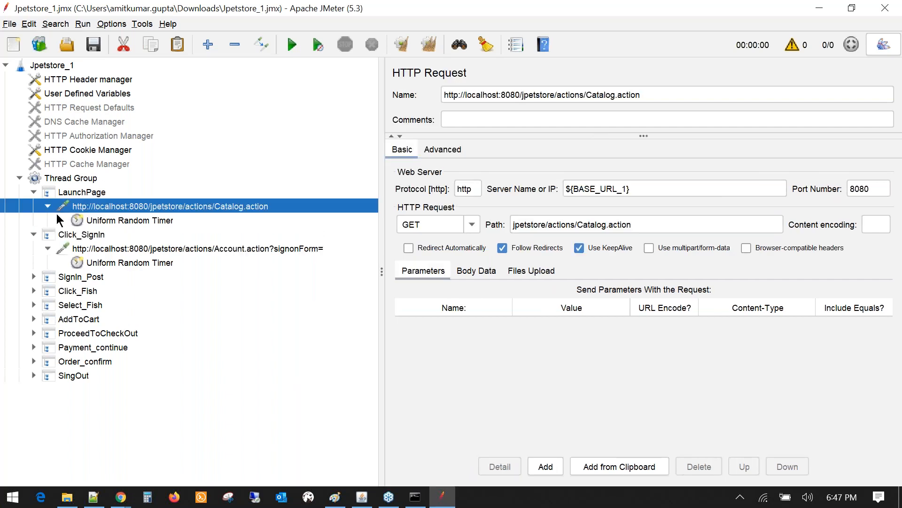
{"action": "left_click", "coordinate": [125, 220]}
{"action": "left_click", "coordinate": [103, 266]}
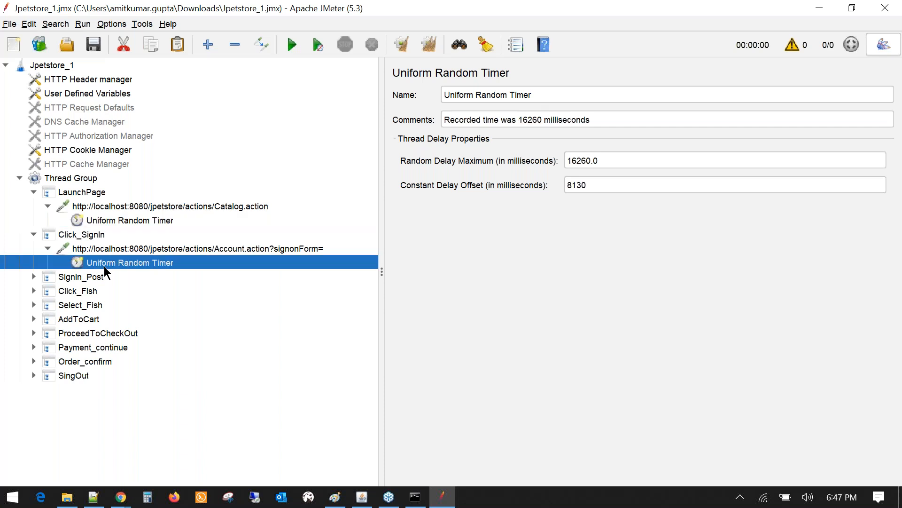
{"action": "left_click", "coordinate": [34, 276]}
{"action": "left_click", "coordinate": [48, 290]}
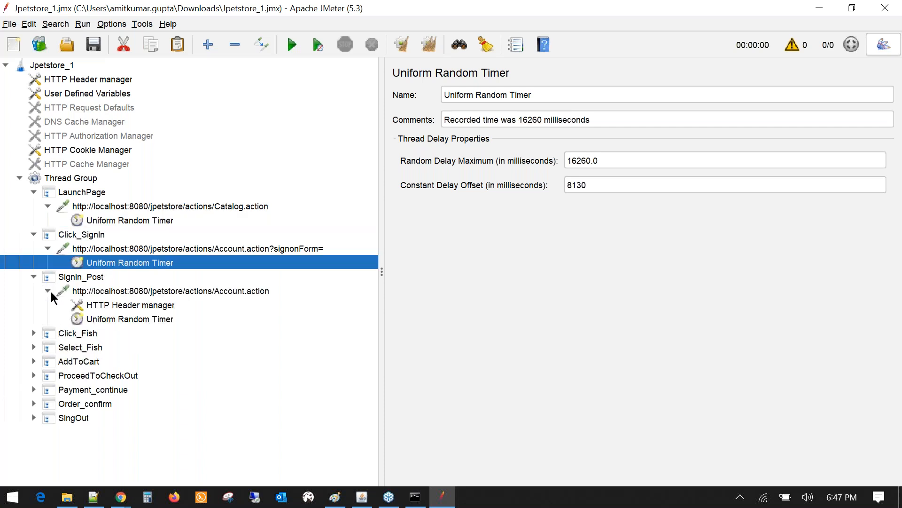
{"action": "left_click", "coordinate": [109, 318]}
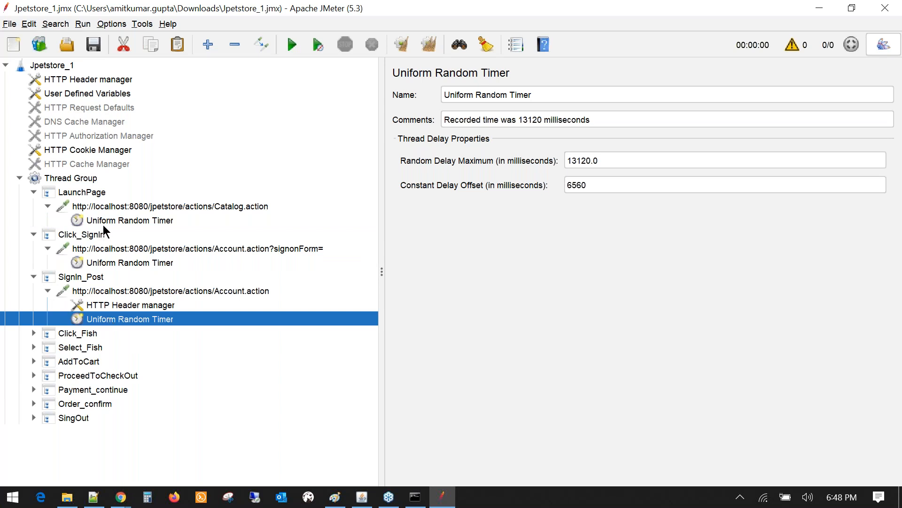
{"action": "left_click", "coordinate": [102, 225]}
{"action": "left_click", "coordinate": [106, 264]}
{"action": "left_click", "coordinate": [120, 323]}
- Recheck the Click_SignIn timer and signonForm request, then collapse LaunchPage and Click_SignIn
{"action": "left_click", "coordinate": [121, 262]}
{"action": "right_click", "coordinate": [121, 261]}
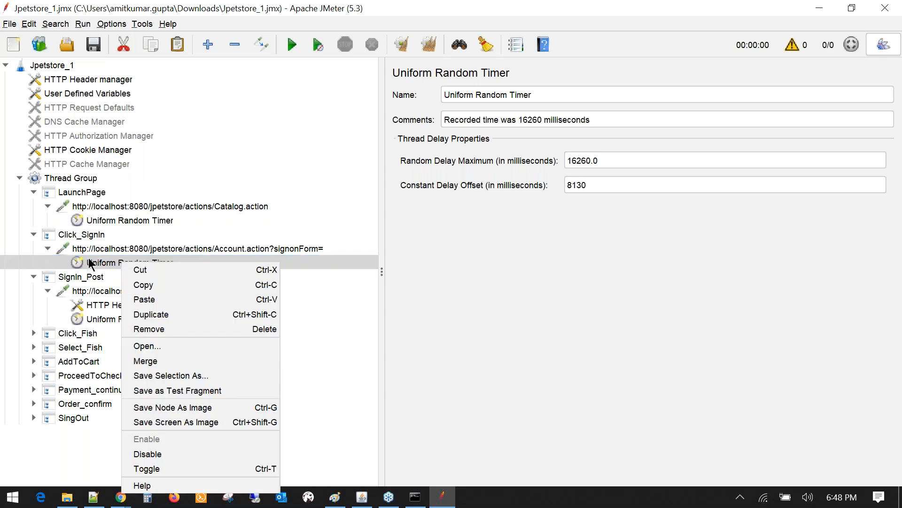
{"action": "left_click", "coordinate": [102, 262]}
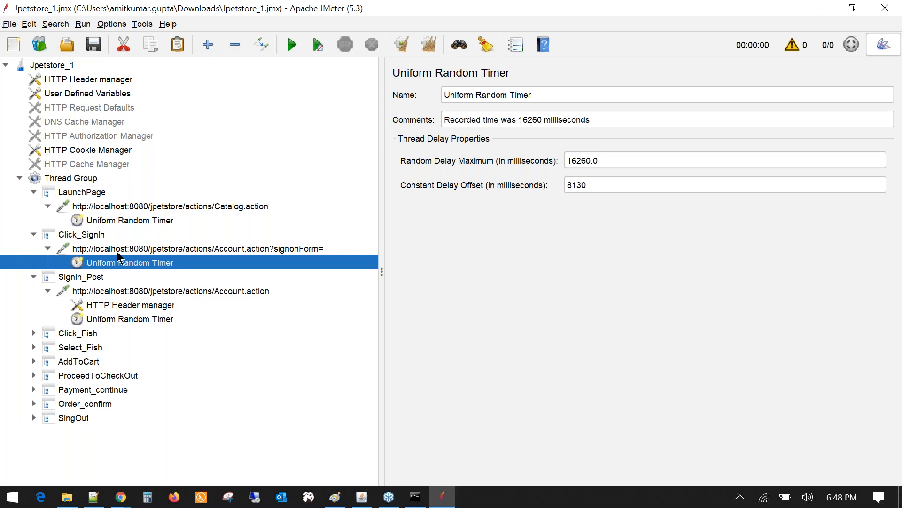
{"action": "left_click", "coordinate": [116, 251]}
{"action": "left_click", "coordinate": [122, 261]}
{"action": "left_click", "coordinate": [49, 206]}
{"action": "left_click", "coordinate": [34, 191]}
{"action": "left_click", "coordinate": [34, 205]}
- Add a View Results Tree listener to the Thread Group
{"action": "left_click", "coordinate": [34, 219]}
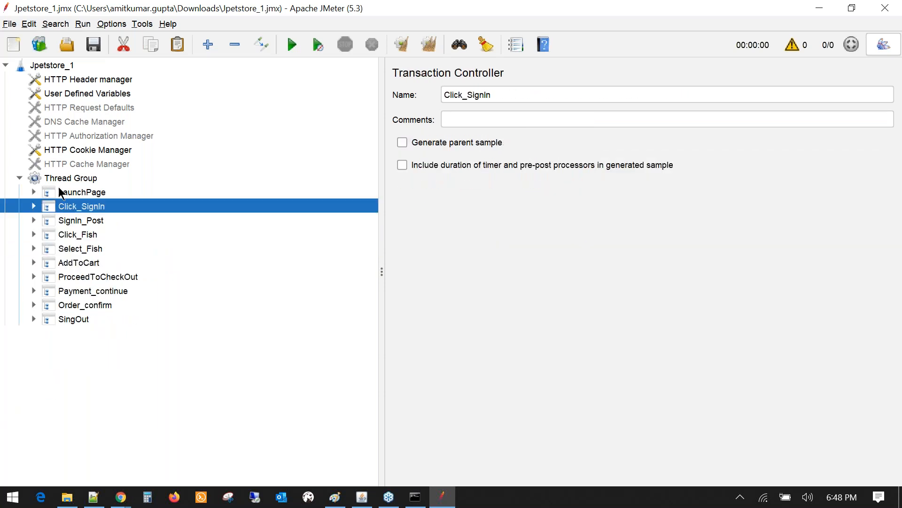
{"action": "left_click", "coordinate": [65, 178]}
{"action": "right_click", "coordinate": [64, 178]}
{"action": "mouse_move", "coordinate": [235, 186]}
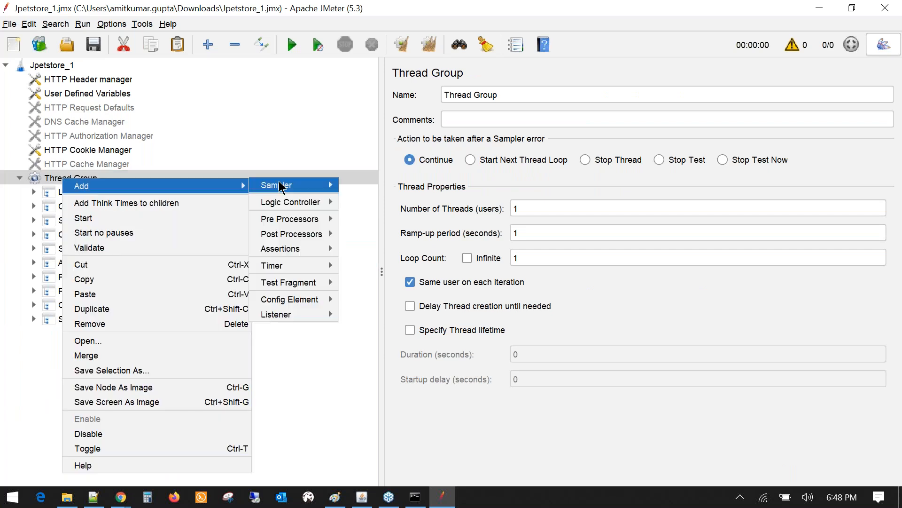
{"action": "mouse_move", "coordinate": [282, 314]}
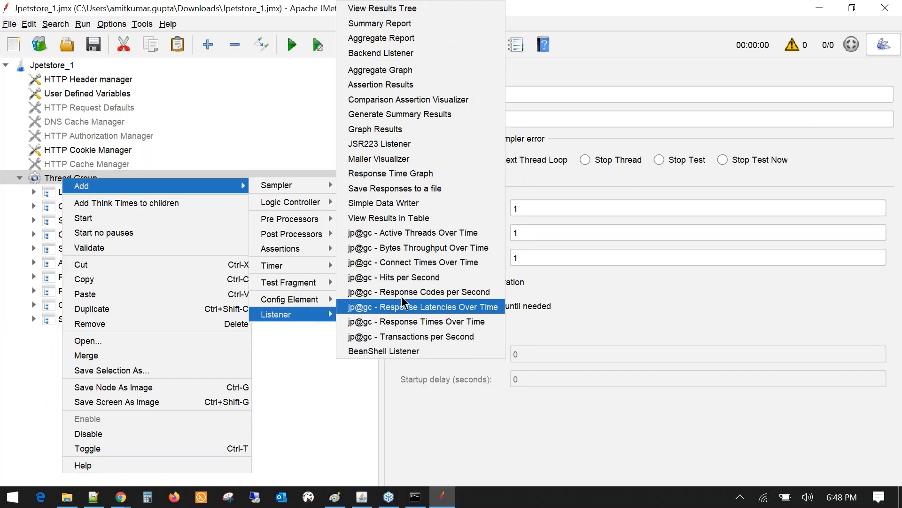
{"action": "left_click", "coordinate": [407, 13]}
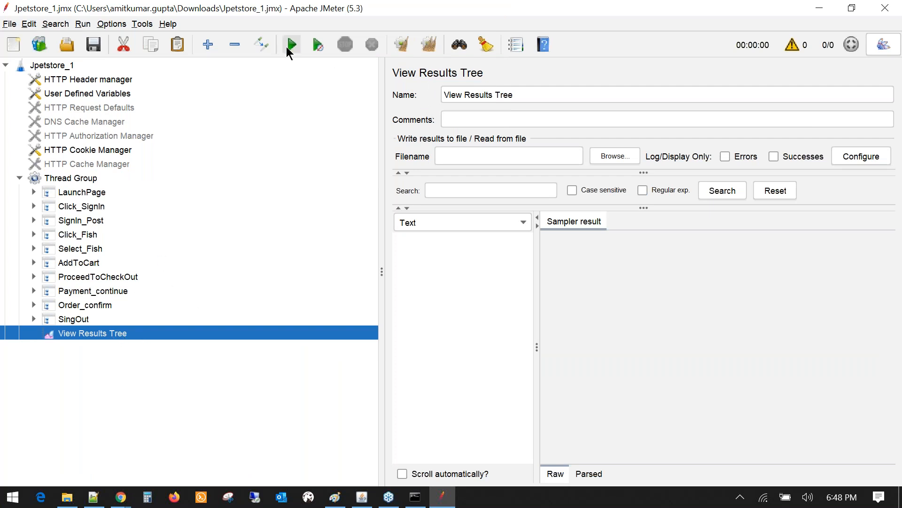
- Start the test and confirm Catalog.action and LaunchPage pass with code 200
{"action": "left_click", "coordinate": [100, 178]}
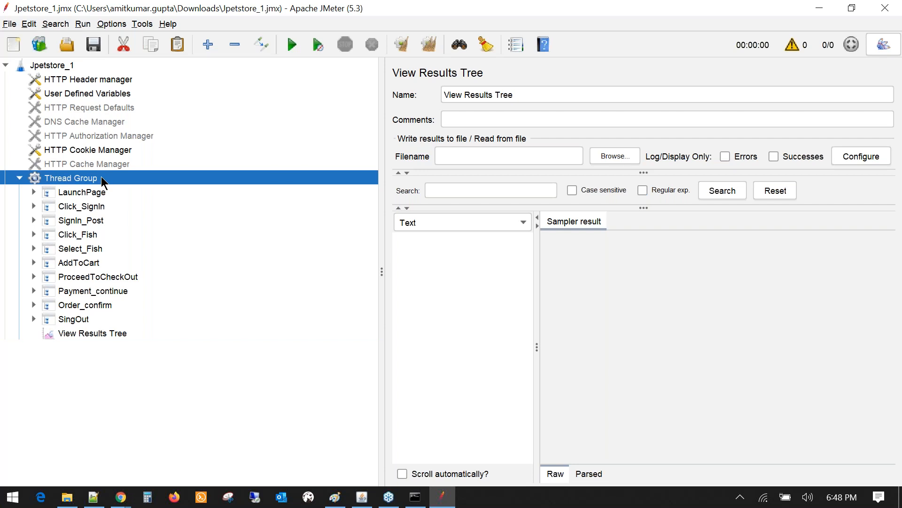
{"action": "left_click_drag", "start_coordinate": [377, 272], "coordinate": [221, 272]}
{"action": "left_click", "coordinate": [113, 334]}
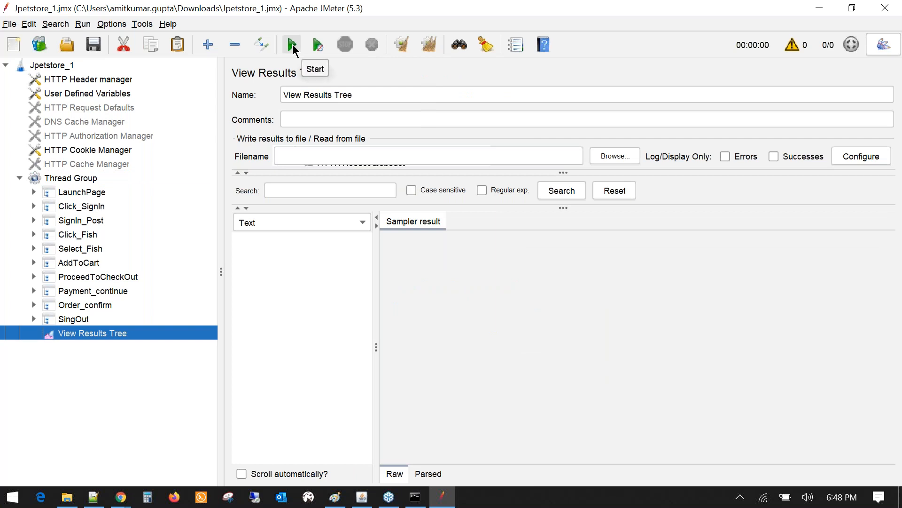
{"action": "left_click", "coordinate": [292, 44]}
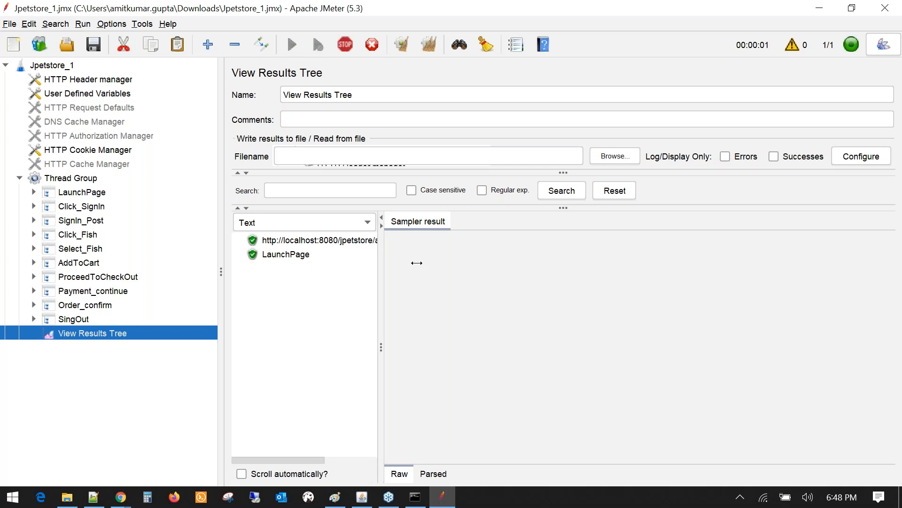
{"action": "left_click", "coordinate": [365, 241]}
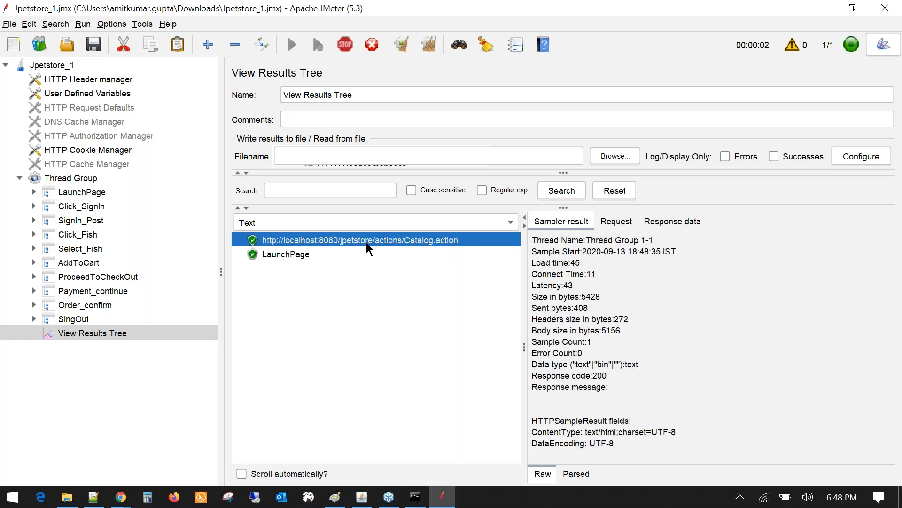
{"action": "left_click", "coordinate": [308, 257]}
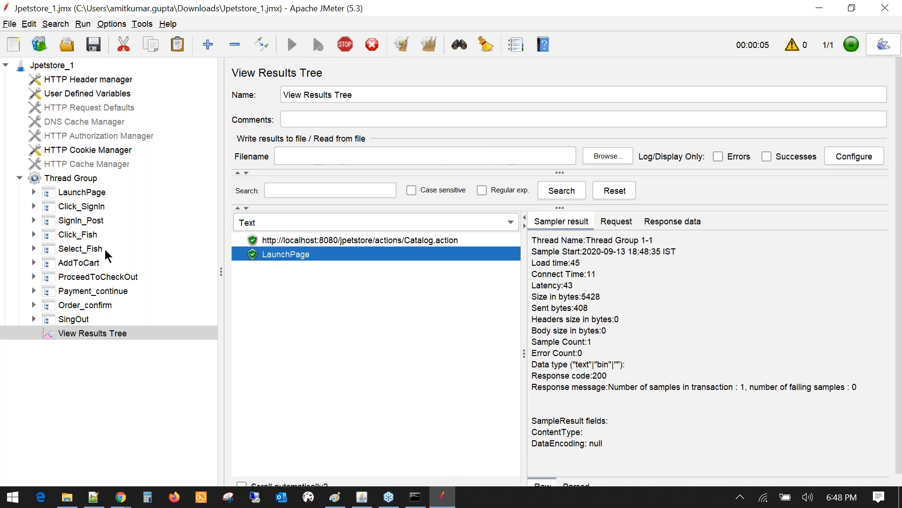
{"action": "left_click", "coordinate": [33, 205]}
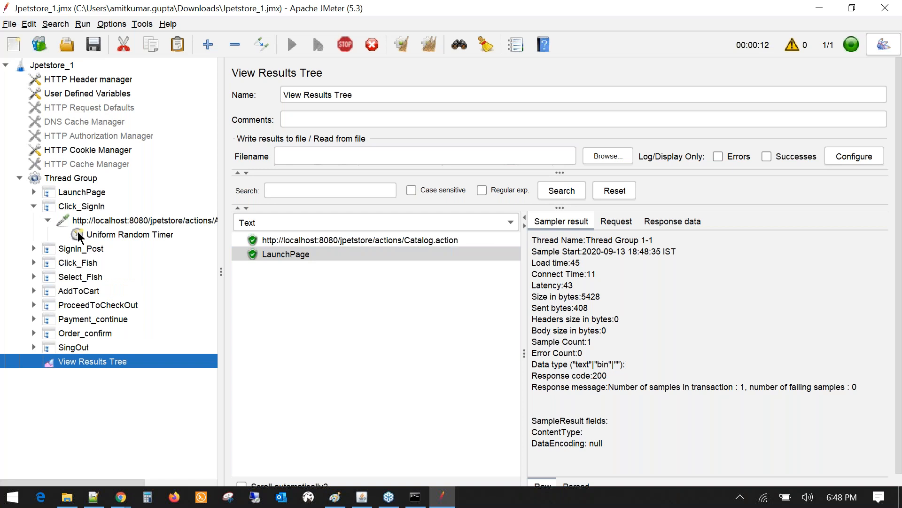
- Check the Click_SignIn timer's 16260.0 Random Delay Maximum against the running results
{"action": "left_click", "coordinate": [114, 235]}
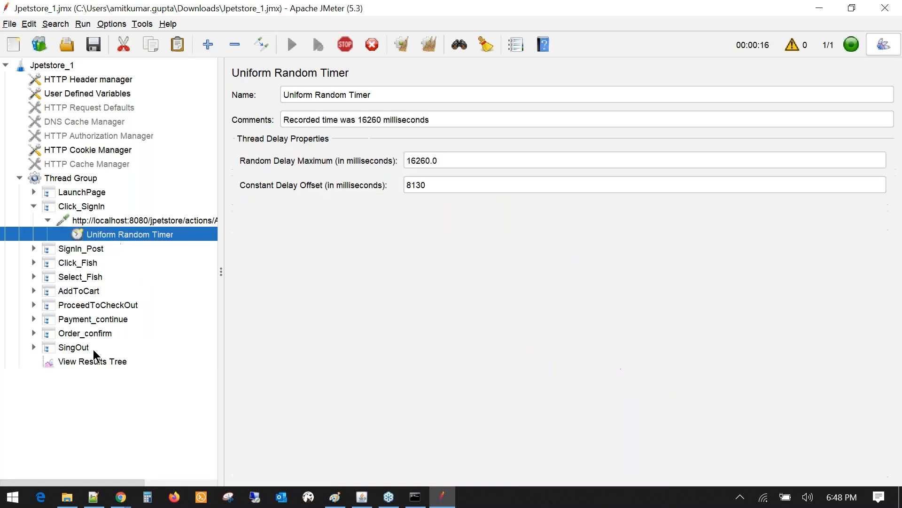
{"action": "left_click", "coordinate": [92, 365]}
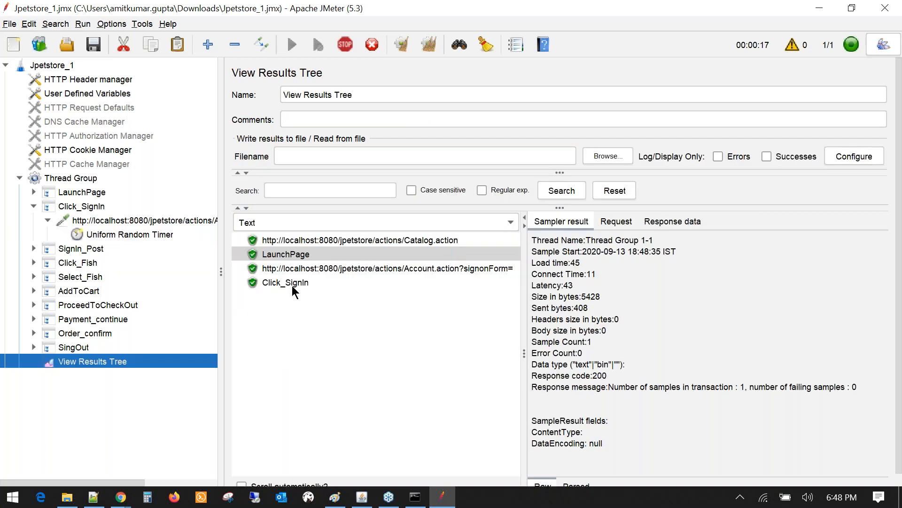
{"action": "left_click", "coordinate": [116, 237]}
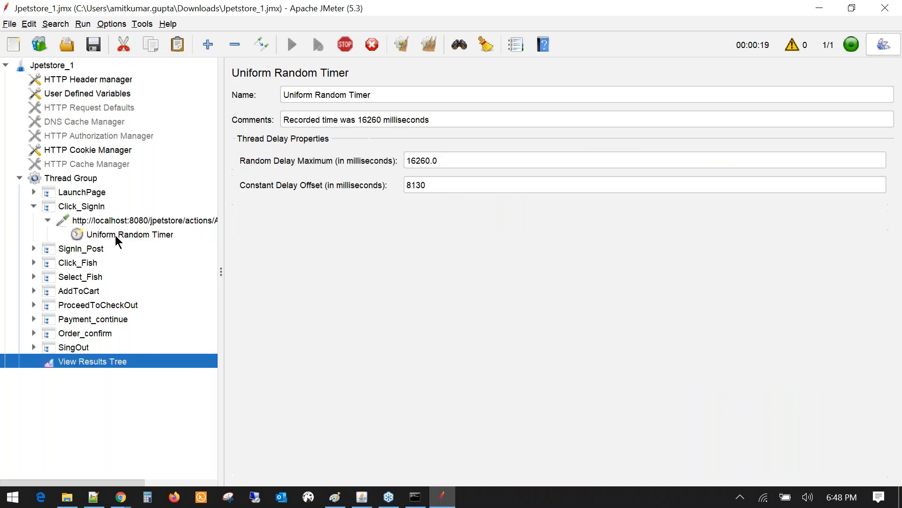
{"action": "left_click_drag", "start_coordinate": [448, 160], "coordinate": [376, 169]}
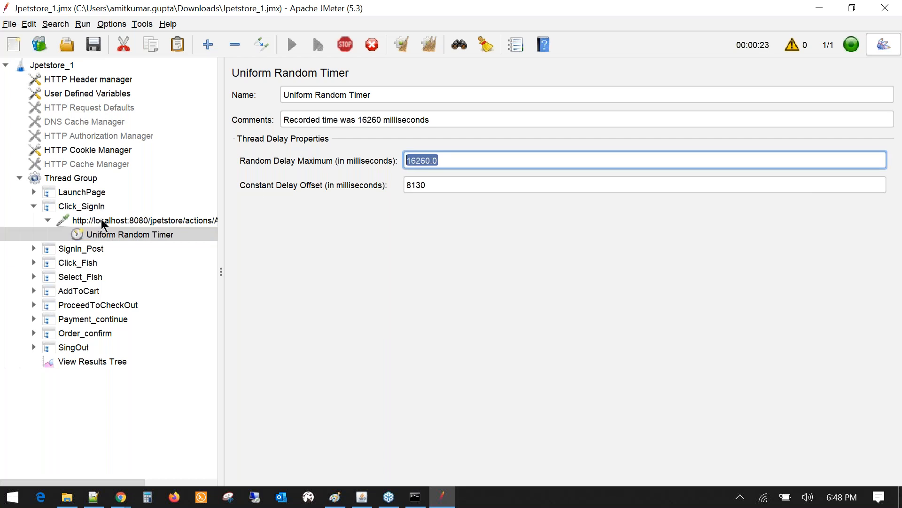
{"action": "key", "text": "Tab"}
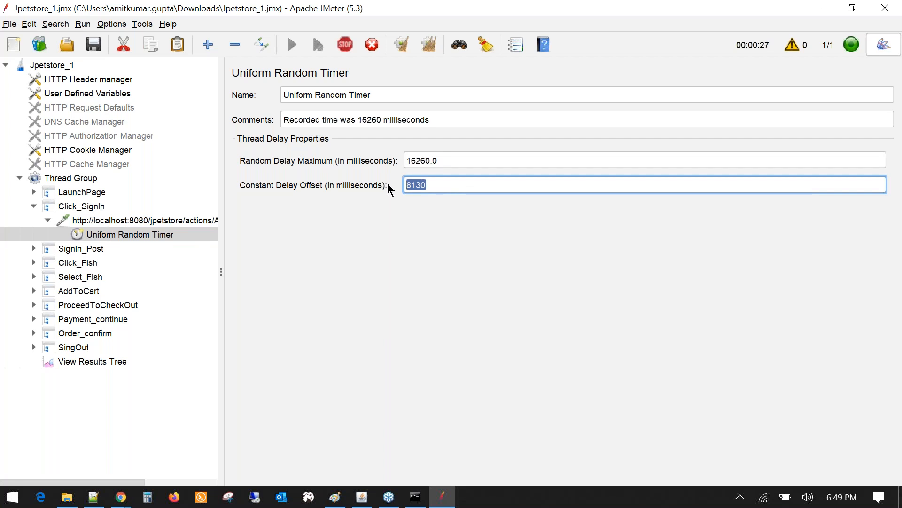
{"action": "mouse_move", "coordinate": [443, 160]}
{"action": "left_mouse_down"}
{"action": "mouse_move", "coordinate": [403, 160]}
{"action": "mouse_move", "coordinate": [434, 161]}
{"action": "left_mouse_up"}
{"action": "left_click", "coordinate": [421, 161]}
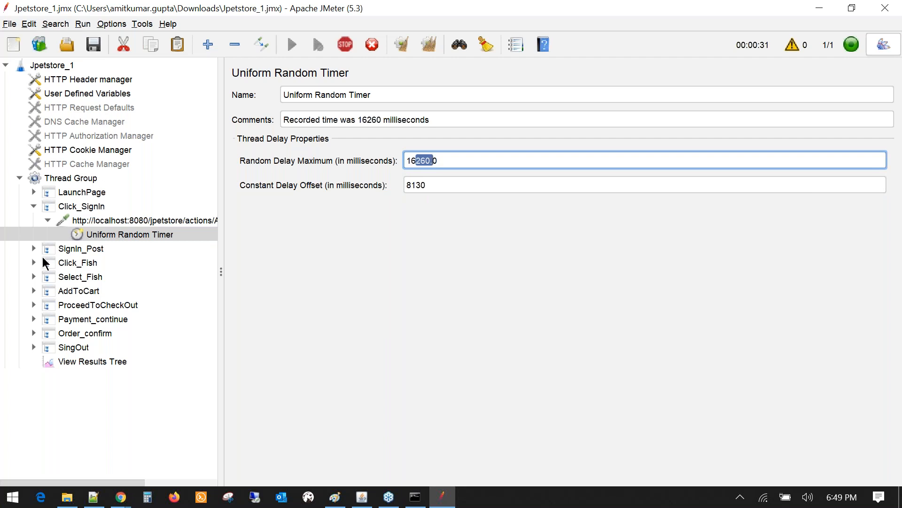
{"action": "left_click", "coordinate": [85, 360]}
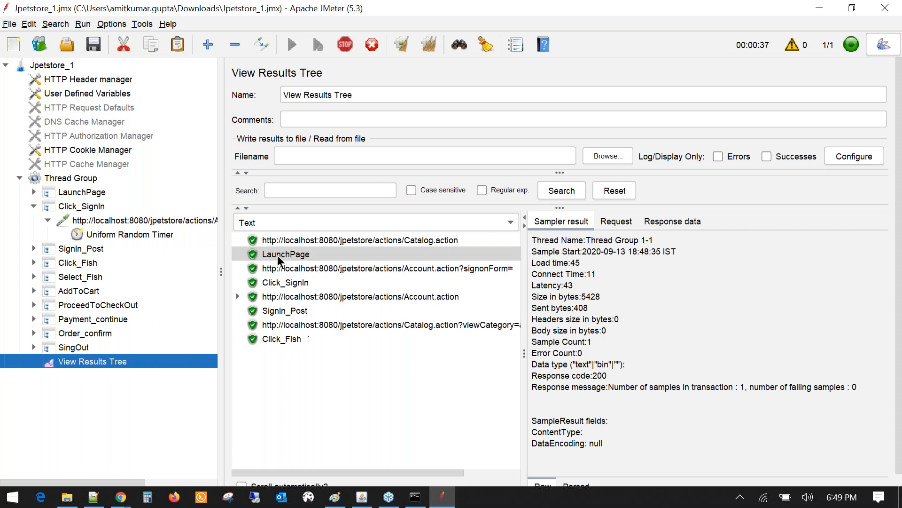
- Expand SignIn_Post, Click_Fish, Select_Fish and AddToCart and review their Uniform Random Timers
{"action": "left_click", "coordinate": [34, 248]}
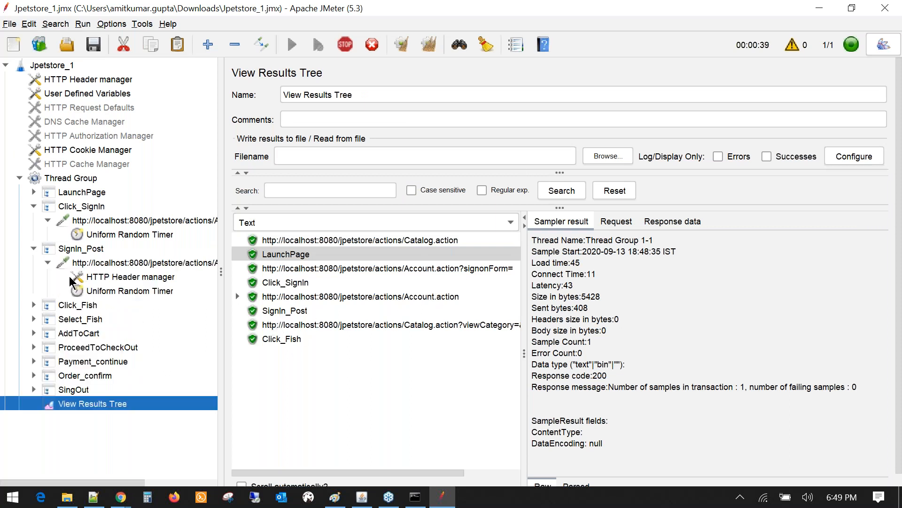
{"action": "left_click", "coordinate": [98, 291]}
{"action": "left_click", "coordinate": [34, 305]}
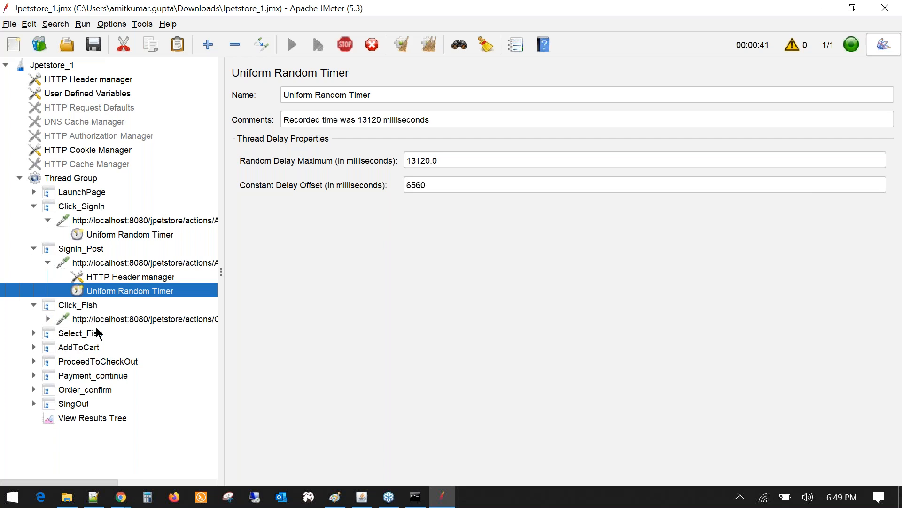
{"action": "left_click", "coordinate": [48, 319]}
{"action": "left_click", "coordinate": [108, 333]}
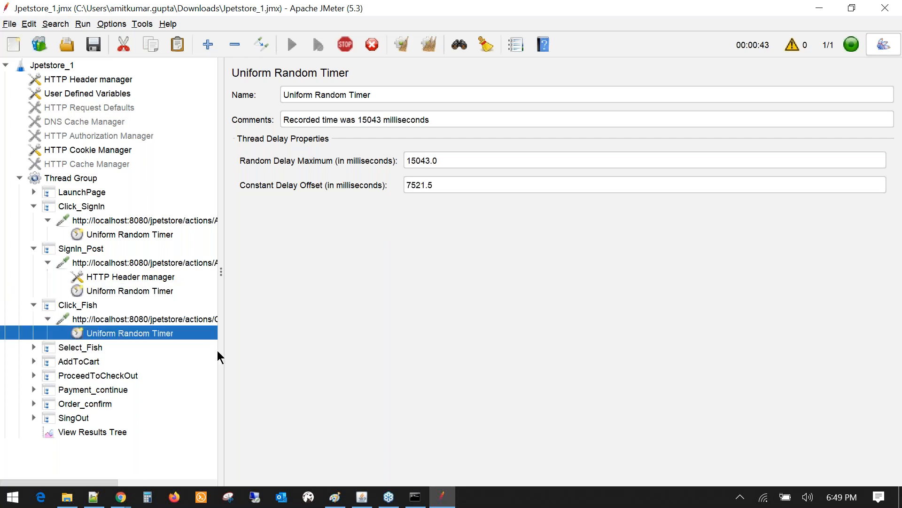
{"action": "left_click_drag", "start_coordinate": [222, 352], "coordinate": [339, 357]}
{"action": "left_click", "coordinate": [33, 347]}
{"action": "left_click", "coordinate": [48, 361]}
{"action": "left_click", "coordinate": [96, 376]}
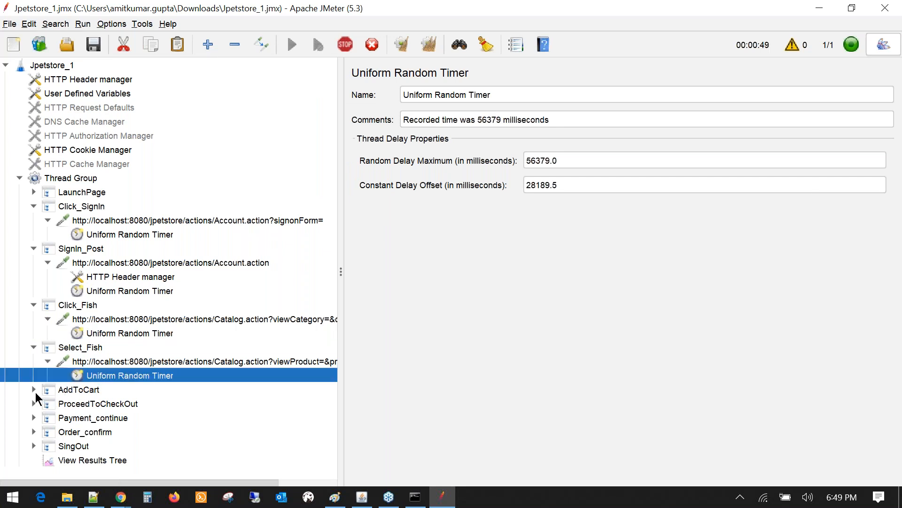
{"action": "left_click", "coordinate": [33, 389]}
{"action": "left_click", "coordinate": [48, 404]}
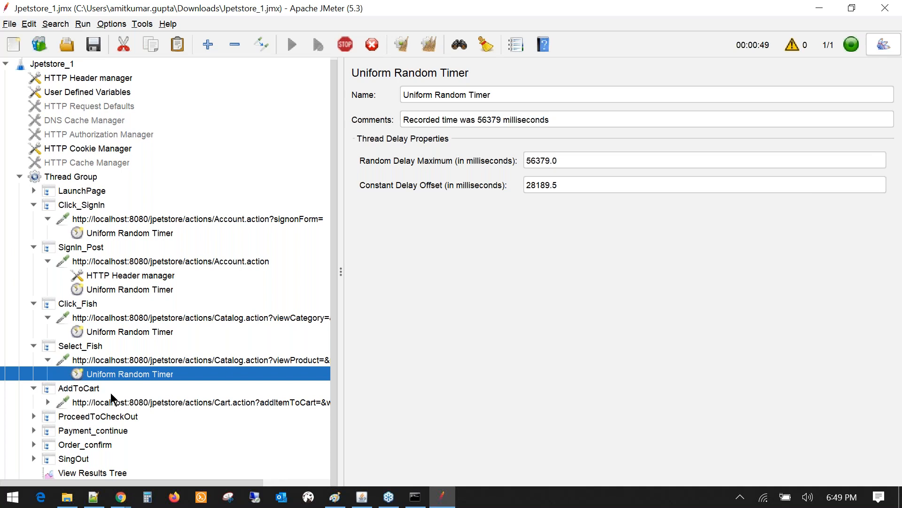
{"action": "scroll", "coordinate": [125, 383], "scroll_direction": "down", "scroll_amount": 1}
{"action": "left_click", "coordinate": [125, 400]}
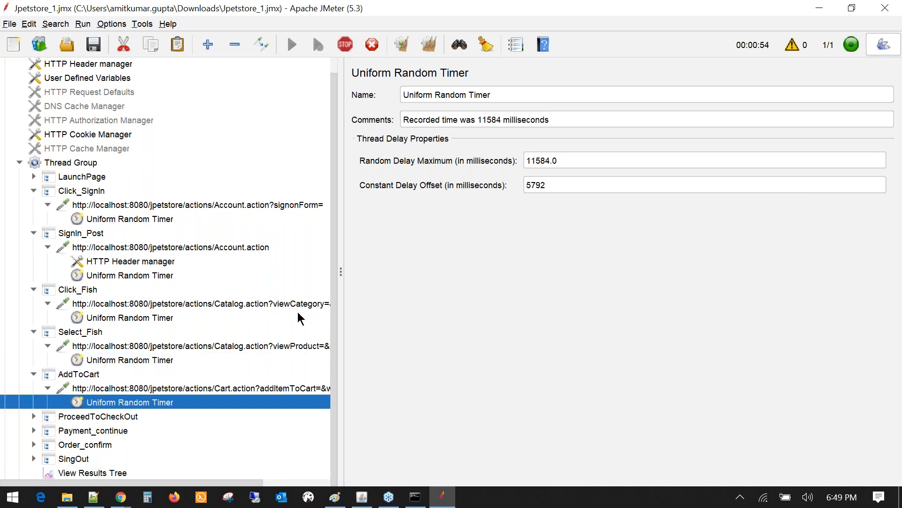
- Review the ProceedToCheckOut and Payment_continue timers, then view the passing results
{"action": "left_click", "coordinate": [34, 417]}
{"action": "scroll", "coordinate": [106, 429], "scroll_direction": "down", "scroll_amount": 1}
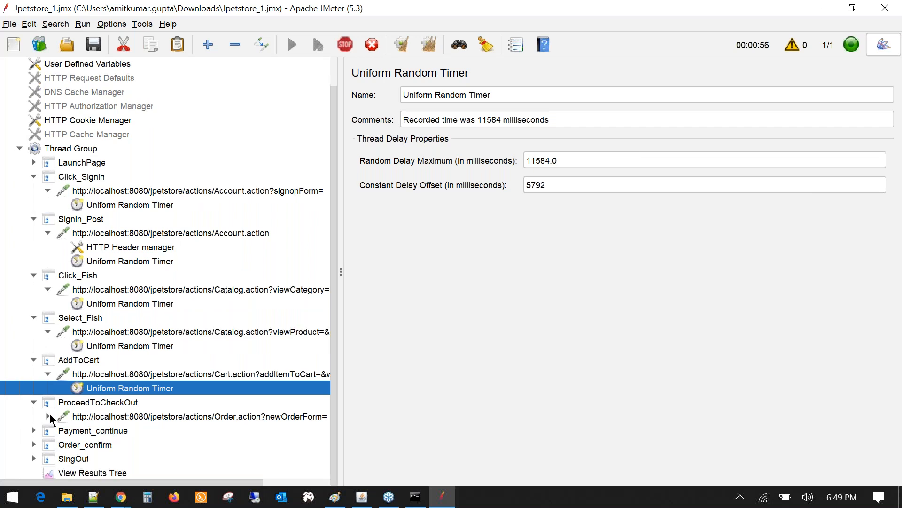
{"action": "left_click", "coordinate": [48, 414]}
{"action": "scroll", "coordinate": [124, 418], "scroll_direction": "down", "scroll_amount": 1}
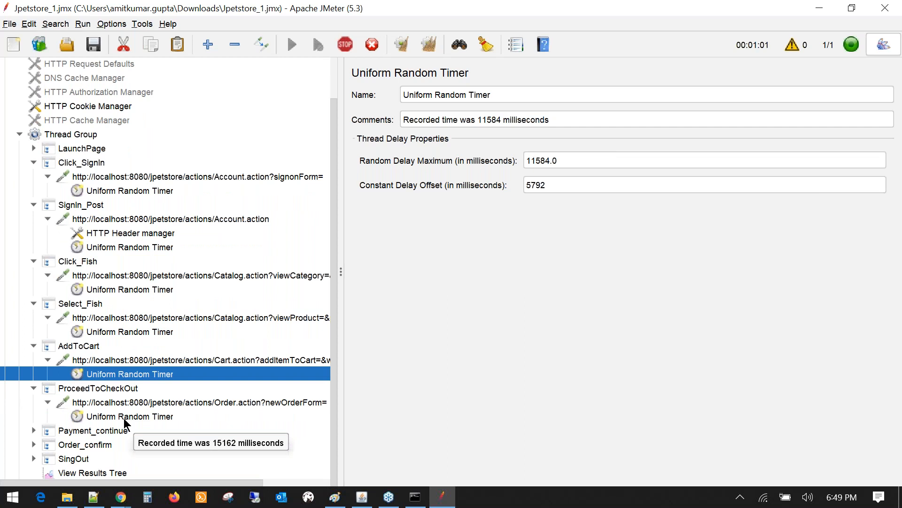
{"action": "left_click", "coordinate": [123, 416]}
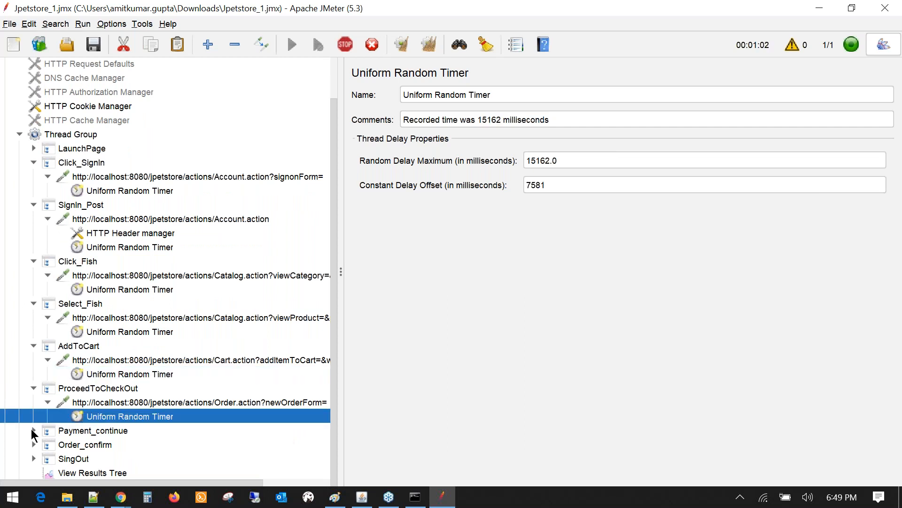
{"action": "left_click", "coordinate": [33, 430]}
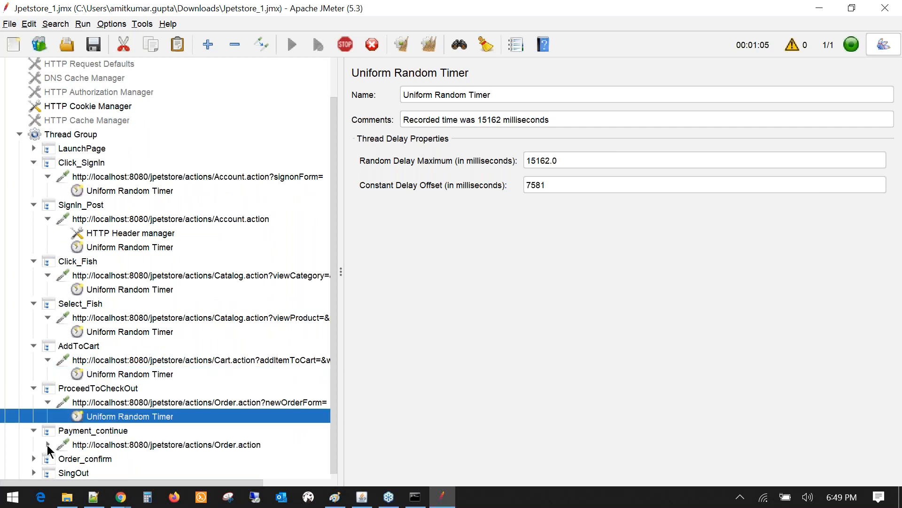
{"action": "left_click", "coordinate": [48, 444]}
{"action": "scroll", "coordinate": [86, 440], "scroll_direction": "down", "scroll_amount": 1}
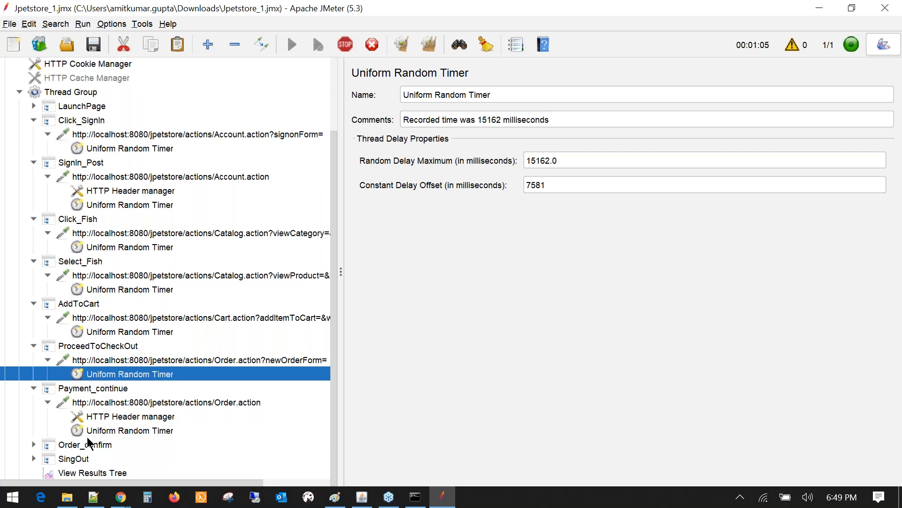
{"action": "left_click", "coordinate": [92, 472]}
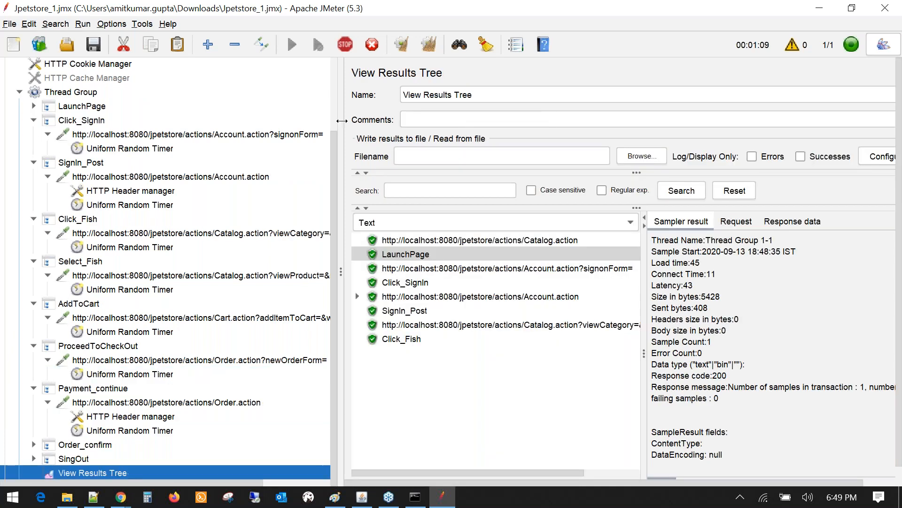
{"action": "left_click_drag", "start_coordinate": [342, 121], "coordinate": [209, 122]}
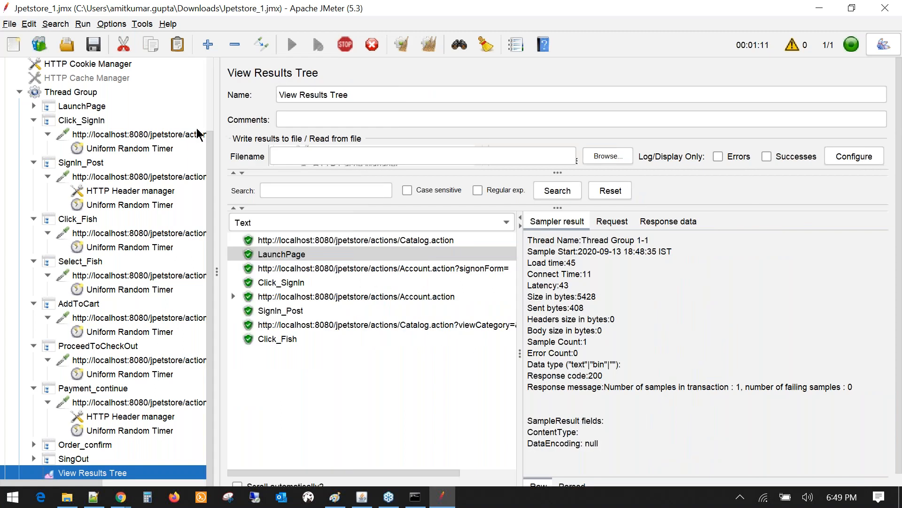
- Stop the test, clear all results, and review the Click_SignIn through Select_Fish timers
{"action": "left_click", "coordinate": [346, 44]}
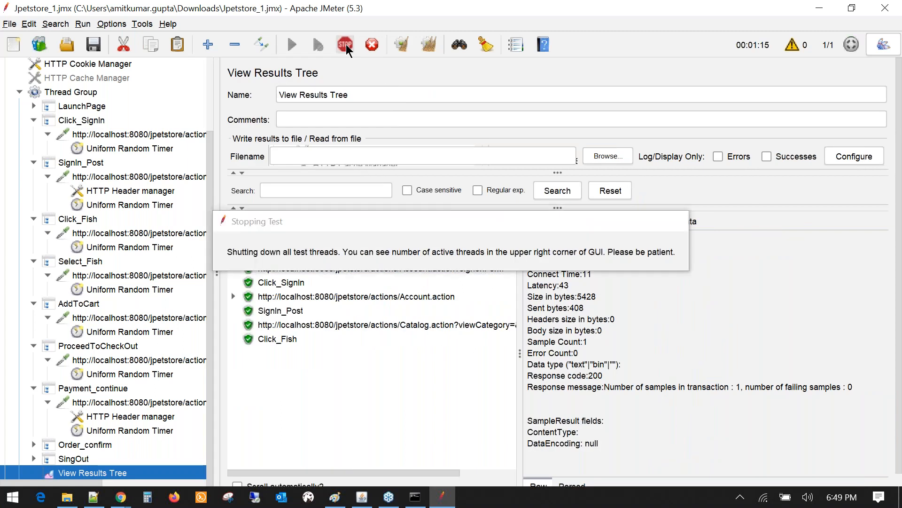
{"action": "left_click", "coordinate": [429, 45]}
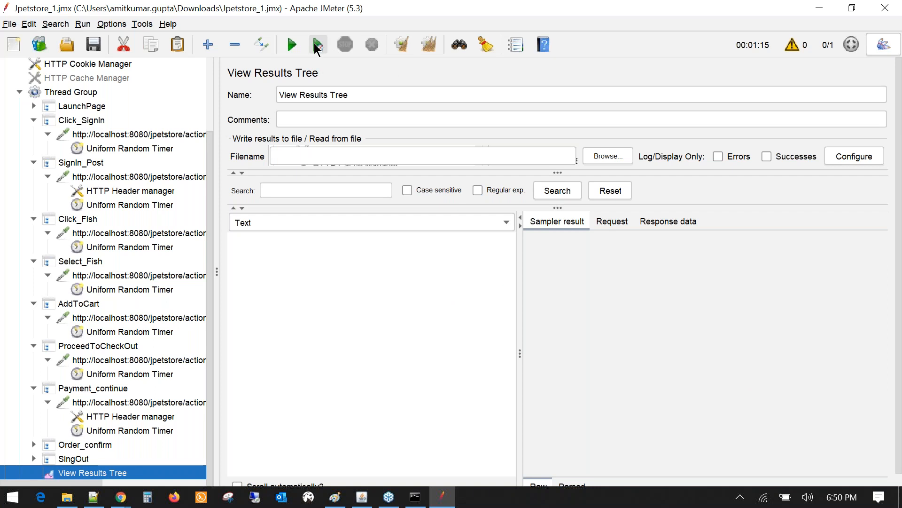
{"action": "left_click", "coordinate": [165, 149]}
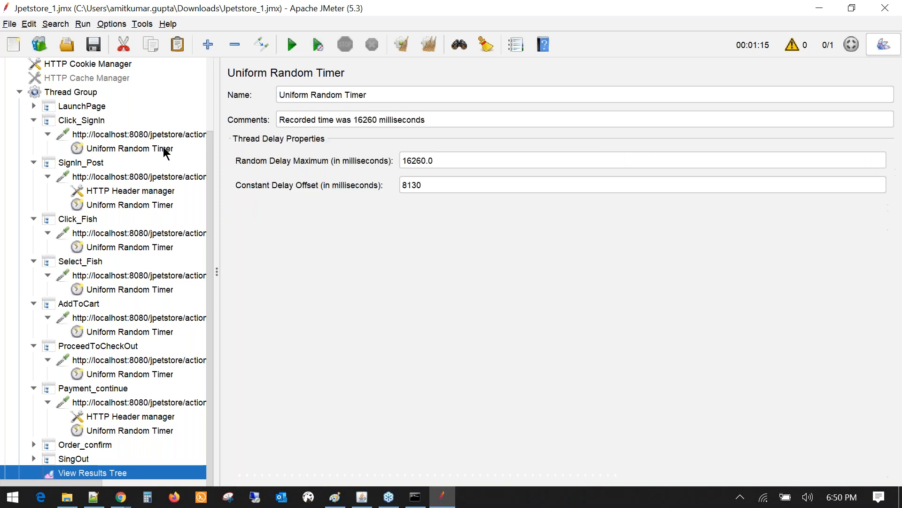
{"action": "left_click", "coordinate": [170, 204]}
{"action": "left_click", "coordinate": [128, 246]}
{"action": "left_click", "coordinate": [134, 289]}
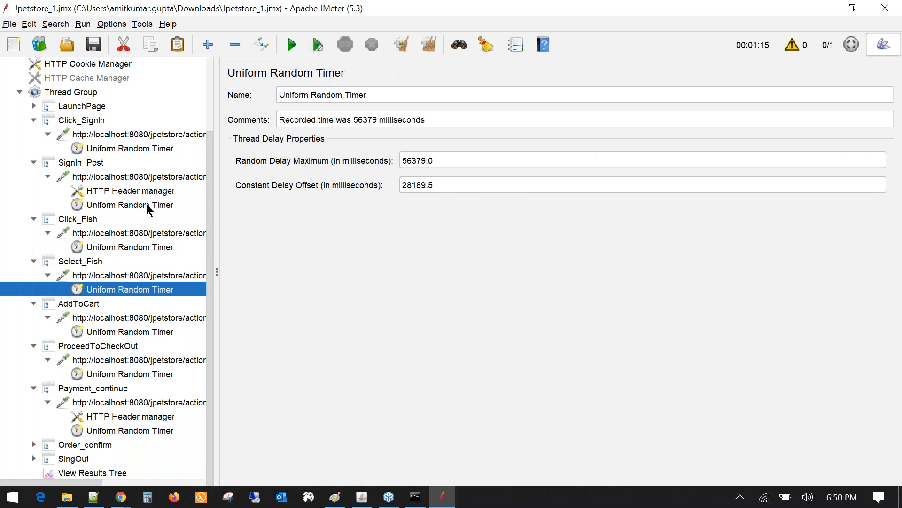
{"action": "left_click", "coordinate": [120, 203]}
{"action": "left_click", "coordinate": [115, 247]}
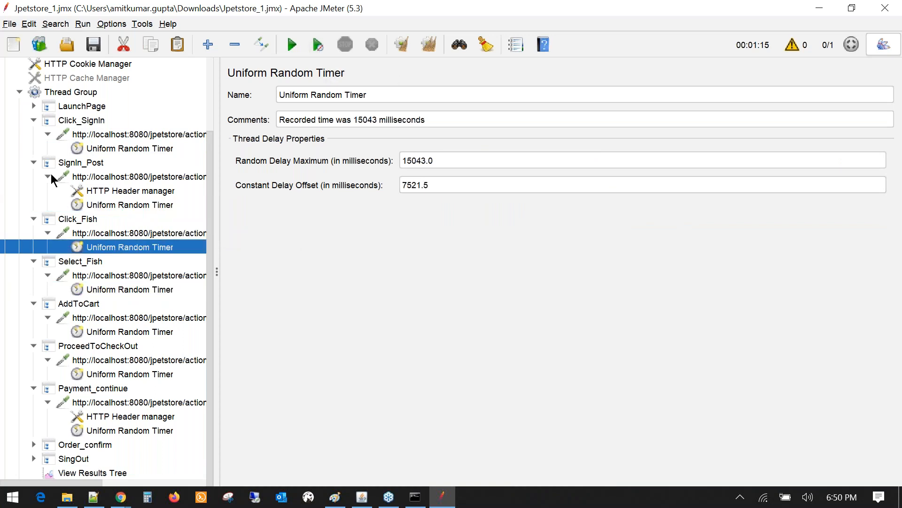
- Collapse every transaction from Click_SignIn to Payment_continue and open View Results Tree
{"action": "left_click", "coordinate": [49, 176]}
{"action": "left_click", "coordinate": [34, 190]}
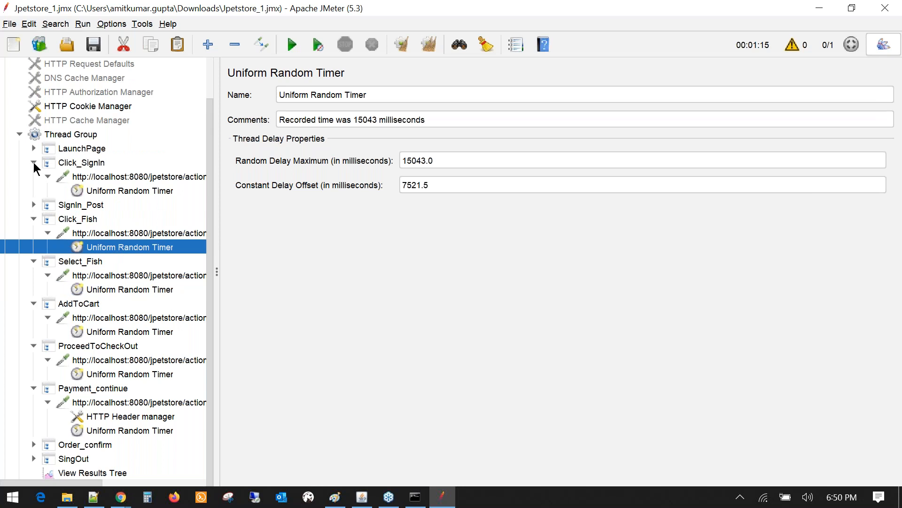
{"action": "left_click", "coordinate": [34, 163]}
{"action": "left_click", "coordinate": [33, 219]}
{"action": "left_click", "coordinate": [33, 248]}
{"action": "left_click", "coordinate": [34, 263]}
{"action": "left_click", "coordinate": [33, 276]}
{"action": "left_click", "coordinate": [35, 290]}
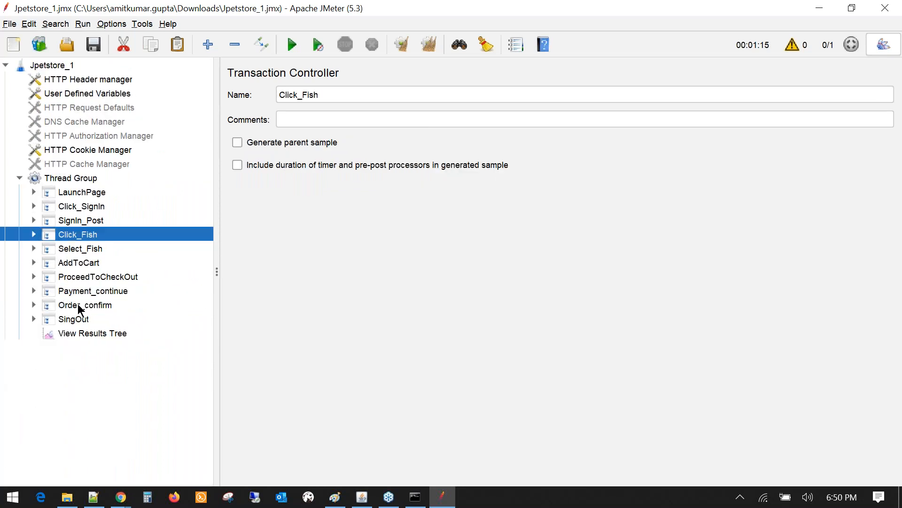
{"action": "left_click", "coordinate": [73, 336]}
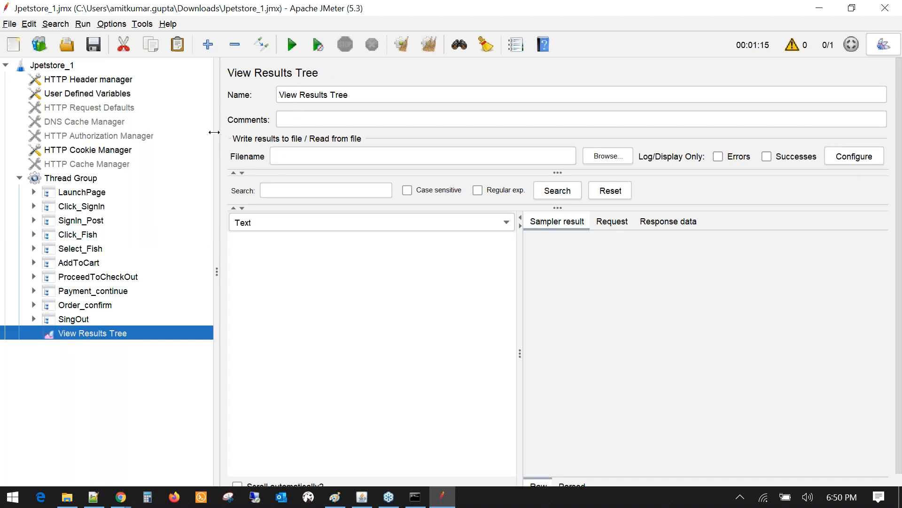
- Widen the results panel and run the test with no timer pauses
{"action": "left_click_drag", "start_coordinate": [217, 134], "coordinate": [178, 146]}
{"action": "left_click", "coordinate": [316, 46]}
{"action": "left_click_drag", "start_coordinate": [483, 334], "coordinate": [526, 334]}
{"action": "scroll", "coordinate": [346, 348], "scroll_direction": "down", "scroll_amount": 1}
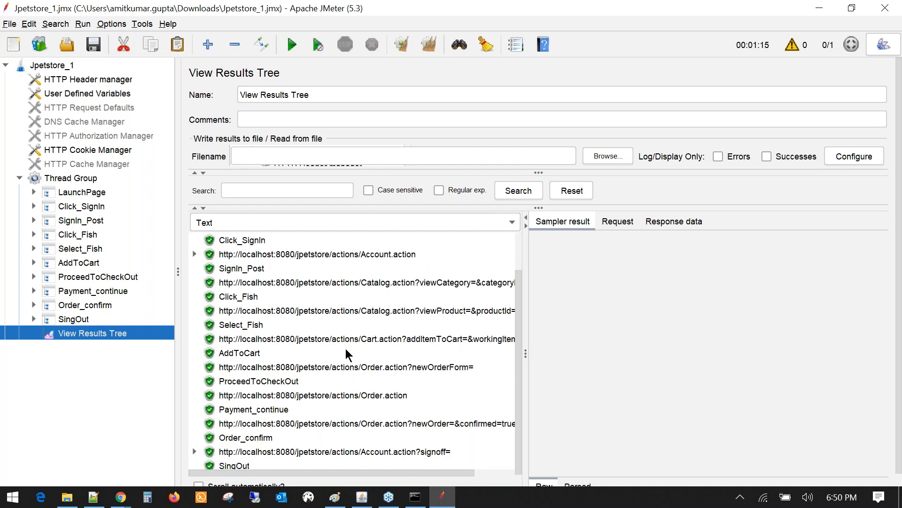
{"action": "scroll", "coordinate": [345, 349], "scroll_direction": "up", "scroll_amount": 1}
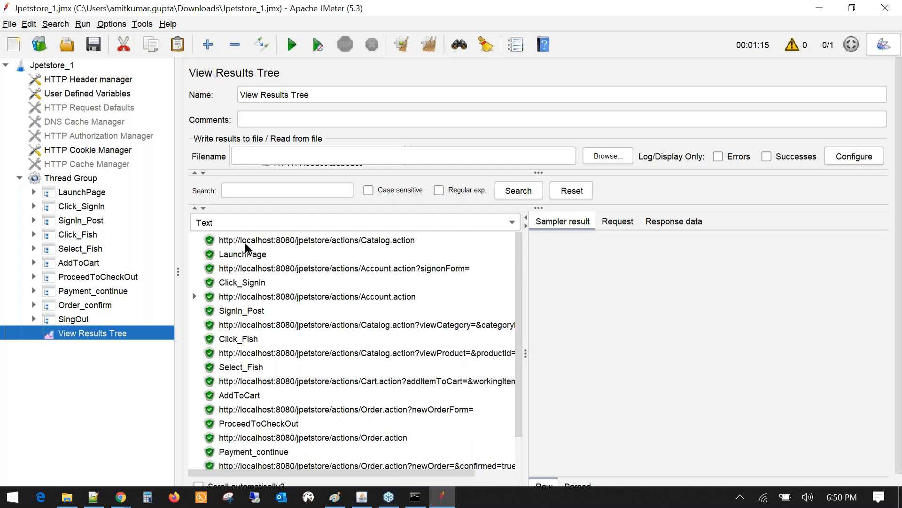
- Inspect the Catalog.action and signonForm sample details in View Results Tree
{"action": "left_click", "coordinate": [247, 242]}
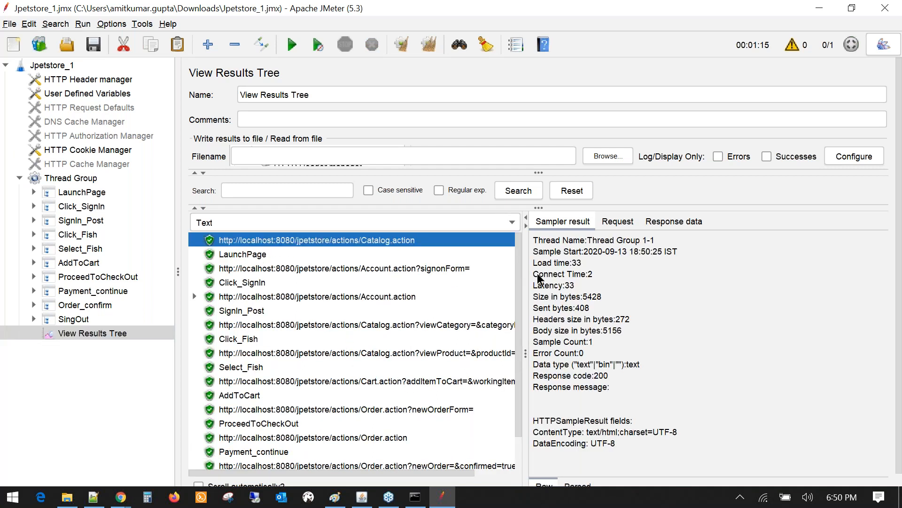
{"action": "left_click", "coordinate": [239, 270]}
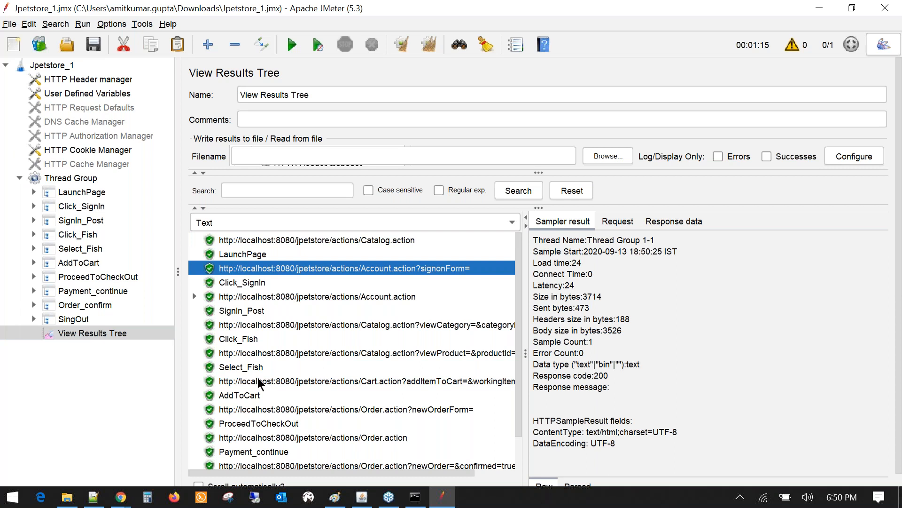
{"action": "scroll", "coordinate": [258, 382], "scroll_direction": "down", "scroll_amount": 1}
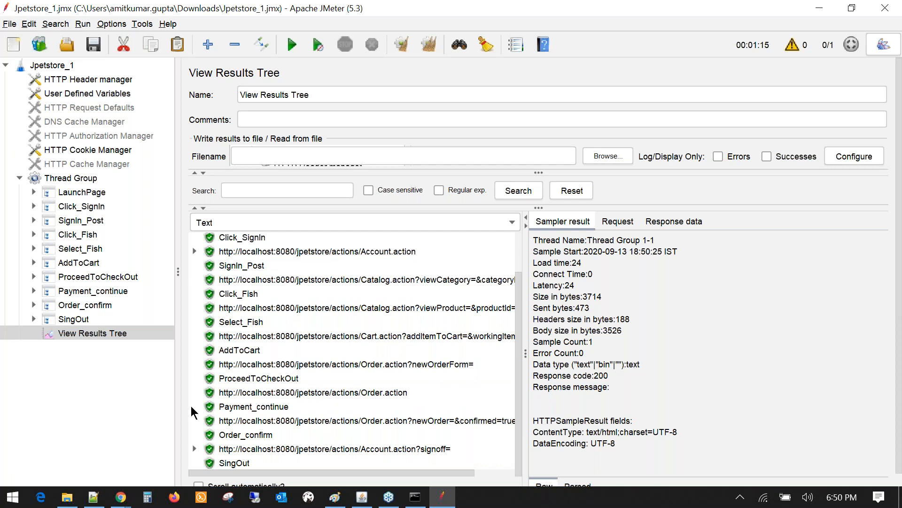
{"action": "left_click", "coordinate": [131, 500]}
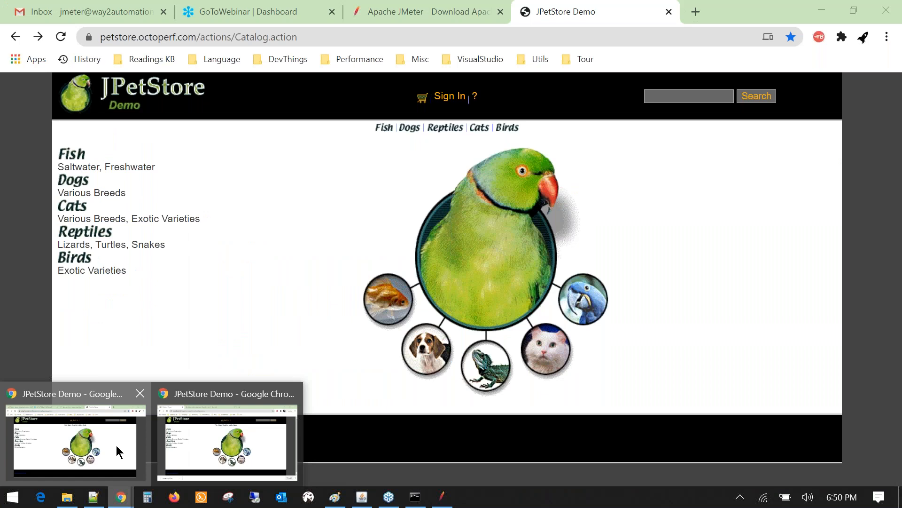
{"action": "left_click", "coordinate": [116, 445]}
{"action": "left_click", "coordinate": [306, 36]}
{"action": "left_click_drag", "start_coordinate": [304, 37], "coordinate": [340, 38]}
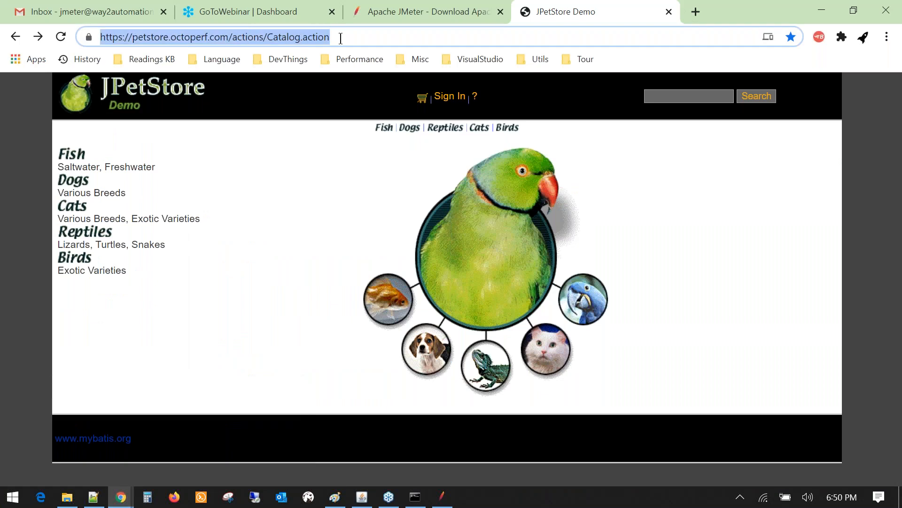
{"action": "left_click", "coordinate": [464, 35]}
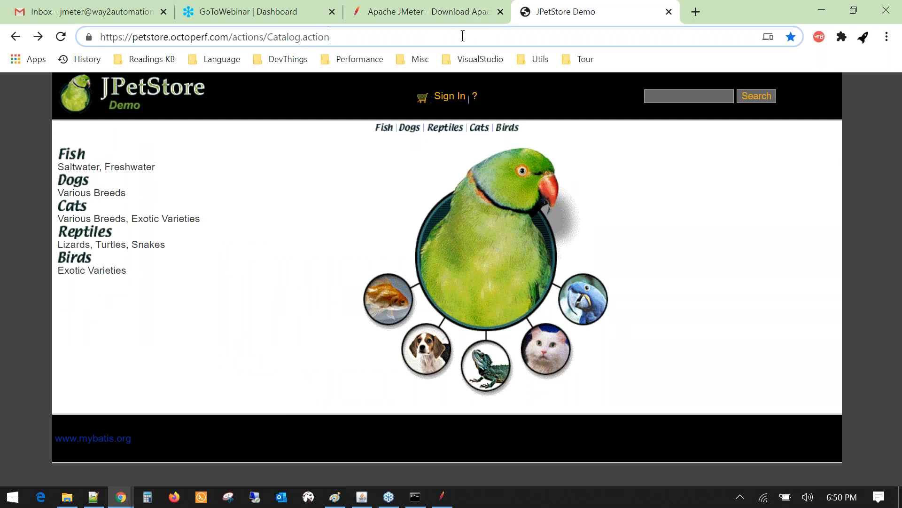
{"action": "left_click_drag", "start_coordinate": [335, 36], "coordinate": [137, 41]}
{"action": "double_click", "coordinate": [139, 36]}
{"action": "left_click_drag", "start_coordinate": [337, 37], "coordinate": [66, 13]}
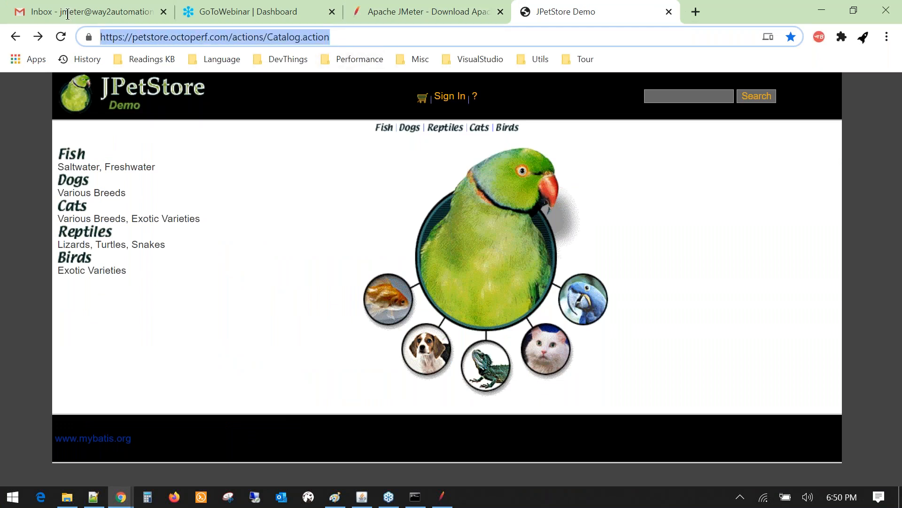
{"action": "key", "text": "alt+Tab"}
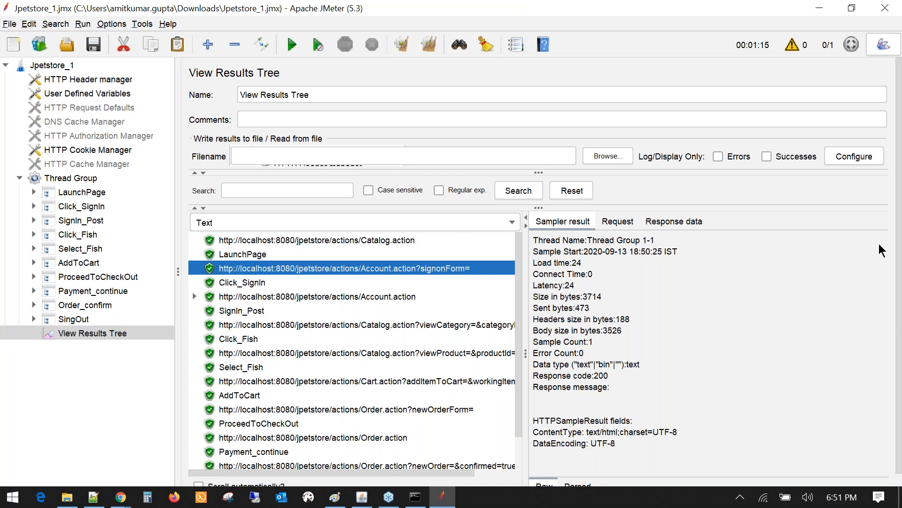
- Expand LaunchPage and show its Uniform Random Timer settings, which are zero
{"action": "key", "text": "alt+Tab"}
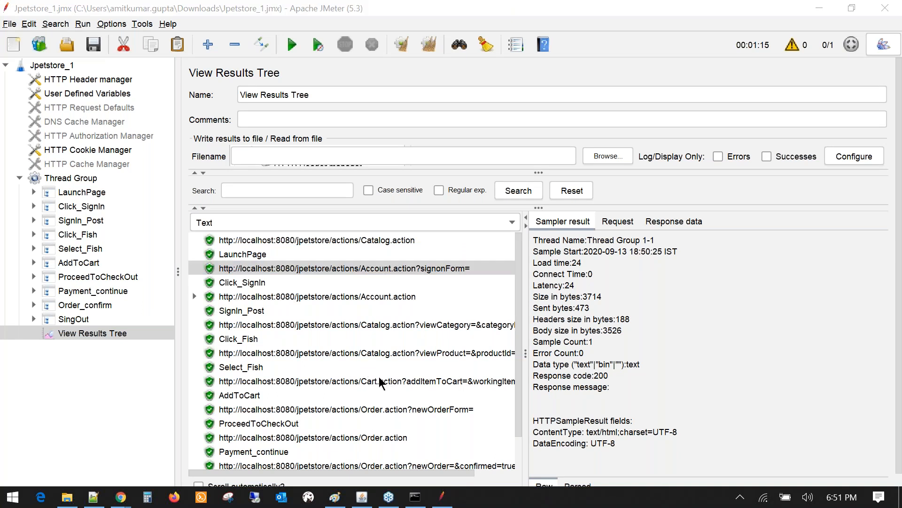
{"action": "left_click", "coordinate": [33, 191]}
{"action": "left_click", "coordinate": [48, 206]}
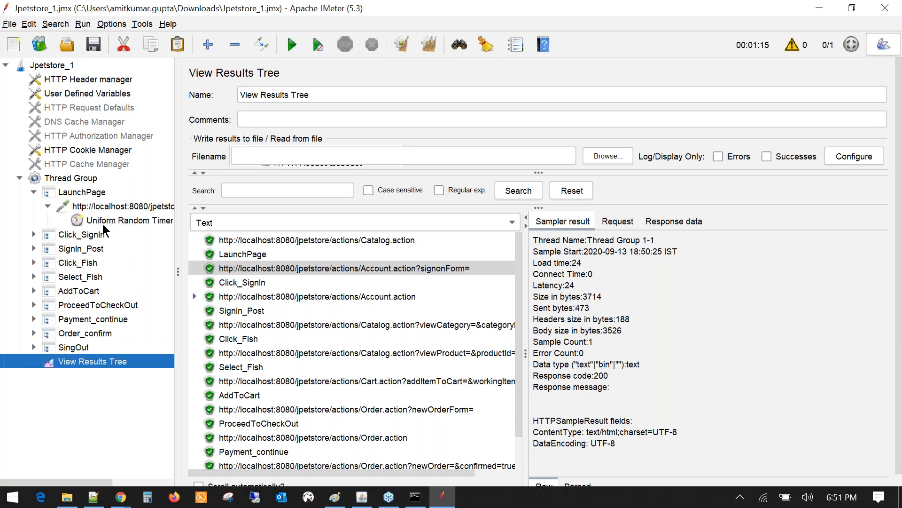
{"action": "left_click", "coordinate": [102, 221]}
{"action": "left_click_drag", "start_coordinate": [233, 250], "coordinate": [297, 260]}
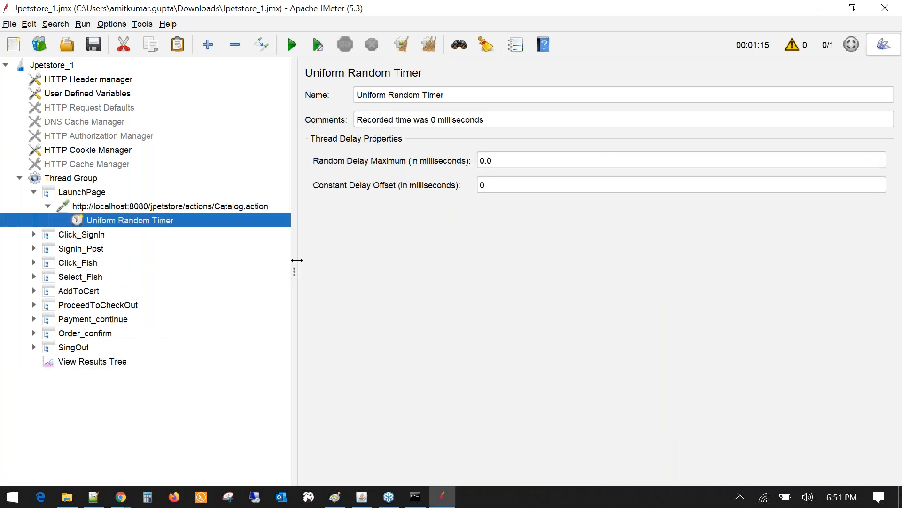
- Show Click_SignIn's timer values: 16260.0 ms maximum and 8130 ms constant offset
{"action": "left_click", "coordinate": [34, 234]}
{"action": "left_click", "coordinate": [139, 263]}
{"action": "left_click_drag", "start_coordinate": [514, 184], "coordinate": [477, 184]}
{"action": "left_click", "coordinate": [494, 189]}
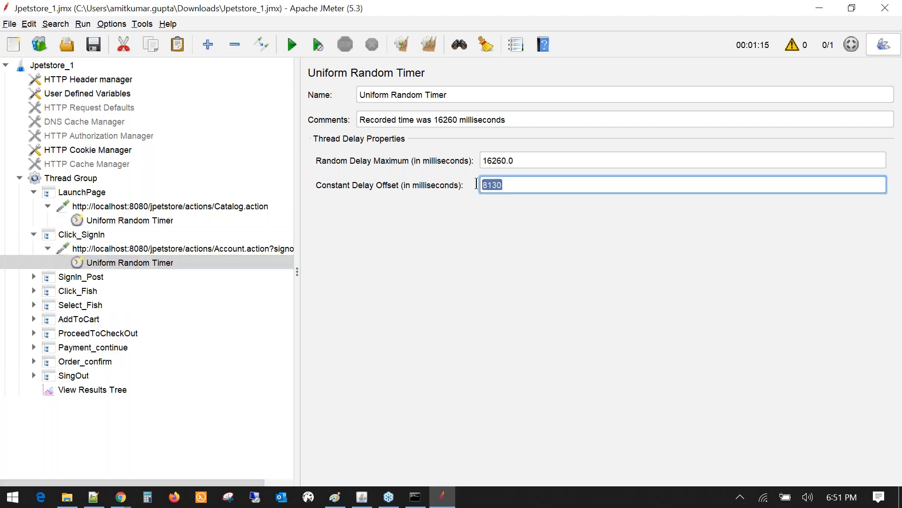
{"action": "left_click_drag", "start_coordinate": [517, 161], "coordinate": [467, 187]}
{"action": "left_click", "coordinate": [507, 187]}
{"action": "double_click", "coordinate": [507, 187]}
{"action": "left_click_drag", "start_coordinate": [520, 161], "coordinate": [473, 157]}
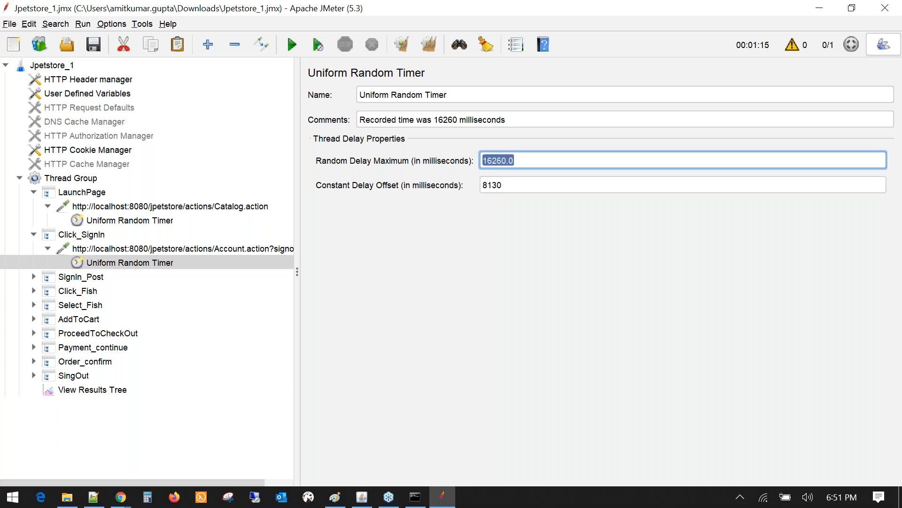
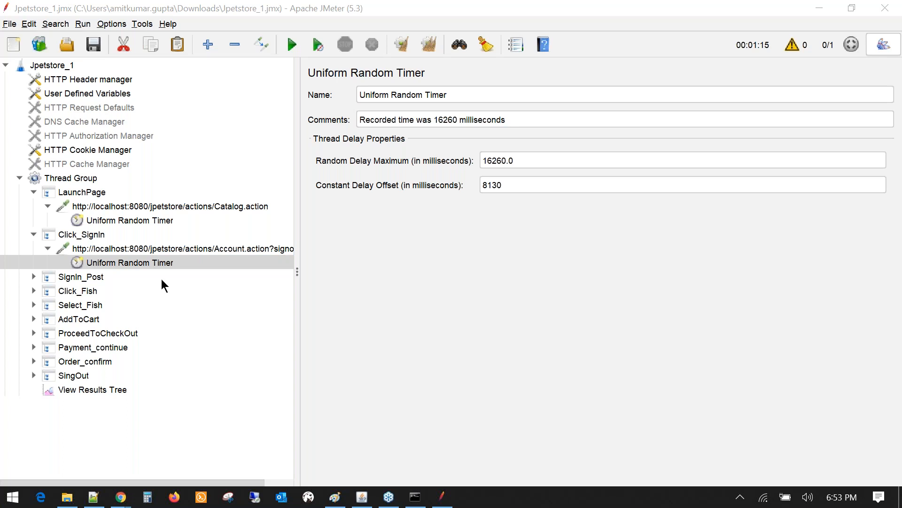
- Widen the tree pane and show the HTTP Header Manager's Accept, Upgrade-Insecure-Requests, User-Agent and DNT headers
{"action": "left_click_drag", "start_coordinate": [301, 248], "coordinate": [368, 251]}
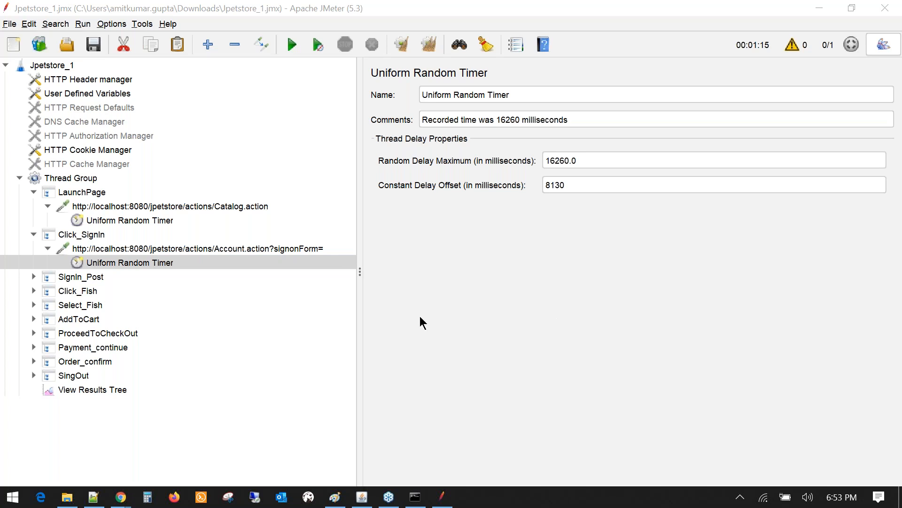
{"action": "left_click", "coordinate": [90, 194]}
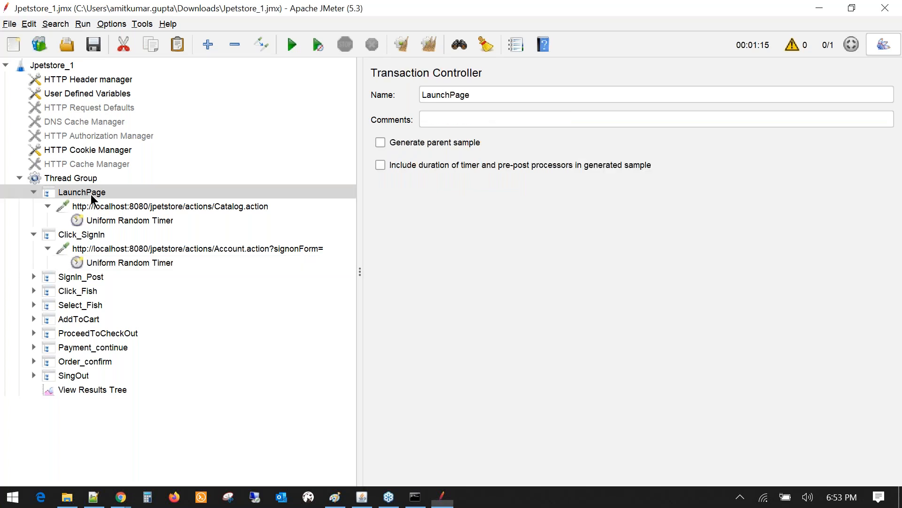
{"action": "left_click", "coordinate": [89, 82]}
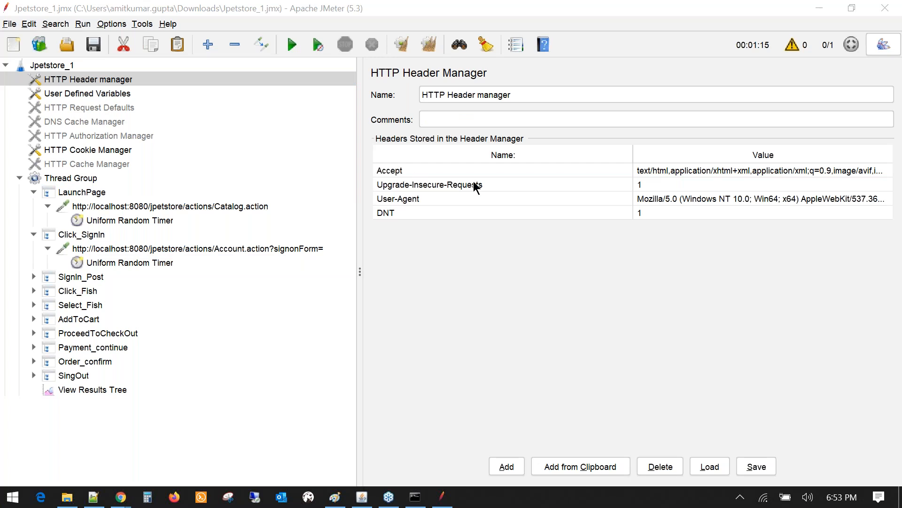
- Widen the headers' Value column and review the User-Agent, DNT and Upgrade-Insecure-Requests entries
{"action": "left_click_drag", "start_coordinate": [634, 151], "coordinate": [520, 151]}
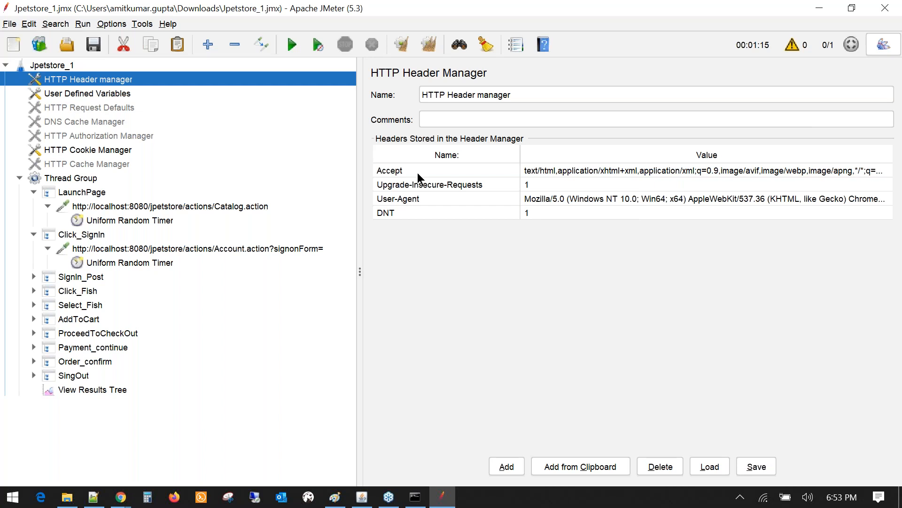
{"action": "left_click", "coordinate": [78, 87]}
{"action": "left_click", "coordinate": [78, 83]}
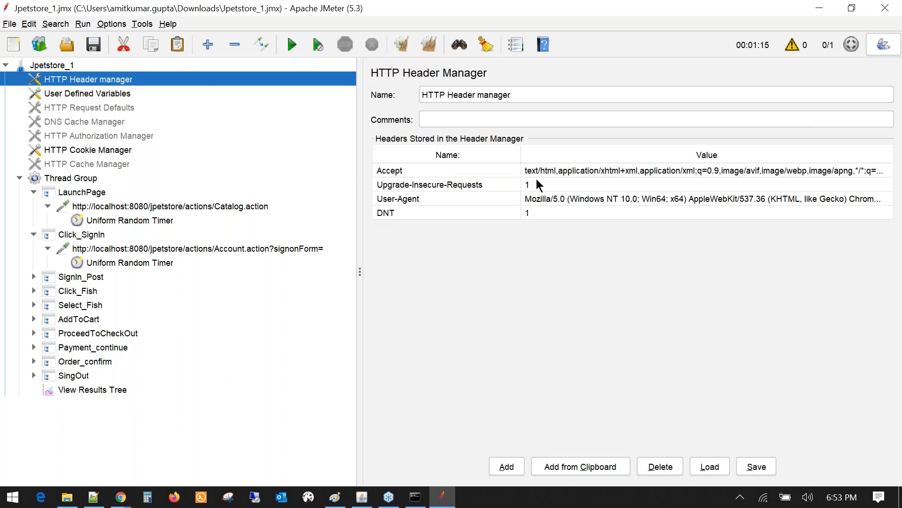
{"action": "left_click", "coordinate": [398, 198]}
{"action": "left_click", "coordinate": [404, 213]}
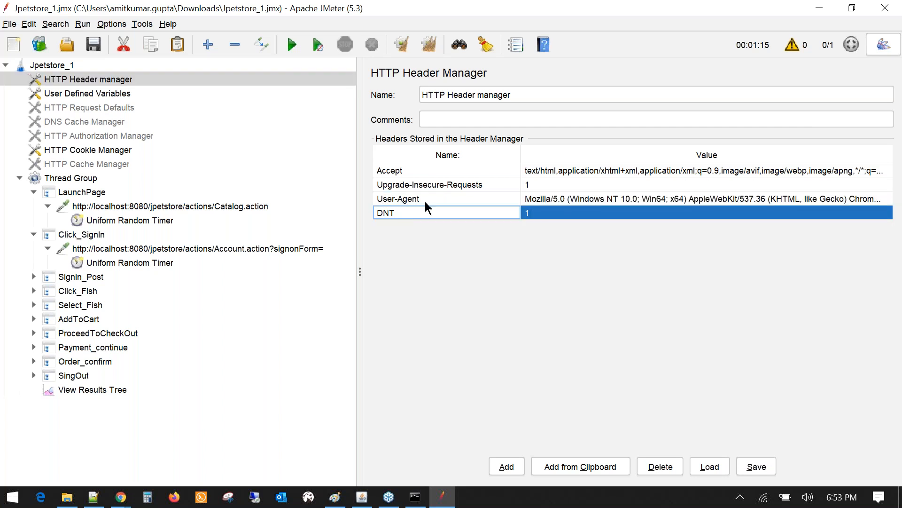
{"action": "left_click", "coordinate": [435, 185]}
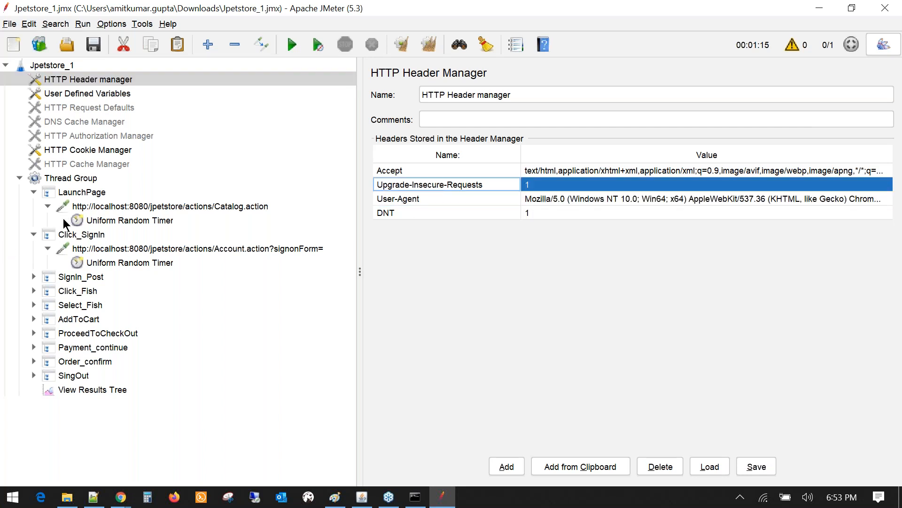
- Show the Catalog.action request: GET to ${BASE_URL_1}, port 8080, no parameters
{"action": "left_click", "coordinate": [125, 207]}
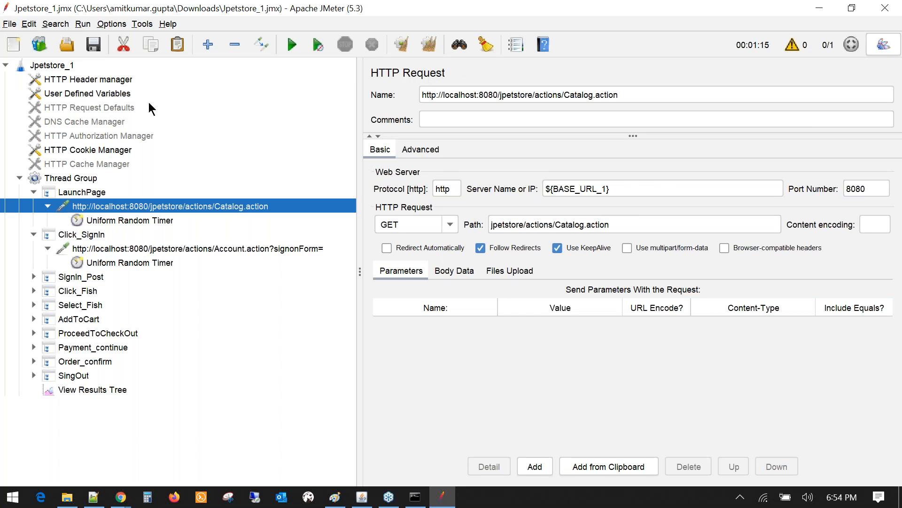
{"action": "left_click", "coordinate": [97, 81]}
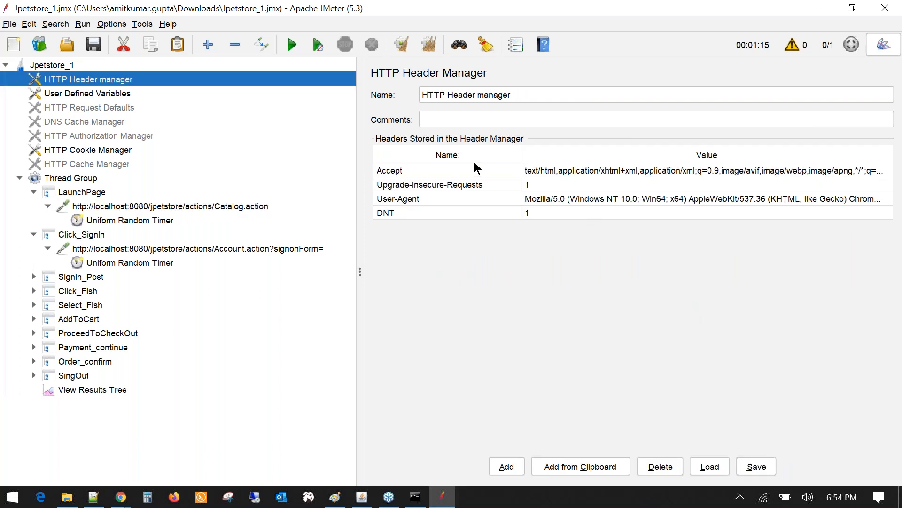
{"action": "left_click", "coordinate": [104, 207]}
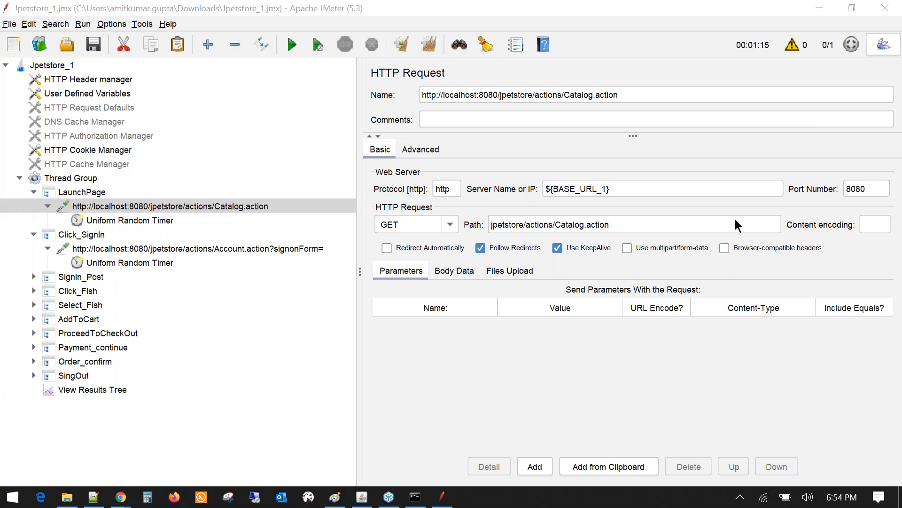
- Review the passing samples through Cart.action addItemToCart, then show LaunchPage's controller settings
{"action": "left_click", "coordinate": [86, 391]}
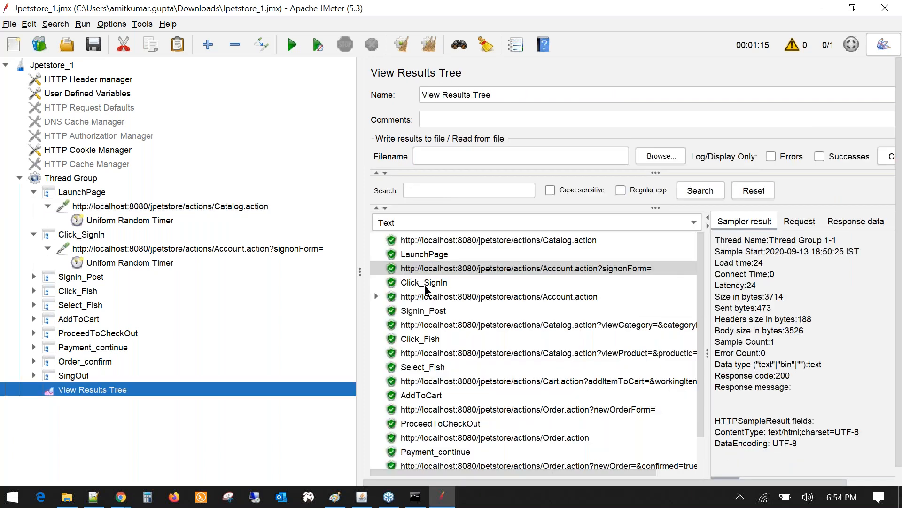
{"action": "left_click", "coordinate": [425, 283]}
{"action": "key", "text": "Up"}
{"action": "key", "text": "Up"}
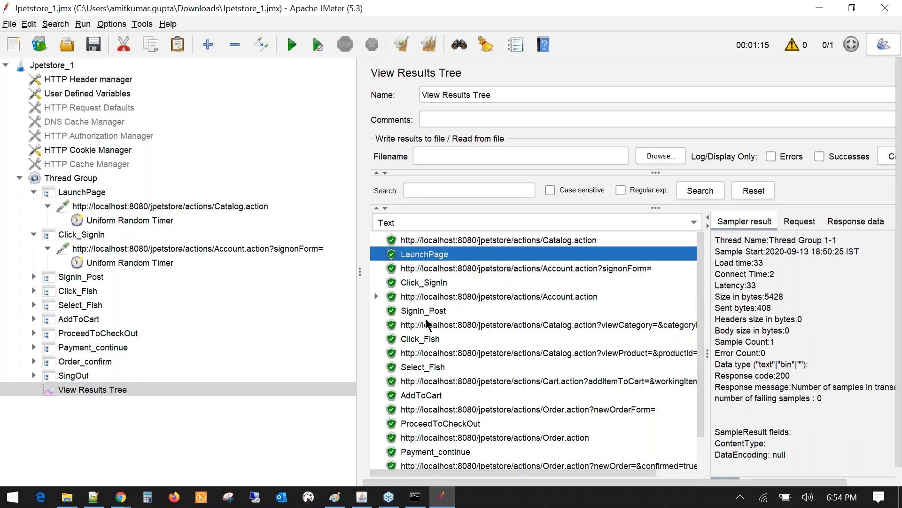
{"action": "left_click", "coordinate": [426, 344]}
{"action": "left_click", "coordinate": [429, 324]}
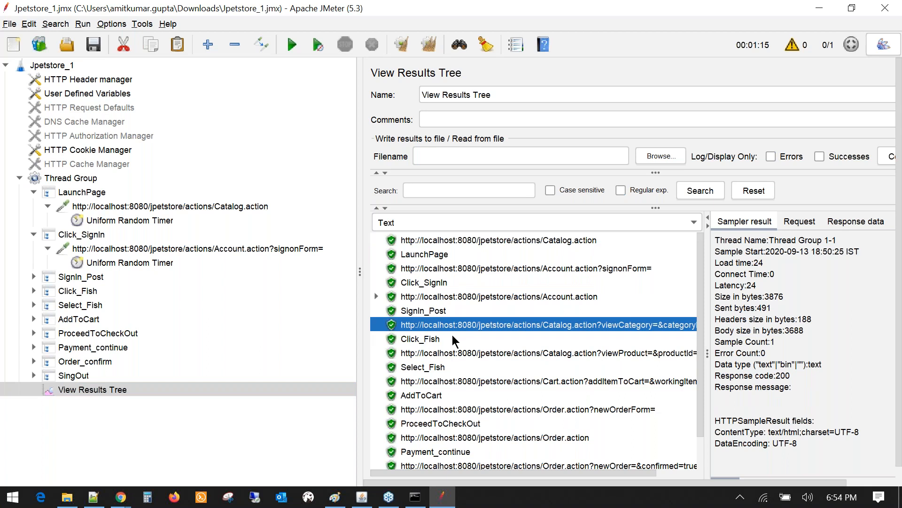
{"action": "scroll", "coordinate": [455, 340], "scroll_direction": "down", "scroll_amount": 1}
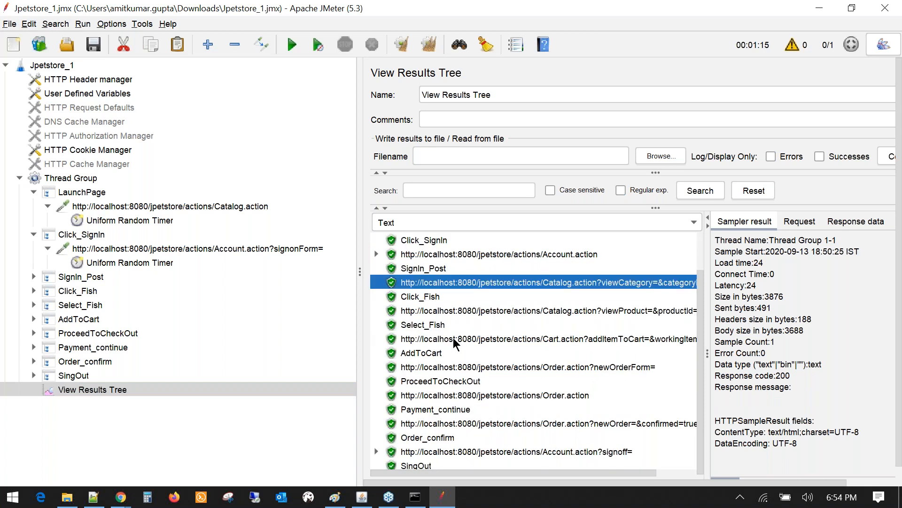
{"action": "scroll", "coordinate": [455, 342], "scroll_direction": "down", "scroll_amount": 1}
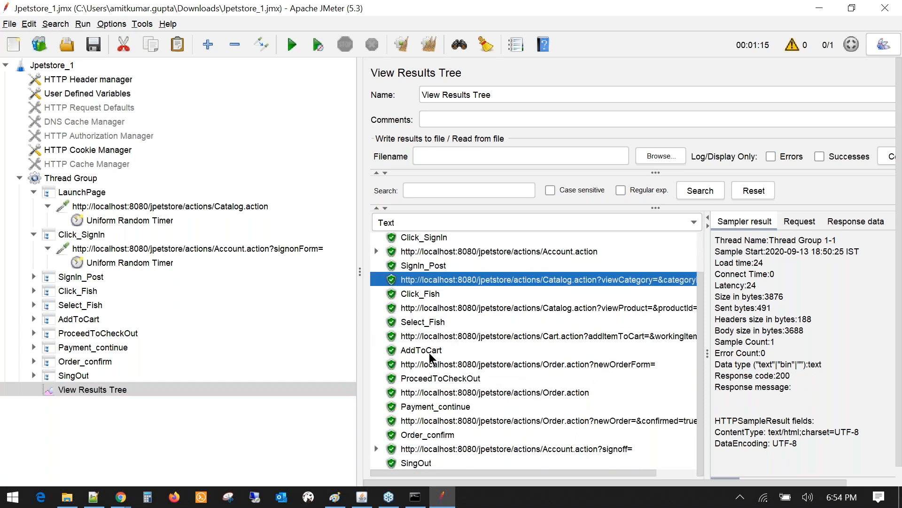
{"action": "left_click", "coordinate": [430, 353]}
{"action": "left_click", "coordinate": [436, 338]}
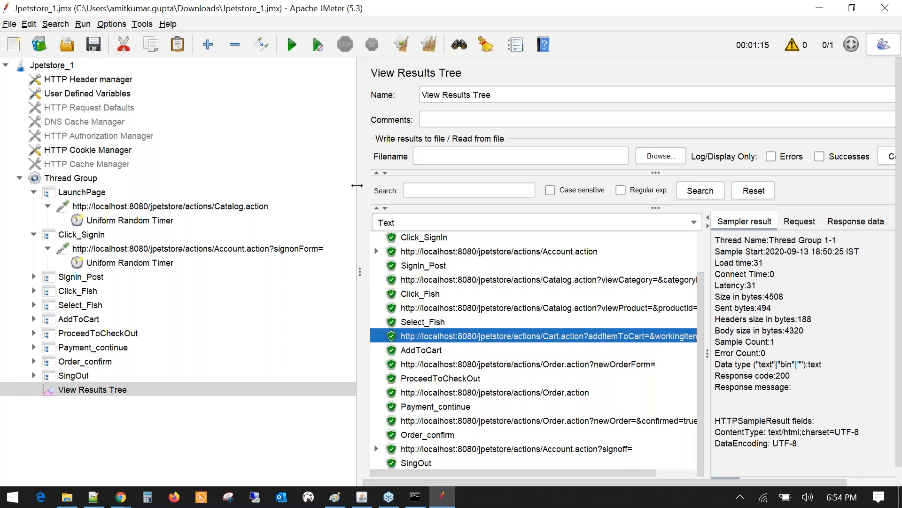
{"action": "left_click_drag", "start_coordinate": [357, 185], "coordinate": [318, 188]}
{"action": "left_click", "coordinate": [82, 192]}
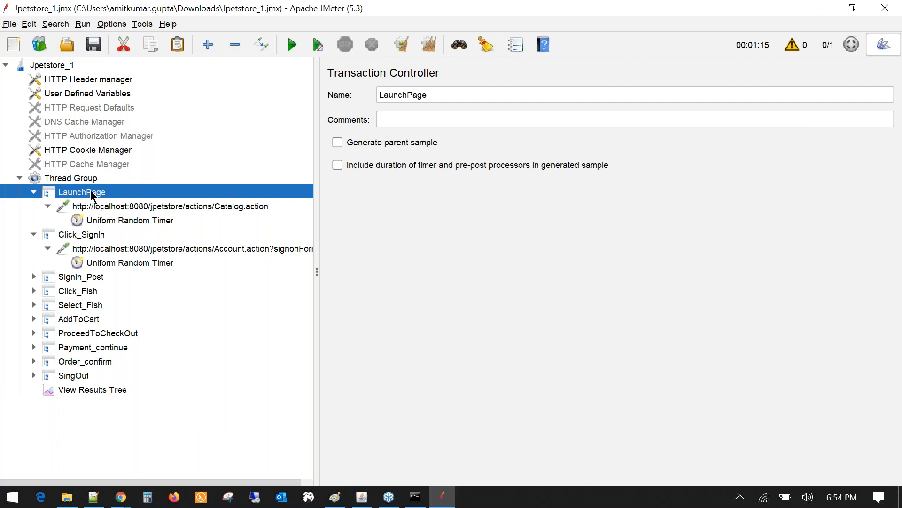
- Browse the Click_SignIn, SignIn_Post, Click_Fish, Select_Fish and AddToCart controller settings, returning to LaunchPage
{"action": "left_click", "coordinate": [86, 237]}
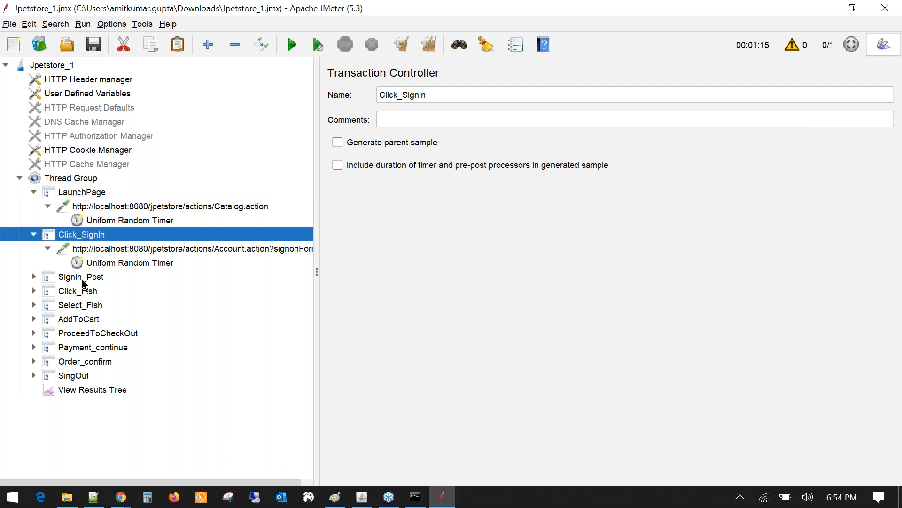
{"action": "left_click", "coordinate": [82, 281]}
{"action": "left_click", "coordinate": [81, 290]}
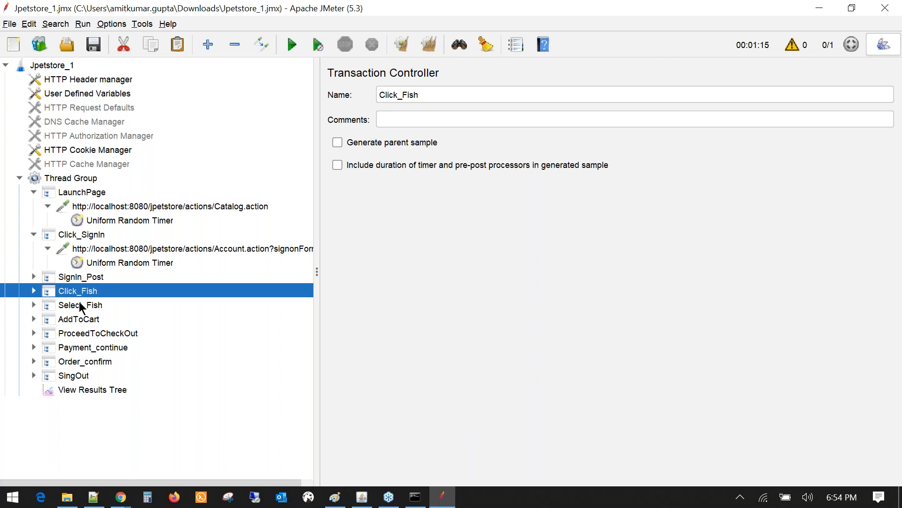
{"action": "left_click", "coordinate": [79, 303]}
{"action": "left_click", "coordinate": [86, 320]}
{"action": "left_click", "coordinate": [89, 193]}
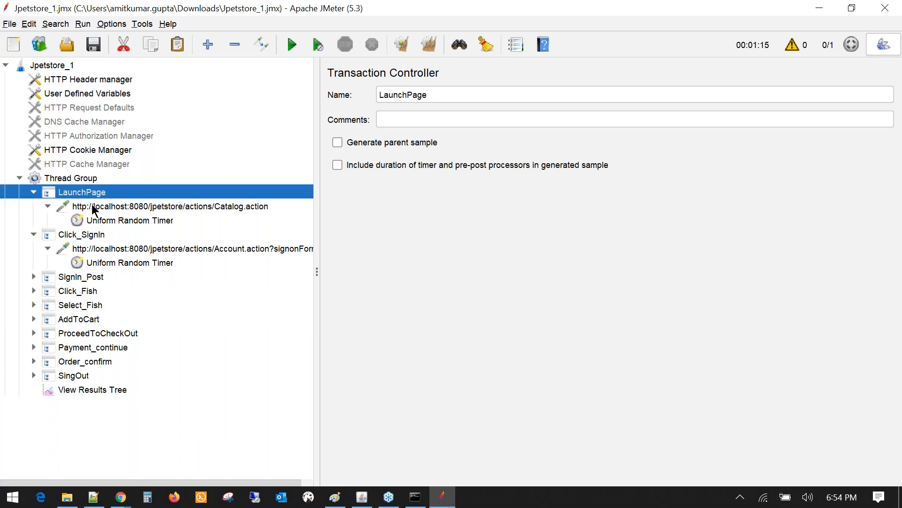
- Switch back and forth between the Catalog.action request and the LaunchPage controller settings
{"action": "left_click", "coordinate": [93, 206]}
{"action": "left_click", "coordinate": [47, 206]}
{"action": "left_click", "coordinate": [48, 207]}
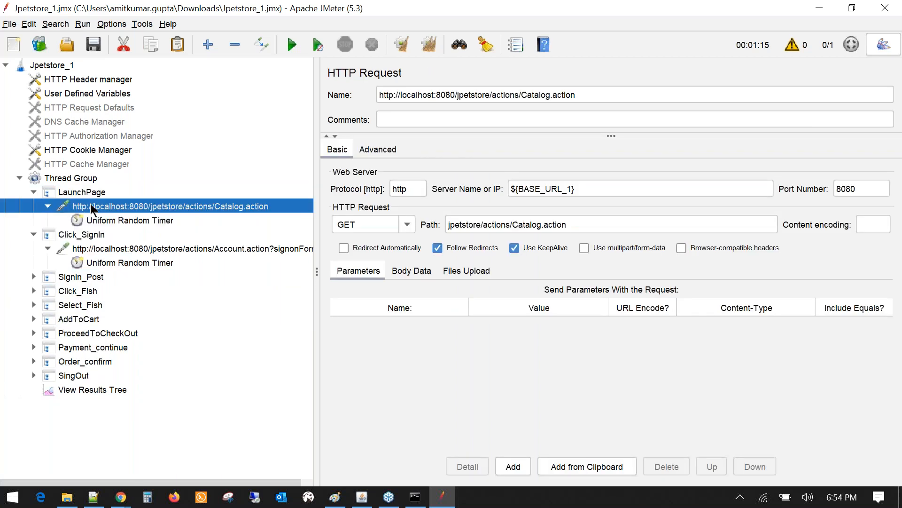
{"action": "left_click", "coordinate": [80, 192]}
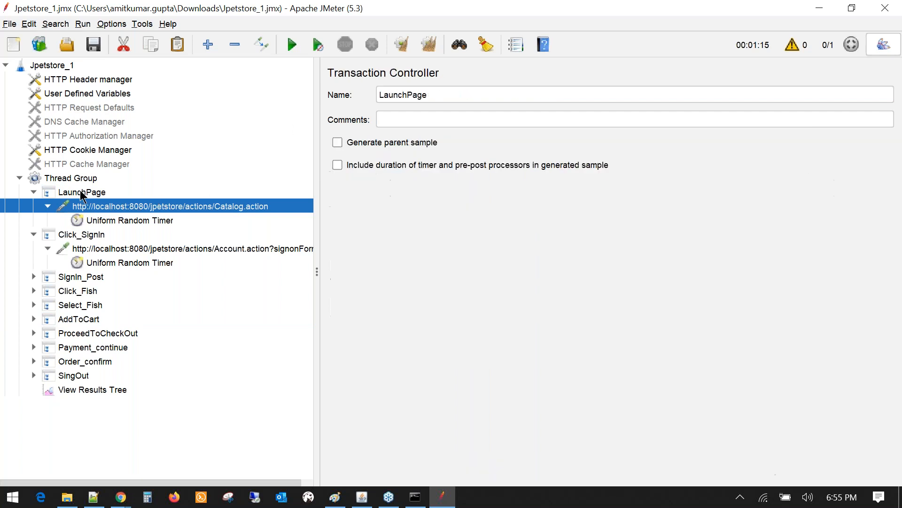
{"action": "left_click", "coordinate": [98, 205]}
{"action": "left_click", "coordinate": [92, 197]}
{"action": "left_click", "coordinate": [91, 203]}
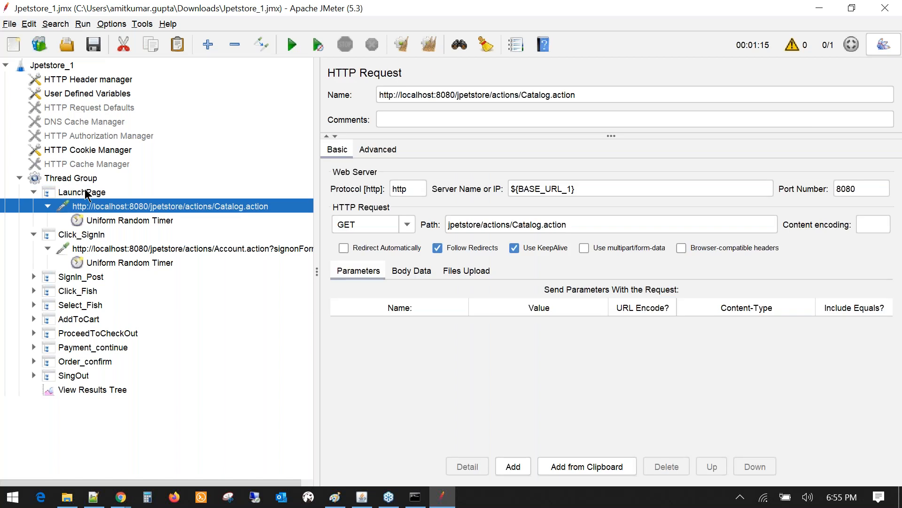
{"action": "left_click", "coordinate": [86, 193]}
{"action": "left_click", "coordinate": [101, 207]}
{"action": "left_click", "coordinate": [88, 195]}
- Expand SignIn_Post through SingOut to reveal each step's request and timer
{"action": "left_click", "coordinate": [34, 276]}
{"action": "left_click", "coordinate": [33, 304]}
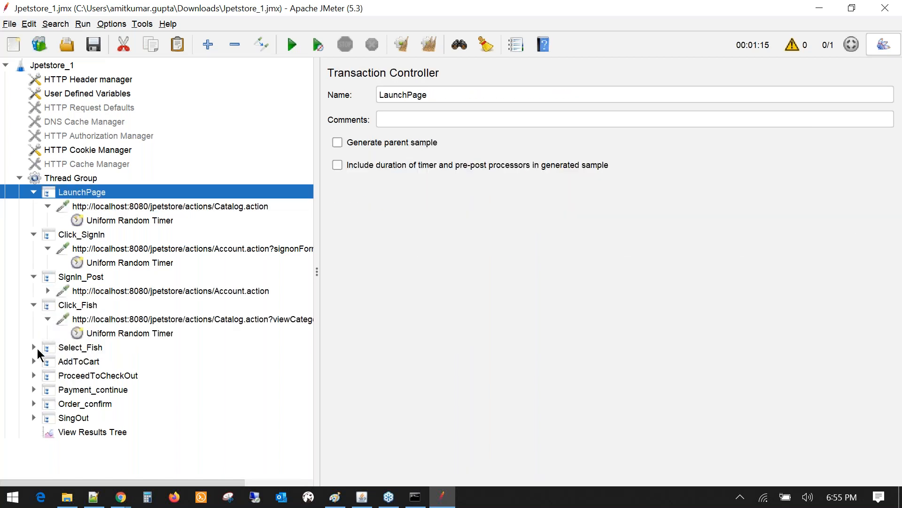
{"action": "left_click", "coordinate": [34, 348]}
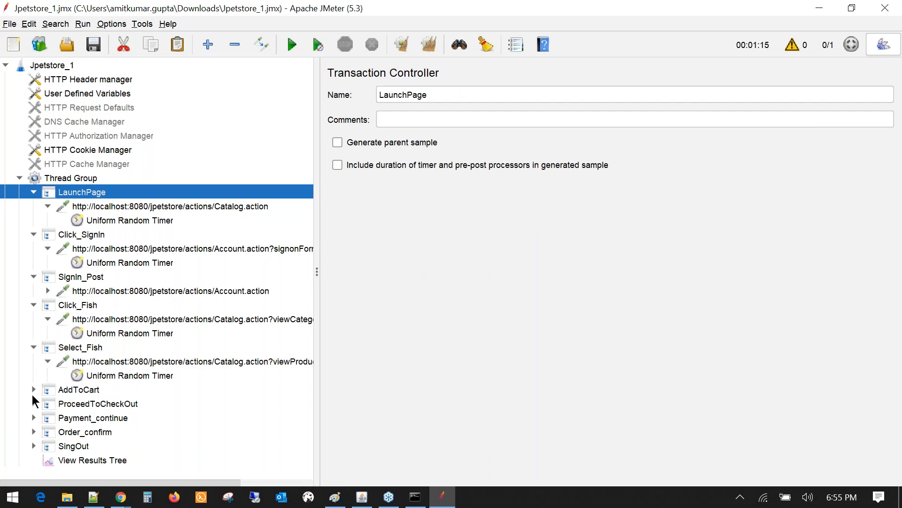
{"action": "left_click", "coordinate": [33, 389]}
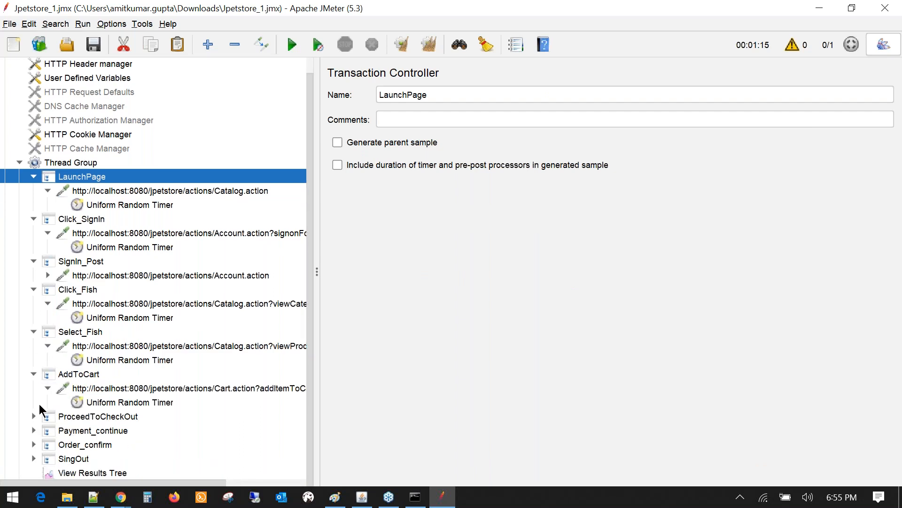
{"action": "left_click", "coordinate": [34, 416]}
{"action": "left_click", "coordinate": [33, 430]}
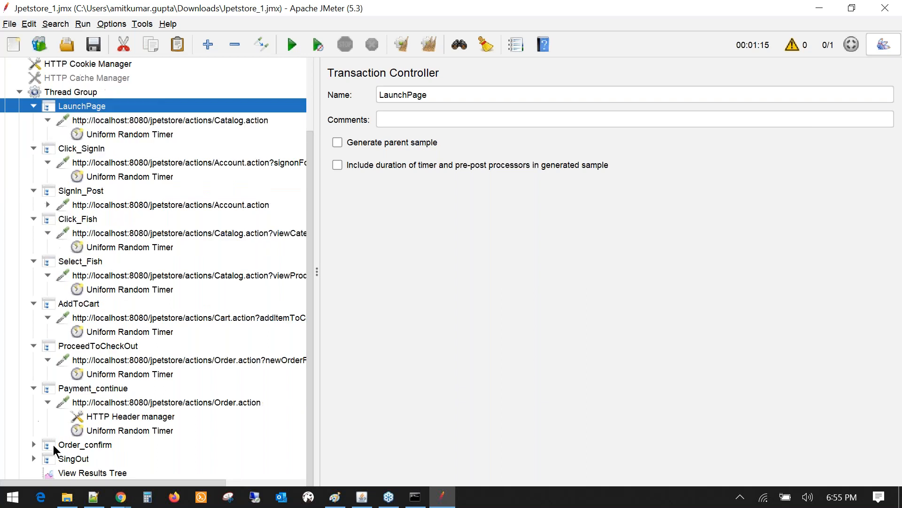
{"action": "left_click", "coordinate": [33, 444]}
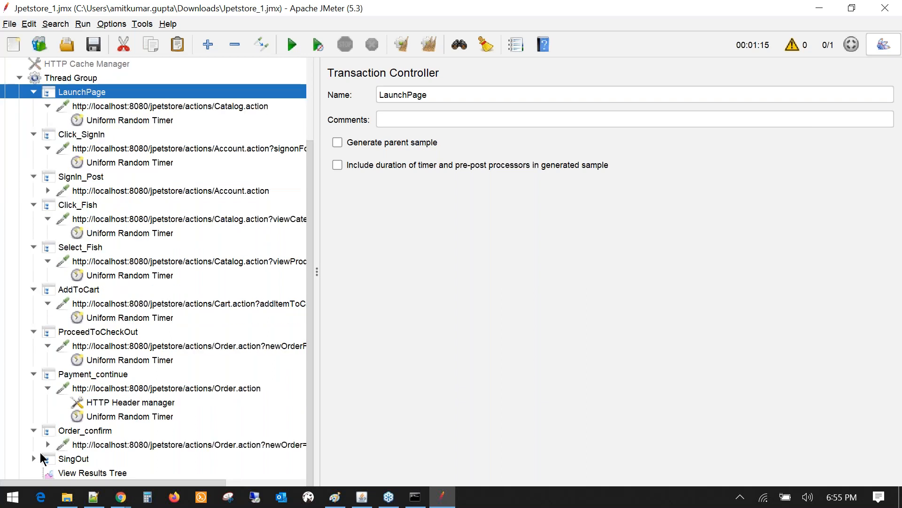
{"action": "left_click", "coordinate": [34, 458]}
{"action": "scroll", "coordinate": [125, 243], "scroll_direction": "up", "scroll_amount": 3}
- Collapse the Click_SignIn through SingOut controllers again
{"action": "left_click", "coordinate": [33, 234]}
{"action": "left_click", "coordinate": [33, 248]}
{"action": "left_click", "coordinate": [33, 263]}
{"action": "left_click", "coordinate": [34, 276]}
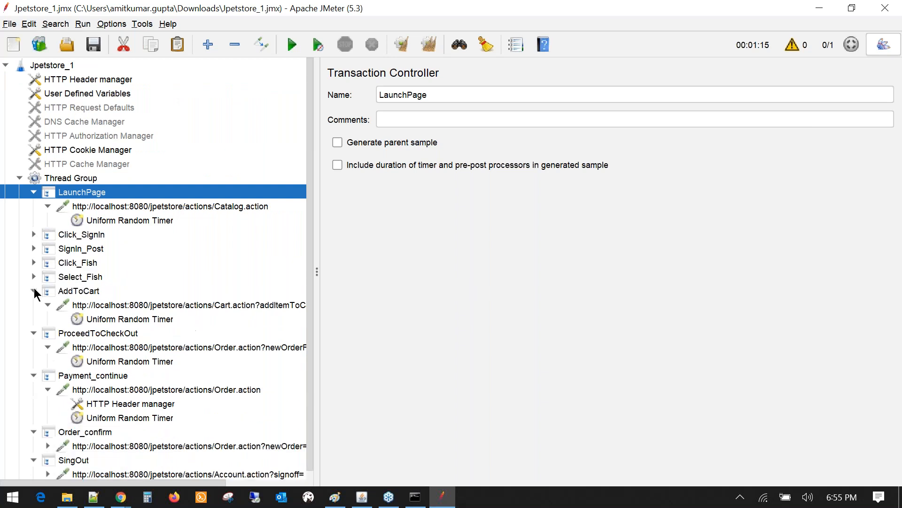
{"action": "left_click", "coordinate": [34, 290]}
{"action": "left_click", "coordinate": [33, 305]}
{"action": "left_click", "coordinate": [33, 319]}
{"action": "left_click", "coordinate": [33, 333]}
{"action": "left_click", "coordinate": [33, 347]}
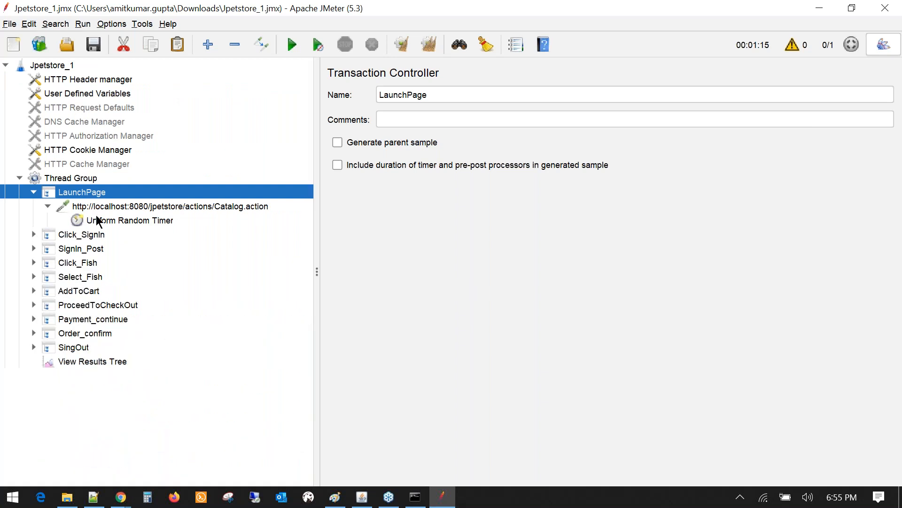
- Compare the Catalog.action request with LaunchPage, ending on the controller's settings
{"action": "left_click", "coordinate": [108, 210]}
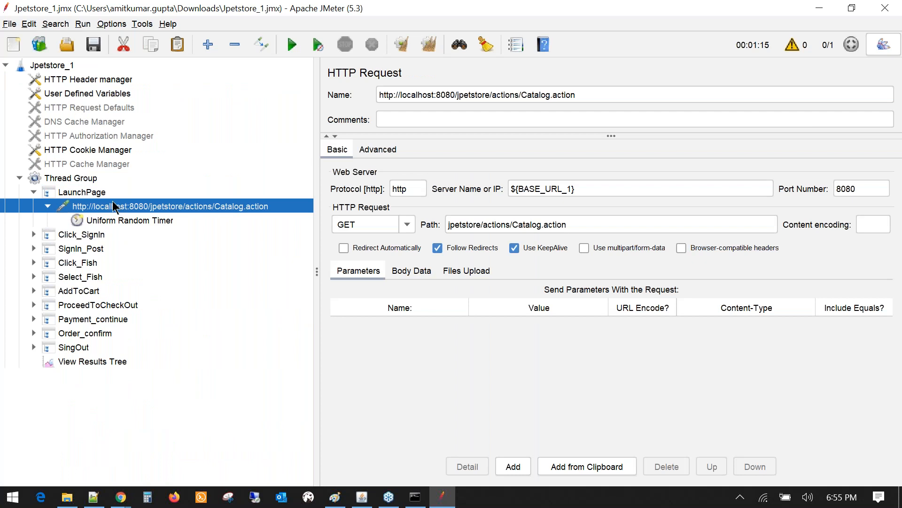
{"action": "left_click", "coordinate": [83, 194]}
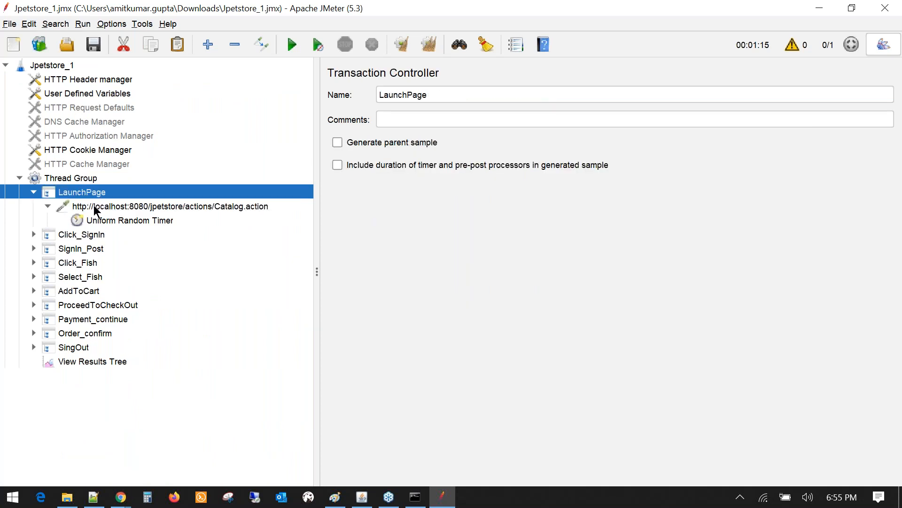
{"action": "left_click", "coordinate": [94, 205]}
{"action": "left_click", "coordinate": [87, 192]}
- Turn on Generate parent sample for LaunchPage, SignIn_Post, Click_Fish and Select_Fish
{"action": "left_click", "coordinate": [338, 143]}
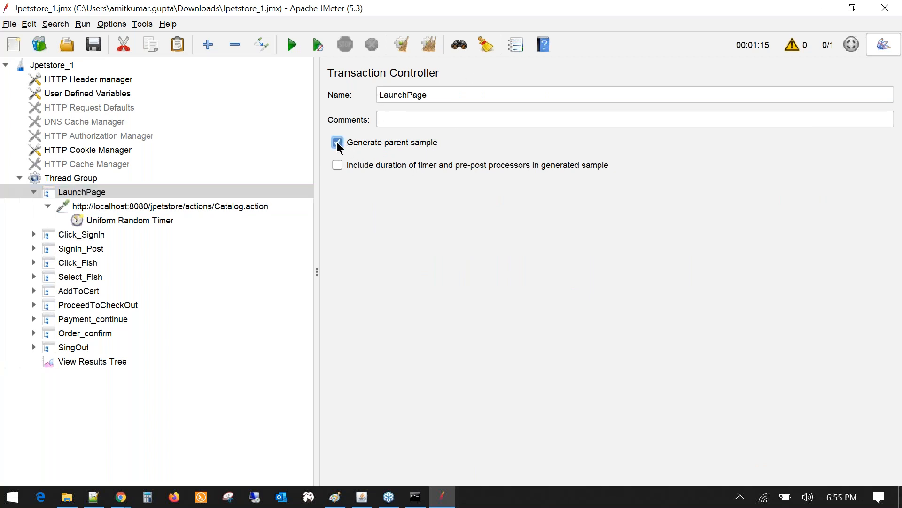
{"action": "left_click", "coordinate": [72, 235]}
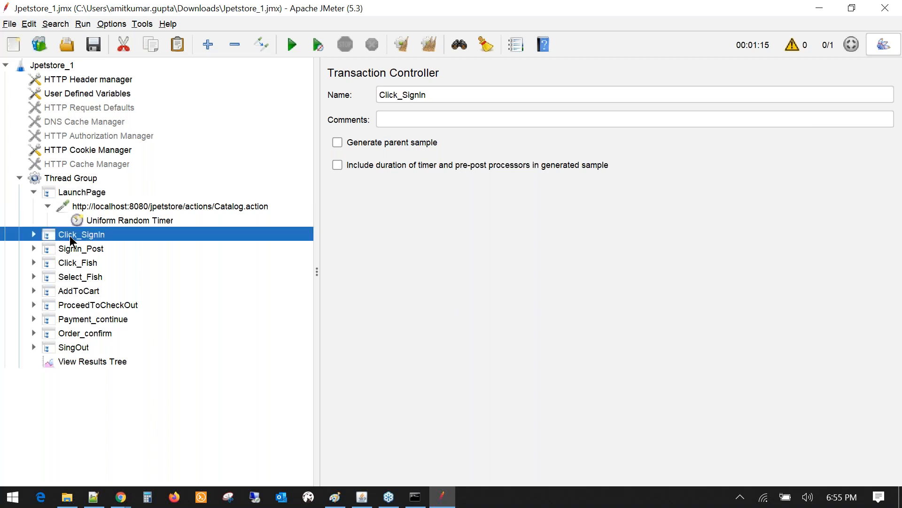
{"action": "left_click", "coordinate": [103, 248]}
{"action": "left_click", "coordinate": [338, 142]}
{"action": "left_click", "coordinate": [84, 261]}
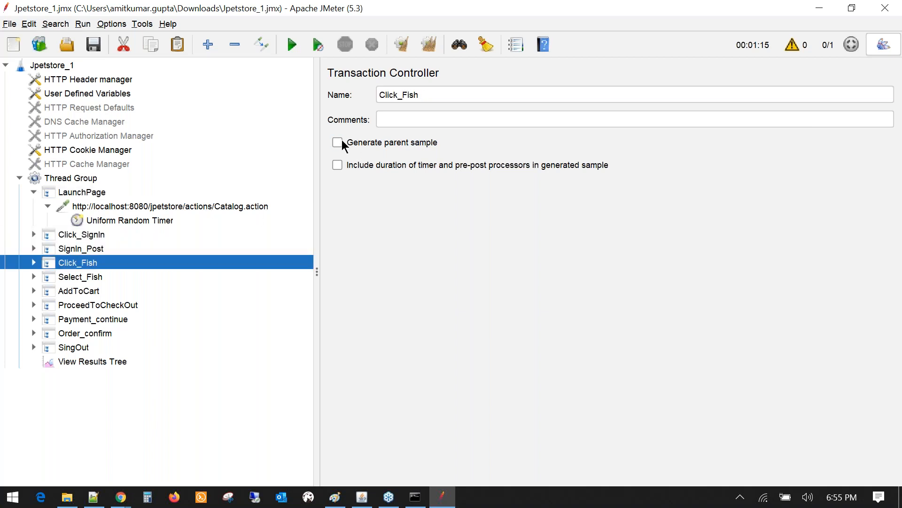
{"action": "left_click", "coordinate": [80, 277]}
{"action": "left_click", "coordinate": [337, 142]}
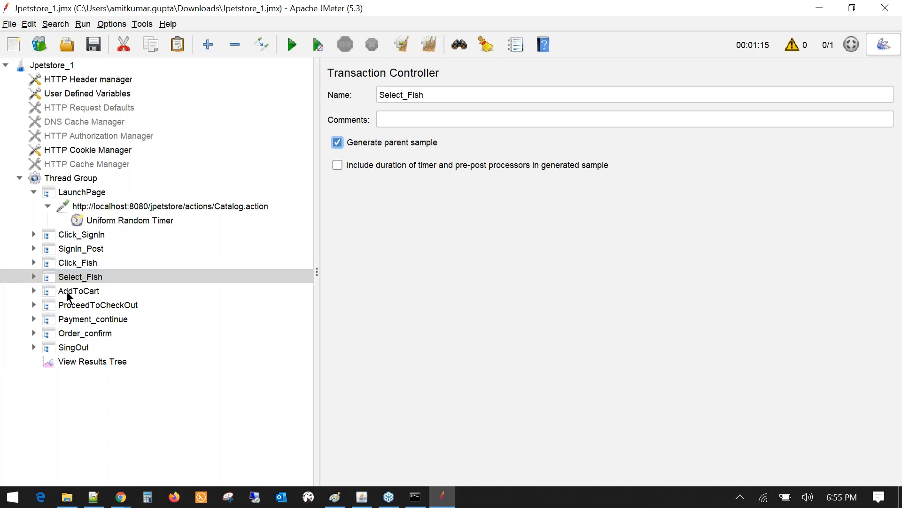
- Turn on Generate parent sample for AddToCart, ProceedToCheckOut, Payment_continue, Order_confirm and SingOut
{"action": "left_click", "coordinate": [66, 292]}
{"action": "left_click", "coordinate": [337, 142]}
{"action": "left_click", "coordinate": [104, 305]}
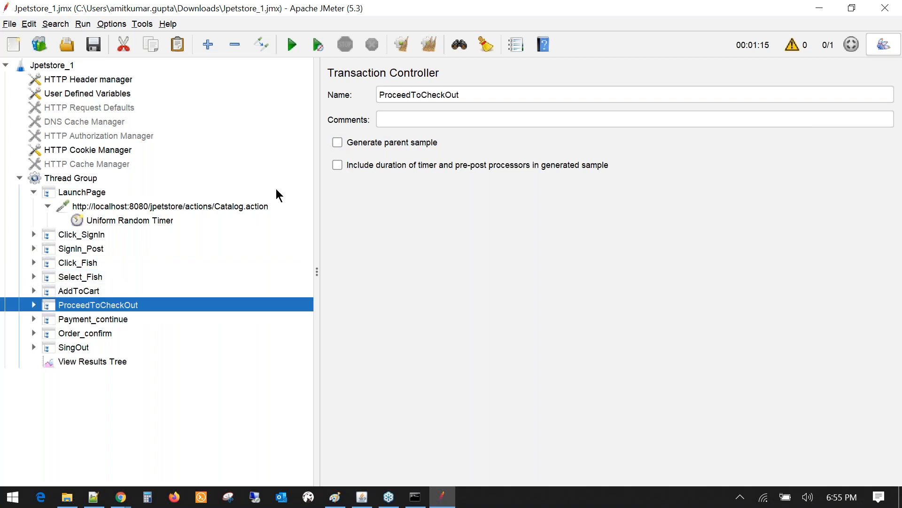
{"action": "left_click", "coordinate": [337, 142]}
{"action": "left_click", "coordinate": [94, 320]}
{"action": "left_click", "coordinate": [338, 142]}
{"action": "left_click", "coordinate": [82, 334]}
{"action": "left_click", "coordinate": [338, 143]}
{"action": "left_click", "coordinate": [75, 348]}
{"action": "left_click", "coordinate": [338, 143]}
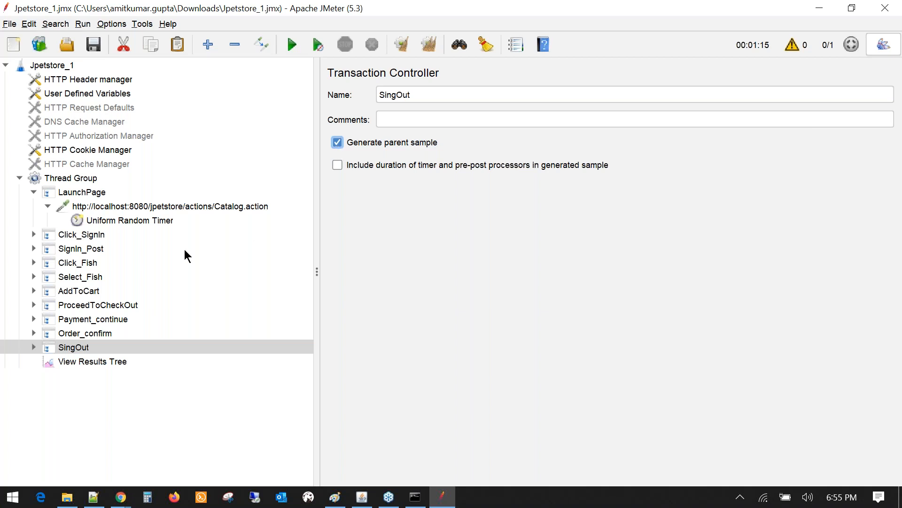
- Inspect LaunchPage's Uniform Random Timer and expand Click_SignIn, then bring up the Notepad++ notes
{"action": "left_click", "coordinate": [48, 205]}
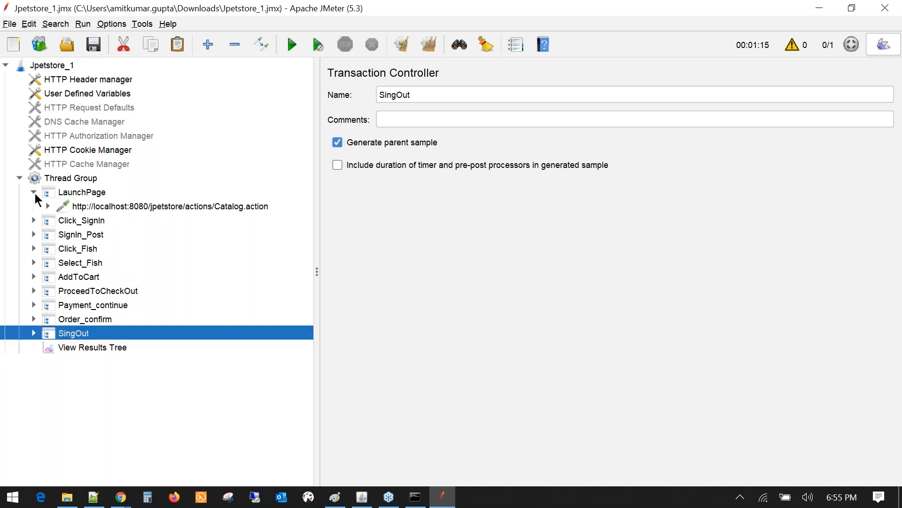
{"action": "left_click", "coordinate": [76, 194]}
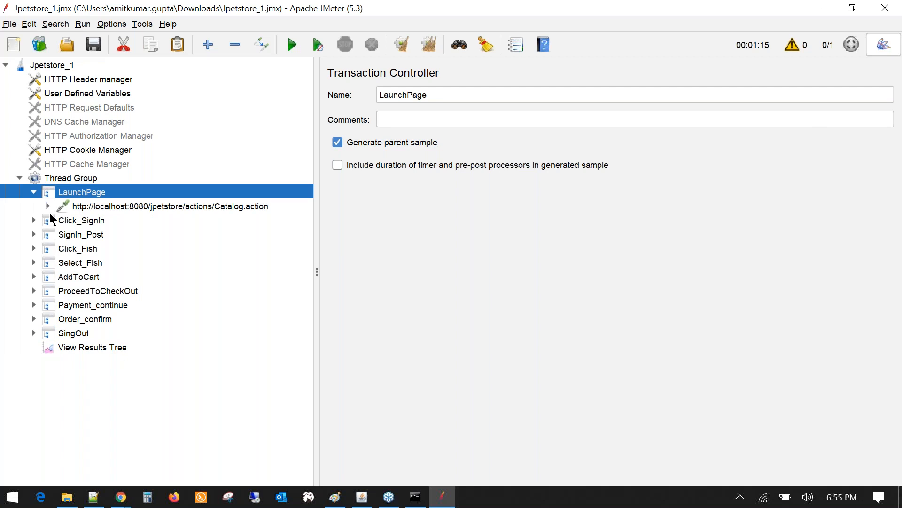
{"action": "left_click", "coordinate": [48, 206]}
{"action": "left_click", "coordinate": [87, 222]}
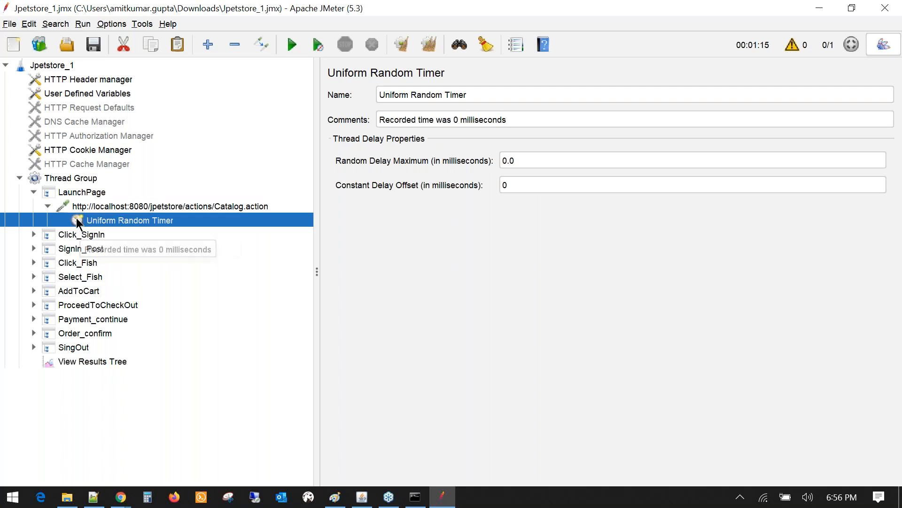
{"action": "left_click", "coordinate": [33, 234]}
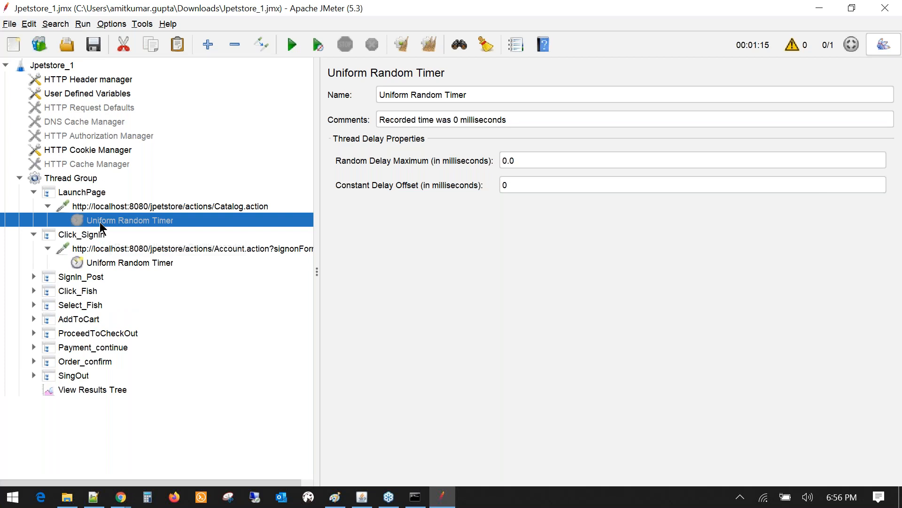
{"action": "left_click", "coordinate": [94, 497]}
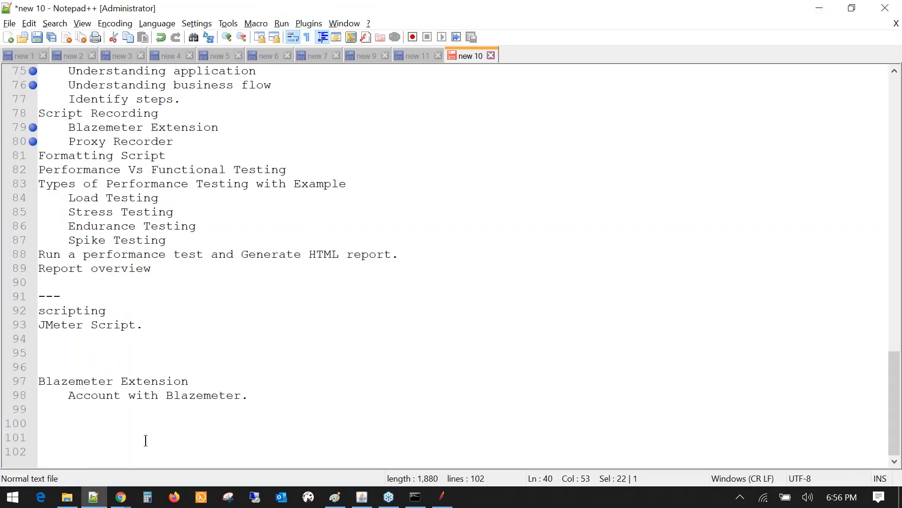
- Add a Ctrl+t shortcut note on line 101 in Notepad++, then return to JMeter
{"action": "left_click", "coordinate": [146, 439]}
{"action": "type", "text": "Cr"}
{"action": "type", "text": "rl"}
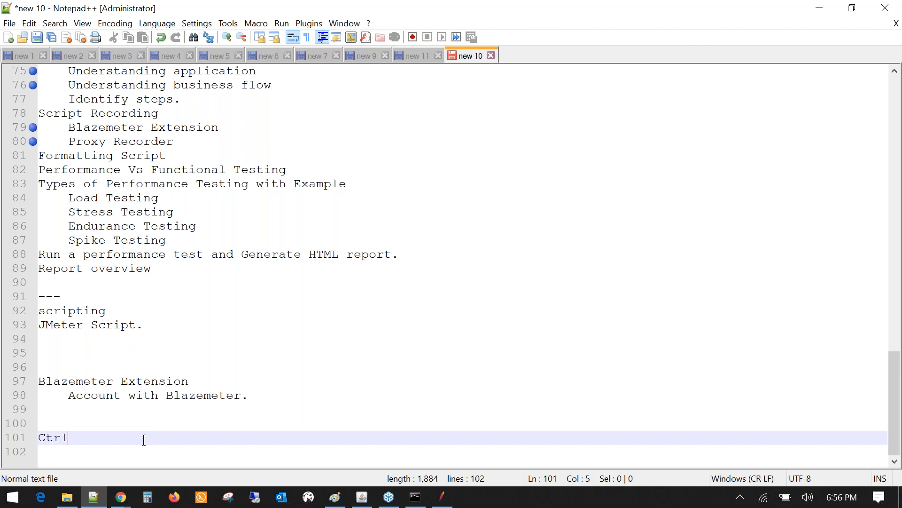
{"action": "type", "text": "+t"}
{"action": "key", "text": "alt+Tab"}
{"action": "key", "text": "alt+Tab"}
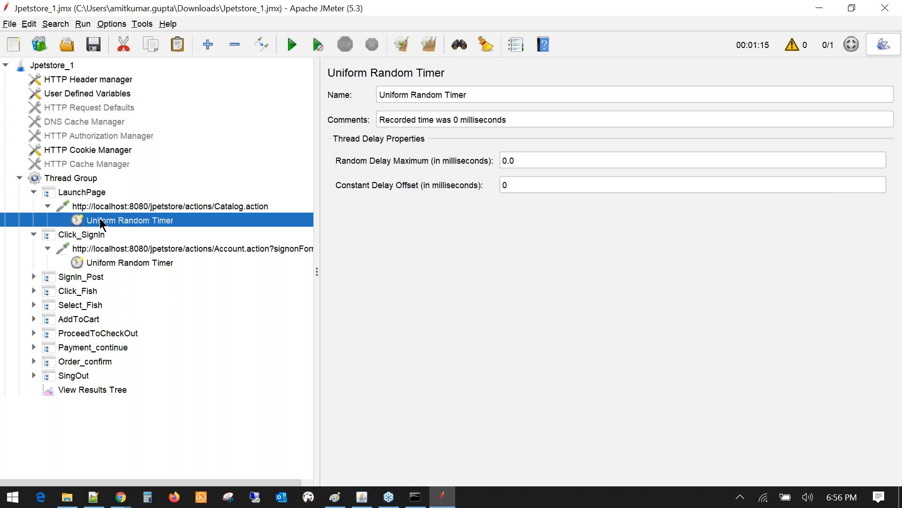
- Disable the Uniform Random Timers under LaunchPage, Click_SignIn and SignIn_Post
{"action": "right_click", "coordinate": [99, 220]}
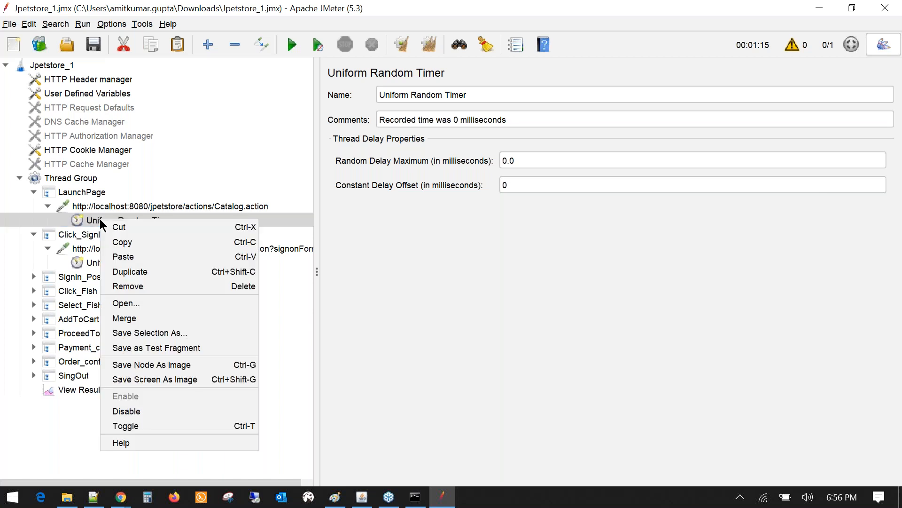
{"action": "left_click", "coordinate": [124, 412]}
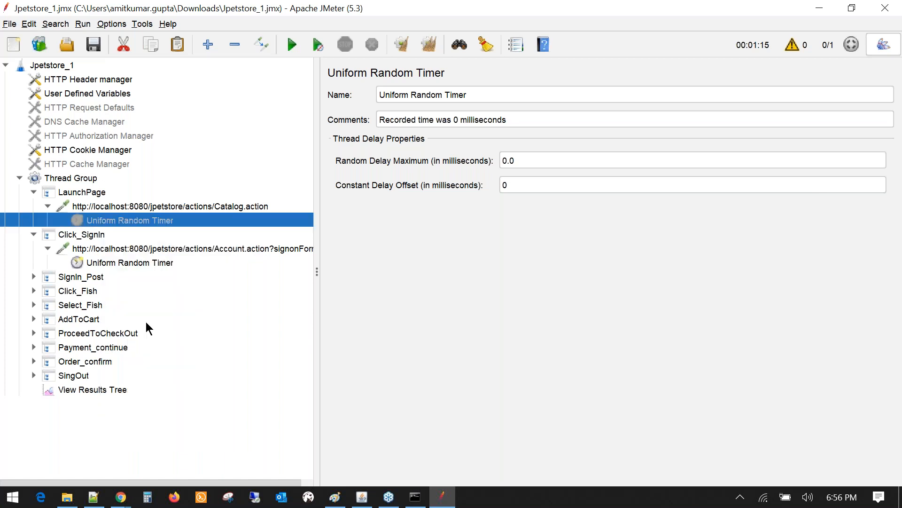
{"action": "left_click", "coordinate": [126, 266]}
{"action": "key", "text": "ctrl+t"}
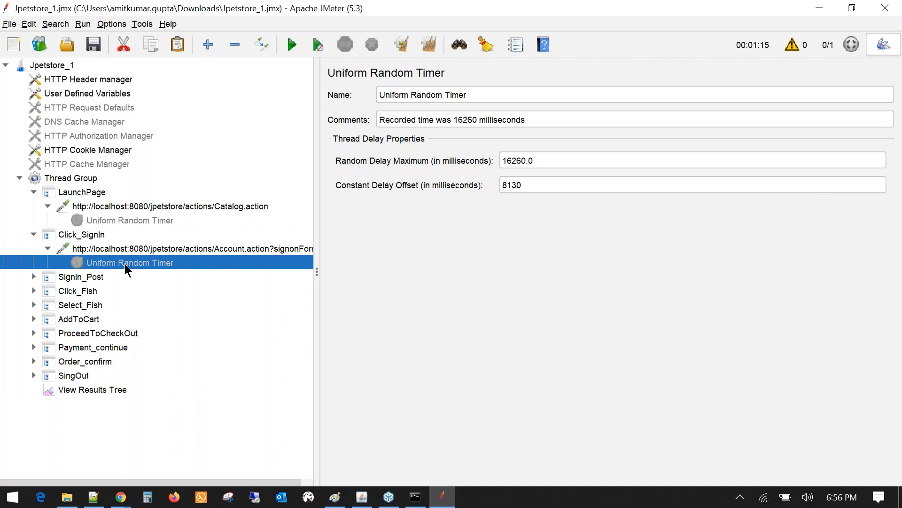
{"action": "left_click", "coordinate": [34, 277]}
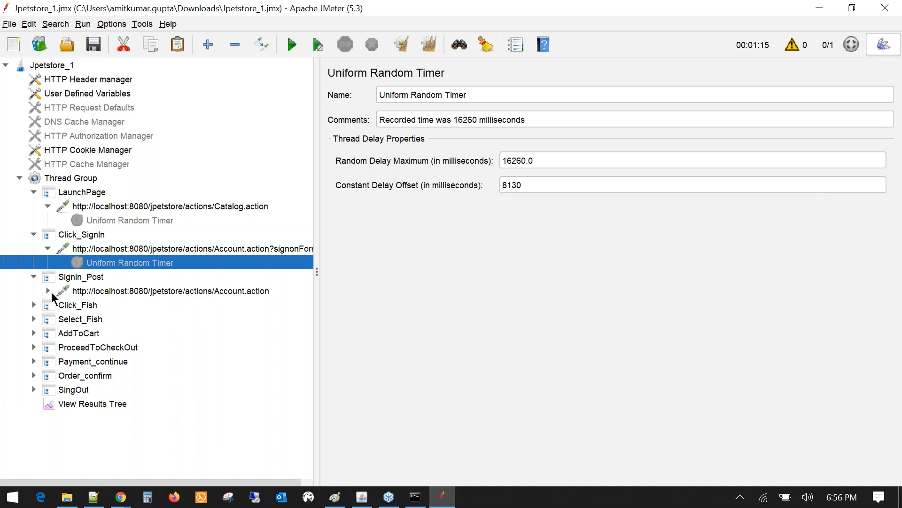
{"action": "left_click", "coordinate": [48, 291]}
{"action": "left_click", "coordinate": [103, 318]}
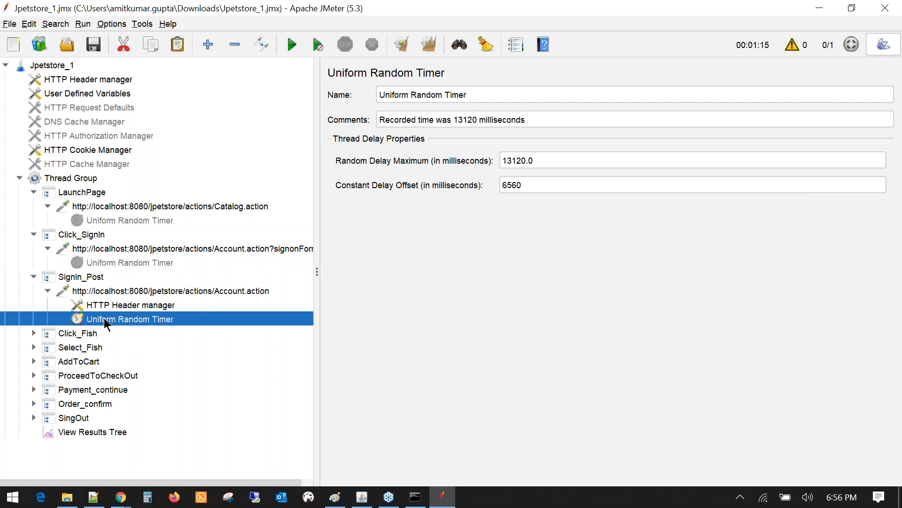
{"action": "right_click", "coordinate": [103, 318]}
{"action": "left_click", "coordinate": [134, 468]}
- Disable the Click_Fish, Select_Fish and AddToCart timers with Ctrl+T
{"action": "left_click", "coordinate": [34, 333]}
{"action": "left_click", "coordinate": [105, 360]}
{"action": "key", "text": "ctrl+t"}
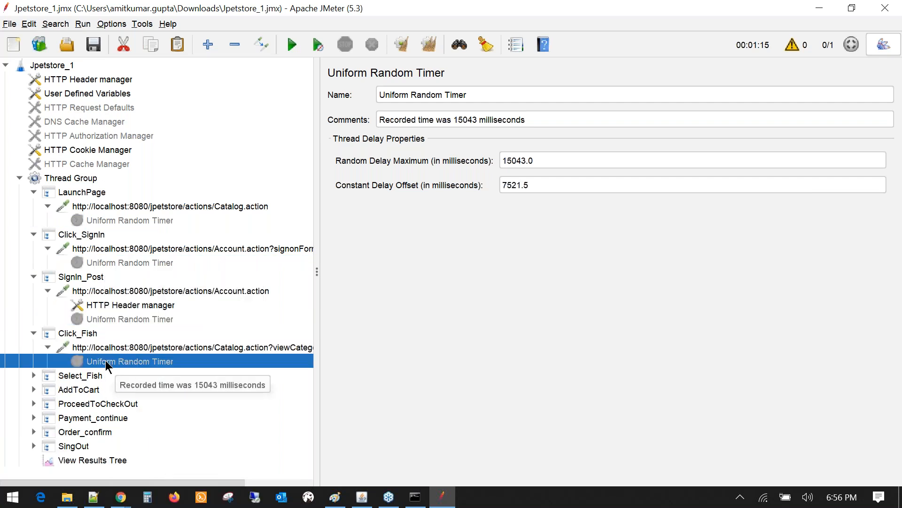
{"action": "left_click", "coordinate": [34, 375]}
{"action": "scroll", "coordinate": [34, 377], "scroll_direction": "down", "scroll_amount": 1}
{"action": "left_click", "coordinate": [36, 388]}
{"action": "key", "text": "ctrl+t"}
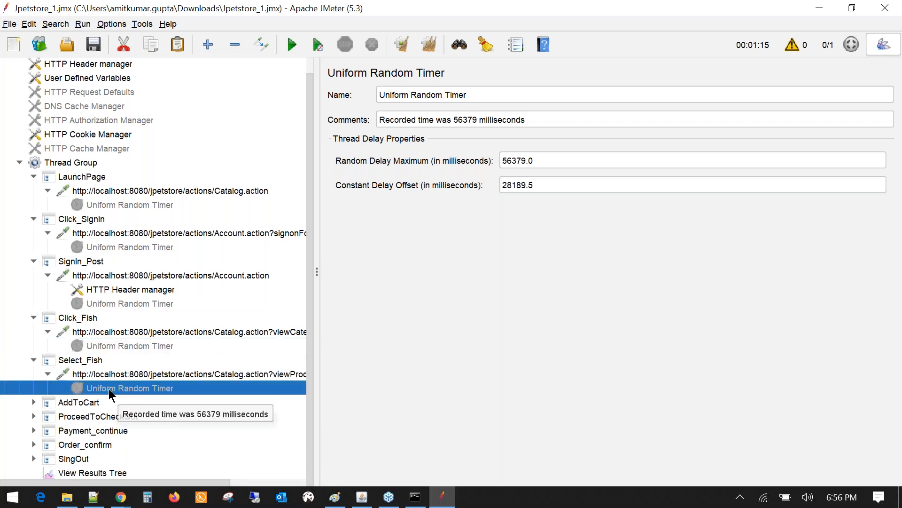
{"action": "left_click", "coordinate": [34, 402]}
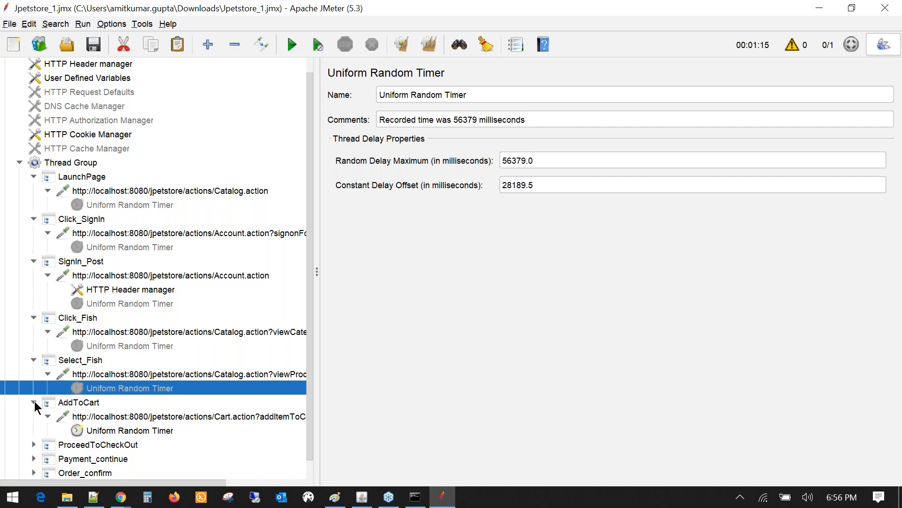
{"action": "scroll", "coordinate": [71, 410], "scroll_direction": "down", "scroll_amount": 1}
{"action": "left_click", "coordinate": [90, 405]}
{"action": "key", "text": "ctrl+t"}
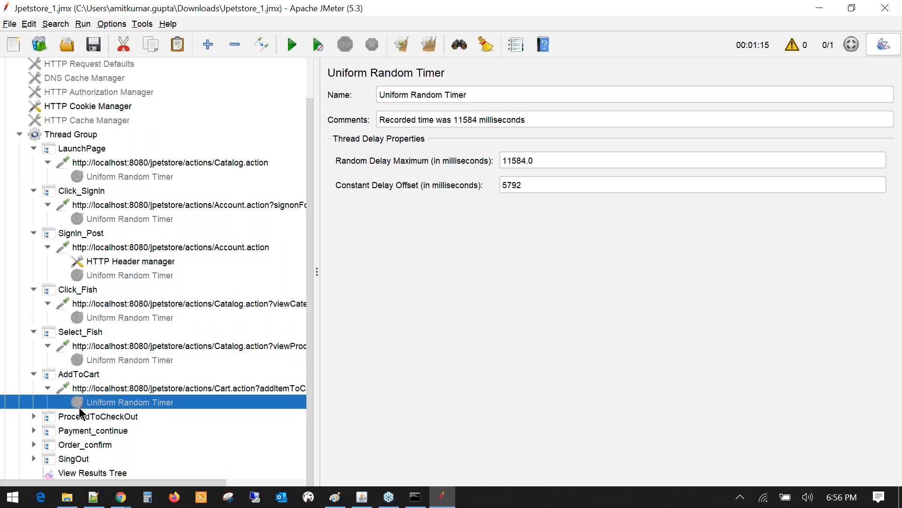
- Disable the ProceedToCheckOut and Payment_continue timers with Ctrl+T
{"action": "left_click", "coordinate": [34, 417]}
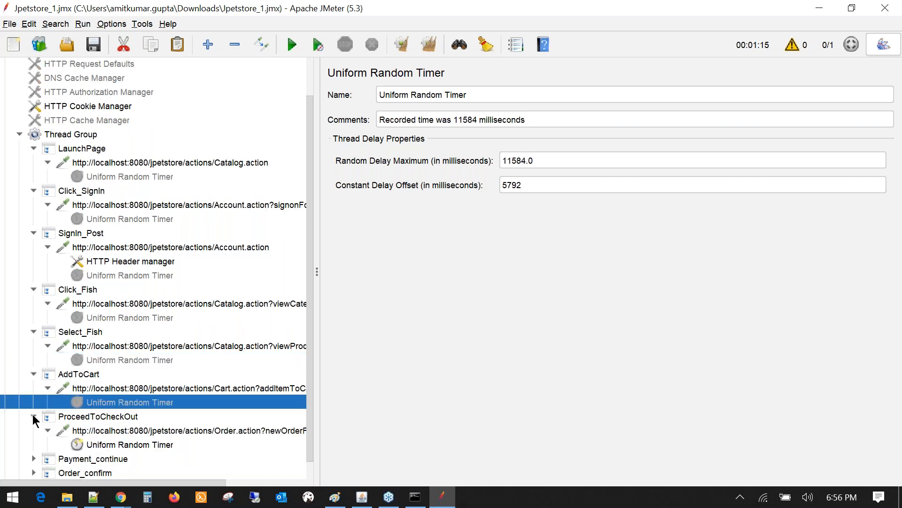
{"action": "scroll", "coordinate": [99, 422], "scroll_direction": "down", "scroll_amount": 1}
{"action": "left_click", "coordinate": [99, 420]}
{"action": "key", "text": "ctrl+t"}
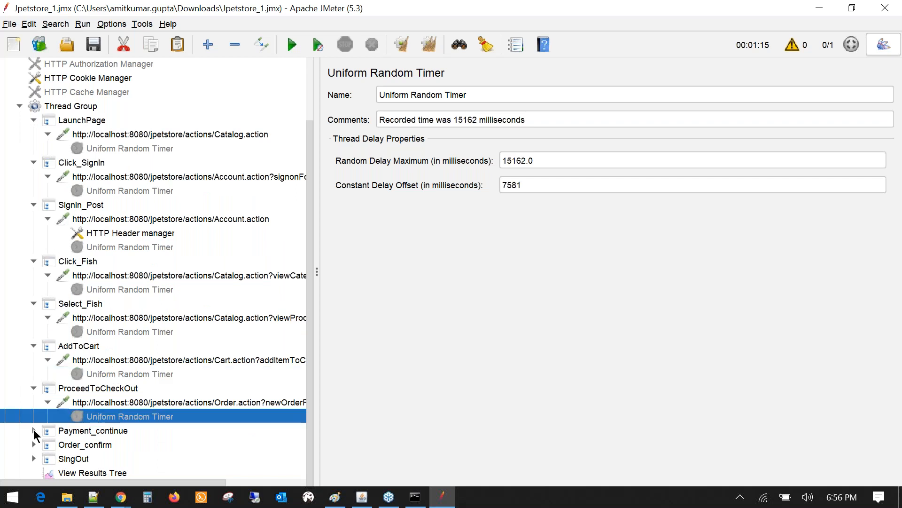
{"action": "left_click", "coordinate": [34, 430]}
{"action": "scroll", "coordinate": [134, 444], "scroll_direction": "down", "scroll_amount": 1}
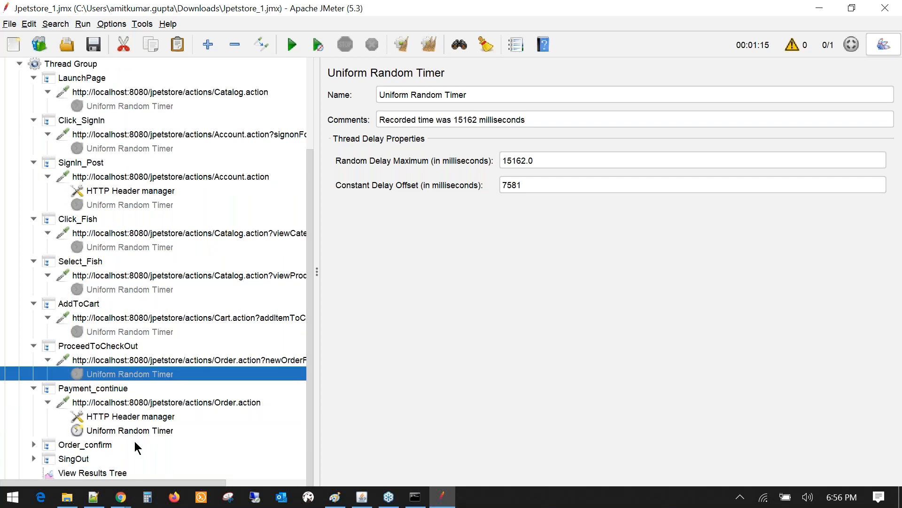
{"action": "left_click", "coordinate": [137, 432]}
{"action": "key", "text": "ctrl+t"}
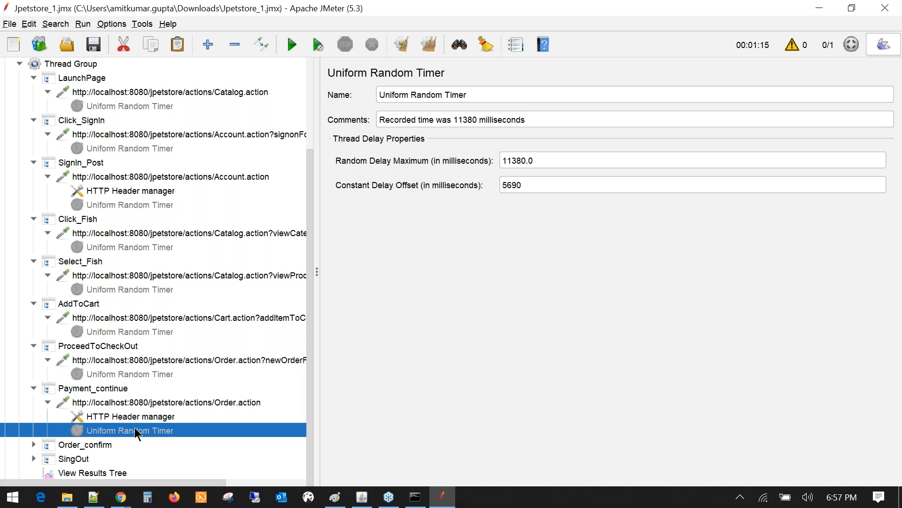
- Expand Order_confirm and SingOut and select their Uniform Random Timers
{"action": "left_click", "coordinate": [37, 444]}
{"action": "left_click", "coordinate": [47, 444]}
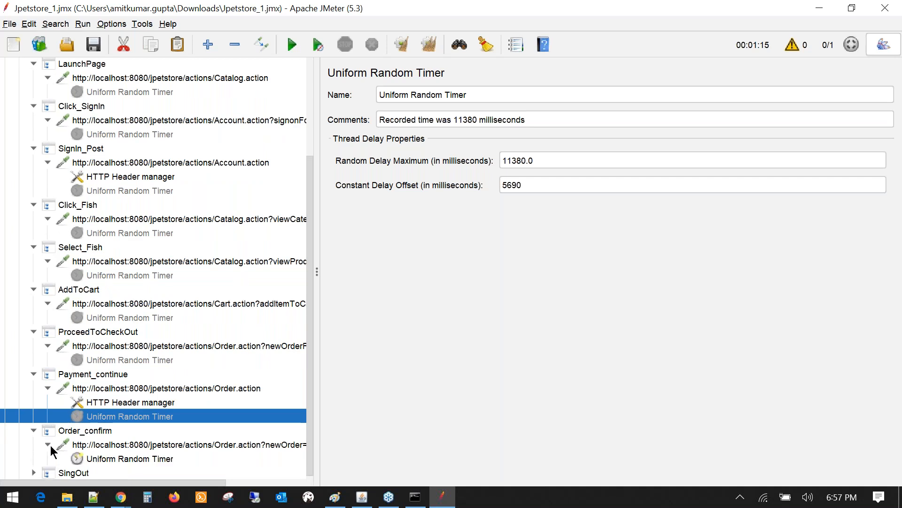
{"action": "left_click", "coordinate": [116, 445]}
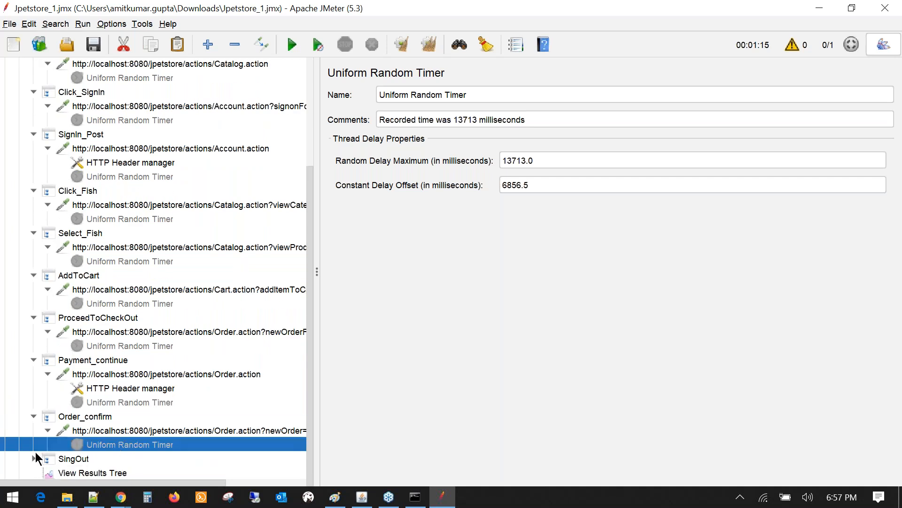
{"action": "left_click", "coordinate": [34, 458]}
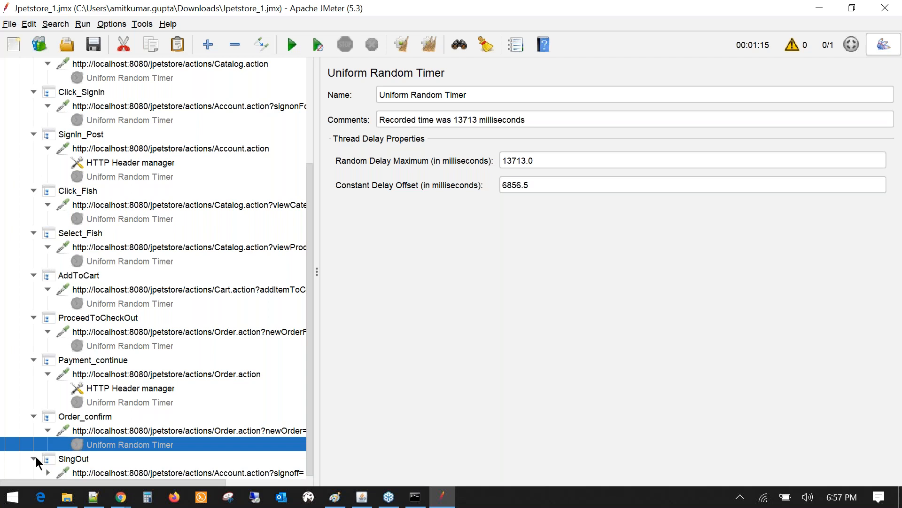
{"action": "left_click", "coordinate": [48, 459]}
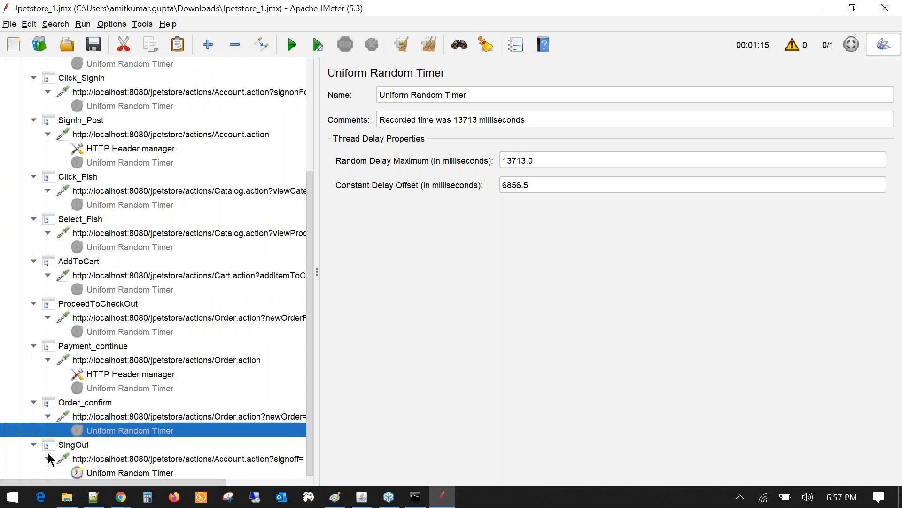
{"action": "left_click", "coordinate": [129, 472]}
{"action": "scroll", "coordinate": [105, 369], "scroll_direction": "up", "scroll_amount": 2}
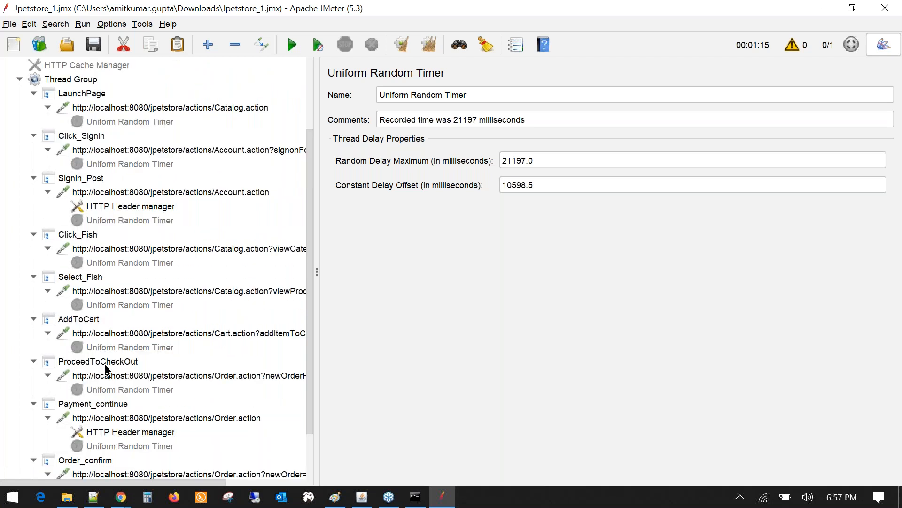
{"action": "scroll", "coordinate": [104, 363], "scroll_direction": "up", "scroll_amount": 3}
- Collapse every transaction step from LaunchPage through SingOut
{"action": "left_click", "coordinate": [34, 192]}
{"action": "left_click", "coordinate": [34, 204]}
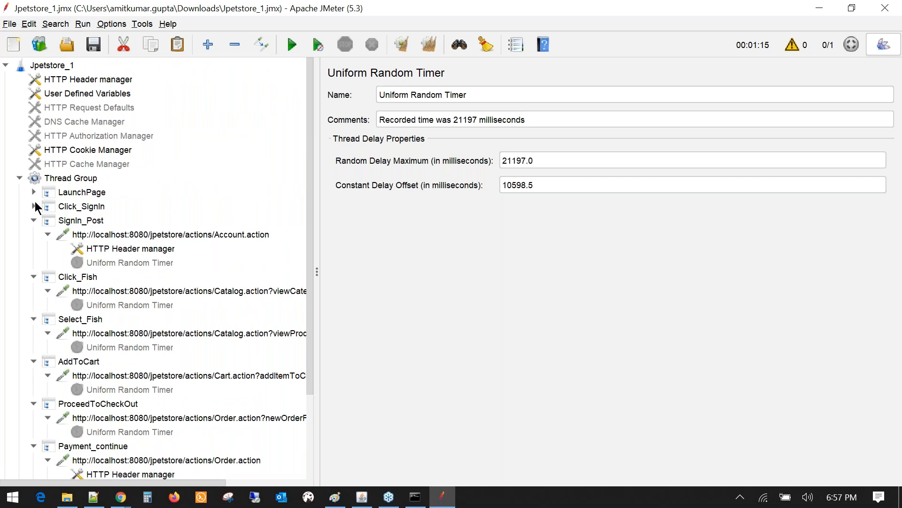
{"action": "left_click", "coordinate": [33, 220]}
{"action": "left_click", "coordinate": [34, 234]}
{"action": "left_click", "coordinate": [33, 249]}
{"action": "left_click", "coordinate": [34, 262]}
{"action": "left_click", "coordinate": [34, 277]}
{"action": "left_click", "coordinate": [34, 291]}
{"action": "left_click", "coordinate": [33, 304]}
{"action": "left_click", "coordinate": [33, 318]}
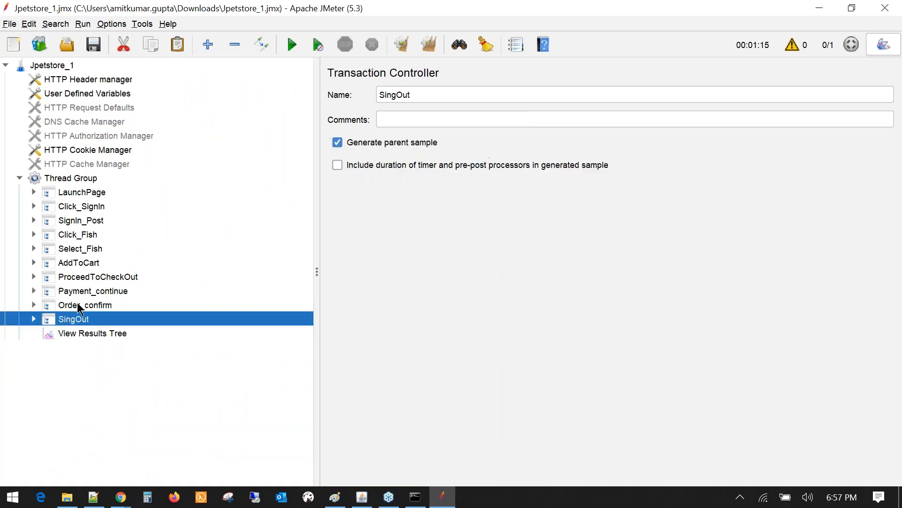
- Add a Constant Timer to the Thread Group
{"action": "left_click", "coordinate": [74, 181]}
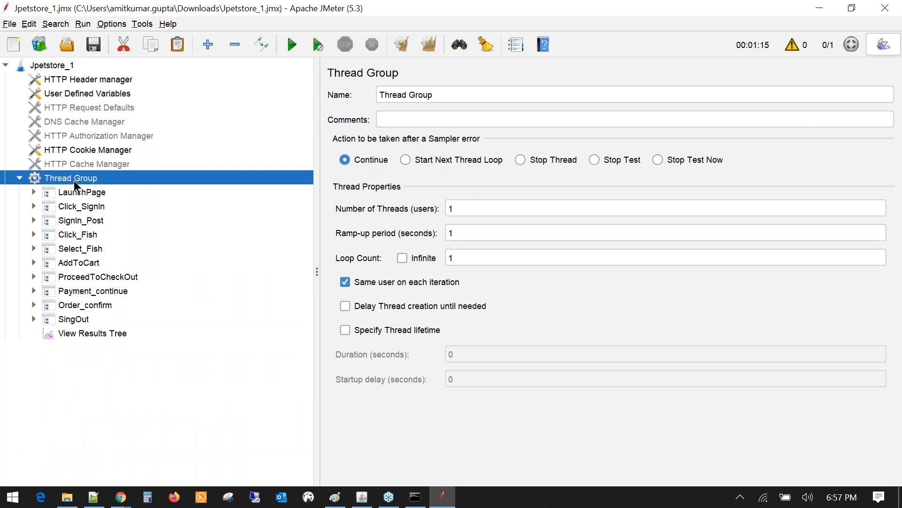
{"action": "right_click", "coordinate": [74, 181]}
{"action": "mouse_move", "coordinate": [232, 189]}
{"action": "mouse_move", "coordinate": [296, 272]}
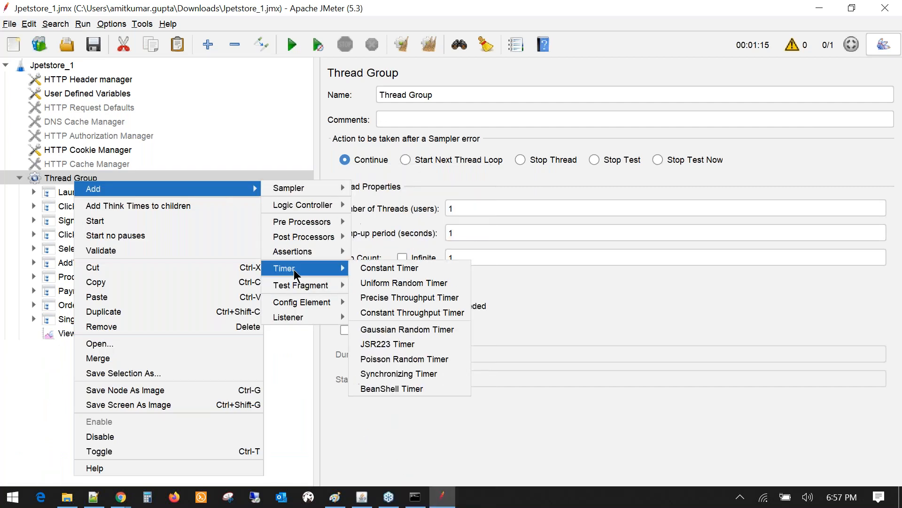
{"action": "left_click", "coordinate": [397, 269]}
- Compare the new Constant Timer's settings with SingOut's Uniform Random Timer
{"action": "left_click", "coordinate": [34, 319]}
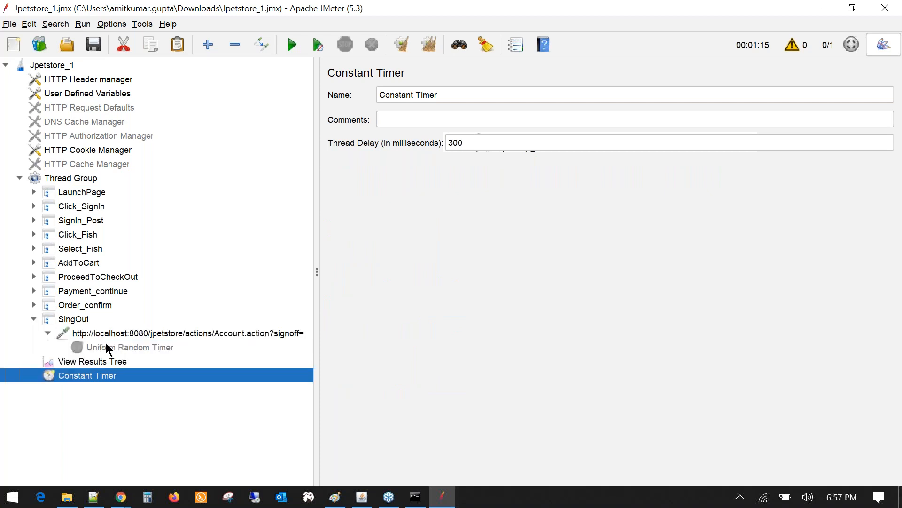
{"action": "left_click", "coordinate": [110, 348]}
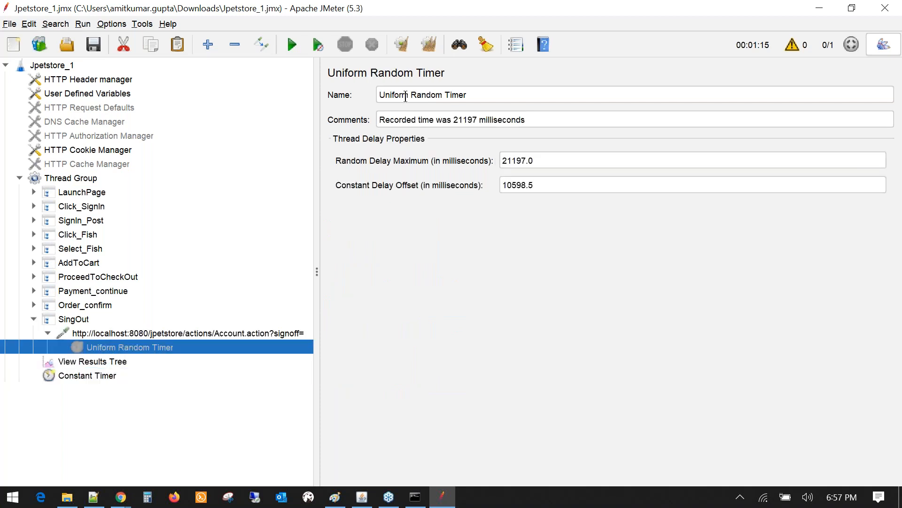
{"action": "left_click", "coordinate": [66, 376]}
{"action": "left_click", "coordinate": [104, 349]}
{"action": "left_click", "coordinate": [70, 375]}
- Drag the Constant Timer down the tree so it sits directly after SingOut
{"action": "left_click_drag", "start_coordinate": [70, 378], "coordinate": [89, 191]}
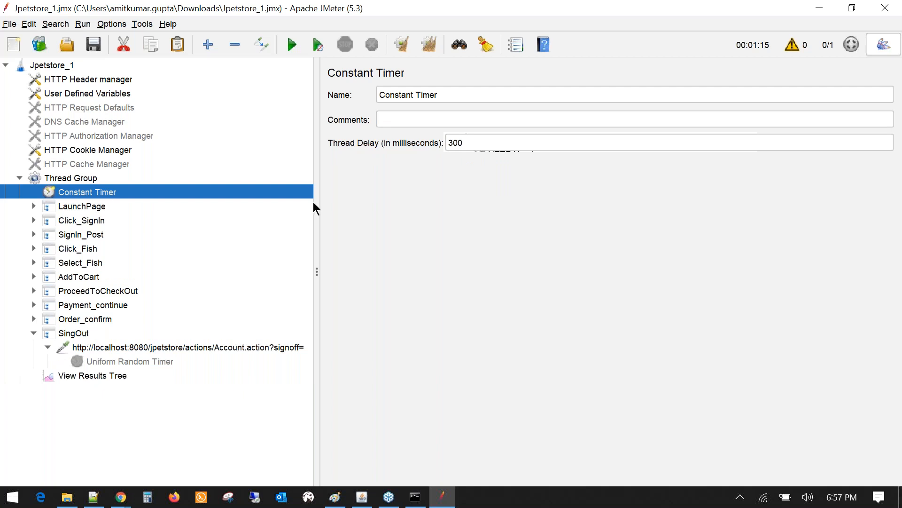
{"action": "left_click_drag", "start_coordinate": [315, 201], "coordinate": [325, 201]}
{"action": "left_click", "coordinate": [103, 204]}
{"action": "left_click", "coordinate": [85, 190]}
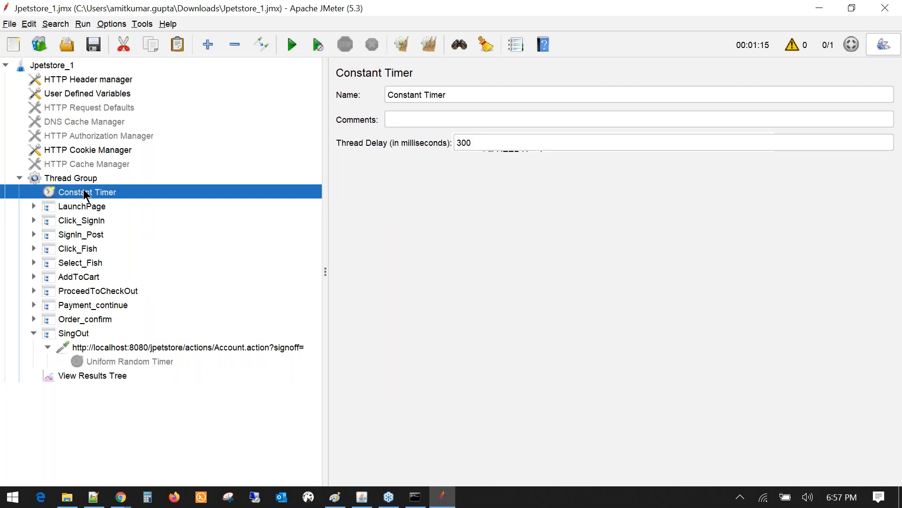
{"action": "left_click_drag", "start_coordinate": [74, 190], "coordinate": [74, 217]}
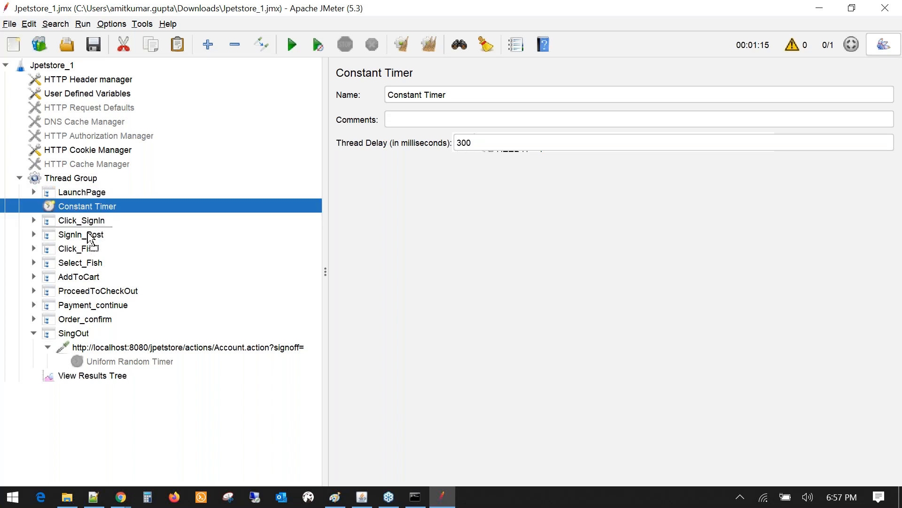
{"action": "left_click_drag", "start_coordinate": [69, 326], "coordinate": [77, 336]}
{"action": "left_click", "coordinate": [72, 320]}
{"action": "left_click", "coordinate": [75, 333]}
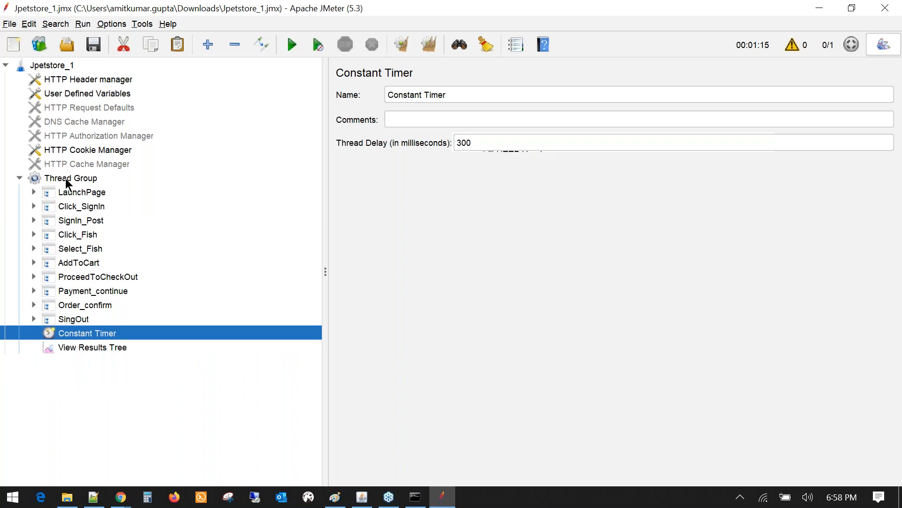
{"action": "left_click", "coordinate": [66, 180]}
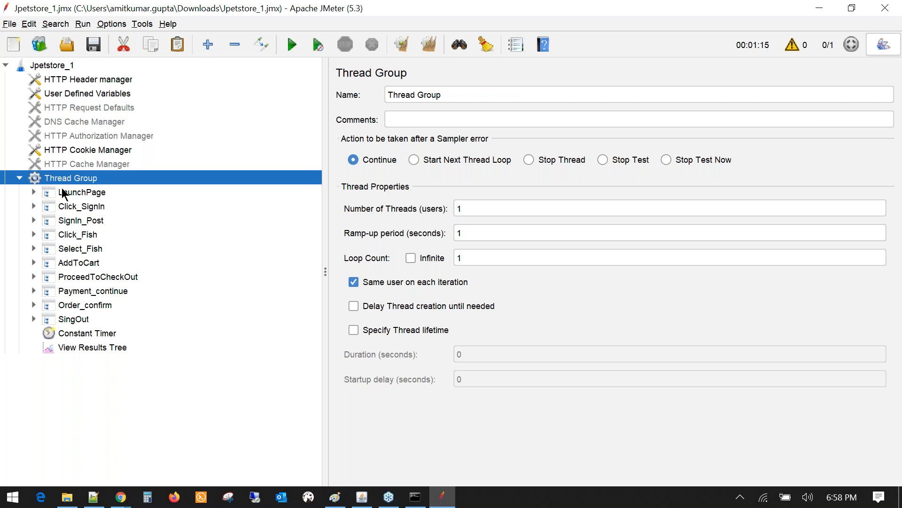
- Review LaunchPage's transaction and HTTP request settings, then the Constant Timer
{"action": "left_click", "coordinate": [34, 192]}
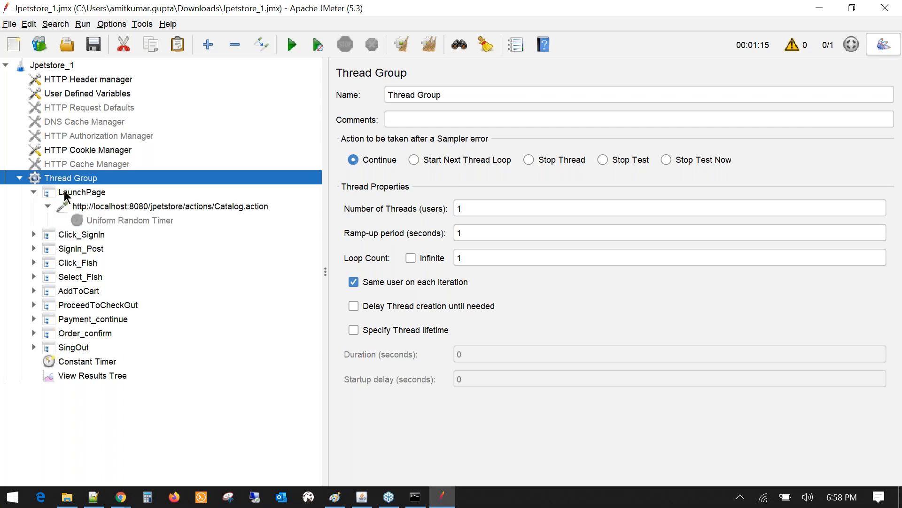
{"action": "left_click", "coordinate": [66, 192]}
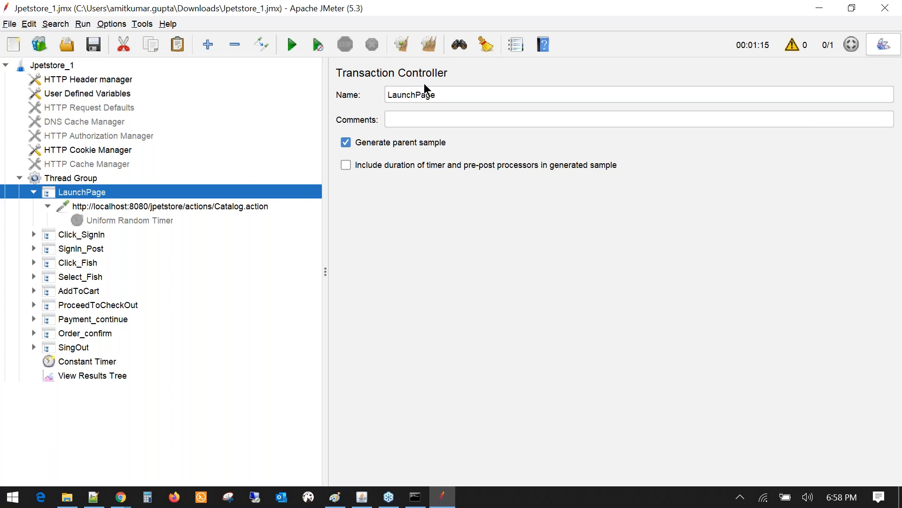
{"action": "left_click", "coordinate": [100, 210]}
{"action": "left_click", "coordinate": [46, 197]}
{"action": "left_click", "coordinate": [33, 192]}
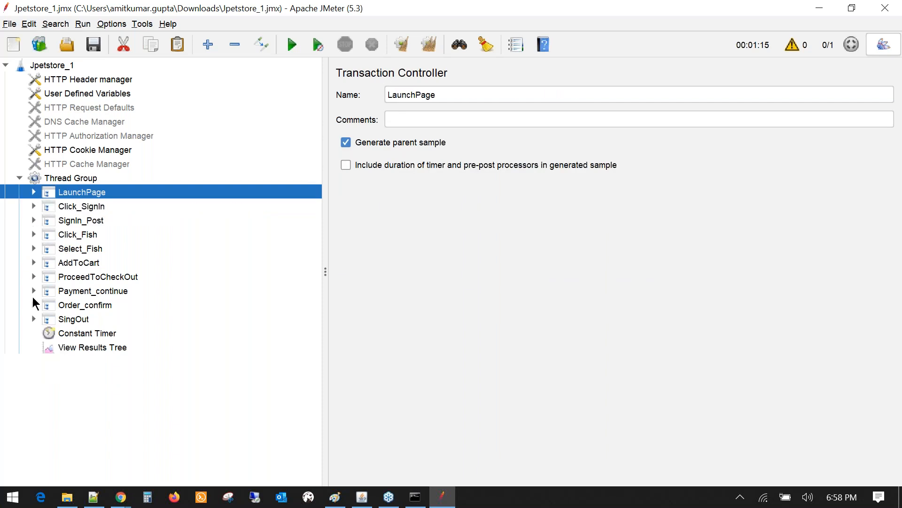
{"action": "left_click", "coordinate": [71, 335]}
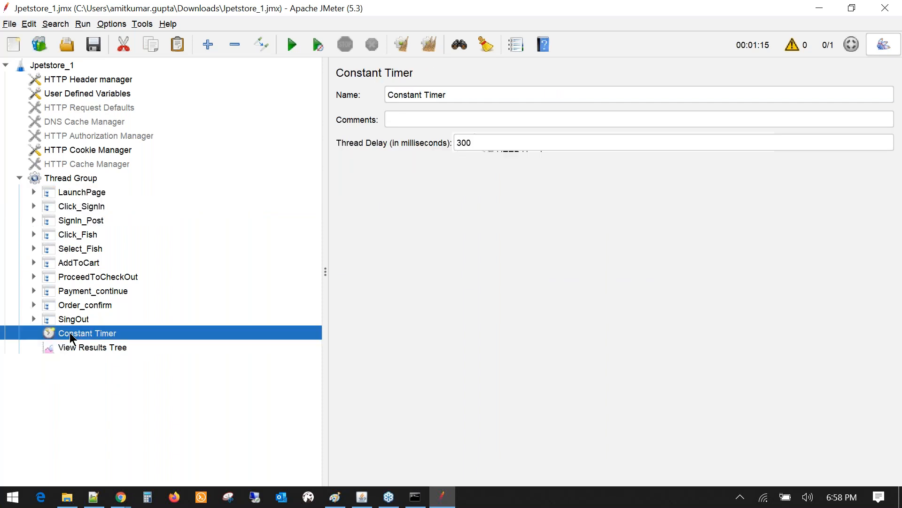
- Step through each transaction from LaunchPage to SingOut, ending on the Constant Timer
{"action": "left_click", "coordinate": [81, 193]}
{"action": "left_click", "coordinate": [83, 206]}
{"action": "left_click", "coordinate": [85, 220]}
{"action": "left_click", "coordinate": [86, 234]}
{"action": "left_click", "coordinate": [87, 248]}
{"action": "left_click", "coordinate": [87, 263]}
{"action": "left_click", "coordinate": [92, 276]}
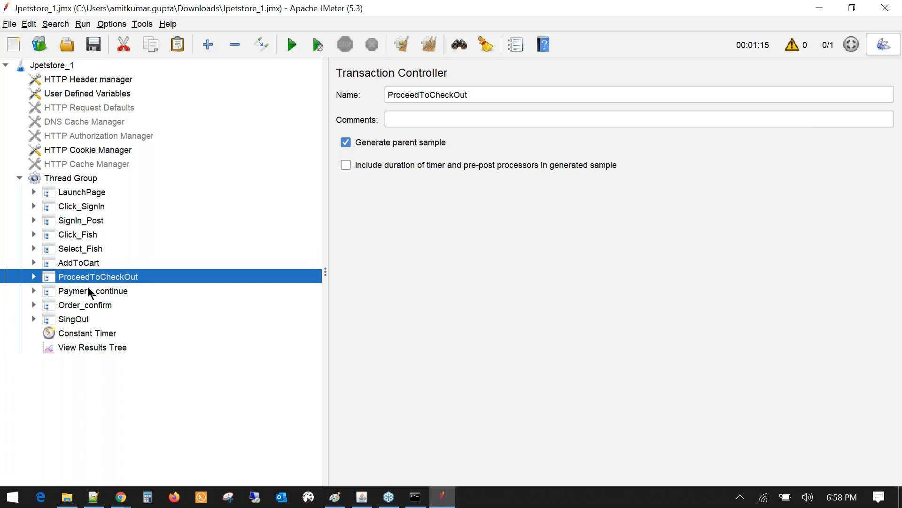
{"action": "left_click", "coordinate": [90, 291]}
{"action": "left_click", "coordinate": [90, 308]}
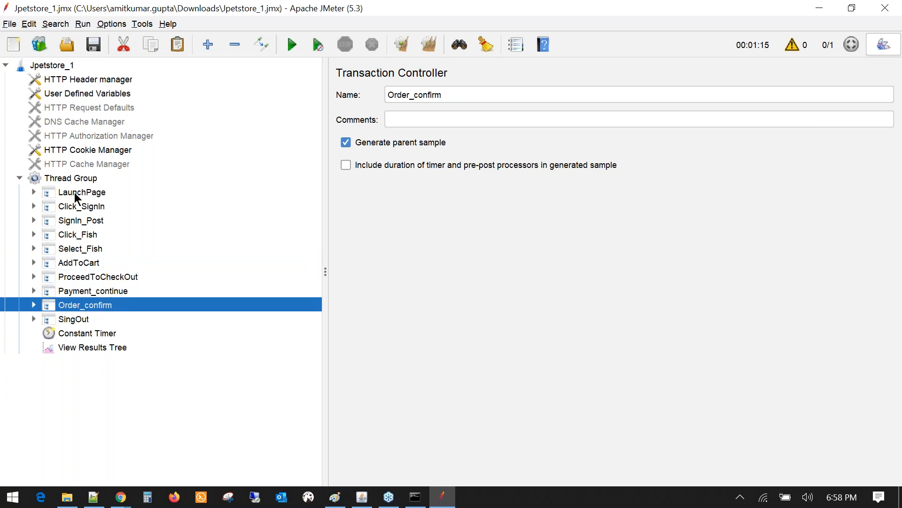
{"action": "left_click", "coordinate": [74, 193]}
{"action": "left_click", "coordinate": [82, 223]}
{"action": "left_click", "coordinate": [82, 319]}
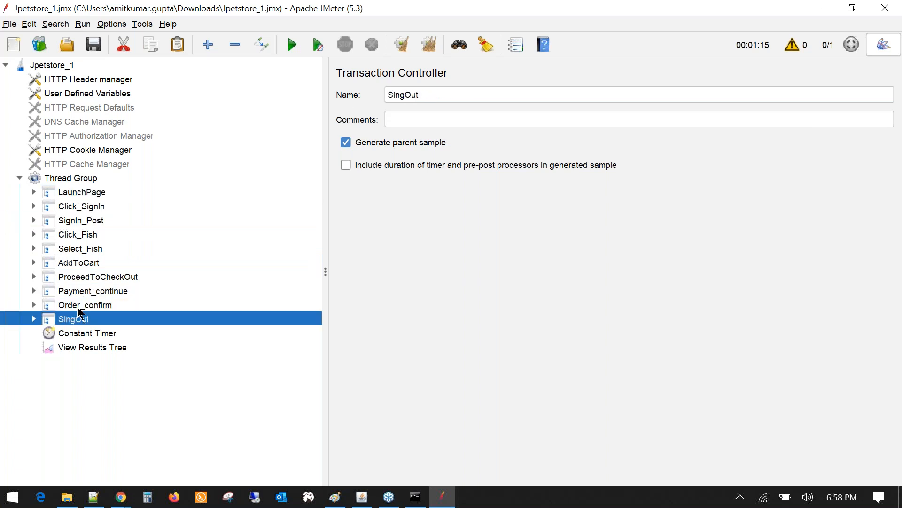
{"action": "key", "text": "Up"}
{"action": "left_click", "coordinate": [82, 334]}
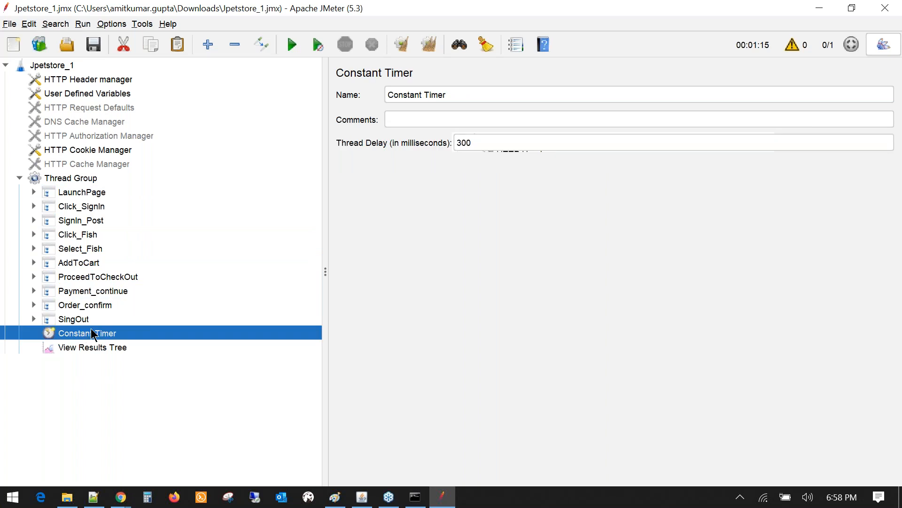
- Recheck LaunchPage's Catalog.action request and sign-in steps, then select the Constant Timer
{"action": "left_click", "coordinate": [34, 193]}
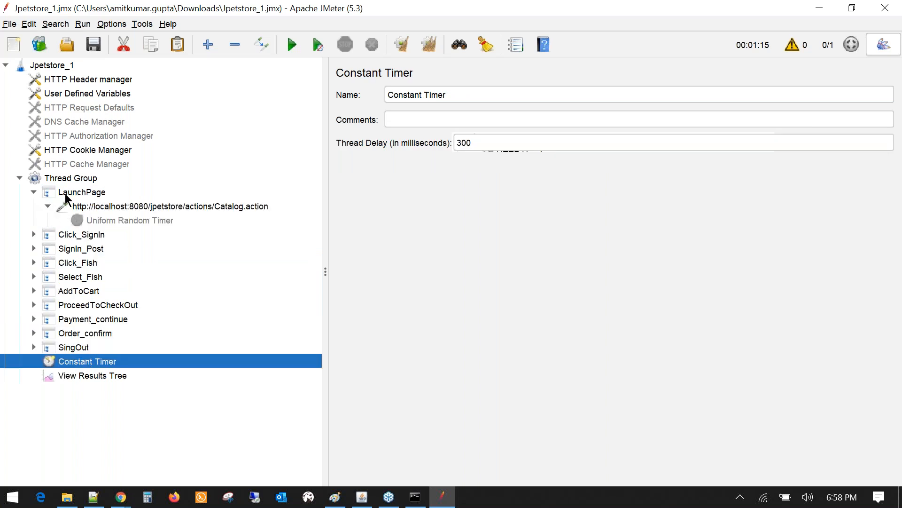
{"action": "left_click", "coordinate": [69, 193]}
{"action": "left_click", "coordinate": [74, 237]}
{"action": "left_click", "coordinate": [52, 249]}
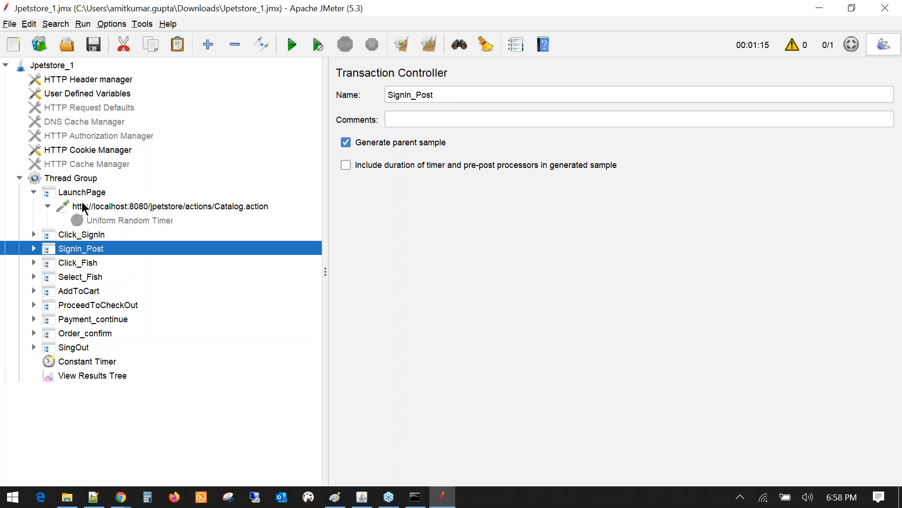
{"action": "left_click", "coordinate": [82, 206]}
{"action": "left_click", "coordinate": [33, 192]}
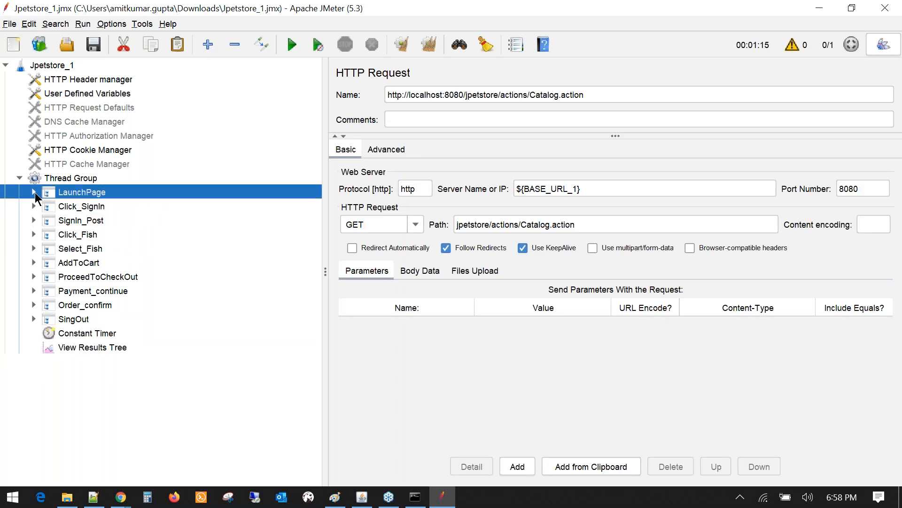
{"action": "left_click", "coordinate": [83, 334]}
- Change the Constant Timer's thread delay to 1000 ms
{"action": "left_click", "coordinate": [454, 144]}
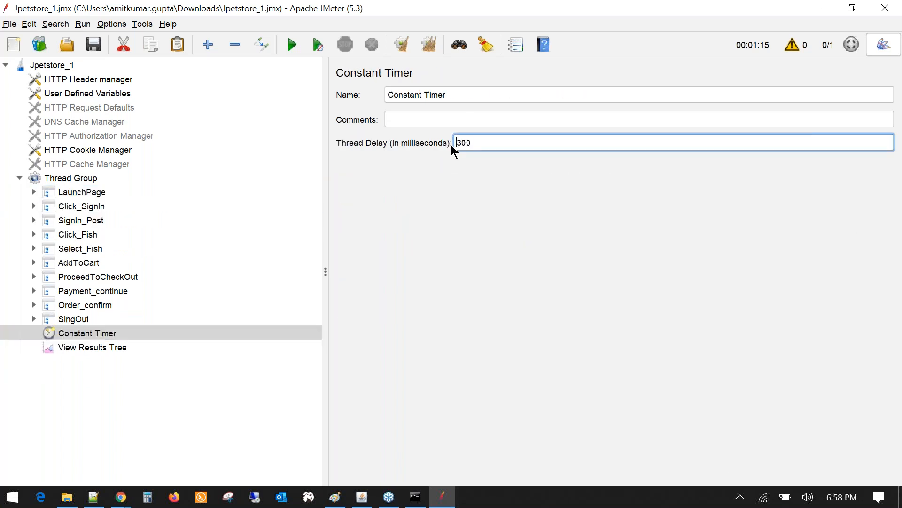
{"action": "type", "text": "1000"}
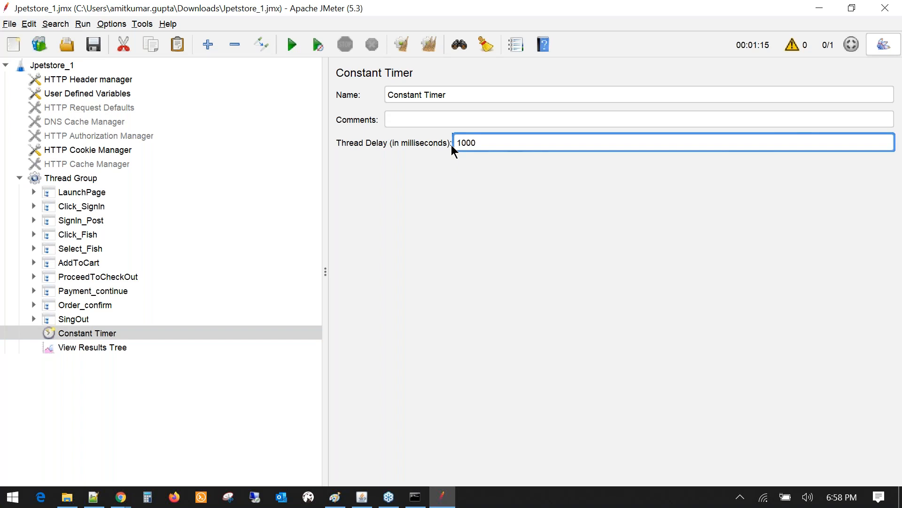
{"action": "left_click_drag", "start_coordinate": [325, 169], "coordinate": [282, 171]}
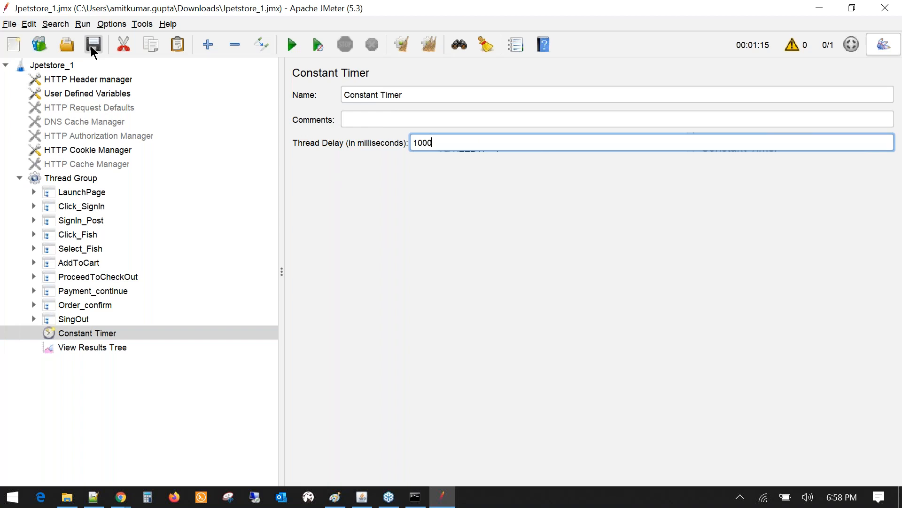
{"action": "left_click", "coordinate": [71, 322]}
{"action": "left_click", "coordinate": [80, 335]}
- Inspect the Catalog.action and Account.action requests under LaunchPage and Click_SignIn
{"action": "left_click", "coordinate": [34, 192]}
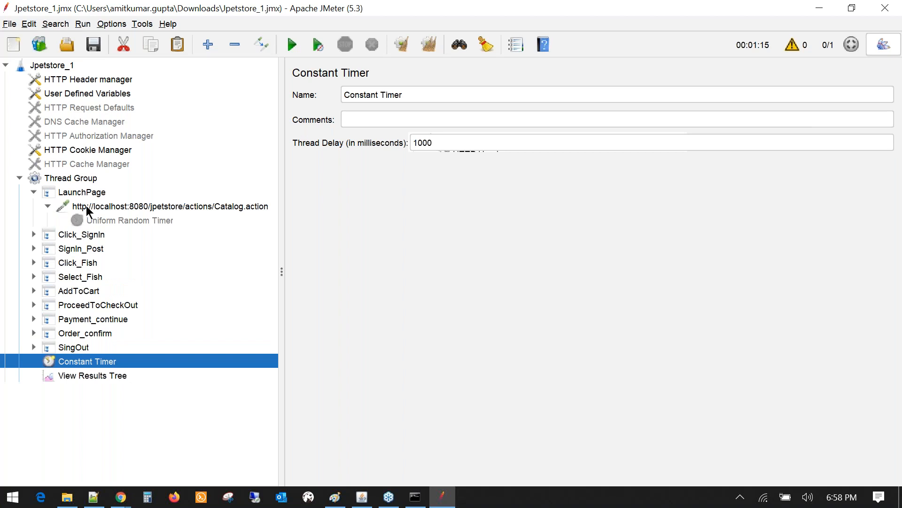
{"action": "left_click", "coordinate": [100, 207]}
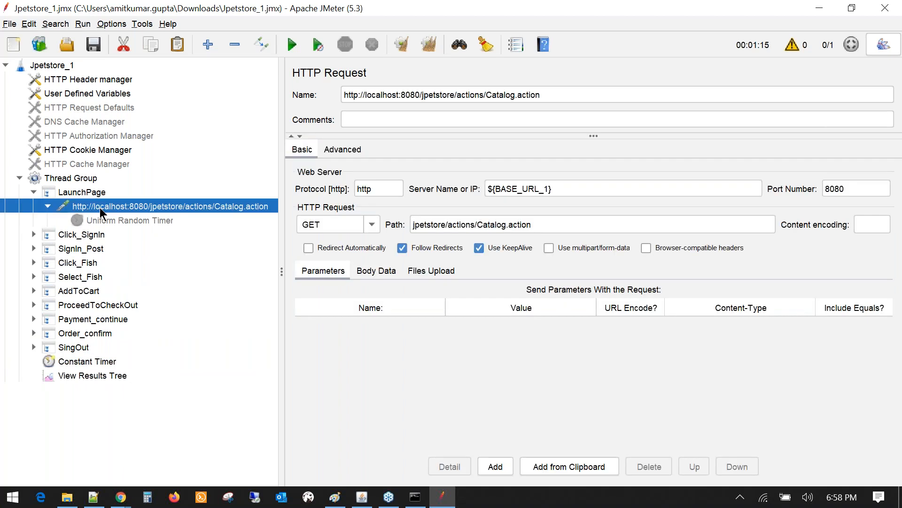
{"action": "left_click", "coordinate": [87, 361]}
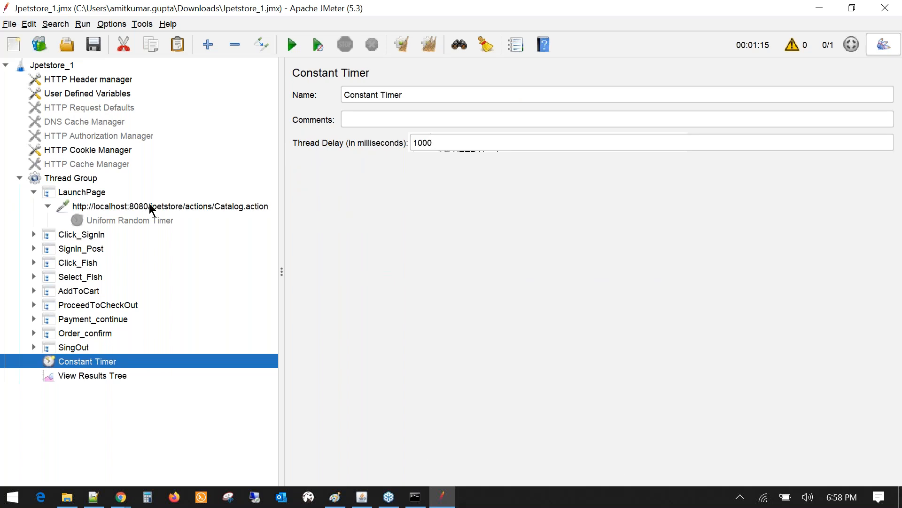
{"action": "left_click", "coordinate": [149, 207]}
{"action": "left_click", "coordinate": [34, 234]}
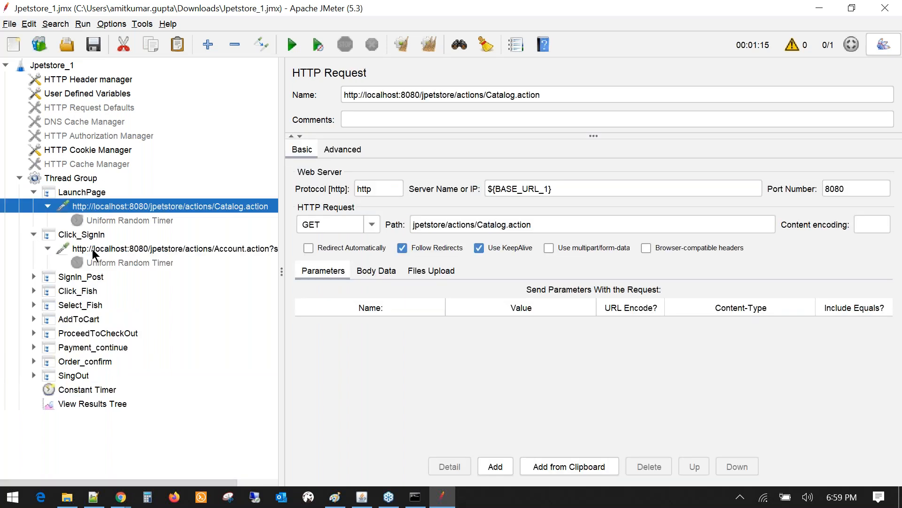
{"action": "left_click", "coordinate": [93, 249]}
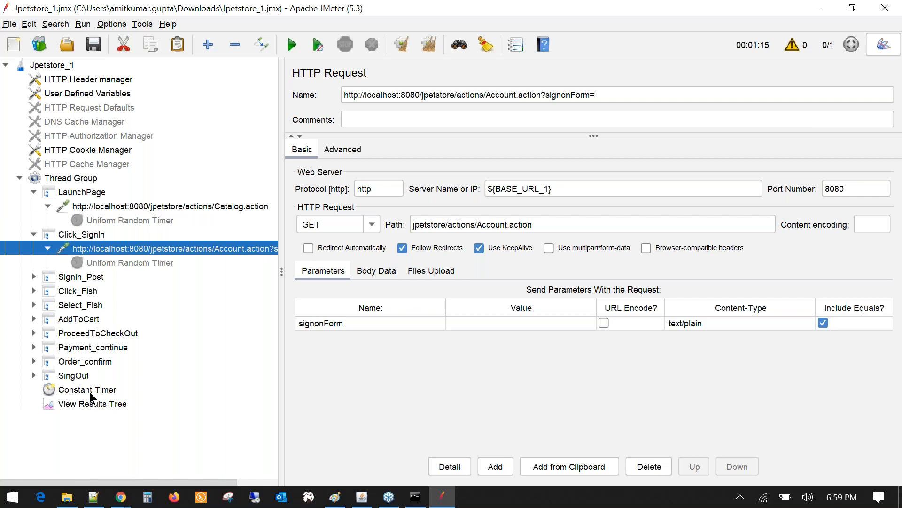
{"action": "left_click", "coordinate": [90, 393]}
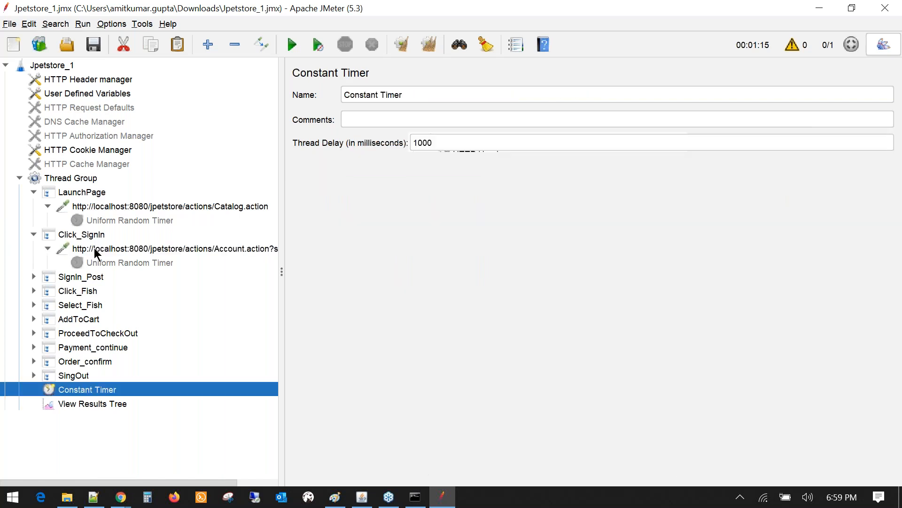
{"action": "left_click", "coordinate": [94, 248]}
- Review AddToCart's Uniform Random Timer delay, leaving its maximum value unchanged
{"action": "left_click", "coordinate": [34, 318]}
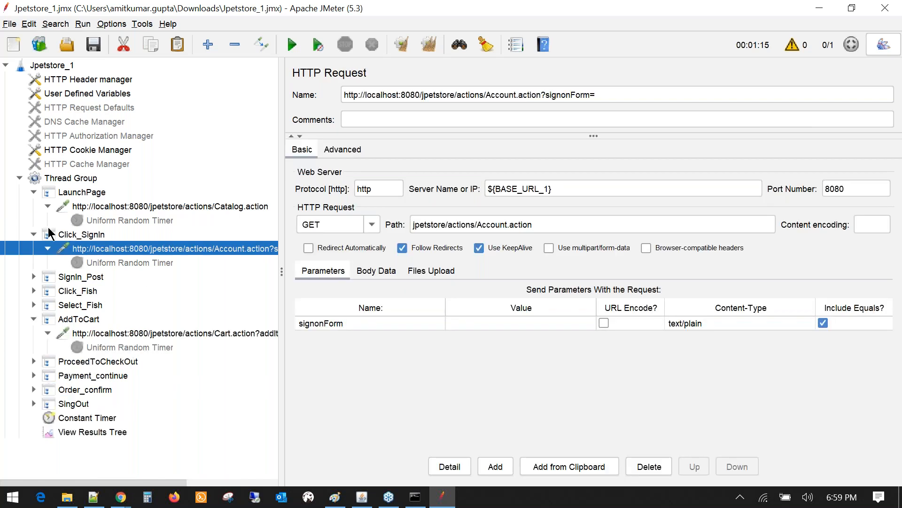
{"action": "left_click", "coordinate": [34, 234]}
{"action": "left_click", "coordinate": [34, 192]}
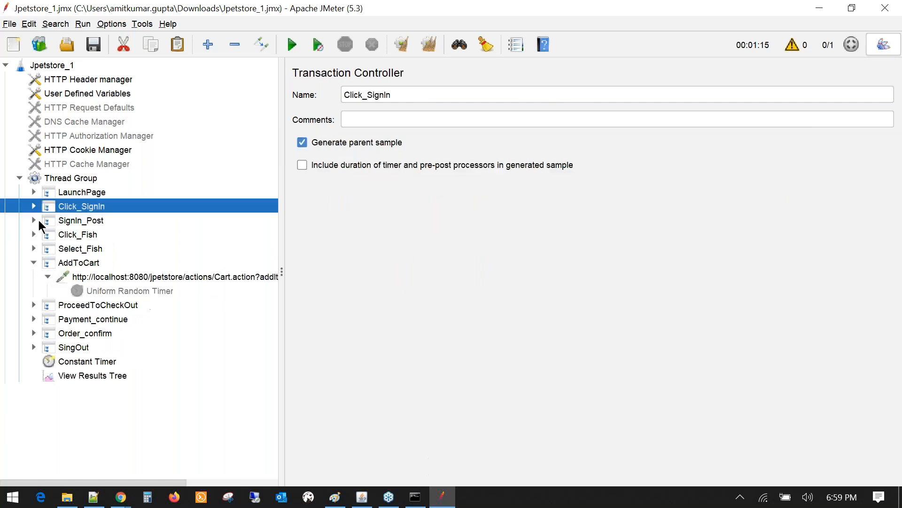
{"action": "left_click", "coordinate": [106, 291]}
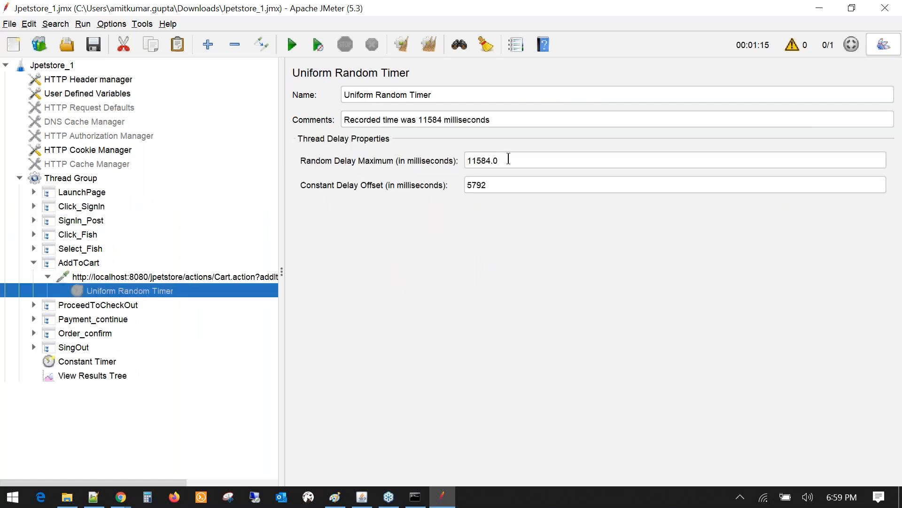
{"action": "double_click", "coordinate": [508, 159]}
{"action": "left_click", "coordinate": [500, 166]}
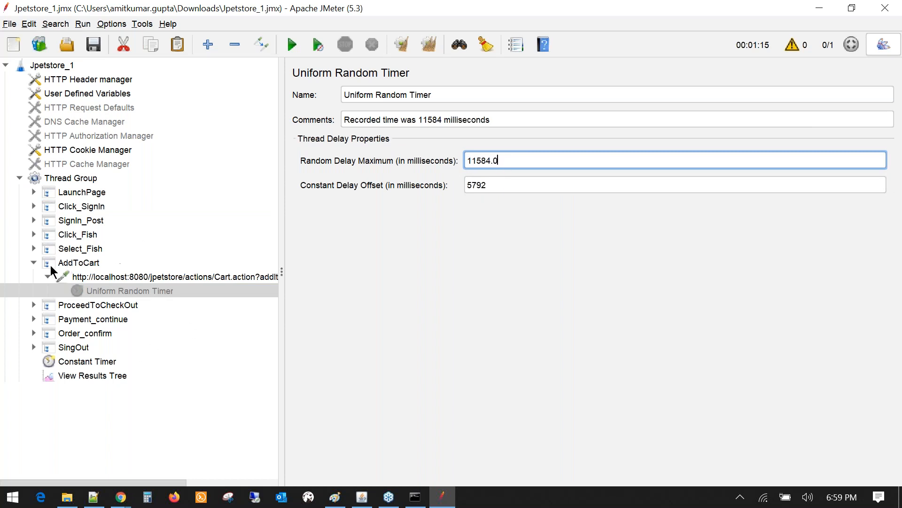
- Recheck LaunchPage, the Constant Timer and Click_Fish's random timer, then show View Results Tree
{"action": "left_click", "coordinate": [34, 263]}
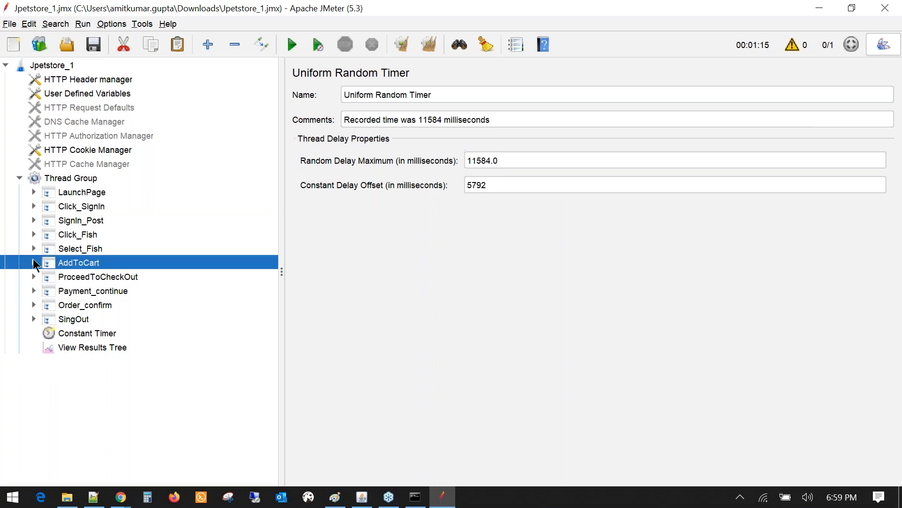
{"action": "left_click", "coordinate": [78, 193]}
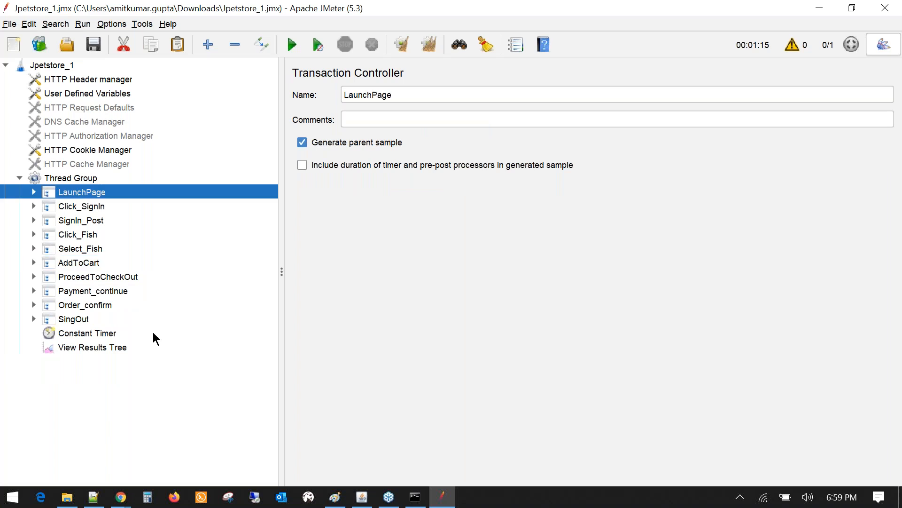
{"action": "left_click", "coordinate": [70, 335]}
{"action": "left_click", "coordinate": [34, 234]}
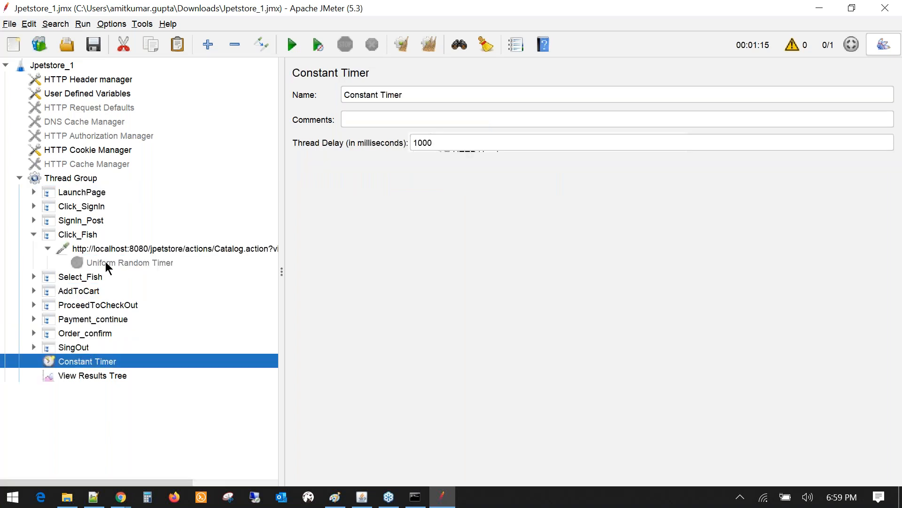
{"action": "left_click", "coordinate": [105, 262]}
{"action": "left_click", "coordinate": [34, 234]}
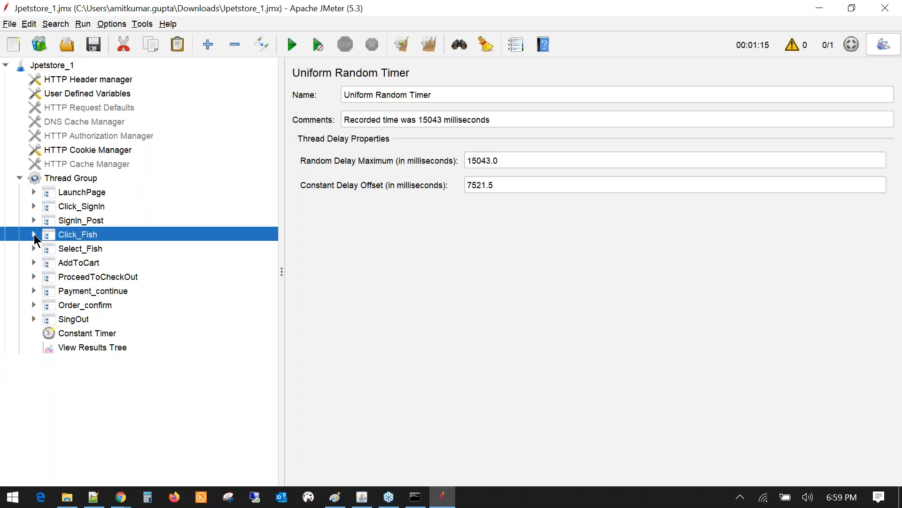
{"action": "left_click", "coordinate": [106, 346]}
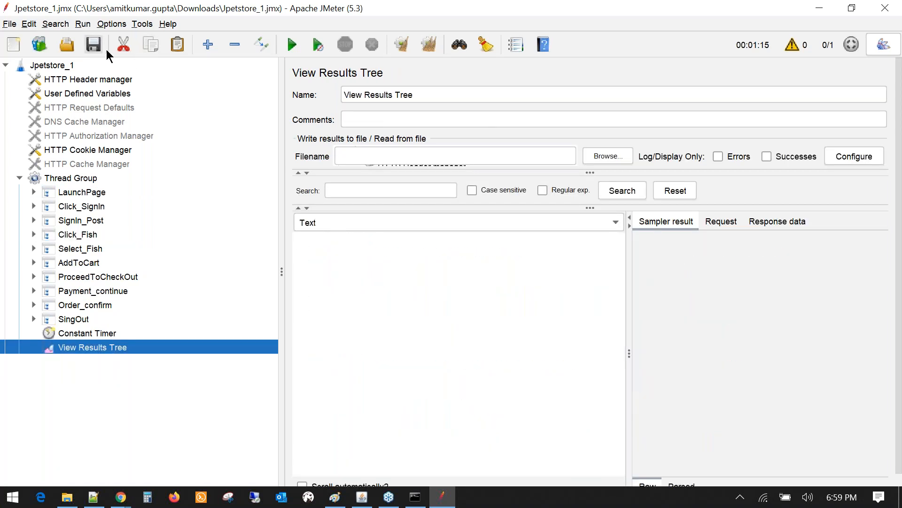
- Run the test and inspect the LaunchPage Catalog.action result
{"action": "left_click", "coordinate": [292, 45]}
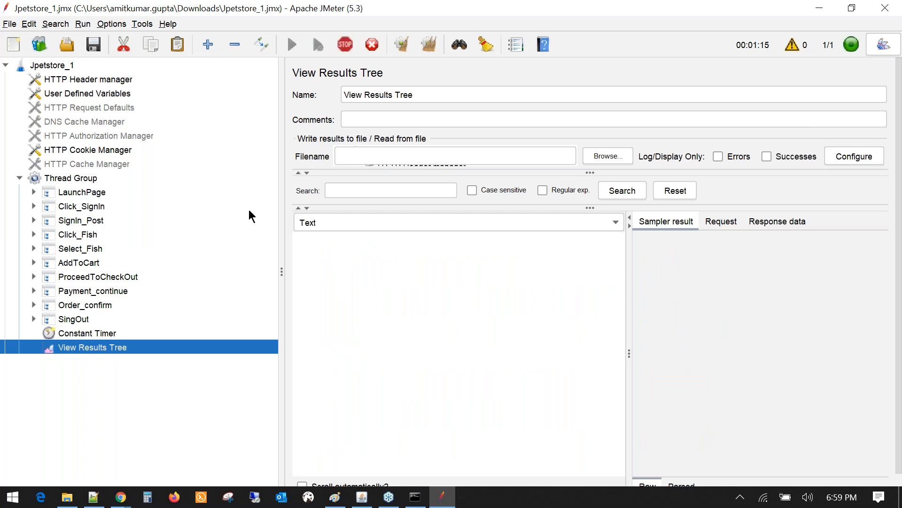
{"action": "left_click_drag", "start_coordinate": [281, 244], "coordinate": [204, 235]}
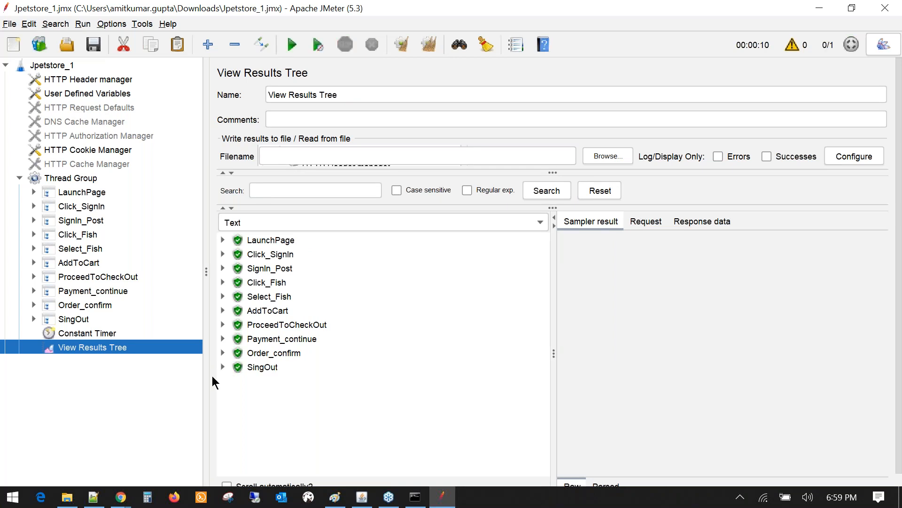
{"action": "left_click", "coordinate": [223, 240]}
{"action": "left_click", "coordinate": [276, 255]}
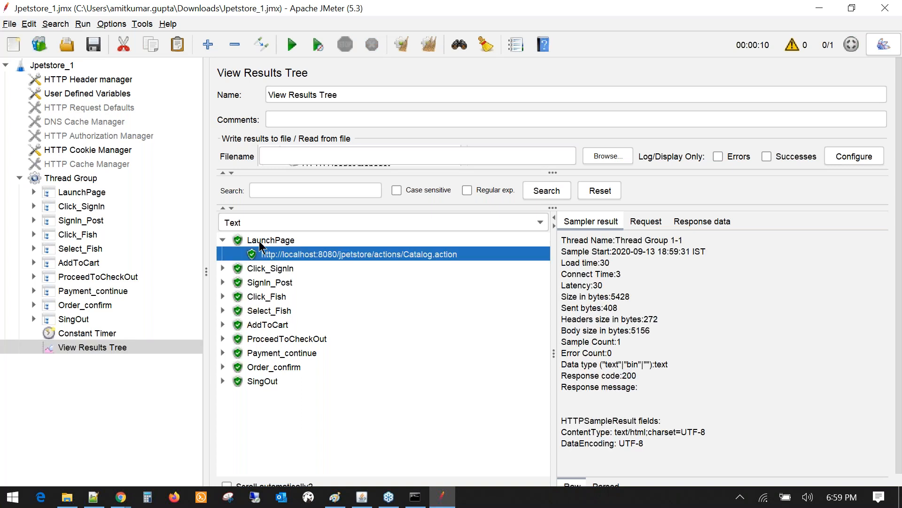
{"action": "left_click", "coordinate": [224, 240]}
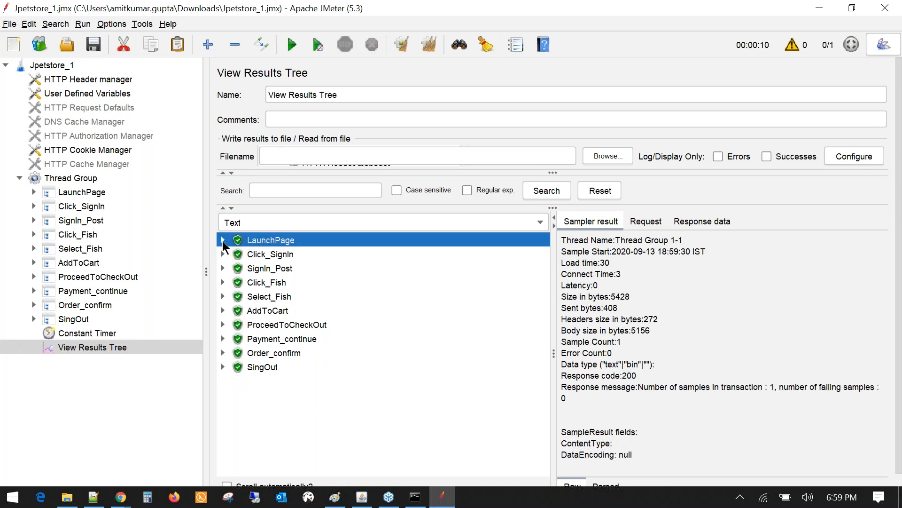
{"action": "left_click", "coordinate": [224, 241]}
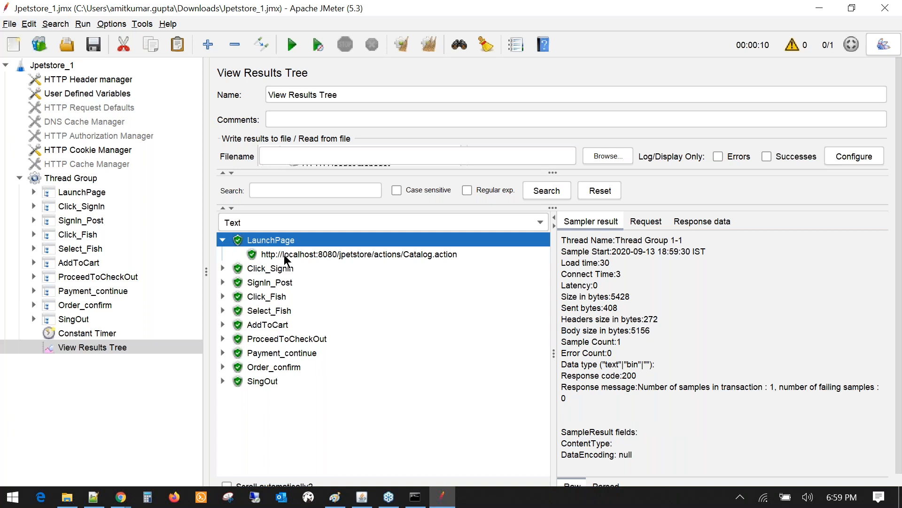
{"action": "left_click", "coordinate": [285, 258]}
- Expand and inspect the Click_SignIn, SignIn_Post, Click_Fish and Select_Fish results
{"action": "left_click", "coordinate": [223, 268]}
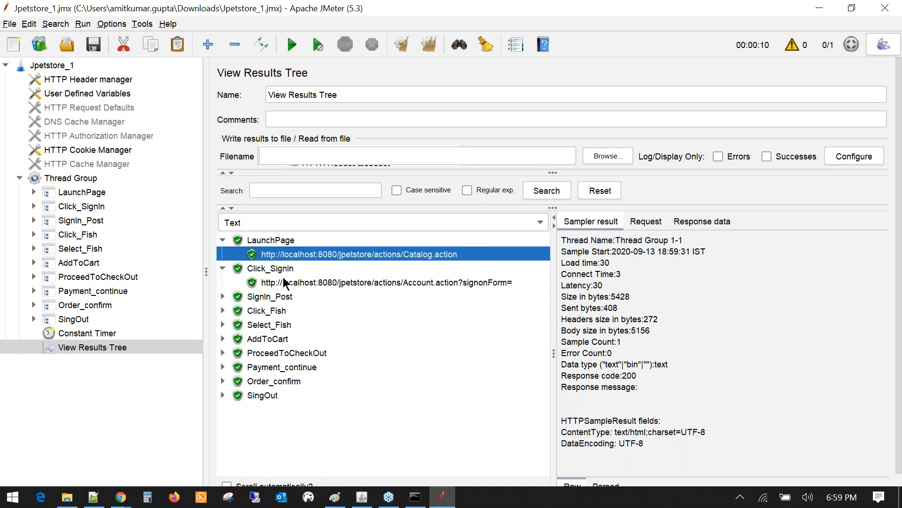
{"action": "left_click", "coordinate": [282, 281]}
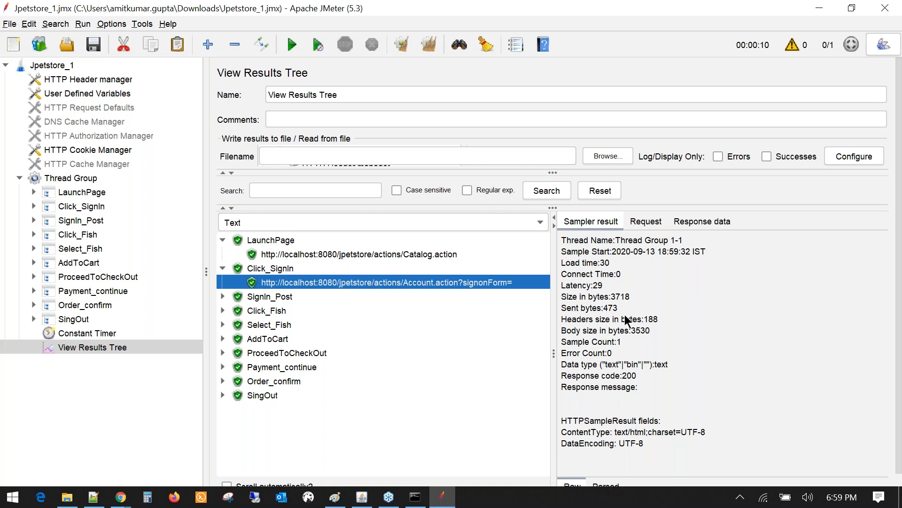
{"action": "left_click", "coordinate": [223, 296]}
{"action": "left_click", "coordinate": [272, 311]}
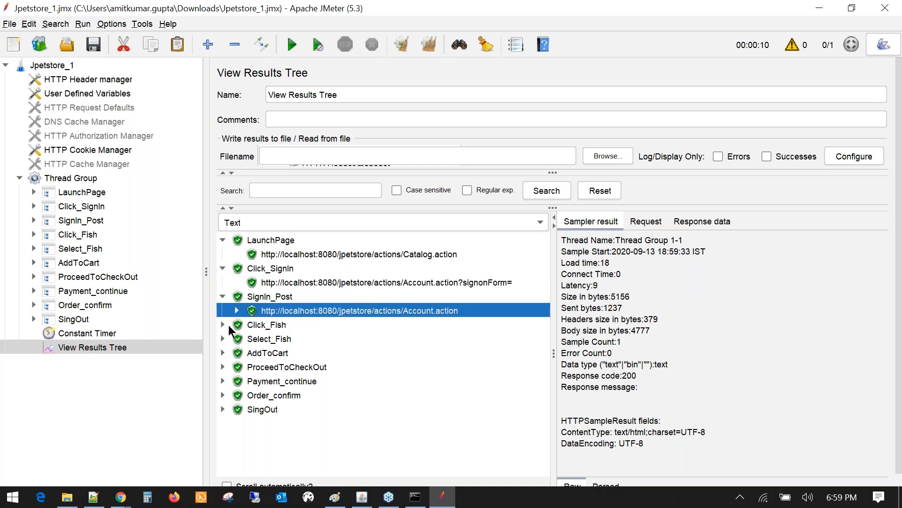
{"action": "left_click", "coordinate": [223, 325]}
{"action": "left_click", "coordinate": [260, 338]}
{"action": "left_click", "coordinate": [227, 352]}
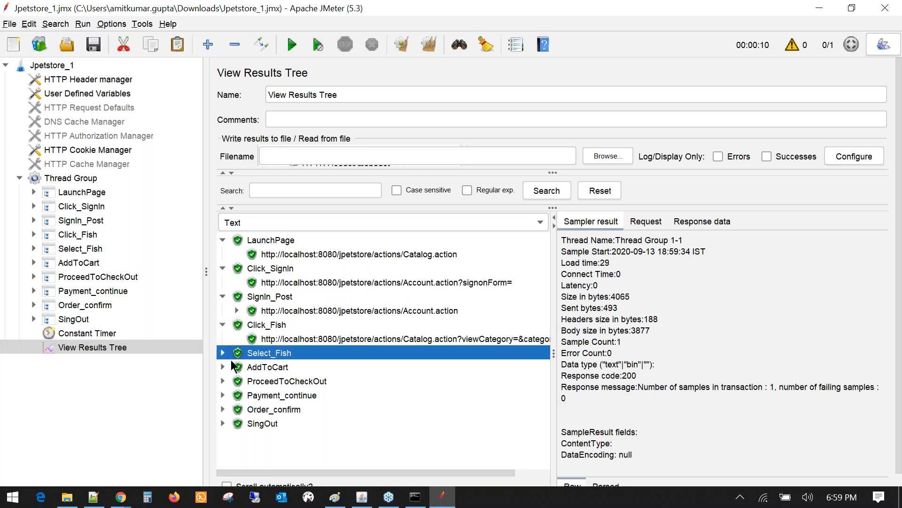
{"action": "left_click", "coordinate": [223, 353]}
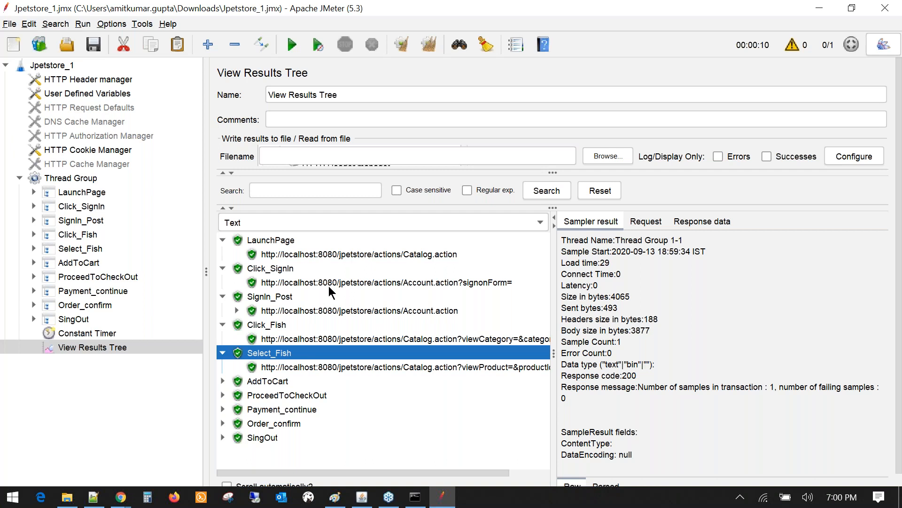
- Show the HTTP Cookie Manager settings, which clear cookies each iteration
{"action": "left_click", "coordinate": [81, 151]}
{"action": "left_click", "coordinate": [93, 141]}
{"action": "left_click", "coordinate": [105, 149]}
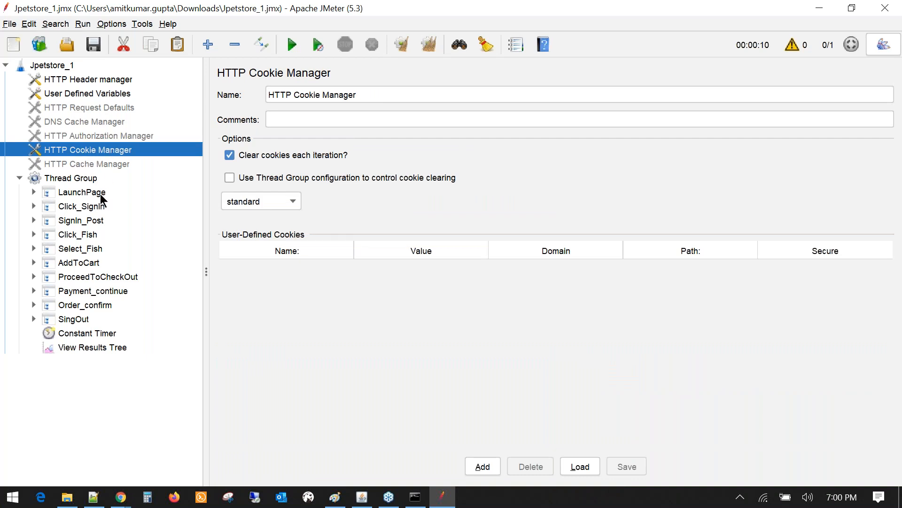
- Go back to View Results Tree listing the passed LaunchPage through SingOut transactions
{"action": "left_click", "coordinate": [94, 350]}
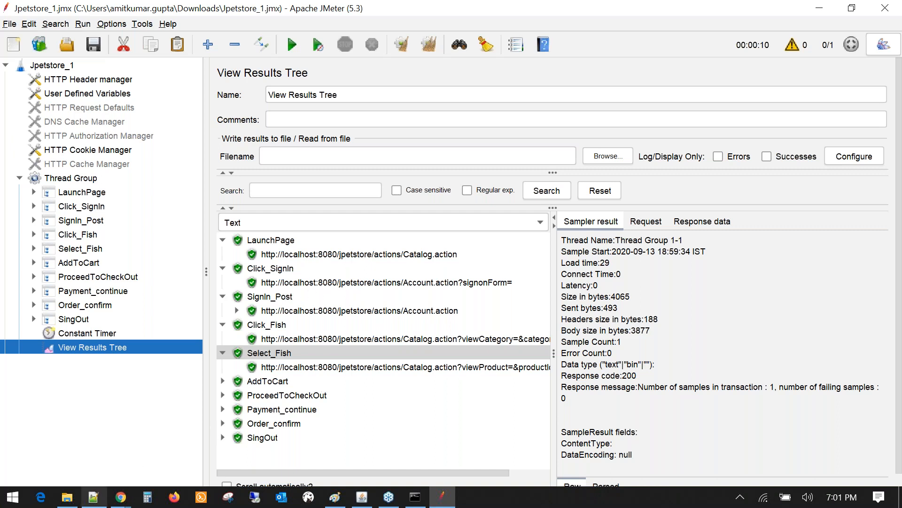
{"action": "left_click", "coordinate": [114, 505]}
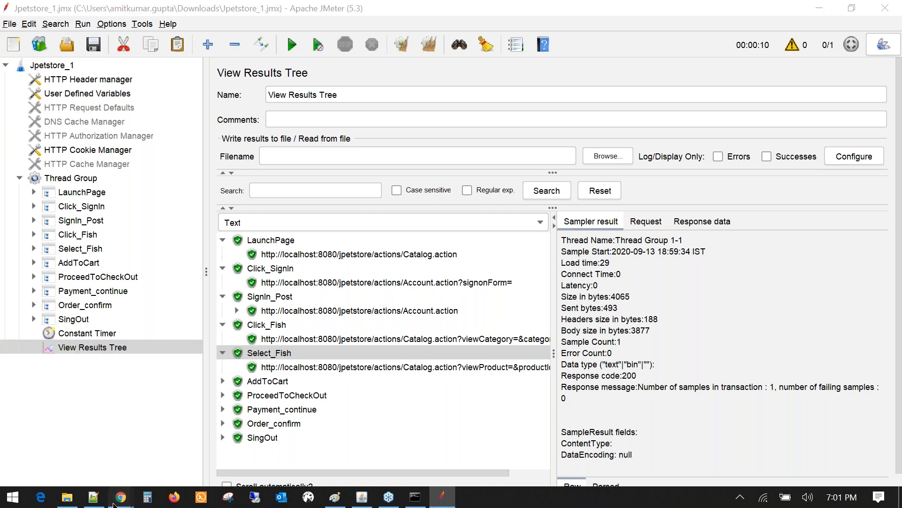
{"action": "mouse_move", "coordinate": [102, 434]}
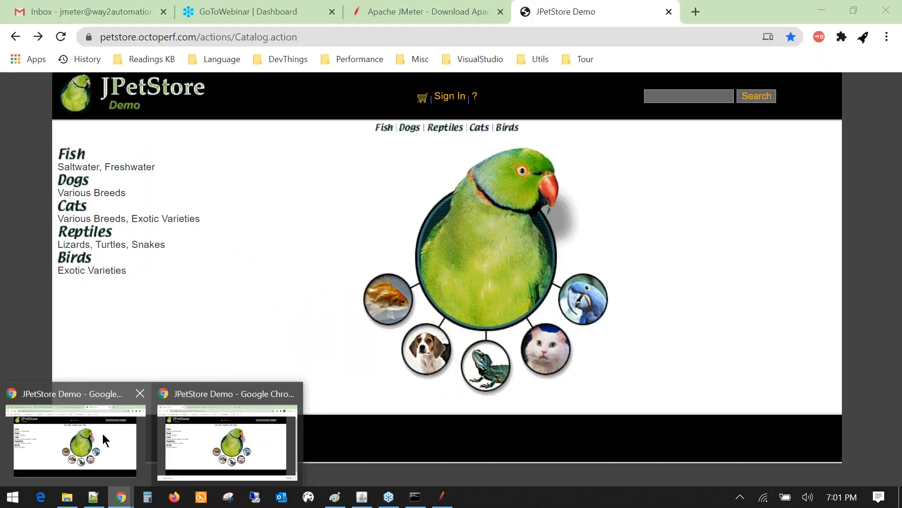
{"action": "left_click", "coordinate": [102, 433]}
{"action": "key", "text": "alt+Tab"}
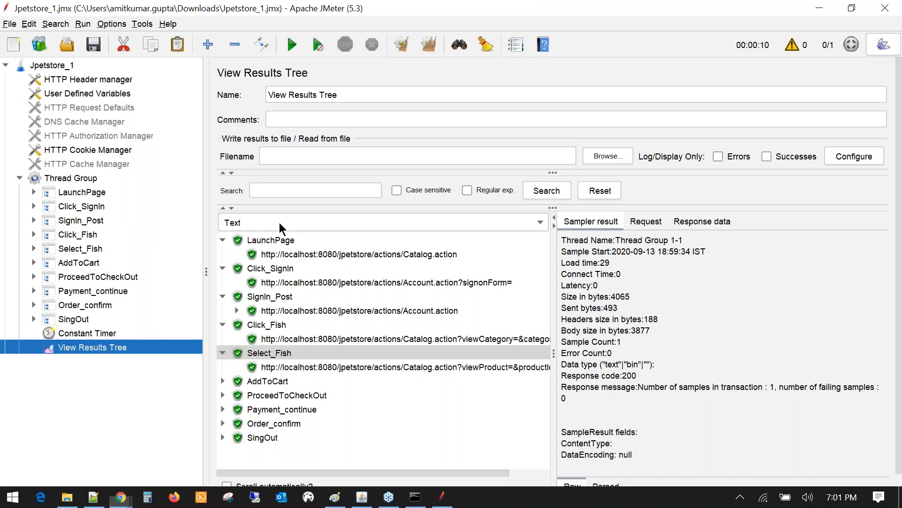
{"action": "key", "text": "alt+Tab"}
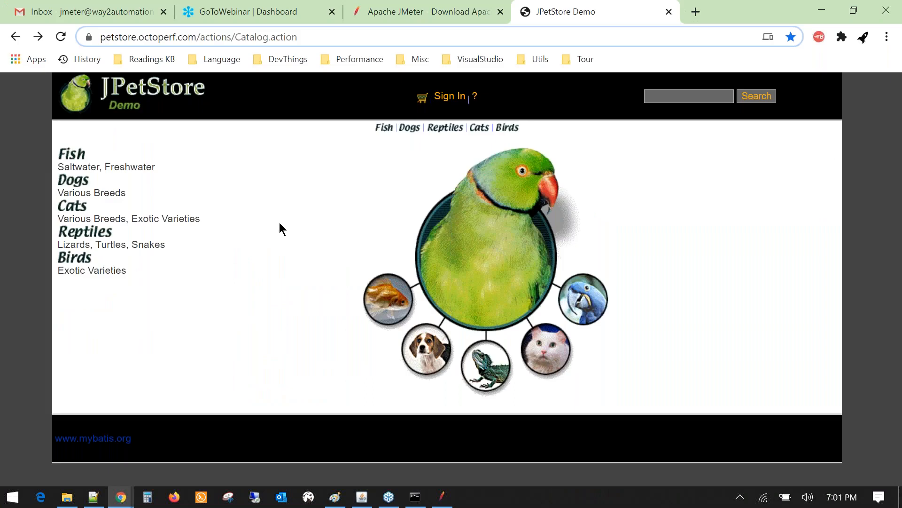
{"action": "left_click", "coordinate": [825, 324]}
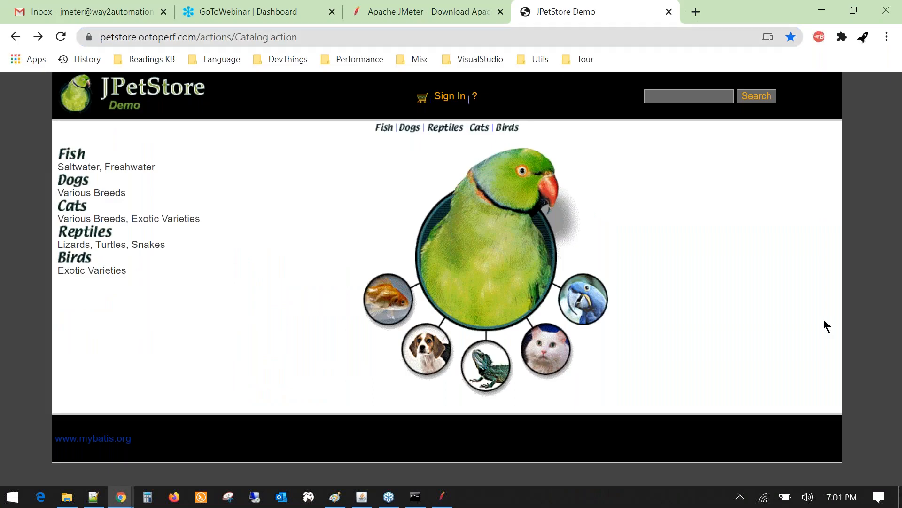
{"action": "key", "text": "alt+Tab"}
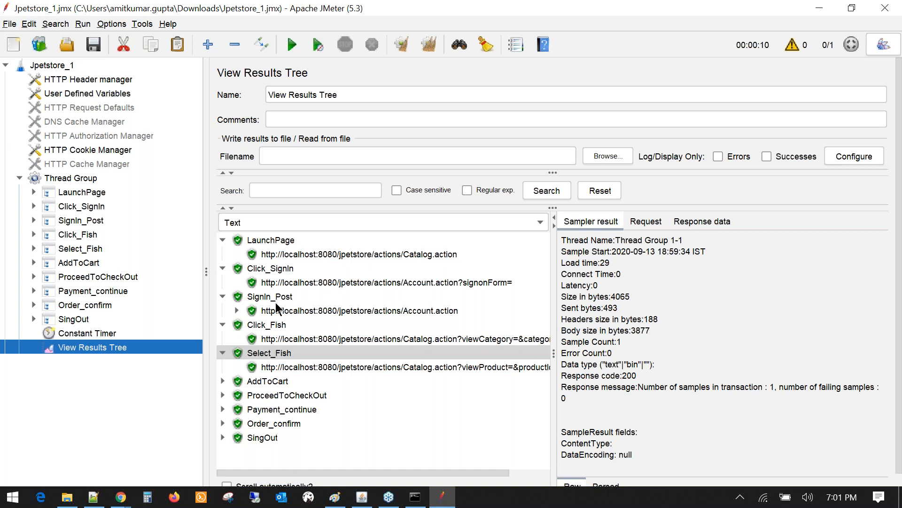
- Compare the Catalog.action, signonForm and Account.action samples, reading the signonForm response HTML
{"action": "left_click", "coordinate": [276, 310]}
{"action": "left_click", "coordinate": [288, 283]}
{"action": "left_click", "coordinate": [301, 253]}
{"action": "left_click", "coordinate": [314, 281]}
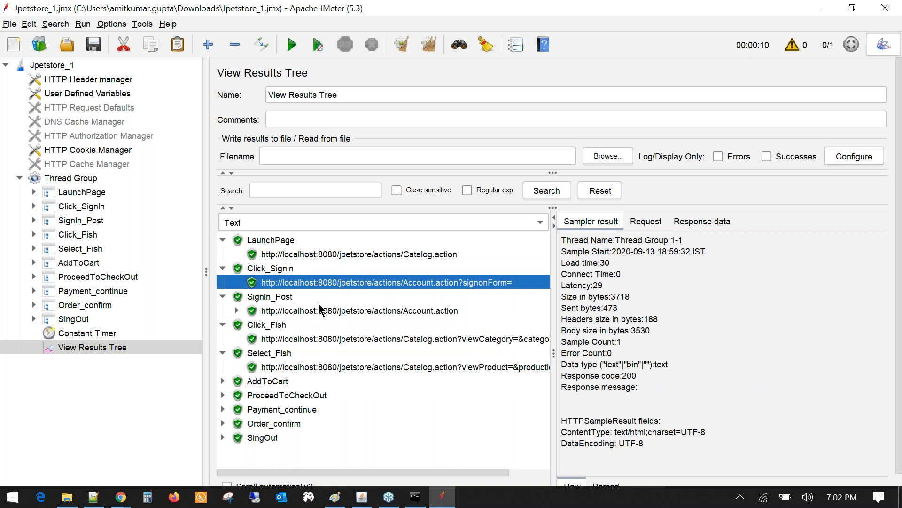
{"action": "left_click", "coordinate": [292, 312]}
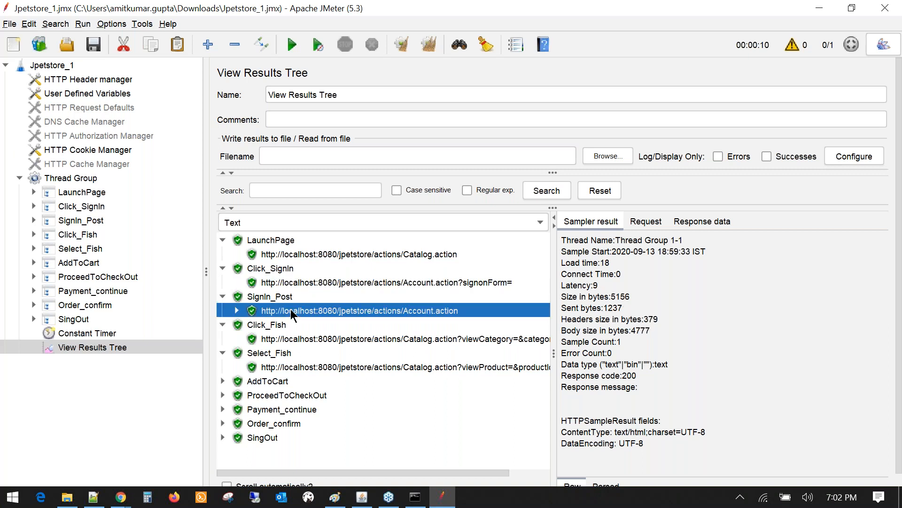
{"action": "left_click", "coordinate": [278, 282]}
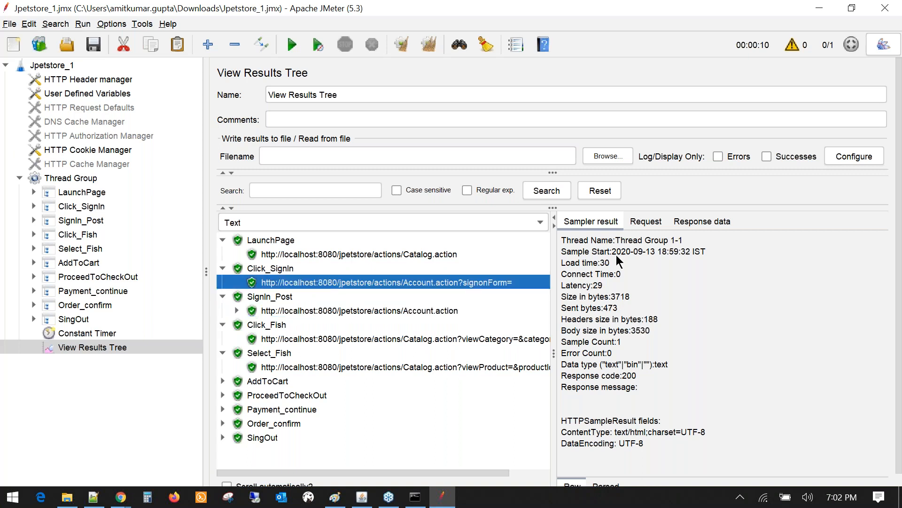
{"action": "left_click", "coordinate": [689, 224]}
{"action": "scroll", "coordinate": [623, 373], "scroll_direction": "down", "scroll_amount": 8}
{"action": "scroll", "coordinate": [621, 373], "scroll_direction": "up", "scroll_amount": 8}
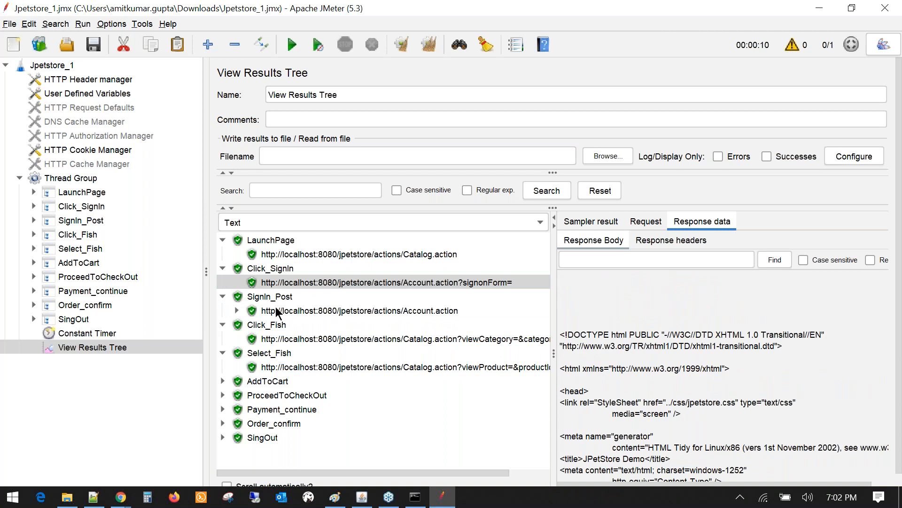
- Change the result renderer and view the LaunchPage, sign-in form and post-login pages
{"action": "left_click", "coordinate": [282, 312]}
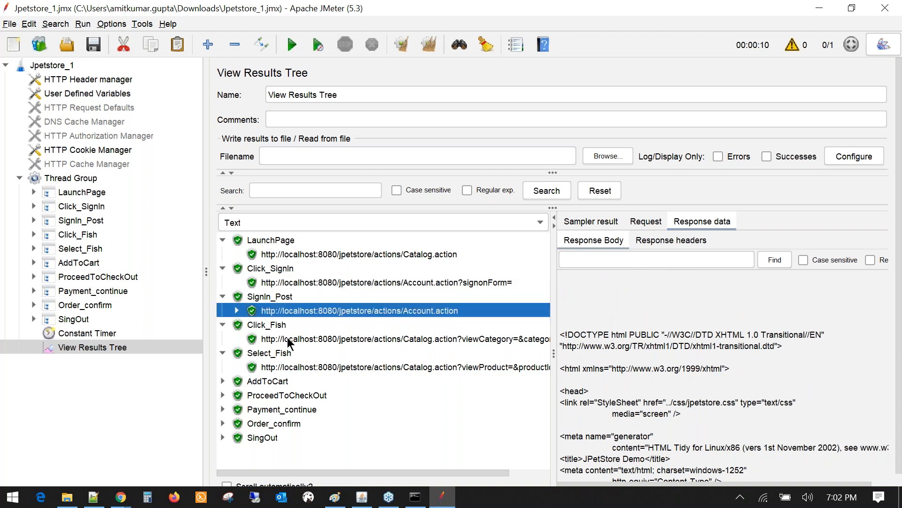
{"action": "left_click", "coordinate": [255, 228]}
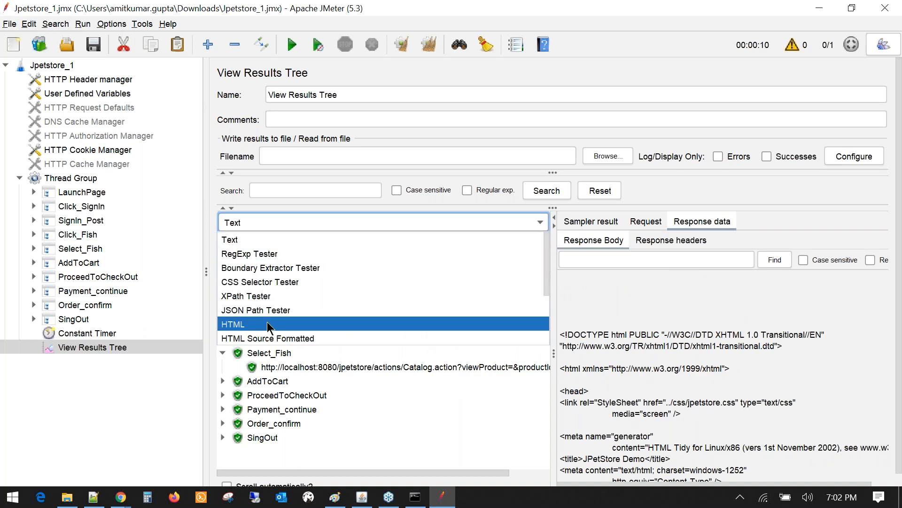
{"action": "left_click", "coordinate": [253, 225]}
{"action": "left_click", "coordinate": [253, 224]}
{"action": "scroll", "coordinate": [258, 282], "scroll_direction": "down", "scroll_amount": 1}
{"action": "scroll", "coordinate": [258, 284], "scroll_direction": "down", "scroll_amount": 1}
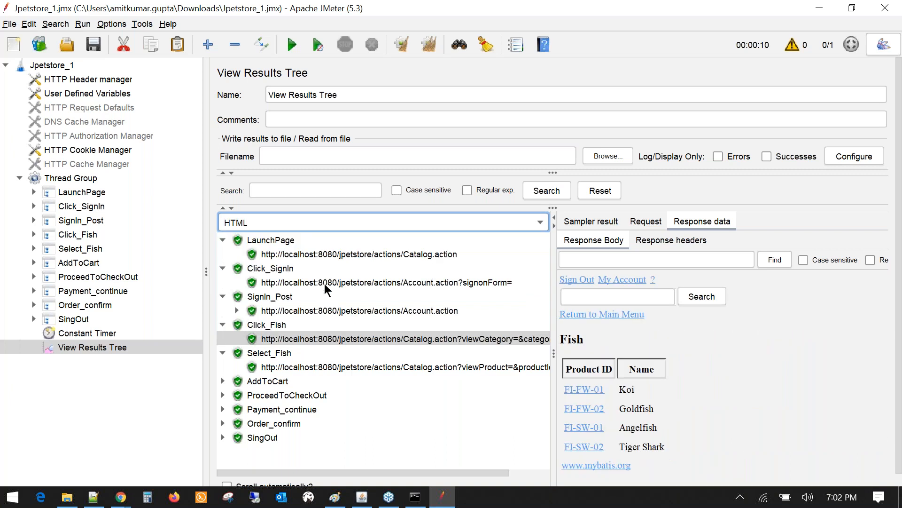
{"action": "left_click", "coordinate": [288, 257]}
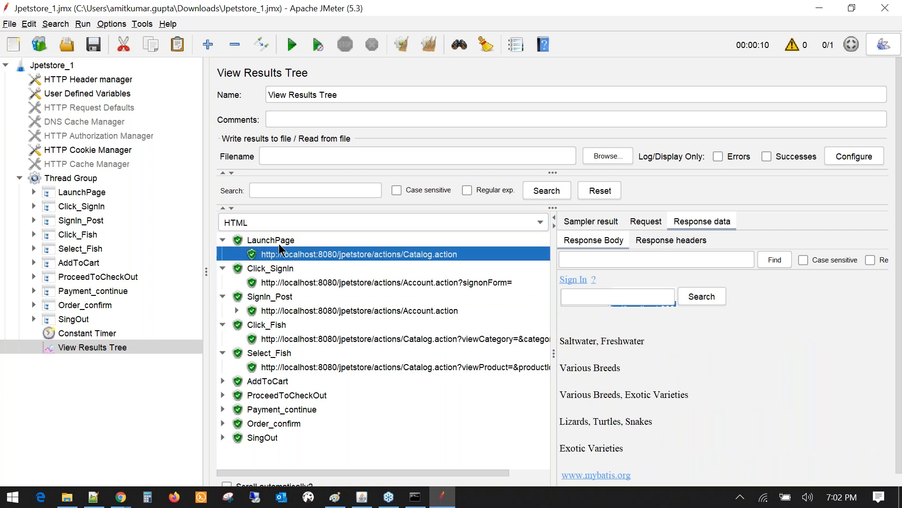
{"action": "left_click", "coordinate": [309, 282]}
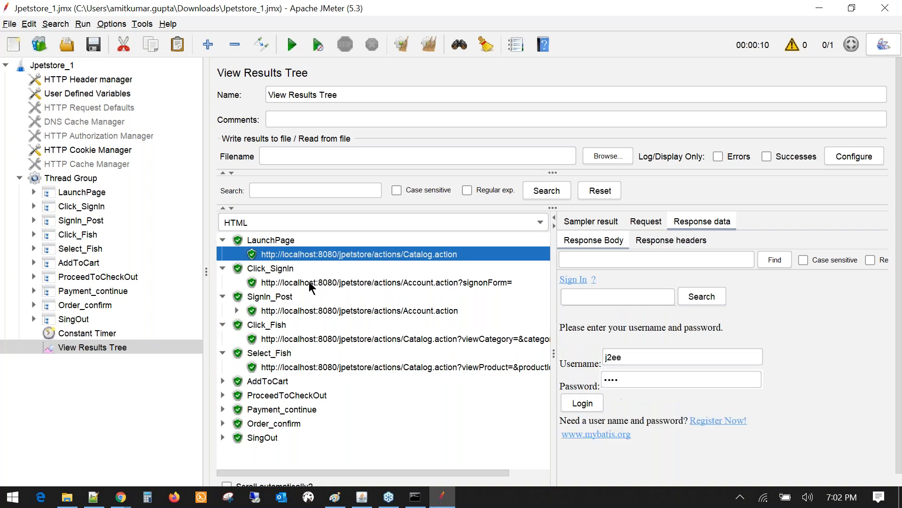
{"action": "left_click", "coordinate": [273, 311]}
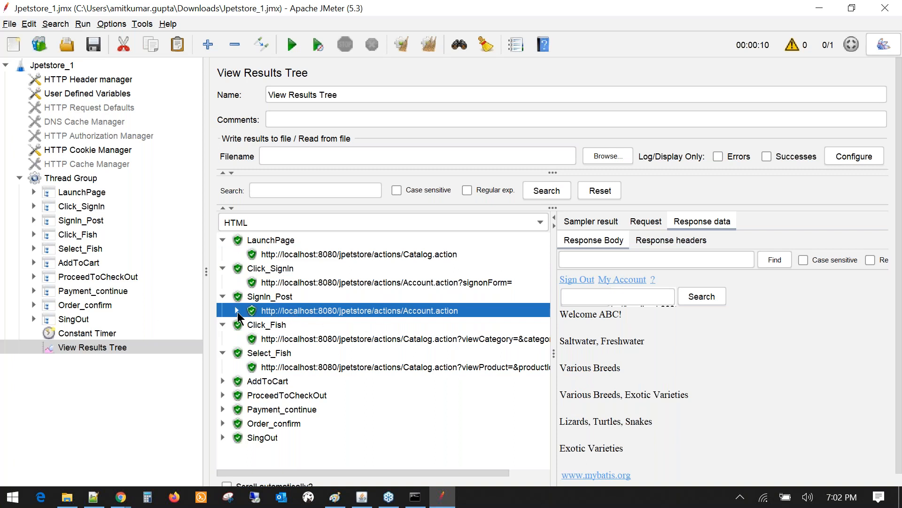
- Show Account.action-0's request, with its POST login data and JSESSIONID cookie
{"action": "left_click", "coordinate": [644, 223]}
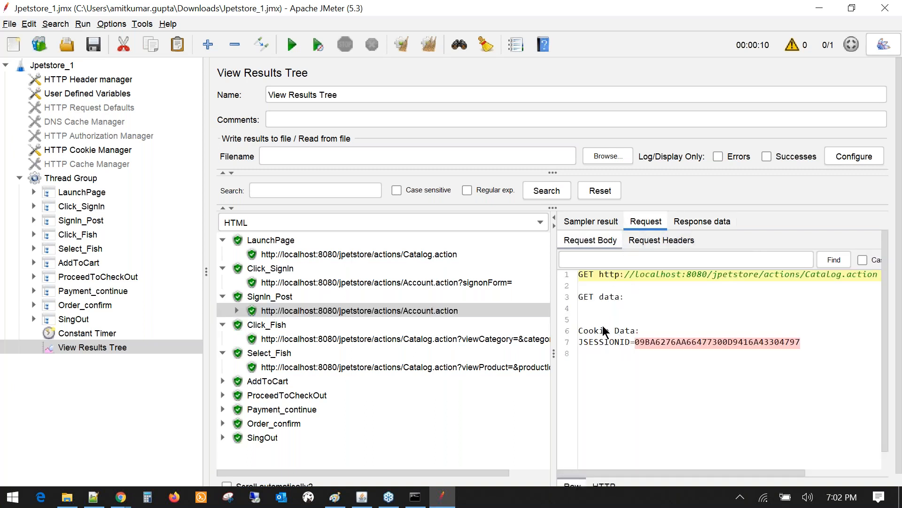
{"action": "left_click", "coordinate": [237, 310]}
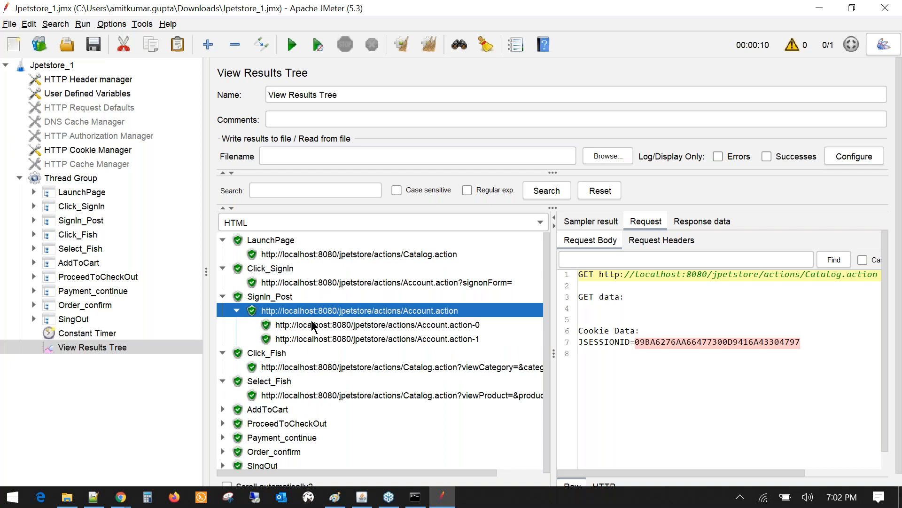
{"action": "left_click", "coordinate": [313, 325]}
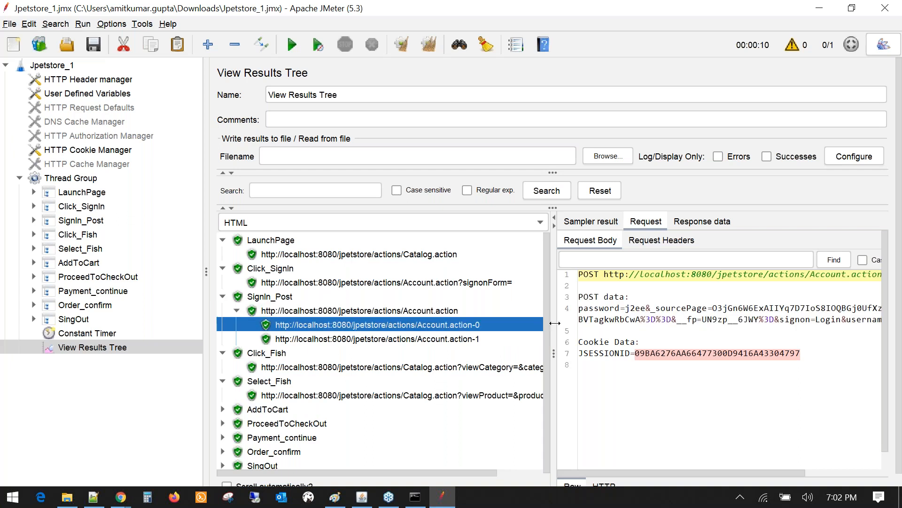
{"action": "left_click_drag", "start_coordinate": [550, 323], "coordinate": [482, 323]}
{"action": "double_click", "coordinate": [564, 308]}
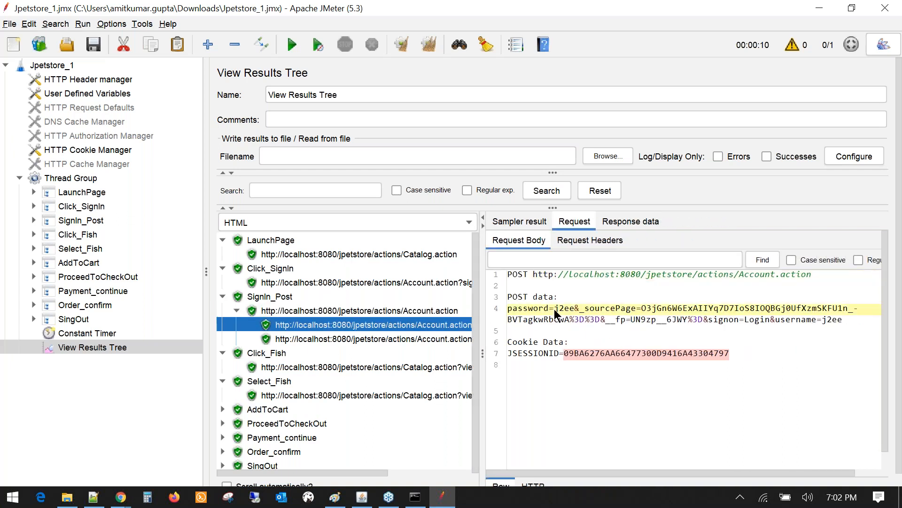
{"action": "double_click", "coordinate": [830, 319]}
{"action": "left_click_drag", "start_coordinate": [564, 353], "coordinate": [693, 354]}
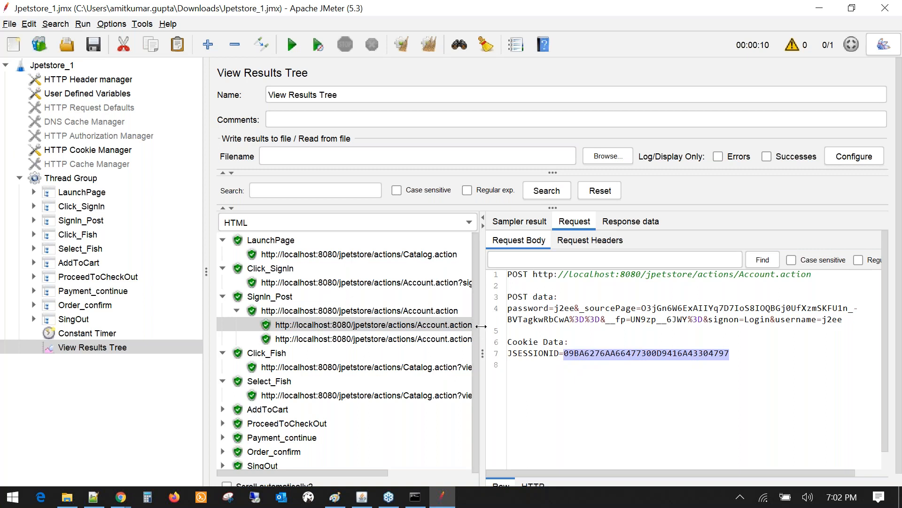
{"action": "left_click_drag", "start_coordinate": [482, 325], "coordinate": [612, 343]}
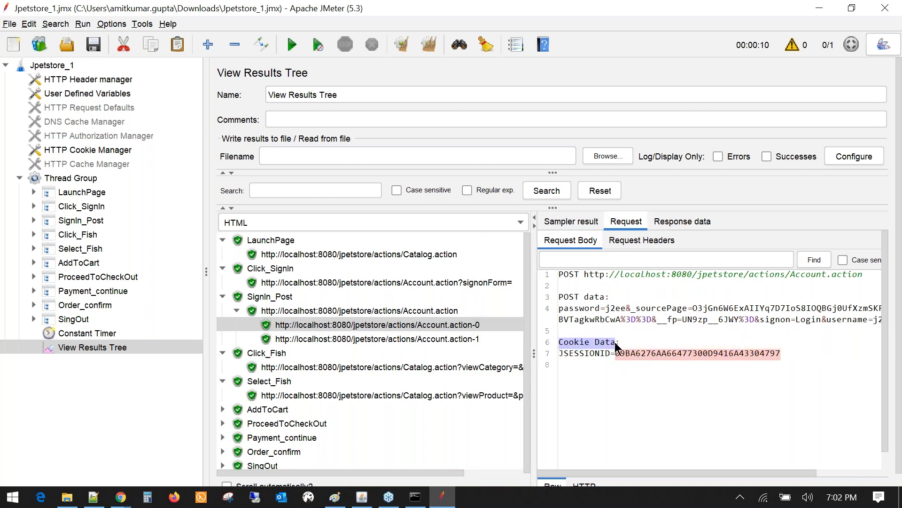
{"action": "left_click", "coordinate": [75, 154]}
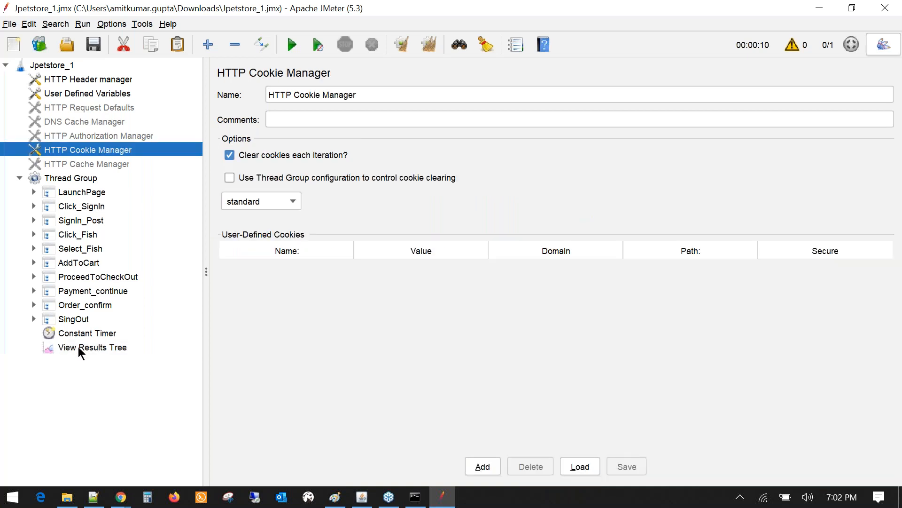
{"action": "left_click", "coordinate": [79, 348]}
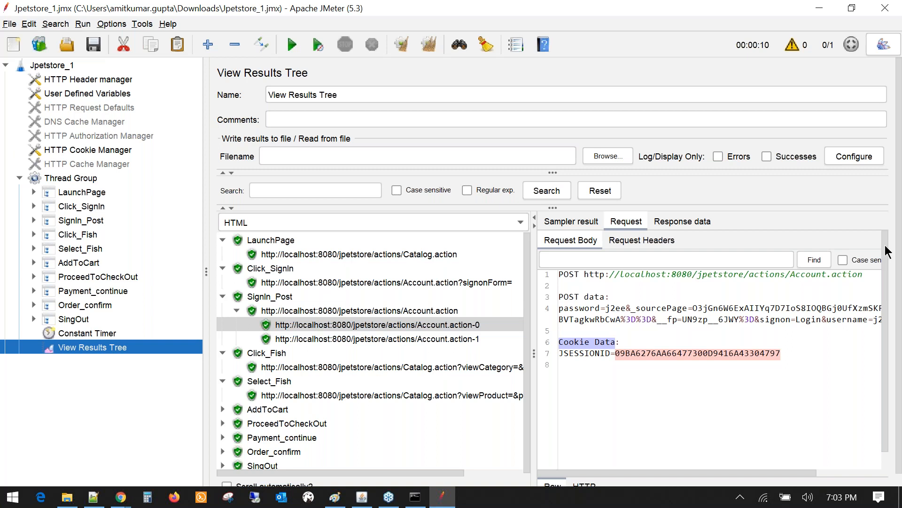
{"action": "key", "text": "alt+Tab"}
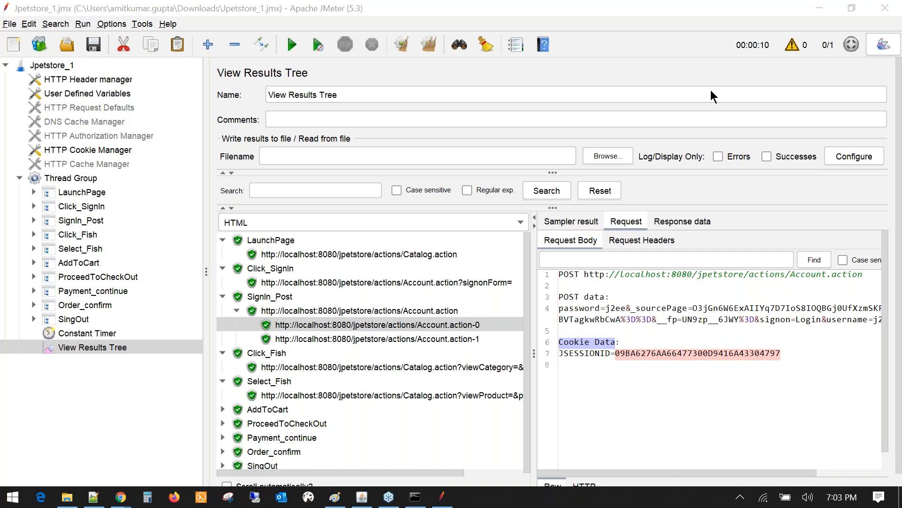
{"action": "left_click", "coordinate": [207, 272]}
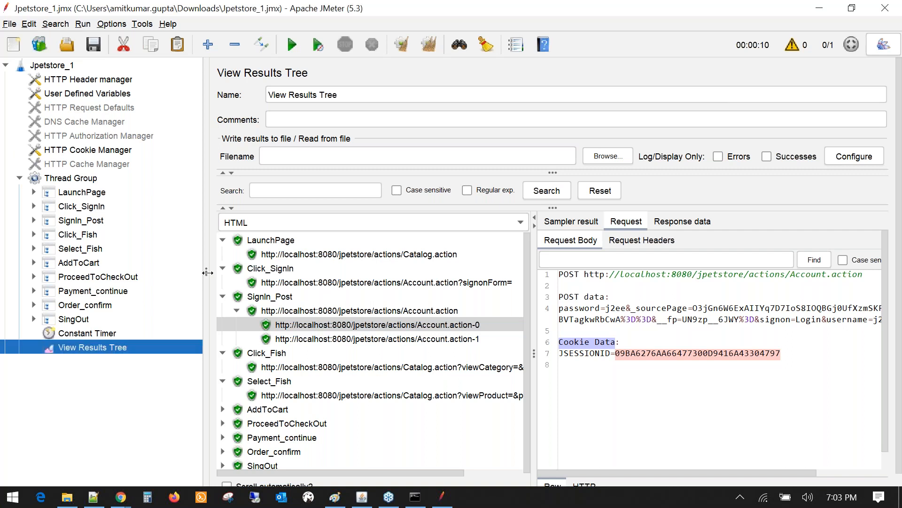
{"action": "left_click_drag", "start_coordinate": [207, 272], "coordinate": [190, 273]}
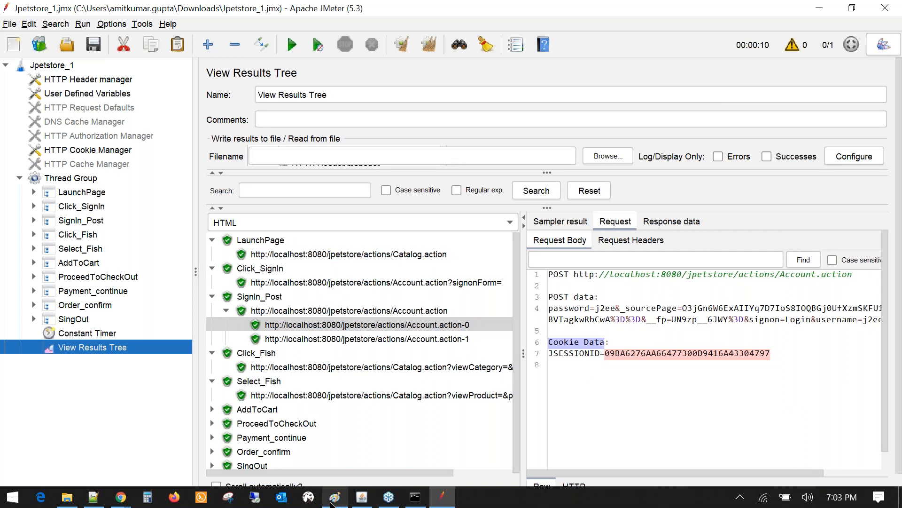
- In the blank Paint window, sketch a monitor screen with its stand and base
{"action": "left_click", "coordinate": [332, 504]}
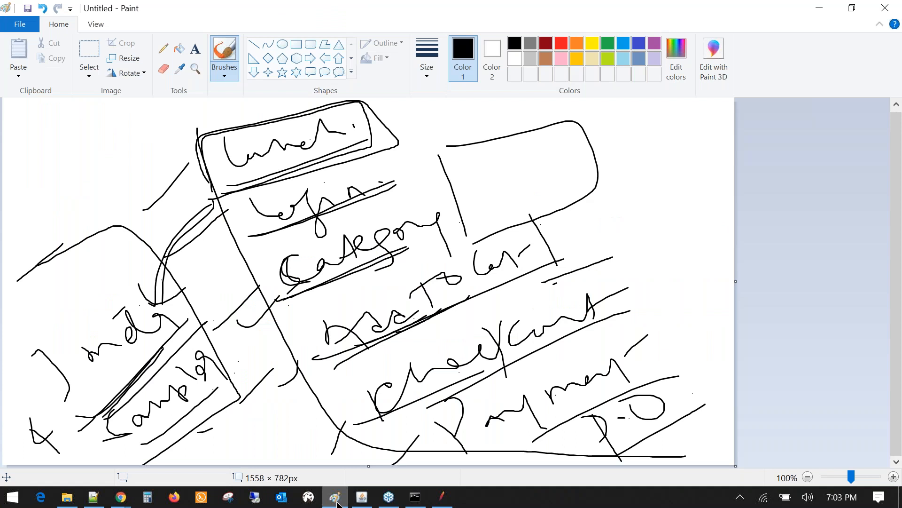
{"action": "mouse_move", "coordinate": [338, 504]}
{"action": "left_click", "coordinate": [388, 431]}
{"action": "left_click_drag", "start_coordinate": [460, 170], "coordinate": [493, 252]}
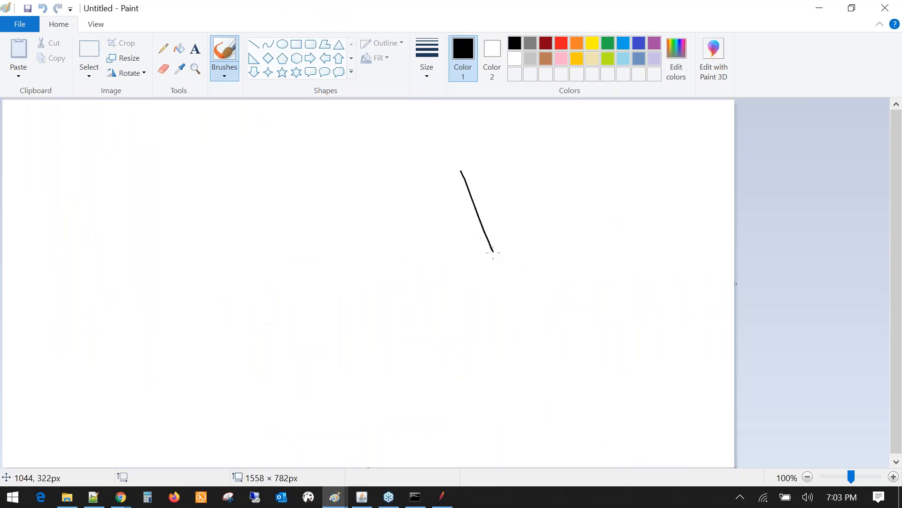
{"action": "mouse_move", "coordinate": [460, 171]}
{"action": "left_mouse_down"}
{"action": "mouse_move", "coordinate": [583, 130]}
{"action": "mouse_move", "coordinate": [493, 241]}
{"action": "left_mouse_up"}
{"action": "mouse_move", "coordinate": [556, 240]}
{"action": "left_mouse_down"}
{"action": "mouse_move", "coordinate": [570, 271]}
{"action": "mouse_move", "coordinate": [613, 266]}
{"action": "left_mouse_up"}
{"action": "left_click_drag", "start_coordinate": [543, 297], "coordinate": [633, 269]}
- Draw a connecting line from the lower left up to the monitor, with small marks
{"action": "mouse_move", "coordinate": [30, 397]}
{"action": "left_mouse_down"}
{"action": "mouse_move", "coordinate": [86, 390]}
{"action": "mouse_move", "coordinate": [118, 347]}
{"action": "left_mouse_up"}
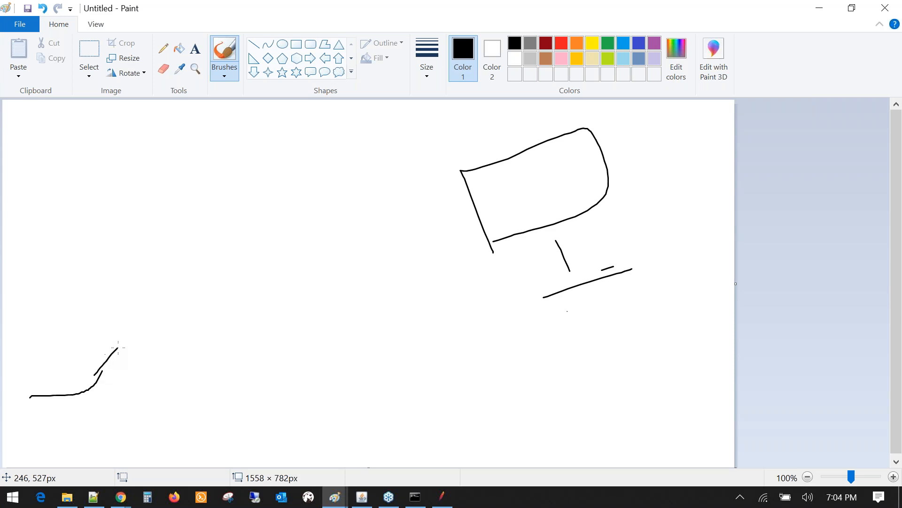
{"action": "mouse_move", "coordinate": [58, 383]}
{"action": "left_mouse_down"}
{"action": "mouse_move", "coordinate": [47, 375]}
{"action": "mouse_move", "coordinate": [54, 359]}
{"action": "mouse_move", "coordinate": [42, 394]}
{"action": "left_mouse_up"}
{"action": "left_click_drag", "start_coordinate": [35, 309], "coordinate": [50, 333]}
{"action": "mouse_move", "coordinate": [116, 345]}
{"action": "left_mouse_down"}
{"action": "mouse_move", "coordinate": [202, 343]}
{"action": "mouse_move", "coordinate": [278, 287]}
{"action": "left_mouse_up"}
{"action": "mouse_move", "coordinate": [214, 274]}
{"action": "left_mouse_down"}
{"action": "mouse_move", "coordinate": [220, 298]}
{"action": "mouse_move", "coordinate": [237, 287]}
{"action": "left_mouse_up"}
{"action": "left_click_drag", "start_coordinate": [238, 264], "coordinate": [239, 261]}
{"action": "left_click_drag", "start_coordinate": [297, 284], "coordinate": [339, 282]}
{"action": "mouse_move", "coordinate": [239, 262]}
{"action": "left_mouse_down"}
{"action": "mouse_move", "coordinate": [245, 278]}
{"action": "mouse_move", "coordinate": [249, 263]}
{"action": "left_mouse_up"}
{"action": "mouse_move", "coordinate": [339, 281]}
{"action": "left_mouse_down"}
{"action": "mouse_move", "coordinate": [363, 250]}
{"action": "mouse_move", "coordinate": [447, 219]}
{"action": "left_mouse_up"}
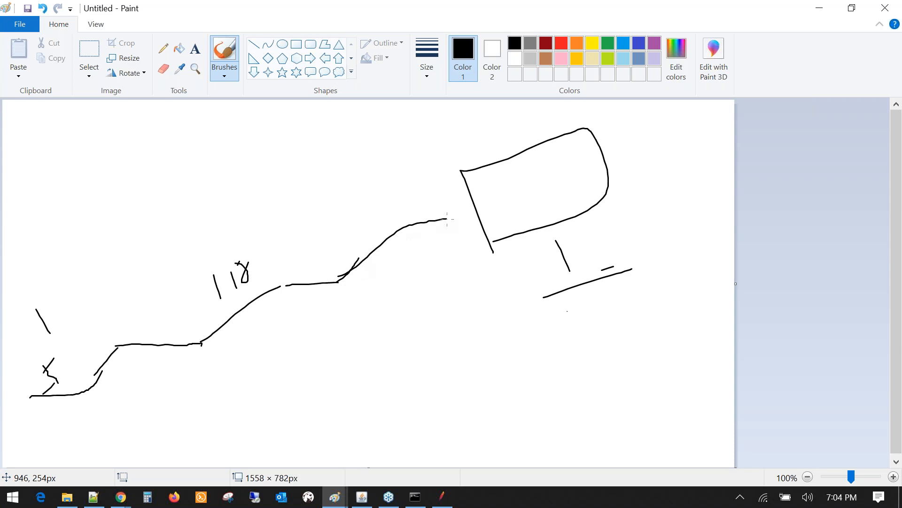
- Add hook and S-curve shapes below, and enclose the monitor in a large rounded outline
{"action": "left_click_drag", "start_coordinate": [298, 407], "coordinate": [421, 371]}
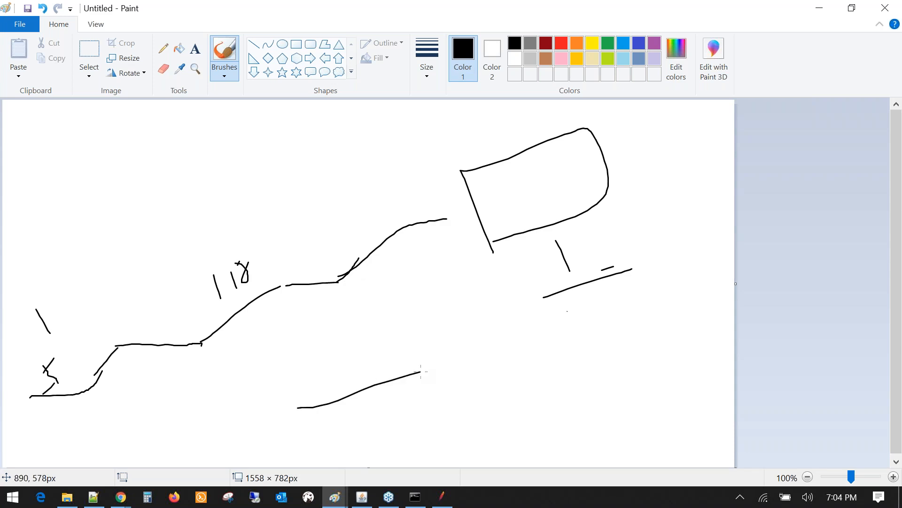
{"action": "left_click_drag", "start_coordinate": [398, 418], "coordinate": [426, 452]}
{"action": "left_click_drag", "start_coordinate": [466, 382], "coordinate": [481, 424]}
{"action": "left_click_drag", "start_coordinate": [468, 387], "coordinate": [509, 354]}
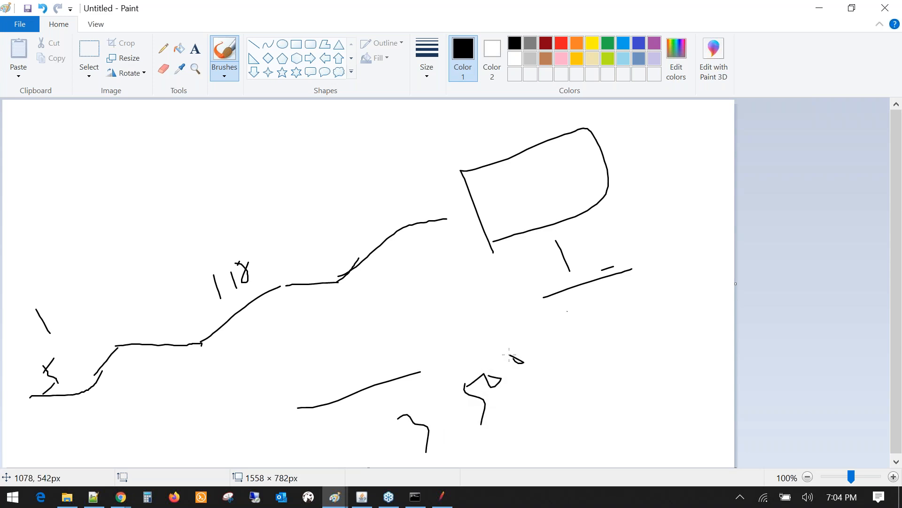
{"action": "mouse_move", "coordinate": [432, 152]}
{"action": "left_mouse_down"}
{"action": "mouse_move", "coordinate": [541, 117]}
{"action": "mouse_move", "coordinate": [407, 179]}
{"action": "mouse_move", "coordinate": [643, 298]}
{"action": "left_mouse_up"}
{"action": "left_click_drag", "start_coordinate": [610, 117], "coordinate": [650, 196]}
{"action": "left_click_drag", "start_coordinate": [524, 341], "coordinate": [564, 380]}
{"action": "mouse_move", "coordinate": [138, 407]}
{"action": "left_mouse_down"}
{"action": "mouse_move", "coordinate": [171, 395]}
{"action": "mouse_move", "coordinate": [186, 436]}
{"action": "left_mouse_up"}
- Write 'Jmeter' freehand and draw a rounded outline and strokes around it
{"action": "mouse_move", "coordinate": [185, 388]}
{"action": "left_mouse_down"}
{"action": "mouse_move", "coordinate": [197, 394]}
{"action": "mouse_move", "coordinate": [204, 377]}
{"action": "mouse_move", "coordinate": [271, 359]}
{"action": "left_mouse_up"}
{"action": "mouse_move", "coordinate": [253, 311]}
{"action": "left_mouse_down"}
{"action": "mouse_move", "coordinate": [306, 344]}
{"action": "mouse_move", "coordinate": [323, 300]}
{"action": "mouse_move", "coordinate": [235, 343]}
{"action": "left_mouse_up"}
{"action": "mouse_move", "coordinate": [325, 307]}
{"action": "left_mouse_down"}
{"action": "mouse_move", "coordinate": [324, 334]}
{"action": "mouse_move", "coordinate": [369, 374]}
{"action": "left_mouse_up"}
{"action": "left_click_drag", "start_coordinate": [113, 369], "coordinate": [172, 329]}
{"action": "left_click_drag", "start_coordinate": [211, 300], "coordinate": [298, 237]}
{"action": "mouse_move", "coordinate": [114, 364]}
{"action": "left_mouse_down"}
{"action": "mouse_move", "coordinate": [114, 432]}
{"action": "mouse_move", "coordinate": [343, 366]}
{"action": "left_mouse_up"}
{"action": "left_click_drag", "start_coordinate": [297, 275], "coordinate": [350, 368]}
{"action": "mouse_move", "coordinate": [287, 431]}
{"action": "left_mouse_down"}
{"action": "mouse_move", "coordinate": [310, 458]}
{"action": "mouse_move", "coordinate": [305, 467]}
{"action": "left_mouse_up"}
{"action": "mouse_move", "coordinate": [343, 362]}
{"action": "left_mouse_down"}
{"action": "mouse_move", "coordinate": [336, 366]}
{"action": "mouse_move", "coordinate": [404, 366]}
{"action": "mouse_move", "coordinate": [411, 405]}
{"action": "left_mouse_up"}
{"action": "left_click_drag", "start_coordinate": [401, 374], "coordinate": [445, 382]}
{"action": "mouse_move", "coordinate": [523, 337]}
{"action": "left_mouse_down"}
{"action": "mouse_move", "coordinate": [547, 347]}
{"action": "mouse_move", "coordinate": [533, 424]}
{"action": "left_mouse_up"}
- Draw curves down the left of the sketch, undoing stray strokes with Ctrl+Z
{"action": "mouse_move", "coordinate": [199, 186]}
{"action": "left_mouse_down"}
{"action": "mouse_move", "coordinate": [183, 199]}
{"action": "mouse_move", "coordinate": [195, 333]}
{"action": "mouse_move", "coordinate": [207, 310]}
{"action": "left_mouse_up"}
{"action": "left_click_drag", "start_coordinate": [495, 431], "coordinate": [541, 399]}
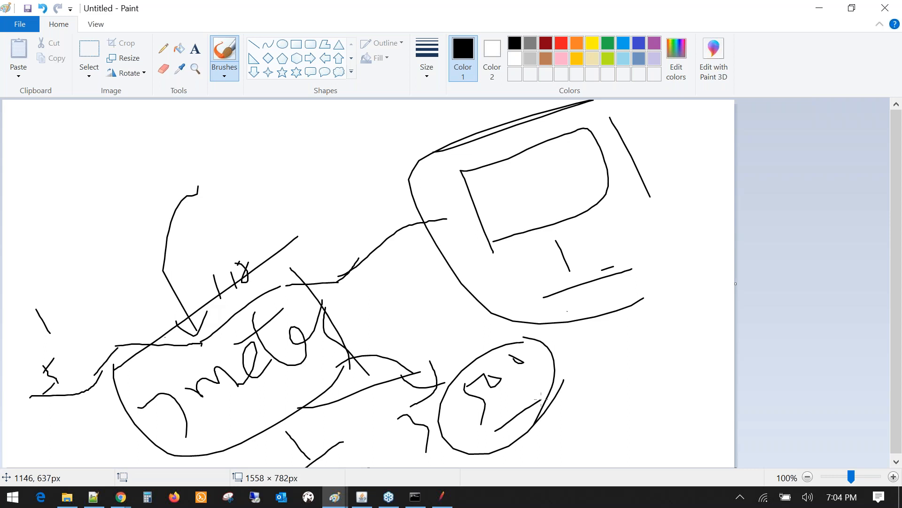
{"action": "mouse_move", "coordinate": [220, 133]}
{"action": "left_mouse_down"}
{"action": "mouse_move", "coordinate": [242, 175]}
{"action": "mouse_move", "coordinate": [226, 433]}
{"action": "left_mouse_up"}
{"action": "mouse_move", "coordinate": [220, 155]}
{"action": "left_mouse_down"}
{"action": "mouse_move", "coordinate": [270, 165]}
{"action": "mouse_move", "coordinate": [235, 206]}
{"action": "left_mouse_up"}
{"action": "key", "text": "ctrl+z"}
{"action": "key", "text": "ctrl+z"}
- Add lettering with dots near the top and strokes along the far left
{"action": "mouse_move", "coordinate": [214, 136]}
{"action": "left_mouse_down"}
{"action": "mouse_move", "coordinate": [236, 171]}
{"action": "mouse_move", "coordinate": [259, 145]}
{"action": "mouse_move", "coordinate": [233, 196]}
{"action": "left_mouse_up"}
{"action": "mouse_move", "coordinate": [291, 143]}
{"action": "left_mouse_down"}
{"action": "mouse_move", "coordinate": [298, 151]}
{"action": "mouse_move", "coordinate": [335, 149]}
{"action": "left_mouse_up"}
{"action": "left_click", "coordinate": [287, 136]}
{"action": "left_click", "coordinate": [303, 131]}
{"action": "left_click", "coordinate": [311, 327]}
{"action": "left_click_drag", "start_coordinate": [45, 211], "coordinate": [86, 250]}
{"action": "mouse_move", "coordinate": [53, 212]}
{"action": "left_mouse_down"}
{"action": "mouse_move", "coordinate": [106, 192]}
{"action": "mouse_move", "coordinate": [123, 207]}
{"action": "mouse_move", "coordinate": [132, 257]}
{"action": "mouse_move", "coordinate": [113, 244]}
{"action": "left_mouse_up"}
{"action": "left_click_drag", "start_coordinate": [114, 247], "coordinate": [142, 273]}
{"action": "left_click_drag", "start_coordinate": [125, 286], "coordinate": [174, 241]}
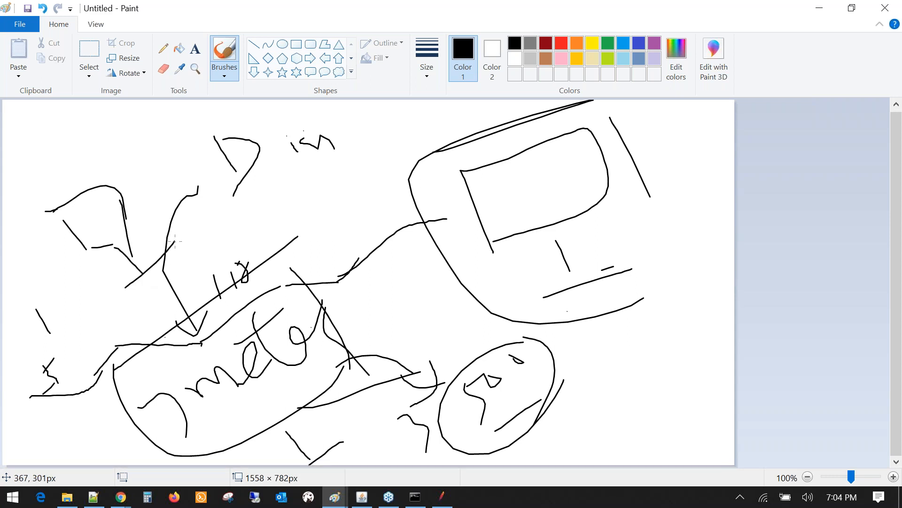
{"action": "mouse_move", "coordinate": [123, 204]}
{"action": "left_mouse_down"}
{"action": "mouse_move", "coordinate": [174, 217]}
{"action": "mouse_move", "coordinate": [207, 212]}
{"action": "mouse_move", "coordinate": [363, 152]}
{"action": "left_mouse_up"}
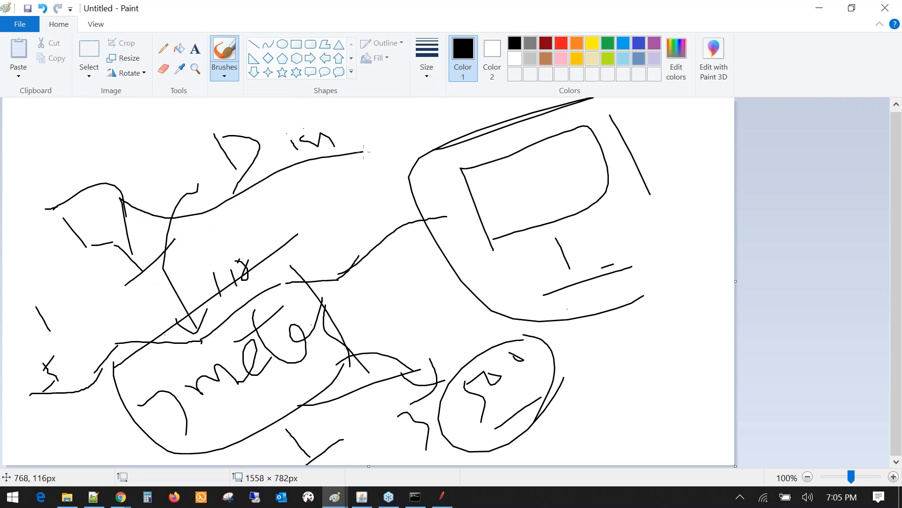
- Add a second ellipse, a small tilted box, a top arc and squiggles
{"action": "mouse_move", "coordinate": [470, 445]}
{"action": "left_mouse_down"}
{"action": "mouse_move", "coordinate": [523, 360]}
{"action": "mouse_move", "coordinate": [505, 433]}
{"action": "left_mouse_up"}
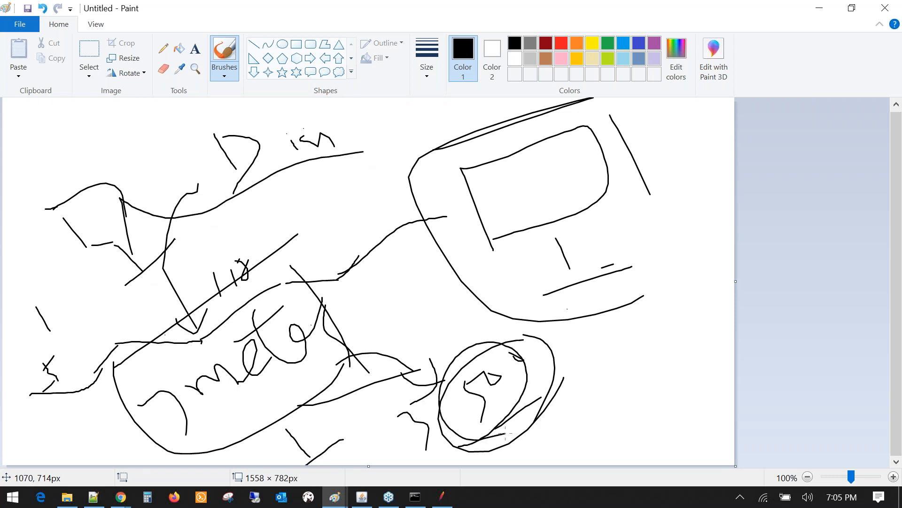
{"action": "left_click_drag", "start_coordinate": [238, 203], "coordinate": [270, 244]}
{"action": "mouse_move", "coordinate": [241, 212]}
{"action": "left_mouse_down"}
{"action": "mouse_move", "coordinate": [296, 189]}
{"action": "mouse_move", "coordinate": [271, 237]}
{"action": "mouse_move", "coordinate": [314, 249]}
{"action": "left_mouse_up"}
{"action": "left_click_drag", "start_coordinate": [298, 259], "coordinate": [337, 239]}
{"action": "mouse_move", "coordinate": [139, 213]}
{"action": "left_mouse_down"}
{"action": "mouse_move", "coordinate": [182, 171]}
{"action": "mouse_move", "coordinate": [422, 149]}
{"action": "left_mouse_up"}
{"action": "left_click_drag", "start_coordinate": [310, 199], "coordinate": [429, 187]}
{"action": "left_click_drag", "start_coordinate": [349, 117], "coordinate": [371, 137]}
{"action": "left_click_drag", "start_coordinate": [362, 112], "coordinate": [370, 112]}
{"action": "left_click_drag", "start_coordinate": [388, 118], "coordinate": [386, 115]}
{"action": "left_click_drag", "start_coordinate": [331, 173], "coordinate": [340, 198]}
{"action": "left_click_drag", "start_coordinate": [343, 169], "coordinate": [383, 174]}
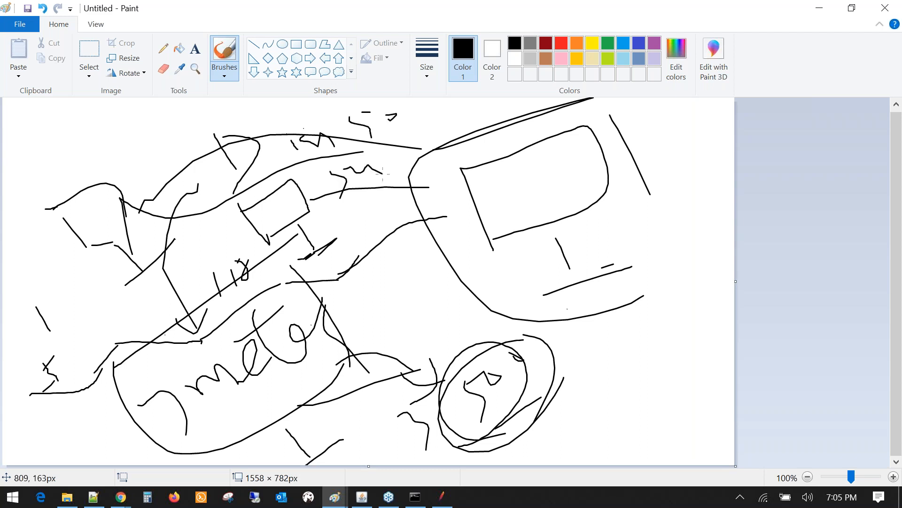
- Retrace the monitor's edges and add final strokes in the lower middle and left
{"action": "left_click_drag", "start_coordinate": [393, 116], "coordinate": [404, 118]}
{"action": "left_click_drag", "start_coordinate": [431, 209], "coordinate": [445, 225]}
{"action": "left_click_drag", "start_coordinate": [423, 179], "coordinate": [422, 208]}
{"action": "mouse_move", "coordinate": [382, 319]}
{"action": "left_mouse_down"}
{"action": "mouse_move", "coordinate": [392, 328]}
{"action": "mouse_move", "coordinate": [389, 294]}
{"action": "mouse_move", "coordinate": [425, 356]}
{"action": "left_mouse_up"}
{"action": "left_click_drag", "start_coordinate": [429, 365], "coordinate": [457, 336]}
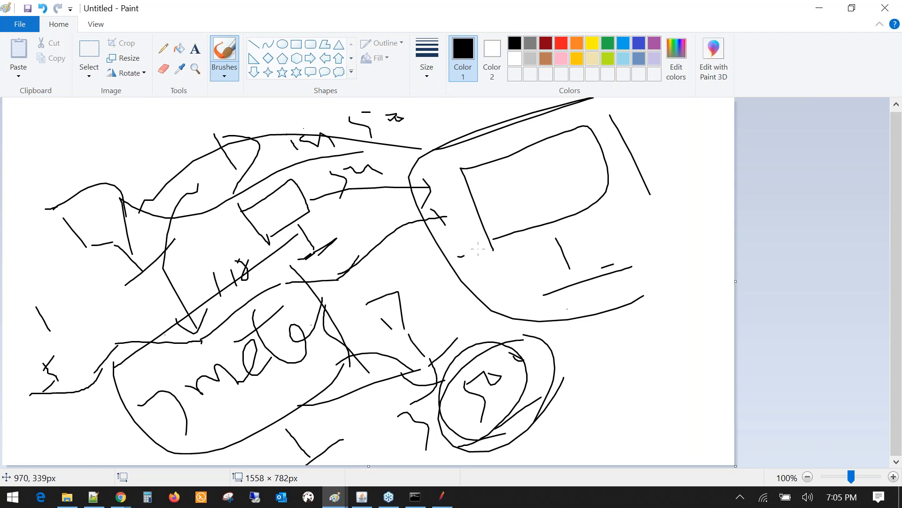
{"action": "left_click_drag", "start_coordinate": [458, 256], "coordinate": [586, 202]}
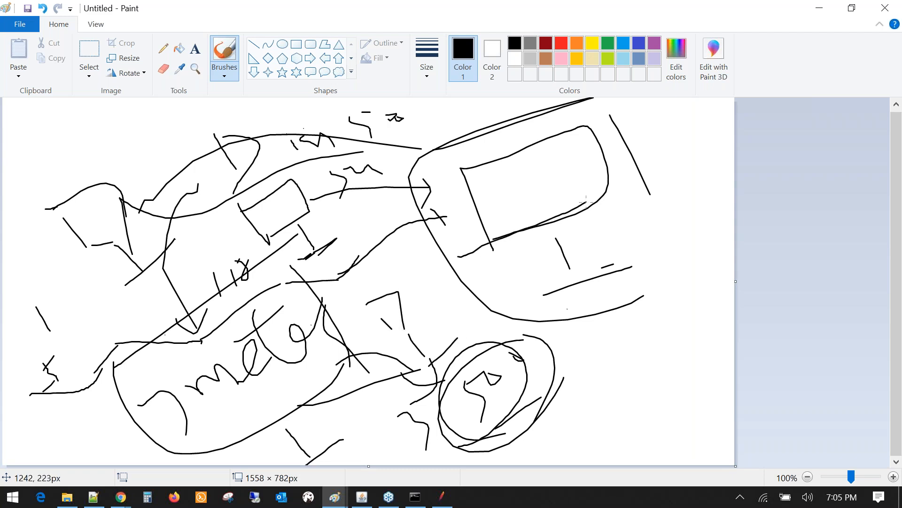
{"action": "left_click_drag", "start_coordinate": [593, 140], "coordinate": [514, 246]}
{"action": "left_click_drag", "start_coordinate": [462, 214], "coordinate": [533, 227]}
{"action": "left_click_drag", "start_coordinate": [569, 135], "coordinate": [476, 334]}
{"action": "mouse_move", "coordinate": [226, 402]}
{"action": "left_mouse_down"}
{"action": "mouse_move", "coordinate": [242, 404]}
{"action": "mouse_move", "coordinate": [273, 378]}
{"action": "mouse_move", "coordinate": [347, 299]}
{"action": "left_mouse_up"}
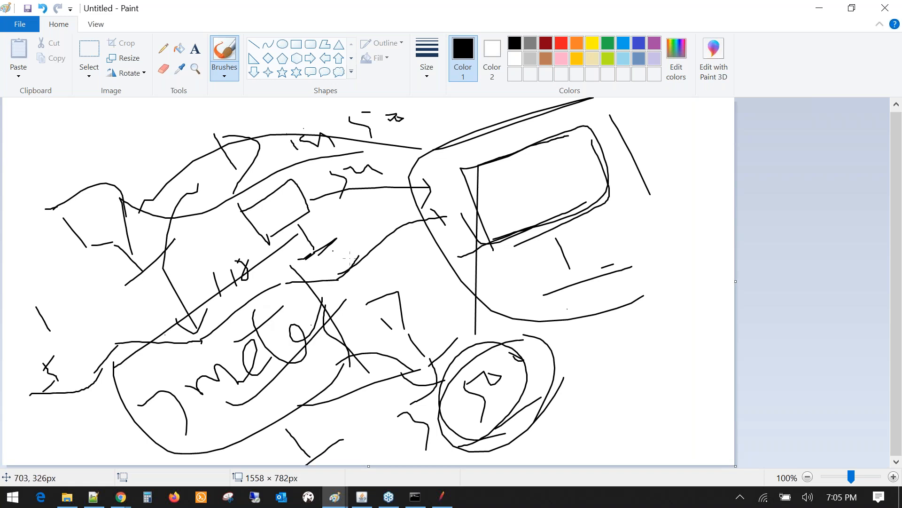
{"action": "left_click", "coordinate": [120, 497]}
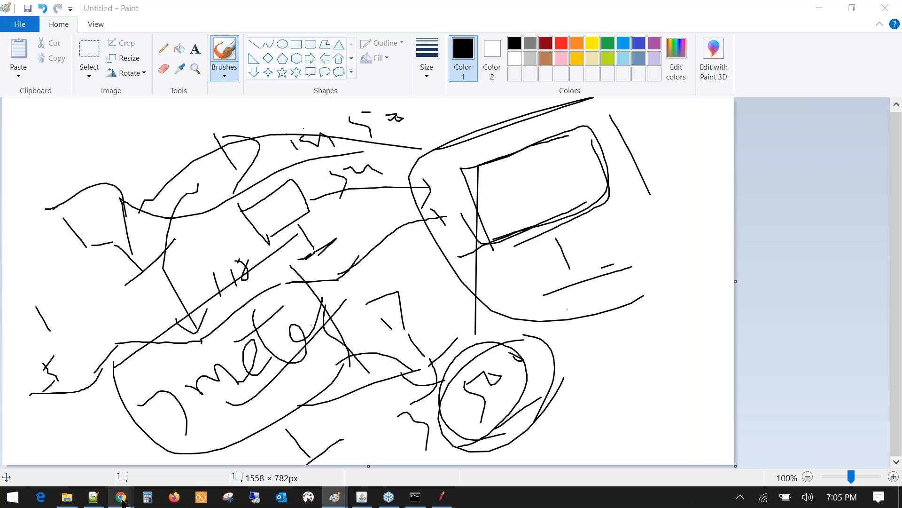
- Set the Thread Group to loop forever with a specified thread lifetime of 300 seconds
{"action": "left_click", "coordinate": [453, 501]}
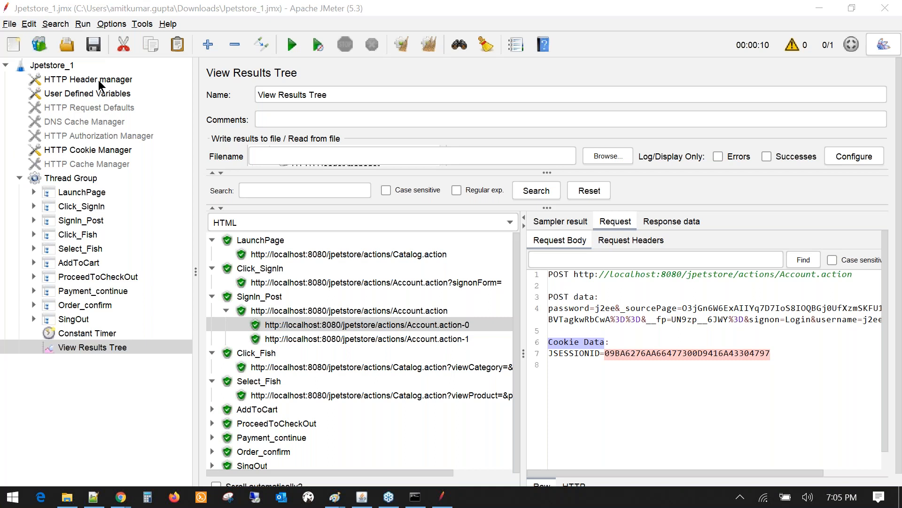
{"action": "left_click", "coordinate": [70, 177]}
{"action": "double_click", "coordinate": [342, 258]}
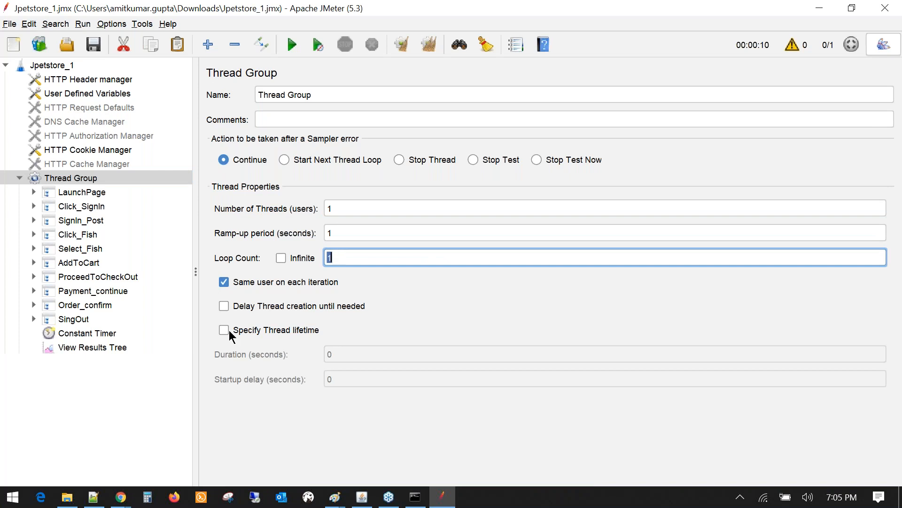
{"action": "left_click", "coordinate": [280, 260]}
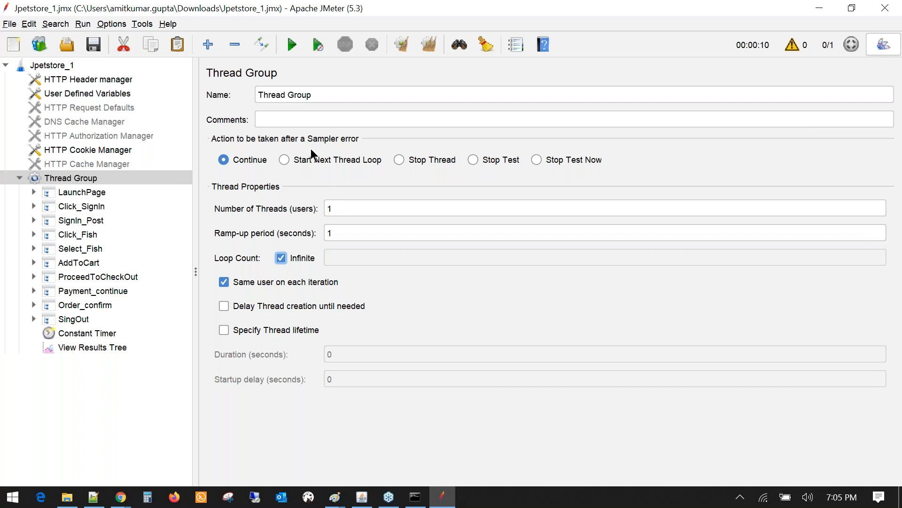
{"action": "left_click", "coordinate": [224, 330]}
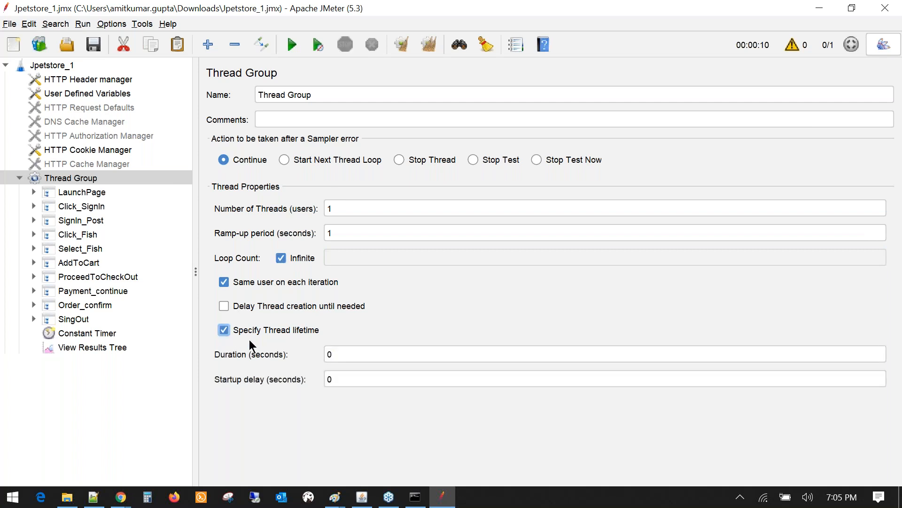
{"action": "left_click", "coordinate": [338, 355]}
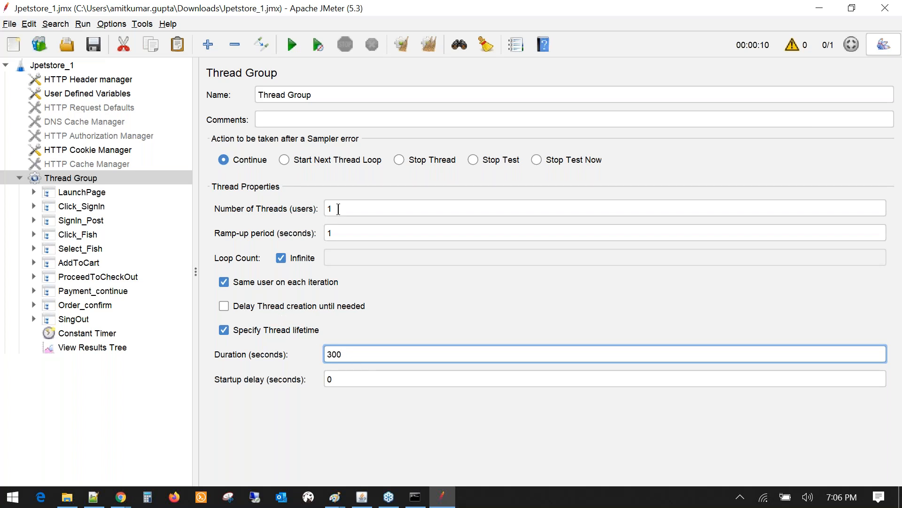
{"action": "left_click", "coordinate": [281, 258]}
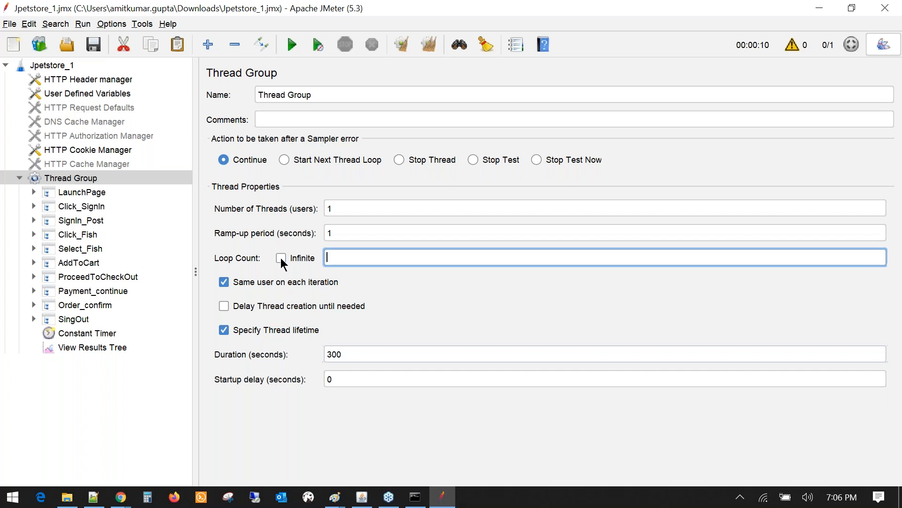
{"action": "left_click", "coordinate": [281, 258]}
{"action": "double_click", "coordinate": [348, 355]}
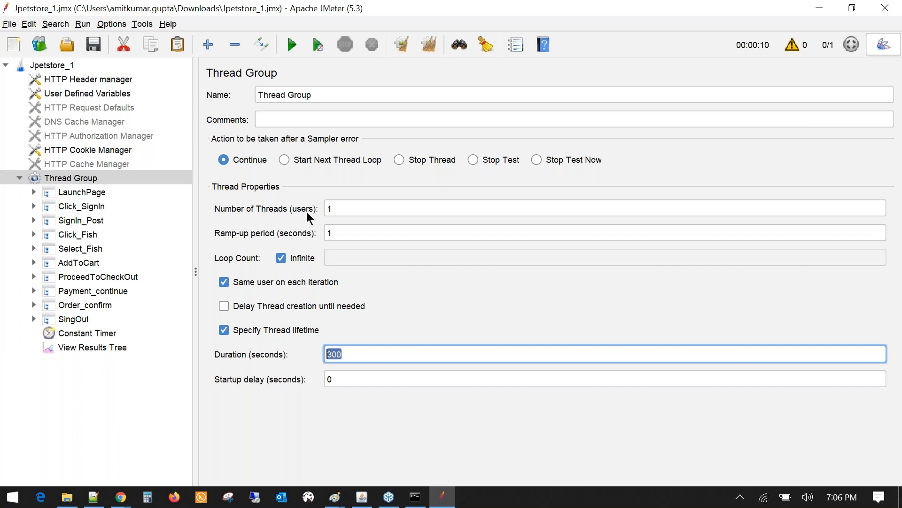
- Clear previous results and show View Results Tree with a wider details area
{"action": "left_click", "coordinate": [425, 49]}
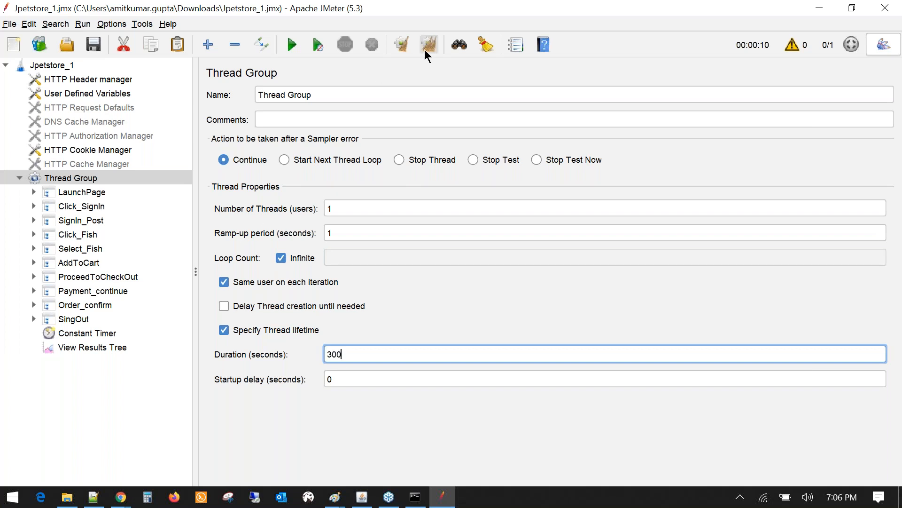
{"action": "left_click", "coordinate": [94, 348]}
{"action": "left_click_drag", "start_coordinate": [523, 273], "coordinate": [354, 306]}
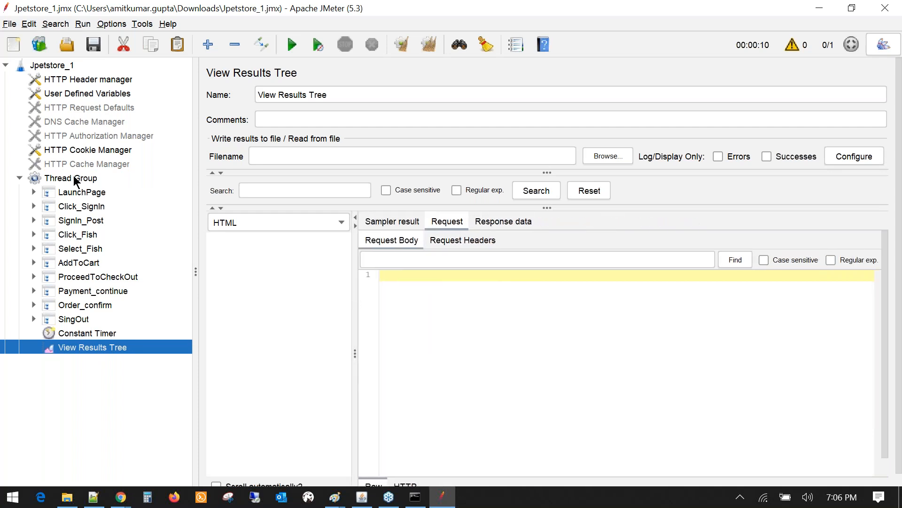
- Add an Aggregate Report listener to the Thread Group and widen the tree pane
{"action": "left_click", "coordinate": [74, 179]}
{"action": "right_click", "coordinate": [75, 179]}
{"action": "mouse_move", "coordinate": [141, 183]}
{"action": "mouse_move", "coordinate": [301, 183]}
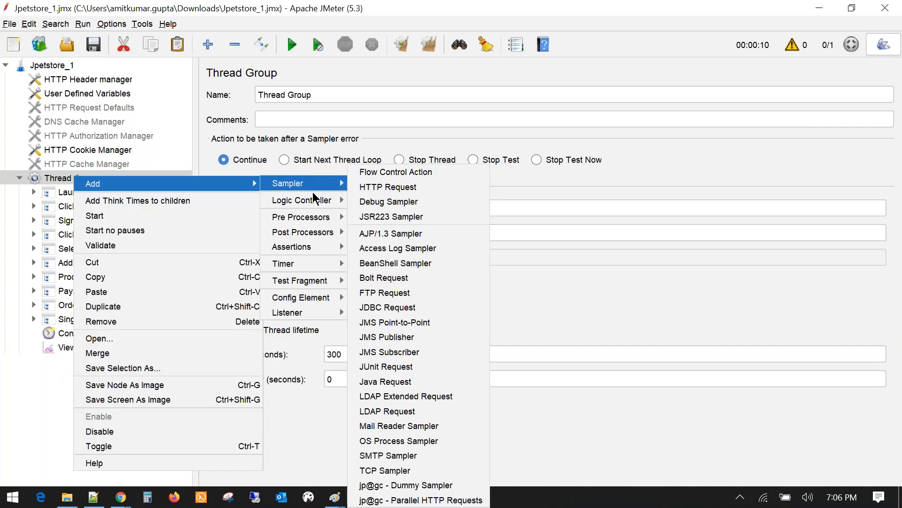
{"action": "mouse_move", "coordinate": [301, 312]}
{"action": "left_click", "coordinate": [374, 40]}
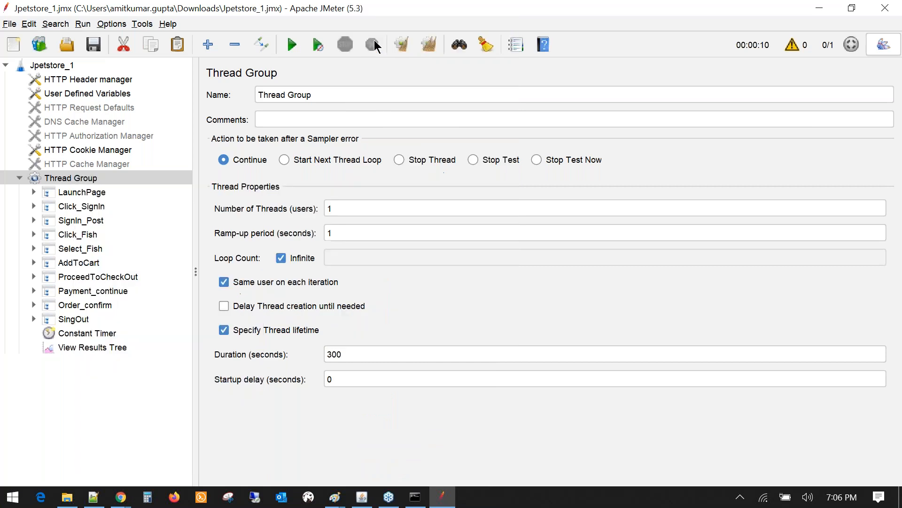
{"action": "left_click_drag", "start_coordinate": [195, 351], "coordinate": [186, 183]}
- Reopen the Thread Group's Add > Listener menu to choose another listener
{"action": "left_click", "coordinate": [86, 182]}
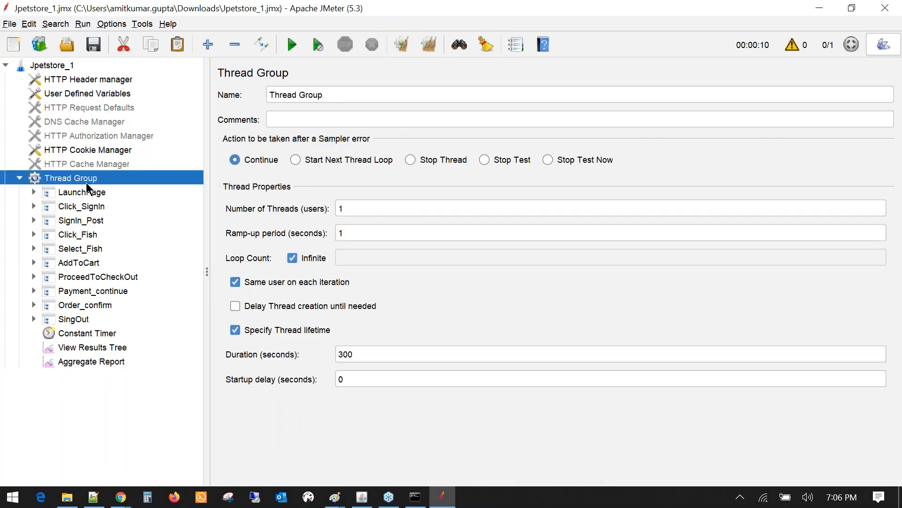
{"action": "right_click", "coordinate": [86, 182]}
{"action": "mouse_move", "coordinate": [340, 322]}
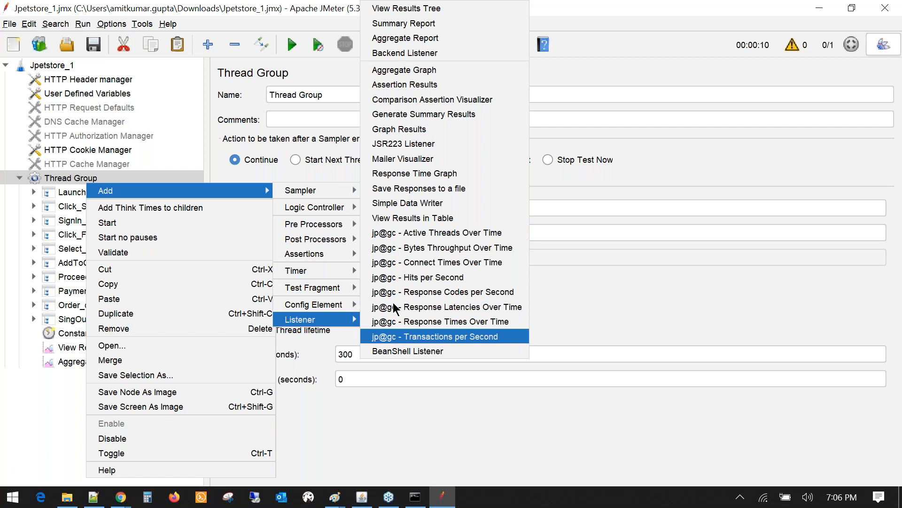
{"action": "left_click", "coordinate": [107, 26]}
{"action": "left_click", "coordinate": [72, 175]}
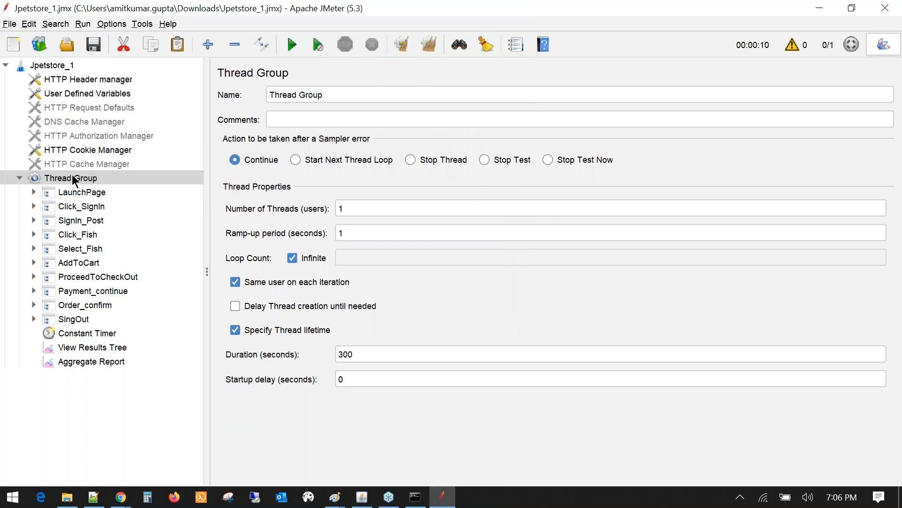
{"action": "right_click", "coordinate": [73, 179]}
{"action": "mouse_move", "coordinate": [235, 183]}
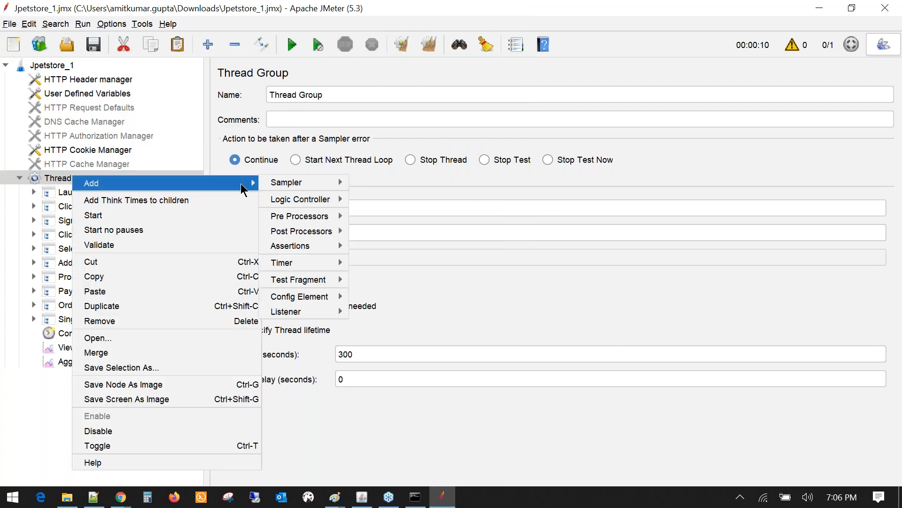
{"action": "mouse_move", "coordinate": [301, 317]}
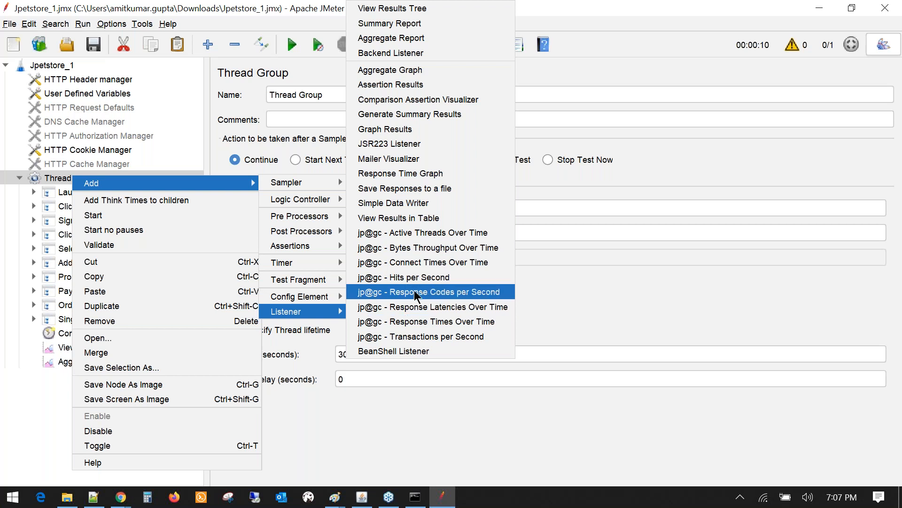
- Add jp@gc - Active Threads Over Time and jp@gc - Response Times Over Time listeners
{"action": "left_click", "coordinate": [416, 233]}
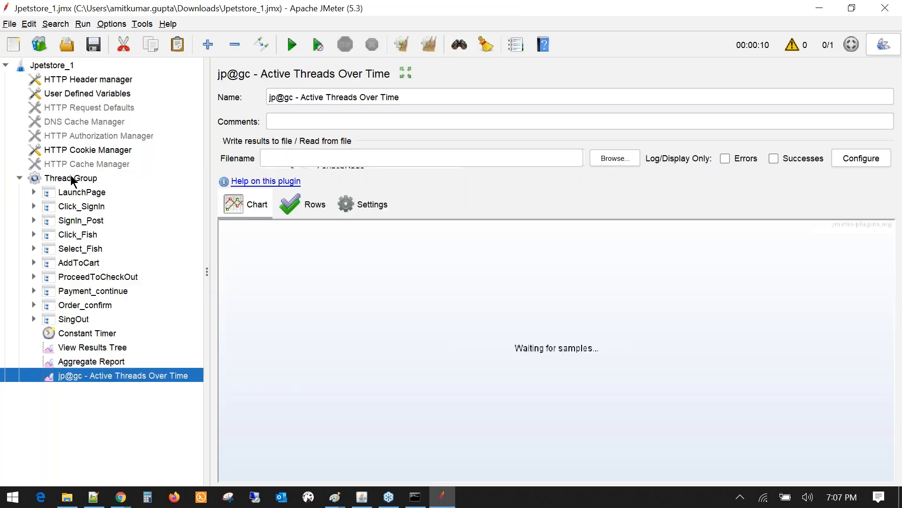
{"action": "left_click", "coordinate": [70, 177]}
{"action": "right_click", "coordinate": [71, 178]}
{"action": "mouse_move", "coordinate": [90, 183]}
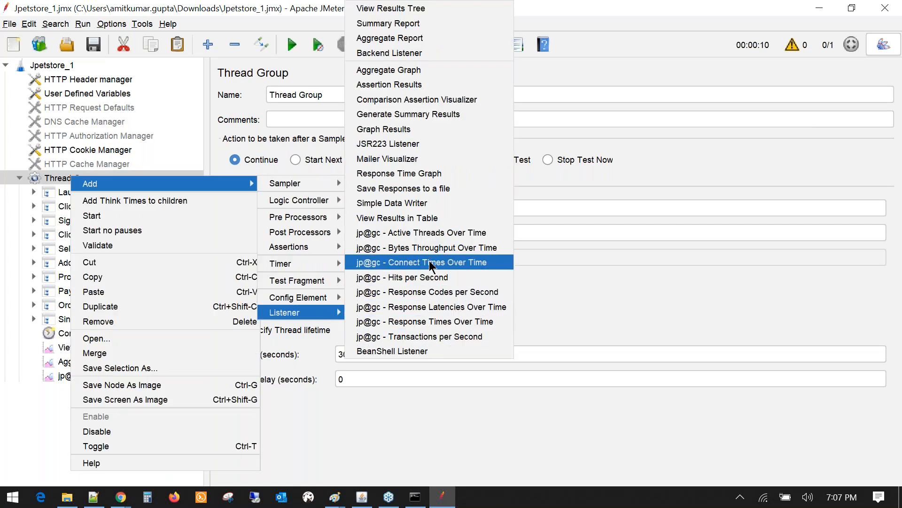
{"action": "left_click", "coordinate": [436, 322]}
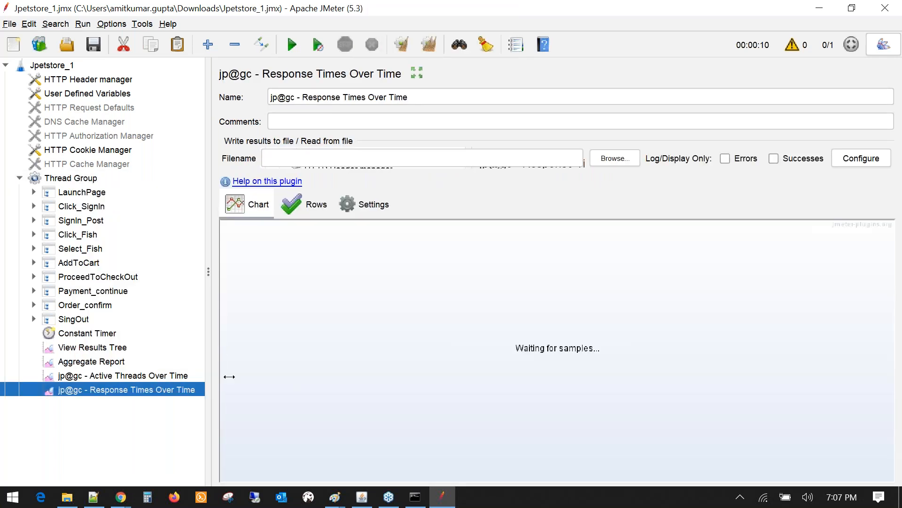
- Review both new listeners and the Thread Group, then start the test from Response Times Over Time
{"action": "left_click_drag", "start_coordinate": [229, 376], "coordinate": [245, 376]}
{"action": "left_click", "coordinate": [144, 376]}
{"action": "left_click", "coordinate": [150, 388]}
{"action": "left_click", "coordinate": [150, 379]}
{"action": "left_click", "coordinate": [156, 389]}
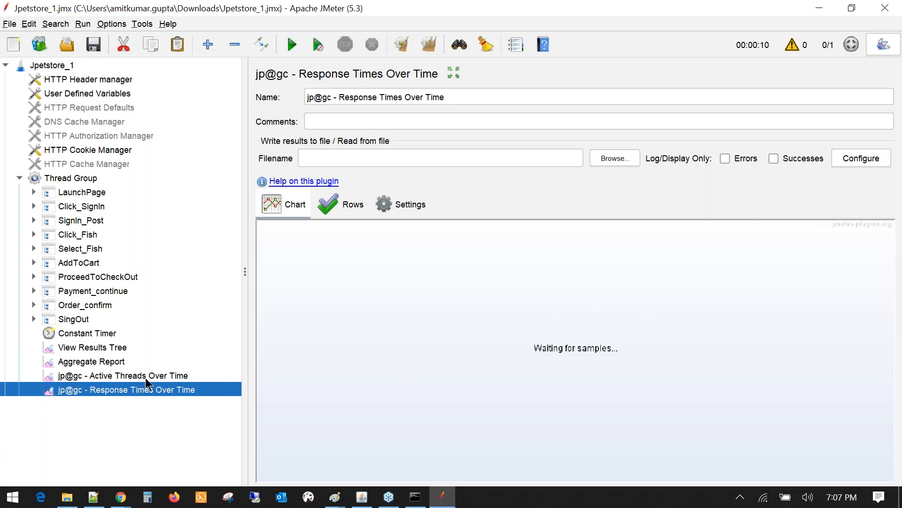
{"action": "left_click", "coordinate": [163, 380]}
{"action": "left_click", "coordinate": [169, 389]}
{"action": "left_click_drag", "start_coordinate": [241, 373], "coordinate": [230, 360]}
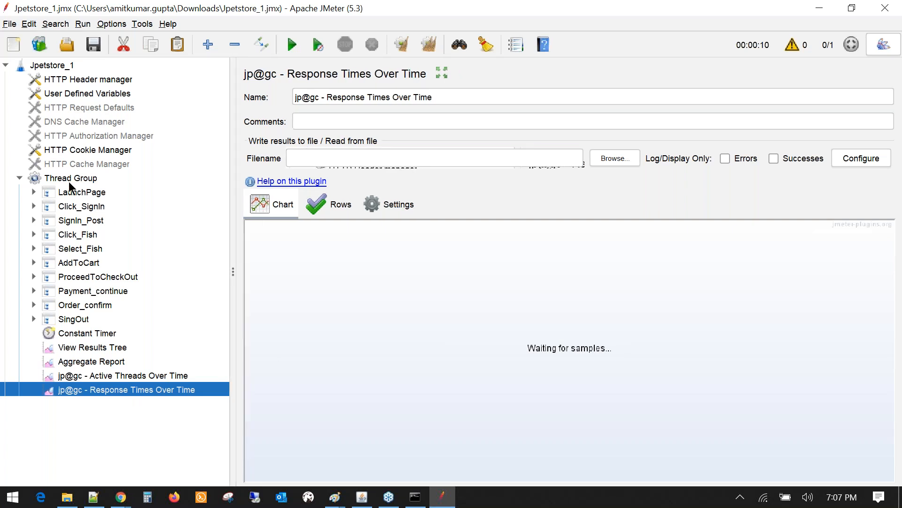
{"action": "left_click", "coordinate": [68, 181]}
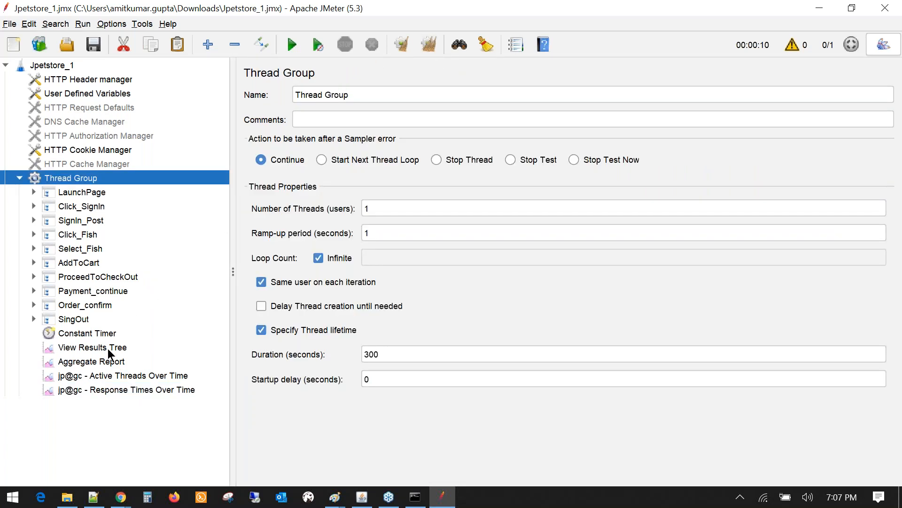
{"action": "left_click", "coordinate": [128, 376]}
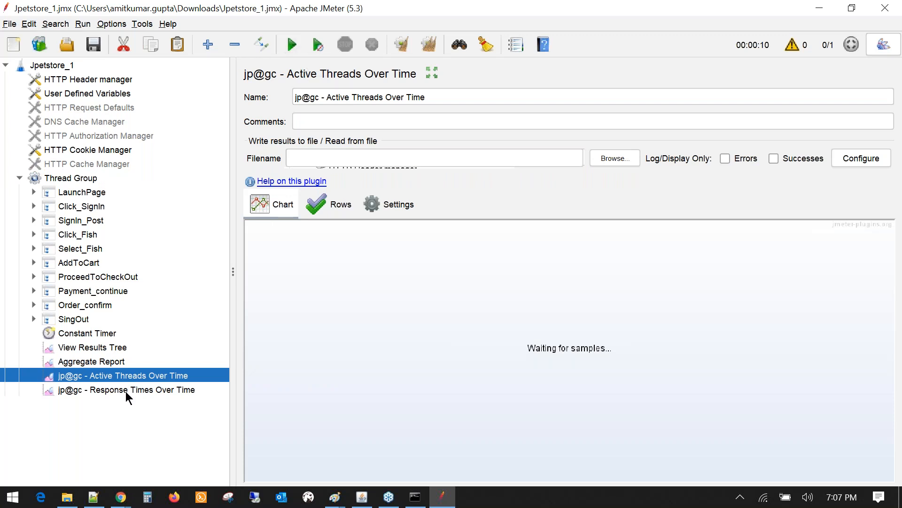
{"action": "left_click", "coordinate": [128, 390]}
{"action": "left_click", "coordinate": [289, 46]}
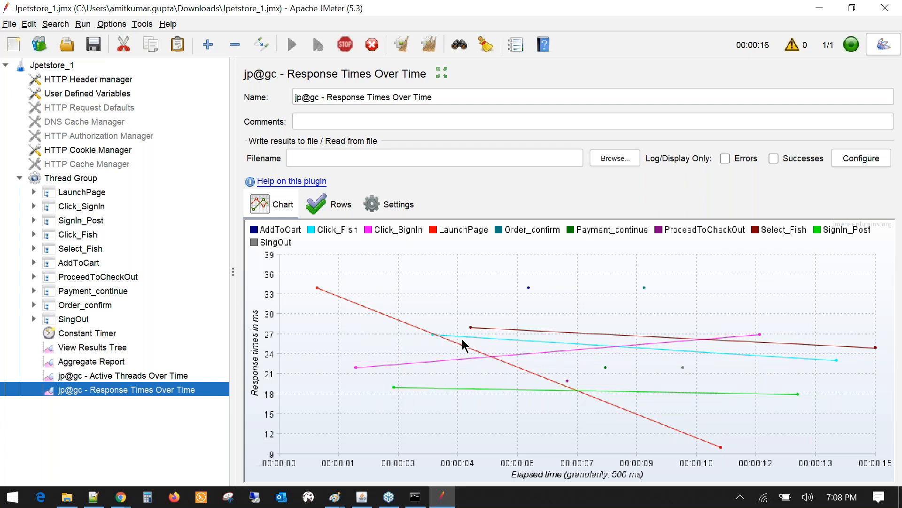
- In the Rows list, uncheck the other samplers and view the resulting chart
{"action": "left_click", "coordinate": [382, 205]}
{"action": "left_click", "coordinate": [329, 207]}
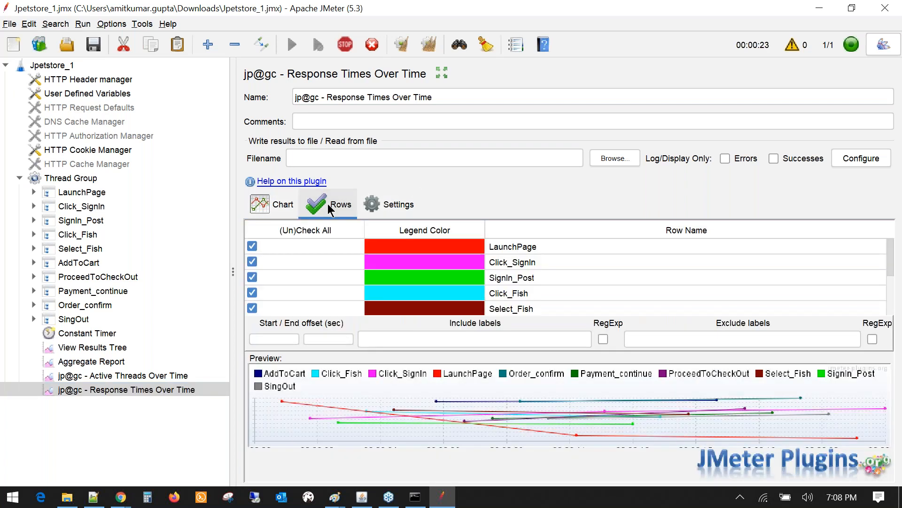
{"action": "scroll", "coordinate": [322, 282], "scroll_direction": "down", "scroll_amount": 2}
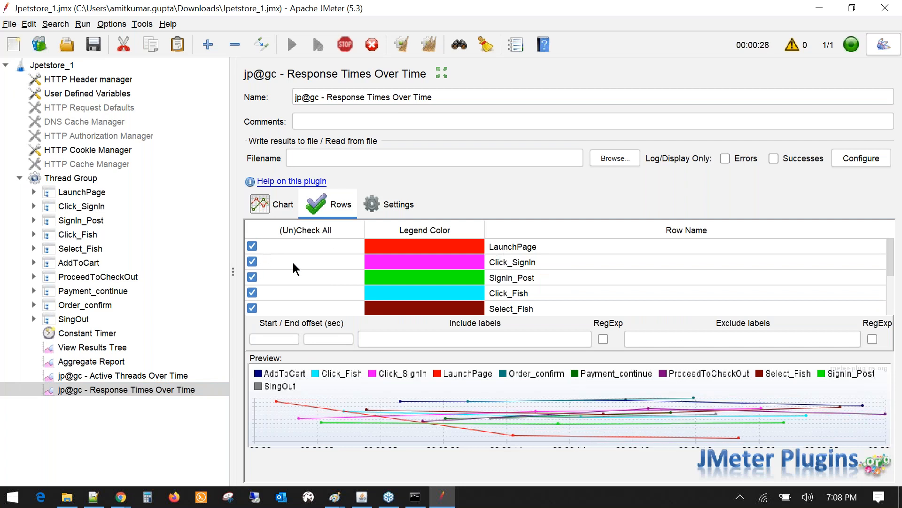
{"action": "scroll", "coordinate": [296, 271], "scroll_direction": "down", "scroll_amount": 3}
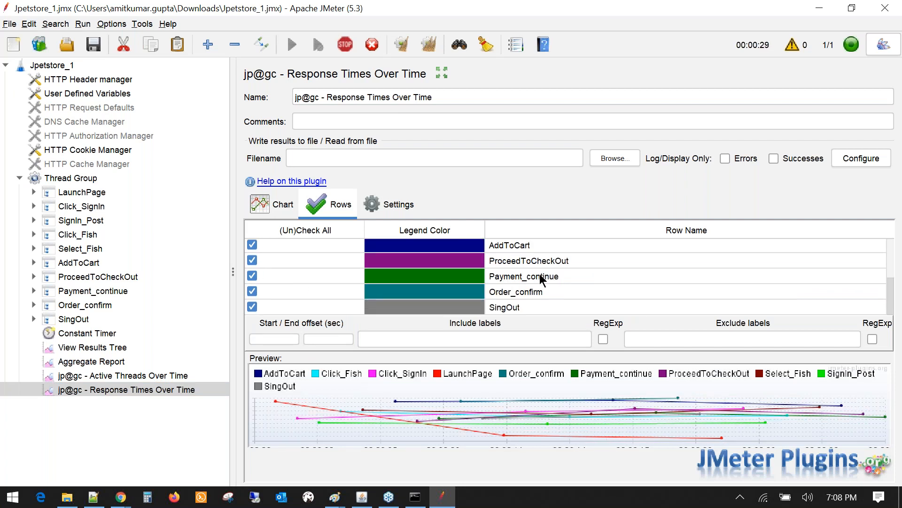
{"action": "scroll", "coordinate": [529, 278], "scroll_direction": "up", "scroll_amount": 3}
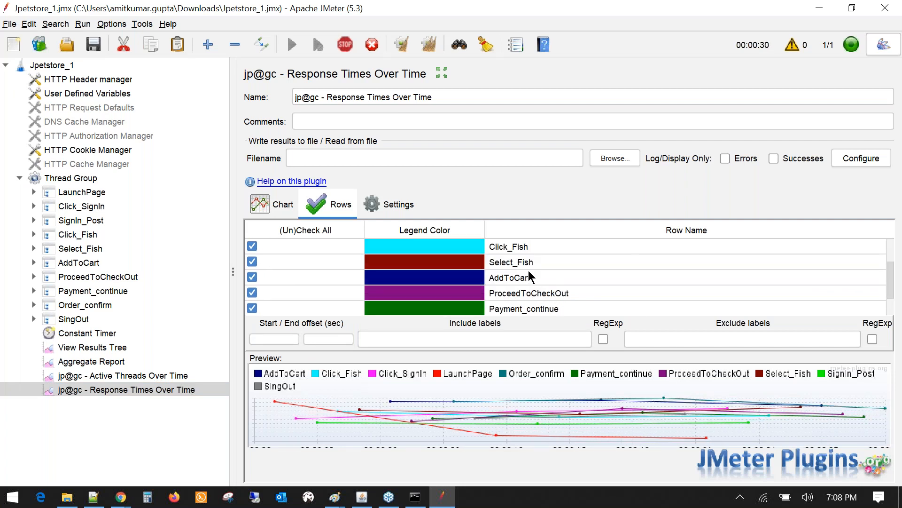
{"action": "left_click", "coordinate": [277, 228]}
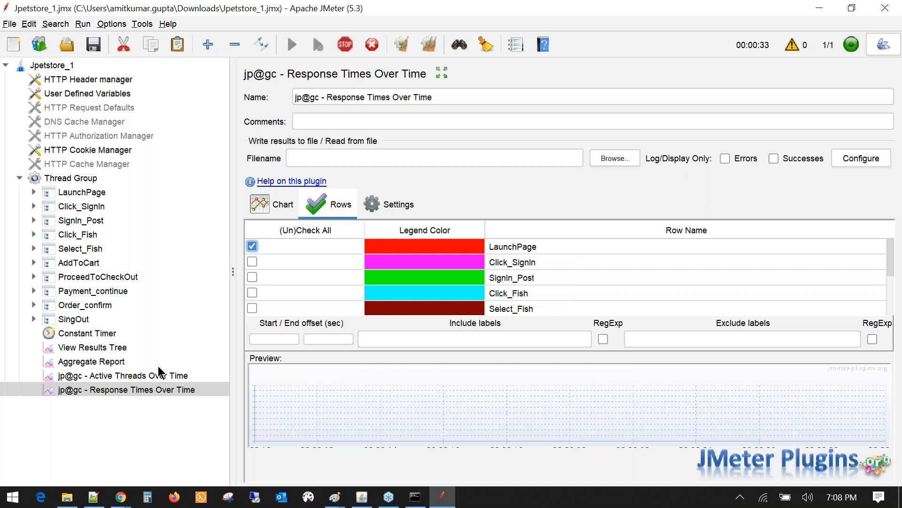
{"action": "left_click", "coordinate": [286, 204]}
{"action": "left_click", "coordinate": [337, 207]}
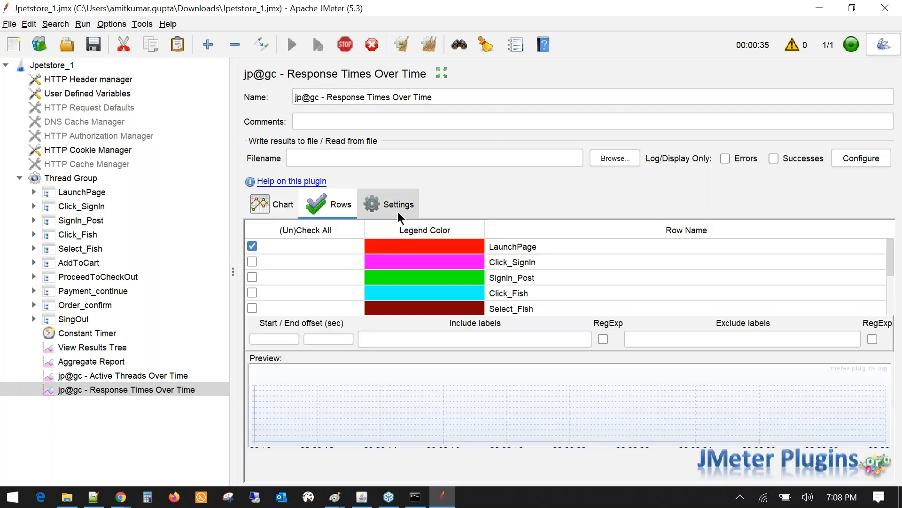
- Re-check all samplers with (Un)Check All so every response time is charted
{"action": "left_click", "coordinate": [398, 211]}
{"action": "left_click", "coordinate": [328, 207]}
{"action": "scroll", "coordinate": [263, 275], "scroll_direction": "down", "scroll_amount": 2}
{"action": "left_click", "coordinate": [269, 203]}
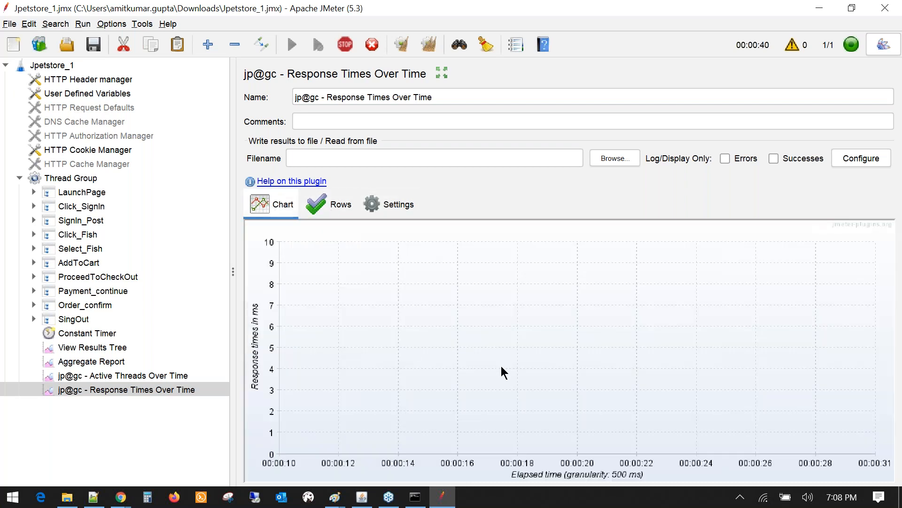
{"action": "left_click", "coordinate": [375, 204]}
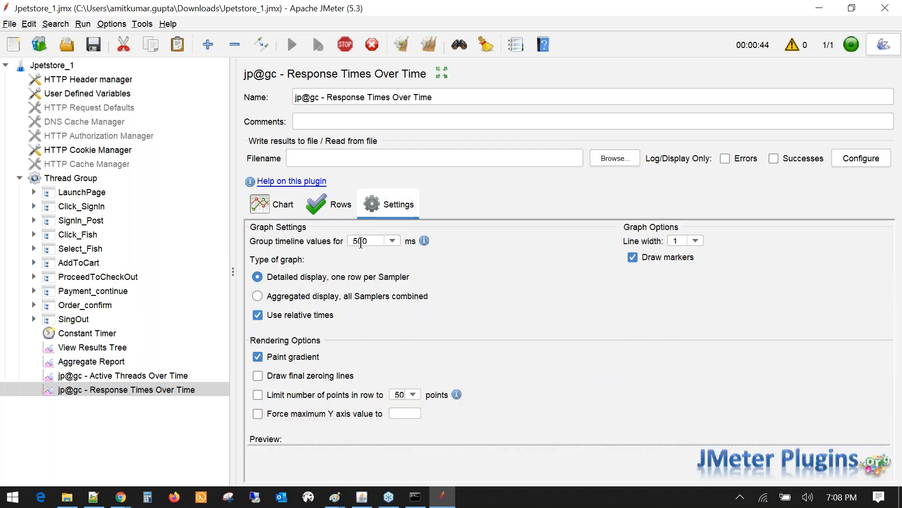
{"action": "left_click", "coordinate": [883, 44]}
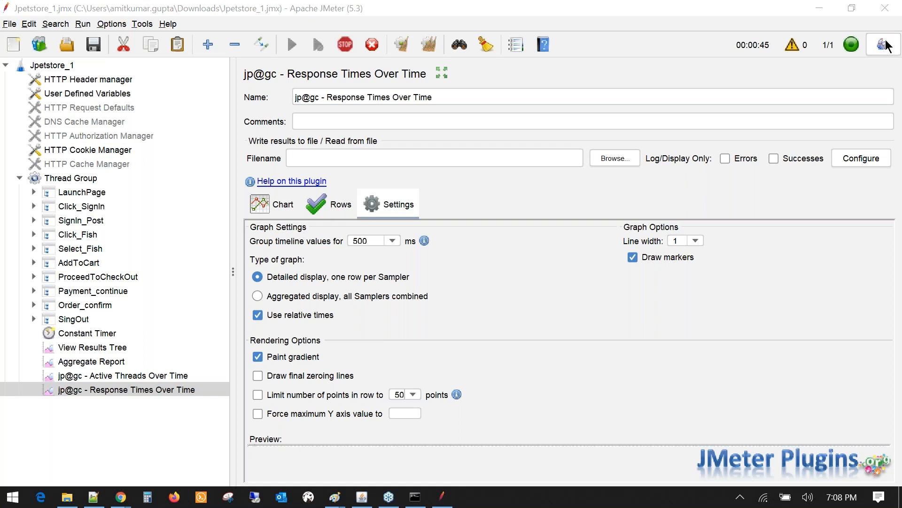
{"action": "left_click", "coordinate": [337, 209]}
{"action": "left_click", "coordinate": [252, 246]}
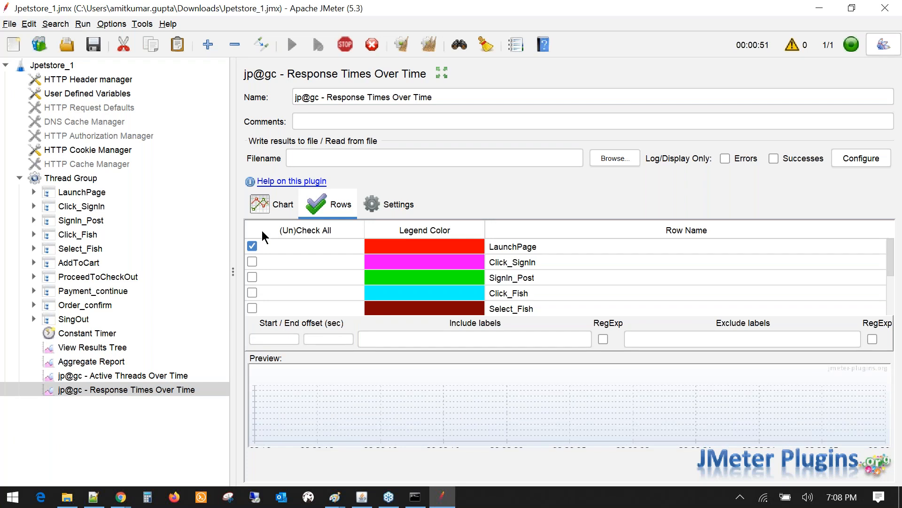
{"action": "left_click", "coordinate": [262, 230]}
- Uncheck every row in the Response Times Over Time graph except Click_SignIn
{"action": "left_click", "coordinate": [263, 207]}
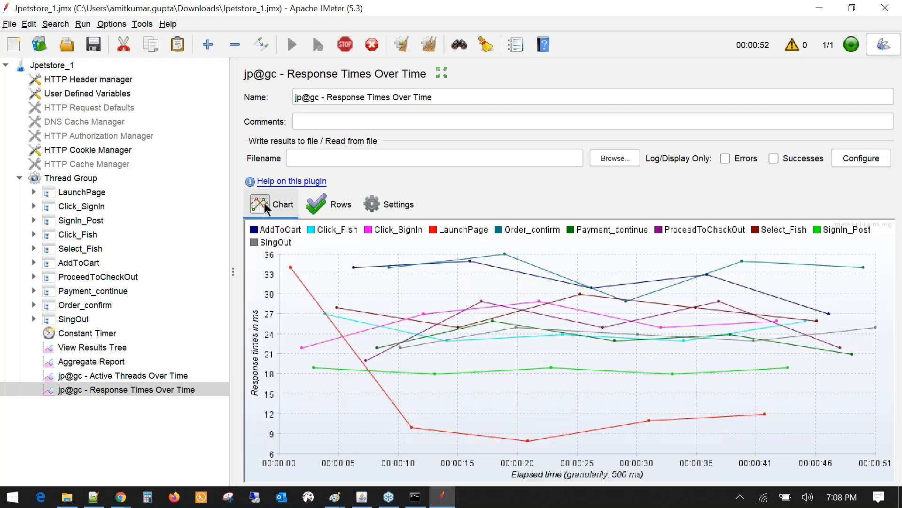
{"action": "left_click", "coordinate": [329, 206]}
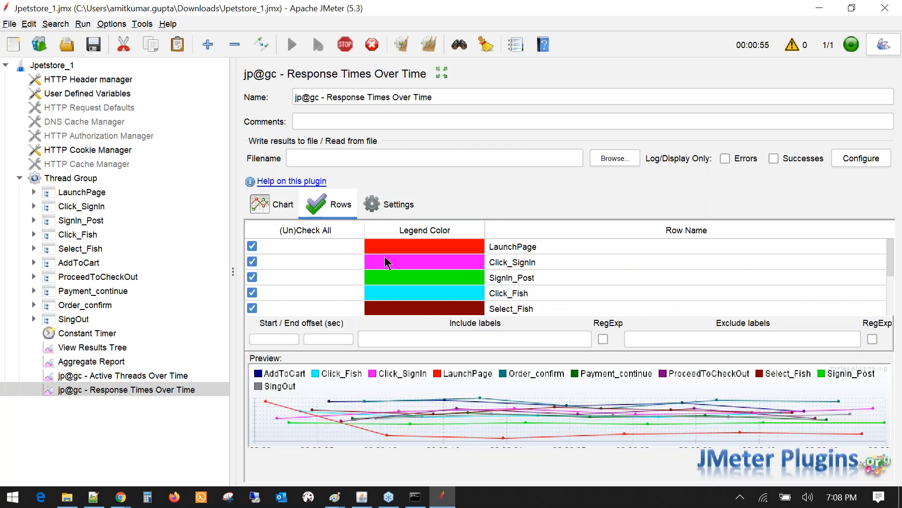
{"action": "left_click", "coordinate": [252, 261]}
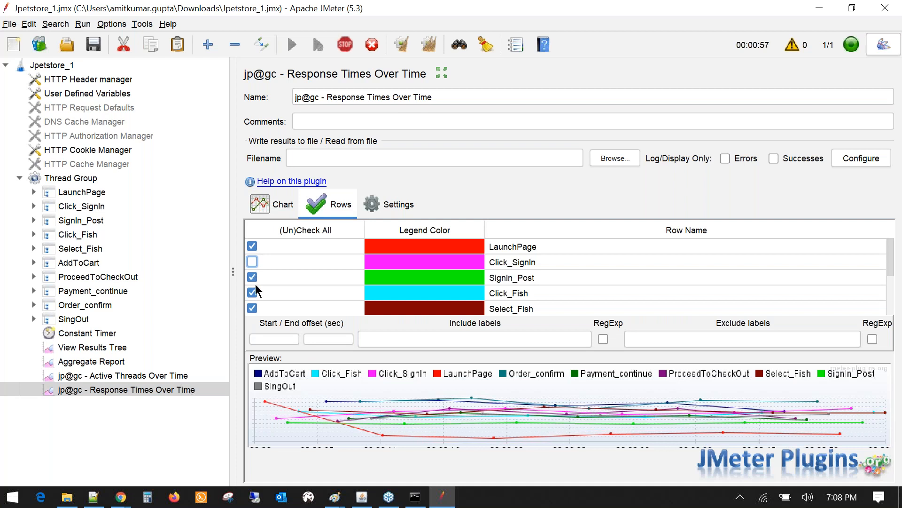
{"action": "left_click", "coordinate": [255, 284]}
{"action": "left_click", "coordinate": [253, 291]}
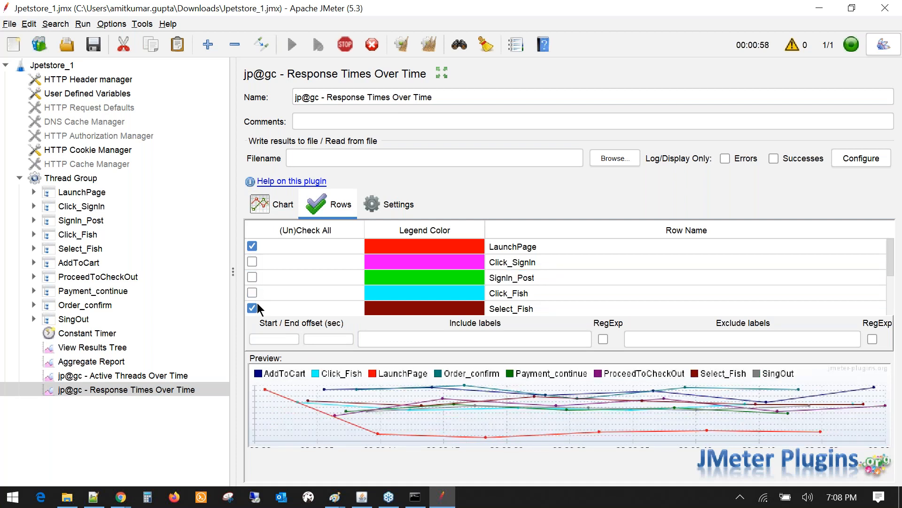
{"action": "scroll", "coordinate": [255, 306], "scroll_direction": "down", "scroll_amount": 2}
{"action": "left_click", "coordinate": [279, 231]}
{"action": "scroll", "coordinate": [276, 251], "scroll_direction": "up", "scroll_amount": 2}
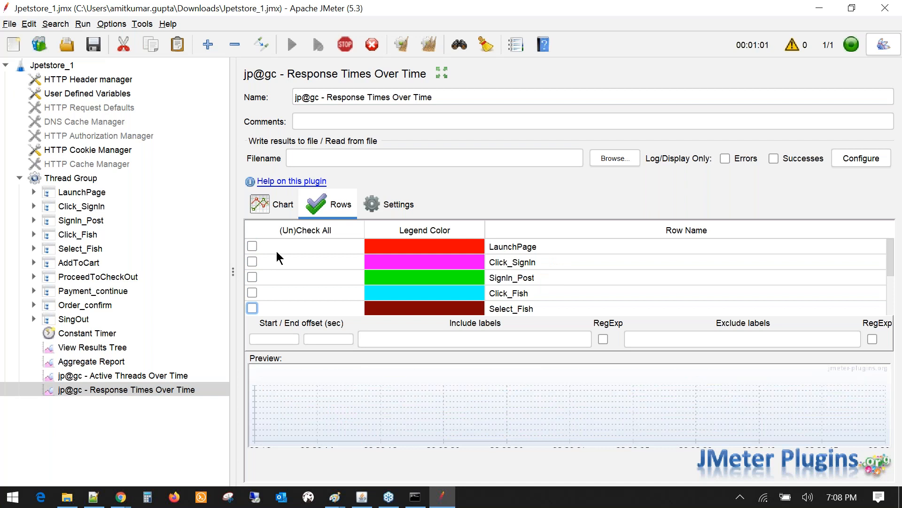
{"action": "left_click", "coordinate": [253, 247]}
{"action": "left_click", "coordinate": [252, 261]}
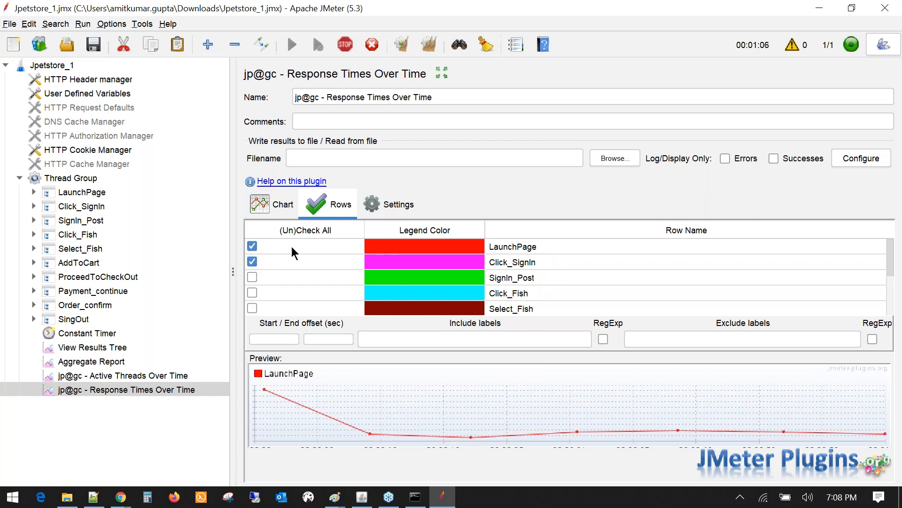
{"action": "left_click", "coordinate": [254, 246]}
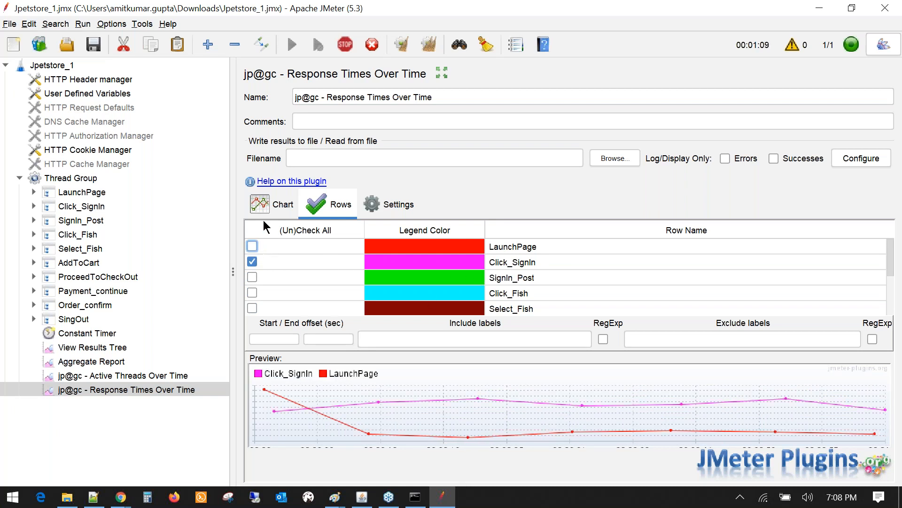
{"action": "scroll", "coordinate": [384, 272], "scroll_direction": "down", "scroll_amount": 3}
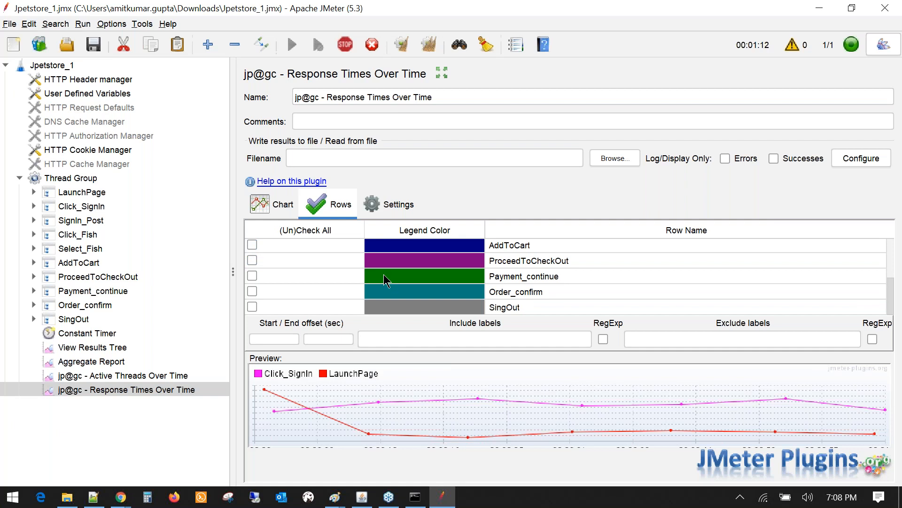
{"action": "scroll", "coordinate": [379, 268], "scroll_direction": "up", "scroll_amount": 3}
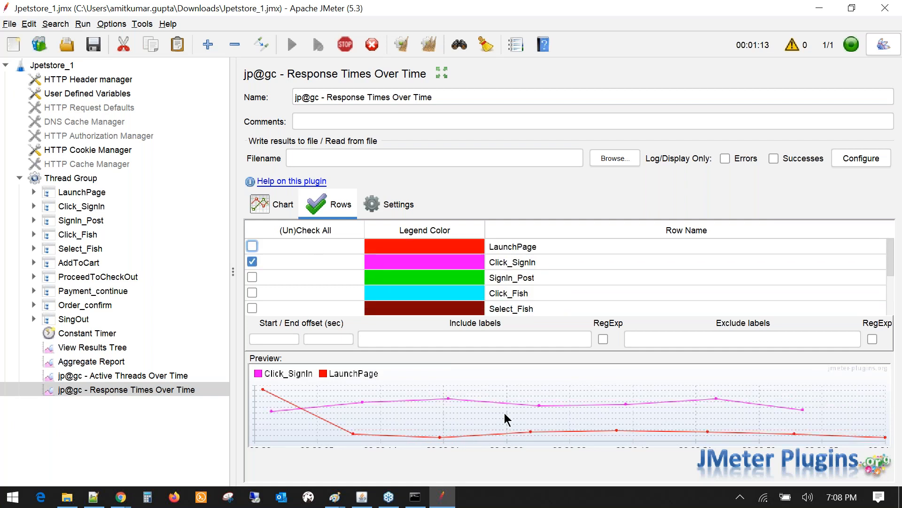
- View the Click_SignIn response-time chart, then display Active Threads Over Time
{"action": "left_click", "coordinate": [267, 202]}
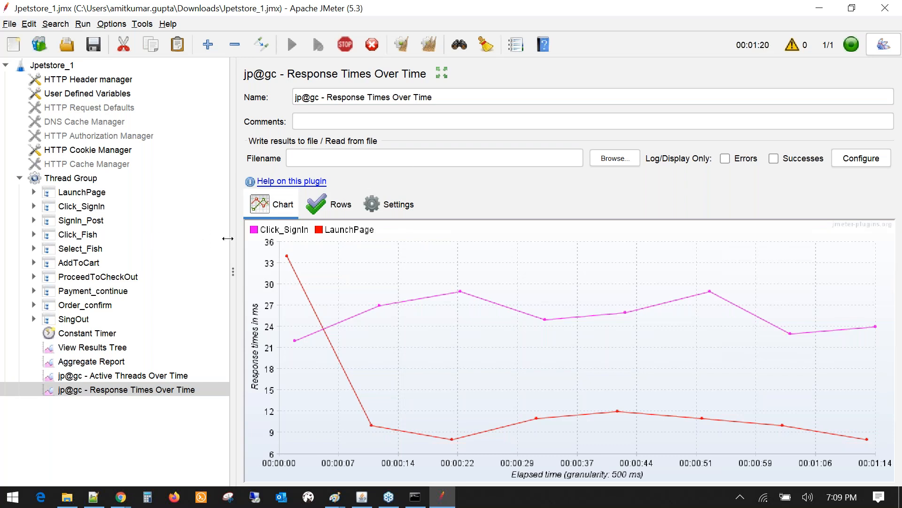
{"action": "left_click_drag", "start_coordinate": [228, 238], "coordinate": [205, 237]}
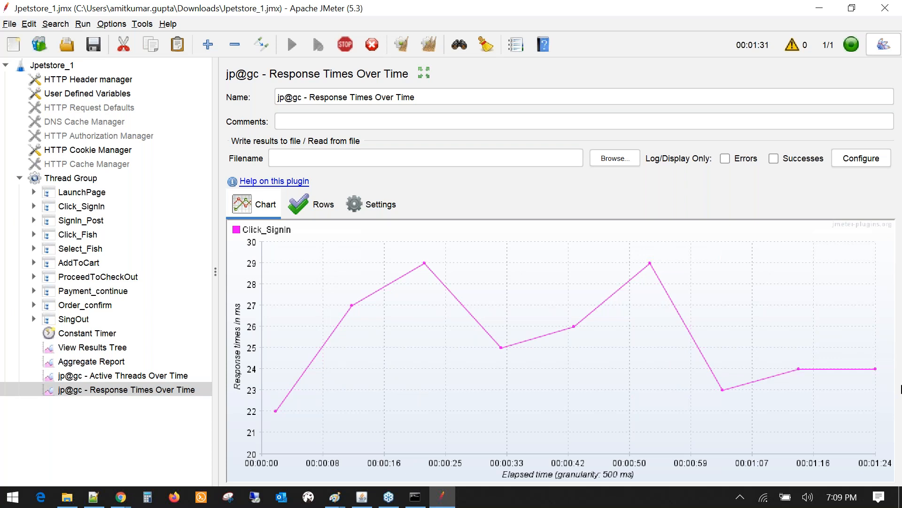
{"action": "left_click", "coordinate": [129, 376]}
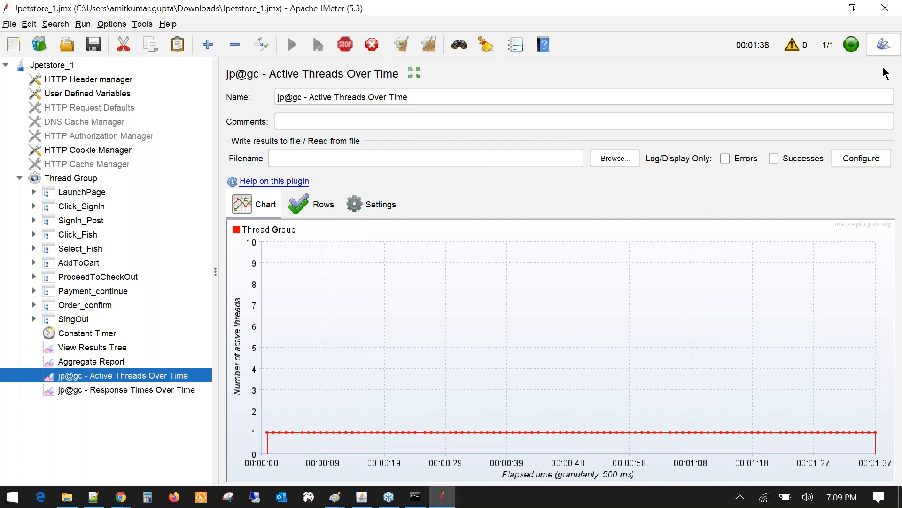
- Open the Aggregate Report and check its TOTAL row: about 108 samples, 0.00% errors
{"action": "left_click", "coordinate": [900, 81]}
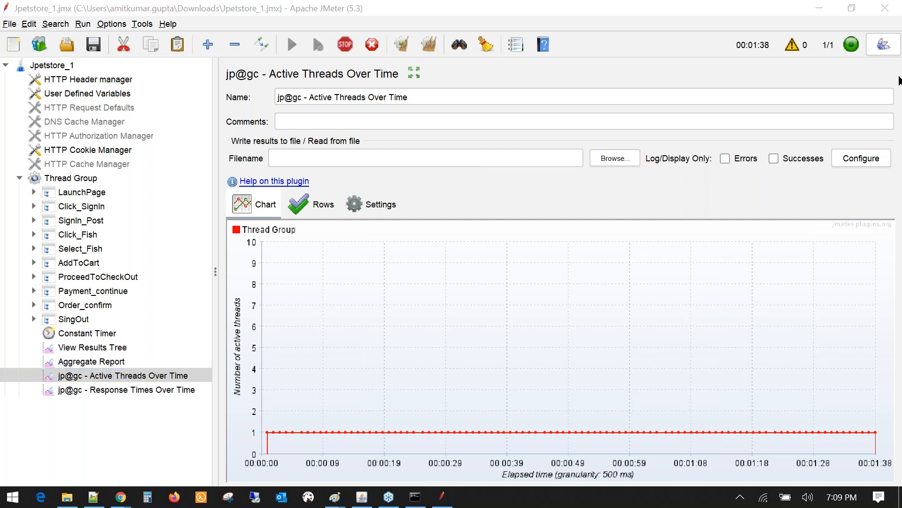
{"action": "left_click", "coordinate": [86, 362]}
{"action": "left_click", "coordinate": [773, 341]}
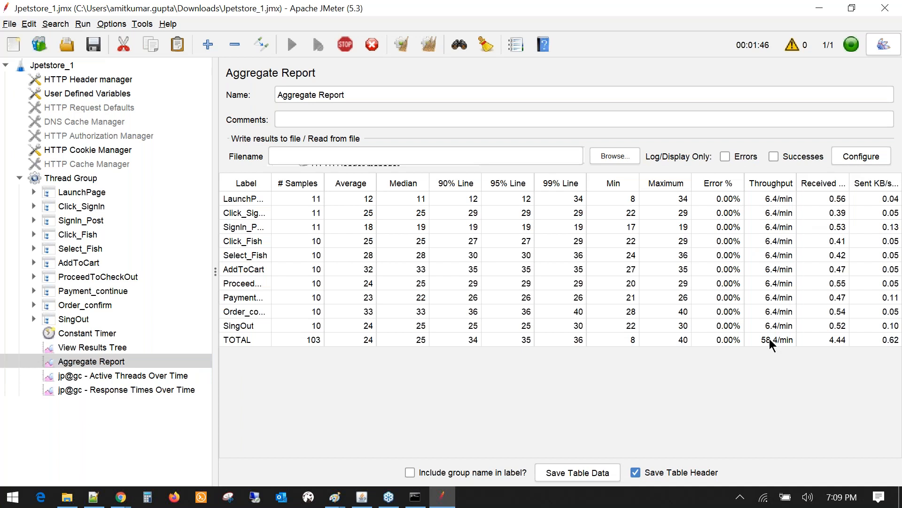
{"action": "left_click", "coordinate": [773, 328]}
{"action": "left_click", "coordinate": [512, 496]}
{"action": "right_click", "coordinate": [511, 496]}
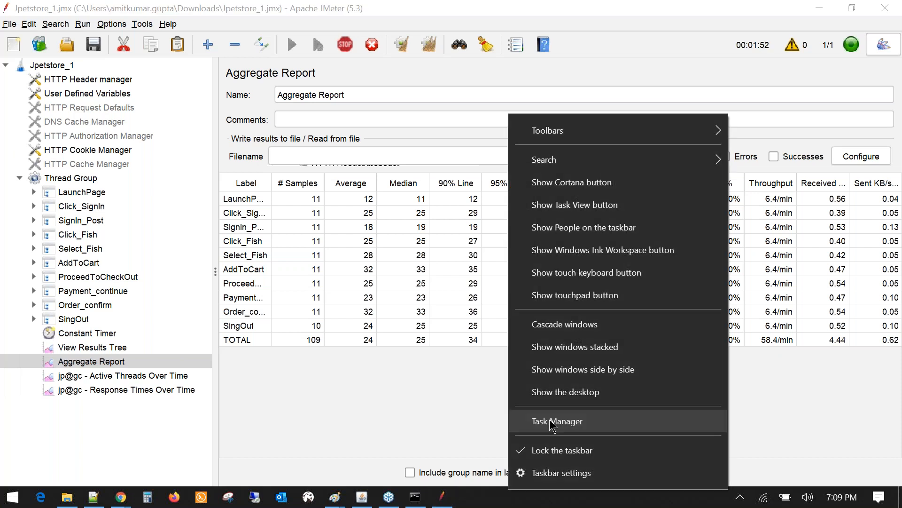
{"action": "left_click", "coordinate": [553, 423]}
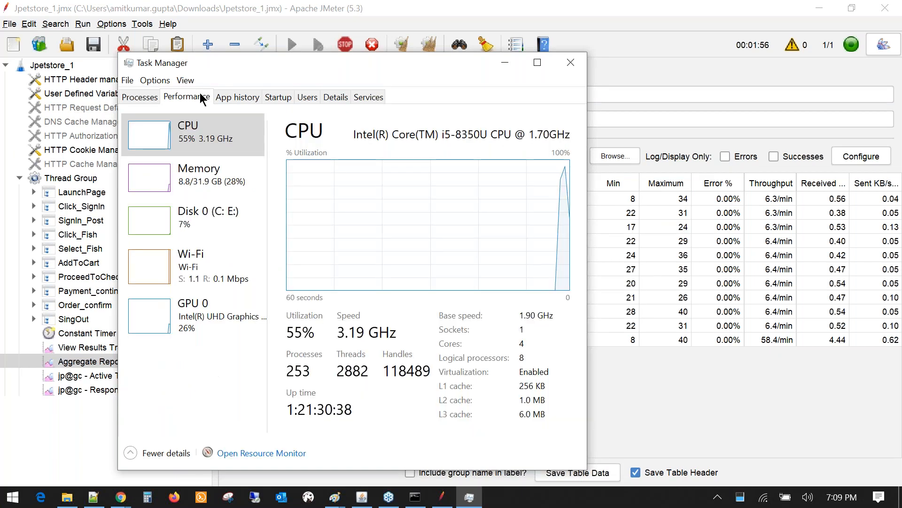
{"action": "left_click", "coordinate": [571, 63]}
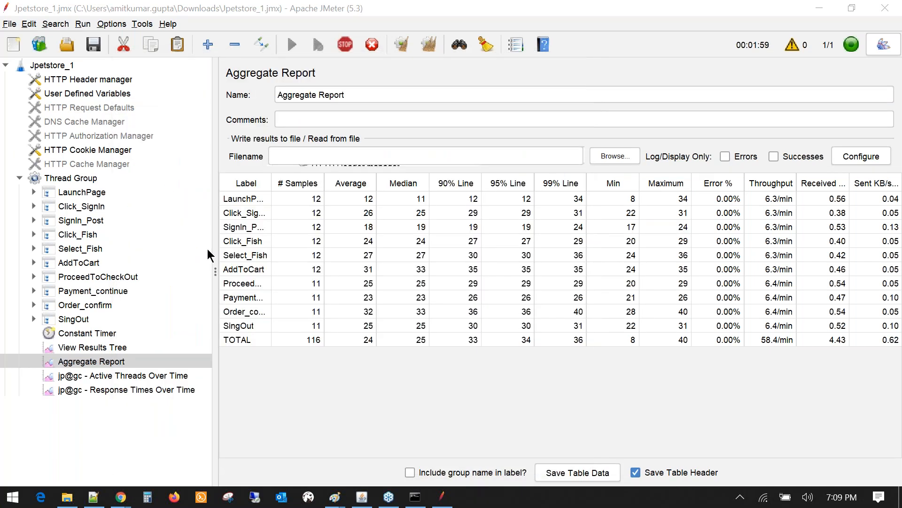
- Stop the running test and set the Constant Timer delay to 2000 ms
{"action": "left_click", "coordinate": [77, 173]}
{"action": "left_click", "coordinate": [349, 45]}
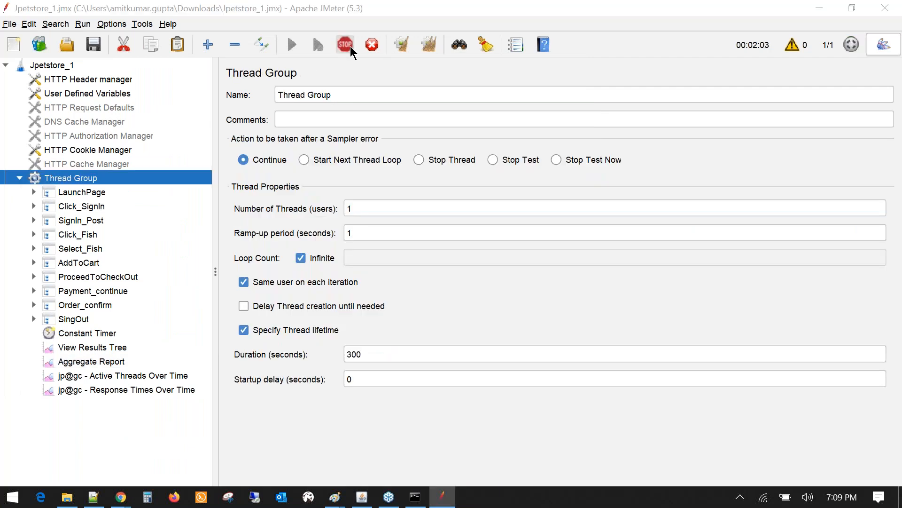
{"action": "left_click", "coordinate": [87, 332]}
{"action": "double_click", "coordinate": [358, 142]}
{"action": "type", "text": "2000"}
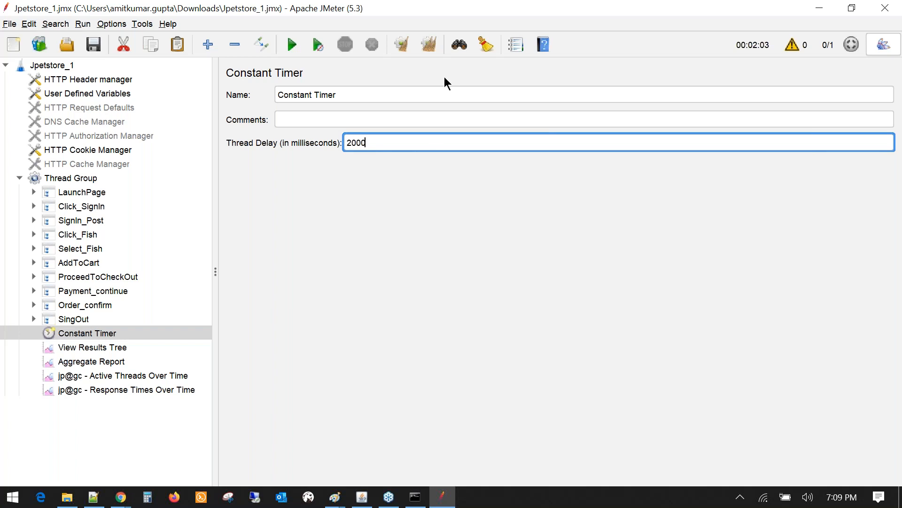
{"action": "left_click", "coordinate": [427, 43]}
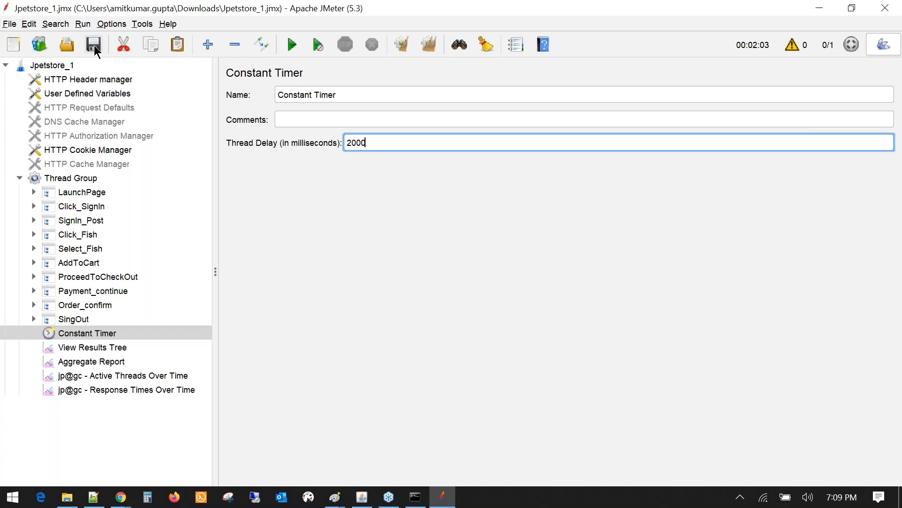
{"action": "left_click", "coordinate": [104, 349]}
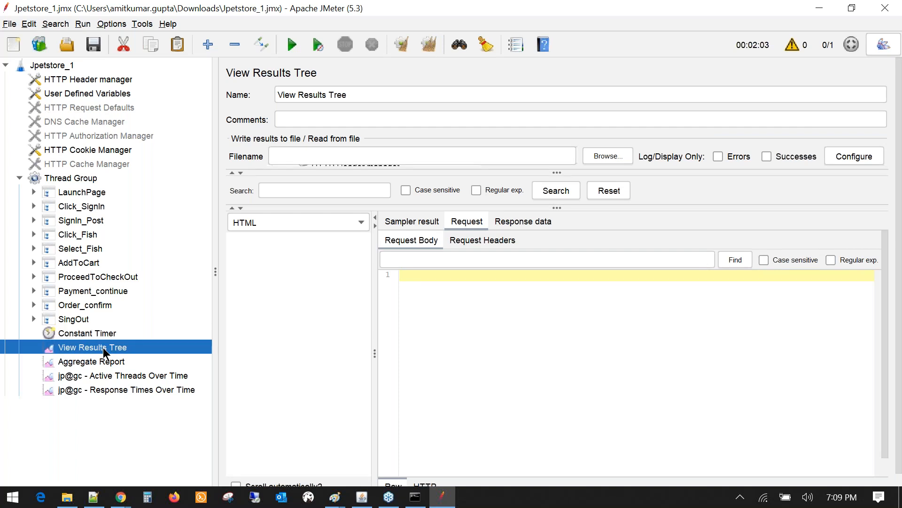
{"action": "left_click", "coordinate": [109, 361]}
{"action": "left_click", "coordinate": [115, 389]}
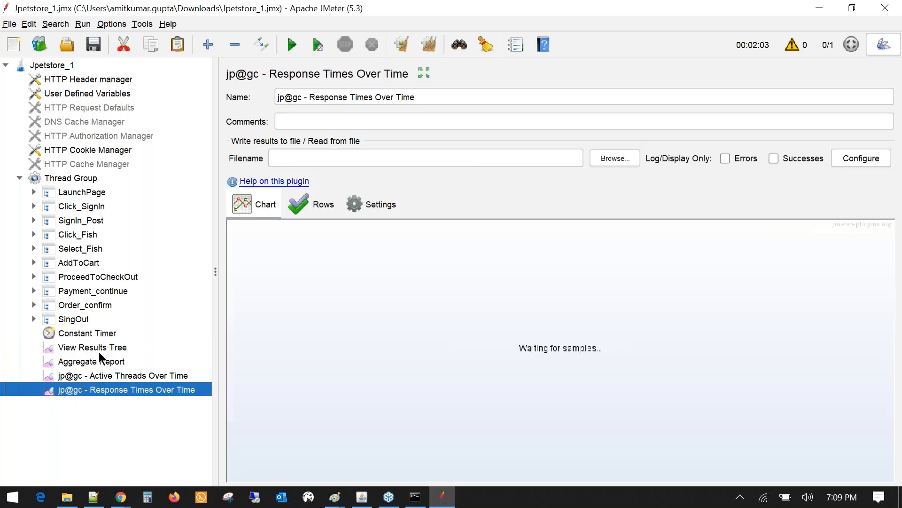
{"action": "left_click", "coordinate": [94, 333]}
- Set the Thread Group to 10 threads with a 30-second ramp-up period
{"action": "left_click", "coordinate": [72, 176]}
{"action": "left_click", "coordinate": [370, 209]}
{"action": "type", "text": "0"}
{"action": "key", "text": "BackSpace"}
{"action": "key", "text": "BackSpace"}
{"action": "type", "text": "10"}
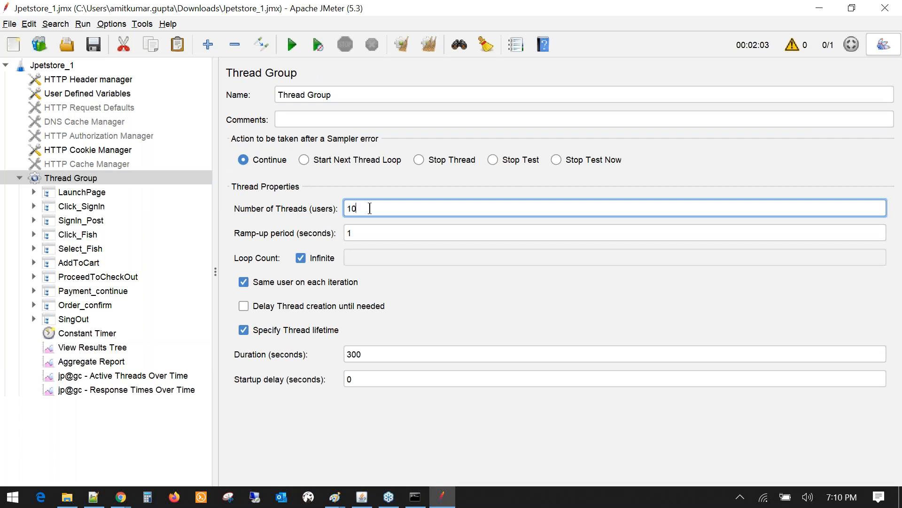
{"action": "double_click", "coordinate": [353, 233]}
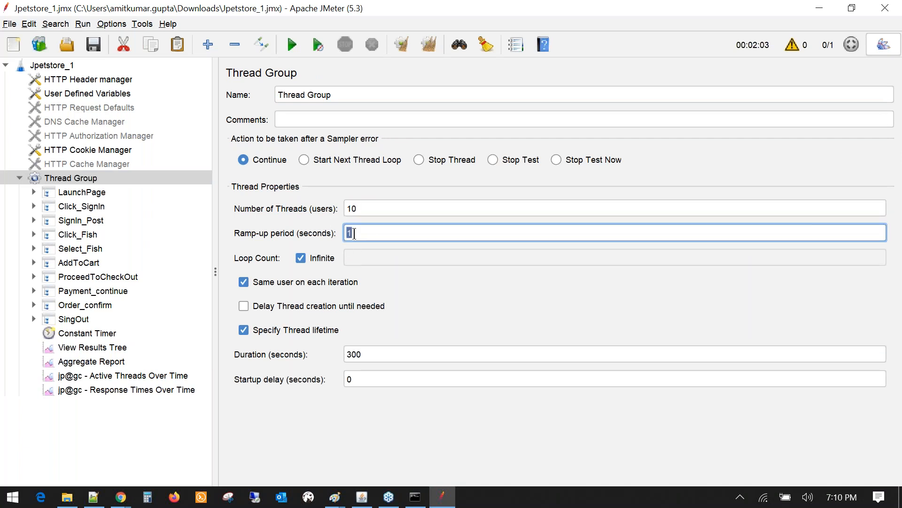
{"action": "type", "text": "30"}
{"action": "left_click", "coordinate": [365, 207]}
{"action": "double_click", "coordinate": [364, 207]}
{"action": "double_click", "coordinate": [364, 233]}
- Recheck the 10 threads and 30 s ramp-up, then select the Aggregate Report Filename field
{"action": "left_click", "coordinate": [123, 391]}
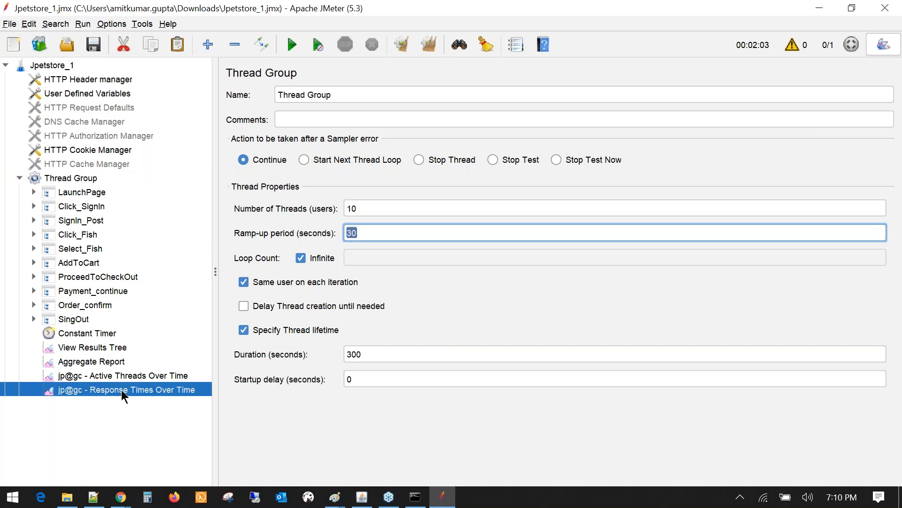
{"action": "key", "text": "Up"}
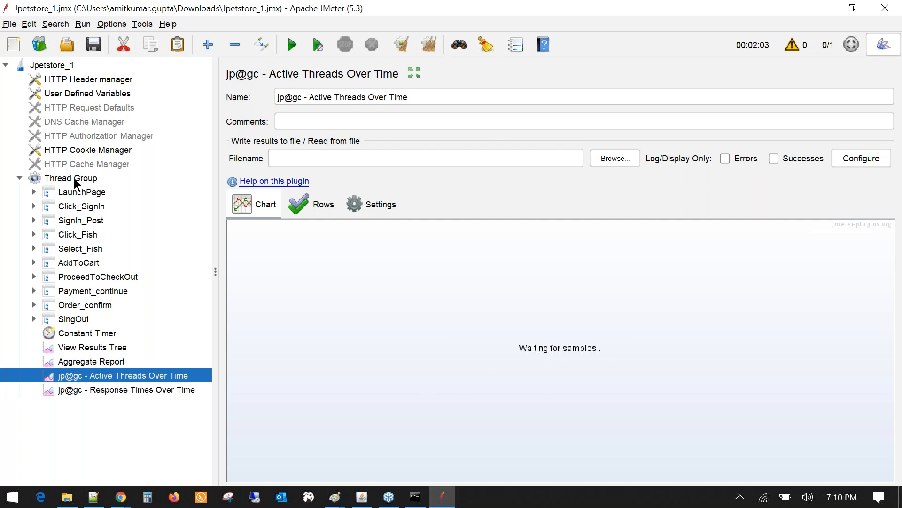
{"action": "left_click", "coordinate": [76, 181]}
{"action": "left_click", "coordinate": [365, 209]}
{"action": "double_click", "coordinate": [360, 232]}
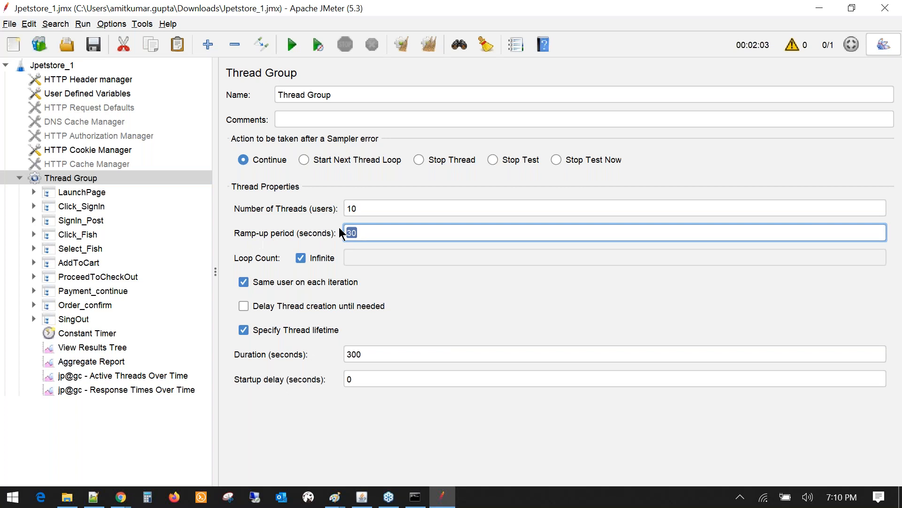
{"action": "double_click", "coordinate": [359, 230]}
{"action": "left_click", "coordinate": [101, 363]}
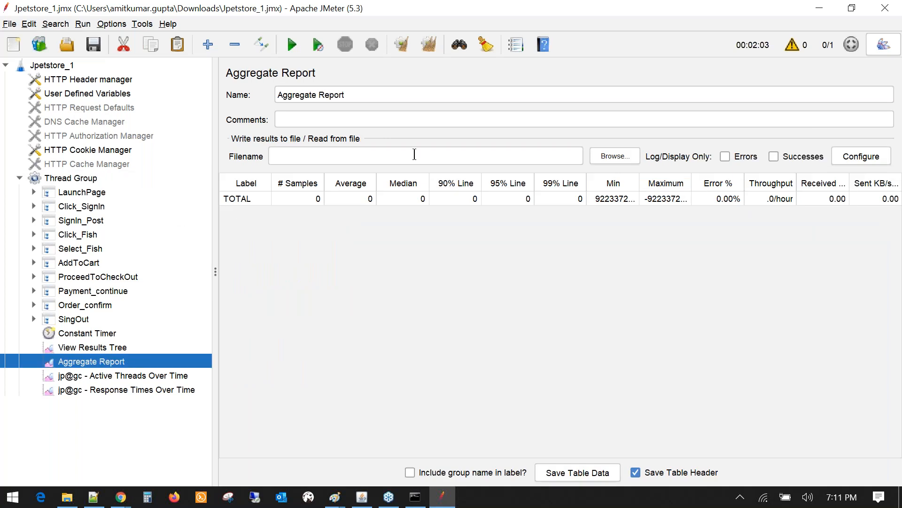
{"action": "left_click", "coordinate": [393, 163]}
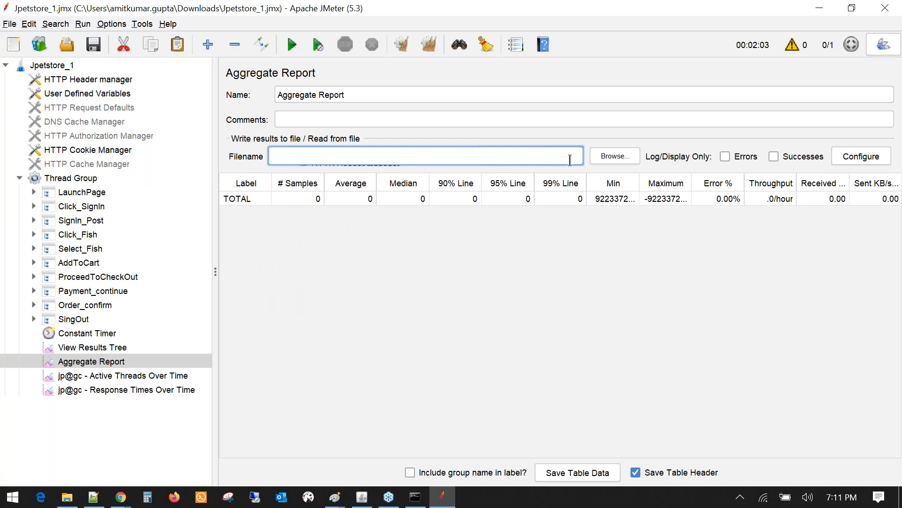
- Navigate File Explorer to E:\Others\W2A\Sep2020 and select its full address-bar path
{"action": "left_click", "coordinate": [71, 501]}
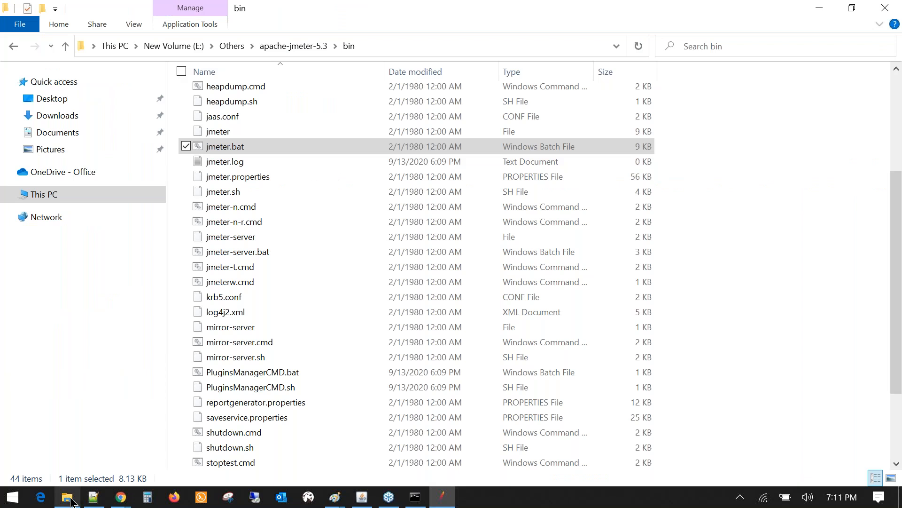
{"action": "left_click", "coordinate": [312, 44]}
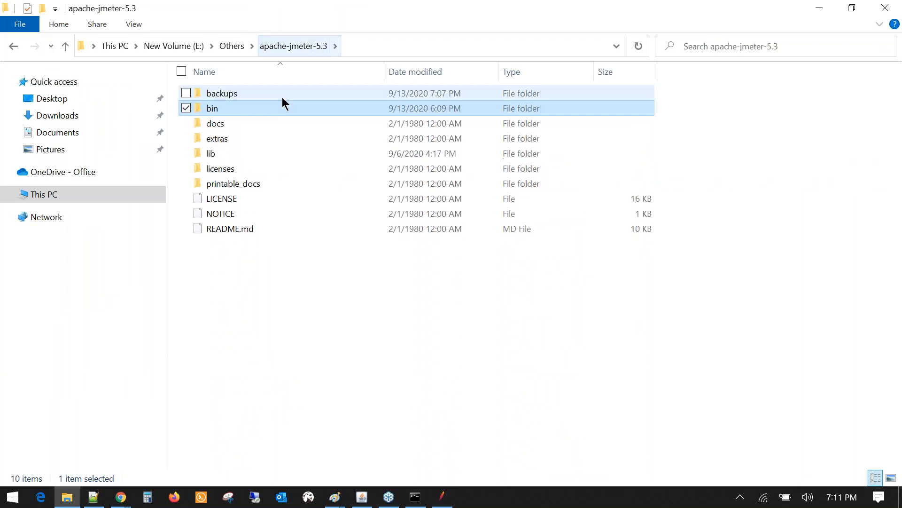
{"action": "left_click", "coordinate": [232, 44]}
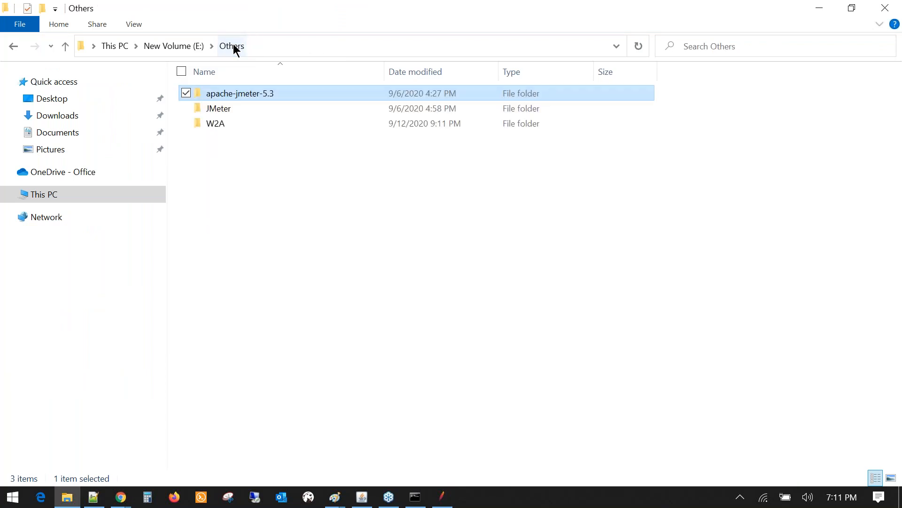
{"action": "double_click", "coordinate": [221, 124]}
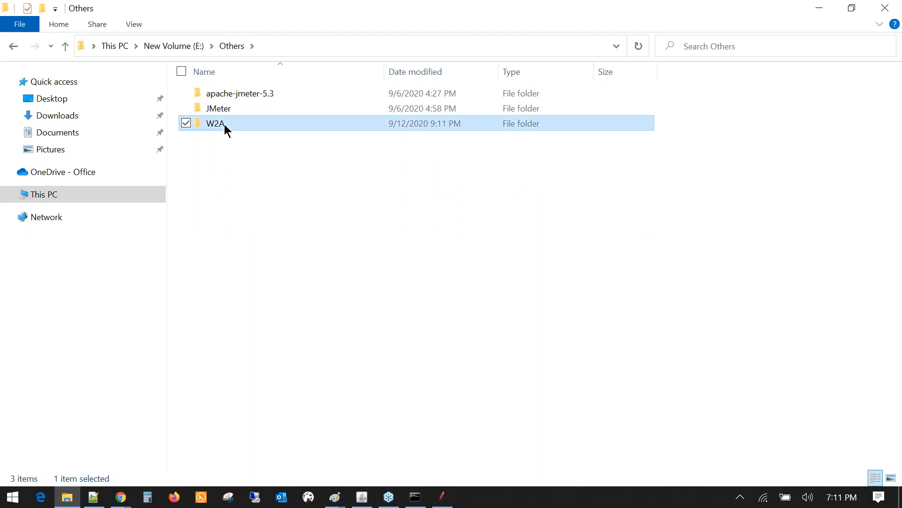
{"action": "right_click", "coordinate": [242, 156]}
{"action": "double_click", "coordinate": [229, 93]}
{"action": "right_click", "coordinate": [220, 161]}
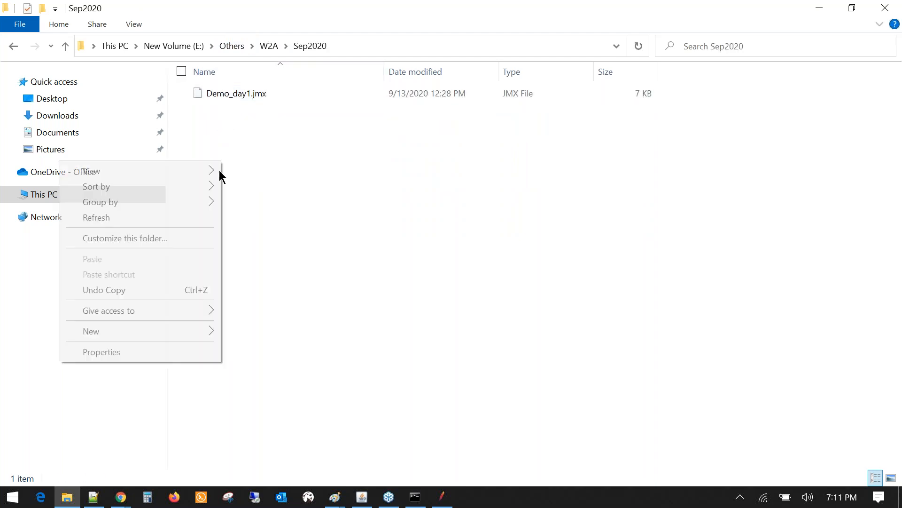
{"action": "mouse_move", "coordinate": [109, 330]}
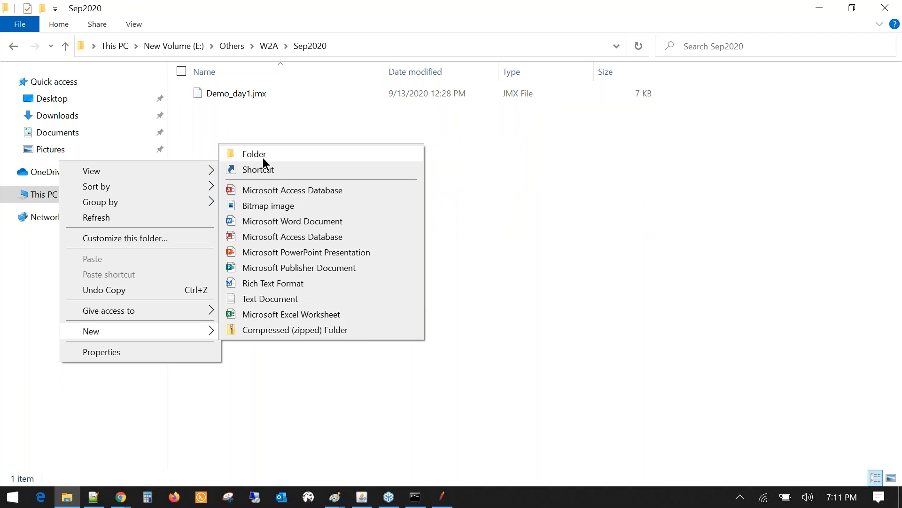
{"action": "left_click", "coordinate": [292, 107]}
{"action": "left_click", "coordinate": [357, 50]}
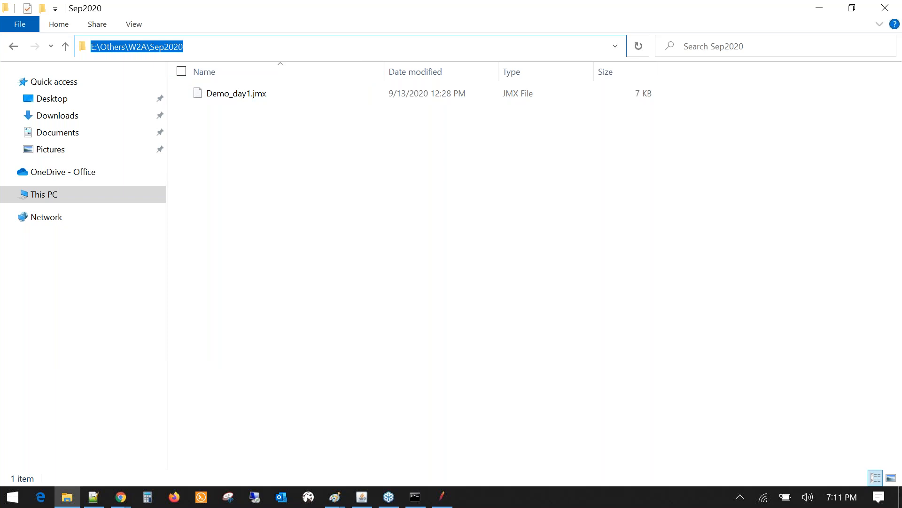
- Append \local_JpetStore.jtl to the pasted path in the Aggregate Report Filename field
{"action": "key", "text": "alt+Tab"}
{"action": "type", "text": "\\Loc"}
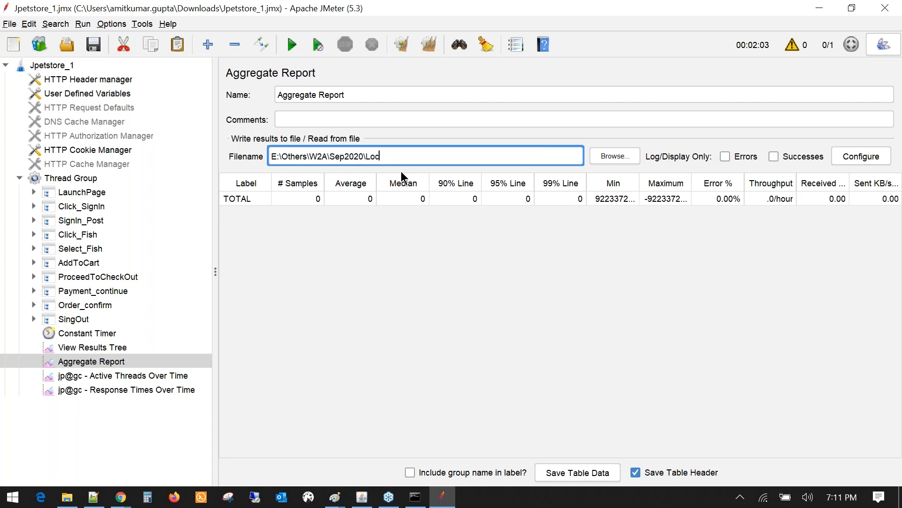
{"action": "key", "text": "BackSpace"}
{"action": "key", "text": "BackSpace"}
{"action": "key", "text": "BackSpace"}
{"action": "type", "text": "local_JpetStore_"}
{"action": "key", "text": "BackSpace"}
{"action": "type", "text": ".jtl"}
- Review the full .jtl results path, then remove the line 88 bookmark in Notepad++
{"action": "left_click", "coordinate": [94, 351]}
{"action": "left_click", "coordinate": [101, 364]}
{"action": "triple_click", "coordinate": [445, 157]}
{"action": "left_click", "coordinate": [456, 159]}
{"action": "left_click_drag", "start_coordinate": [456, 160], "coordinate": [267, 153]}
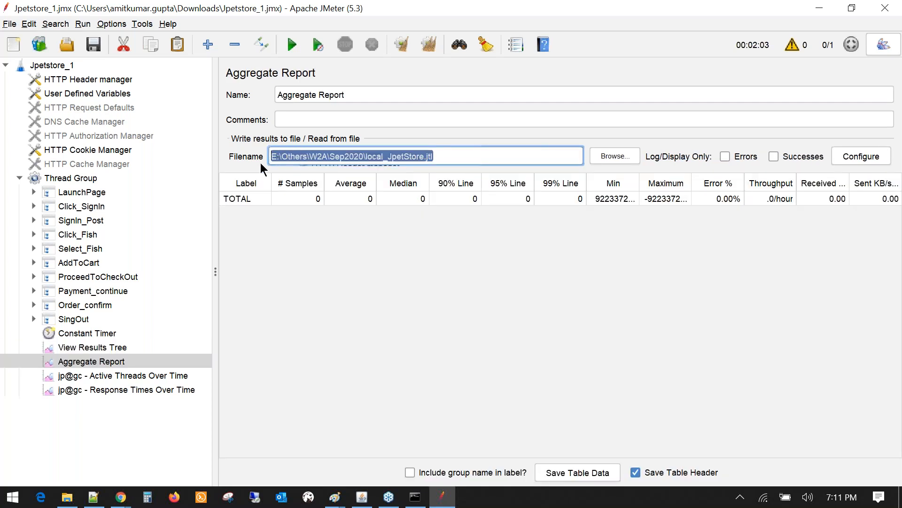
{"action": "left_click", "coordinate": [93, 497]}
{"action": "left_click", "coordinate": [27, 257]}
- Bookmark line 82 'Performance Vs Functional Testing' and highlight the testing-type and report lines
{"action": "scroll", "coordinate": [28, 259], "scroll_direction": "up", "scroll_amount": 1}
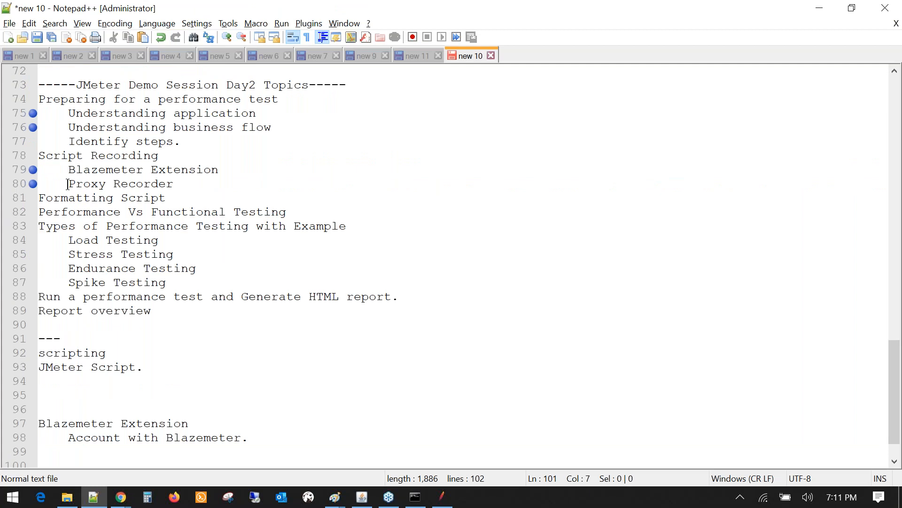
{"action": "left_click", "coordinate": [32, 213]}
{"action": "left_click_drag", "start_coordinate": [172, 283], "coordinate": [38, 239]}
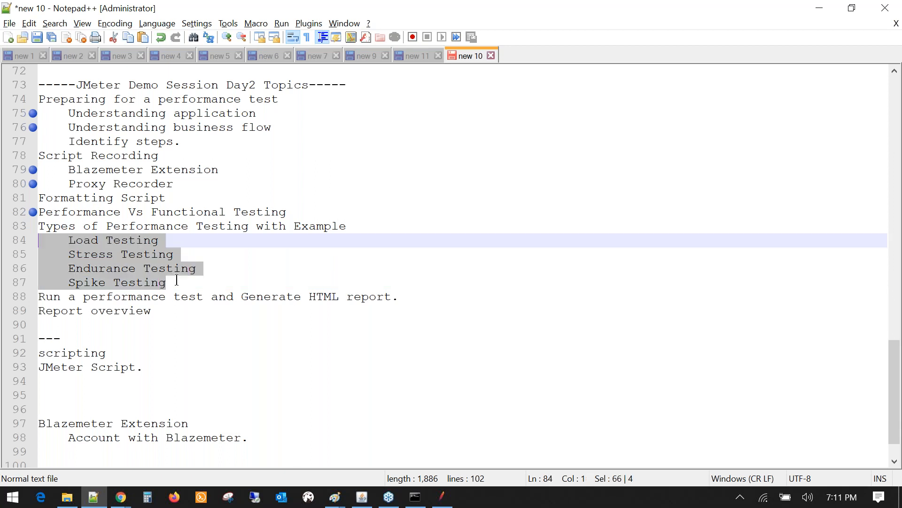
{"action": "left_click_drag", "start_coordinate": [177, 281], "coordinate": [39, 227]}
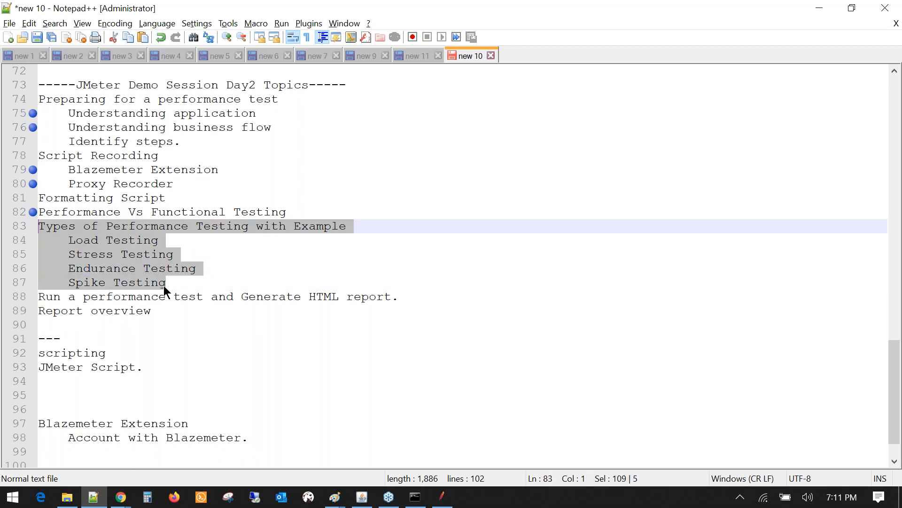
{"action": "left_click", "coordinate": [163, 309]}
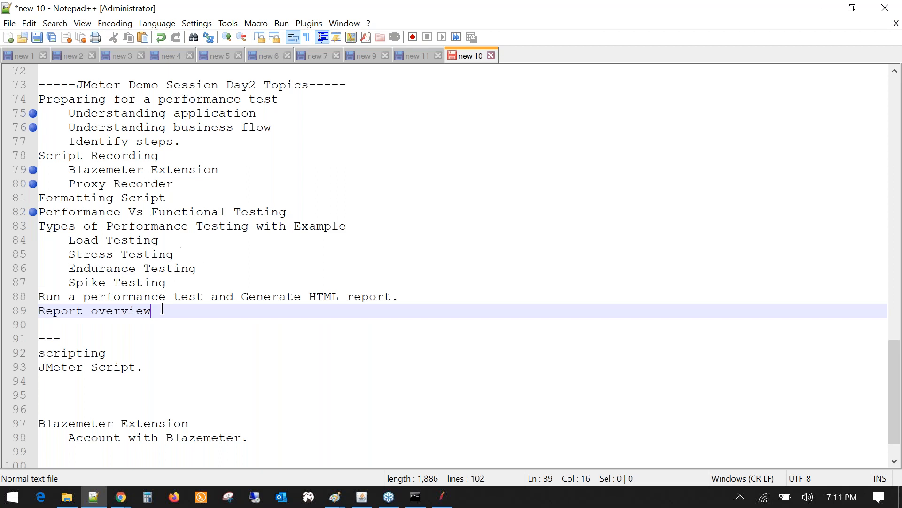
{"action": "left_click_drag", "start_coordinate": [162, 309], "coordinate": [38, 297]}
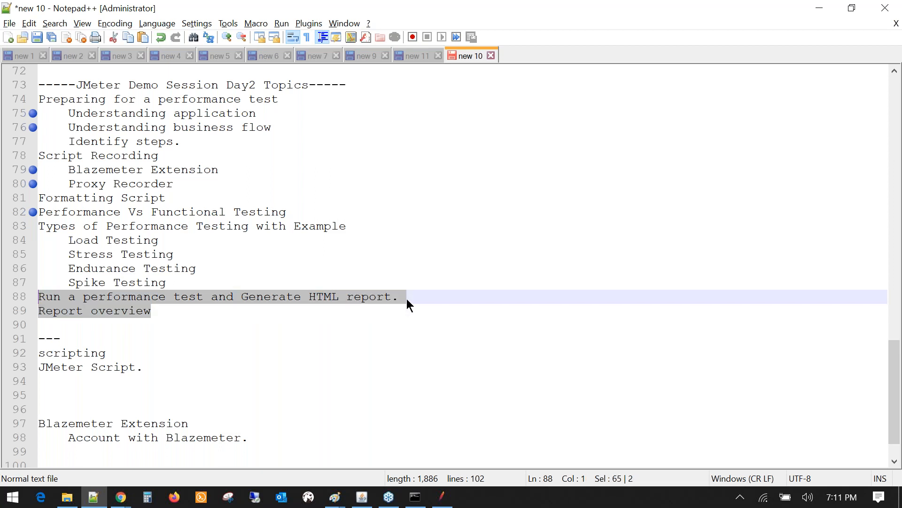
{"action": "left_click_drag", "start_coordinate": [407, 298], "coordinate": [79, 308]}
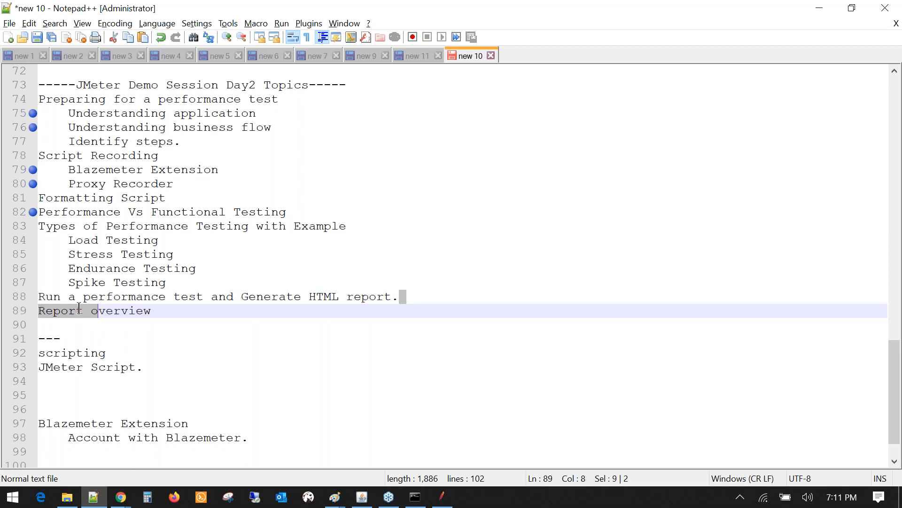
{"action": "double_click", "coordinate": [271, 297]}
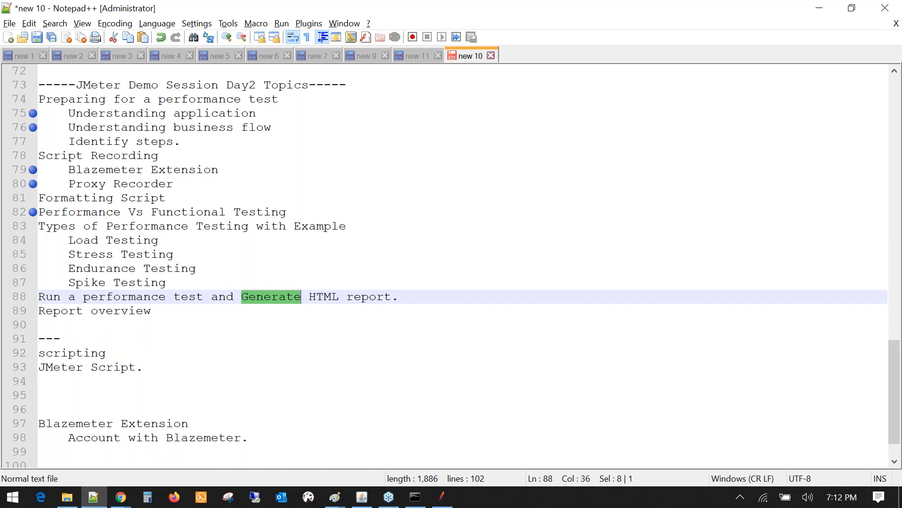
{"action": "key", "text": "alt+Tab"}
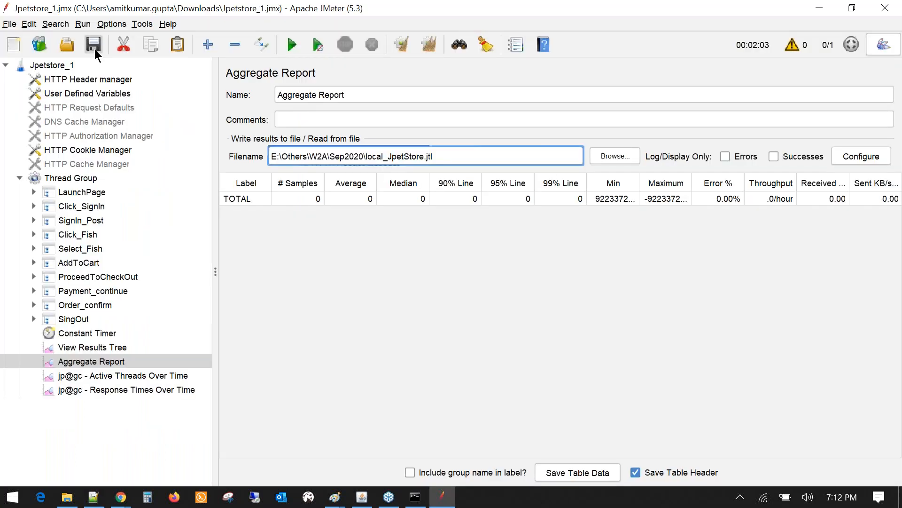
- Switch the View Results Tree response viewer to Text
{"action": "left_click", "coordinate": [94, 348]}
{"action": "left_click", "coordinate": [159, 374]}
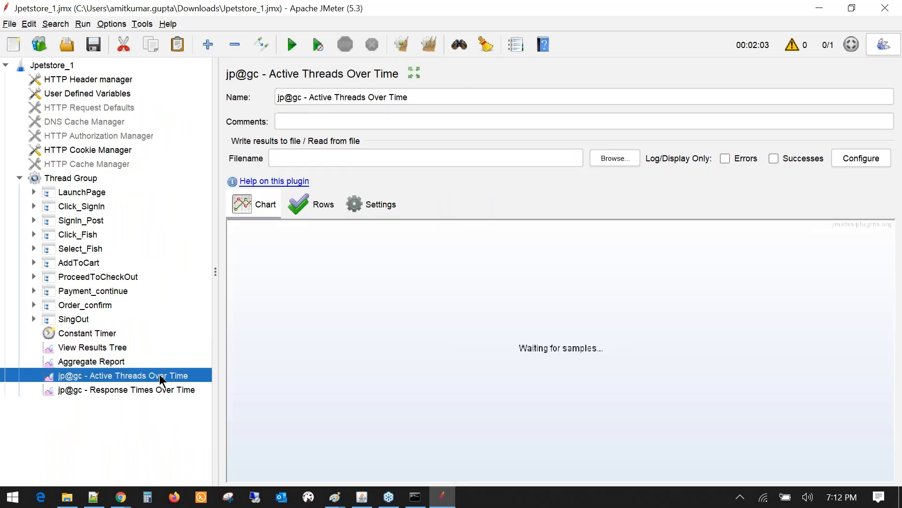
{"action": "key", "text": "Down"}
{"action": "left_click", "coordinate": [106, 348]}
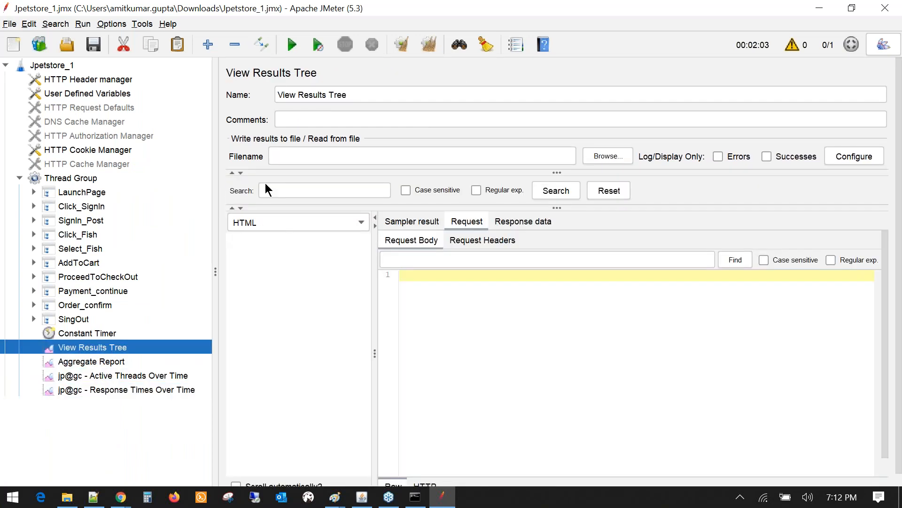
{"action": "left_click", "coordinate": [244, 223]}
{"action": "scroll", "coordinate": [264, 263], "scroll_direction": "up", "scroll_amount": 2}
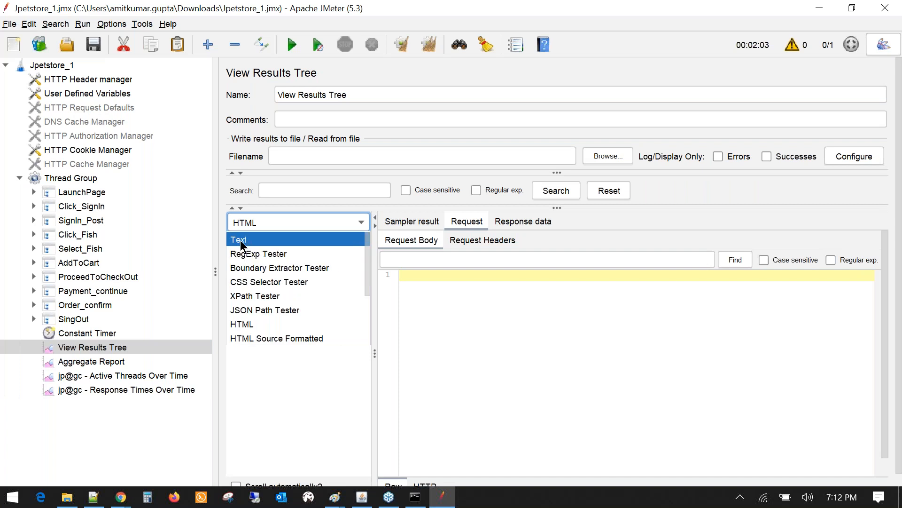
{"action": "left_click", "coordinate": [249, 236]}
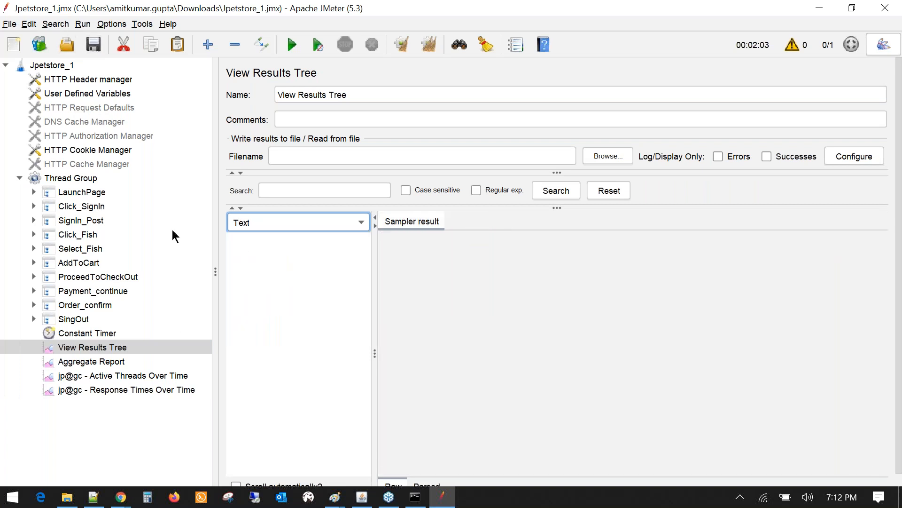
{"action": "left_click", "coordinate": [125, 348]}
{"action": "left_click_drag", "start_coordinate": [214, 339], "coordinate": [184, 335]}
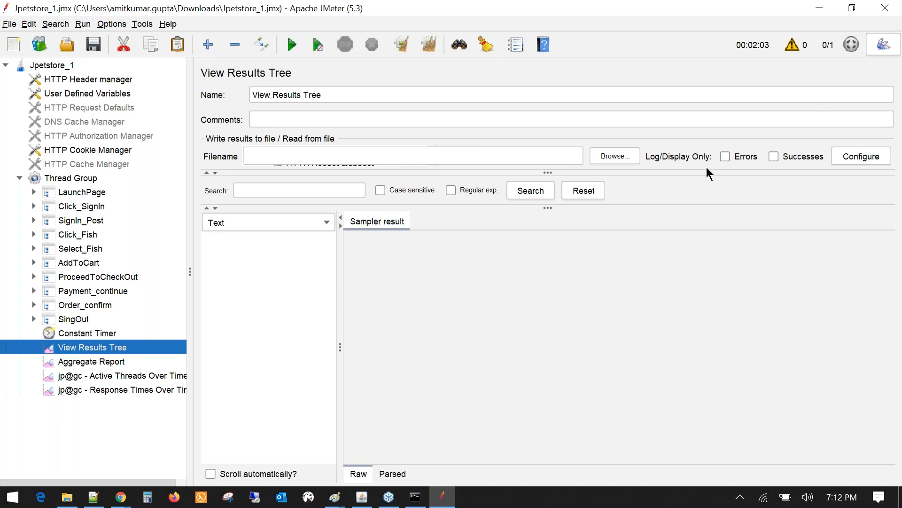
- Disable the View Results Tree listener and review the Aggregate Report and jp@gc charts
{"action": "right_click", "coordinate": [106, 354]}
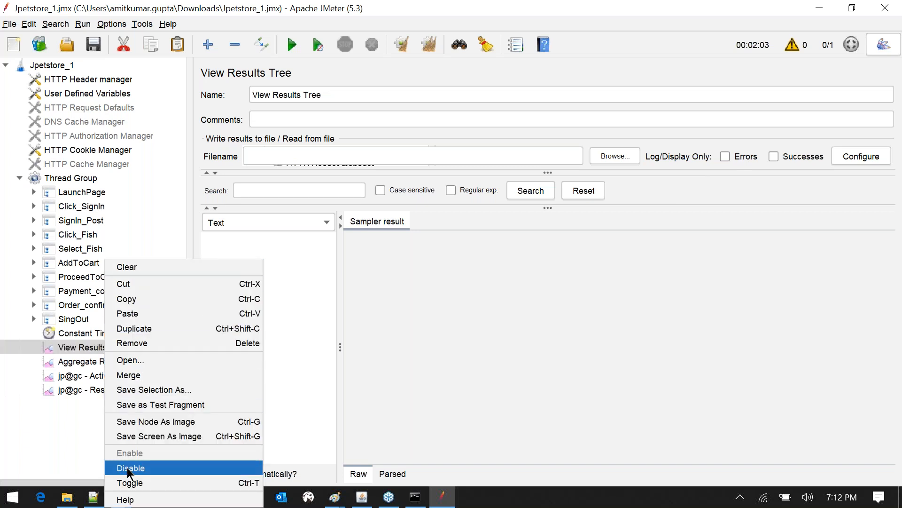
{"action": "left_click", "coordinate": [126, 467]}
{"action": "left_click", "coordinate": [114, 362]}
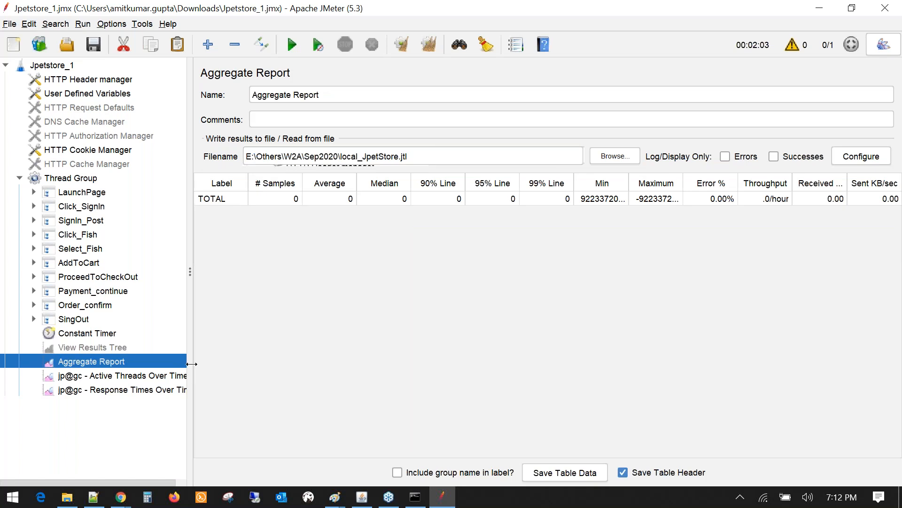
{"action": "left_click_drag", "start_coordinate": [191, 363], "coordinate": [251, 371]}
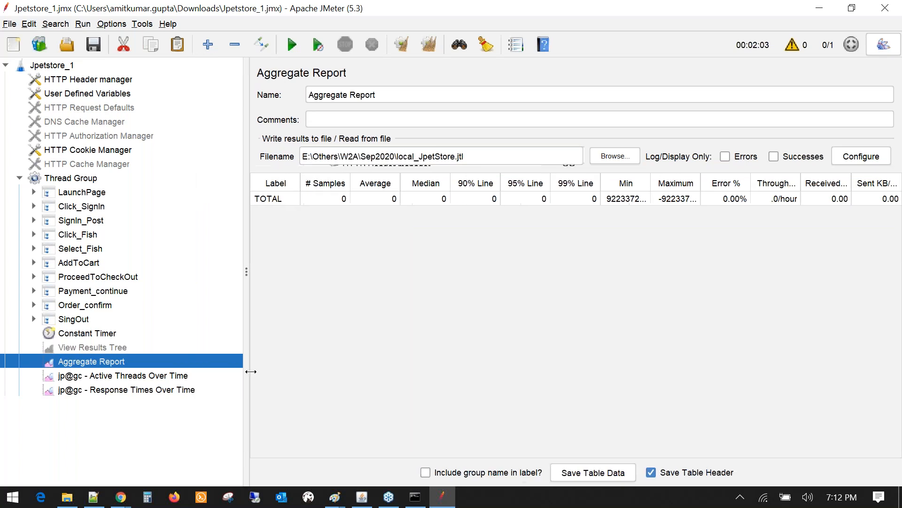
{"action": "left_click", "coordinate": [124, 380]}
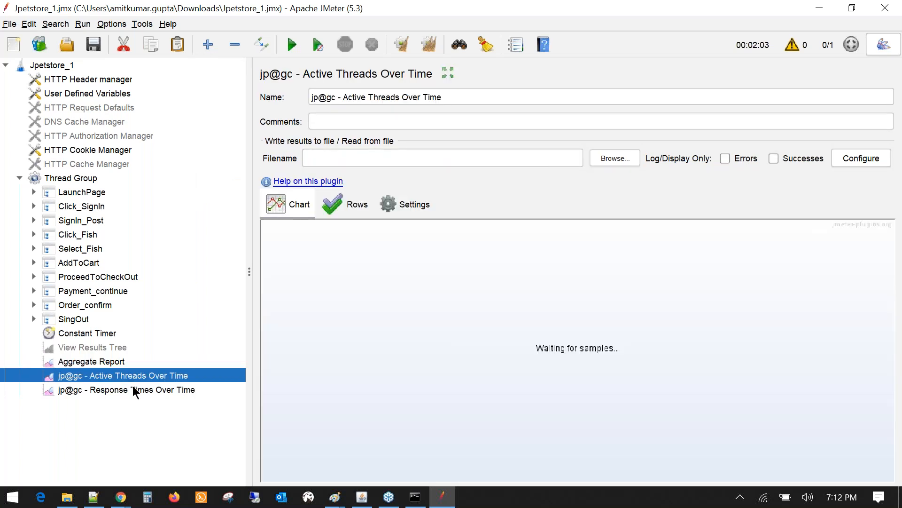
{"action": "left_click", "coordinate": [133, 391]}
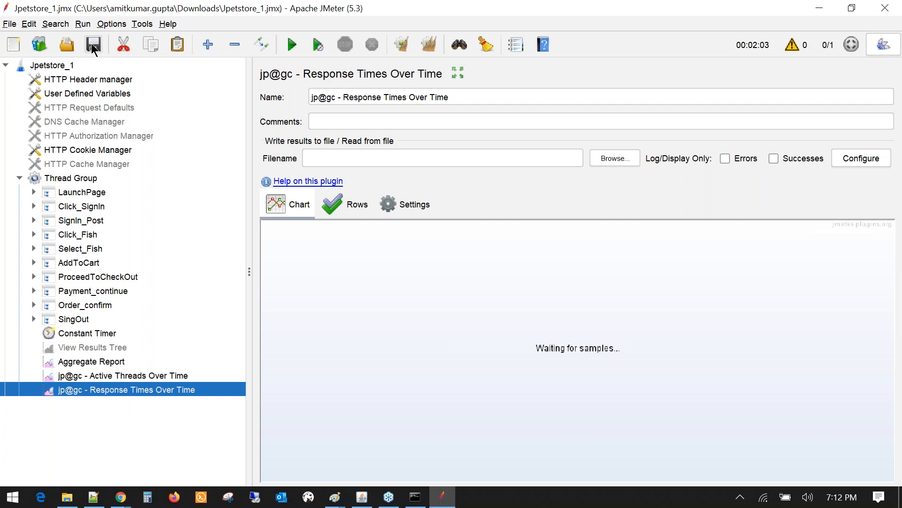
- Start the 10-user test run and watch the Active Threads chart ramp up
{"action": "left_click", "coordinate": [293, 46]}
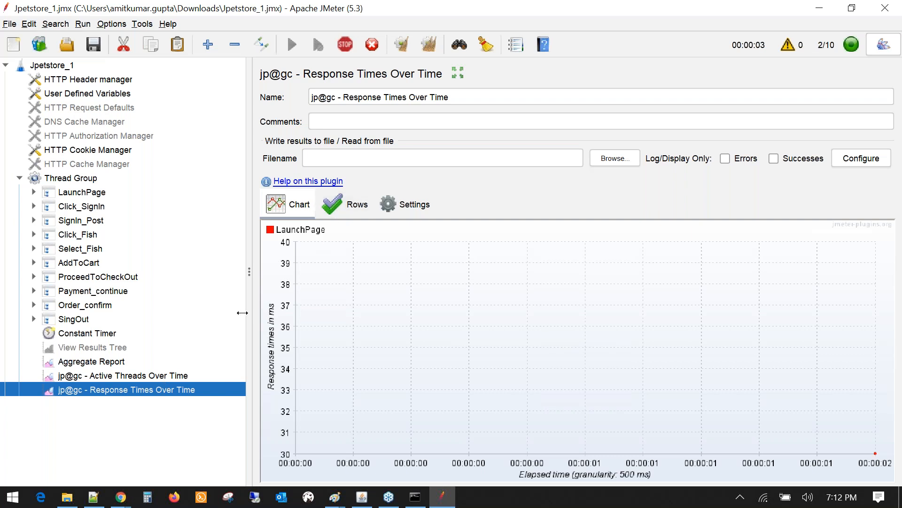
{"action": "left_click_drag", "start_coordinate": [242, 312], "coordinate": [209, 306]}
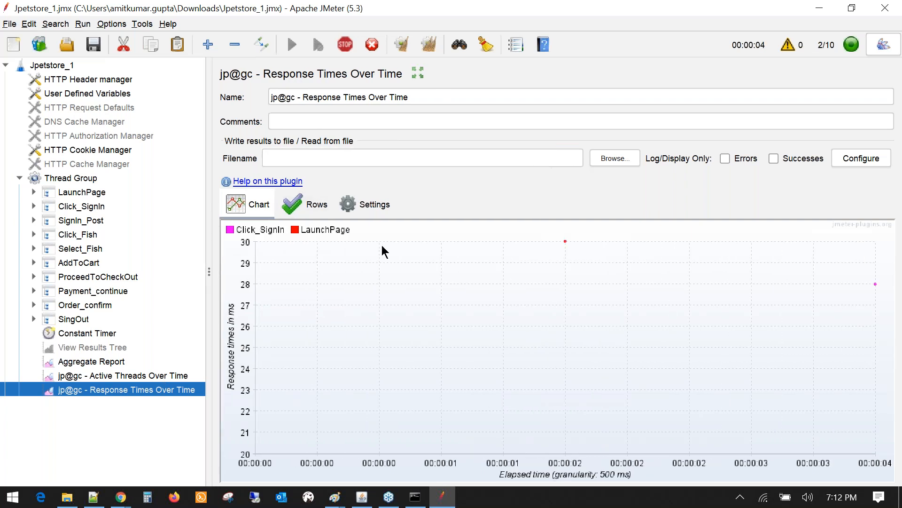
{"action": "left_click", "coordinate": [369, 204]}
{"action": "left_click", "coordinate": [311, 204]}
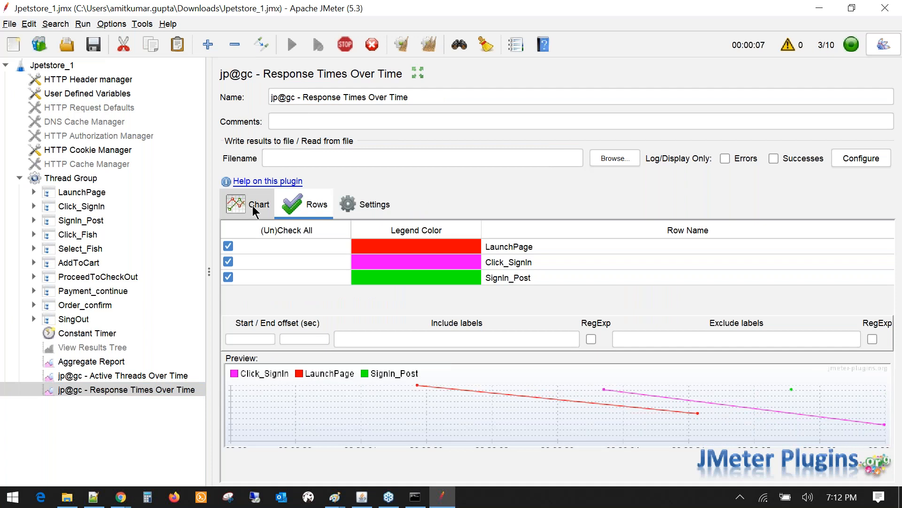
{"action": "left_click", "coordinate": [252, 205]}
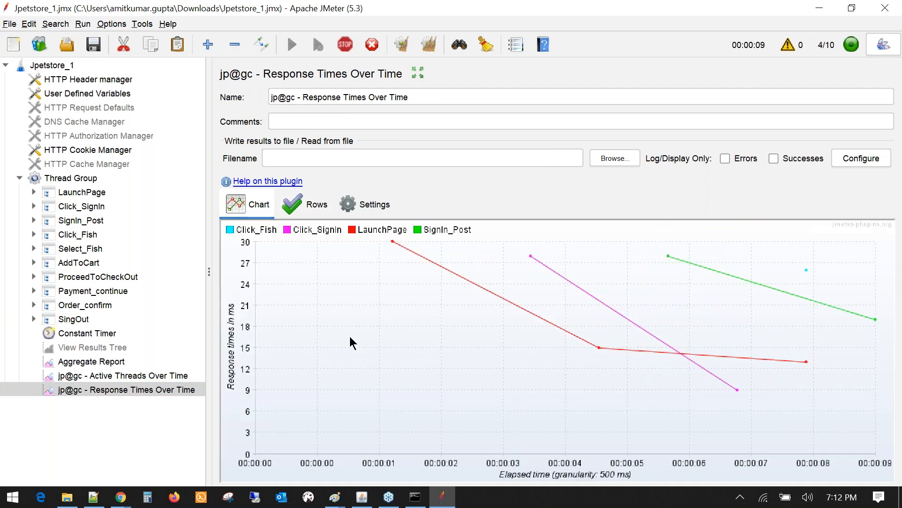
{"action": "left_click", "coordinate": [119, 374]}
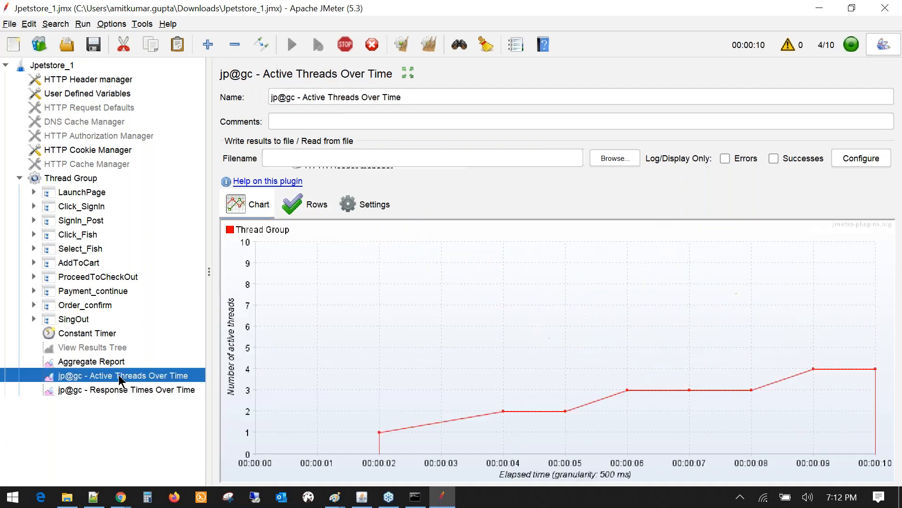
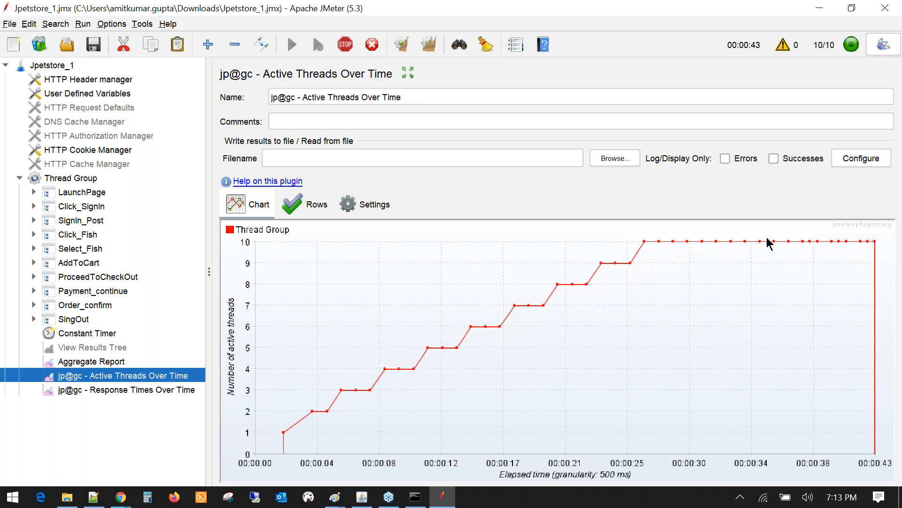
- Review the Thread Group's 300-second duration, then show the Aggregate Report statistics
{"action": "left_click", "coordinate": [69, 181]}
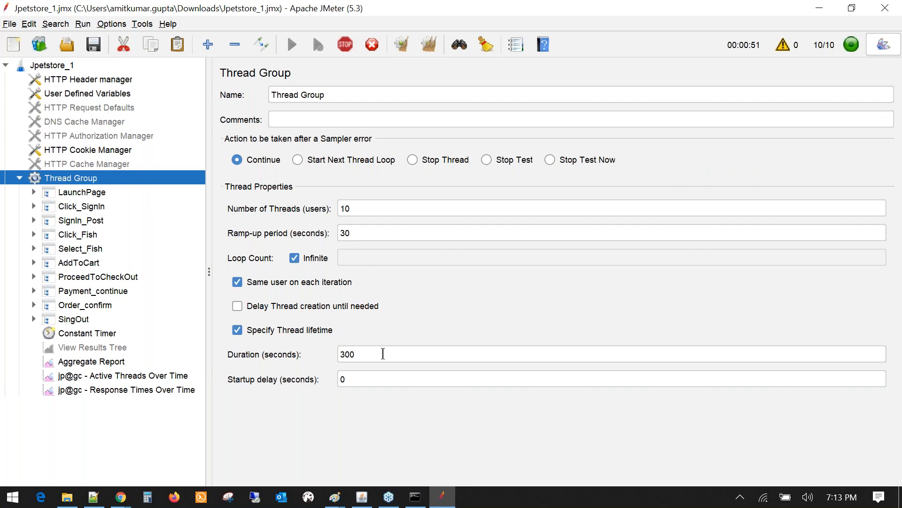
{"action": "double_click", "coordinate": [358, 355]}
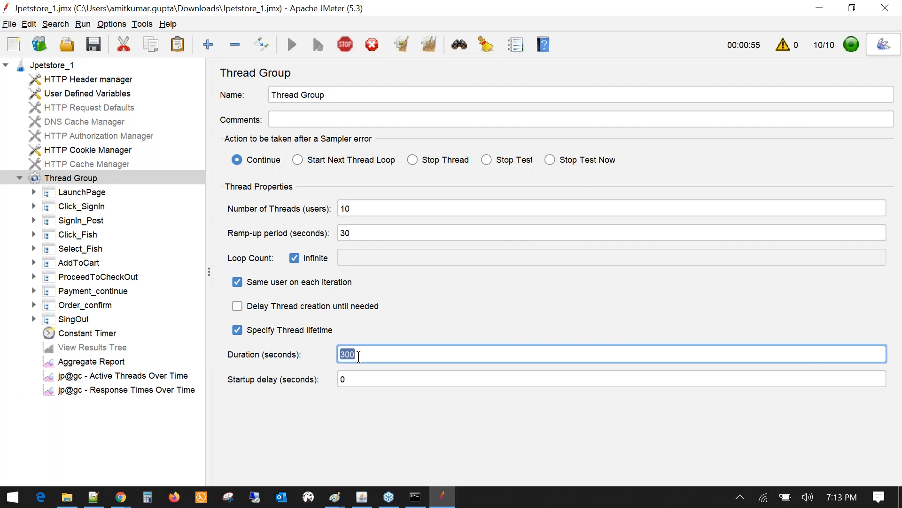
{"action": "left_click", "coordinate": [91, 361]}
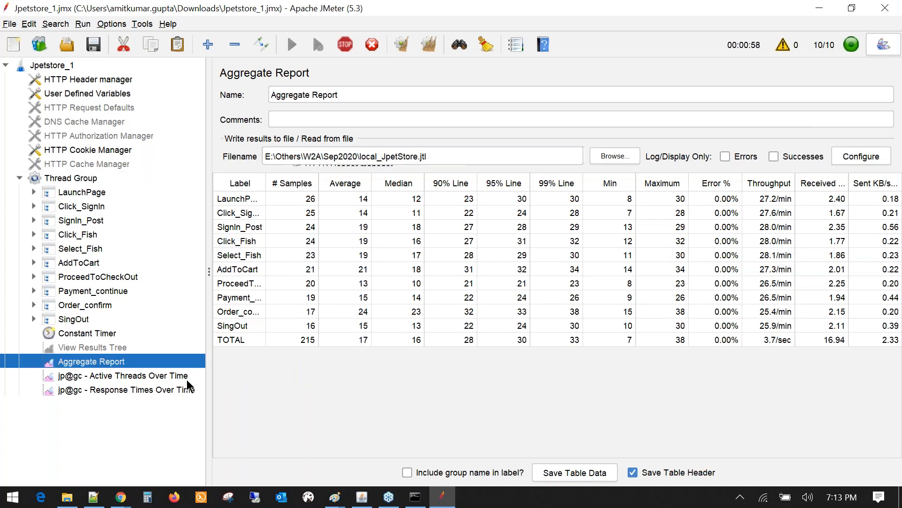
- Widen the Label column, review the TOTAL row, and expand LaunchPage in a wider tree
{"action": "left_click", "coordinate": [363, 341]}
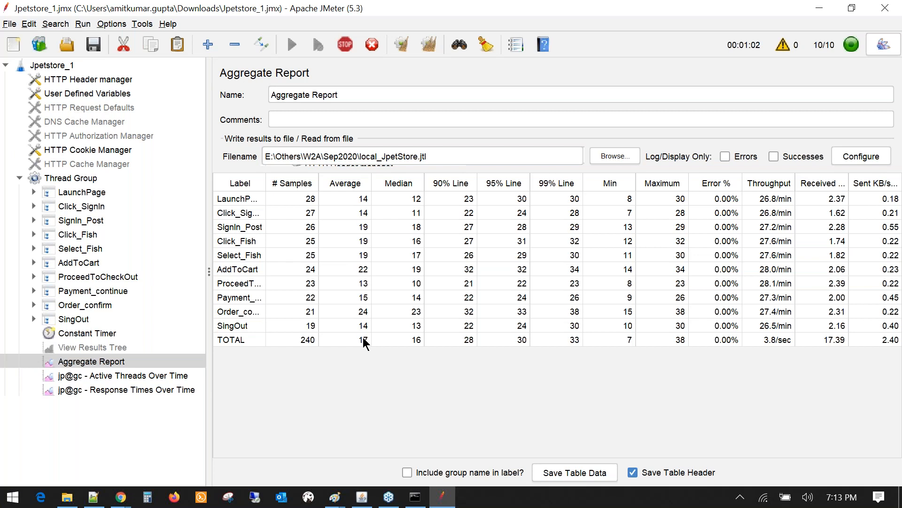
{"action": "left_click", "coordinate": [363, 339]}
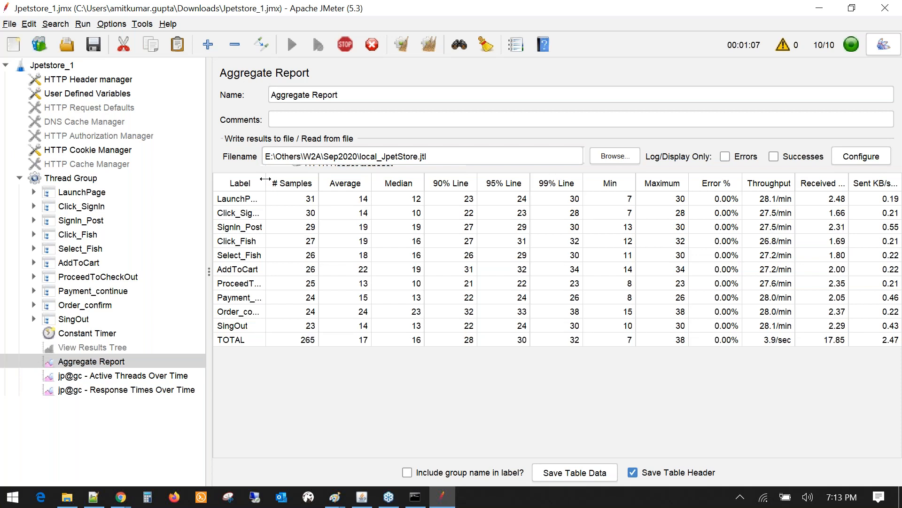
{"action": "left_click_drag", "start_coordinate": [265, 179], "coordinate": [311, 181]}
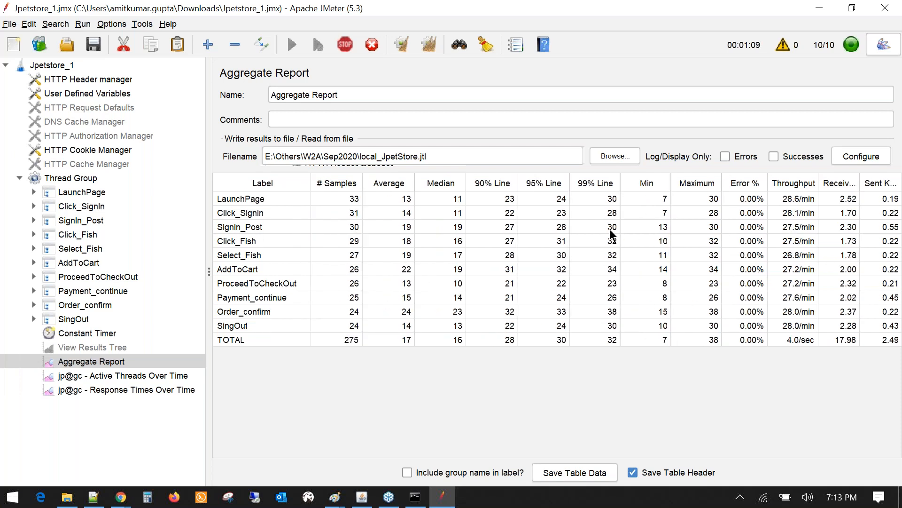
{"action": "left_click_drag", "start_coordinate": [311, 182], "coordinate": [304, 182]}
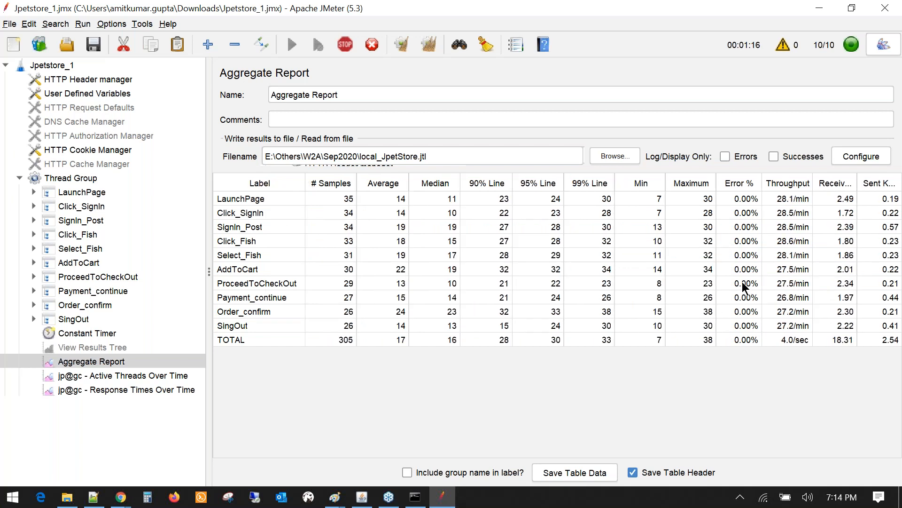
{"action": "left_click", "coordinate": [747, 341]}
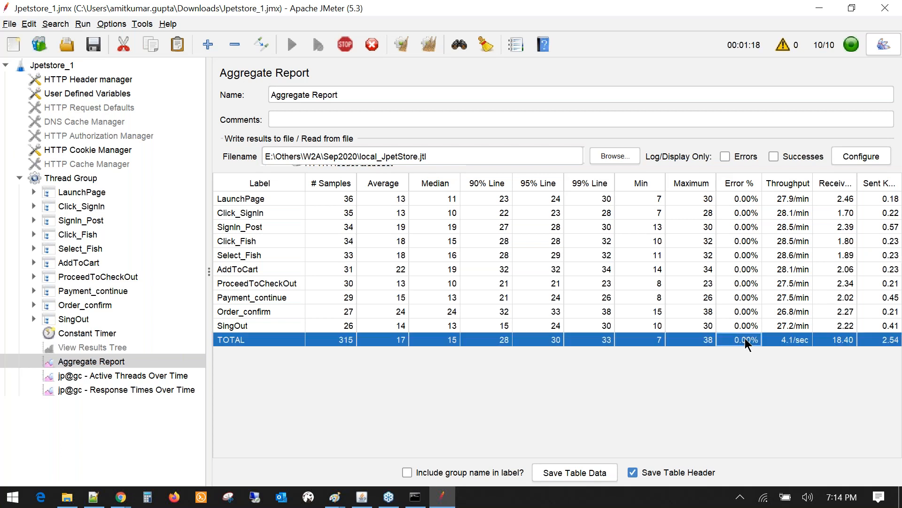
{"action": "left_click", "coordinate": [788, 342]}
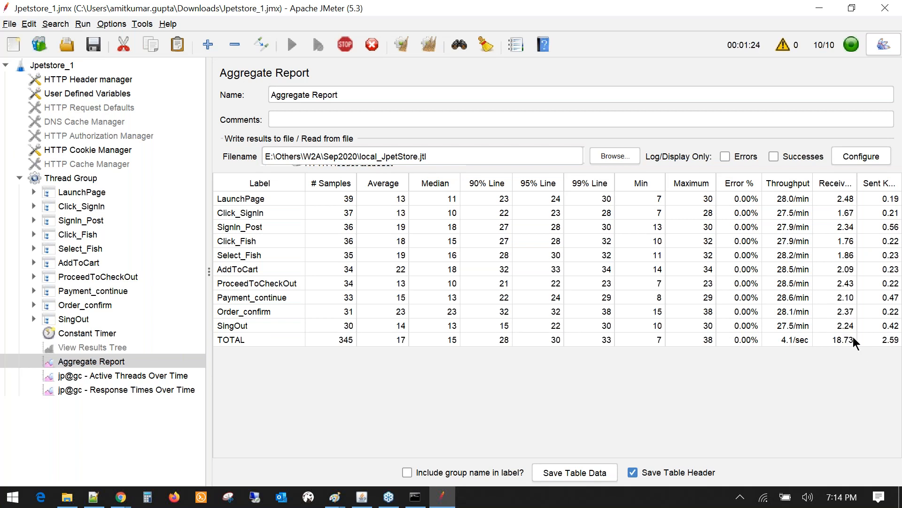
{"action": "left_click", "coordinate": [874, 342]}
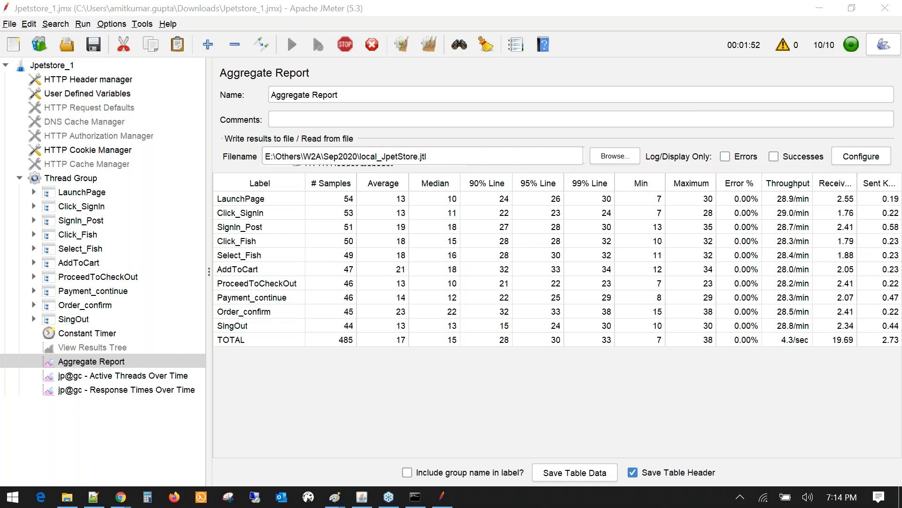
{"action": "left_click", "coordinate": [37, 191]}
{"action": "left_click_drag", "start_coordinate": [210, 221], "coordinate": [291, 220]}
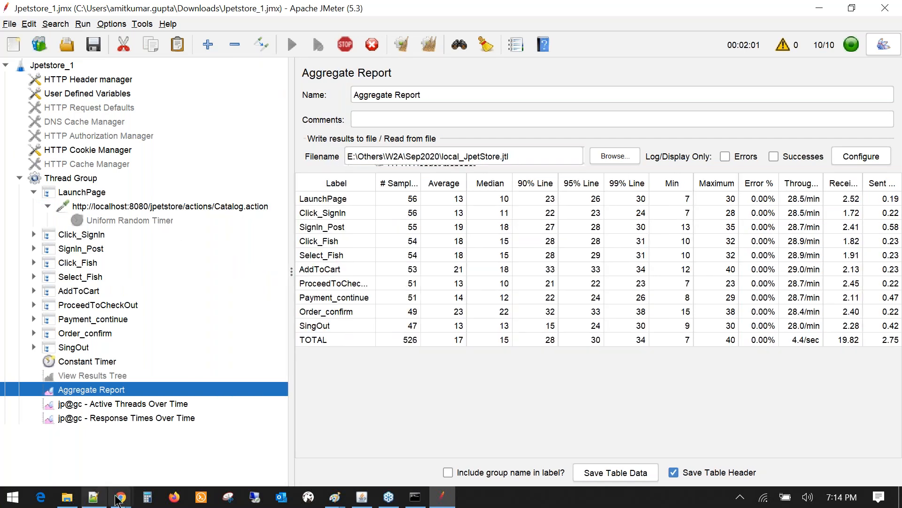
- Reload the JPetStore catalog page in Chrome
{"action": "mouse_move", "coordinate": [119, 497]}
{"action": "left_click", "coordinate": [45, 433]}
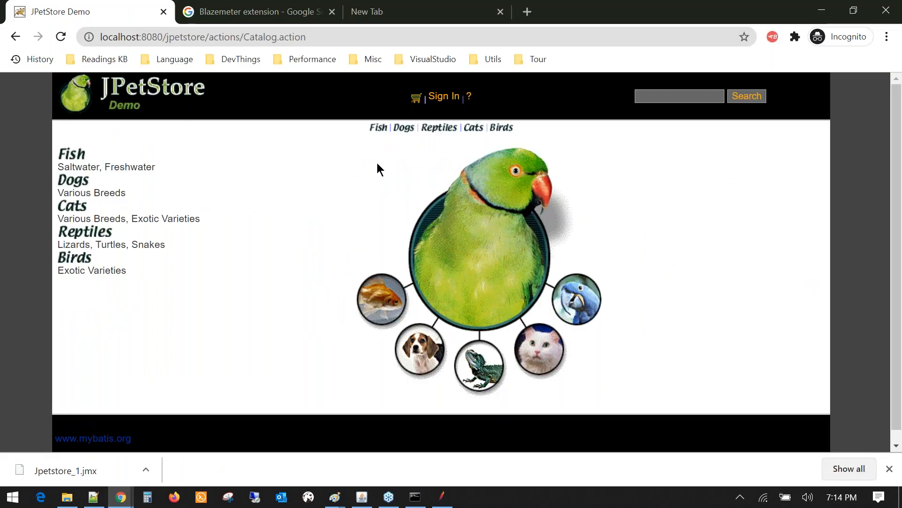
{"action": "left_click", "coordinate": [61, 37]}
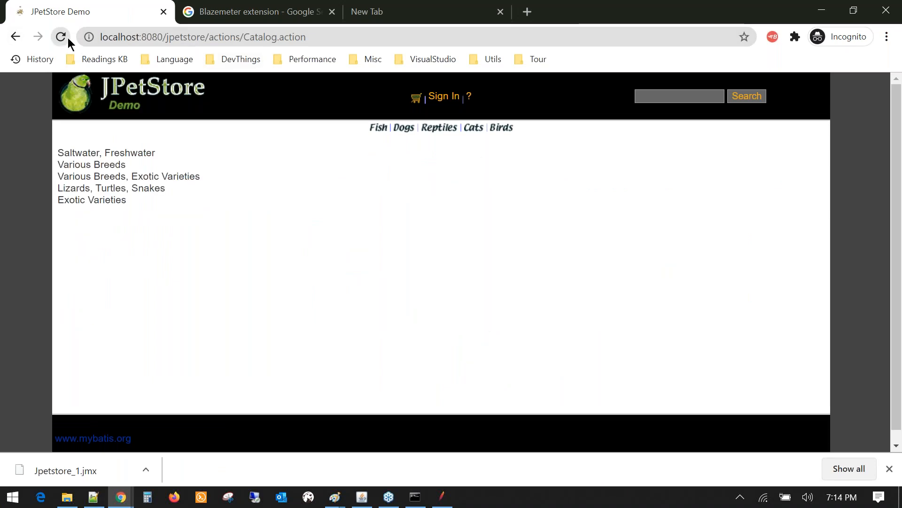
- Check Catalog.action in JMeter's View Results Tree, then open Chrome's DevTools Network panel
{"action": "left_click", "coordinate": [441, 498]}
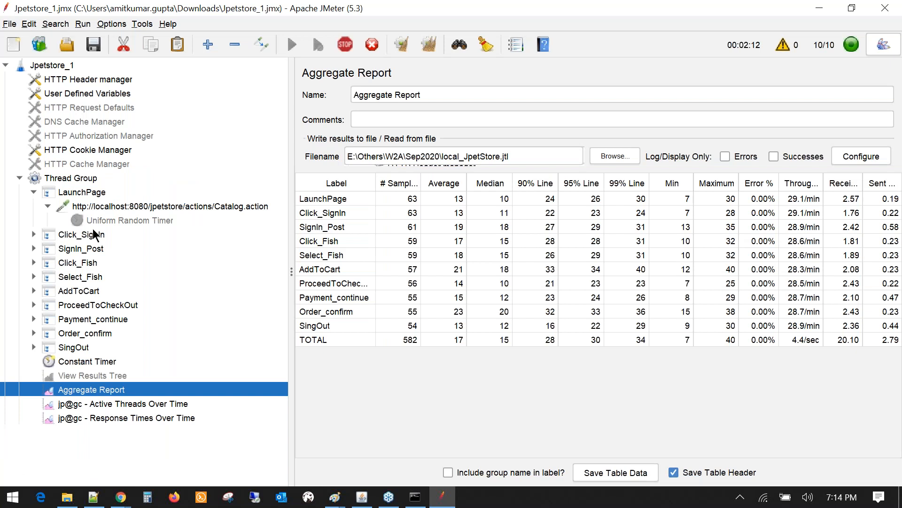
{"action": "left_click", "coordinate": [99, 207]}
{"action": "left_click", "coordinate": [111, 376]}
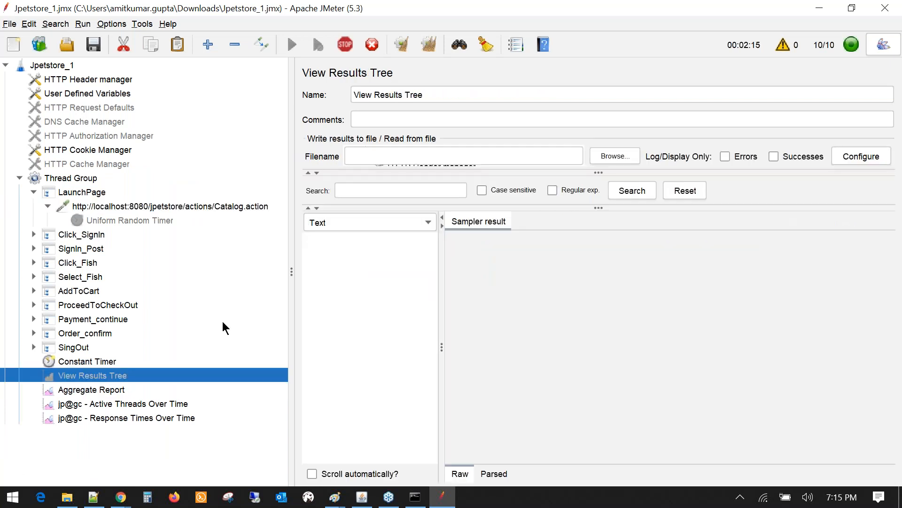
{"action": "left_click", "coordinate": [443, 501]}
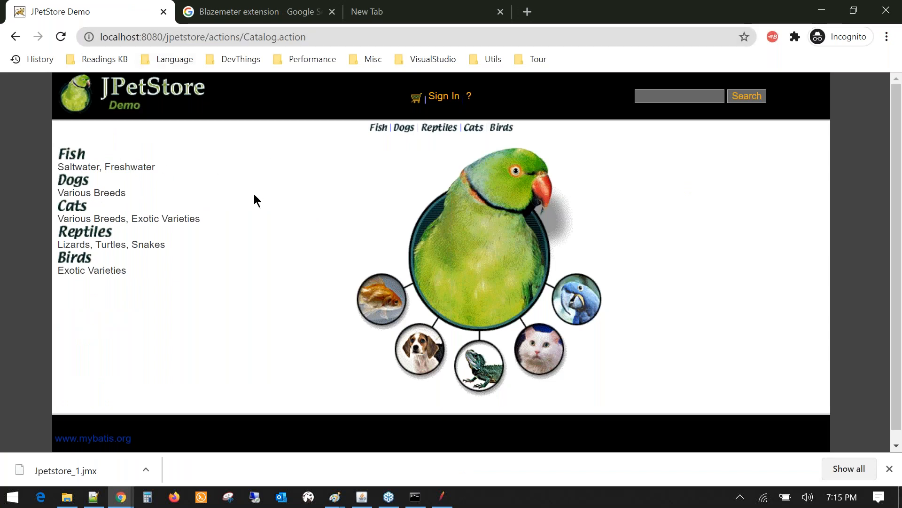
{"action": "key", "text": "F12"}
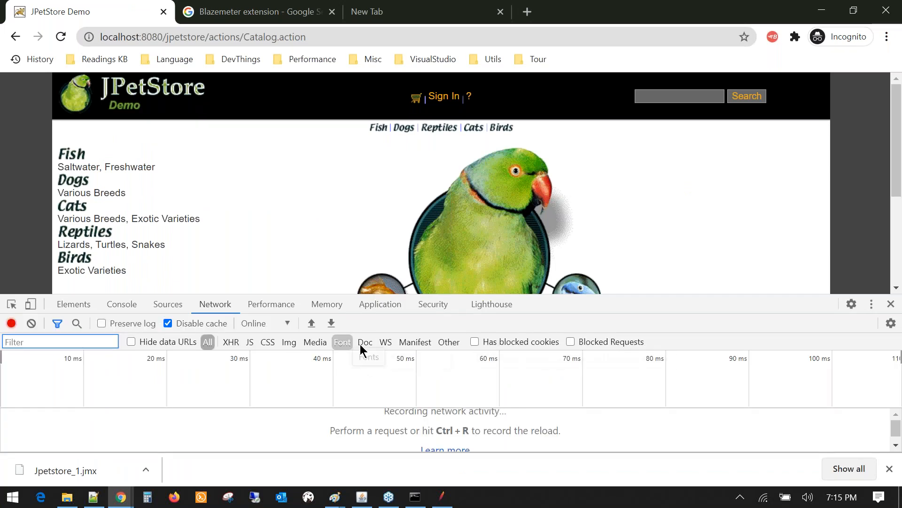
- Enlarge DevTools, reload to capture traffic, and view the Catalog.action response
{"action": "left_click_drag", "start_coordinate": [624, 292], "coordinate": [622, 203]}
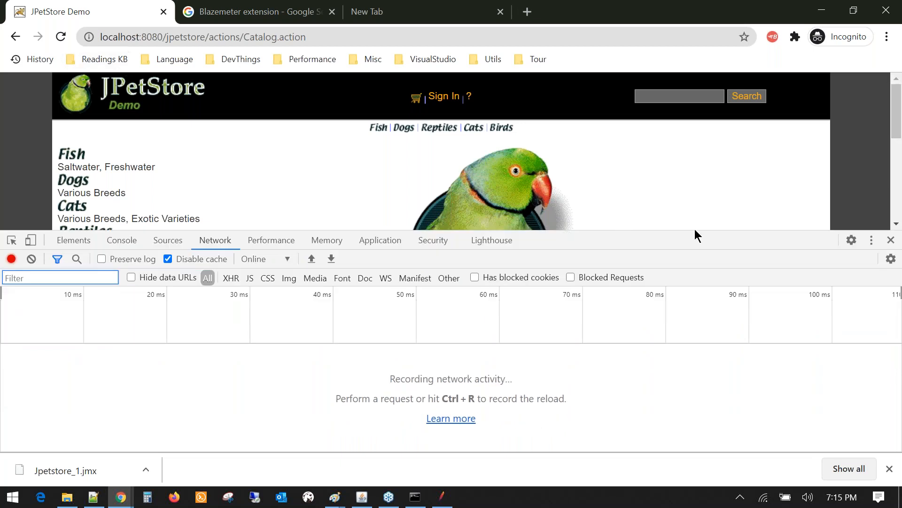
{"action": "left_click", "coordinate": [59, 36]}
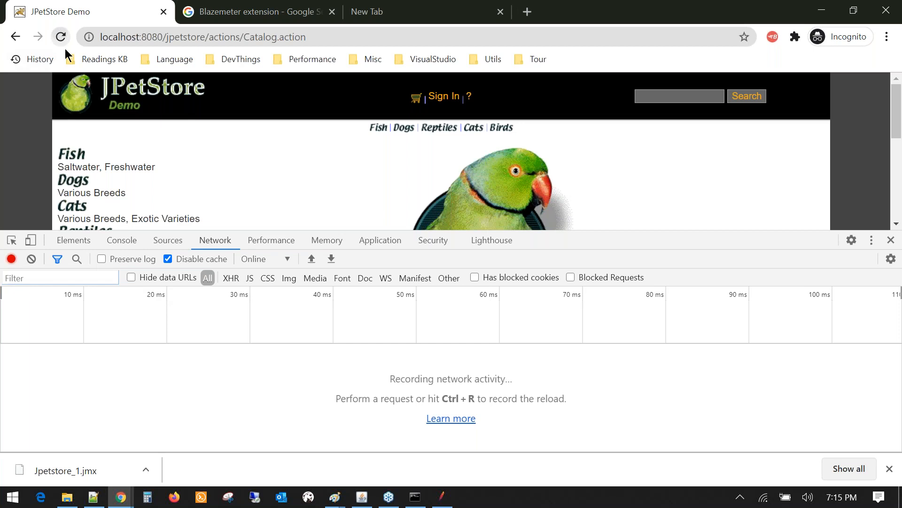
{"action": "left_click", "coordinate": [60, 36]}
{"action": "left_click", "coordinate": [43, 370]}
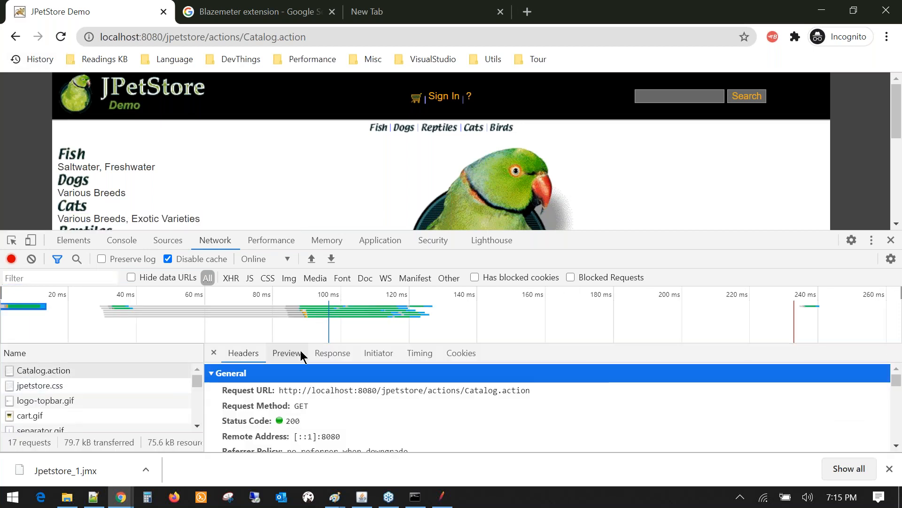
{"action": "left_click", "coordinate": [333, 353]}
{"action": "left_click_drag", "start_coordinate": [535, 233], "coordinate": [536, 181]}
{"action": "scroll", "coordinate": [389, 365], "scroll_direction": "down", "scroll_amount": 12}
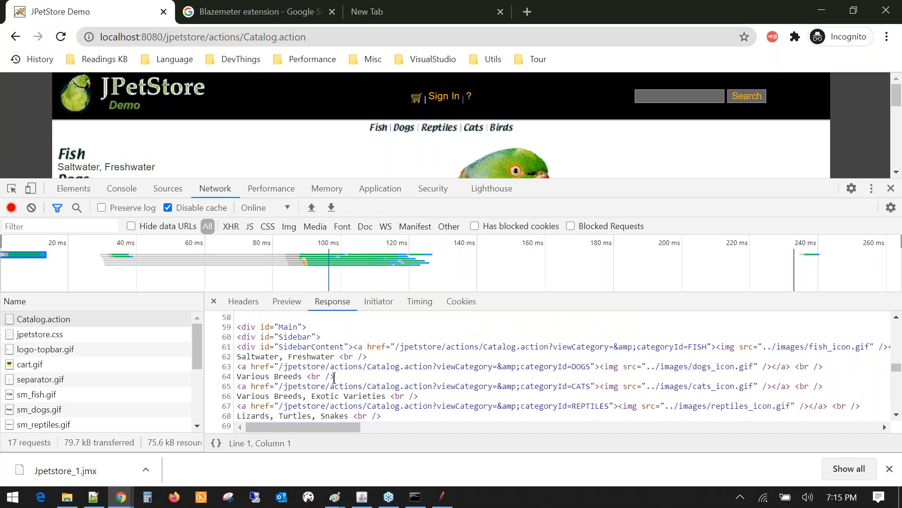
{"action": "scroll", "coordinate": [157, 160], "scroll_direction": "down", "scroll_amount": 3}
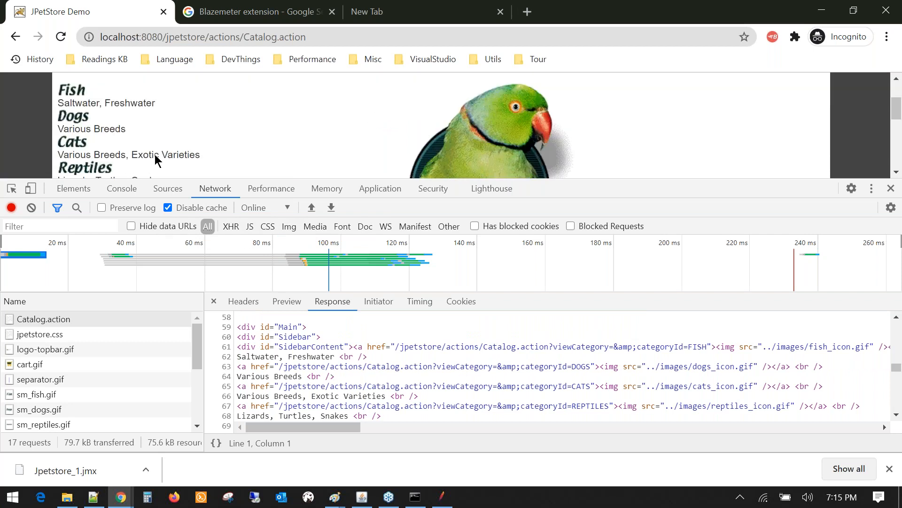
- Search the response for 'salt' and select the word Saltwater
{"action": "left_click", "coordinate": [321, 374]}
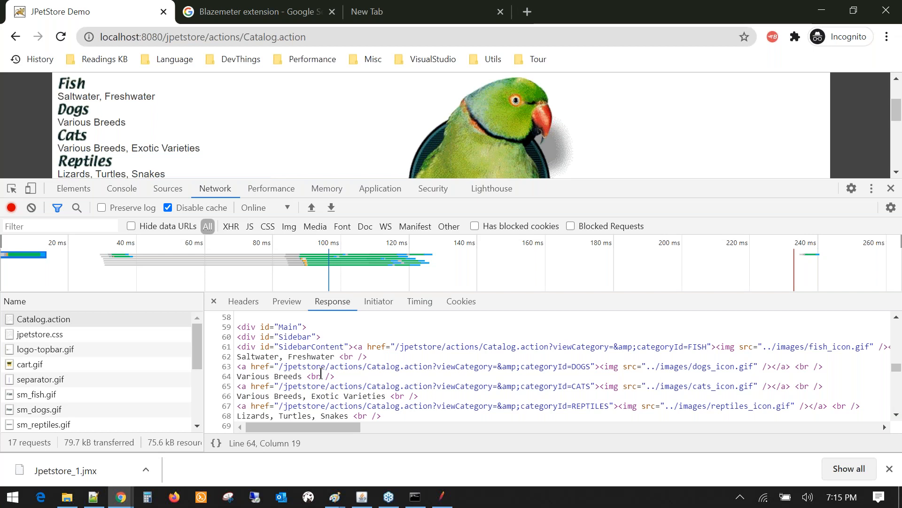
{"action": "key", "text": "ctrl+f"}
{"action": "type", "text": "sal"}
{"action": "type", "text": "tw"}
{"action": "key", "text": "BackSpace"}
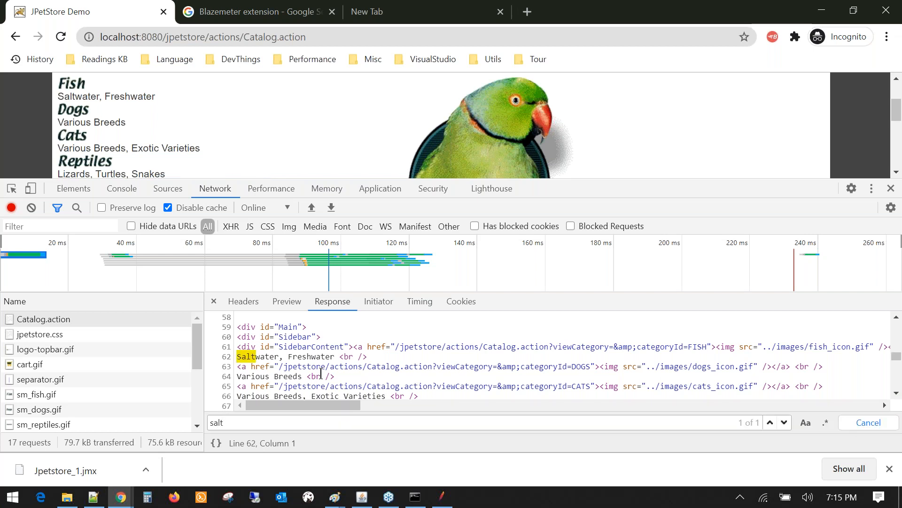
{"action": "double_click", "coordinate": [265, 358]}
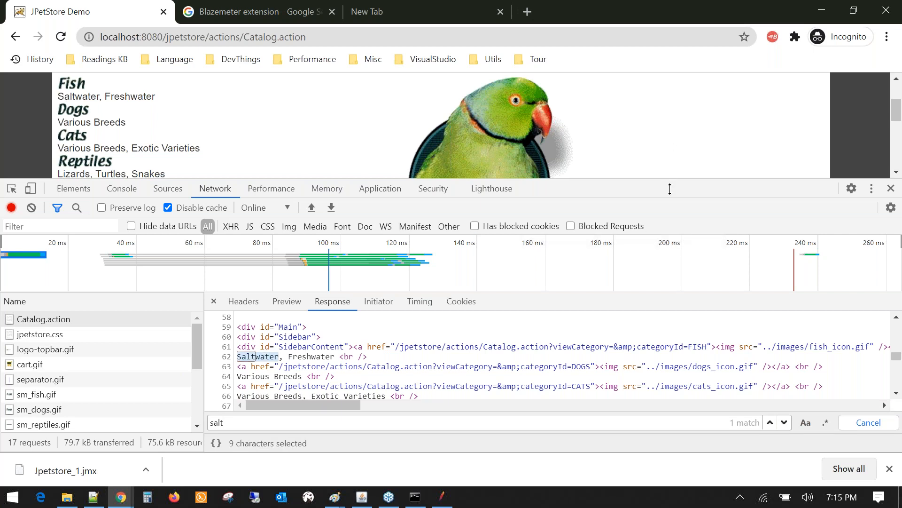
- Resize the DevTools panel and reselect Saltwater in the Catalog.action response
{"action": "left_click_drag", "start_coordinate": [670, 189], "coordinate": [654, 260]}
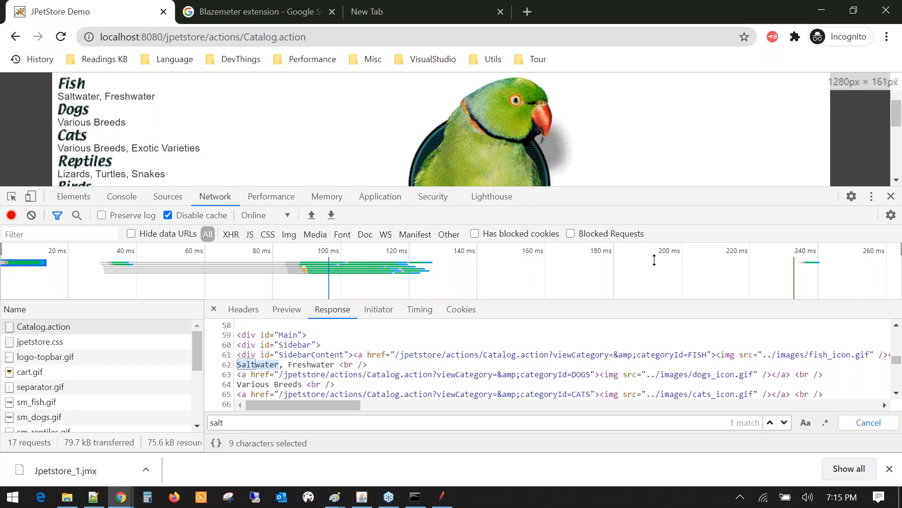
{"action": "left_click_drag", "start_coordinate": [654, 260], "coordinate": [564, 321]}
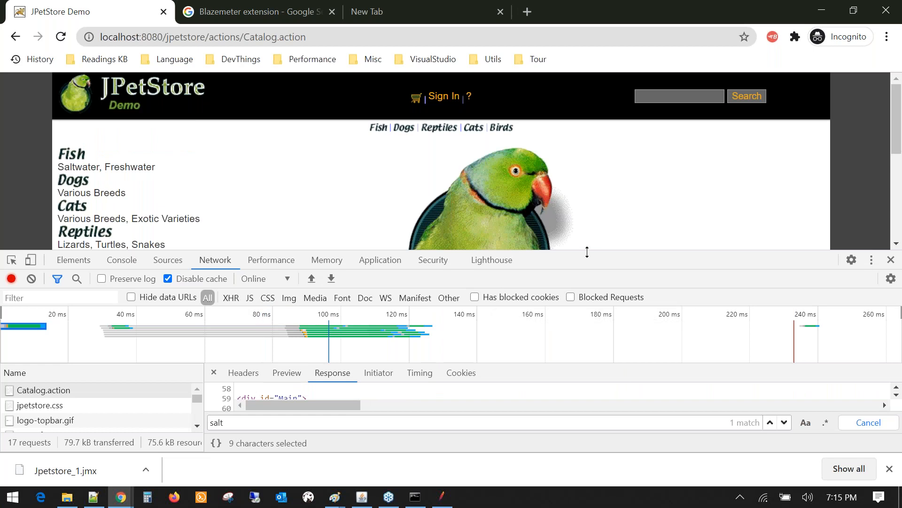
{"action": "left_click_drag", "start_coordinate": [587, 252], "coordinate": [587, 217]}
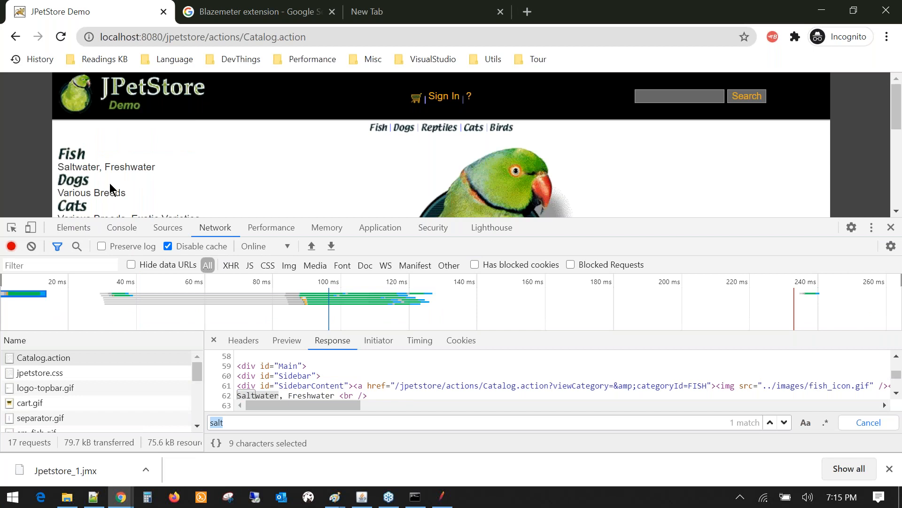
{"action": "scroll", "coordinate": [110, 188], "scroll_direction": "down", "scroll_amount": 2}
{"action": "scroll", "coordinate": [99, 161], "scroll_direction": "up", "scroll_amount": 2}
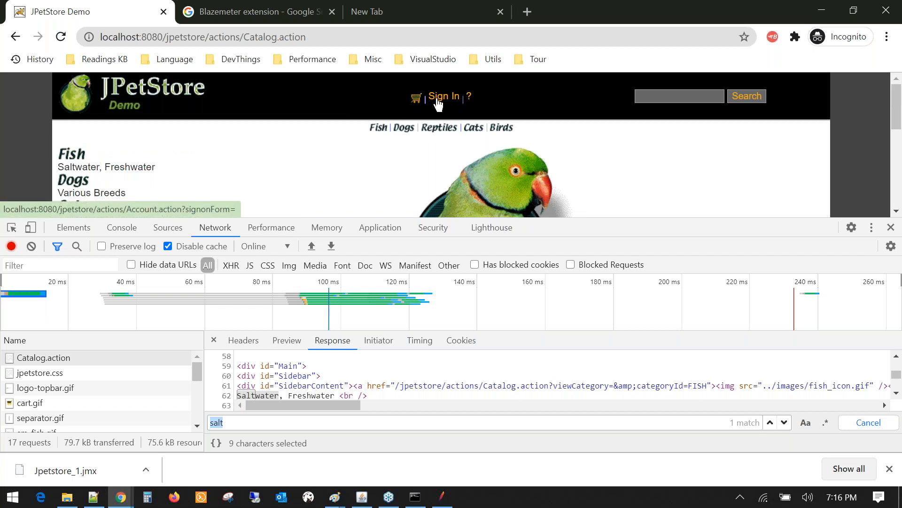
{"action": "scroll", "coordinate": [437, 103], "scroll_direction": "down", "scroll_amount": 3}
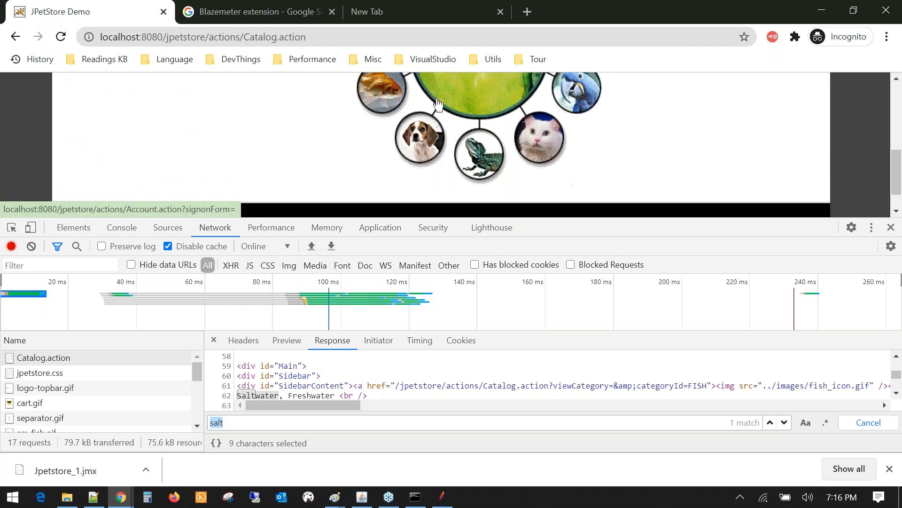
{"action": "scroll", "coordinate": [437, 103], "scroll_direction": "up", "scroll_amount": 2}
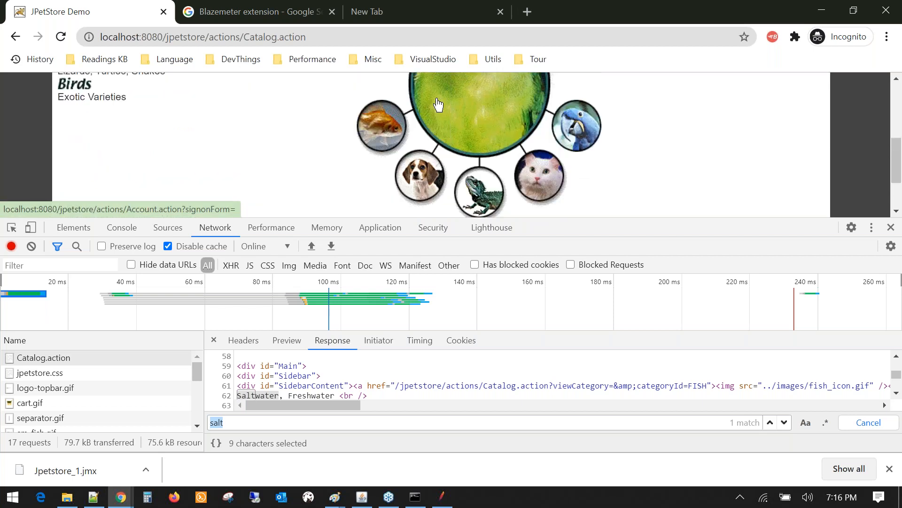
{"action": "double_click", "coordinate": [263, 396]}
{"action": "key", "text": "ctrl+c"}
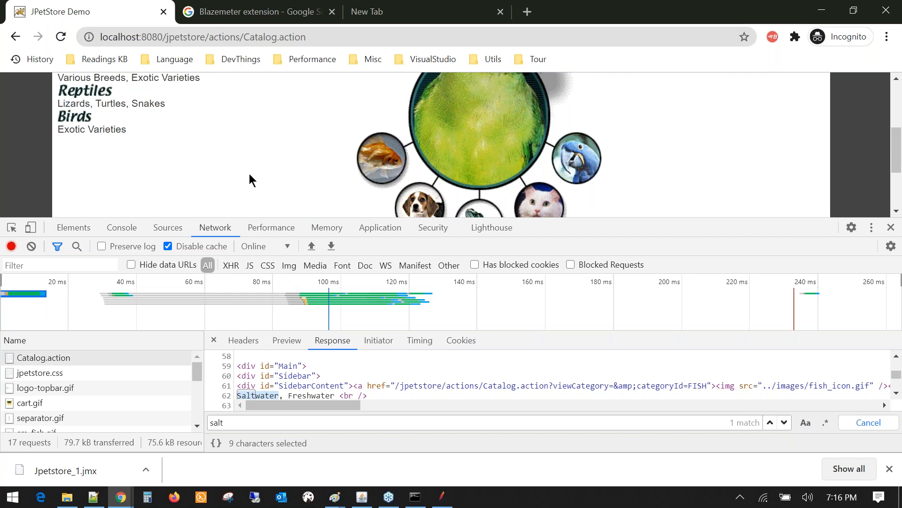
{"action": "scroll", "coordinate": [250, 180], "scroll_direction": "up", "scroll_amount": 5}
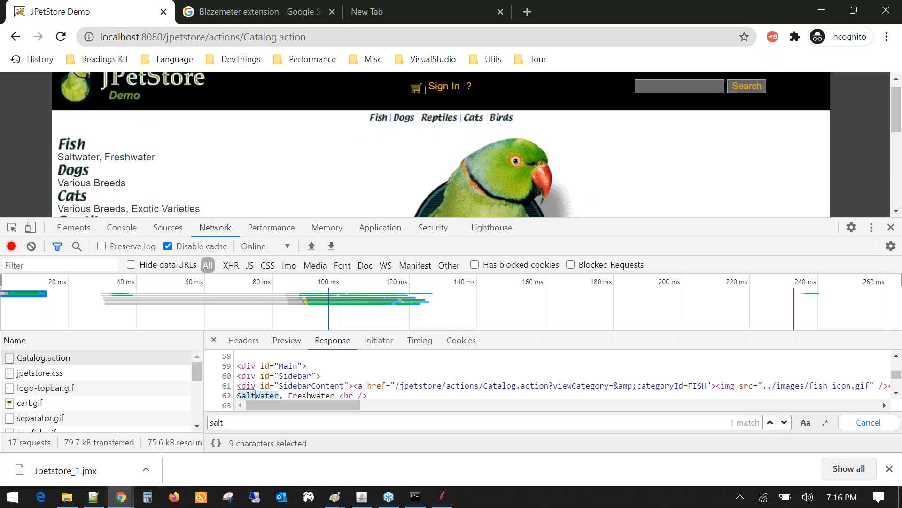
{"action": "scroll", "coordinate": [249, 180], "scroll_direction": "down", "scroll_amount": 1}
{"action": "left_click", "coordinate": [439, 498]}
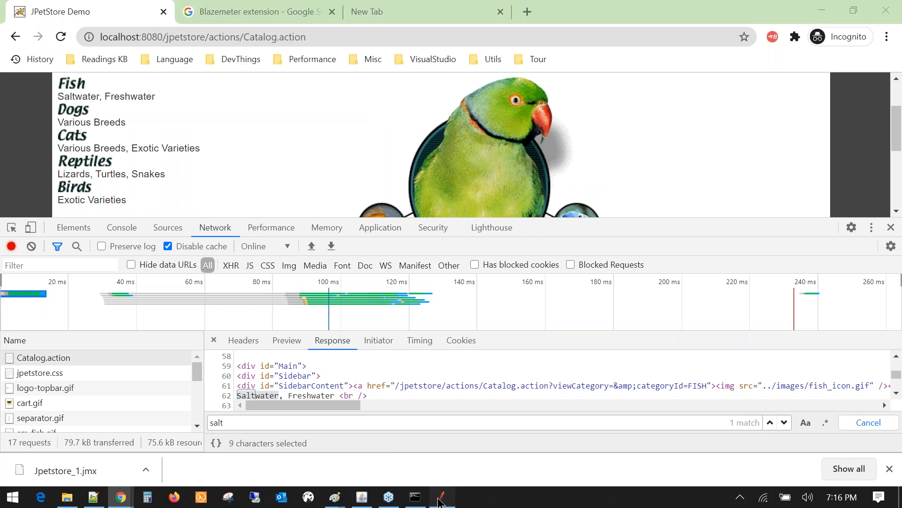
- Add a Response Assertion to Catalog.action with the pattern Saltwater
{"action": "left_click", "coordinate": [112, 206]}
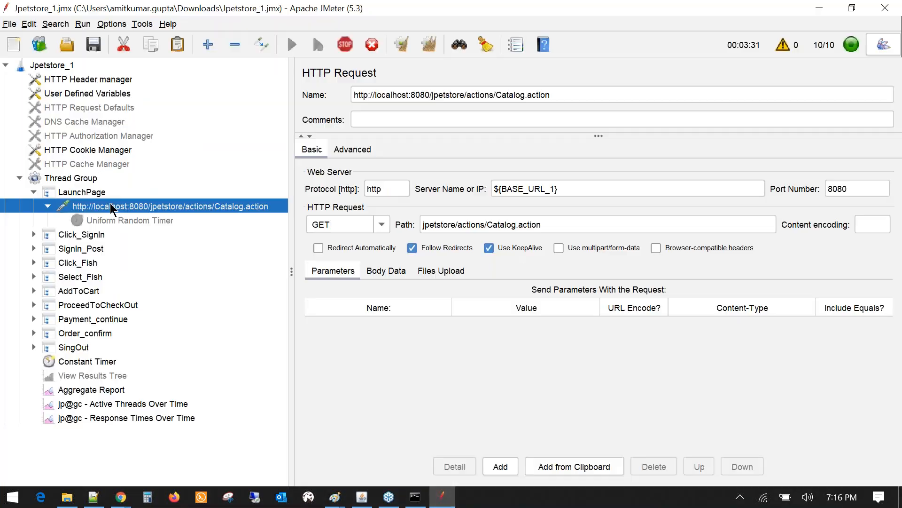
{"action": "right_click", "coordinate": [113, 207]}
{"action": "left_click", "coordinate": [410, 211]}
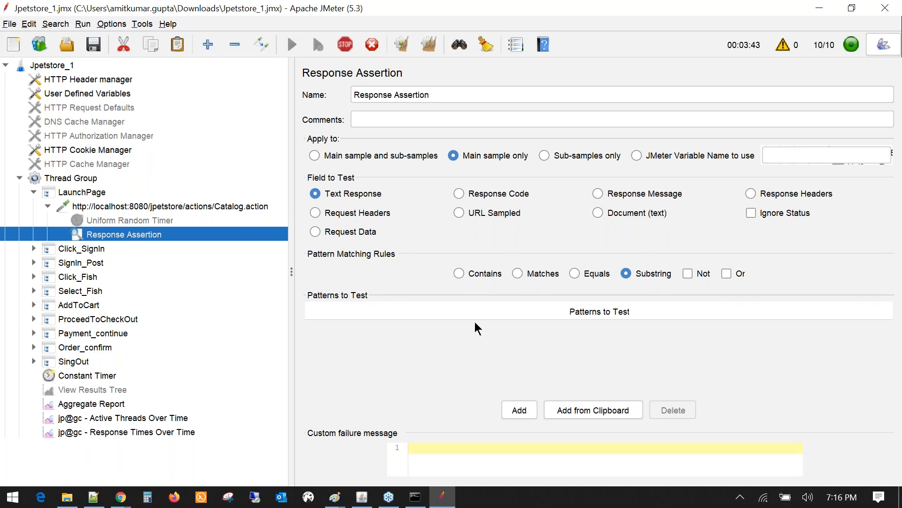
{"action": "left_click", "coordinate": [519, 410]}
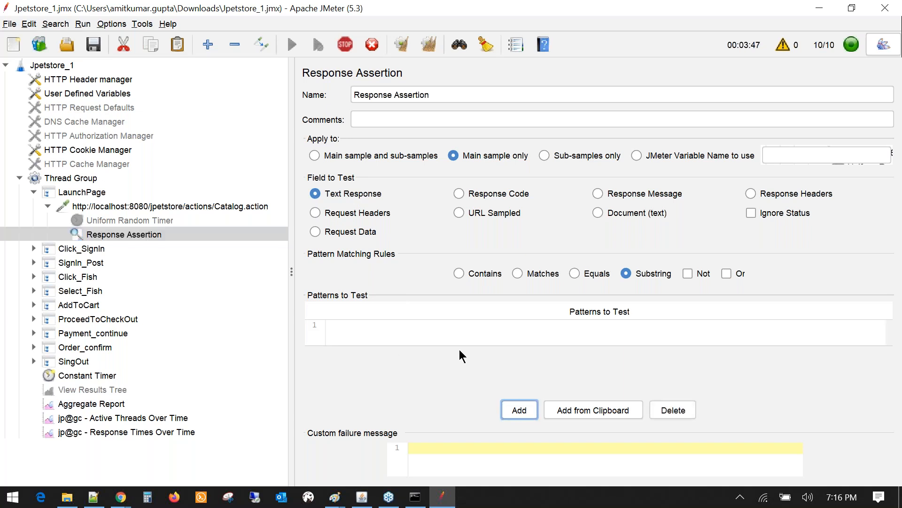
{"action": "double_click", "coordinate": [545, 333]}
{"action": "key", "text": "ctrl+v"}
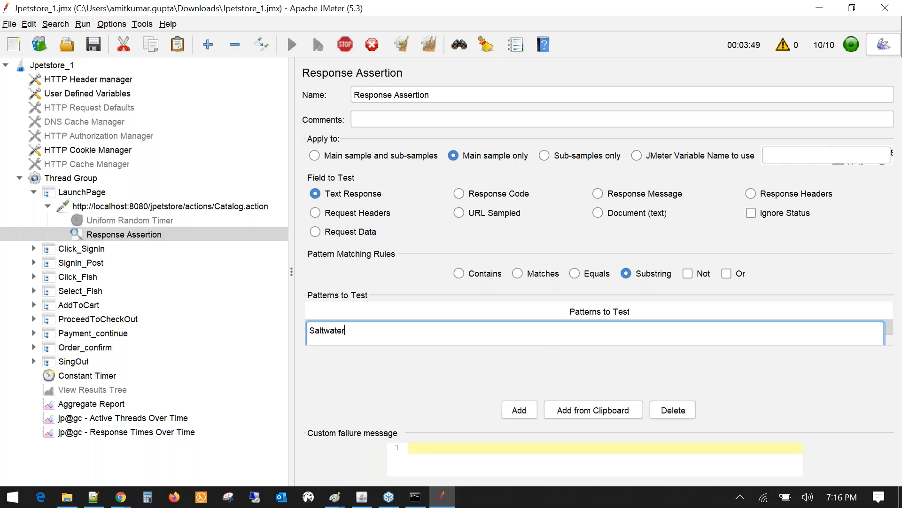
- Compare the timer, request and assertion settings, then show the Aggregate Report
{"action": "left_click", "coordinate": [137, 223]}
{"action": "left_click", "coordinate": [142, 233]}
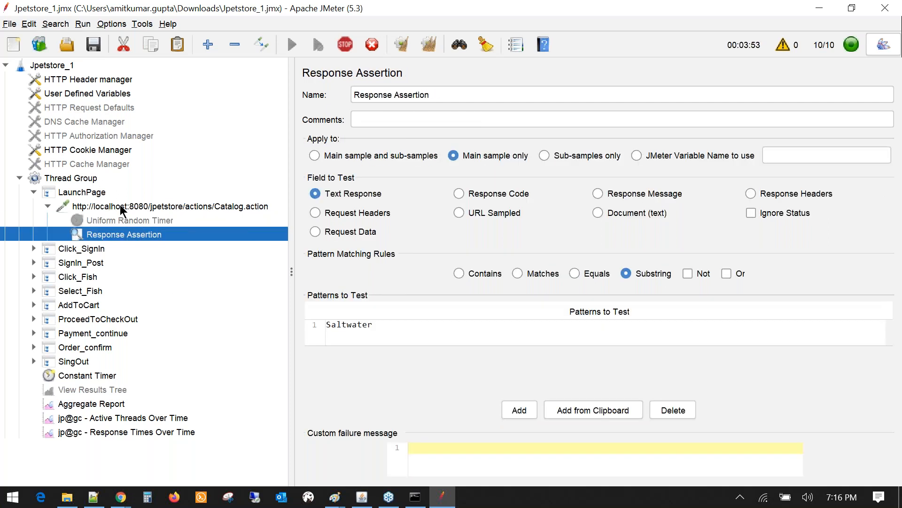
{"action": "left_click", "coordinate": [120, 207]}
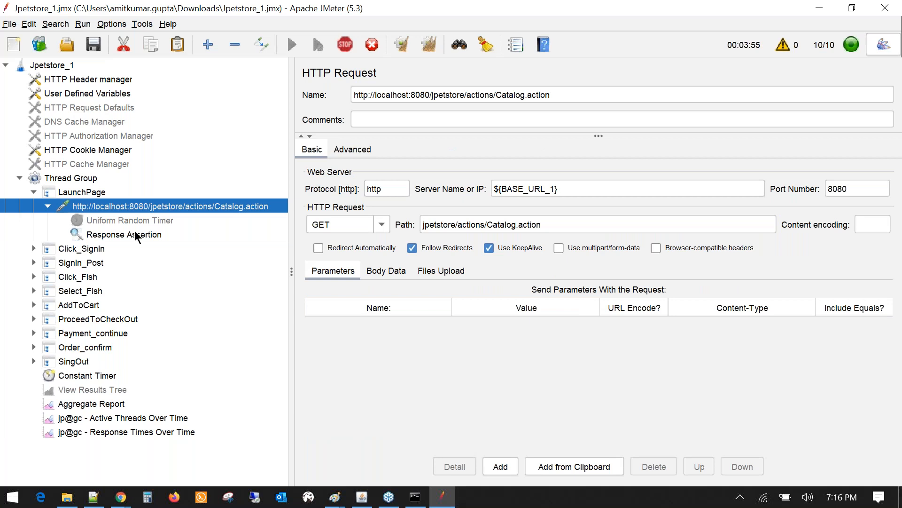
{"action": "left_click", "coordinate": [135, 234]}
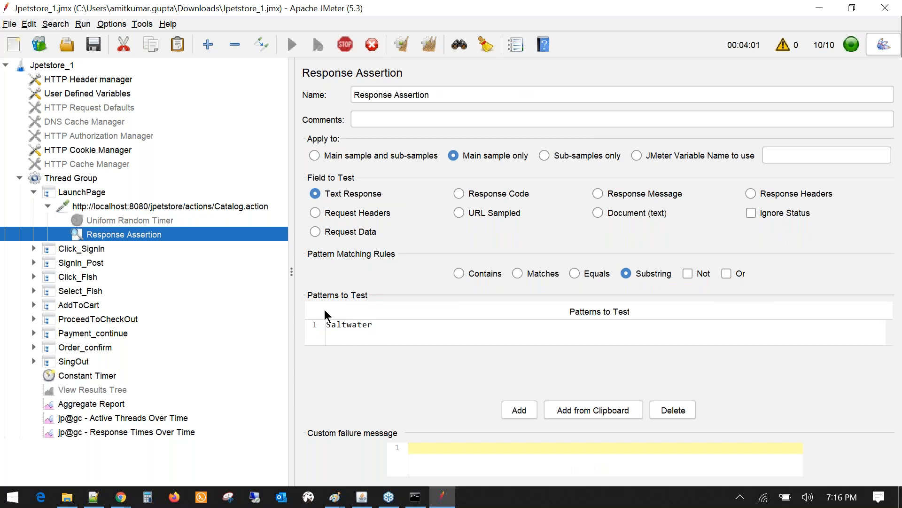
{"action": "left_click", "coordinate": [195, 210]}
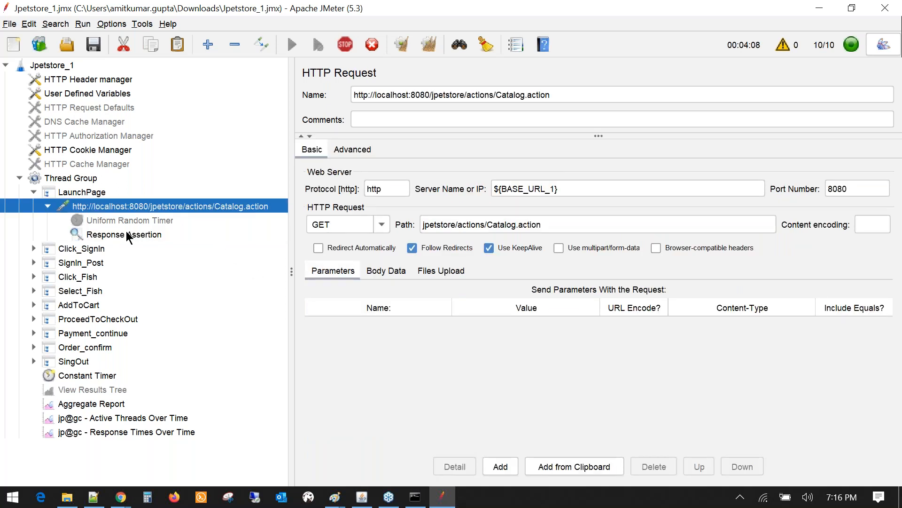
{"action": "left_click", "coordinate": [128, 235]}
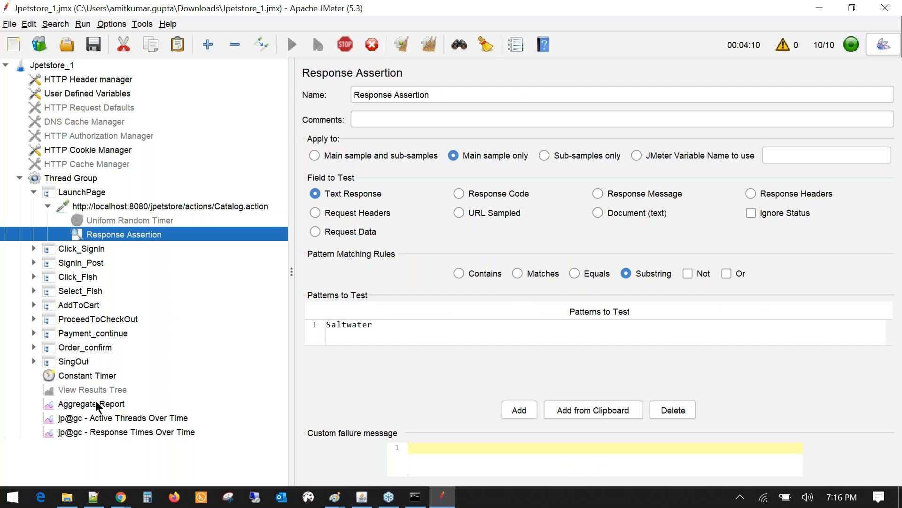
{"action": "left_click", "coordinate": [96, 405]}
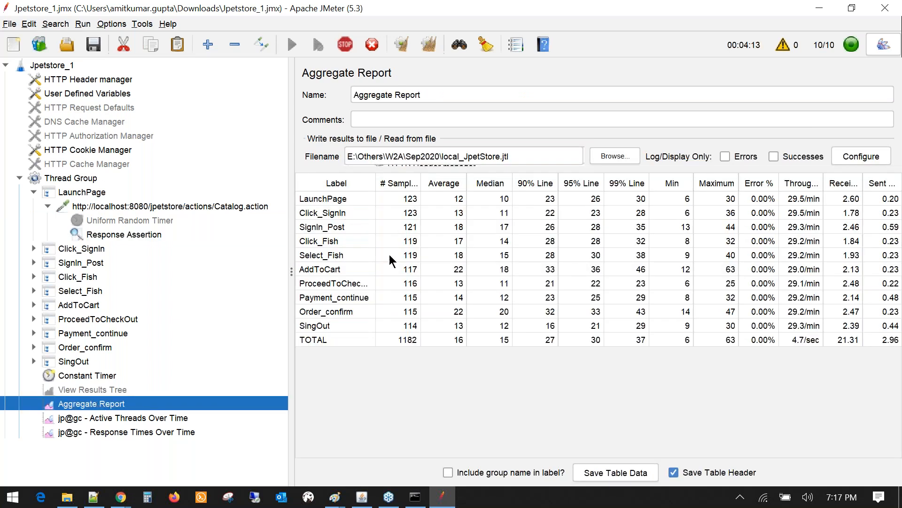
{"action": "left_click", "coordinate": [766, 202]}
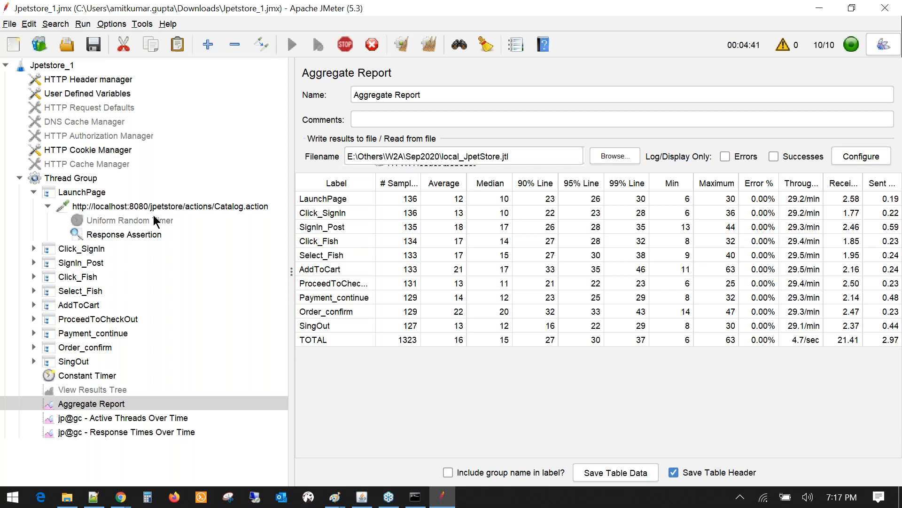
{"action": "left_click", "coordinate": [148, 233]}
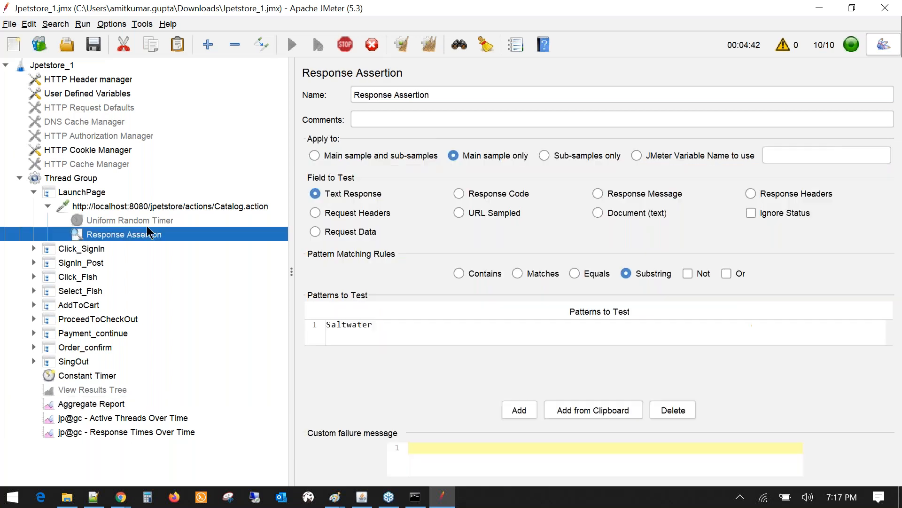
{"action": "left_click", "coordinate": [100, 405]}
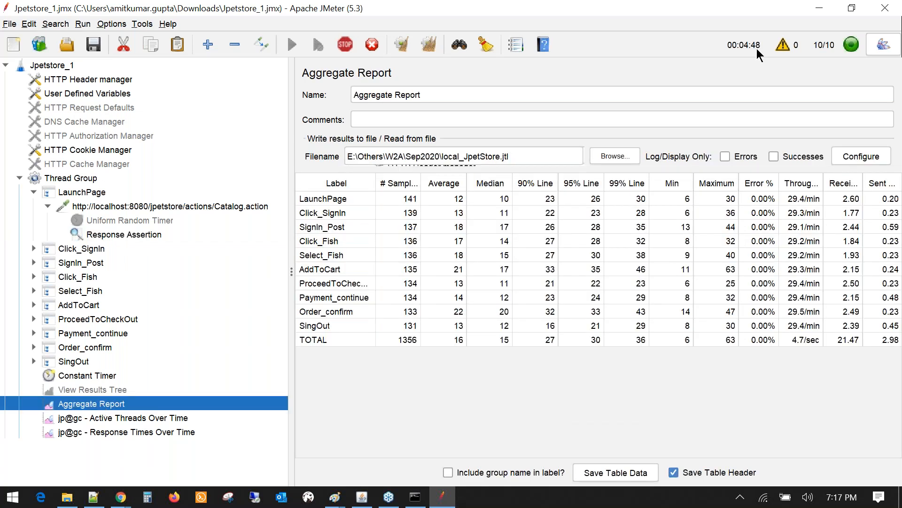
{"action": "left_click_drag", "start_coordinate": [523, 155], "coordinate": [349, 156]}
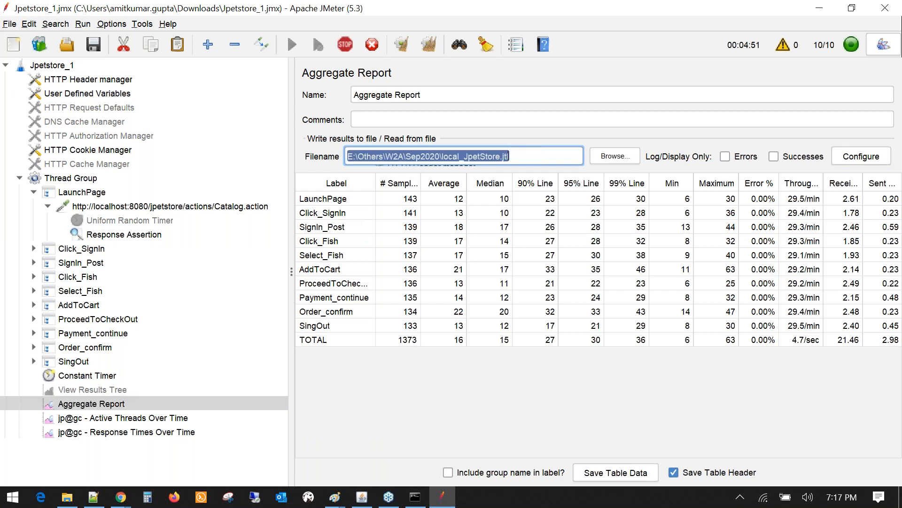
- Refresh Sep2020 to check local_JpetStore.jtl, then narrow JMeter's test plan tree pane
{"action": "left_click", "coordinate": [67, 496]}
{"action": "right_click", "coordinate": [321, 176]}
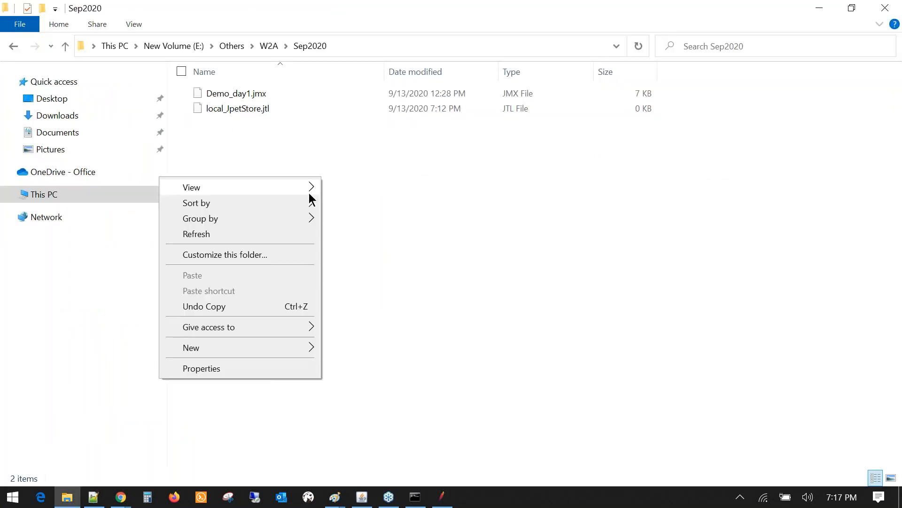
{"action": "left_click", "coordinate": [222, 233]}
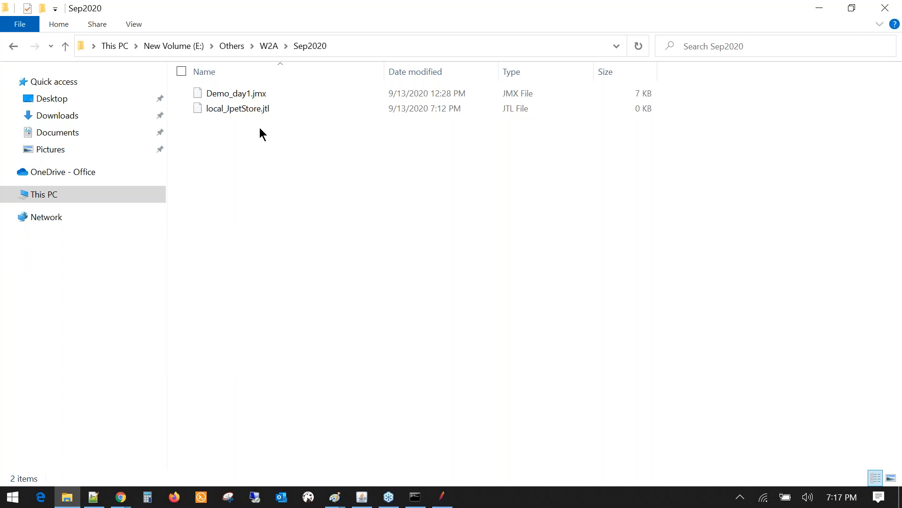
{"action": "key", "text": "alt+Tab"}
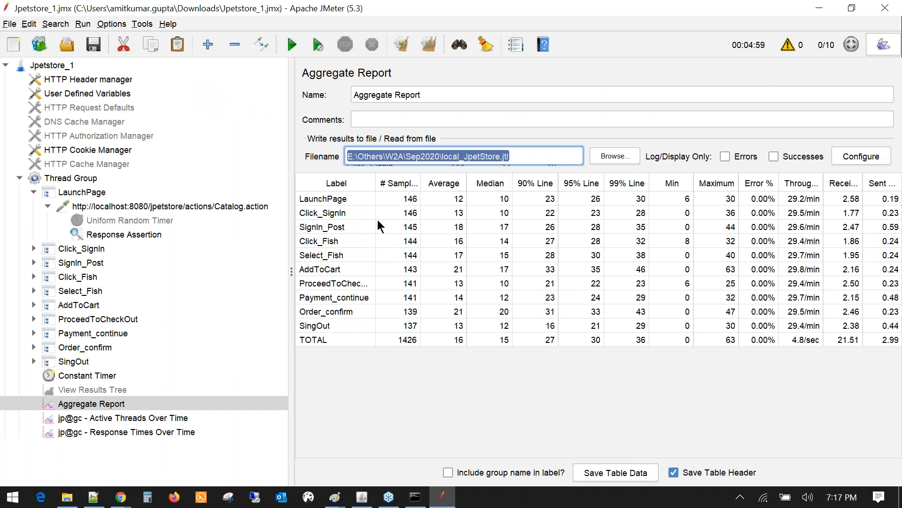
{"action": "key", "text": "alt+Tab"}
{"action": "left_click", "coordinate": [266, 114]}
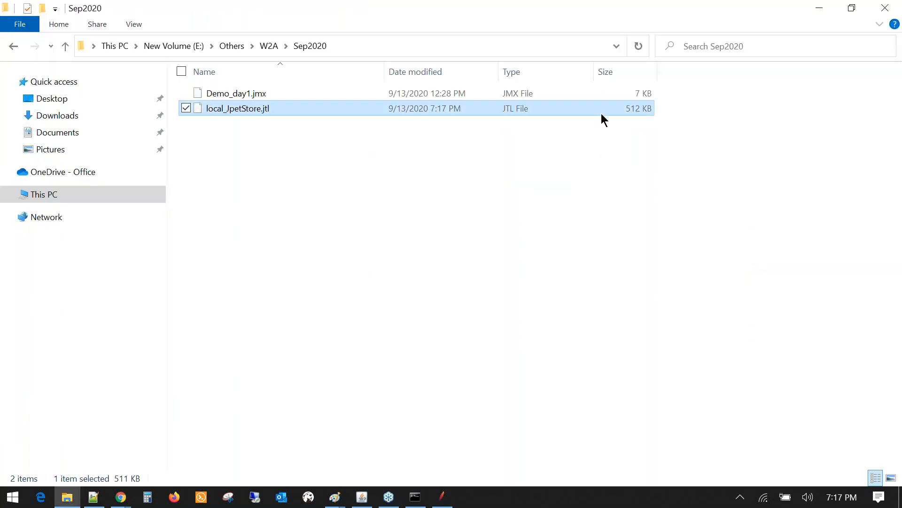
{"action": "left_click", "coordinate": [311, 157]}
{"action": "left_click_drag", "start_coordinate": [310, 152], "coordinate": [338, 107]}
{"action": "key", "text": "alt+Tab"}
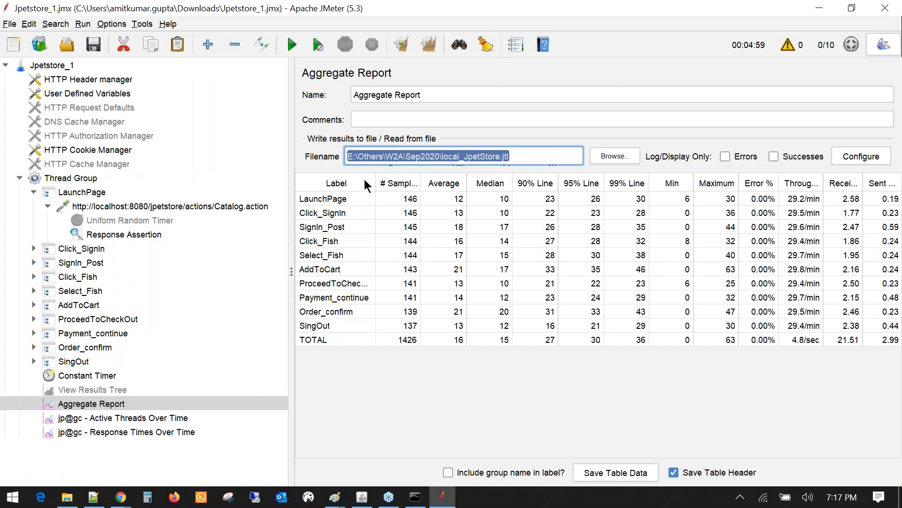
{"action": "left_click_drag", "start_coordinate": [291, 206], "coordinate": [243, 205]}
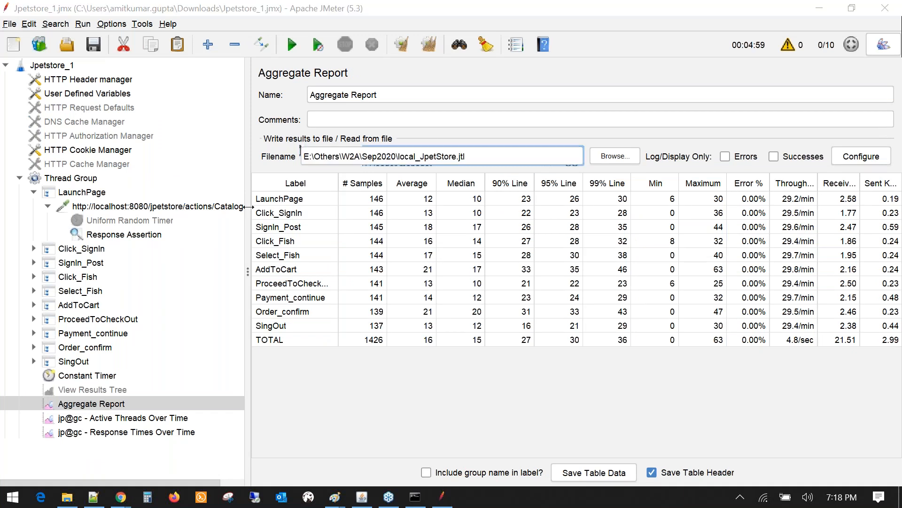
{"action": "left_click_drag", "start_coordinate": [248, 207], "coordinate": [230, 207]}
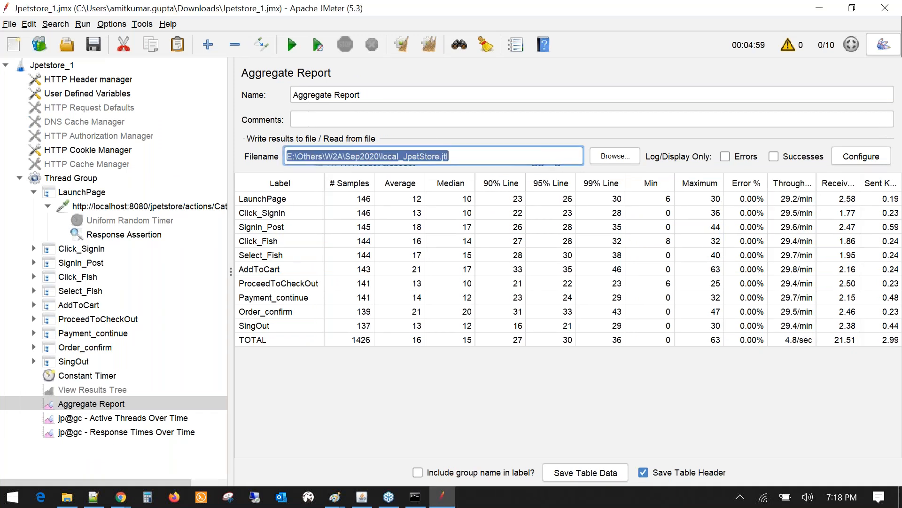
- Create a new folder named Result in Sep2020
{"action": "left_click", "coordinate": [75, 500]}
{"action": "right_click", "coordinate": [287, 285]}
{"action": "mouse_move", "coordinate": [208, 353]}
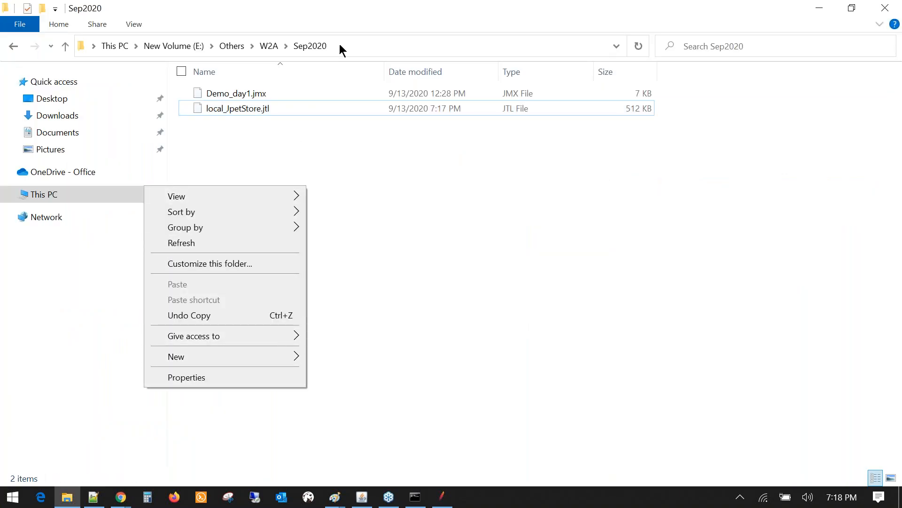
{"action": "mouse_move", "coordinate": [244, 359]}
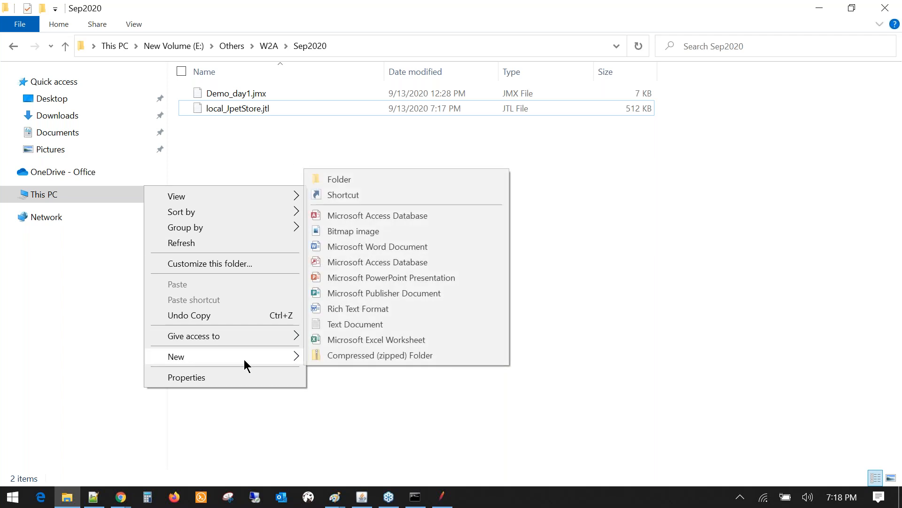
{"action": "left_click", "coordinate": [368, 179]}
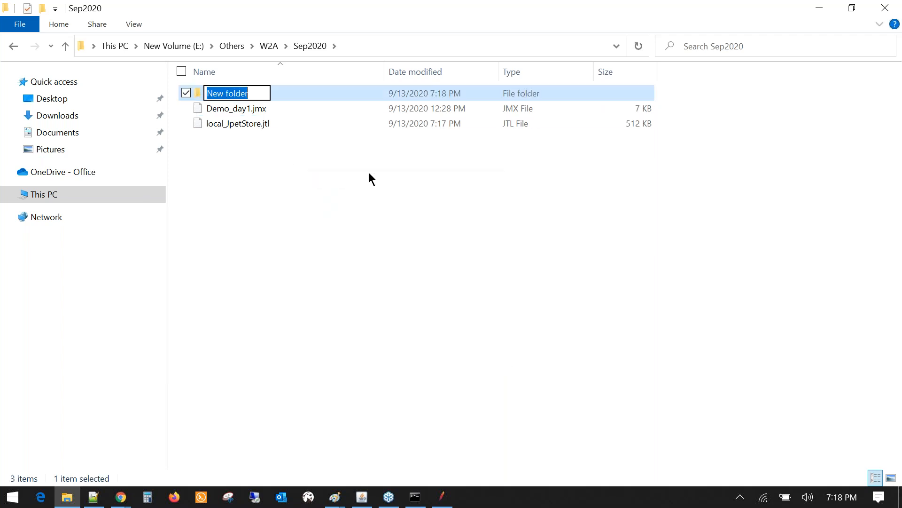
{"action": "type", "text": "Rssult"}
{"action": "key", "text": "Return"}
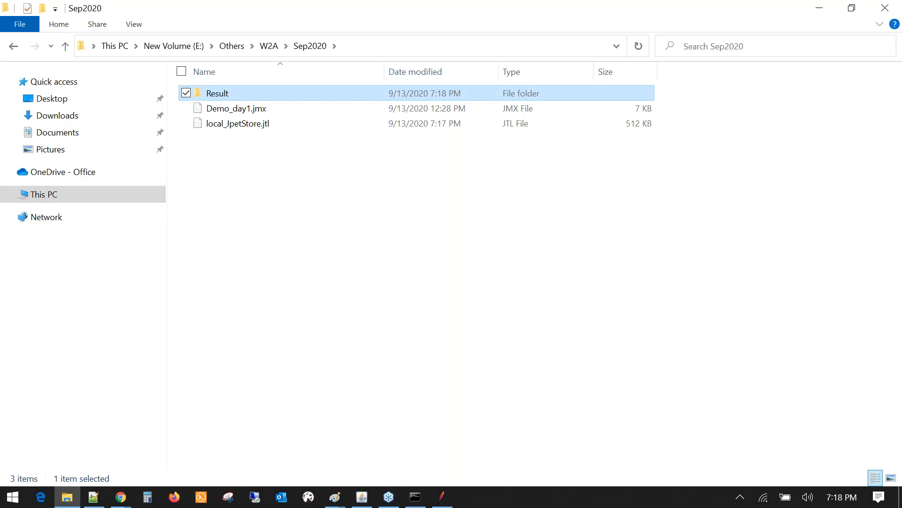
{"action": "key", "text": "alt+Tab"}
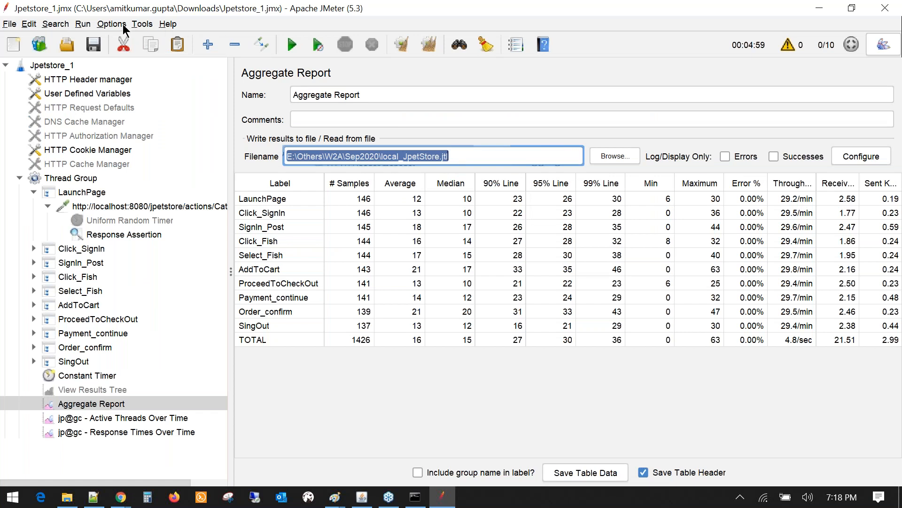
{"action": "left_click", "coordinate": [117, 22]}
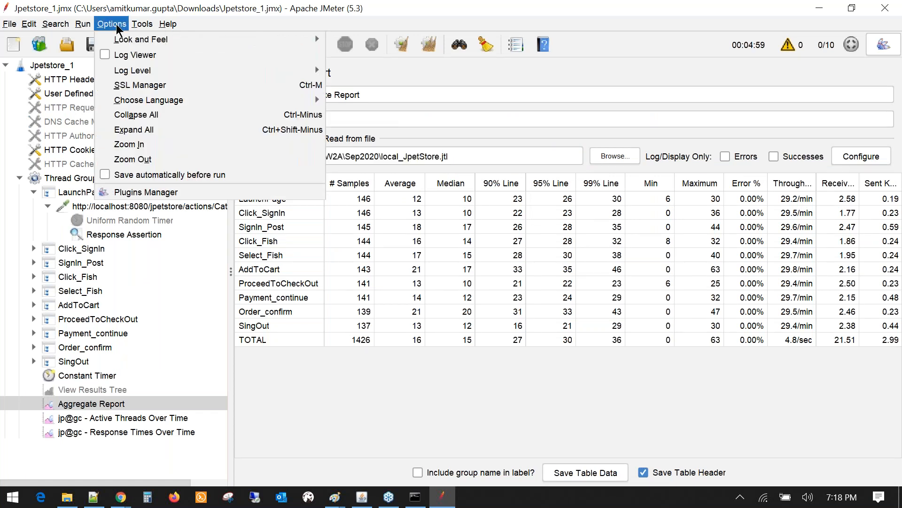
{"action": "mouse_move", "coordinate": [134, 30]}
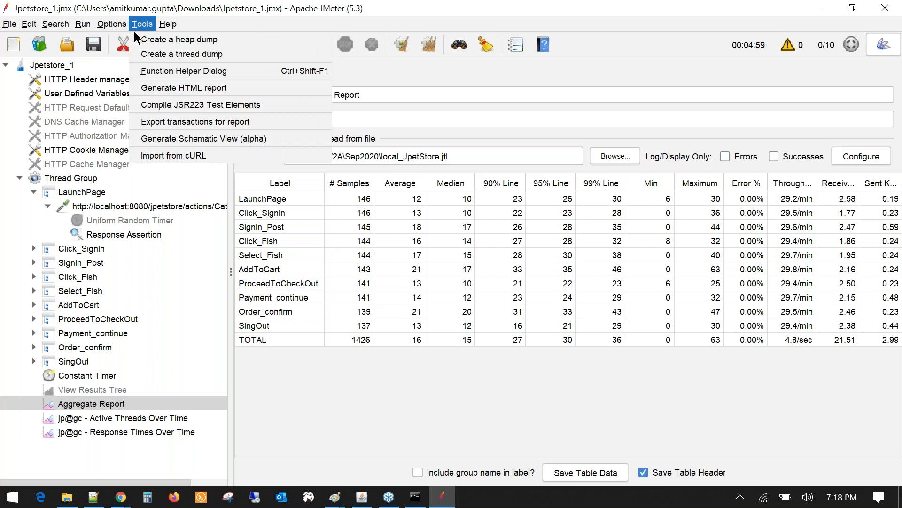
{"action": "left_click", "coordinate": [196, 89]}
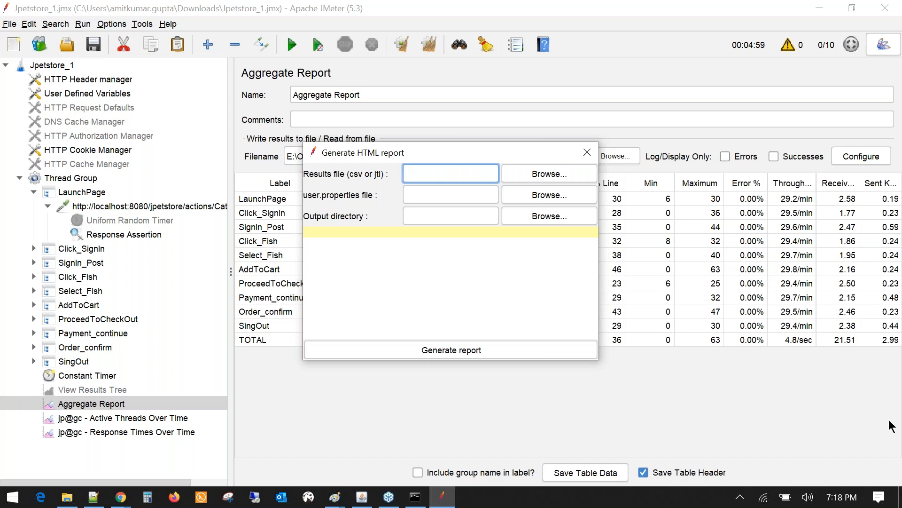
{"action": "key", "text": "alt+Tab"}
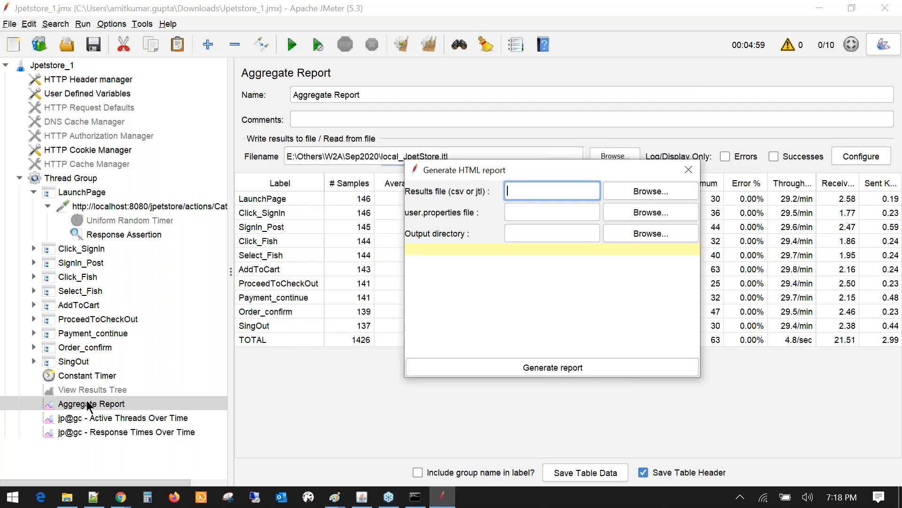
{"action": "left_click", "coordinate": [88, 405]}
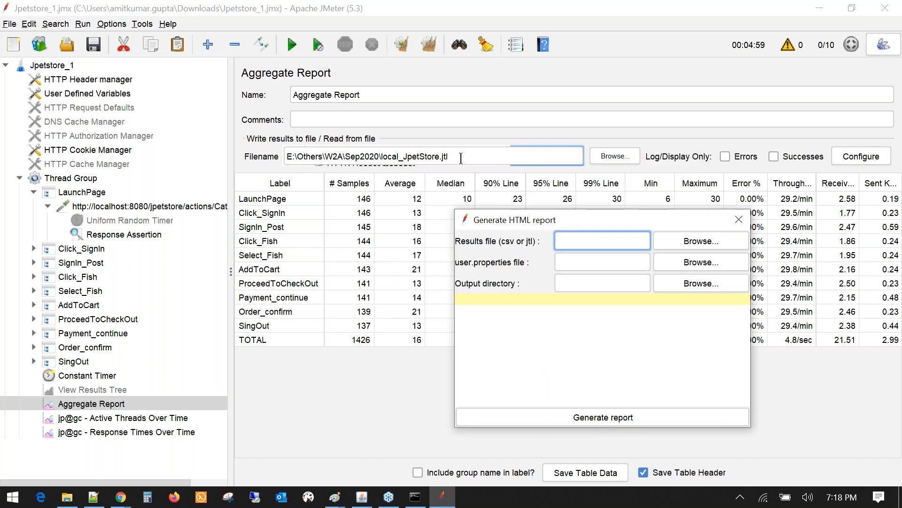
{"action": "left_click_drag", "start_coordinate": [381, 156], "coordinate": [452, 157]}
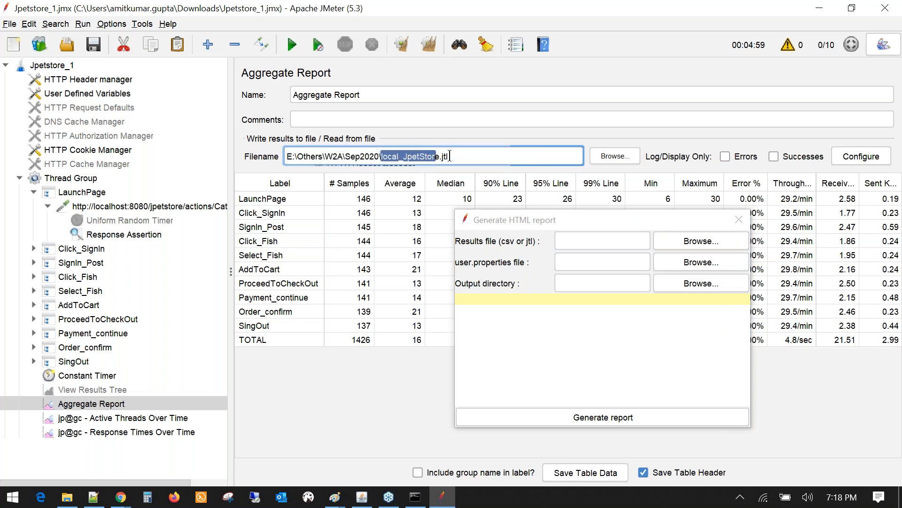
{"action": "left_click", "coordinate": [443, 156]}
{"action": "left_click_drag", "start_coordinate": [472, 157], "coordinate": [287, 156]}
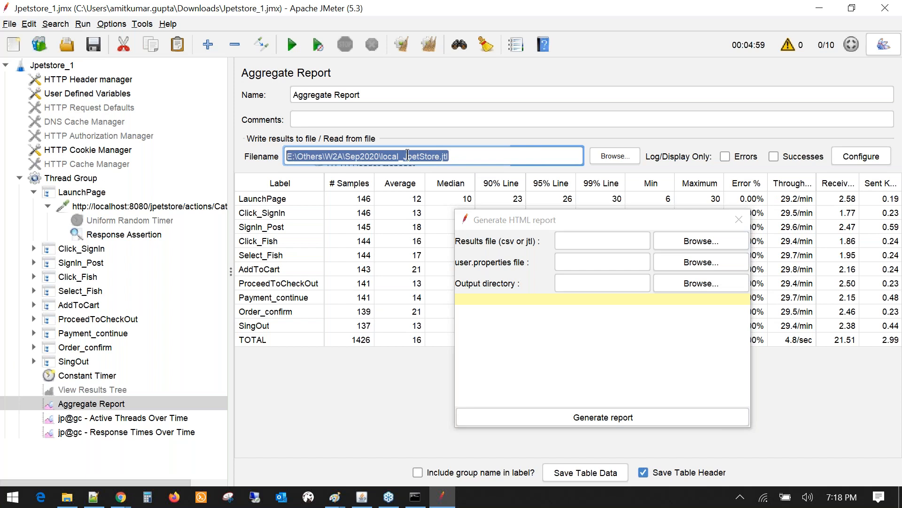
{"action": "left_click", "coordinate": [530, 215]}
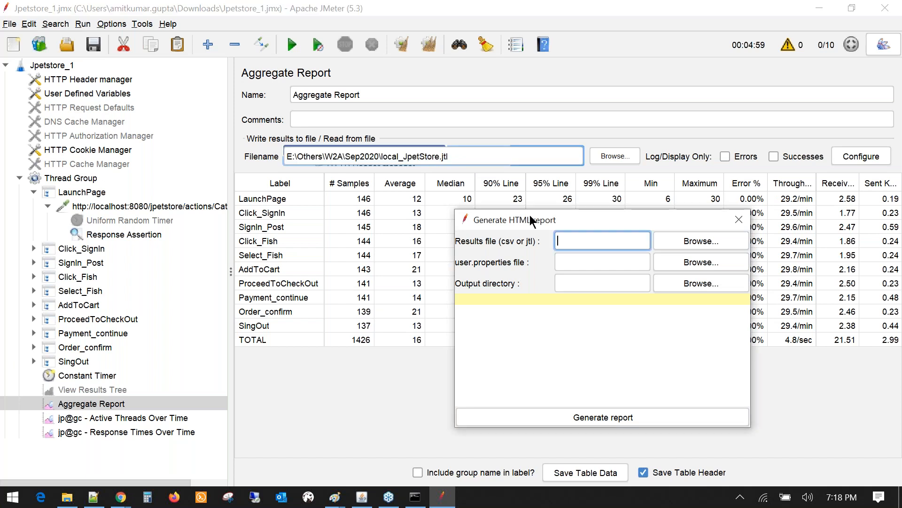
{"action": "left_click_drag", "start_coordinate": [529, 215], "coordinate": [456, 197]}
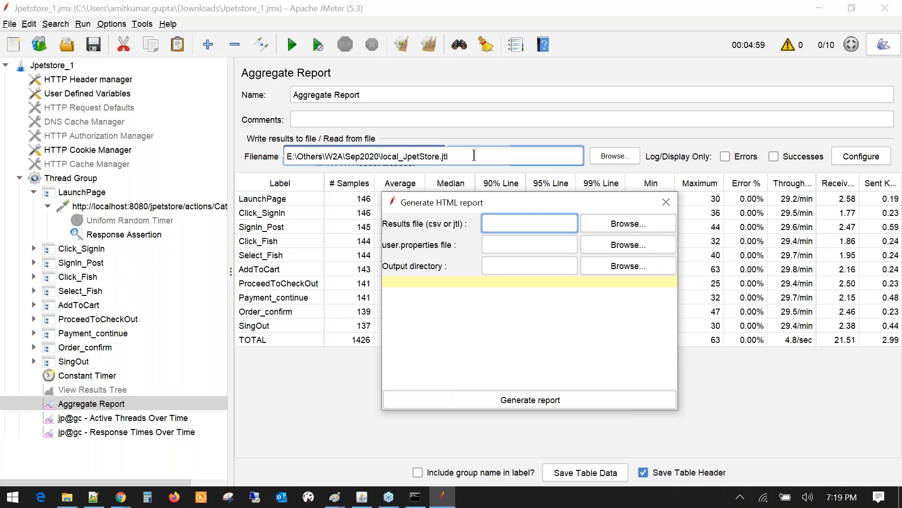
{"action": "left_click", "coordinate": [474, 155]}
{"action": "left_click_drag", "start_coordinate": [382, 156], "coordinate": [270, 142]}
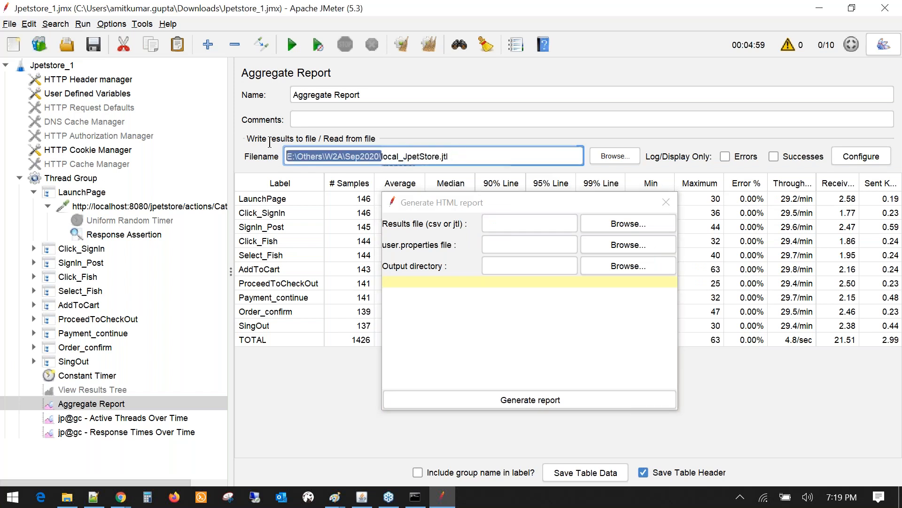
- Set the results file to Sep2020\local_JpetStore.jtl
{"action": "left_click", "coordinate": [504, 198]}
{"action": "left_click", "coordinate": [619, 224]}
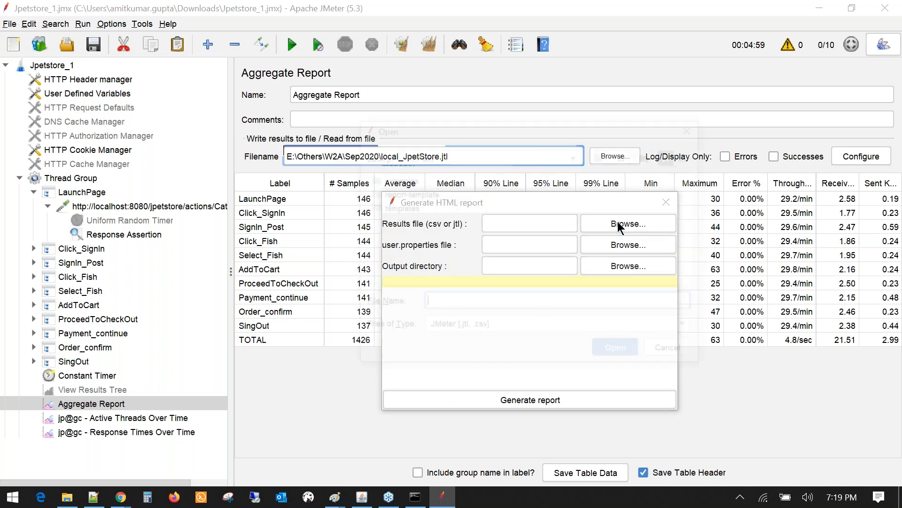
{"action": "left_click", "coordinate": [604, 155]}
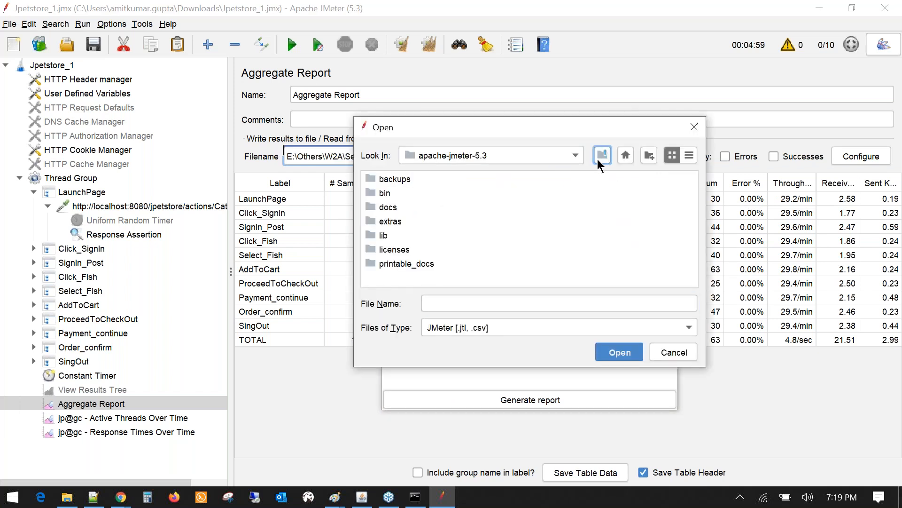
{"action": "left_click", "coordinate": [596, 156]}
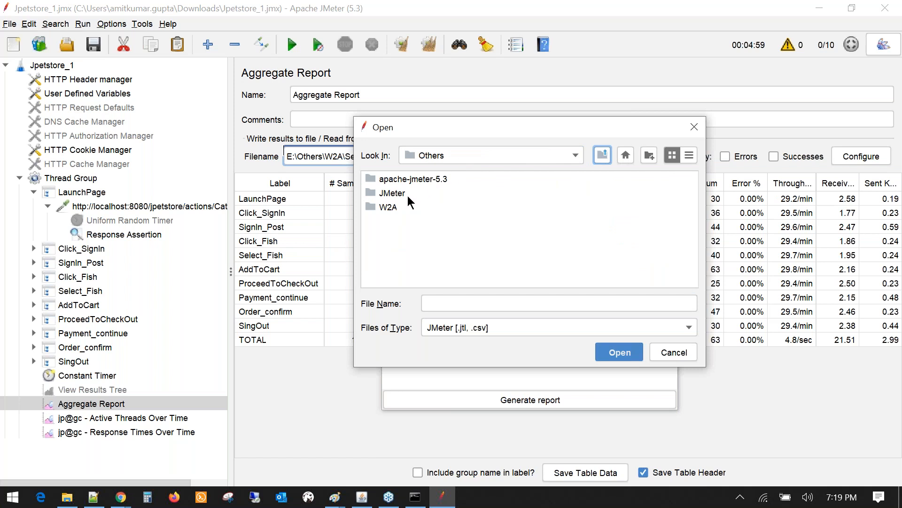
{"action": "left_click", "coordinate": [393, 208]}
{"action": "double_click", "coordinate": [393, 208]}
{"action": "left_click", "coordinate": [384, 181]}
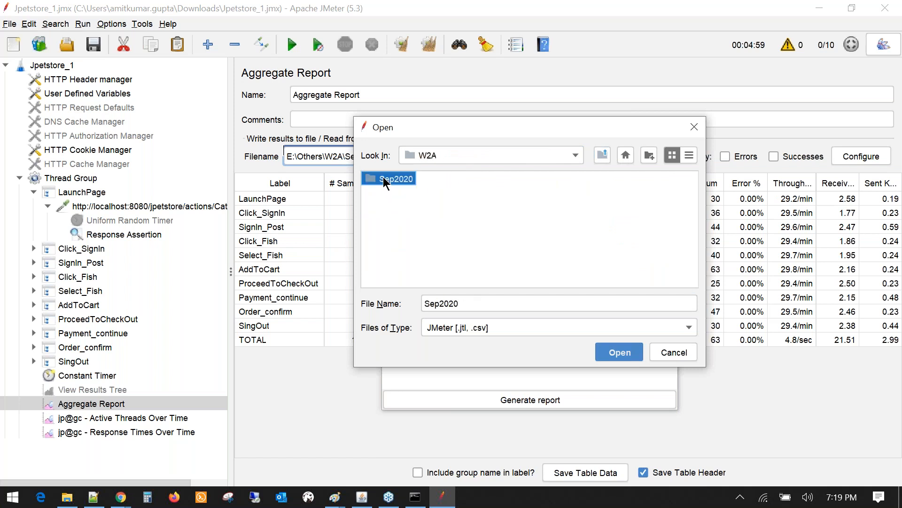
{"action": "double_click", "coordinate": [385, 180]}
{"action": "left_click", "coordinate": [397, 194]}
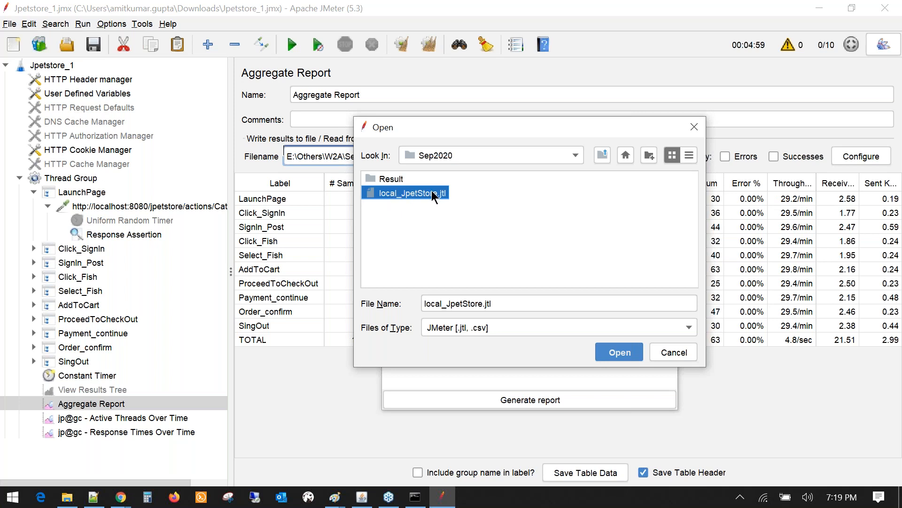
{"action": "left_click", "coordinate": [614, 352]}
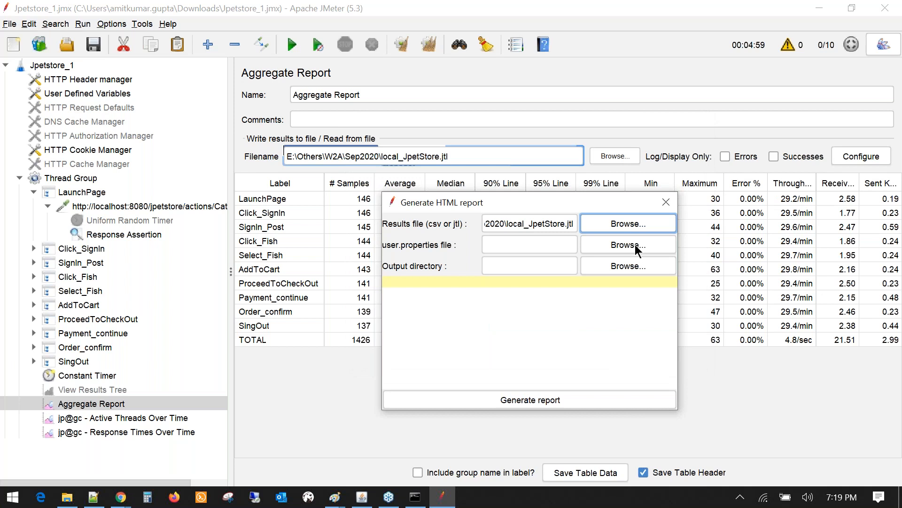
- Set the properties file to user.properties from apache-jmeter-5.3\bin
{"action": "left_click", "coordinate": [635, 247]}
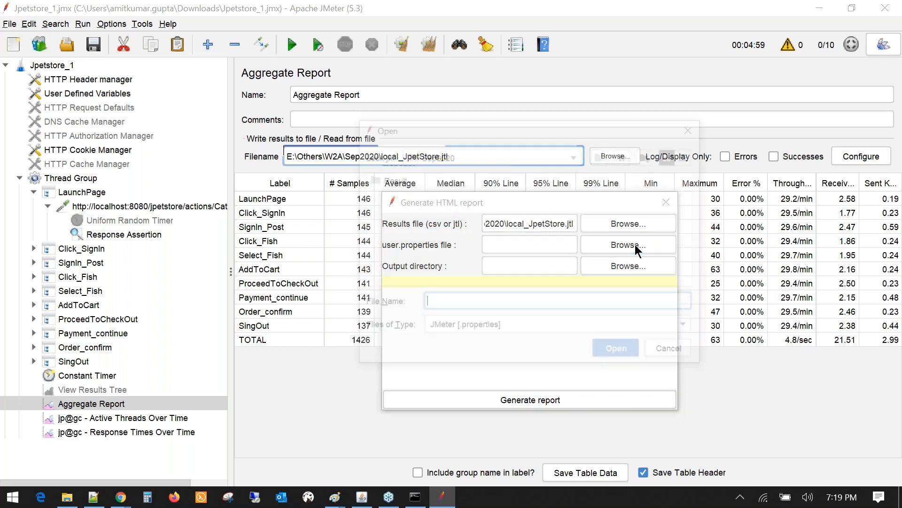
{"action": "left_click", "coordinate": [603, 155]}
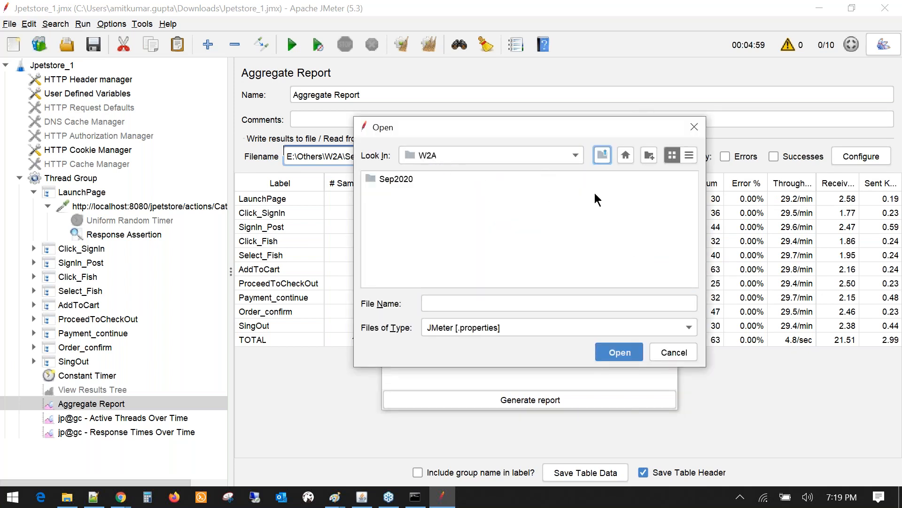
{"action": "left_click", "coordinate": [601, 156]}
{"action": "double_click", "coordinate": [400, 181]}
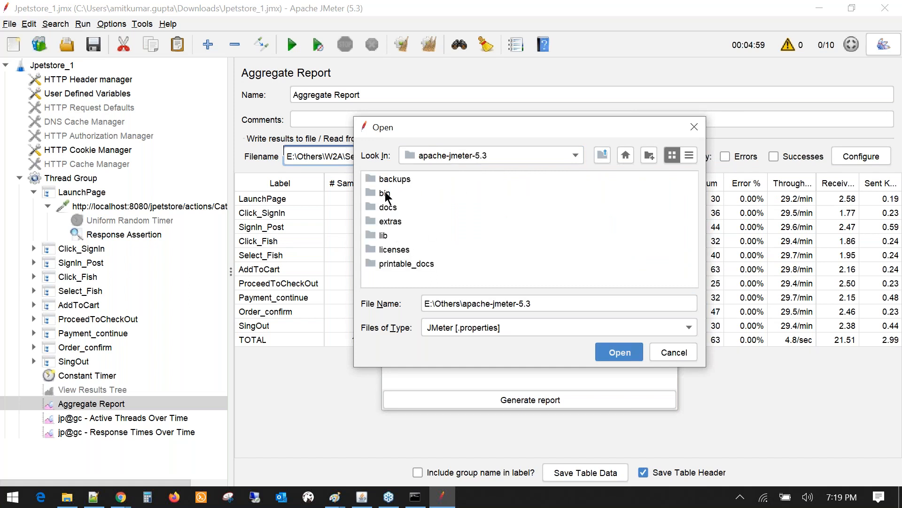
{"action": "left_click", "coordinate": [385, 192]}
{"action": "double_click", "coordinate": [385, 191]}
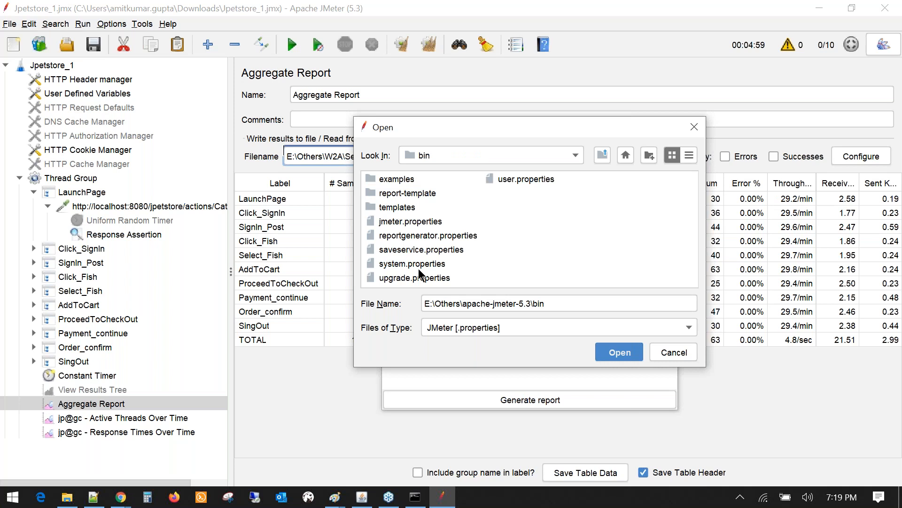
{"action": "left_click", "coordinate": [513, 178]}
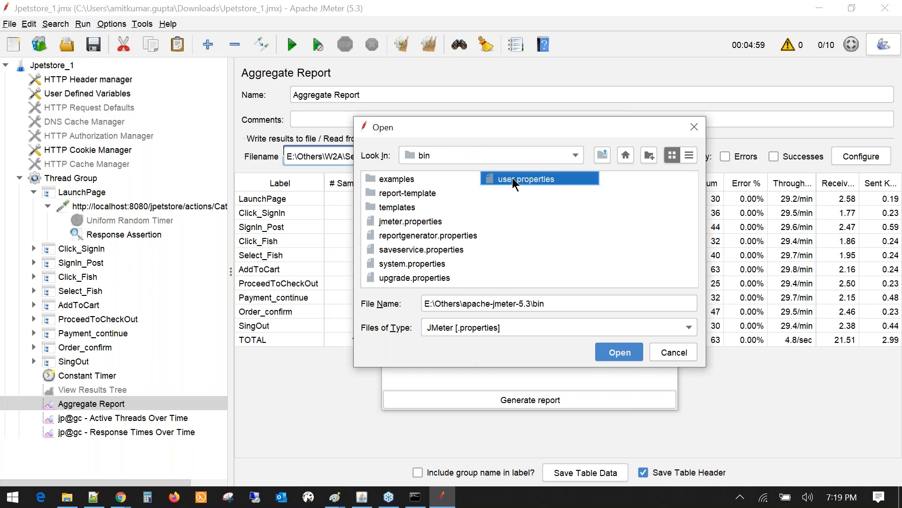
{"action": "left_click", "coordinate": [612, 354]}
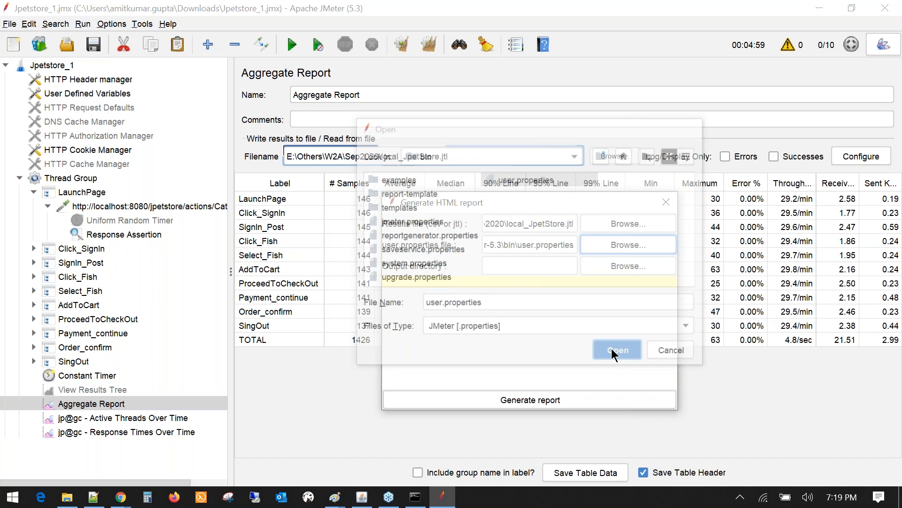
- Set the output directory to the Sep2020\Result folder
{"action": "left_click", "coordinate": [629, 265]}
{"action": "left_click", "coordinate": [602, 155]}
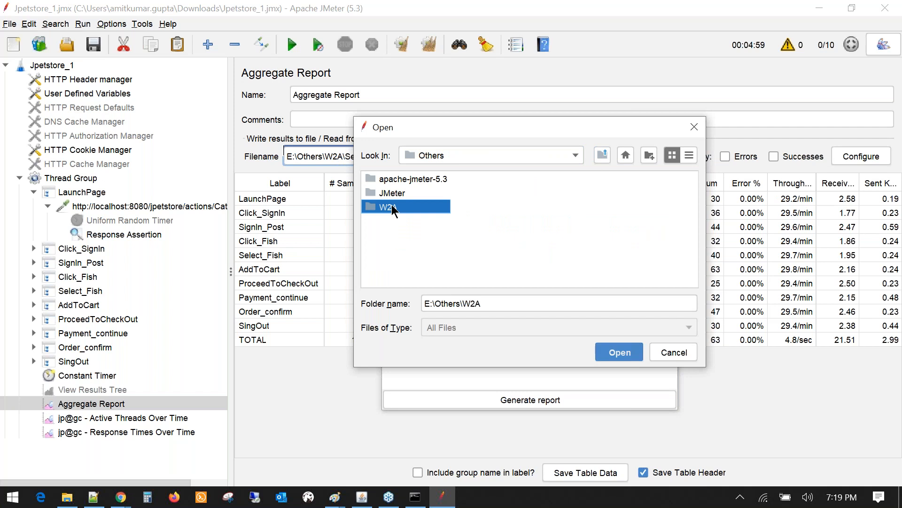
{"action": "double_click", "coordinate": [391, 206]}
{"action": "double_click", "coordinate": [391, 180]}
{"action": "left_click", "coordinate": [391, 182]}
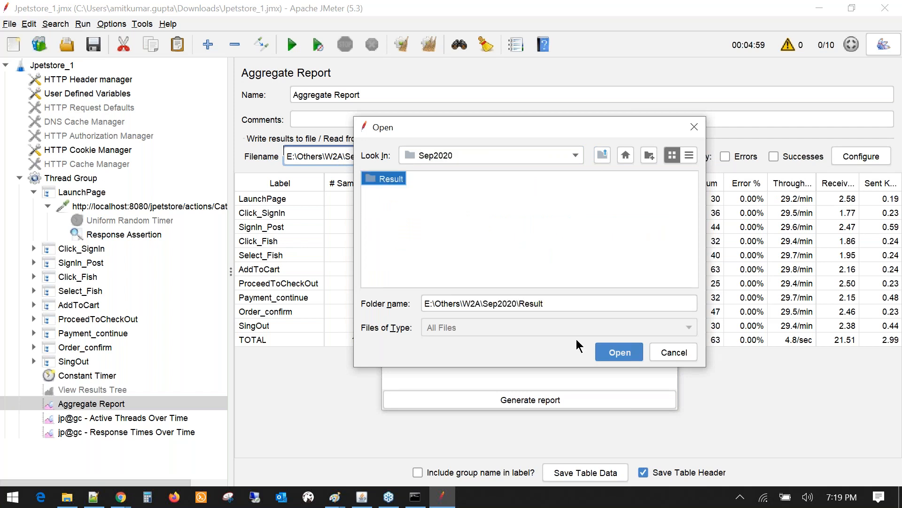
{"action": "left_click", "coordinate": [598, 351]}
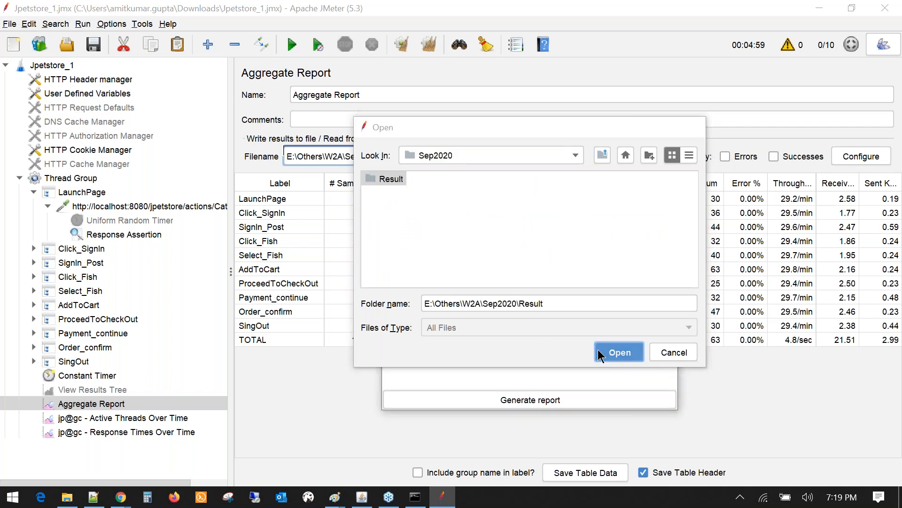
- Generate the HTML report and confirm the 'Report created !' message
{"action": "left_click_drag", "start_coordinate": [517, 202], "coordinate": [371, 99]}
{"action": "left_click", "coordinate": [392, 304]}
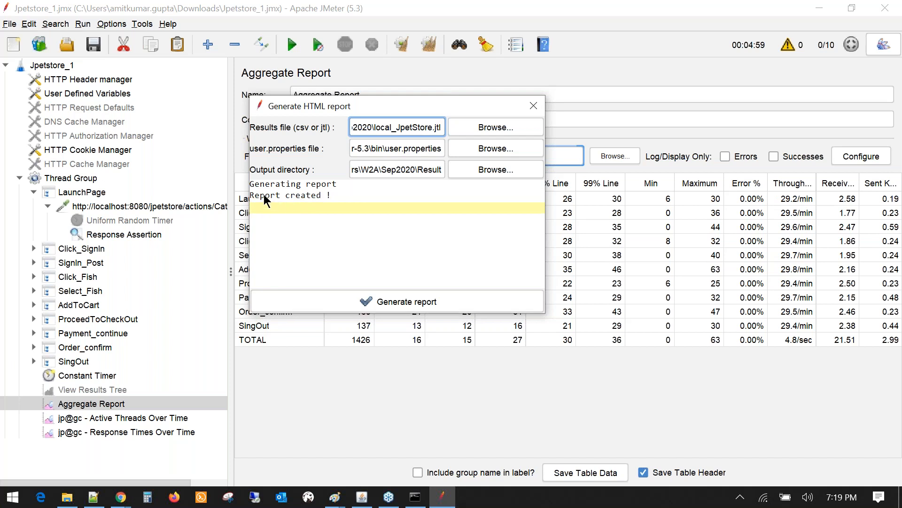
{"action": "left_click_drag", "start_coordinate": [338, 196], "coordinate": [250, 196]}
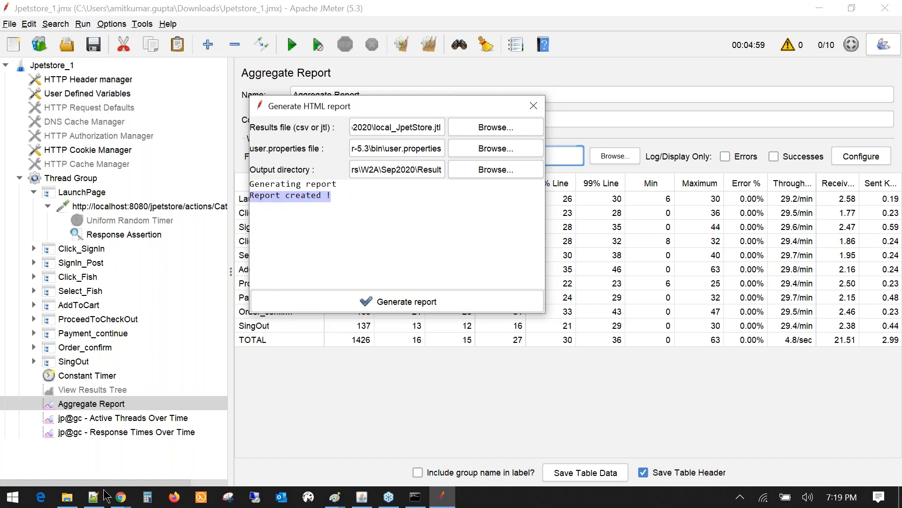
- Open and refresh the Result folder, then open index.html in Chrome
{"action": "left_click", "coordinate": [68, 497]}
{"action": "double_click", "coordinate": [214, 93]}
{"action": "left_click_drag", "start_coordinate": [263, 147], "coordinate": [275, 90]}
{"action": "right_click", "coordinate": [277, 192]}
{"action": "left_click", "coordinate": [232, 246]}
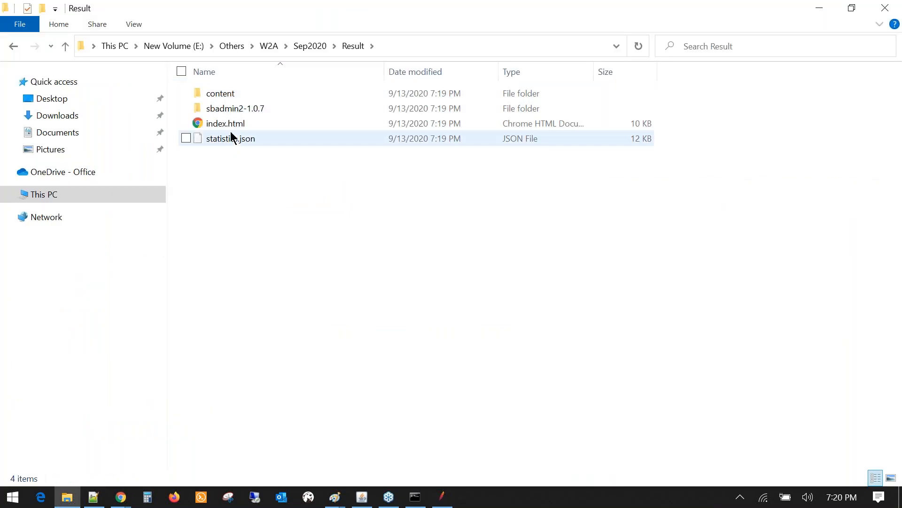
{"action": "left_click", "coordinate": [217, 122]}
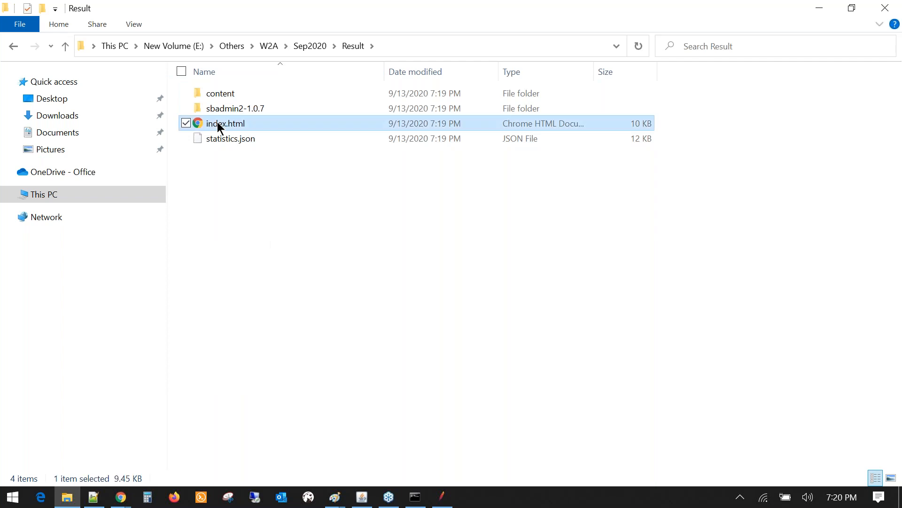
{"action": "double_click", "coordinate": [217, 122]}
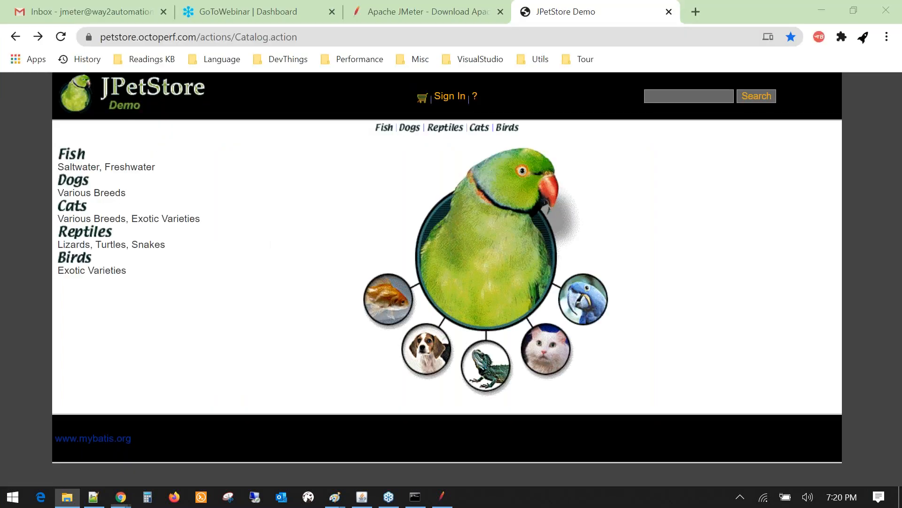
- Scroll the dashboard down to the Statistics table and back to its header rows
{"action": "scroll", "coordinate": [311, 245], "scroll_direction": "down", "scroll_amount": 5}
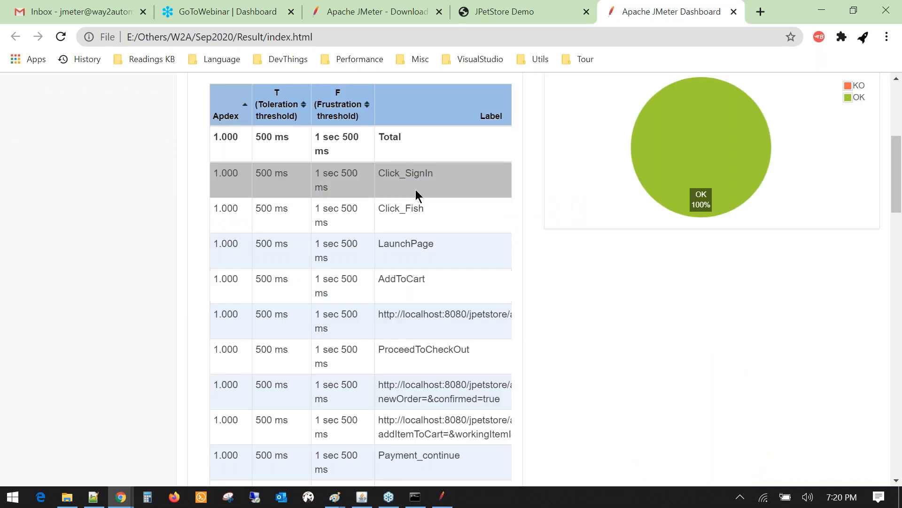
{"action": "scroll", "coordinate": [416, 307], "scroll_direction": "down", "scroll_amount": 3}
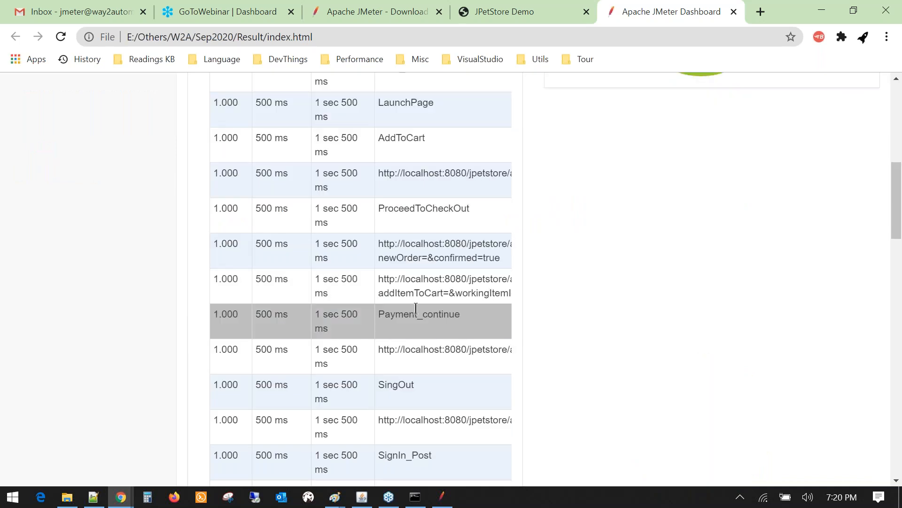
{"action": "scroll", "coordinate": [416, 308], "scroll_direction": "down", "scroll_amount": 10}
{"action": "scroll", "coordinate": [413, 313], "scroll_direction": "down", "scroll_amount": 2}
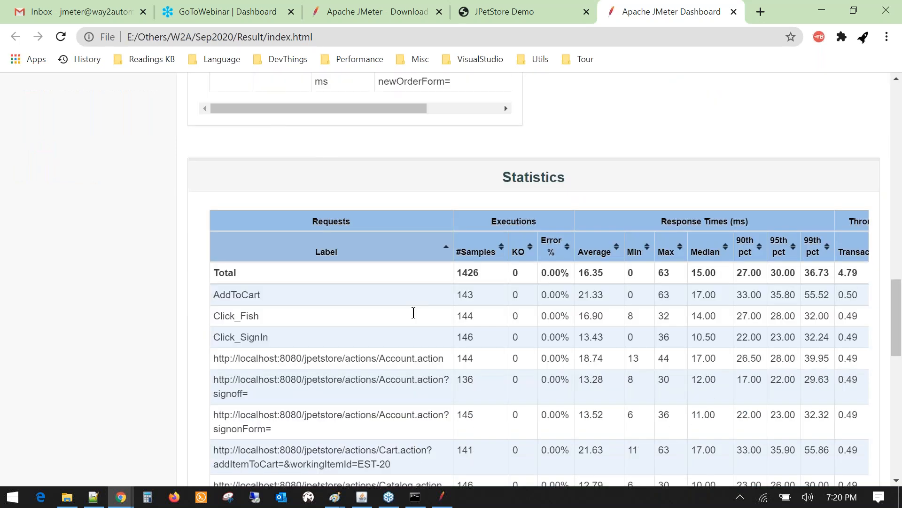
{"action": "scroll", "coordinate": [467, 139], "scroll_direction": "down", "scroll_amount": 3}
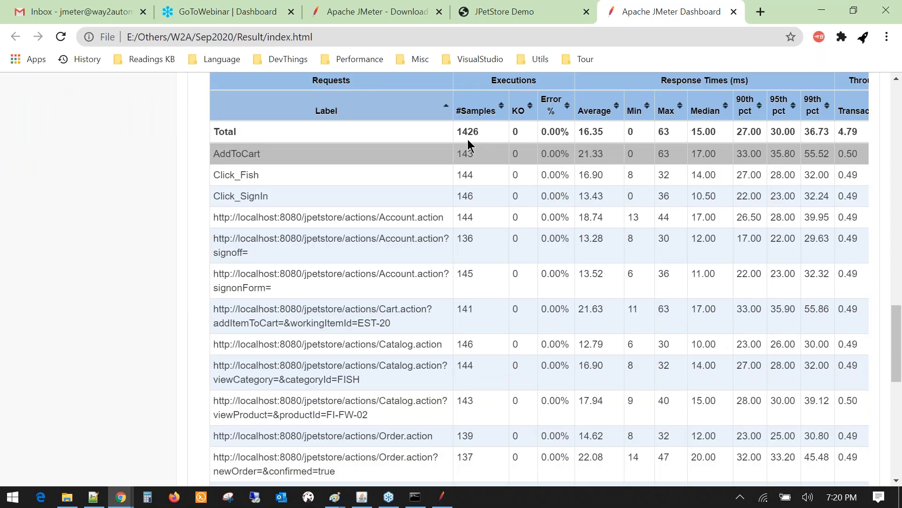
{"action": "scroll", "coordinate": [467, 139], "scroll_direction": "down", "scroll_amount": 8}
{"action": "scroll", "coordinate": [266, 145], "scroll_direction": "up", "scroll_amount": 7}
- Look at View Results Tree and the Click_SignIn controller, then glance at the dashboard
{"action": "left_click", "coordinate": [449, 497]}
{"action": "left_click", "coordinate": [92, 389]}
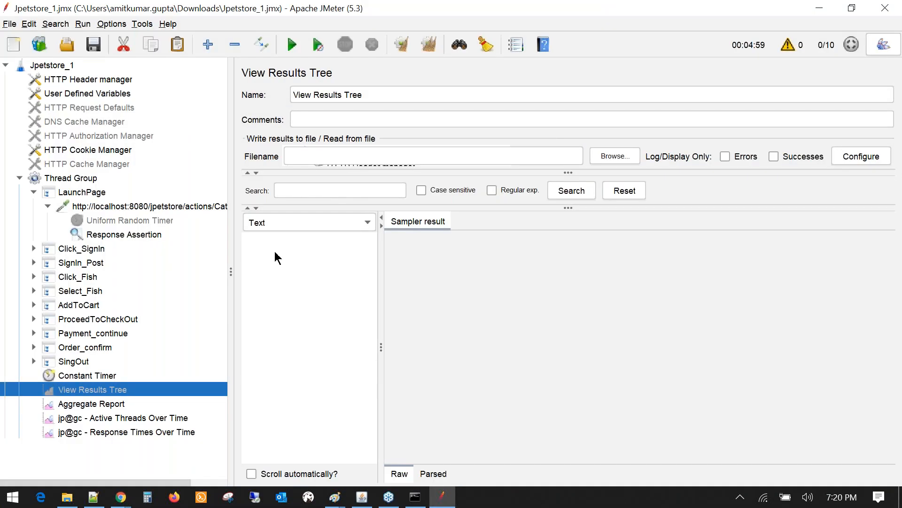
{"action": "left_click", "coordinate": [78, 249]}
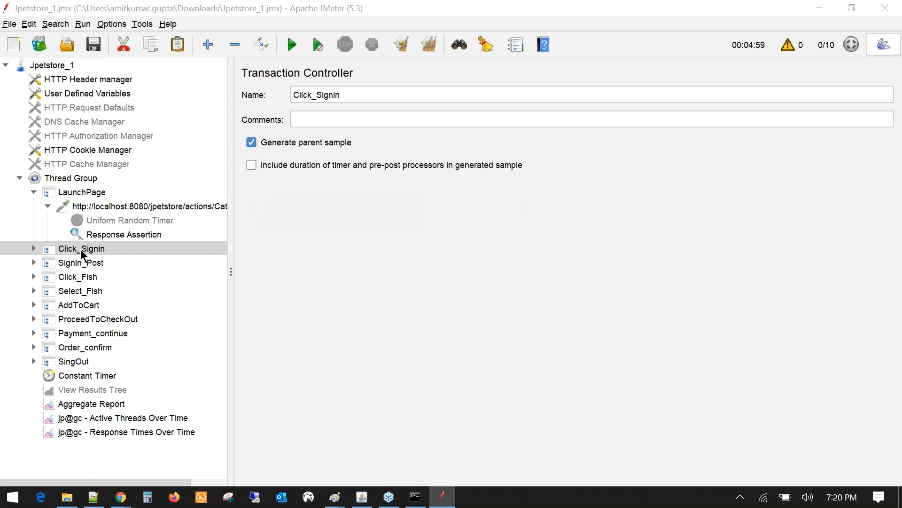
{"action": "key", "text": "alt+Tab"}
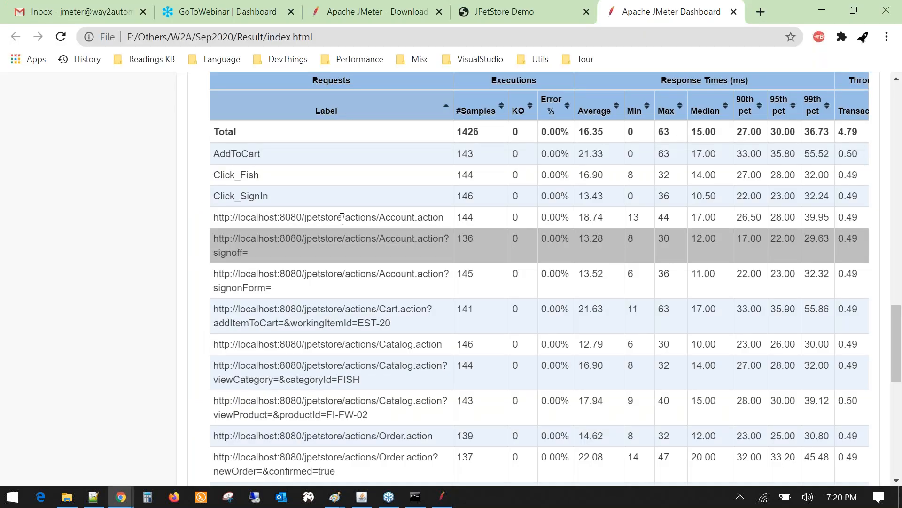
{"action": "scroll", "coordinate": [342, 218], "scroll_direction": "down", "scroll_amount": 3}
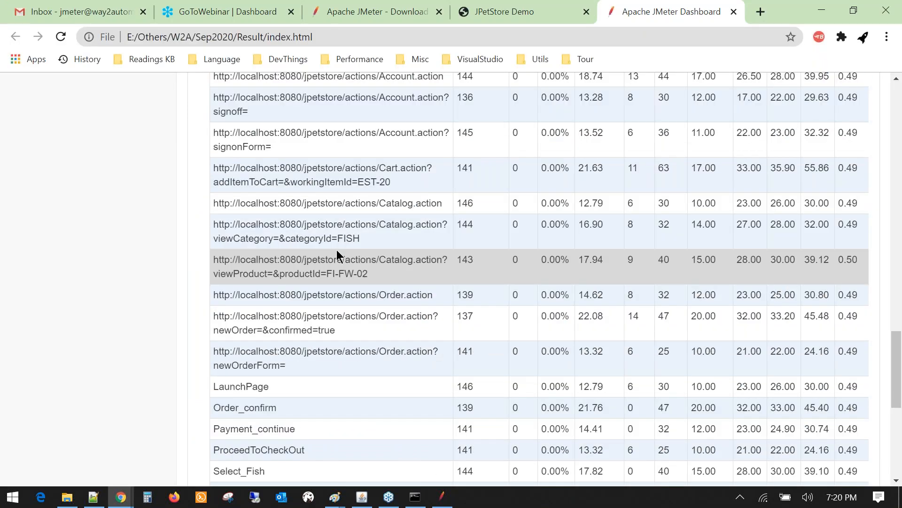
{"action": "scroll", "coordinate": [337, 253], "scroll_direction": "up", "scroll_amount": 2}
{"action": "scroll", "coordinate": [535, 279], "scroll_direction": "up", "scroll_amount": 9}
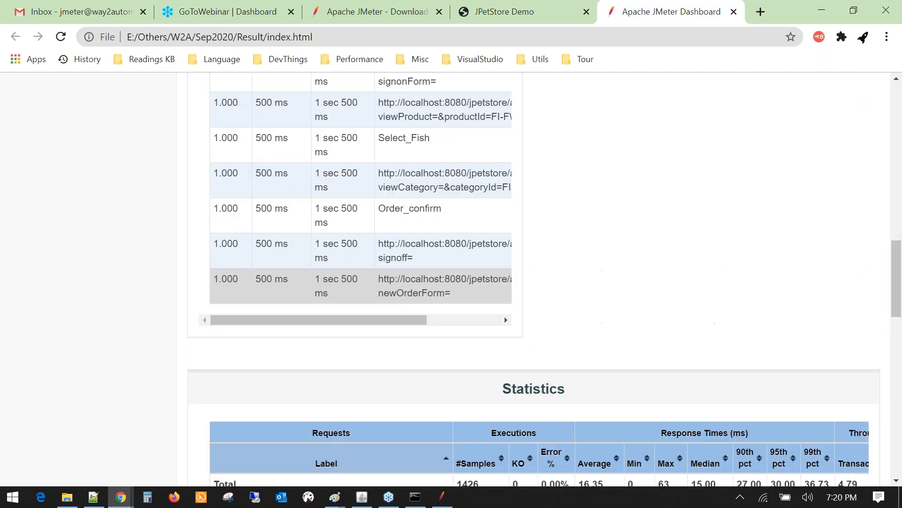
- Open the Aggregate Report's Configure sample result save settings
{"action": "key", "text": "alt+Tab"}
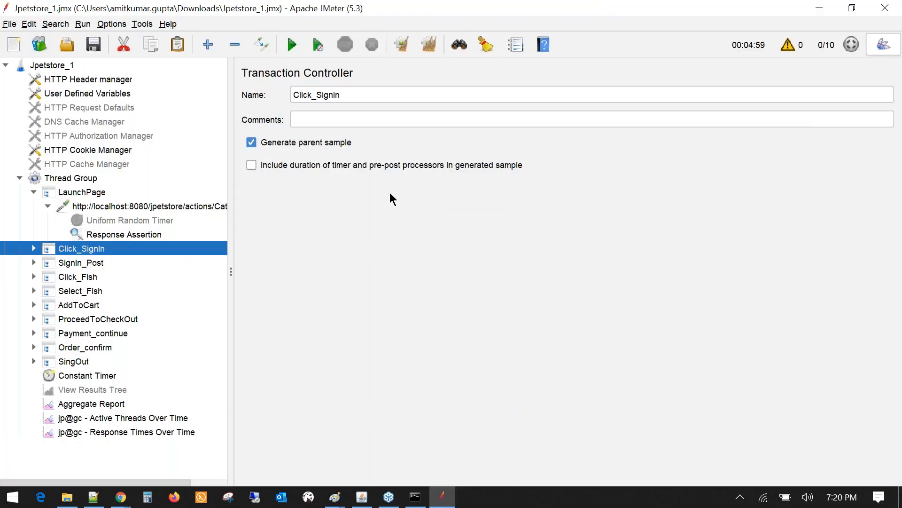
{"action": "key", "text": "alt+Tab"}
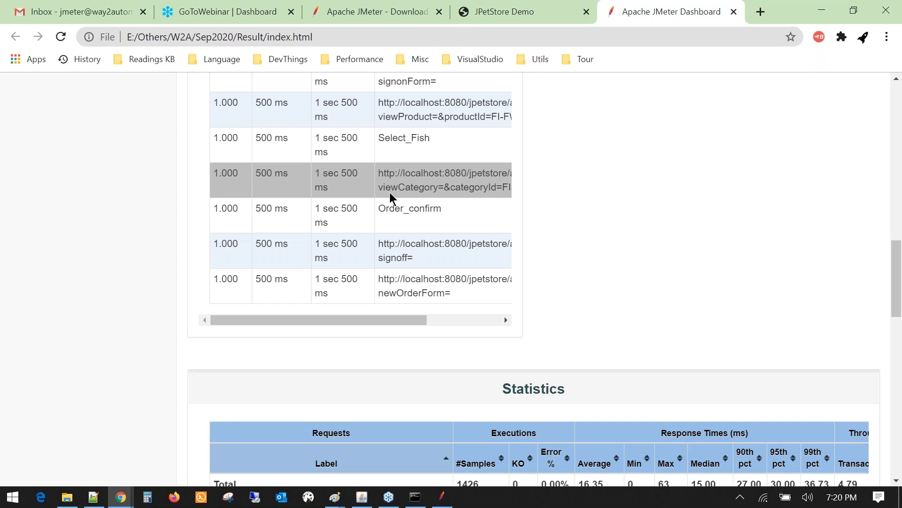
{"action": "key", "text": "alt+Tab"}
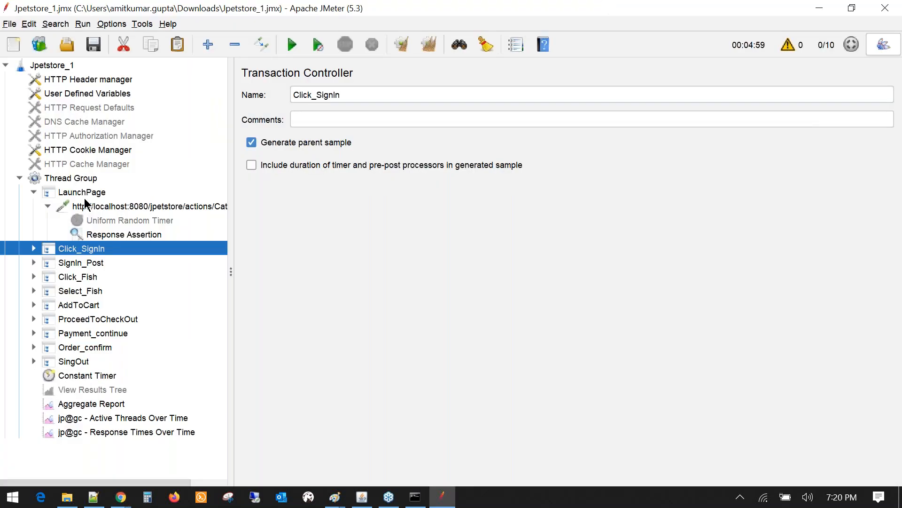
{"action": "left_click", "coordinate": [91, 403]}
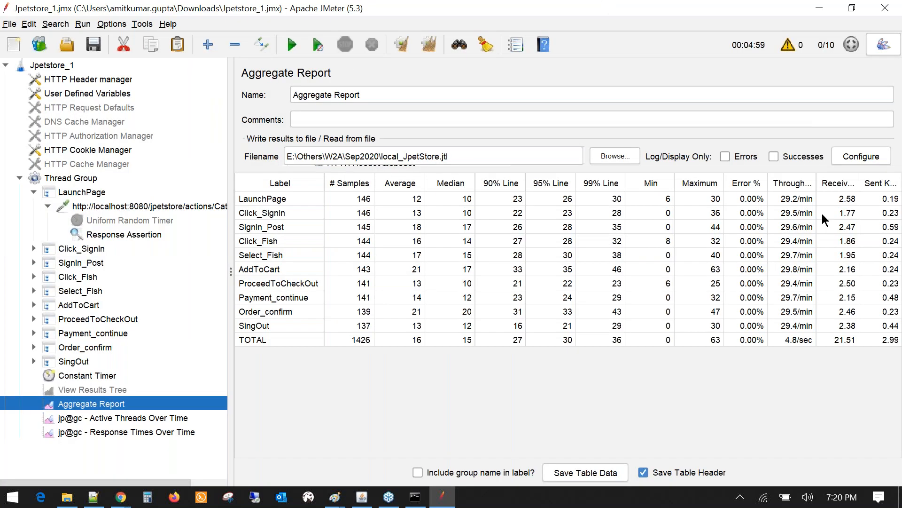
{"action": "left_click", "coordinate": [861, 156]}
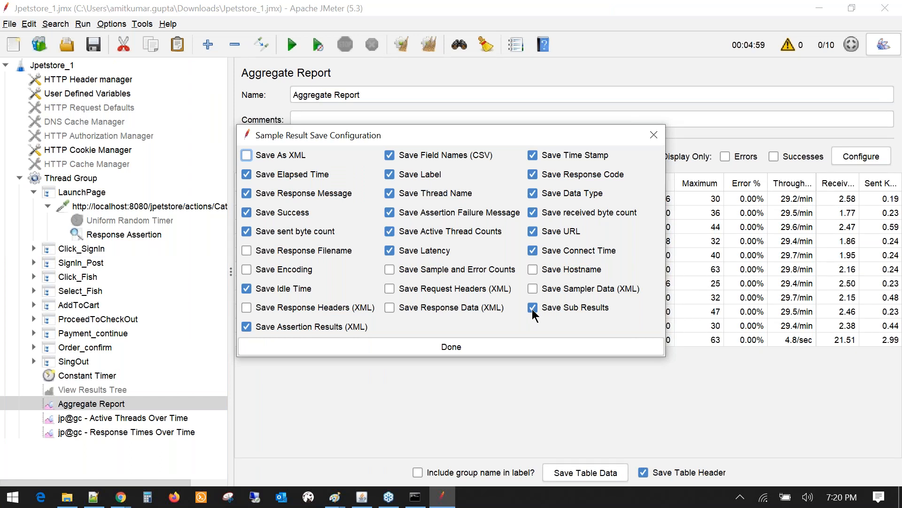
- Scroll the browser dashboard back up to its report information
{"action": "key", "text": "alt+Tab"}
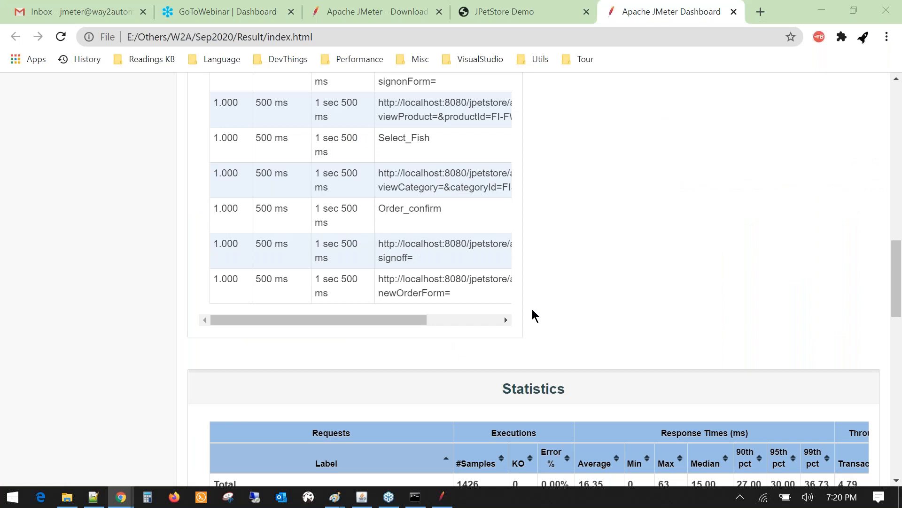
{"action": "key", "text": "alt+Tab"}
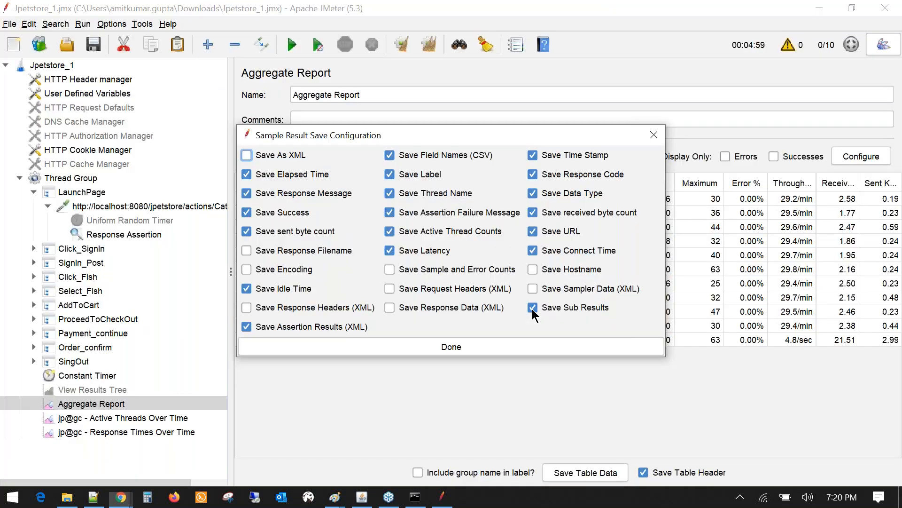
{"action": "key", "text": "alt+Tab"}
{"action": "scroll", "coordinate": [394, 193], "scroll_direction": "up", "scroll_amount": 5}
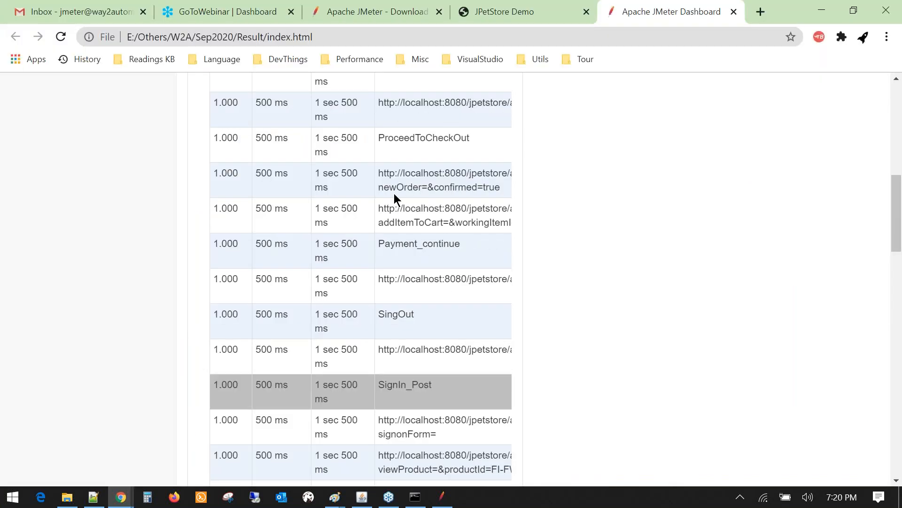
{"action": "scroll", "coordinate": [394, 193], "scroll_direction": "up", "scroll_amount": 3}
{"action": "left_click_drag", "start_coordinate": [380, 314], "coordinate": [580, 318]}
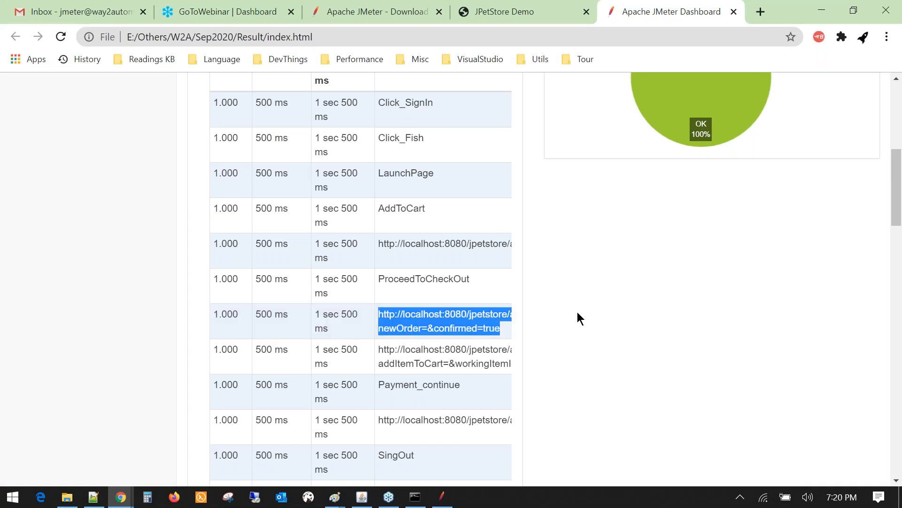
{"action": "left_click", "coordinate": [423, 318]}
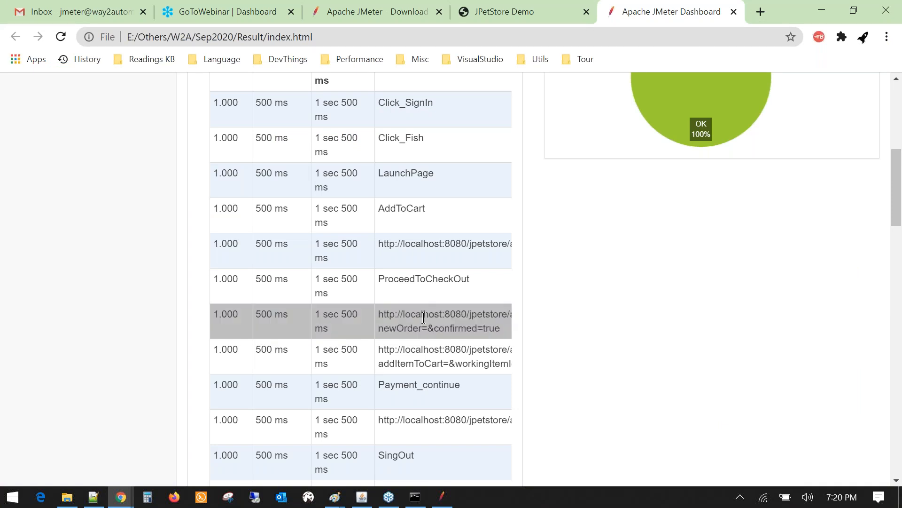
{"action": "scroll", "coordinate": [423, 312], "scroll_direction": "up", "scroll_amount": 8}
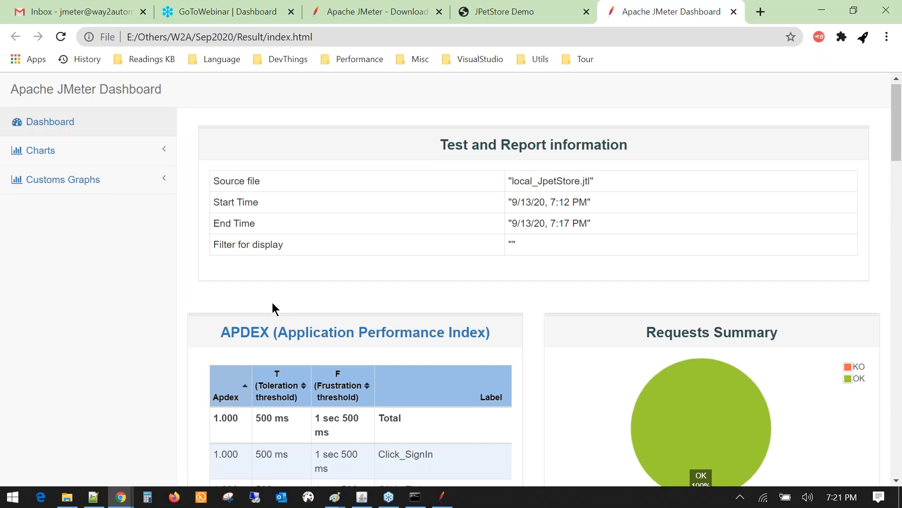
- Highlight the Total row values in the APDEX table
{"action": "scroll", "coordinate": [272, 303], "scroll_direction": "down", "scroll_amount": 4}
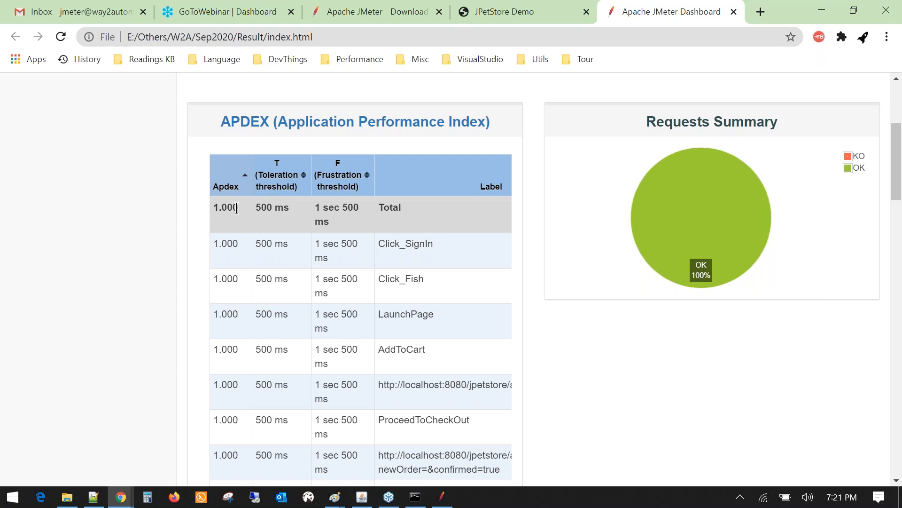
{"action": "left_click_drag", "start_coordinate": [213, 207], "coordinate": [431, 219]}
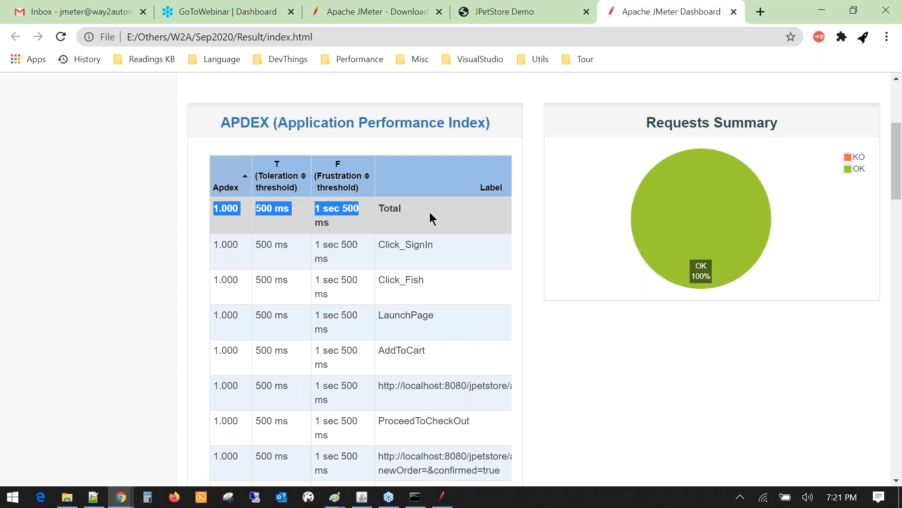
{"action": "scroll", "coordinate": [432, 219], "scroll_direction": "up", "scroll_amount": 3}
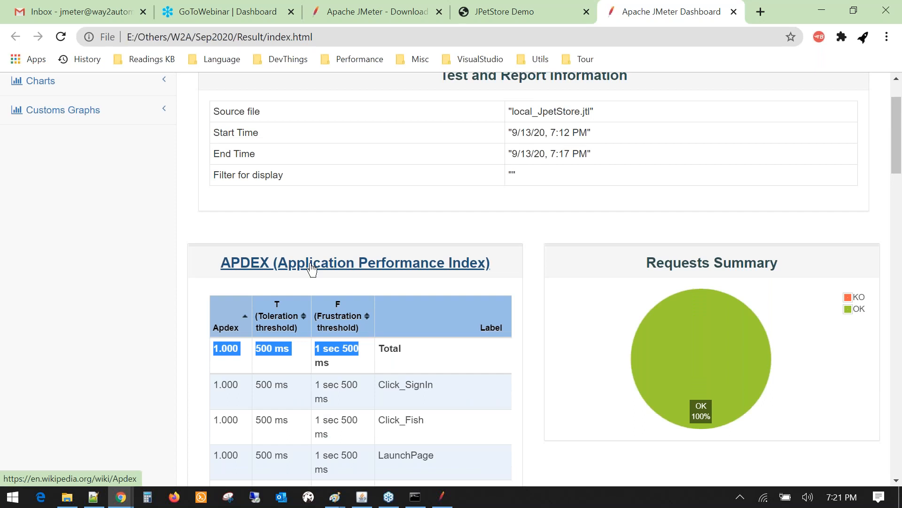
- Clear the selection and expand the Charts section in the dashboard sidebar
{"action": "left_click", "coordinate": [131, 336]}
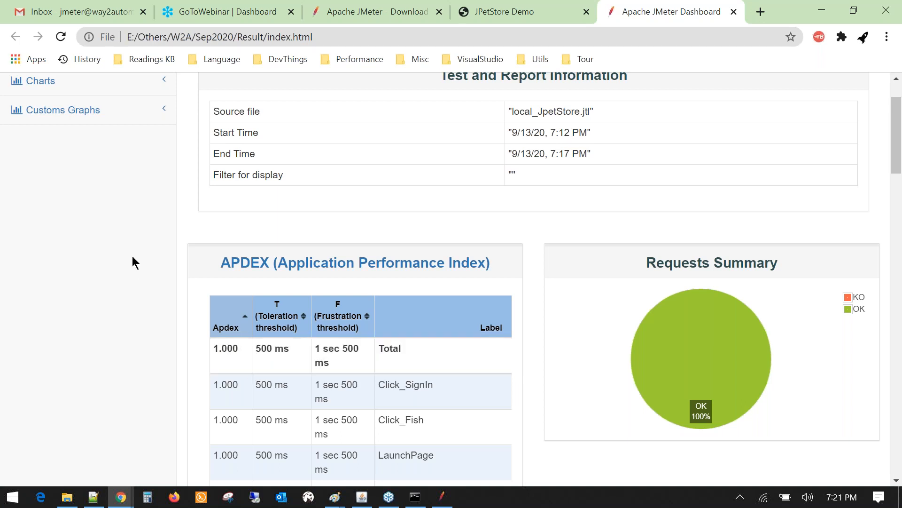
{"action": "scroll", "coordinate": [133, 257], "scroll_direction": "up", "scroll_amount": 2}
{"action": "left_click", "coordinate": [59, 153]}
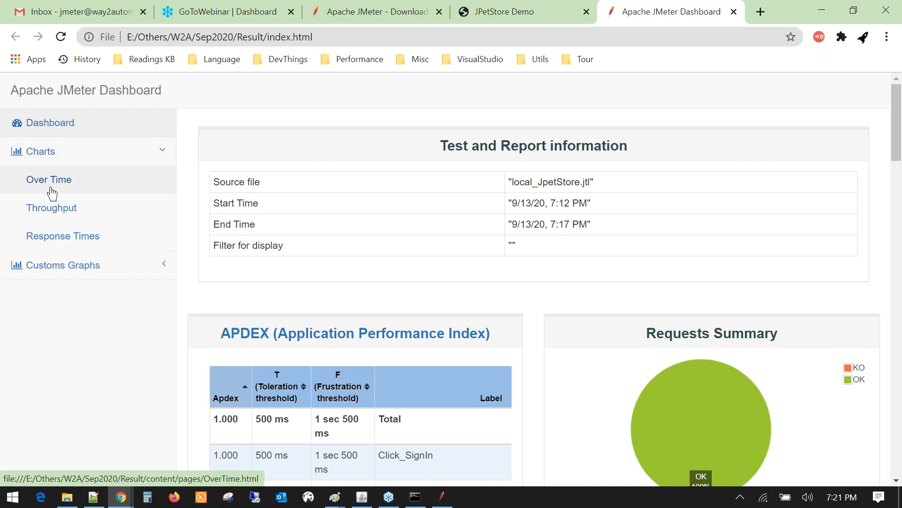
- Open Over Time and hide the AddToCart, Click_Fish, Click_SignIn, Account, Cart and Catalog series
{"action": "left_click", "coordinate": [50, 180]}
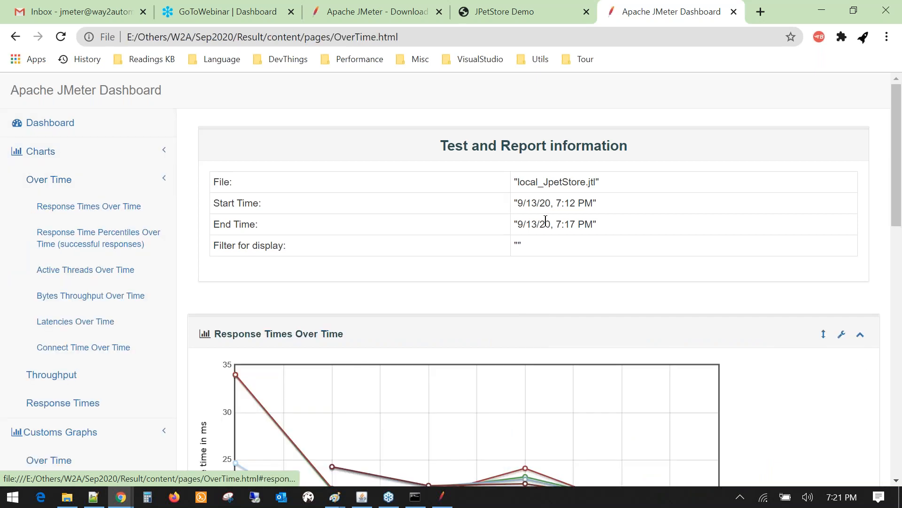
{"action": "scroll", "coordinate": [215, 382], "scroll_direction": "down", "scroll_amount": 3}
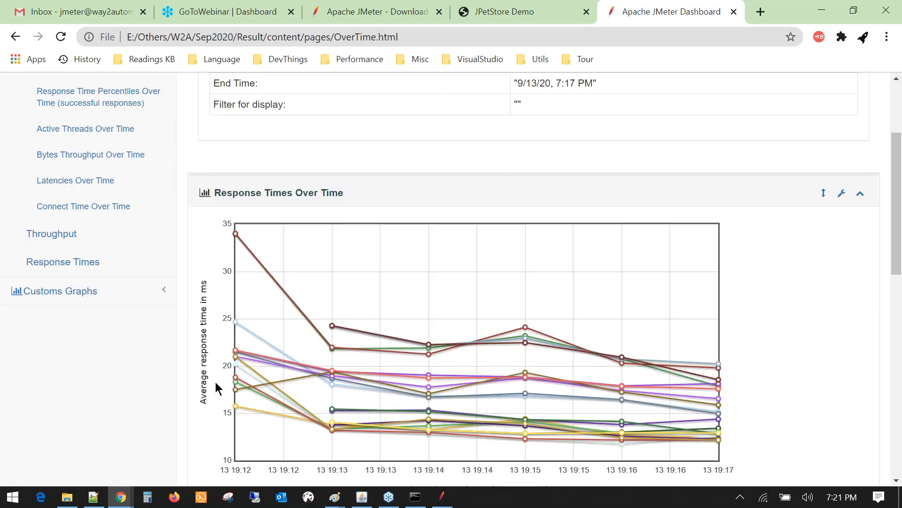
{"action": "scroll", "coordinate": [440, 405], "scroll_direction": "down", "scroll_amount": 1}
{"action": "scroll", "coordinate": [438, 401], "scroll_direction": "down", "scroll_amount": 3}
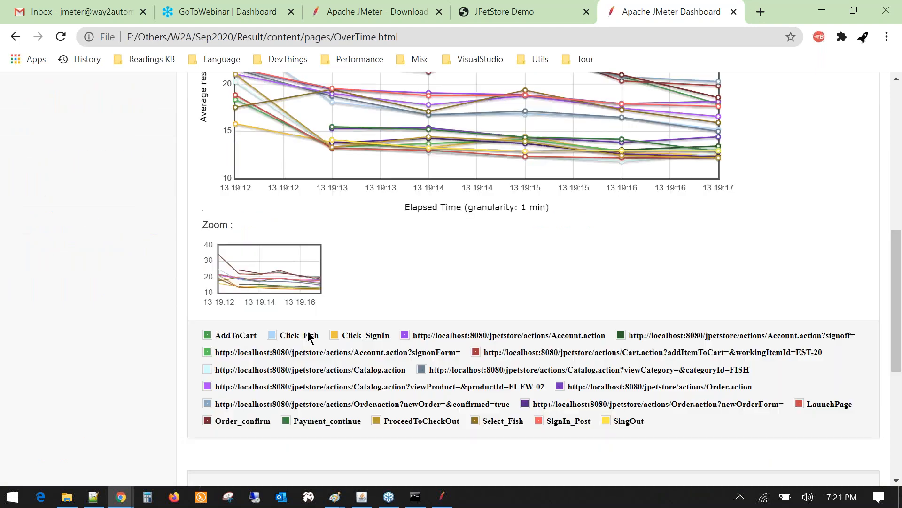
{"action": "left_click", "coordinate": [236, 335]}
{"action": "left_click", "coordinate": [299, 335]}
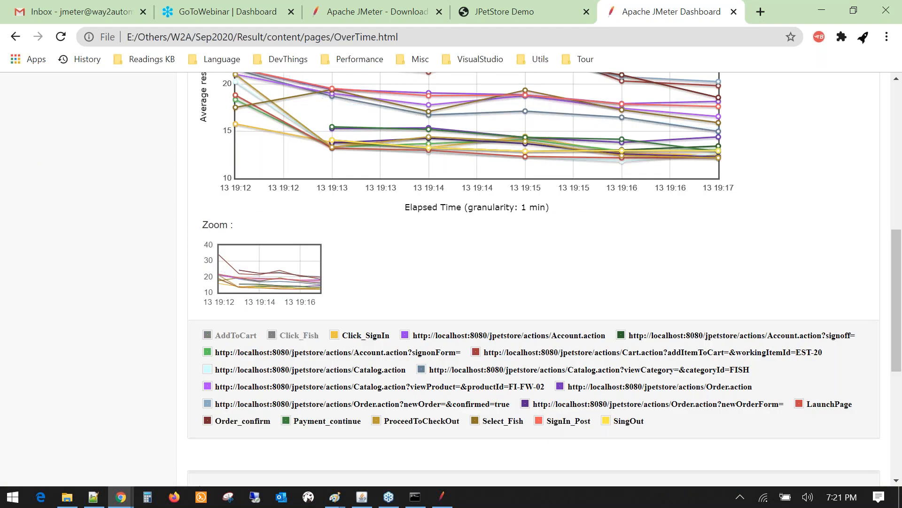
{"action": "left_click", "coordinate": [366, 335]}
{"action": "left_click", "coordinate": [439, 335]}
{"action": "left_click", "coordinate": [433, 352]}
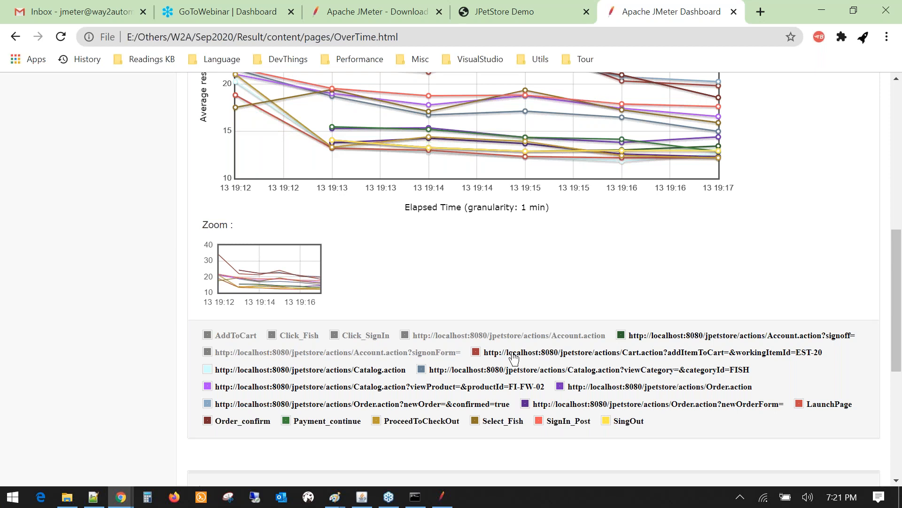
{"action": "left_click", "coordinate": [513, 354]}
{"action": "left_click", "coordinate": [504, 370]}
{"action": "left_click", "coordinate": [494, 388]}
- Hide the Order.action, SingOut, SignIn_Post, Select_Fish, ProceedToCheckOut, Payment_continue, Catalog and signoff series
{"action": "left_click", "coordinate": [470, 404]}
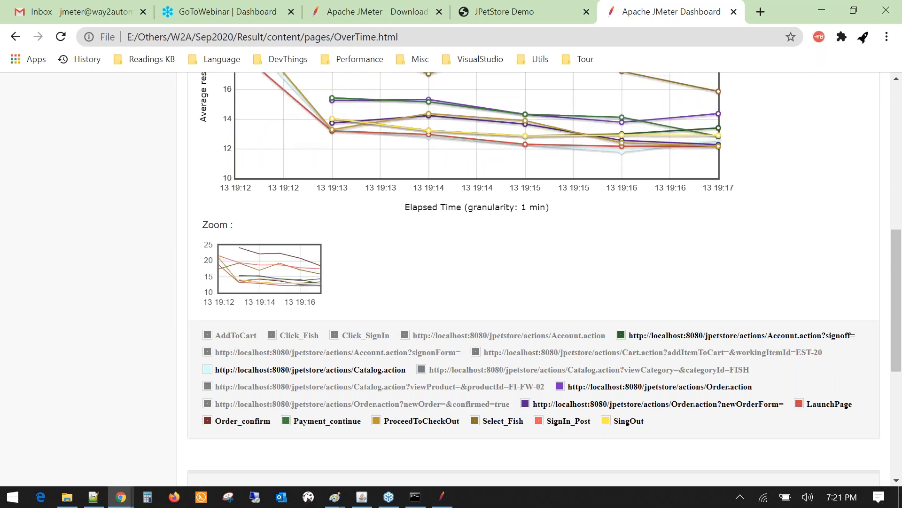
{"action": "left_click", "coordinate": [659, 386]}
{"action": "left_click", "coordinate": [717, 404]}
{"action": "left_click", "coordinate": [628, 420]}
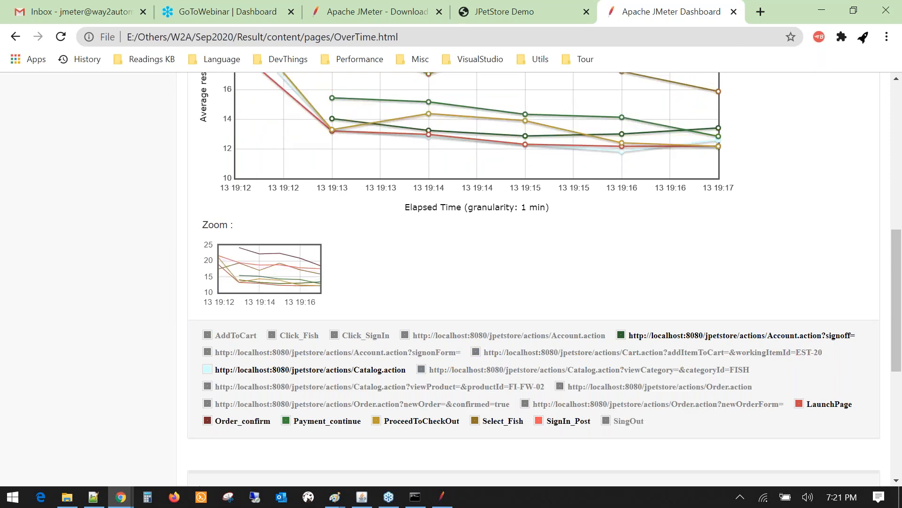
{"action": "left_click", "coordinate": [568, 421]}
{"action": "left_click", "coordinate": [502, 420]}
{"action": "left_click", "coordinate": [422, 421]}
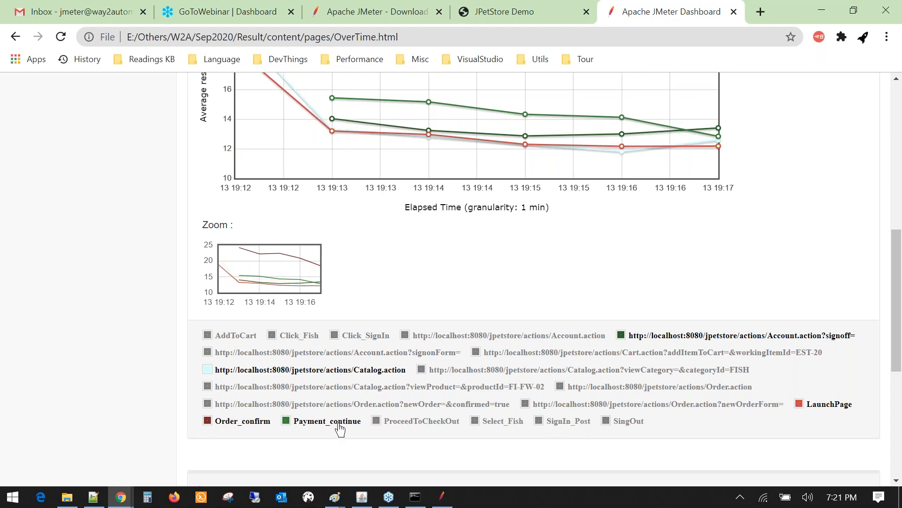
{"action": "left_click", "coordinate": [339, 420]}
{"action": "scroll", "coordinate": [419, 303], "scroll_direction": "up", "scroll_amount": 4}
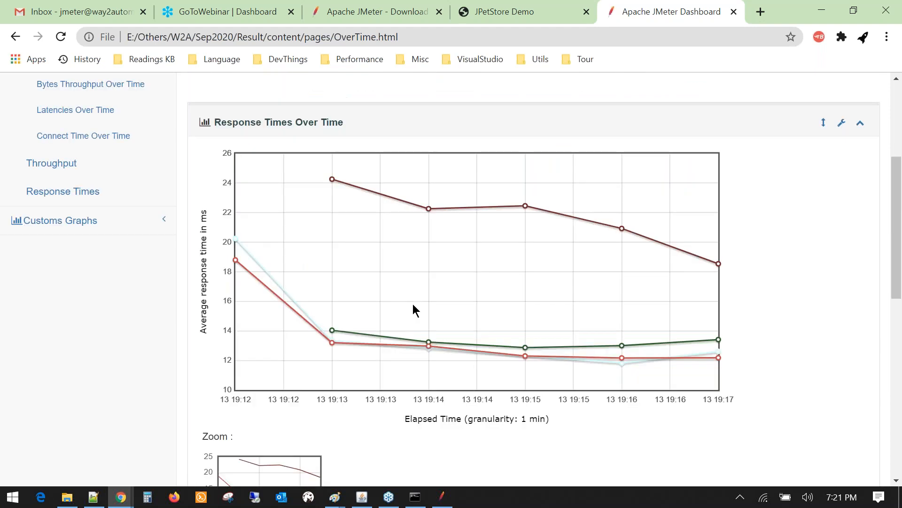
{"action": "scroll", "coordinate": [413, 304], "scroll_direction": "down", "scroll_amount": 4}
{"action": "left_click", "coordinate": [393, 299]}
{"action": "left_click", "coordinate": [649, 264]}
- Jump through the Active Threads, Bytes Throughput and Connect Time Over Time charts
{"action": "scroll", "coordinate": [491, 233], "scroll_direction": "up", "scroll_amount": 3}
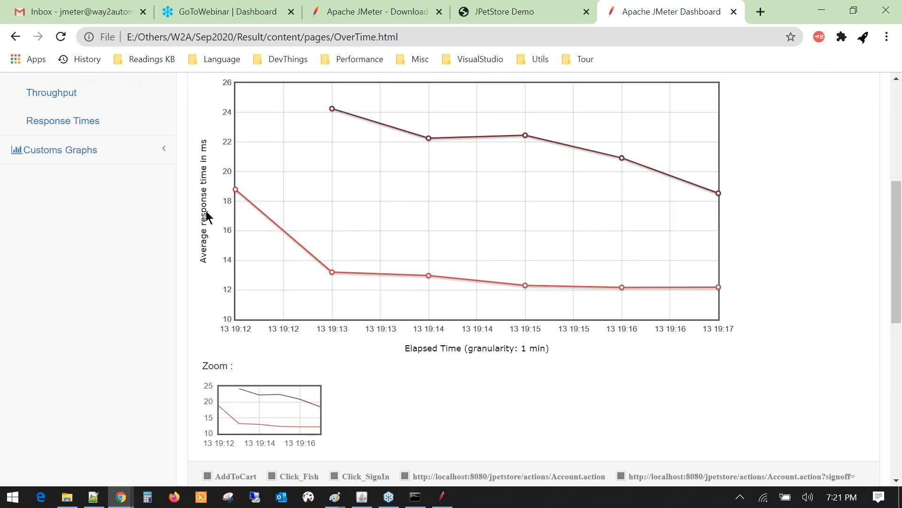
{"action": "scroll", "coordinate": [213, 221], "scroll_direction": "down", "scroll_amount": 1}
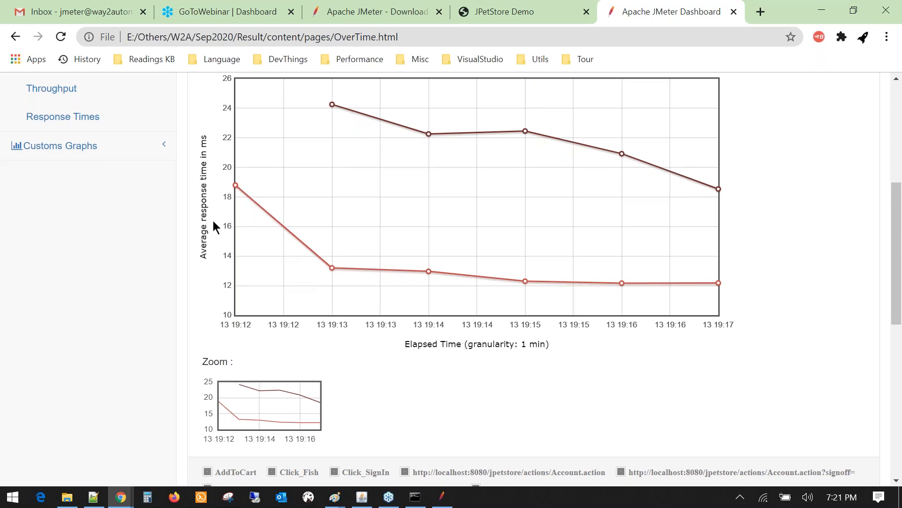
{"action": "scroll", "coordinate": [213, 221], "scroll_direction": "down", "scroll_amount": 4}
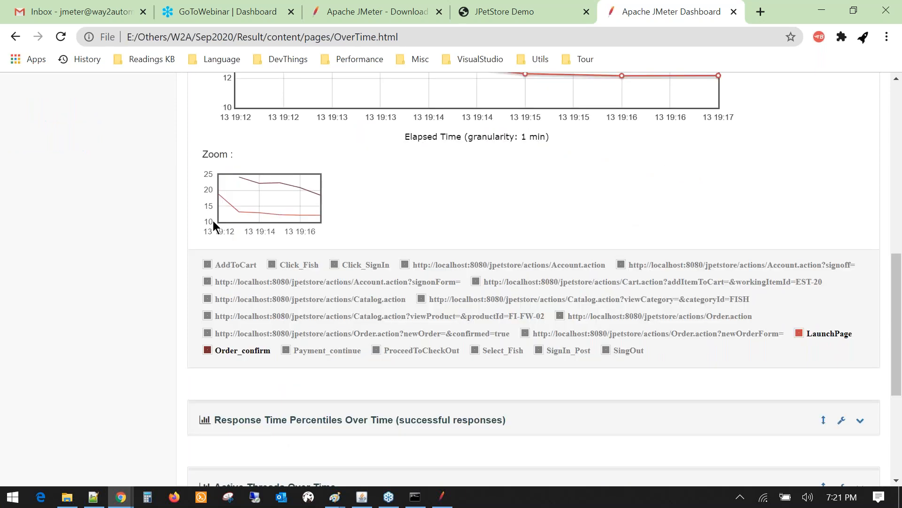
{"action": "scroll", "coordinate": [213, 220], "scroll_direction": "up", "scroll_amount": 9}
{"action": "scroll", "coordinate": [214, 227], "scroll_direction": "up", "scroll_amount": 2}
{"action": "left_click", "coordinate": [84, 272]}
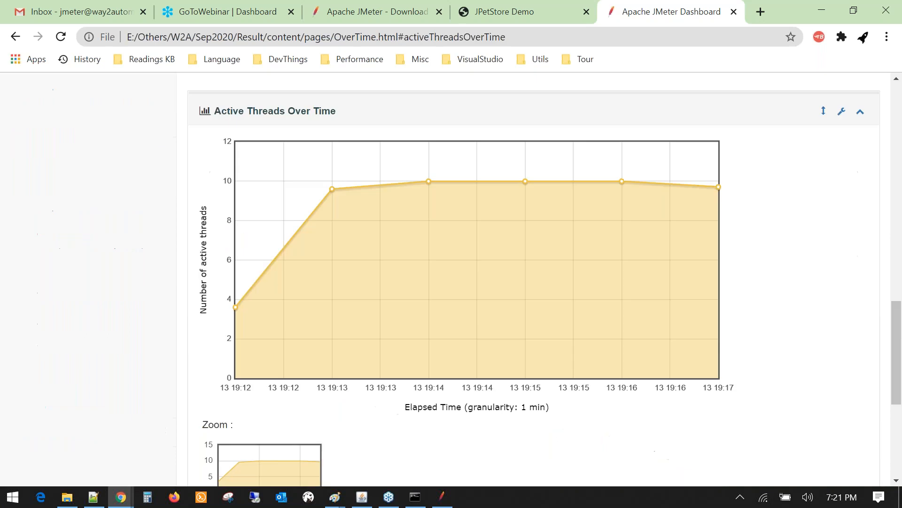
{"action": "scroll", "coordinate": [260, 330], "scroll_direction": "down", "scroll_amount": 6}
{"action": "left_click", "coordinate": [336, 332]}
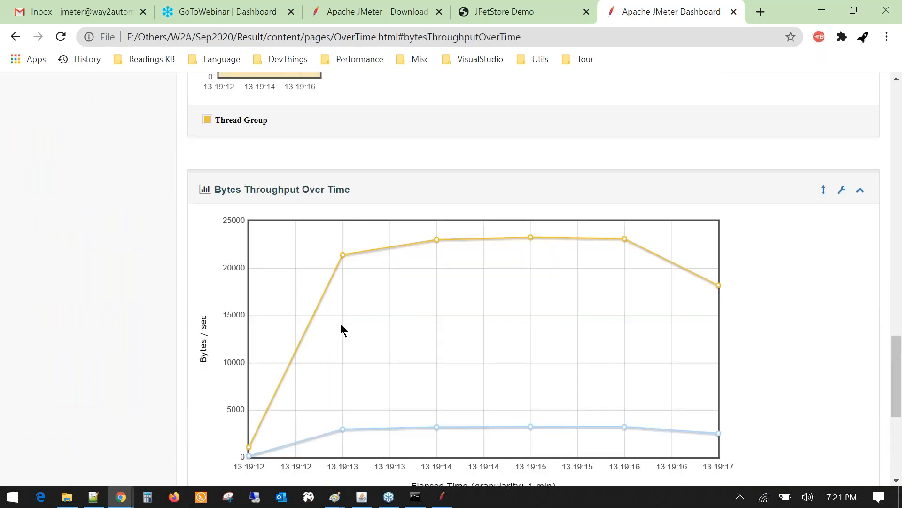
{"action": "scroll", "coordinate": [319, 315], "scroll_direction": "down", "scroll_amount": 5}
{"action": "left_click", "coordinate": [286, 463]}
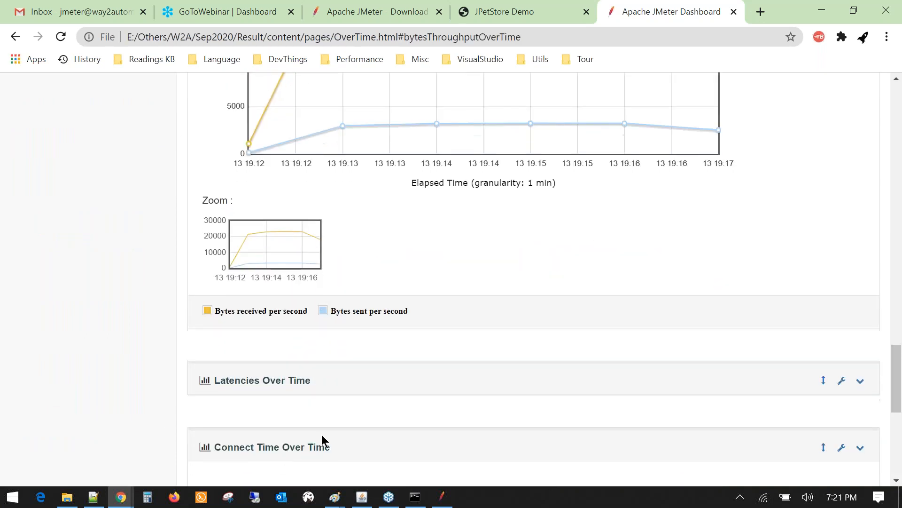
{"action": "scroll", "coordinate": [338, 382], "scroll_direction": "up", "scroll_amount": 15}
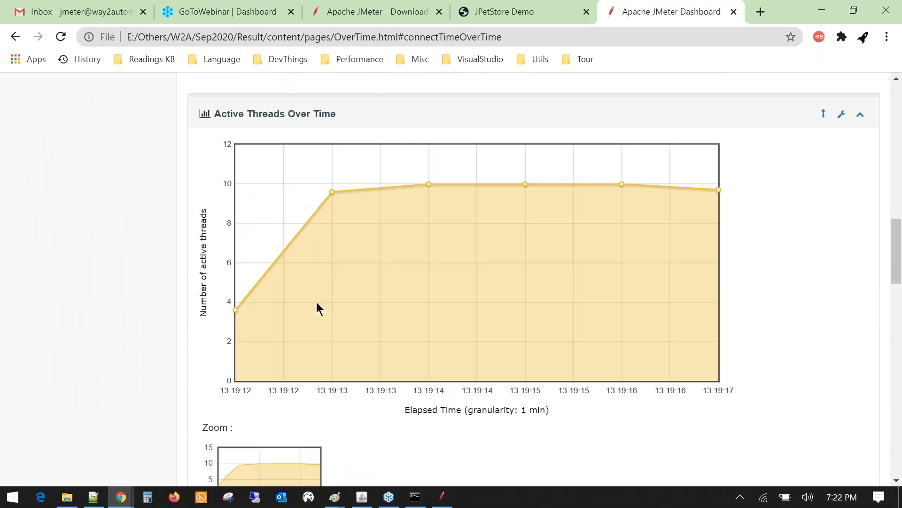
{"action": "scroll", "coordinate": [317, 308], "scroll_direction": "up", "scroll_amount": 10}
{"action": "scroll", "coordinate": [317, 301], "scroll_direction": "up", "scroll_amount": 5}
- Expand Custom Graphs and Charts, then jump to the Bytes Throughput Over Time chart
{"action": "left_click", "coordinate": [70, 432]}
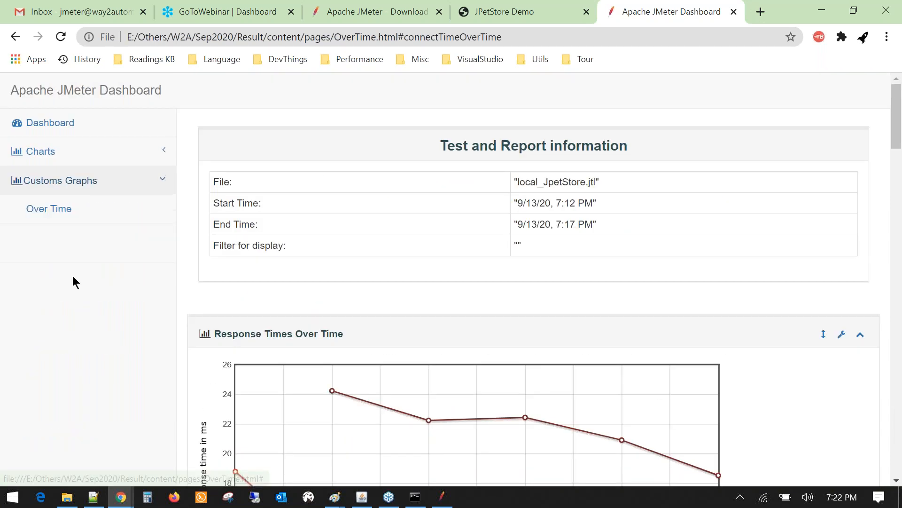
{"action": "left_click", "coordinate": [46, 151]}
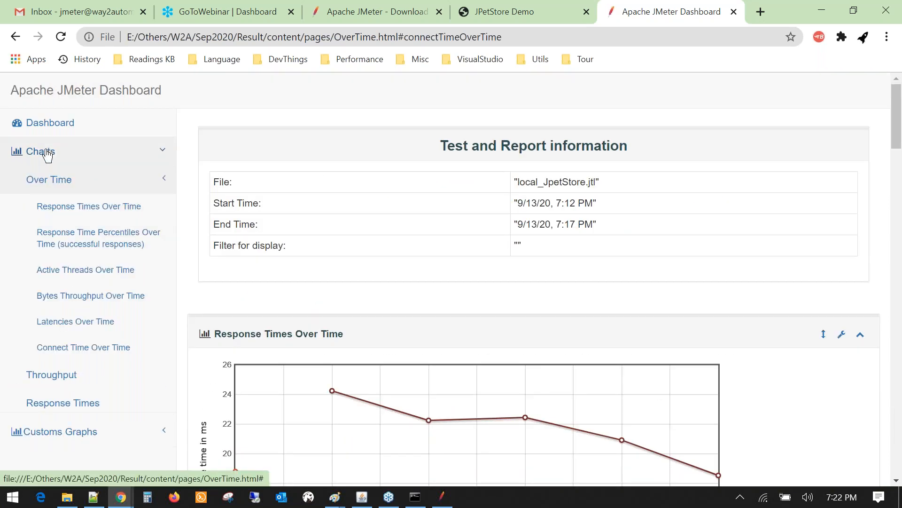
{"action": "left_click", "coordinate": [85, 296]}
{"action": "scroll", "coordinate": [400, 278], "scroll_direction": "up", "scroll_amount": 15}
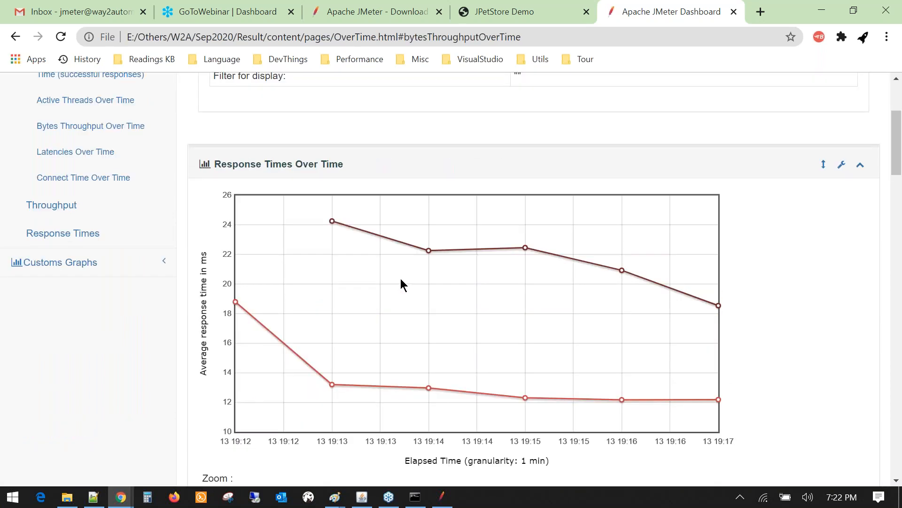
- Open the chart's sample options menu and dismiss it without choosing anything
{"action": "left_click", "coordinate": [841, 170]}
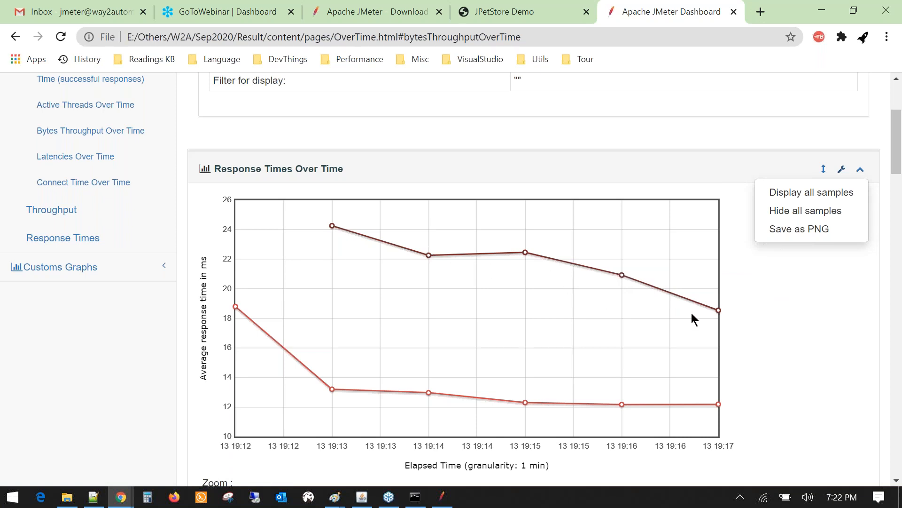
{"action": "left_click", "coordinate": [749, 310]}
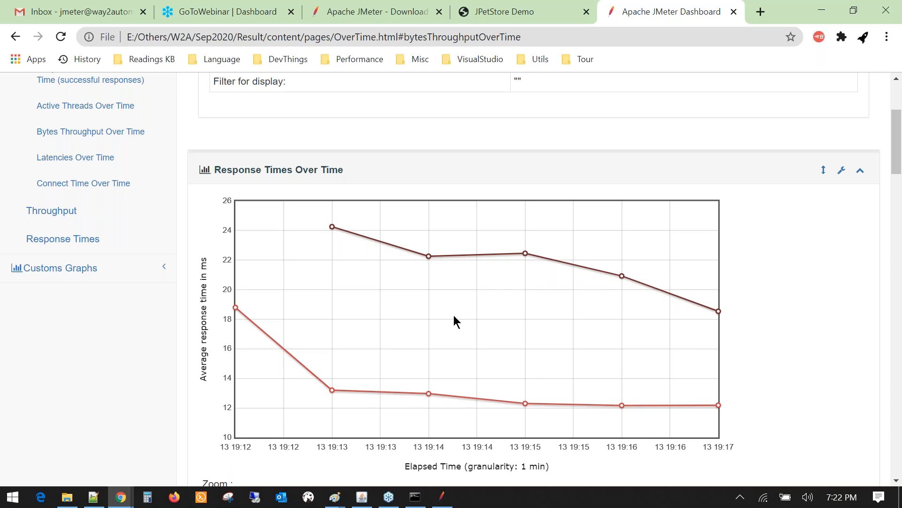
{"action": "scroll", "coordinate": [454, 317], "scroll_direction": "up", "scroll_amount": 3}
{"action": "scroll", "coordinate": [454, 316], "scroll_direction": "down", "scroll_amount": 20}
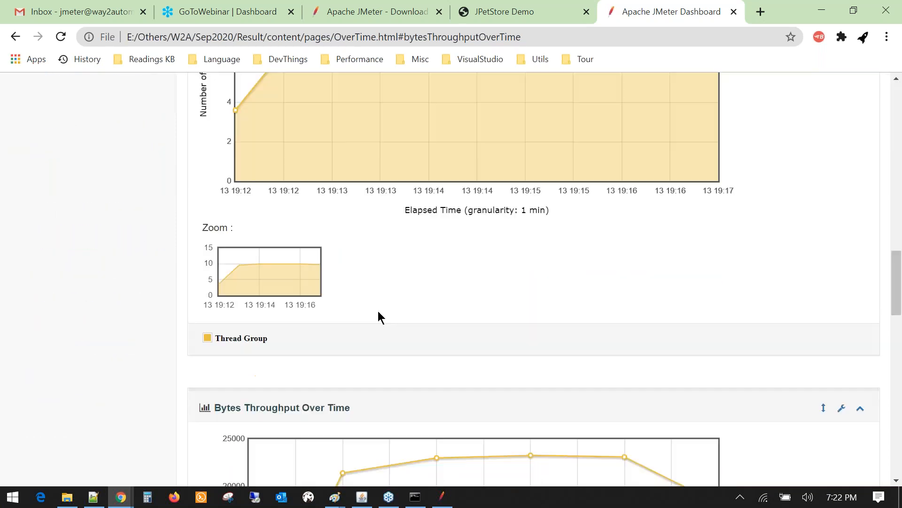
{"action": "scroll", "coordinate": [324, 355], "scroll_direction": "up", "scroll_amount": 17}
{"action": "scroll", "coordinate": [232, 290], "scroll_direction": "up", "scroll_amount": 3}
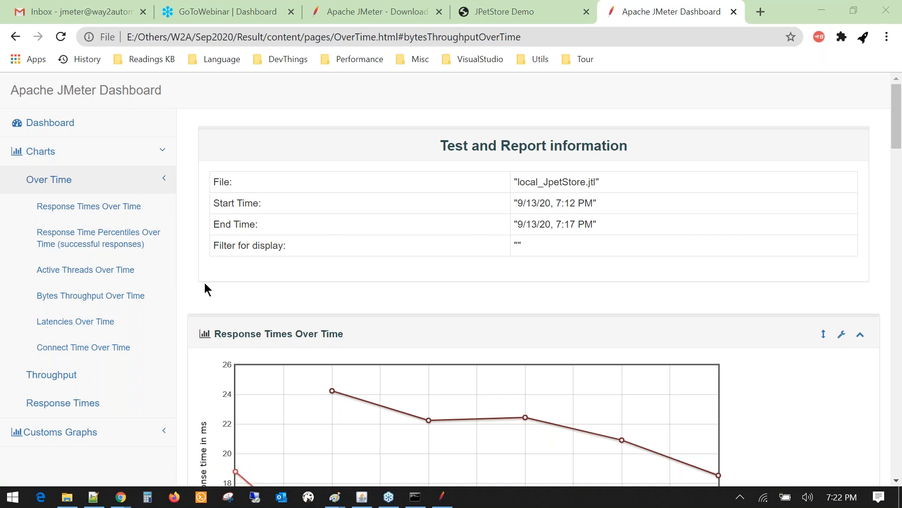
- Highlight parts of the local_JpetStore report file name, then switch to the Notepad++ notes
{"action": "left_click", "coordinate": [167, 188]}
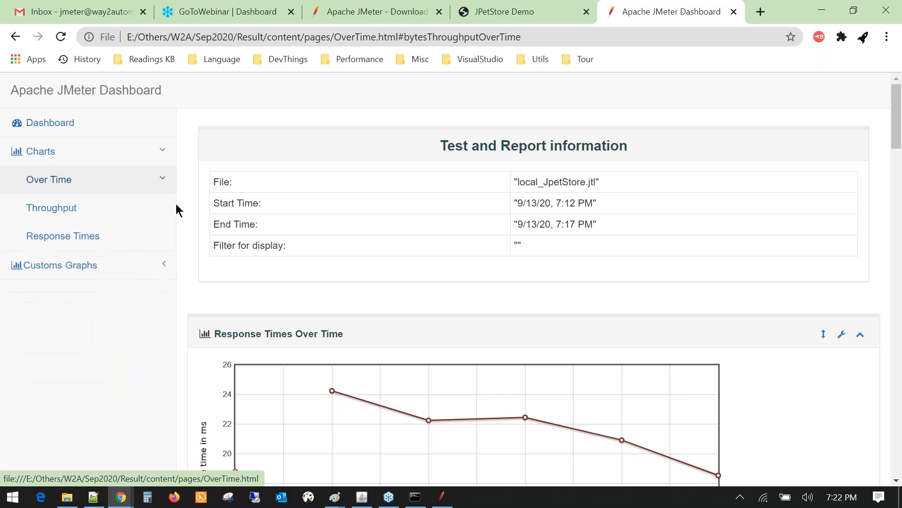
{"action": "double_click", "coordinate": [558, 181]}
{"action": "left_click", "coordinate": [519, 187]}
{"action": "left_click_drag", "start_coordinate": [519, 187], "coordinate": [585, 184]}
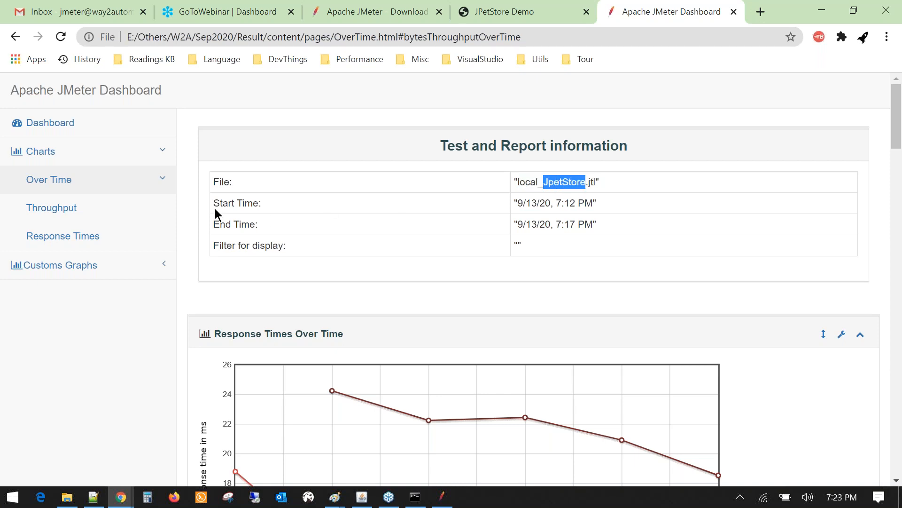
{"action": "left_click", "coordinate": [168, 180]}
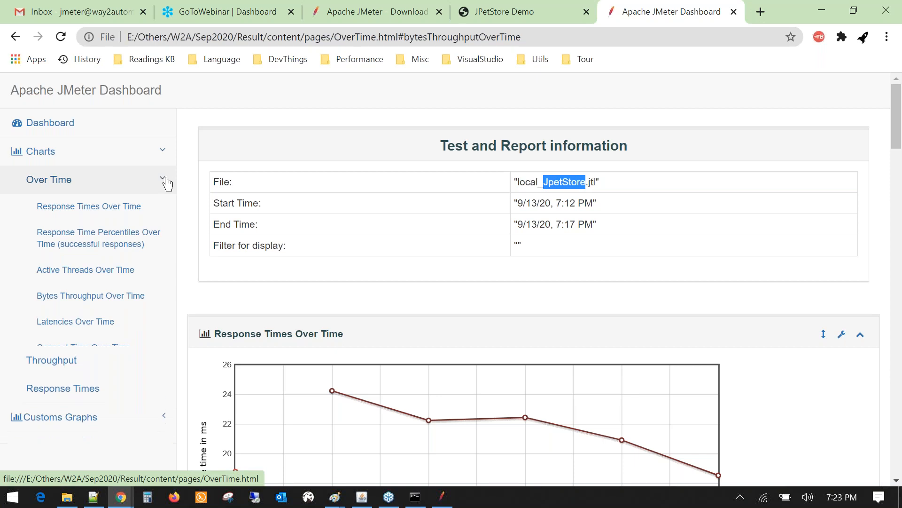
{"action": "left_click", "coordinate": [167, 182]}
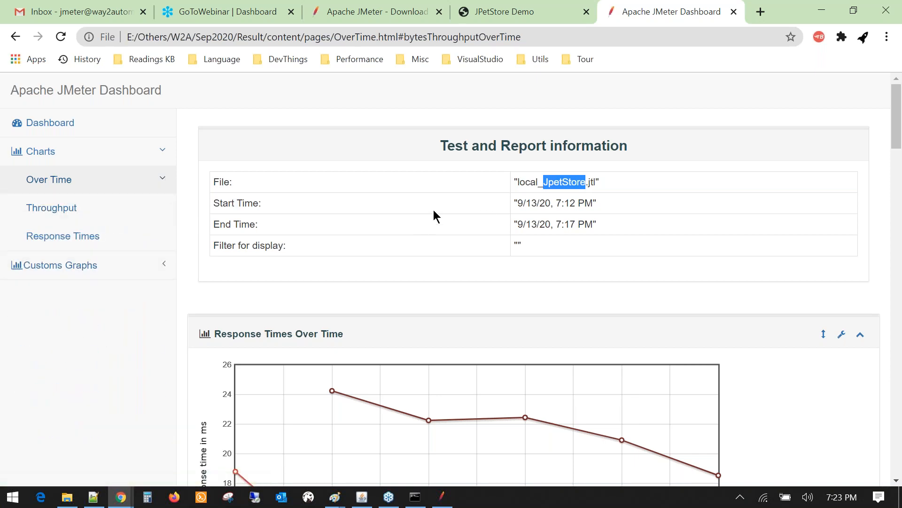
{"action": "left_click", "coordinate": [89, 499]}
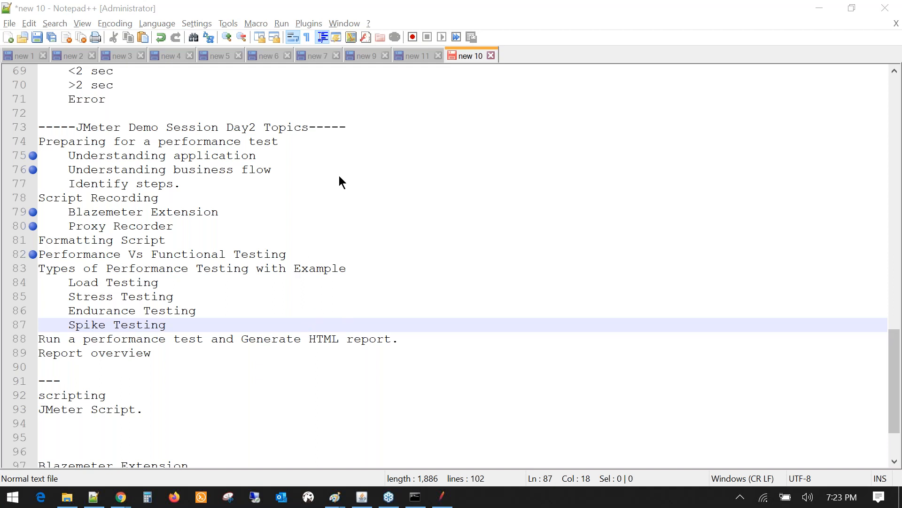
{"action": "scroll", "coordinate": [362, 328], "scroll_direction": "down", "scroll_amount": 1}
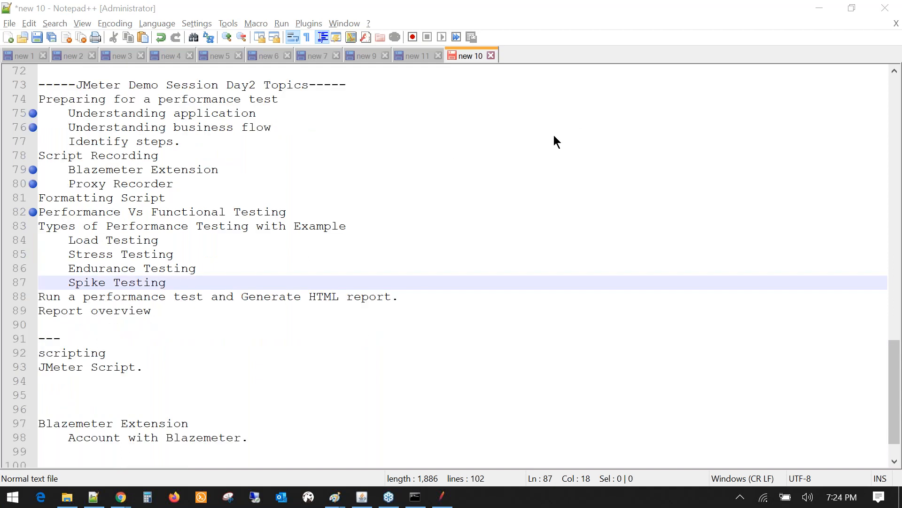
{"action": "left_click", "coordinate": [408, 300]}
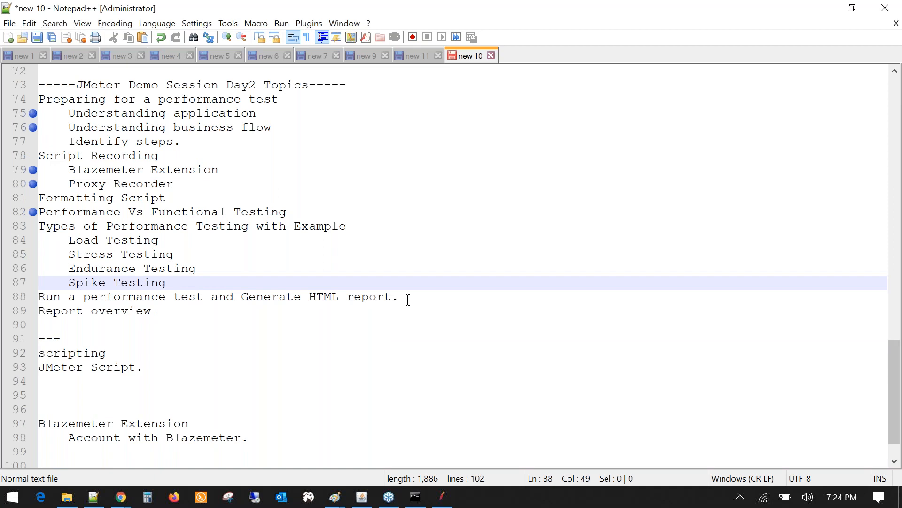
{"action": "left_click_drag", "start_coordinate": [408, 300], "coordinate": [39, 297]}
{"action": "left_click", "coordinate": [194, 287]}
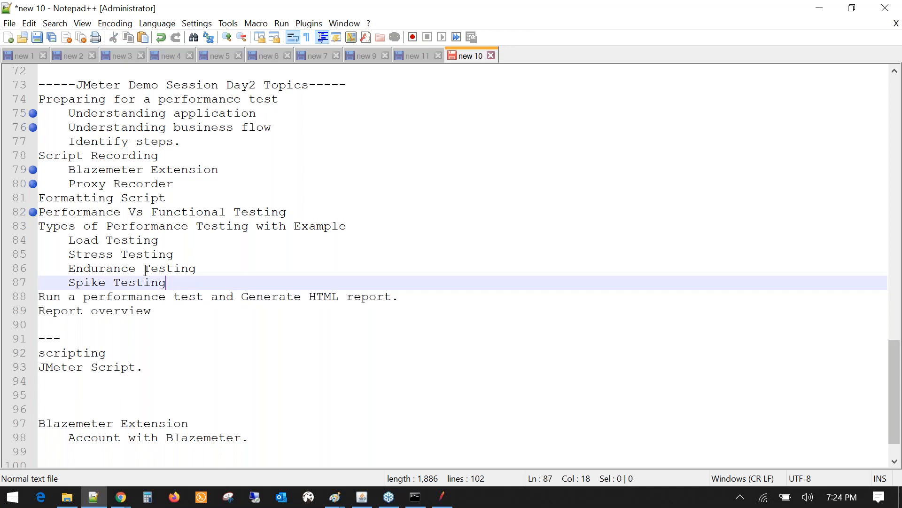
{"action": "left_click", "coordinate": [233, 254]}
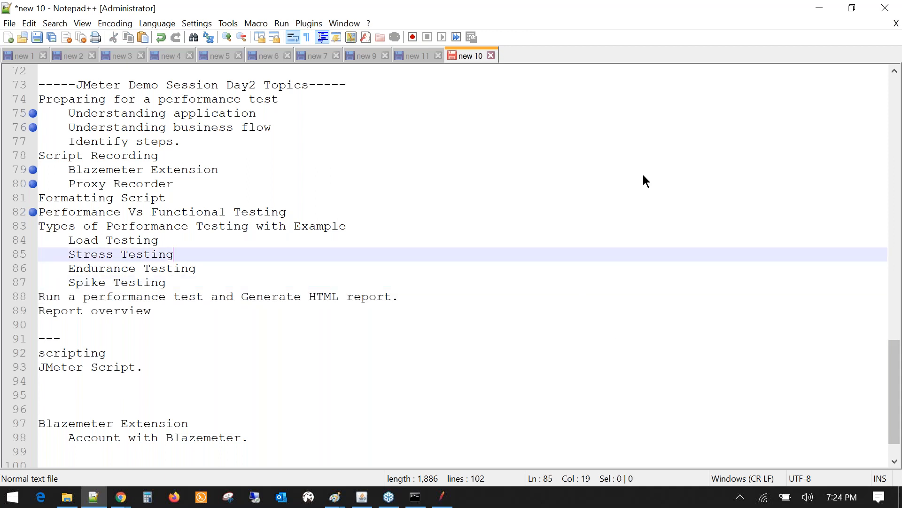
{"action": "left_click", "coordinate": [566, 336]}
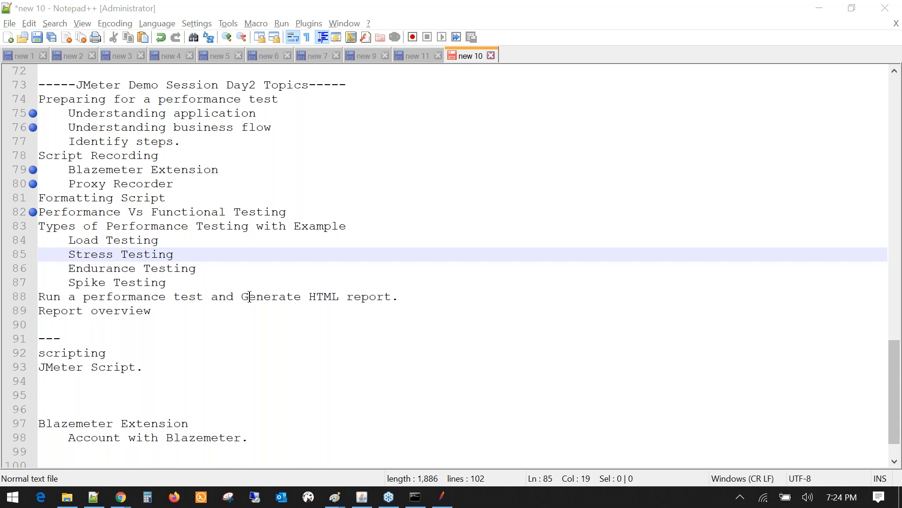
{"action": "left_click", "coordinate": [152, 299]}
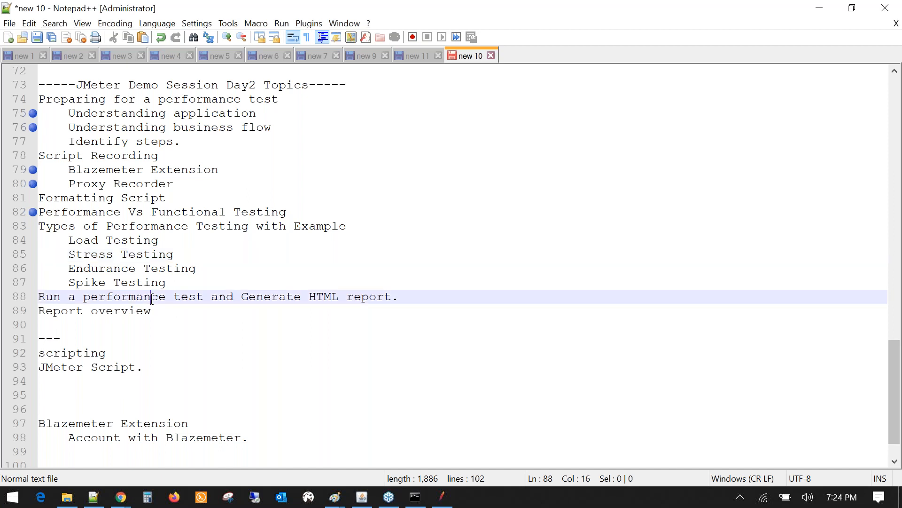
{"action": "double_click", "coordinate": [151, 298]}
{"action": "left_click", "coordinate": [260, 299]}
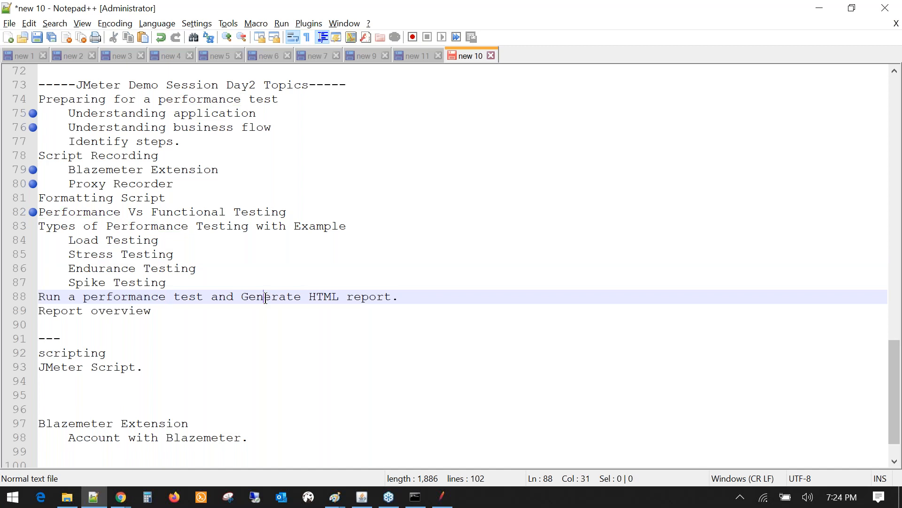
{"action": "double_click", "coordinate": [259, 299]}
{"action": "key", "text": "alt+Tab"}
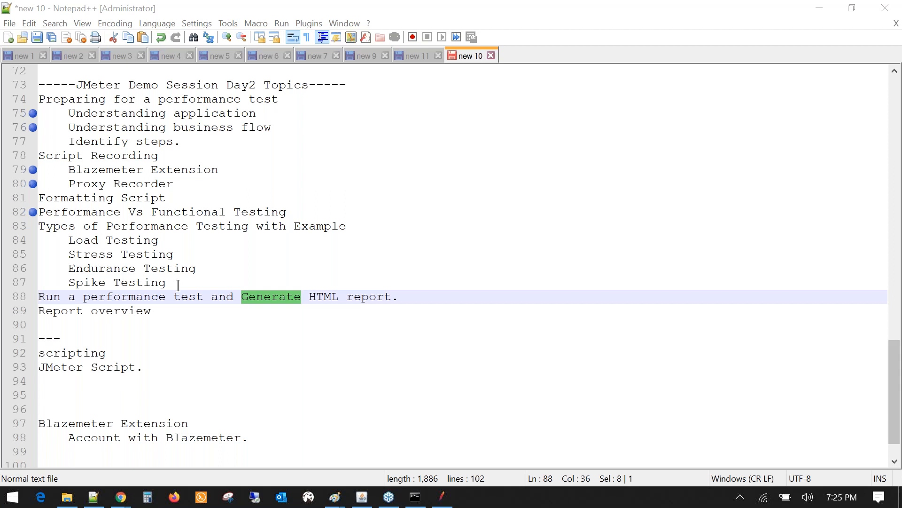
{"action": "left_click_drag", "start_coordinate": [178, 285], "coordinate": [39, 241]}
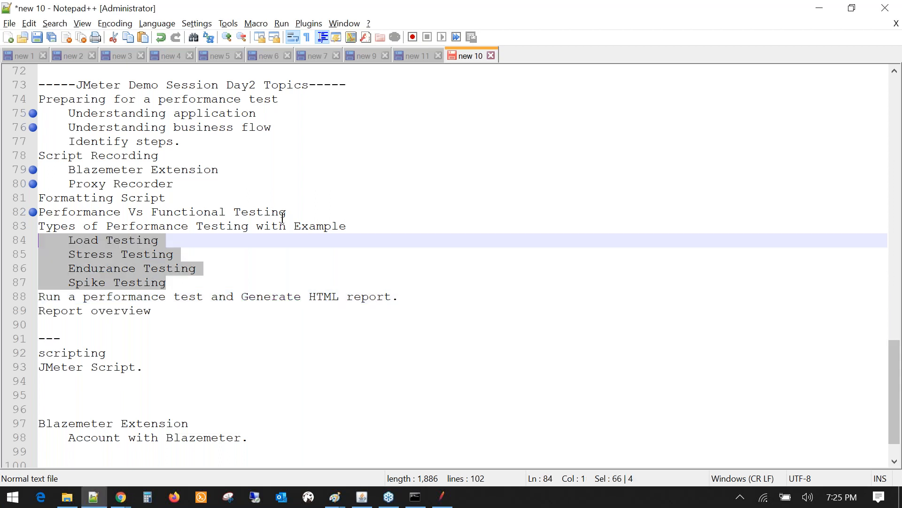
{"action": "left_click_drag", "start_coordinate": [283, 217], "coordinate": [70, 222]}
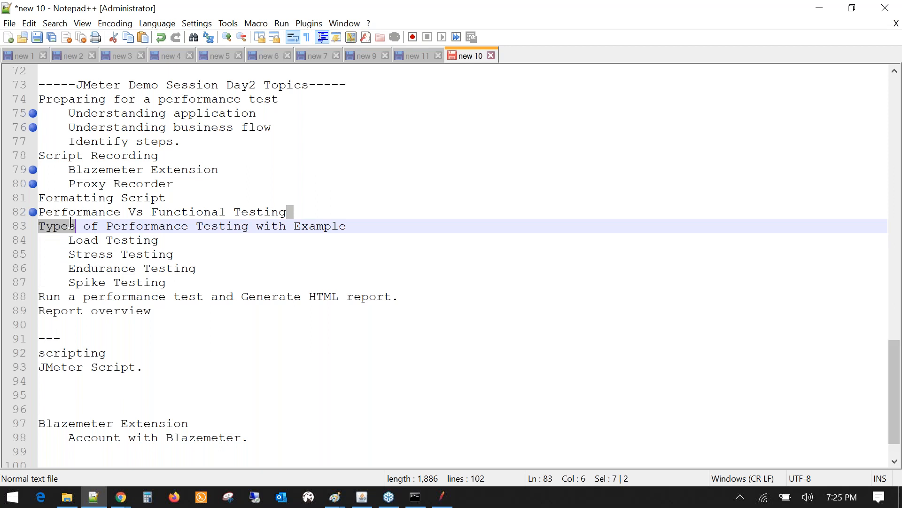
{"action": "double_click", "coordinate": [188, 212]}
{"action": "left_click_drag", "start_coordinate": [177, 292], "coordinate": [38, 227]}
{"action": "double_click", "coordinate": [160, 273]}
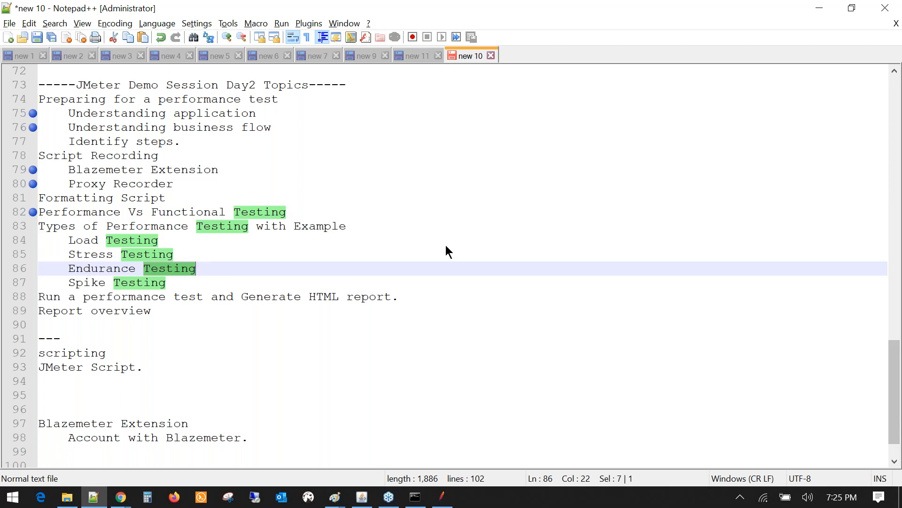
{"action": "key", "text": "alt+Tab"}
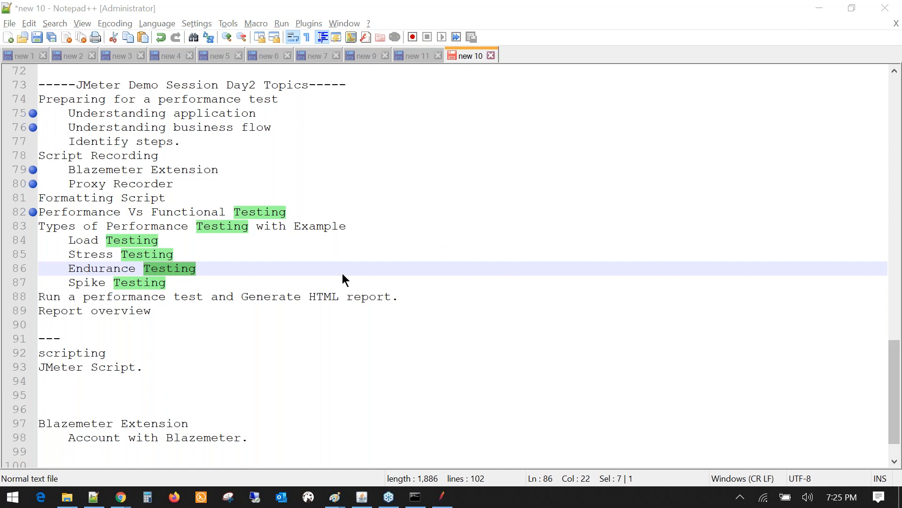
- Copy the 'Performance Vs Functional Testing' line from line 82 onto new lines below Ctrl+t
{"action": "left_click", "coordinate": [199, 357]}
{"action": "scroll", "coordinate": [139, 438], "scroll_direction": "down", "scroll_amount": 1}
{"action": "left_click", "coordinate": [139, 437]}
{"action": "key", "text": "Return"}
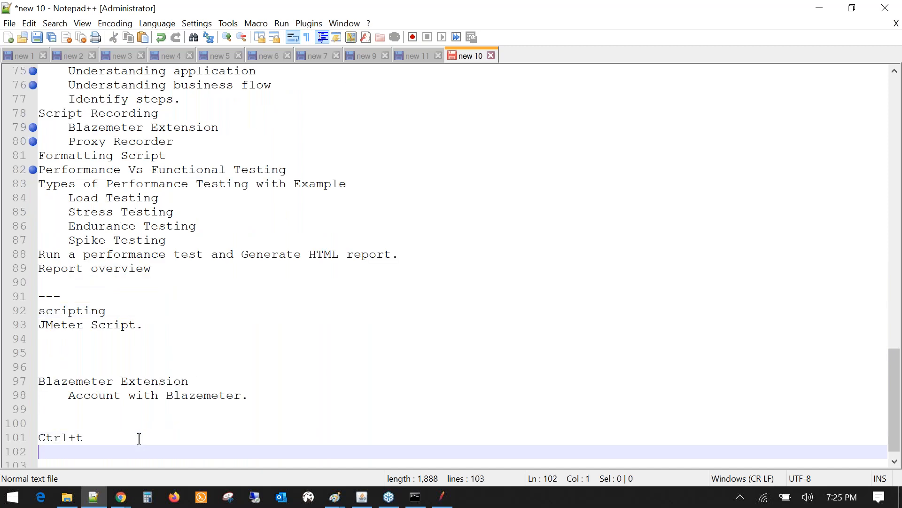
{"action": "key", "text": "Return"}
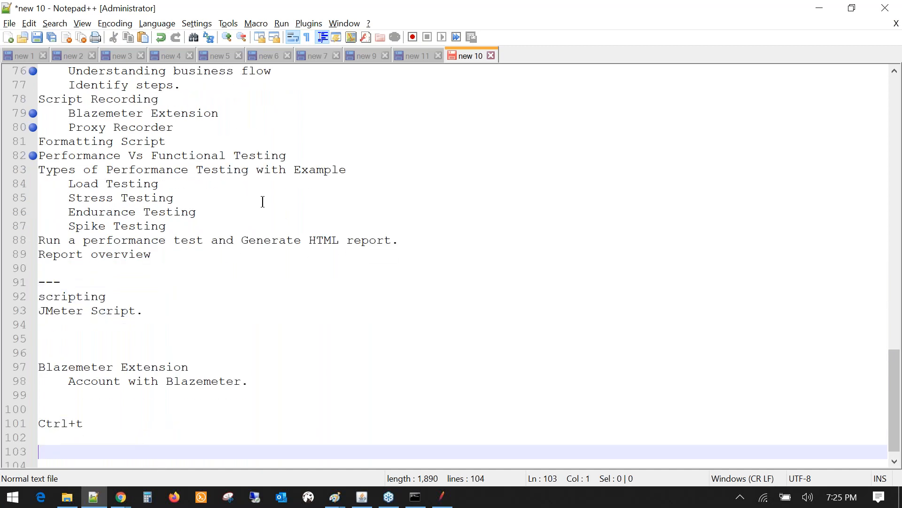
{"action": "left_click", "coordinate": [293, 158]}
{"action": "left_click_drag", "start_coordinate": [292, 158], "coordinate": [32, 157]}
{"action": "key", "text": "ctrl+c"}
{"action": "left_click", "coordinate": [82, 437]}
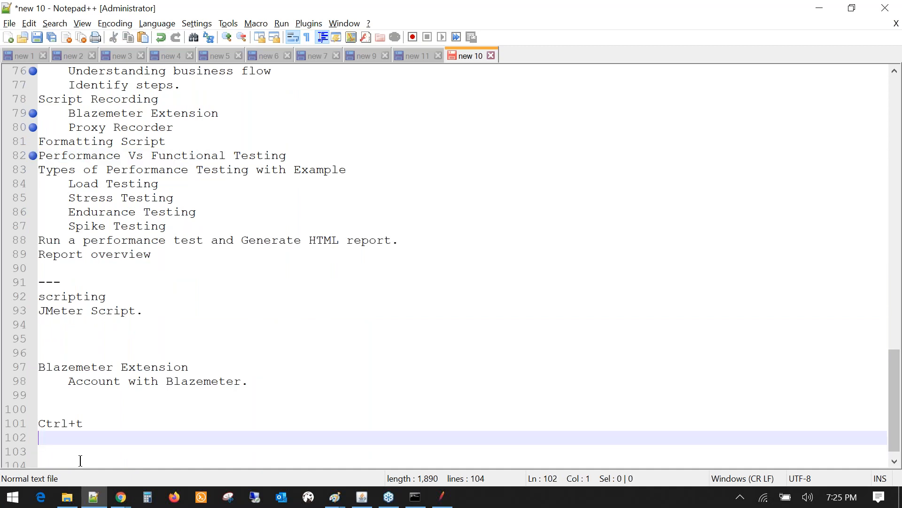
{"action": "key", "text": "ctrl+v"}
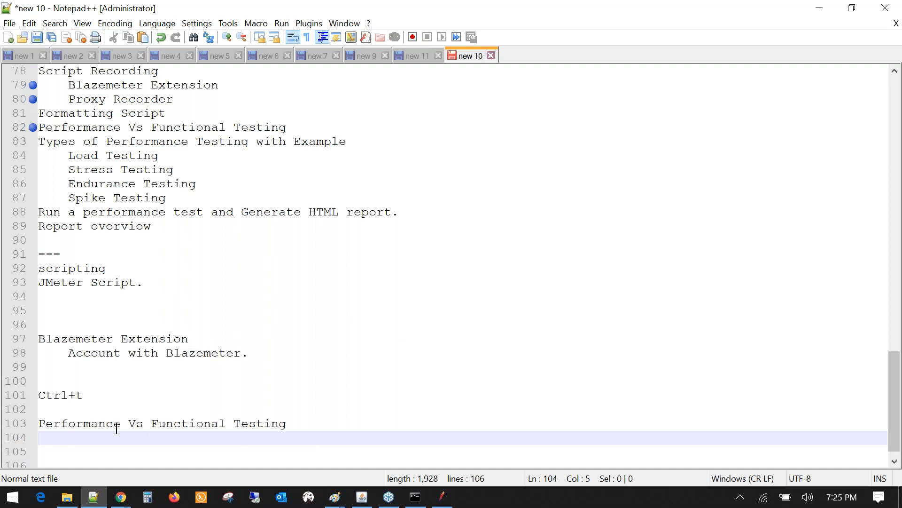
- Add a new line after the 'Performance Vs Functional Testing' heading on line 103
{"action": "left_click", "coordinate": [152, 424]}
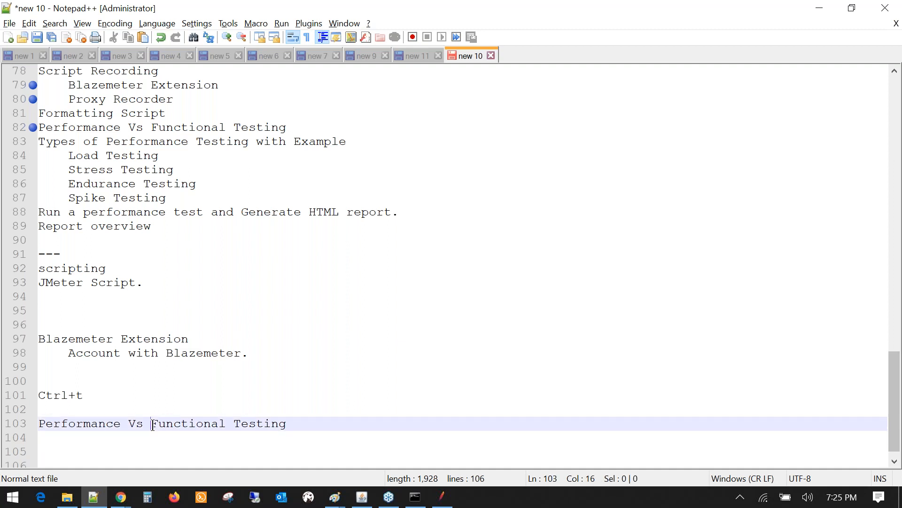
{"action": "left_click_drag", "start_coordinate": [152, 424], "coordinate": [286, 424]}
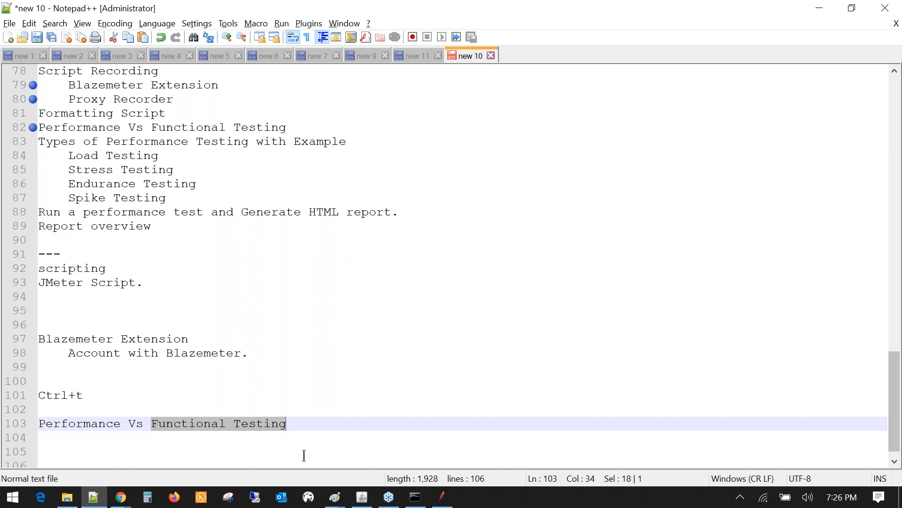
{"action": "left_click", "coordinate": [306, 429]}
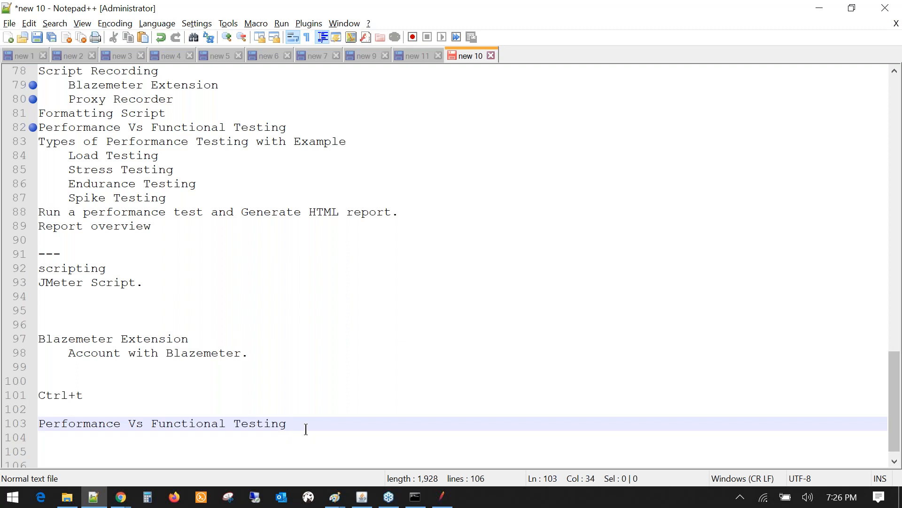
{"action": "key", "text": "Return"}
- Highlight the Functional Testing heading, validates-functionality and Search Functionality lines around line 45
{"action": "scroll", "coordinate": [134, 183], "scroll_direction": "up", "scroll_amount": 1}
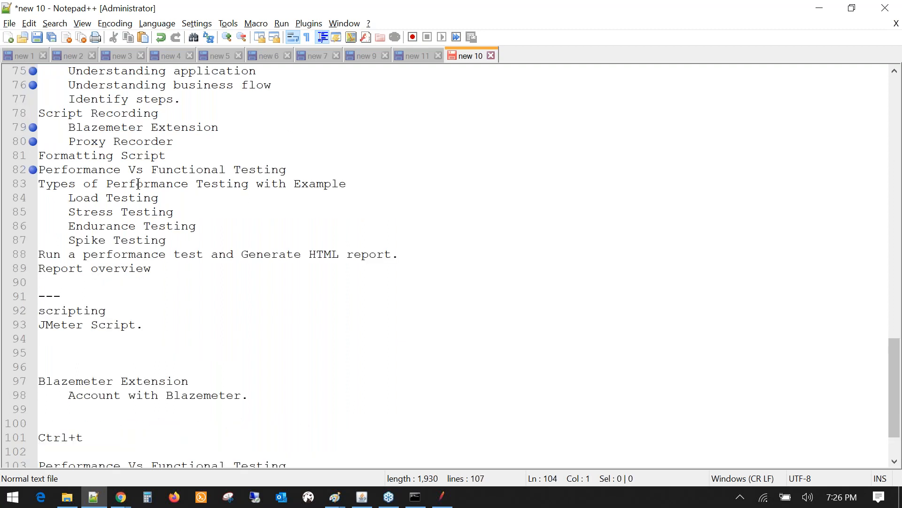
{"action": "scroll", "coordinate": [138, 183], "scroll_direction": "up", "scroll_amount": 4}
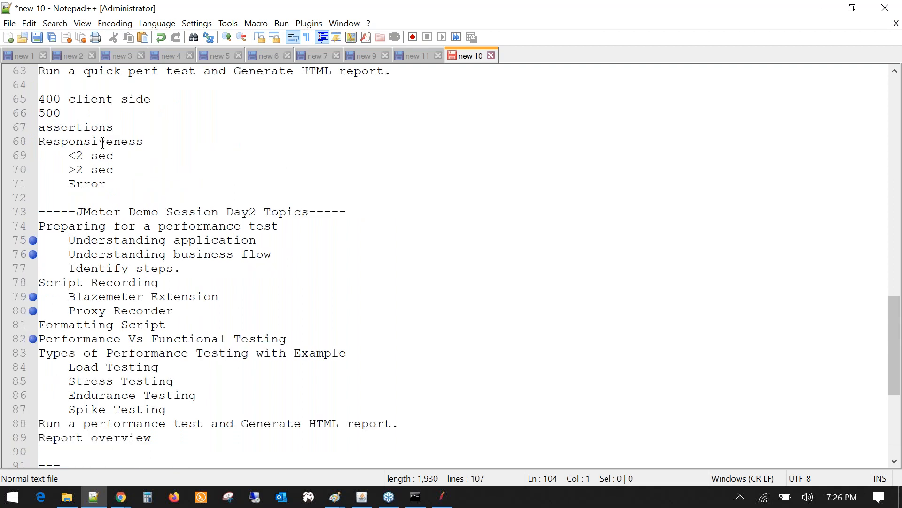
{"action": "scroll", "coordinate": [105, 143], "scroll_direction": "up", "scroll_amount": 2}
{"action": "scroll", "coordinate": [106, 143], "scroll_direction": "up", "scroll_amount": 4}
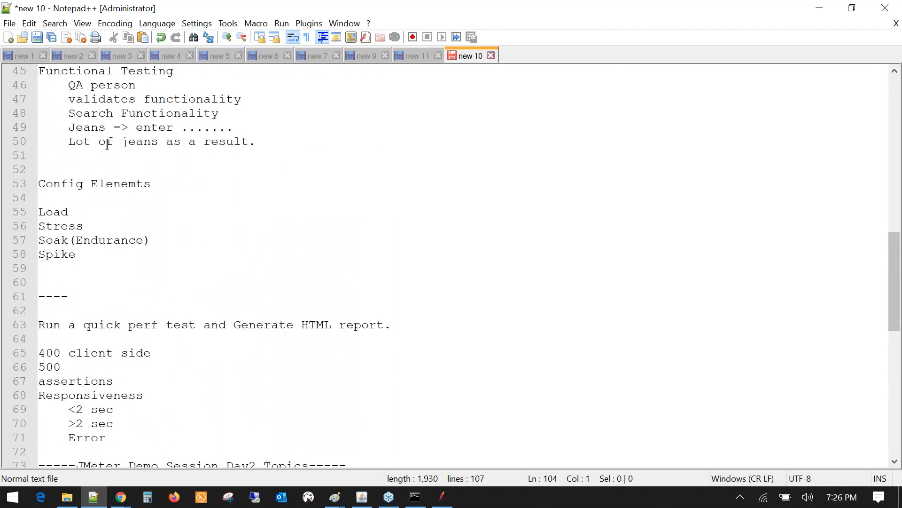
{"action": "scroll", "coordinate": [107, 144], "scroll_direction": "up", "scroll_amount": 1}
{"action": "left_click", "coordinate": [169, 114]}
{"action": "left_click_drag", "start_coordinate": [168, 115], "coordinate": [149, 136]}
{"action": "left_click_drag", "start_coordinate": [69, 141], "coordinate": [179, 144]}
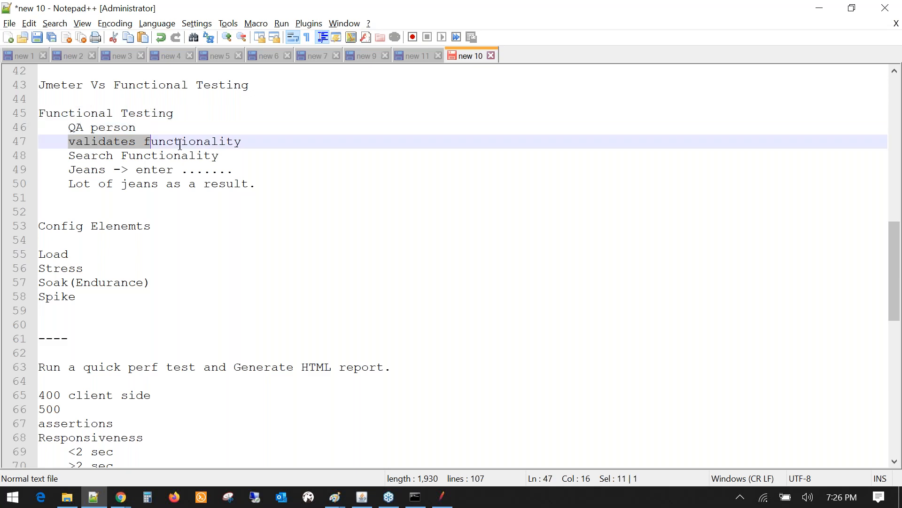
{"action": "left_click", "coordinate": [68, 155]}
{"action": "key", "text": "shift+End"}
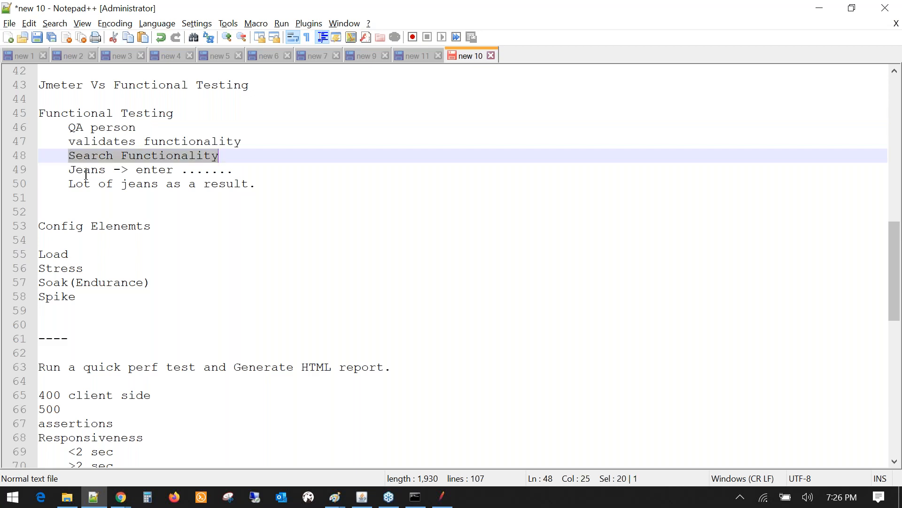
- Highlight the Jeans example, 'Lot of jeans as a result' line and QA person
{"action": "double_click", "coordinate": [86, 170]}
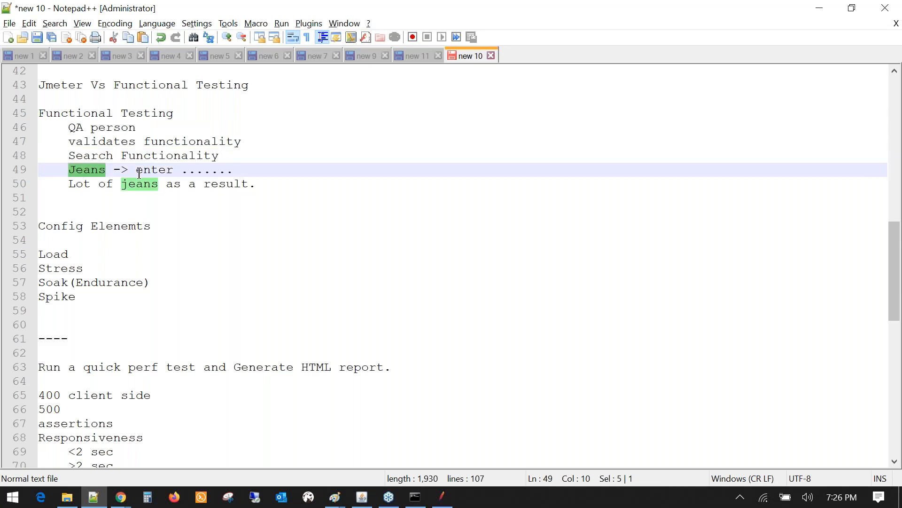
{"action": "left_click", "coordinate": [139, 171]}
{"action": "double_click", "coordinate": [85, 172]}
{"action": "left_click", "coordinate": [68, 183]}
{"action": "left_click_drag", "start_coordinate": [68, 184], "coordinate": [239, 190]}
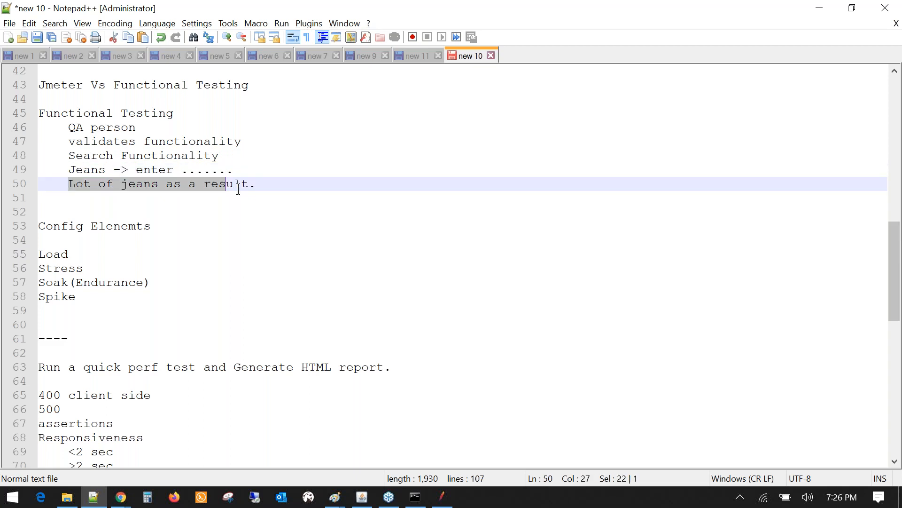
{"action": "key", "text": "Down"}
{"action": "key", "text": "Down"}
{"action": "key", "text": "Down"}
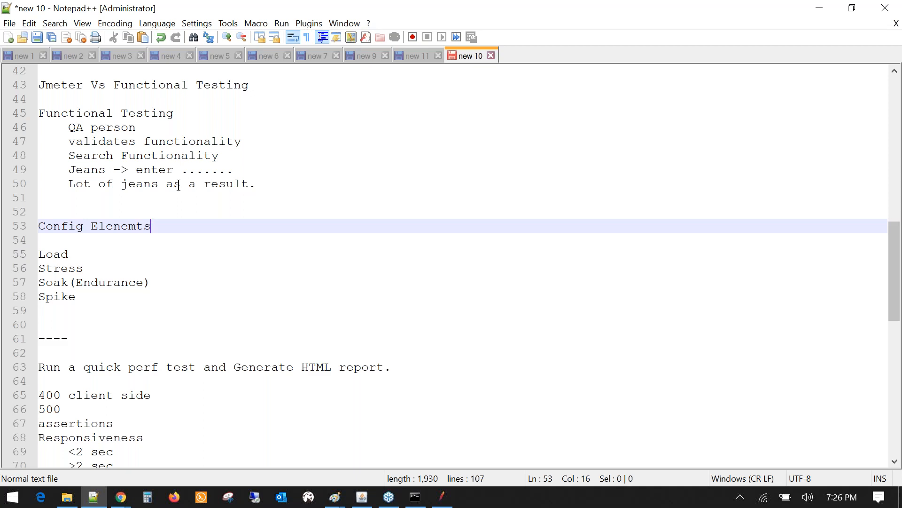
{"action": "left_click", "coordinate": [69, 128]}
{"action": "key", "text": "shift+Right"}
{"action": "key", "text": "shift+Right"}
{"action": "key", "text": "shift+Right"}
{"action": "key", "text": "shift+Right"}
{"action": "key", "text": "shift+Right"}
{"action": "key", "text": "shift+Right"}
{"action": "key", "text": "shift+Right"}
{"action": "key", "text": "shift+Right"}
{"action": "key", "text": "shift+Right"}
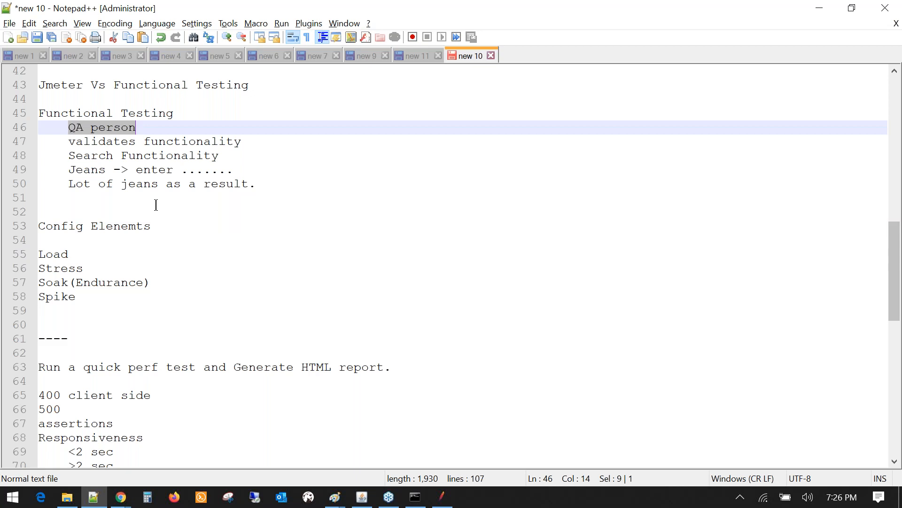
- Return to line 103, select Functional Testing and place the caret on line 105
{"action": "scroll", "coordinate": [156, 205], "scroll_direction": "down", "scroll_amount": 1}
{"action": "scroll", "coordinate": [156, 204], "scroll_direction": "down", "scroll_amount": 12}
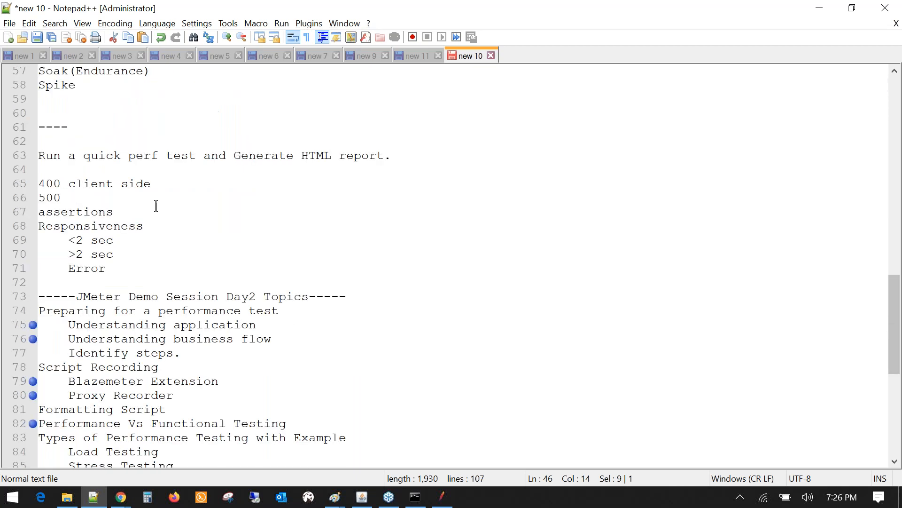
{"action": "left_click_drag", "start_coordinate": [152, 396], "coordinate": [286, 397]}
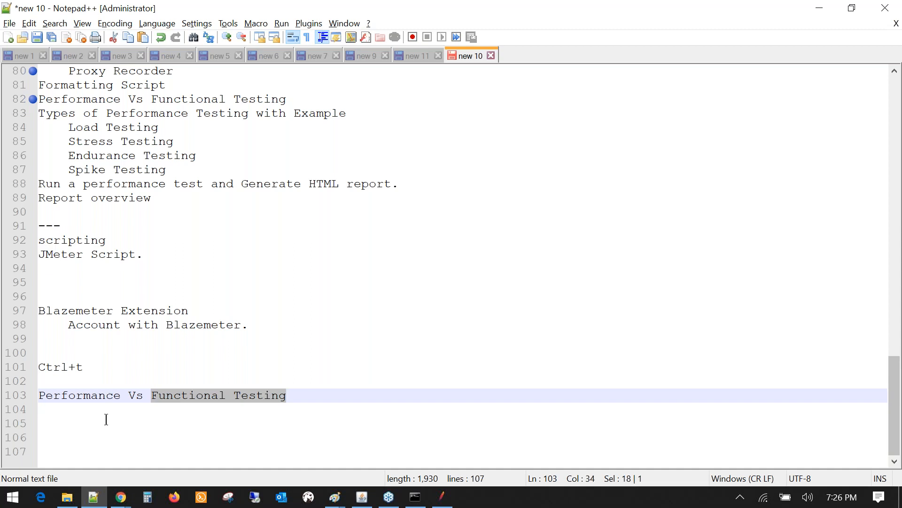
{"action": "left_click", "coordinate": [107, 419]}
- Type 'Non-Functional Testing' on line 105 with indented points Responsiveness, Users handled and hits/sec
{"action": "key", "text": "BackSpace"}
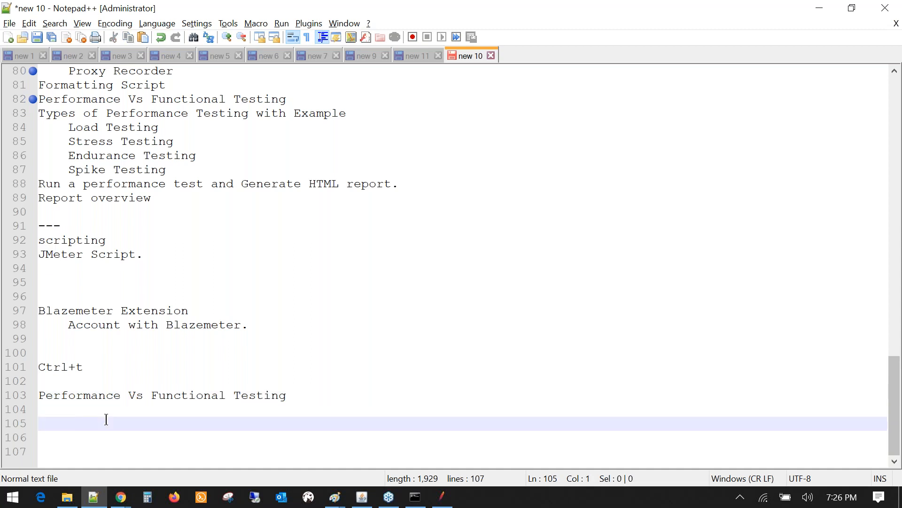
{"action": "type", "text": "Non-Functional Testing"}
{"action": "key", "text": "Return"}
{"action": "key", "text": "Tab"}
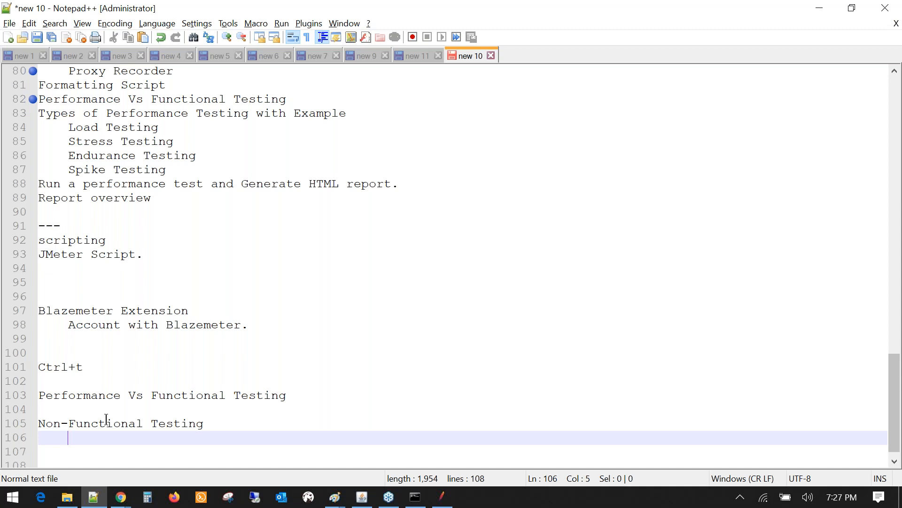
{"action": "type", "text": "Respons "}
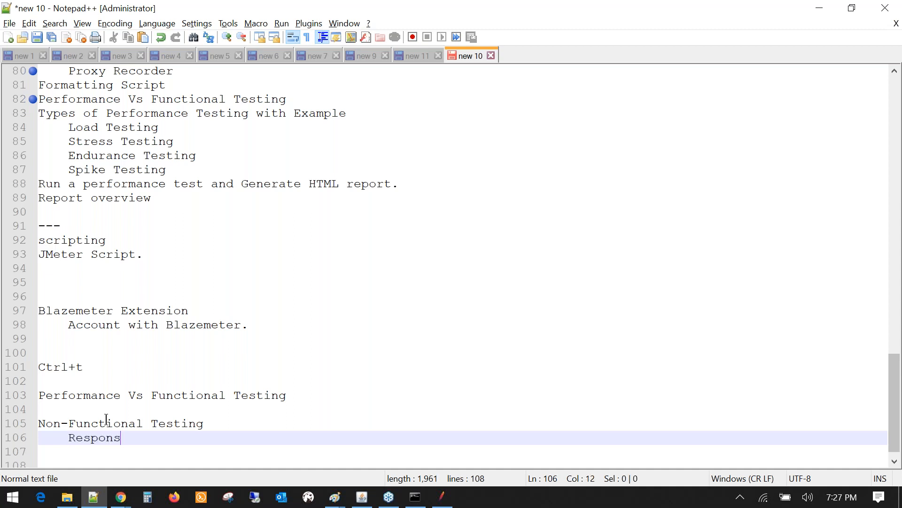
{"action": "type", "text": "veness"}
{"action": "key", "text": "Return"}
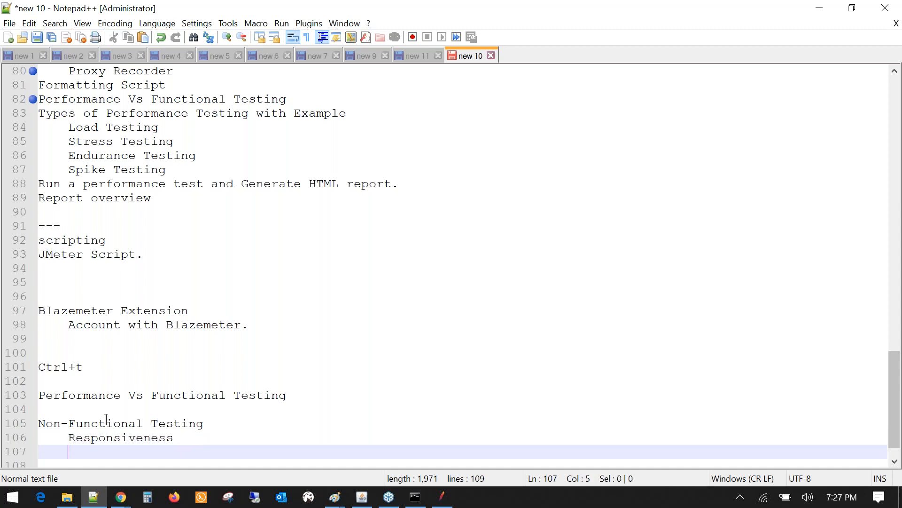
{"action": "type", "text": "Users handle"}
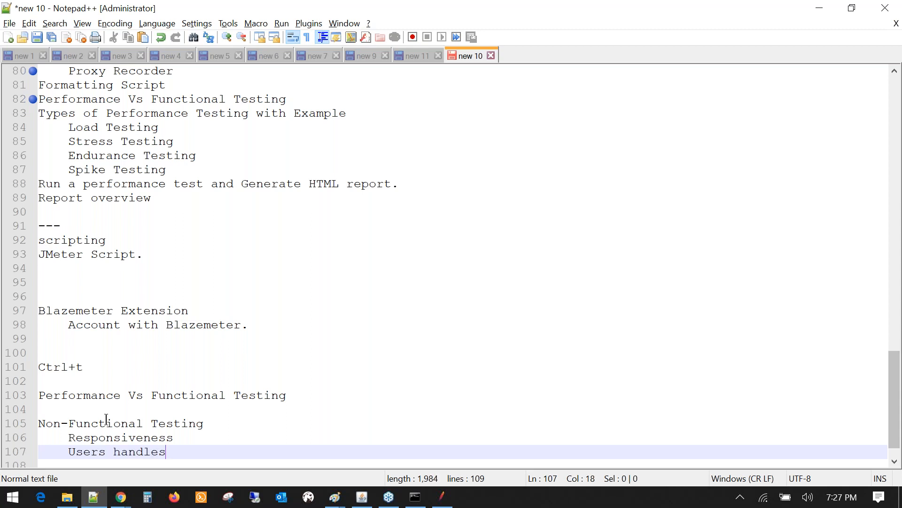
{"action": "type", "text": "d"}
{"action": "key", "text": "Return"}
{"action": "type", "text": "hits"}
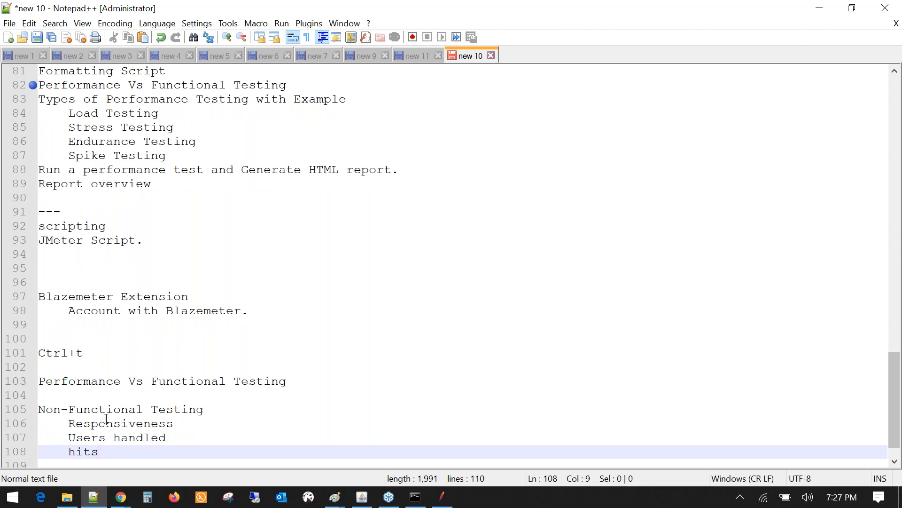
{"action": "type", "text": "/sec"}
{"action": "key", "text": "Return"}
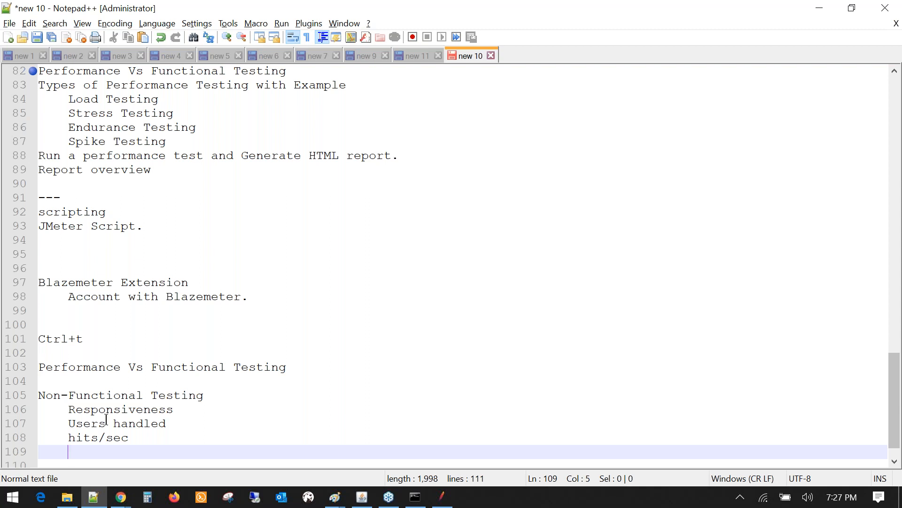
{"action": "scroll", "coordinate": [407, 303], "scroll_direction": "down", "scroll_amount": 1}
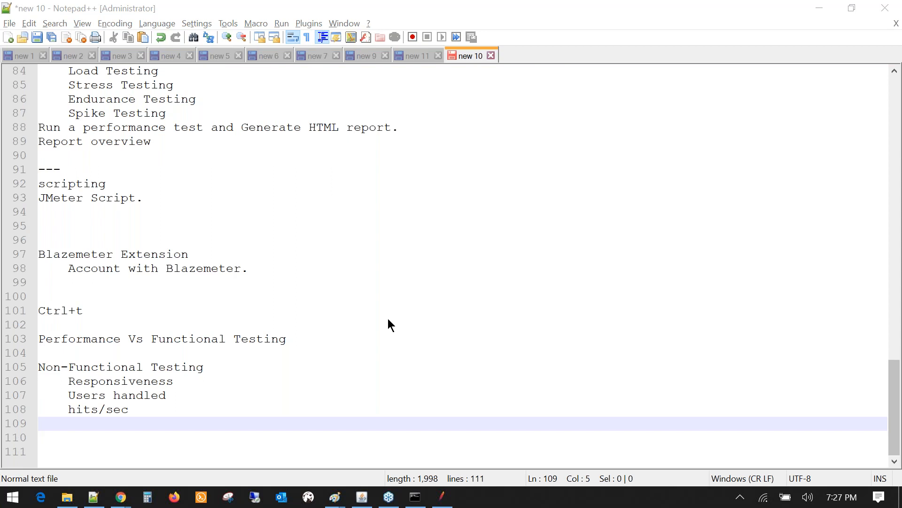
- Highlight the new Non-Functional Testing block and the words on line 105
{"action": "left_click", "coordinate": [146, 409]}
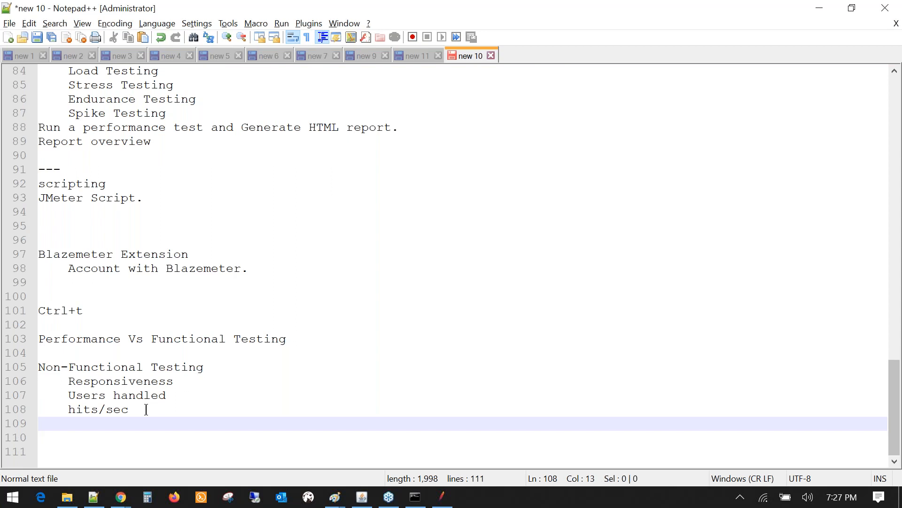
{"action": "left_click_drag", "start_coordinate": [147, 409], "coordinate": [42, 370]}
{"action": "double_click", "coordinate": [104, 370]}
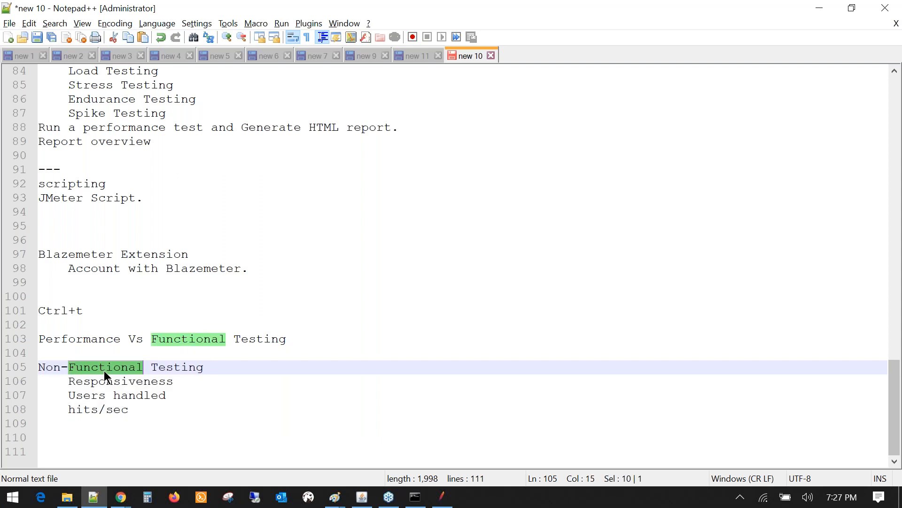
{"action": "double_click", "coordinate": [175, 368]}
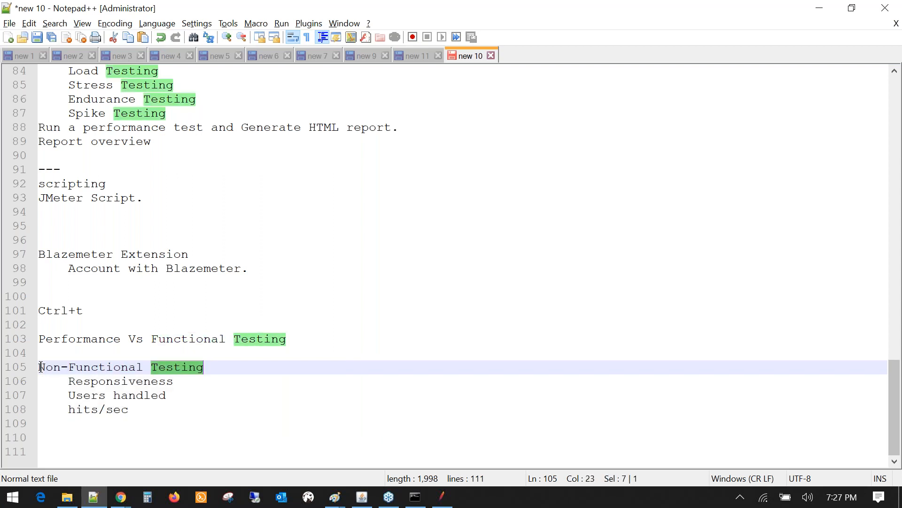
{"action": "left_click", "coordinate": [40, 367]}
{"action": "left_click_drag", "start_coordinate": [41, 367], "coordinate": [204, 367]}
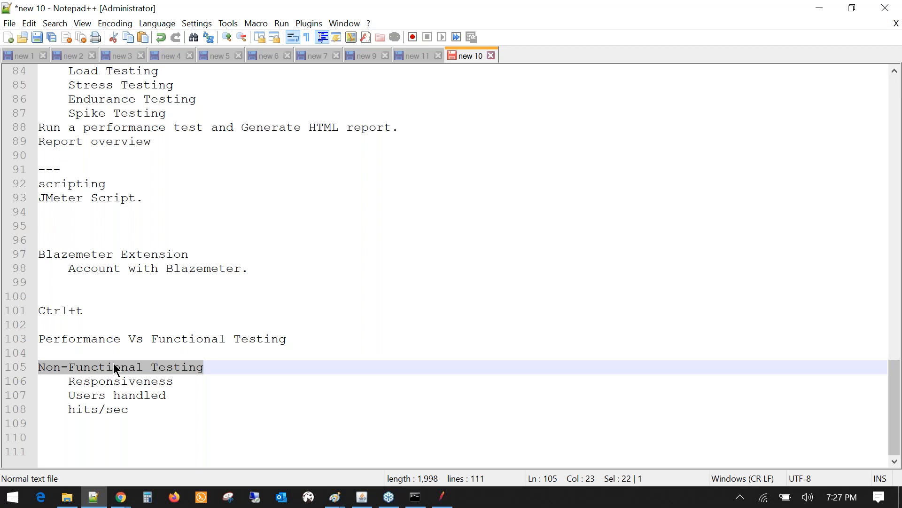
{"action": "double_click", "coordinate": [113, 367]}
- Highlight the Performance Vs Functional Testing line and its words on line 103
{"action": "left_click", "coordinate": [31, 339]}
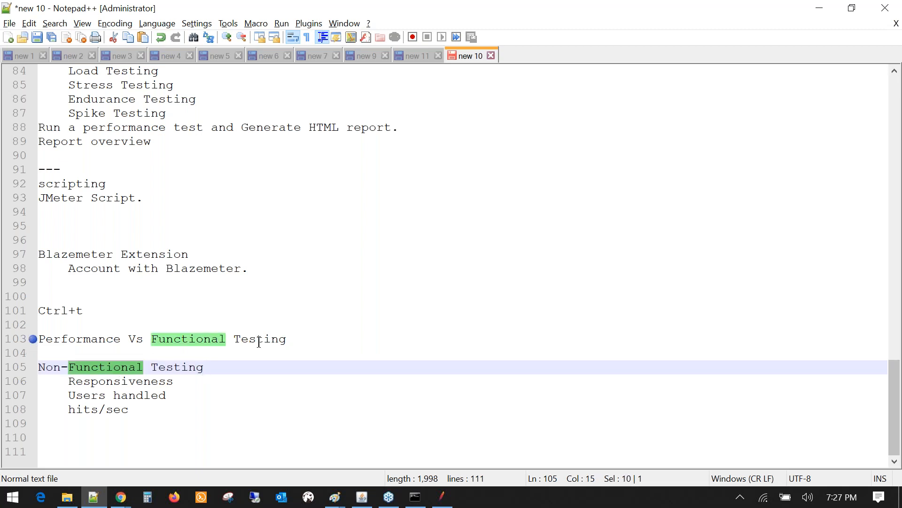
{"action": "left_click_drag", "start_coordinate": [285, 338], "coordinate": [167, 341]}
{"action": "left_click", "coordinate": [167, 340]}
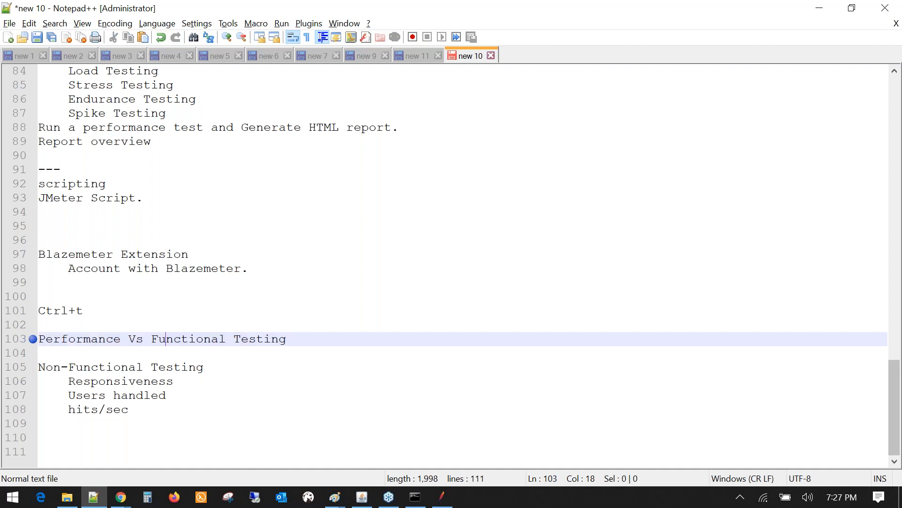
{"action": "double_click", "coordinate": [166, 340]}
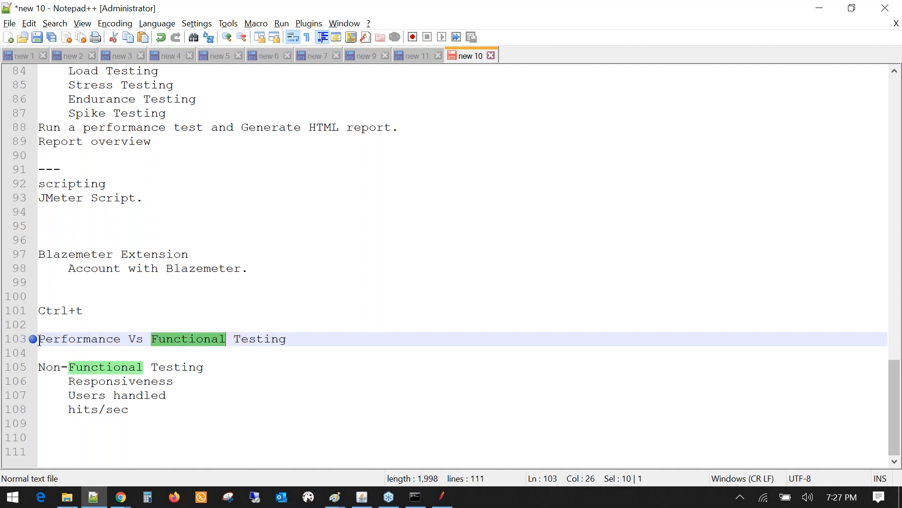
{"action": "left_click", "coordinate": [40, 339]}
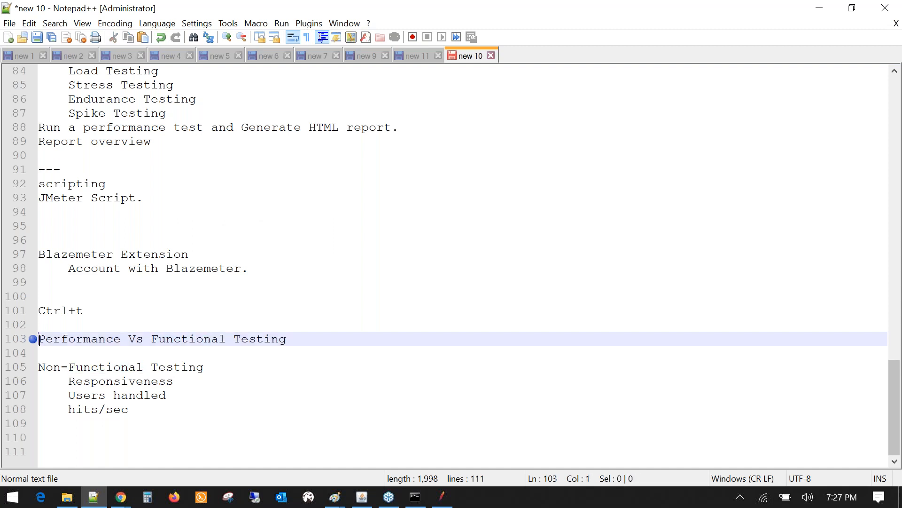
{"action": "left_click_drag", "start_coordinate": [39, 340], "coordinate": [288, 344]}
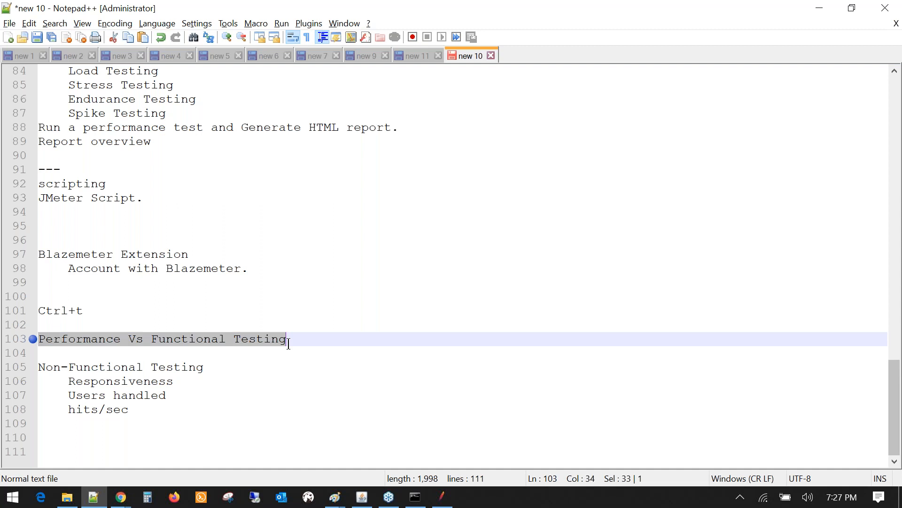
{"action": "double_click", "coordinate": [285, 340]}
{"action": "double_click", "coordinate": [197, 339]}
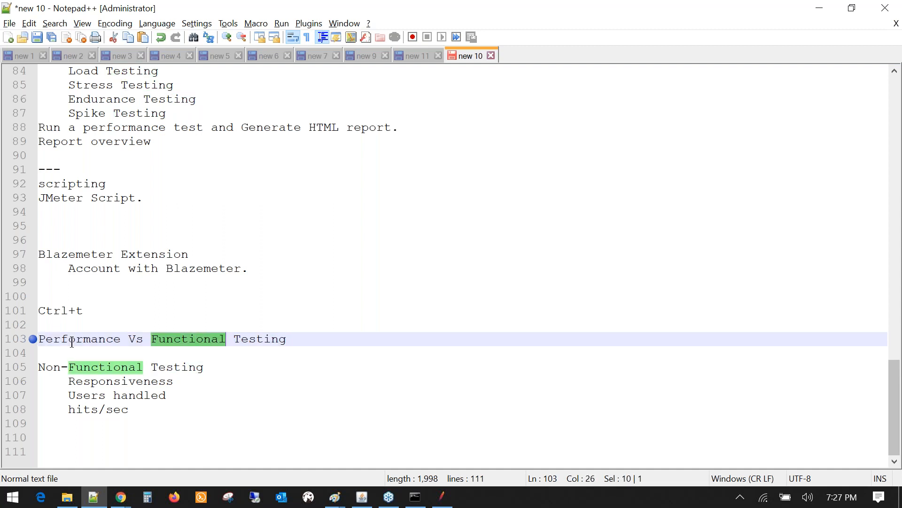
- Select the word Load on line 84, then bring the blank Paint canvas forward
{"action": "scroll", "coordinate": [72, 342], "scroll_direction": "up", "scroll_amount": 2}
{"action": "left_click_drag", "start_coordinate": [167, 199], "coordinate": [90, 159]}
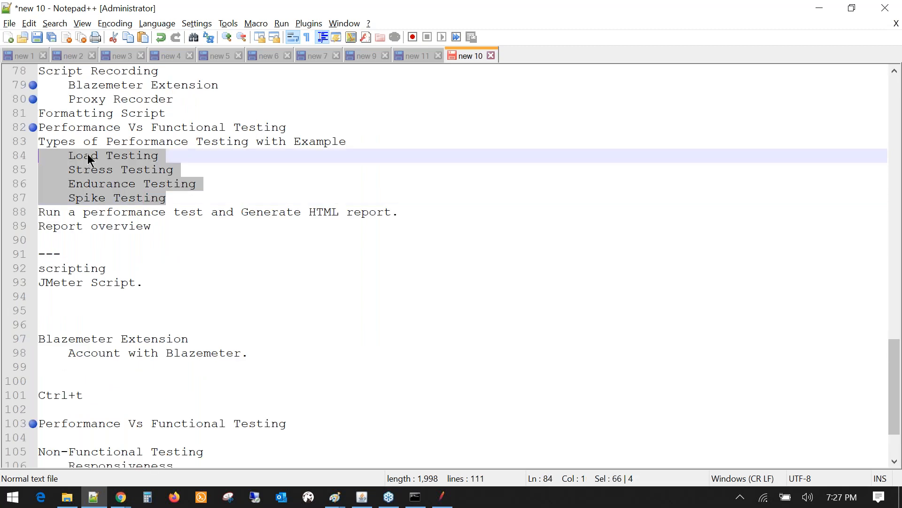
{"action": "double_click", "coordinate": [90, 159]}
{"action": "left_click", "coordinate": [333, 501]}
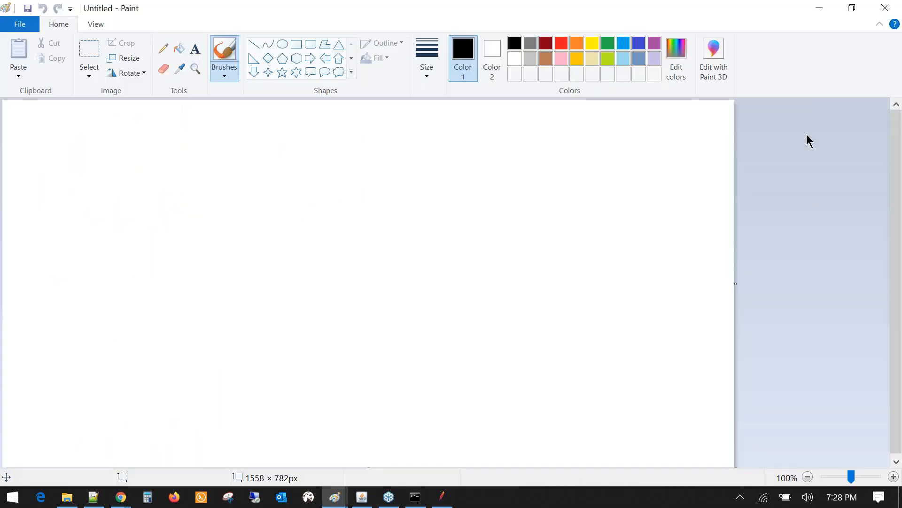
- Sketch a right shape and a left D-shape joined by a curved arrow connector
{"action": "left_click", "coordinate": [650, 113]}
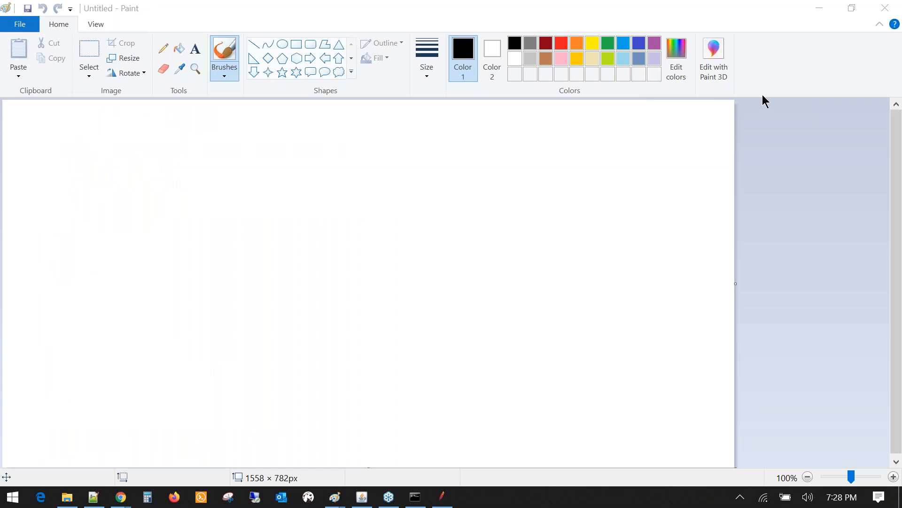
{"action": "left_click", "coordinate": [791, 94]}
{"action": "mouse_move", "coordinate": [445, 164]}
{"action": "left_mouse_down"}
{"action": "mouse_move", "coordinate": [513, 223]}
{"action": "mouse_move", "coordinate": [530, 225]}
{"action": "mouse_move", "coordinate": [508, 264]}
{"action": "left_mouse_up"}
{"action": "left_click_drag", "start_coordinate": [496, 272], "coordinate": [557, 261]}
{"action": "left_click_drag", "start_coordinate": [66, 248], "coordinate": [91, 293]}
{"action": "mouse_move", "coordinate": [74, 249]}
{"action": "left_mouse_down"}
{"action": "mouse_move", "coordinate": [104, 242]}
{"action": "mouse_move", "coordinate": [104, 289]}
{"action": "mouse_move", "coordinate": [136, 323]}
{"action": "left_mouse_up"}
{"action": "left_click_drag", "start_coordinate": [126, 326], "coordinate": [157, 313]}
{"action": "mouse_move", "coordinate": [123, 257]}
{"action": "left_mouse_down"}
{"action": "mouse_move", "coordinate": [146, 257]}
{"action": "mouse_move", "coordinate": [333, 173]}
{"action": "mouse_move", "coordinate": [427, 180]}
{"action": "mouse_move", "coordinate": [401, 198]}
{"action": "left_mouse_up"}
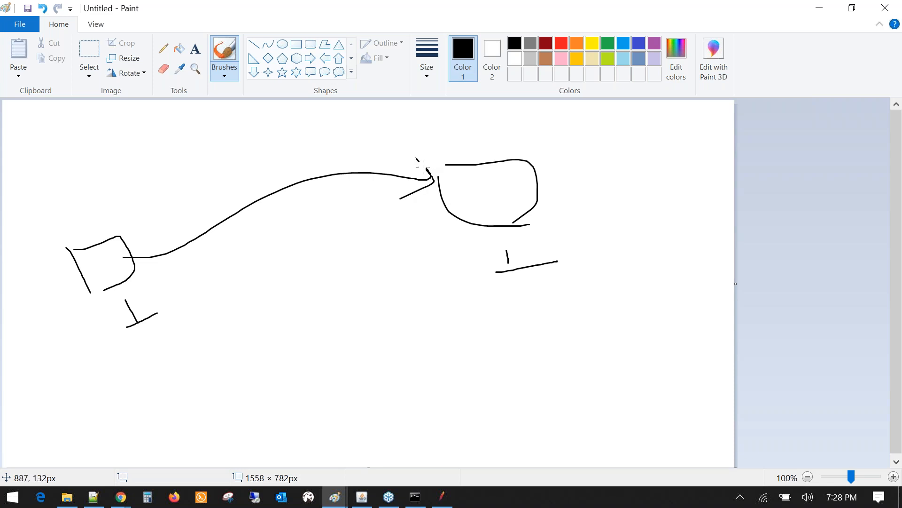
{"action": "left_click_drag", "start_coordinate": [417, 158], "coordinate": [435, 183]}
- Handwrite the 50 users note below the diagram and underline it
{"action": "mouse_move", "coordinate": [323, 363]}
{"action": "left_mouse_down"}
{"action": "mouse_move", "coordinate": [343, 384]}
{"action": "mouse_move", "coordinate": [334, 386]}
{"action": "left_mouse_up"}
{"action": "mouse_move", "coordinate": [323, 355]}
{"action": "left_mouse_down"}
{"action": "mouse_move", "coordinate": [347, 347]}
{"action": "mouse_move", "coordinate": [372, 358]}
{"action": "mouse_move", "coordinate": [365, 350]}
{"action": "left_mouse_up"}
{"action": "mouse_move", "coordinate": [395, 335]}
{"action": "left_mouse_down"}
{"action": "mouse_move", "coordinate": [492, 313]}
{"action": "mouse_move", "coordinate": [531, 347]}
{"action": "left_mouse_up"}
{"action": "left_click_drag", "start_coordinate": [525, 299], "coordinate": [597, 307]}
{"action": "mouse_move", "coordinate": [353, 402]}
{"action": "left_mouse_down"}
{"action": "mouse_move", "coordinate": [380, 415]}
{"action": "mouse_move", "coordinate": [493, 375]}
{"action": "left_mouse_up"}
{"action": "left_click_drag", "start_coordinate": [432, 397], "coordinate": [446, 392]}
{"action": "mouse_move", "coordinate": [348, 410]}
{"action": "left_mouse_down"}
{"action": "mouse_move", "coordinate": [359, 390]}
{"action": "mouse_move", "coordinate": [364, 423]}
{"action": "mouse_move", "coordinate": [384, 418]}
{"action": "left_mouse_up"}
{"action": "left_click_drag", "start_coordinate": [361, 449], "coordinate": [505, 397]}
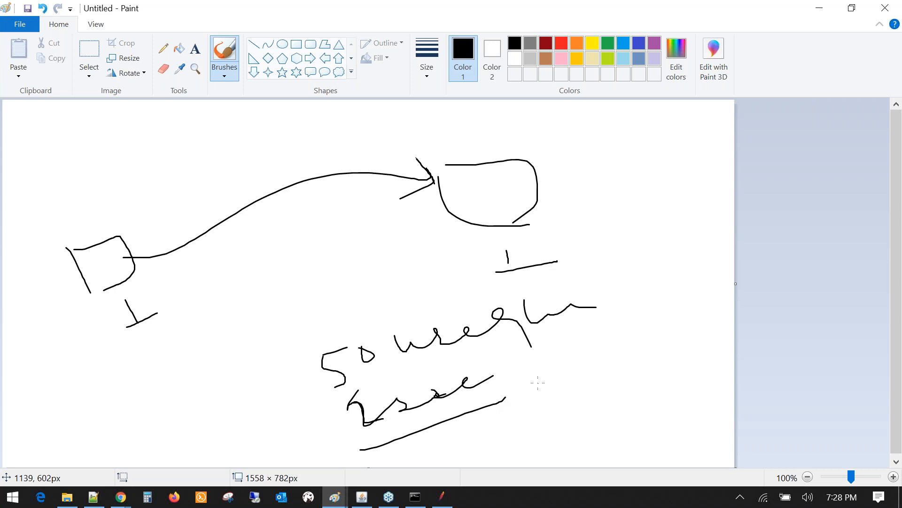
- Draw a loop around the notes, then add tick, divider and connecting strokes
{"action": "mouse_move", "coordinate": [334, 321]}
{"action": "left_mouse_down"}
{"action": "mouse_move", "coordinate": [314, 434]}
{"action": "mouse_move", "coordinate": [505, 454]}
{"action": "left_mouse_up"}
{"action": "mouse_move", "coordinate": [501, 428]}
{"action": "left_mouse_down"}
{"action": "mouse_move", "coordinate": [511, 436]}
{"action": "mouse_move", "coordinate": [582, 396]}
{"action": "left_mouse_up"}
{"action": "left_click_drag", "start_coordinate": [620, 371], "coordinate": [647, 359]}
{"action": "left_click_drag", "start_coordinate": [326, 321], "coordinate": [525, 274]}
{"action": "left_click_drag", "start_coordinate": [333, 466], "coordinate": [407, 434]}
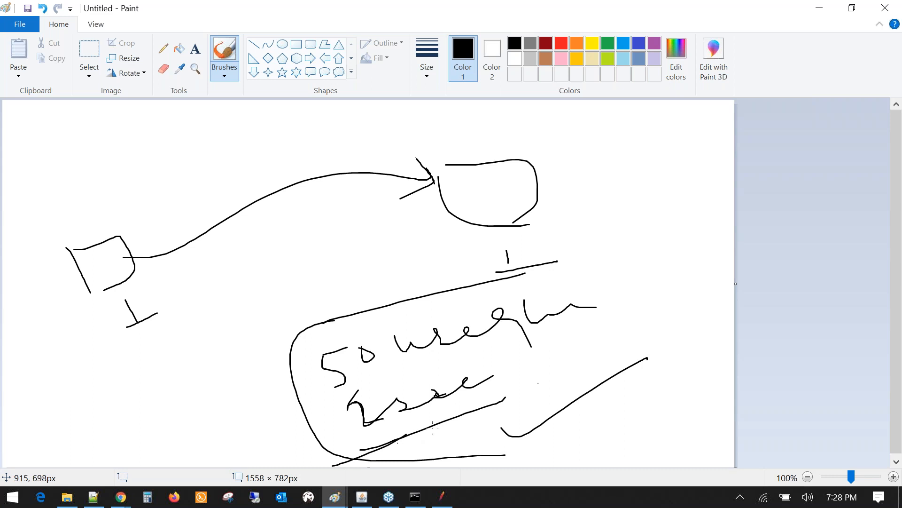
{"action": "mouse_move", "coordinate": [555, 273]}
{"action": "left_mouse_down"}
{"action": "mouse_move", "coordinate": [573, 279]}
{"action": "mouse_move", "coordinate": [644, 248]}
{"action": "left_mouse_up"}
{"action": "left_click_drag", "start_coordinate": [407, 389], "coordinate": [399, 400]}
{"action": "left_click_drag", "start_coordinate": [455, 417], "coordinate": [505, 396]}
{"action": "left_click_drag", "start_coordinate": [580, 211], "coordinate": [667, 437]}
{"action": "left_click_drag", "start_coordinate": [447, 431], "coordinate": [592, 371]}
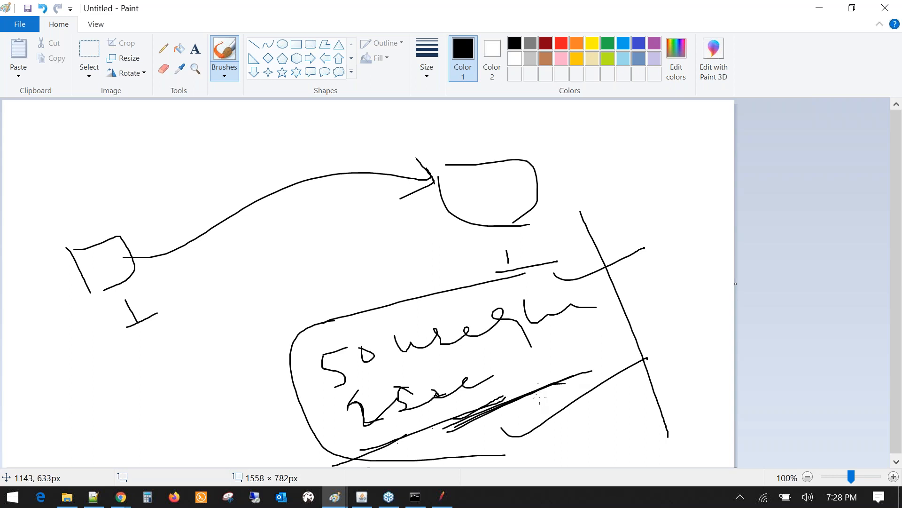
{"action": "left_click_drag", "start_coordinate": [501, 219], "coordinate": [508, 264]}
{"action": "left_click_drag", "start_coordinate": [506, 267], "coordinate": [542, 253]}
- Handwrite words left of and above the loop, then add lines through the 50 row
{"action": "left_click_drag", "start_coordinate": [156, 397], "coordinate": [175, 429]}
{"action": "mouse_move", "coordinate": [187, 400]}
{"action": "left_mouse_down"}
{"action": "mouse_move", "coordinate": [256, 359]}
{"action": "mouse_move", "coordinate": [283, 378]}
{"action": "left_mouse_up"}
{"action": "left_click_drag", "start_coordinate": [174, 429], "coordinate": [210, 410]}
{"action": "mouse_move", "coordinate": [284, 318]}
{"action": "left_mouse_down"}
{"action": "mouse_move", "coordinate": [300, 311]}
{"action": "mouse_move", "coordinate": [307, 344]}
{"action": "mouse_move", "coordinate": [344, 314]}
{"action": "mouse_move", "coordinate": [356, 317]}
{"action": "mouse_move", "coordinate": [410, 287]}
{"action": "left_mouse_up"}
{"action": "left_click_drag", "start_coordinate": [301, 406], "coordinate": [558, 318]}
{"action": "left_click_drag", "start_coordinate": [358, 448], "coordinate": [521, 387]}
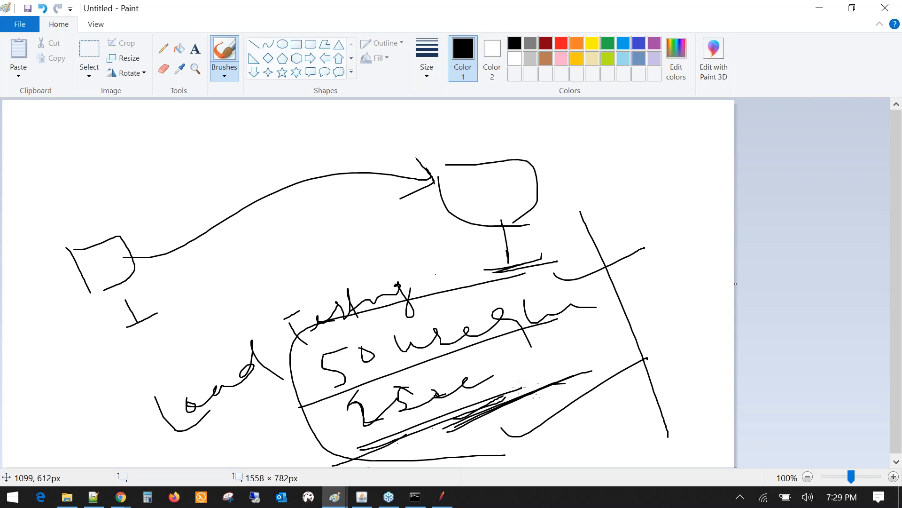
{"action": "left_click_drag", "start_coordinate": [470, 446], "coordinate": [599, 380]}
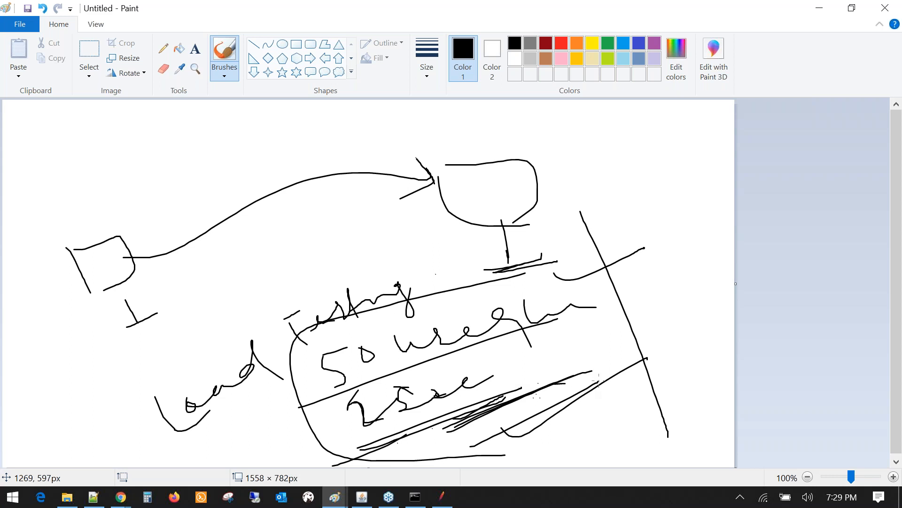
- Handwrite 80 user at lower right, box it and add an arrowhead beside it
{"action": "mouse_move", "coordinate": [606, 429]}
{"action": "left_mouse_down"}
{"action": "mouse_move", "coordinate": [615, 442]}
{"action": "mouse_move", "coordinate": [611, 423]}
{"action": "mouse_move", "coordinate": [638, 431]}
{"action": "mouse_move", "coordinate": [622, 409]}
{"action": "mouse_move", "coordinate": [657, 424]}
{"action": "mouse_move", "coordinate": [696, 403]}
{"action": "mouse_move", "coordinate": [712, 426]}
{"action": "left_mouse_up"}
{"action": "mouse_move", "coordinate": [592, 458]}
{"action": "left_mouse_down"}
{"action": "mouse_move", "coordinate": [711, 432]}
{"action": "mouse_move", "coordinate": [697, 433]}
{"action": "left_mouse_up"}
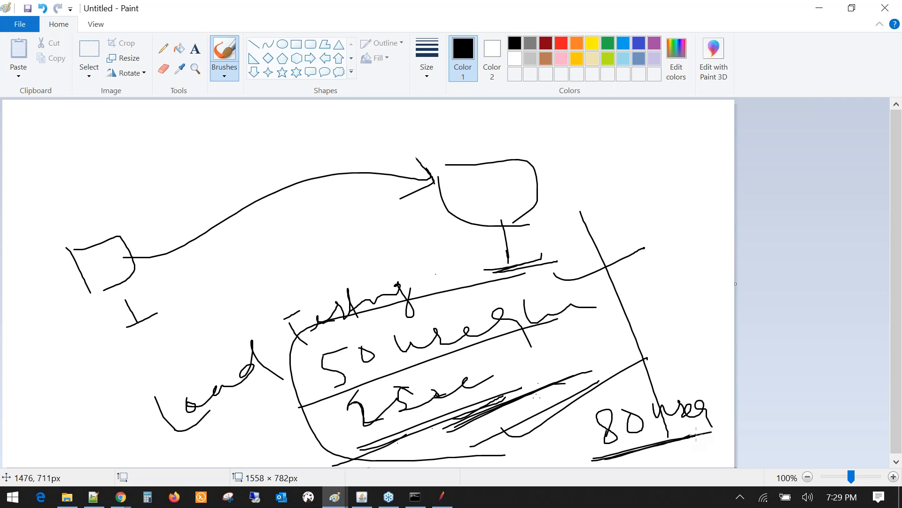
{"action": "mouse_move", "coordinate": [644, 381]}
{"action": "left_mouse_down"}
{"action": "mouse_move", "coordinate": [610, 382]}
{"action": "mouse_move", "coordinate": [590, 467]}
{"action": "left_mouse_up"}
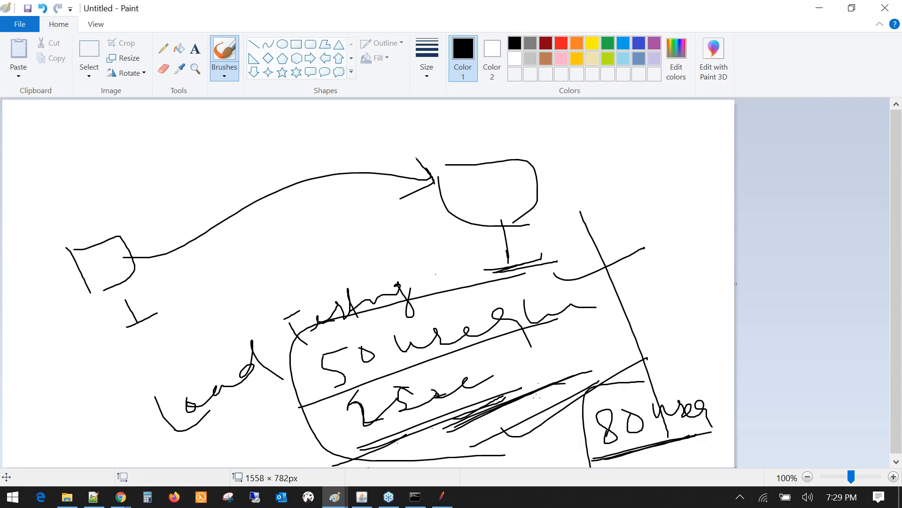
{"action": "left_click_drag", "start_coordinate": [303, 408], "coordinate": [397, 360]}
{"action": "mouse_move", "coordinate": [188, 460]}
{"action": "left_mouse_down"}
{"action": "mouse_move", "coordinate": [299, 377]}
{"action": "mouse_move", "coordinate": [206, 462]}
{"action": "left_mouse_up"}
{"action": "left_click_drag", "start_coordinate": [310, 371], "coordinate": [212, 458]}
{"action": "left_click_drag", "start_coordinate": [255, 419], "coordinate": [304, 377]}
{"action": "left_click_drag", "start_coordinate": [261, 417], "coordinate": [242, 435]}
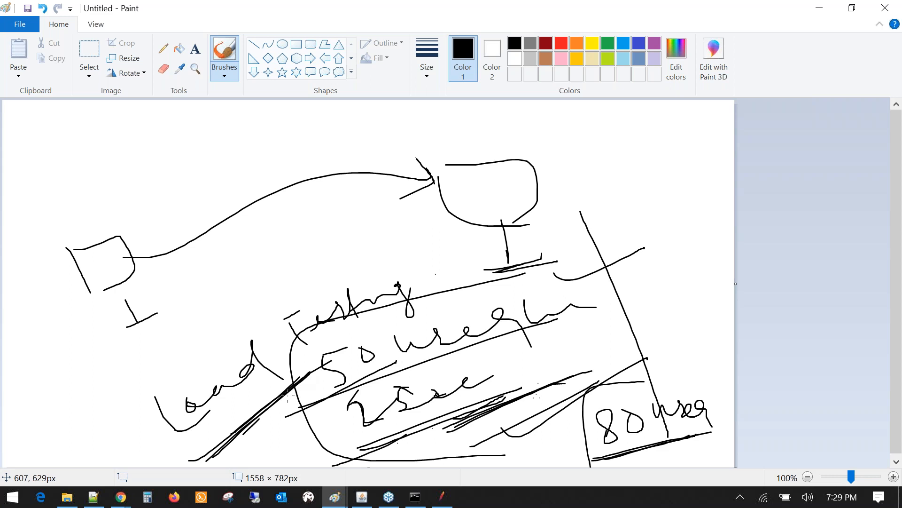
{"action": "mouse_move", "coordinate": [569, 269]}
{"action": "left_mouse_down"}
{"action": "mouse_move", "coordinate": [593, 265]}
{"action": "mouse_move", "coordinate": [662, 348]}
{"action": "mouse_move", "coordinate": [639, 400]}
{"action": "mouse_move", "coordinate": [677, 397]}
{"action": "left_mouse_up"}
{"action": "mouse_move", "coordinate": [628, 371]}
{"action": "left_mouse_down"}
{"action": "mouse_move", "coordinate": [642, 403]}
{"action": "mouse_move", "coordinate": [668, 389]}
{"action": "left_mouse_up"}
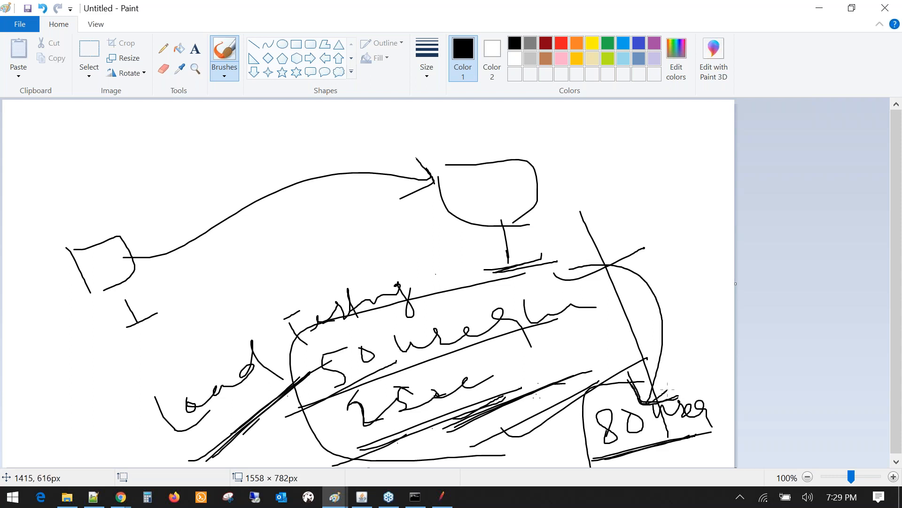
{"action": "left_click_drag", "start_coordinate": [584, 260], "coordinate": [570, 263]}
- Draw a long curve to the top left, then write and underline Load Testing there
{"action": "left_click_drag", "start_coordinate": [508, 268], "coordinate": [163, 173]}
{"action": "left_click_drag", "start_coordinate": [78, 161], "coordinate": [65, 200]}
{"action": "left_click_drag", "start_coordinate": [92, 150], "coordinate": [126, 196]}
{"action": "mouse_move", "coordinate": [96, 174]}
{"action": "left_mouse_down"}
{"action": "mouse_move", "coordinate": [116, 155]}
{"action": "mouse_move", "coordinate": [139, 175]}
{"action": "mouse_move", "coordinate": [180, 131]}
{"action": "mouse_move", "coordinate": [240, 138]}
{"action": "mouse_move", "coordinate": [284, 122]}
{"action": "mouse_move", "coordinate": [285, 176]}
{"action": "mouse_move", "coordinate": [325, 126]}
{"action": "left_mouse_up"}
{"action": "left_click", "coordinate": [225, 114]}
{"action": "left_click_drag", "start_coordinate": [126, 210], "coordinate": [366, 127]}
{"action": "left_click_drag", "start_coordinate": [636, 390], "coordinate": [669, 394]}
{"action": "left_click_drag", "start_coordinate": [660, 360], "coordinate": [652, 388]}
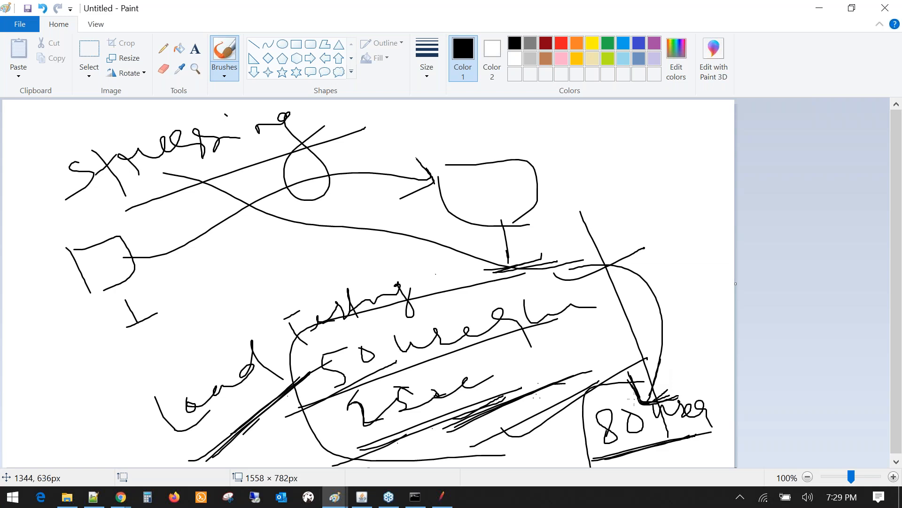
- Add long diagonal strokes and handwrite End in the middle of the sketch
{"action": "left_click_drag", "start_coordinate": [188, 442], "coordinate": [406, 310]}
{"action": "left_click_drag", "start_coordinate": [149, 198], "coordinate": [361, 115]}
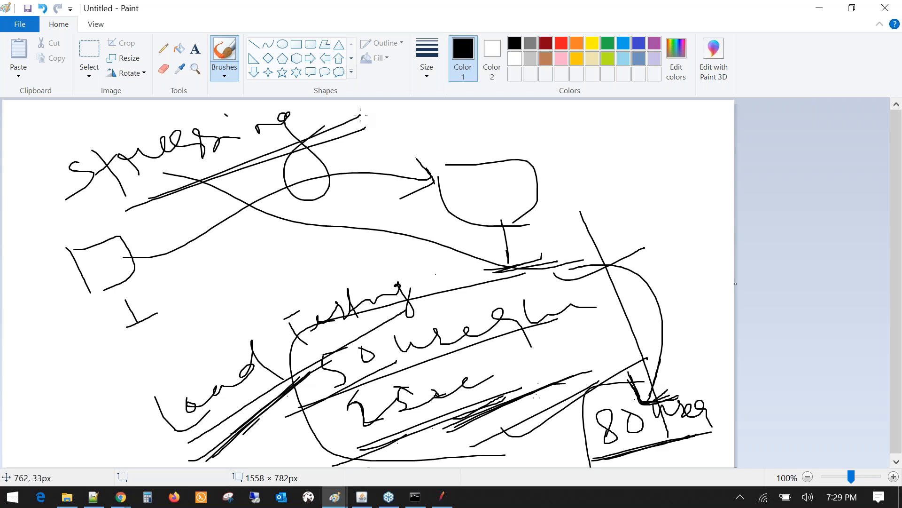
{"action": "left_click_drag", "start_coordinate": [262, 418], "coordinate": [656, 295]}
{"action": "mouse_move", "coordinate": [490, 128]}
{"action": "left_mouse_down"}
{"action": "mouse_move", "coordinate": [620, 163]}
{"action": "mouse_move", "coordinate": [676, 398]}
{"action": "mouse_move", "coordinate": [702, 373]}
{"action": "left_mouse_up"}
{"action": "mouse_move", "coordinate": [185, 274]}
{"action": "left_mouse_down"}
{"action": "mouse_move", "coordinate": [183, 303]}
{"action": "mouse_move", "coordinate": [203, 309]}
{"action": "mouse_move", "coordinate": [264, 278]}
{"action": "mouse_move", "coordinate": [306, 291]}
{"action": "mouse_move", "coordinate": [309, 346]}
{"action": "left_mouse_up"}
{"action": "mouse_move", "coordinate": [352, 231]}
{"action": "left_mouse_down"}
{"action": "mouse_move", "coordinate": [352, 257]}
{"action": "mouse_move", "coordinate": [395, 236]}
{"action": "left_mouse_up"}
{"action": "mouse_move", "coordinate": [104, 407]}
{"action": "left_mouse_down"}
{"action": "mouse_move", "coordinate": [199, 377]}
{"action": "mouse_move", "coordinate": [308, 459]}
{"action": "left_mouse_up"}
{"action": "left_click_drag", "start_coordinate": [193, 369], "coordinate": [376, 248]}
- Handwrite a note at the lower left and draw a diagonal across the middle
{"action": "left_click_drag", "start_coordinate": [21, 405], "coordinate": [52, 440]}
{"action": "left_click_drag", "start_coordinate": [47, 392], "coordinate": [70, 417]}
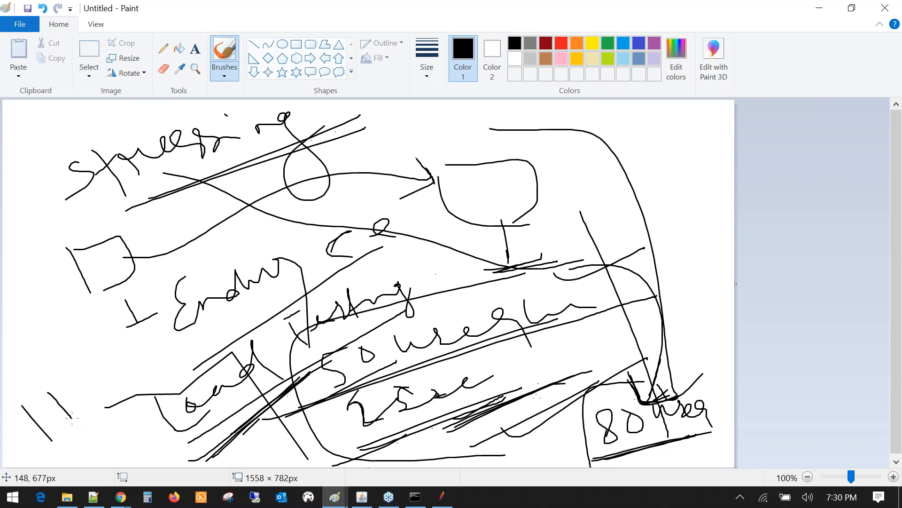
{"action": "left_click_drag", "start_coordinate": [39, 404], "coordinate": [71, 413]}
{"action": "mouse_move", "coordinate": [66, 371]}
{"action": "left_mouse_down"}
{"action": "mouse_move", "coordinate": [76, 391]}
{"action": "mouse_move", "coordinate": [108, 381]}
{"action": "mouse_move", "coordinate": [153, 337]}
{"action": "left_mouse_up"}
{"action": "left_click_drag", "start_coordinate": [41, 459], "coordinate": [74, 423]}
{"action": "left_click_drag", "start_coordinate": [203, 435], "coordinate": [396, 312]}
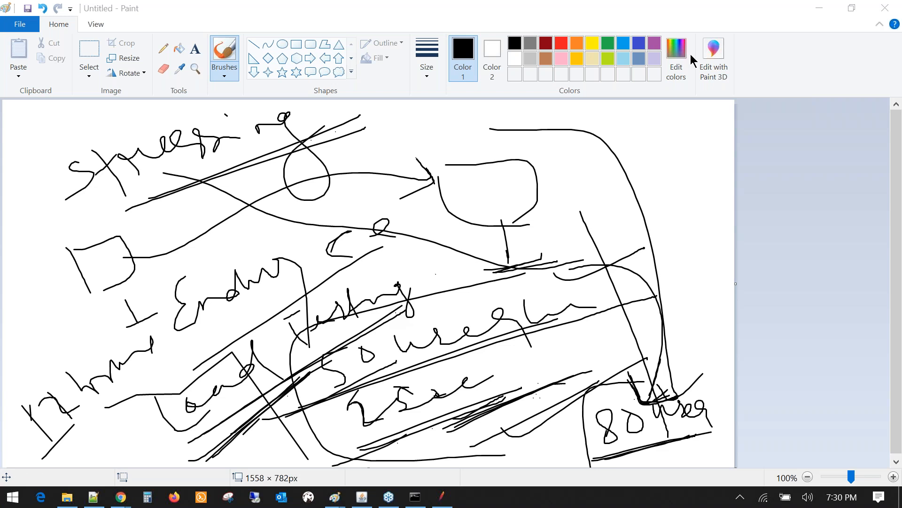
{"action": "scroll", "coordinate": [587, 148], "scroll_direction": "down", "scroll_amount": 1}
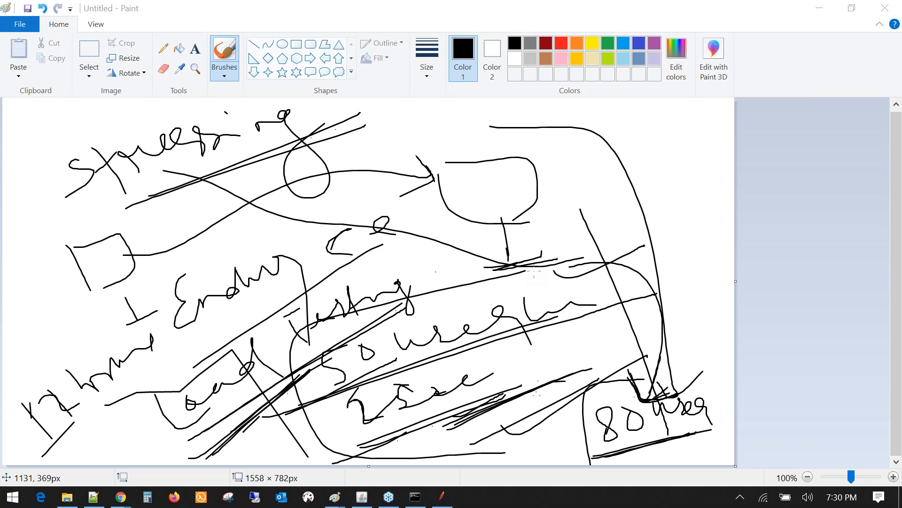
- Draw a stroke up to the upper right and handwrite 24 there
{"action": "mouse_move", "coordinate": [320, 371]}
{"action": "left_mouse_down"}
{"action": "mouse_move", "coordinate": [459, 273]}
{"action": "mouse_move", "coordinate": [690, 161]}
{"action": "left_mouse_up"}
{"action": "left_click_drag", "start_coordinate": [672, 153], "coordinate": [700, 178]}
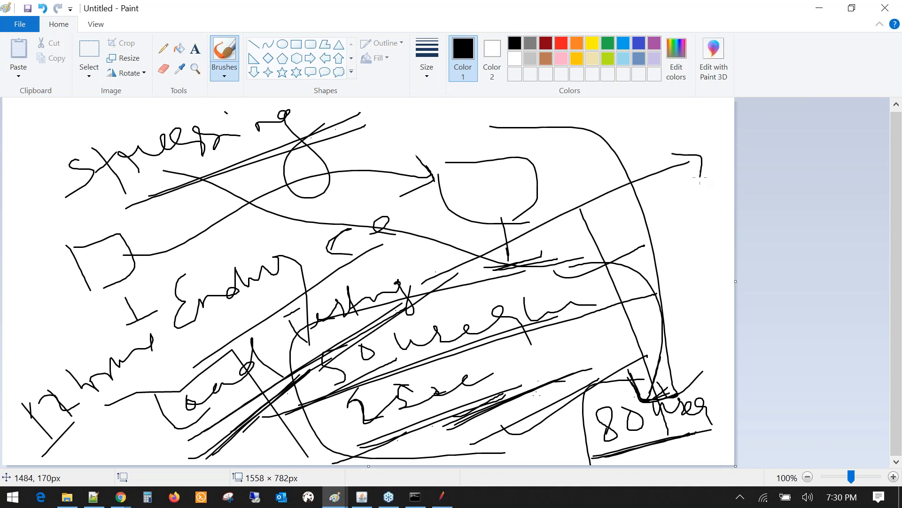
{"action": "left_click_drag", "start_coordinate": [639, 130], "coordinate": [652, 159]}
{"action": "left_click_drag", "start_coordinate": [664, 127], "coordinate": [705, 138]}
{"action": "left_click_drag", "start_coordinate": [659, 214], "coordinate": [701, 217]}
{"action": "left_click_drag", "start_coordinate": [694, 190], "coordinate": [714, 208]}
{"action": "left_click_drag", "start_coordinate": [692, 197], "coordinate": [708, 230]}
- Ring the Endurance note with an outer and an inner ellipse
{"action": "mouse_move", "coordinate": [384, 191]}
{"action": "left_mouse_down"}
{"action": "mouse_move", "coordinate": [139, 314]}
{"action": "mouse_move", "coordinate": [423, 238]}
{"action": "left_mouse_up"}
{"action": "left_click_drag", "start_coordinate": [162, 331], "coordinate": [374, 189]}
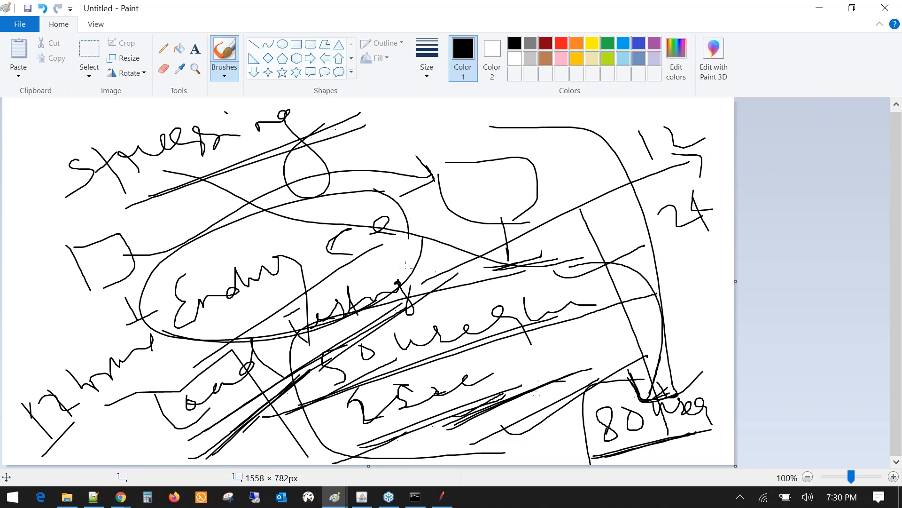
{"action": "mouse_move", "coordinate": [157, 329]}
{"action": "left_mouse_down"}
{"action": "mouse_move", "coordinate": [421, 209]}
{"action": "mouse_move", "coordinate": [359, 313]}
{"action": "left_mouse_up"}
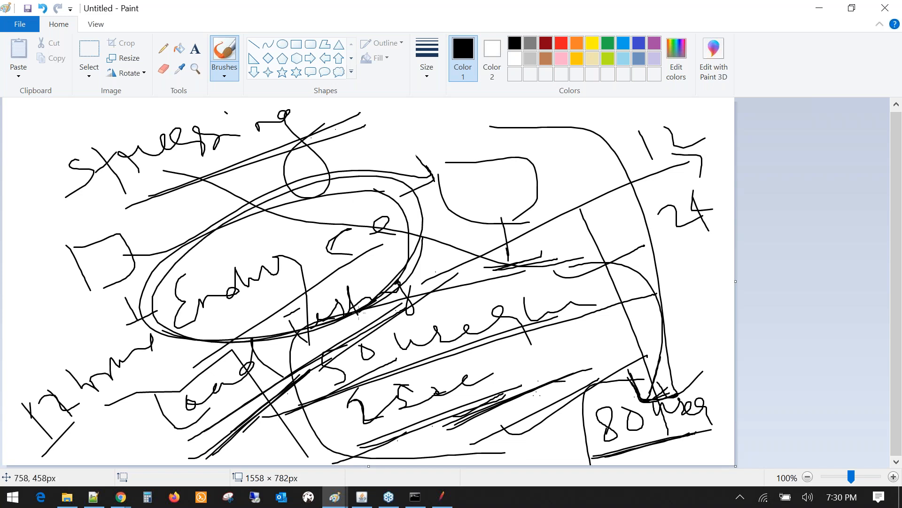
{"action": "mouse_move", "coordinate": [225, 317]}
{"action": "left_mouse_down"}
{"action": "mouse_move", "coordinate": [256, 323]}
{"action": "mouse_move", "coordinate": [278, 314]}
{"action": "mouse_move", "coordinate": [370, 242]}
{"action": "left_mouse_up"}
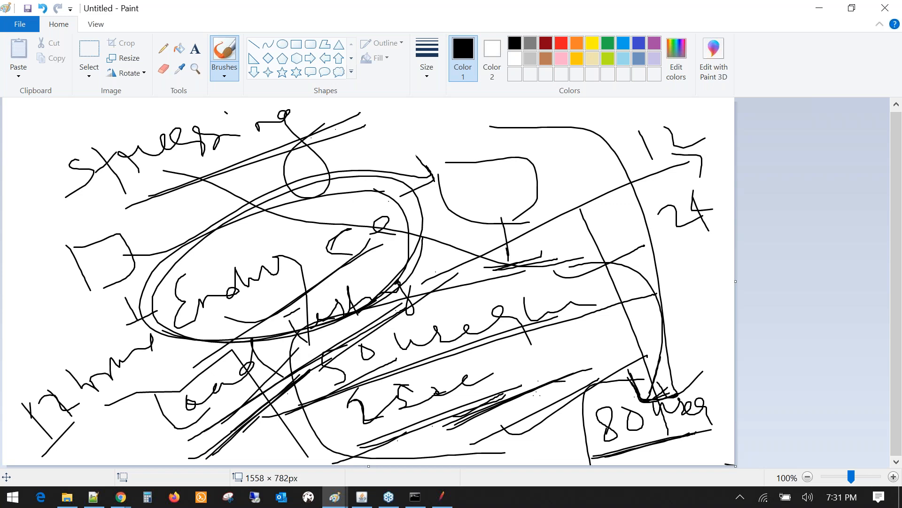
- Widen the canvas to 1901 × 756px and handwrite Spike at the right
{"action": "left_click_drag", "start_coordinate": [736, 465], "coordinate": [895, 453]}
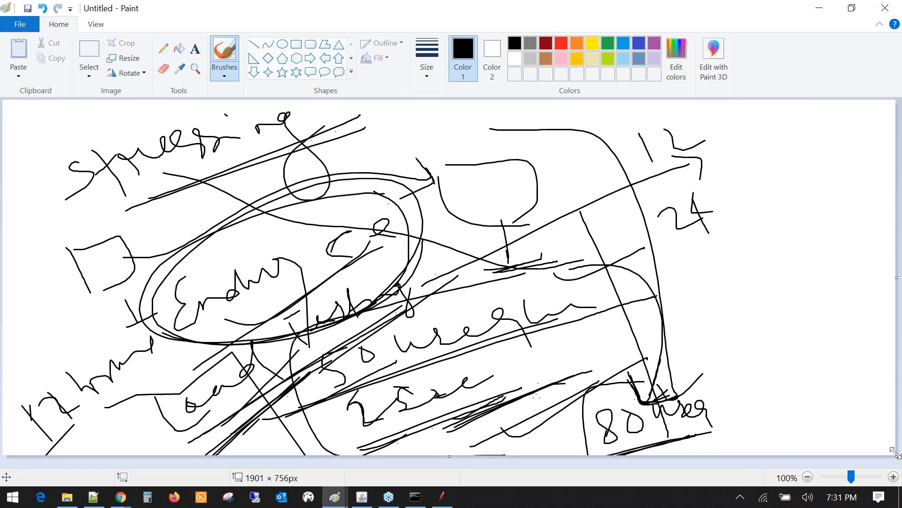
{"action": "mouse_move", "coordinate": [719, 257]}
{"action": "left_mouse_down"}
{"action": "mouse_move", "coordinate": [724, 294]}
{"action": "mouse_move", "coordinate": [704, 307]}
{"action": "left_mouse_up"}
{"action": "left_click_drag", "start_coordinate": [734, 281], "coordinate": [751, 321]}
{"action": "left_click_drag", "start_coordinate": [738, 274], "coordinate": [785, 284]}
{"action": "left_click_drag", "start_coordinate": [777, 265], "coordinate": [789, 278]}
{"action": "left_click_drag", "start_coordinate": [795, 251], "coordinate": [811, 282]}
{"action": "left_click_drag", "start_coordinate": [822, 260], "coordinate": [855, 265]}
- Dot the i and underline Spike, then bring JMeter back to the front
{"action": "left_click", "coordinate": [773, 246]}
{"action": "left_click_drag", "start_coordinate": [676, 346], "coordinate": [839, 284]}
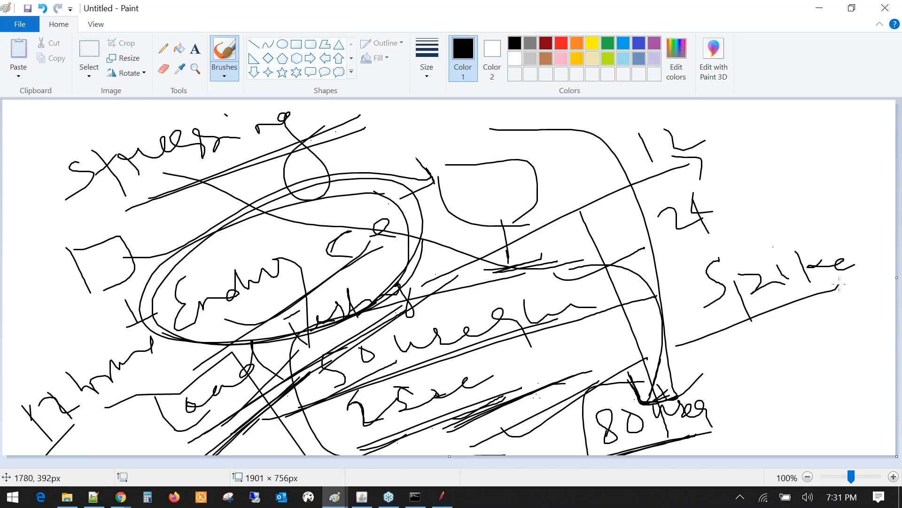
{"action": "mouse_move", "coordinate": [759, 241]}
{"action": "left_mouse_down"}
{"action": "mouse_move", "coordinate": [767, 246]}
{"action": "mouse_move", "coordinate": [753, 245]}
{"action": "left_mouse_up"}
{"action": "left_click", "coordinate": [443, 497]}
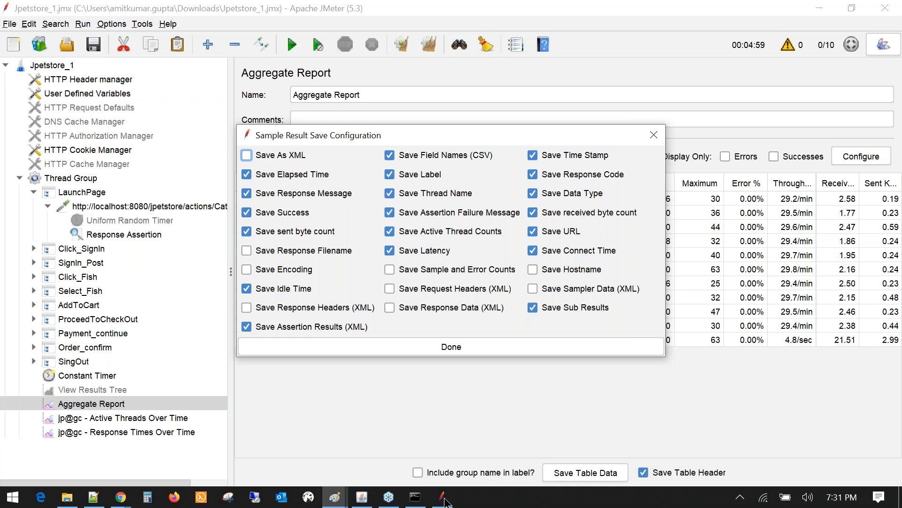
- Close the Sample Result Save Configuration dialog and select the Thread Group's ramp-up value 30
{"action": "left_click", "coordinate": [653, 135]}
{"action": "left_click", "coordinate": [71, 178]}
{"action": "double_click", "coordinate": [367, 233]}
{"action": "double_click", "coordinate": [368, 238]}
{"action": "left_click", "coordinate": [381, 236]}
{"action": "double_click", "coordinate": [370, 234]}
{"action": "double_click", "coordinate": [370, 233]}
- Reselect the ramp-up value 30 and switch over to the Paint sketch
{"action": "left_click", "coordinate": [380, 233]}
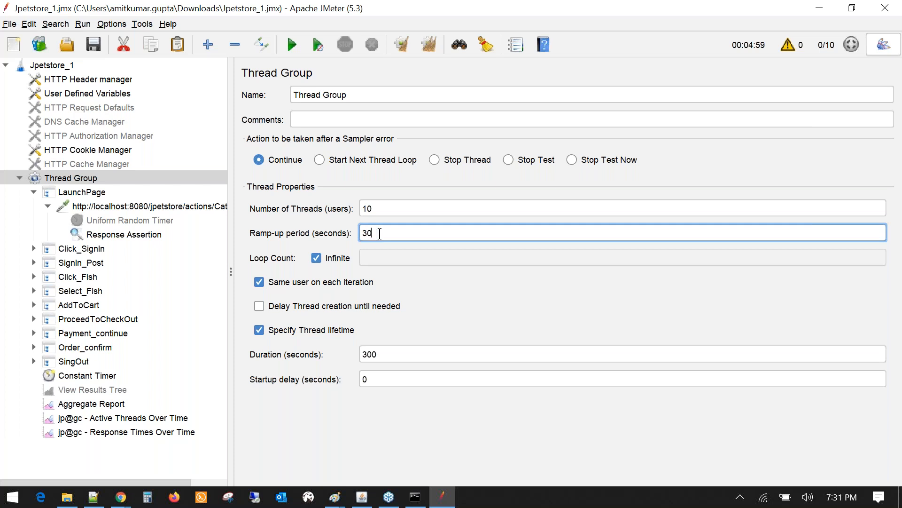
{"action": "double_click", "coordinate": [379, 234]}
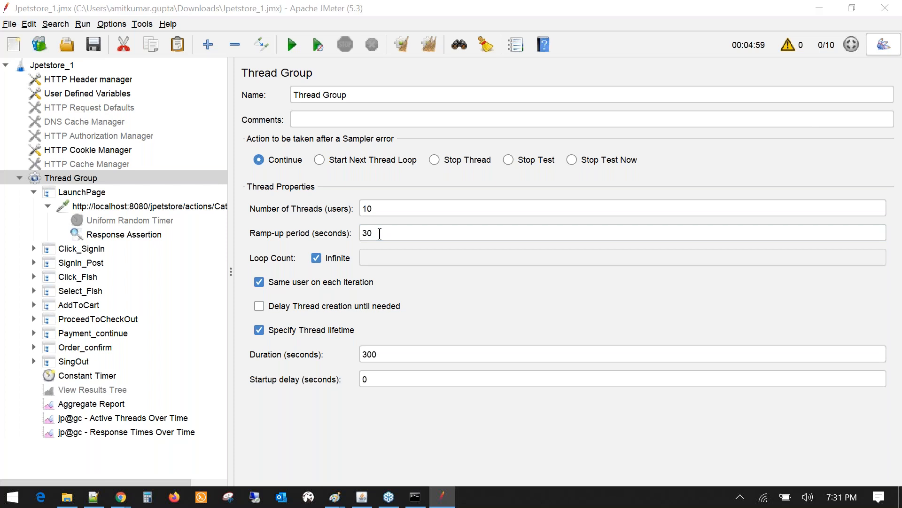
{"action": "key", "text": "alt+Tab"}
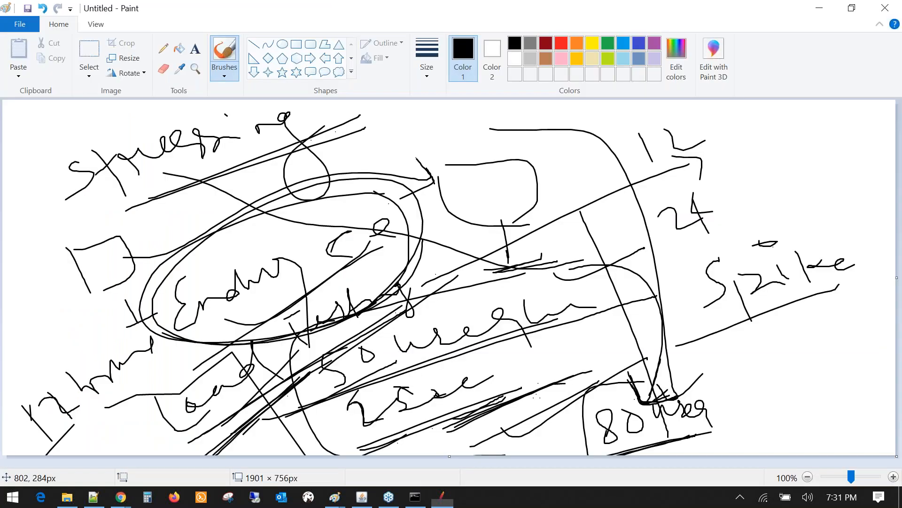
- Draw a circle near 24 at the top right and write 12PM below Spike
{"action": "mouse_move", "coordinate": [727, 215]}
{"action": "left_mouse_down"}
{"action": "mouse_move", "coordinate": [754, 208]}
{"action": "mouse_move", "coordinate": [755, 109]}
{"action": "mouse_move", "coordinate": [837, 204]}
{"action": "left_mouse_up"}
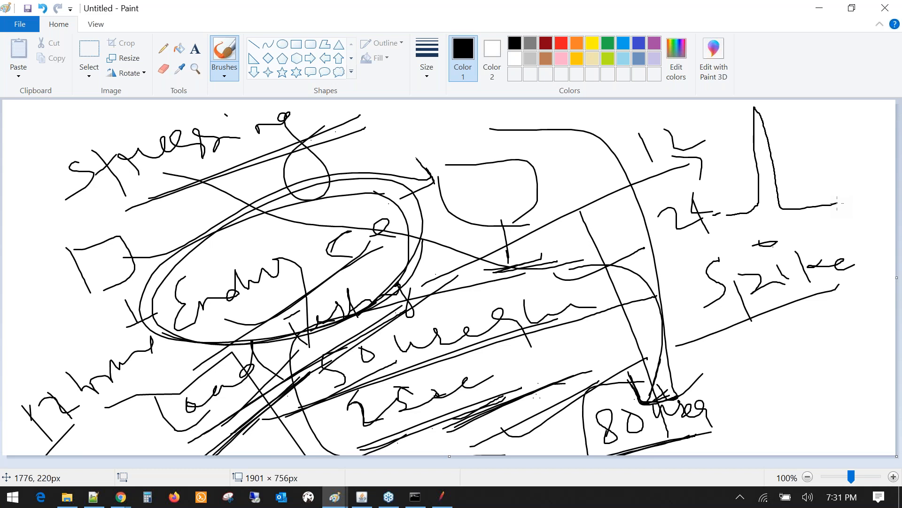
{"action": "left_click_drag", "start_coordinate": [792, 122], "coordinate": [770, 108]}
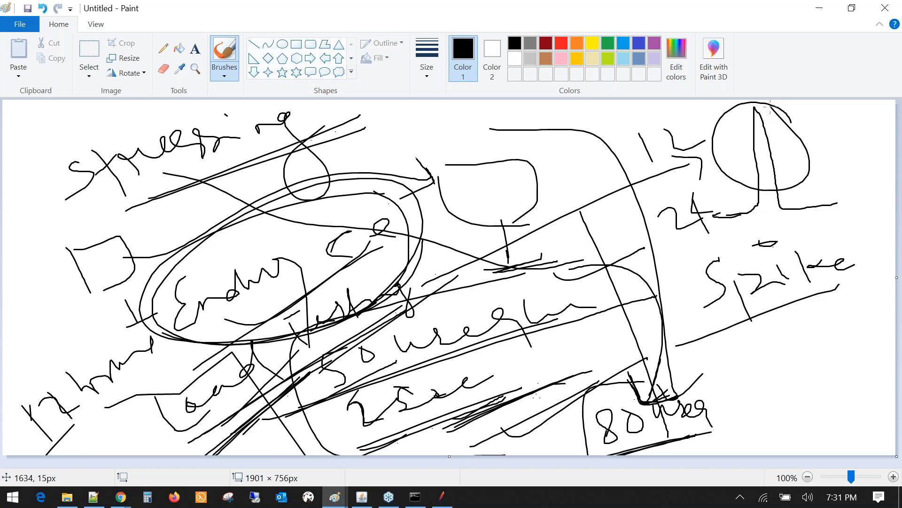
{"action": "left_click_drag", "start_coordinate": [779, 322], "coordinate": [789, 359]}
{"action": "mouse_move", "coordinate": [790, 328]}
{"action": "left_mouse_down"}
{"action": "mouse_move", "coordinate": [814, 352]}
{"action": "mouse_move", "coordinate": [827, 349]}
{"action": "left_mouse_up"}
{"action": "mouse_move", "coordinate": [829, 321]}
{"action": "left_mouse_down"}
{"action": "mouse_move", "coordinate": [838, 353]}
{"action": "mouse_move", "coordinate": [876, 354]}
{"action": "left_mouse_up"}
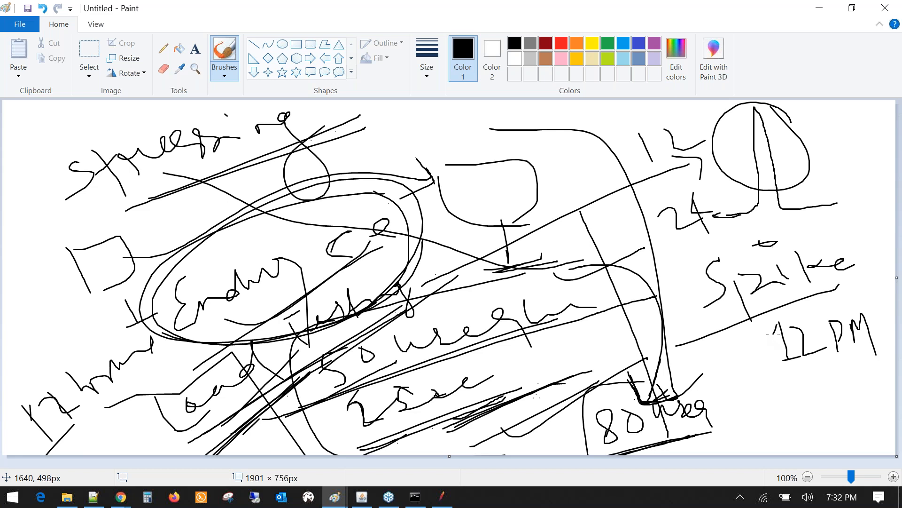
- Add a dash and connecting lines around 12PM at the bottom right
{"action": "mouse_move", "coordinate": [799, 296]}
{"action": "left_mouse_down"}
{"action": "mouse_move", "coordinate": [776, 297]}
{"action": "mouse_move", "coordinate": [763, 406]}
{"action": "left_mouse_up"}
{"action": "left_click_drag", "start_coordinate": [677, 379], "coordinate": [730, 360]}
{"action": "mouse_move", "coordinate": [727, 440]}
{"action": "left_mouse_down"}
{"action": "mouse_move", "coordinate": [760, 435]}
{"action": "mouse_move", "coordinate": [773, 404]}
{"action": "mouse_move", "coordinate": [775, 326]}
{"action": "mouse_move", "coordinate": [875, 406]}
{"action": "left_mouse_up"}
{"action": "left_click_drag", "start_coordinate": [752, 442], "coordinate": [778, 435]}
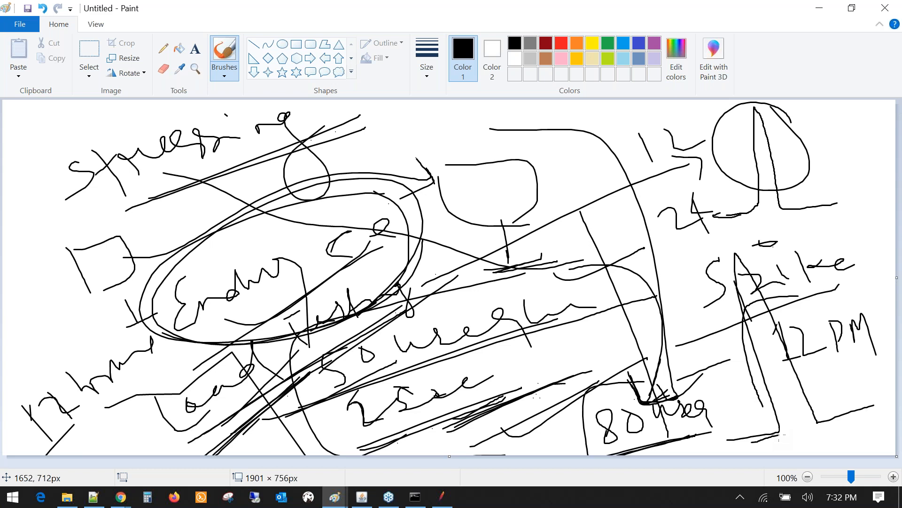
{"action": "mouse_move", "coordinate": [779, 434]}
{"action": "left_mouse_down"}
{"action": "mouse_move", "coordinate": [750, 272]}
{"action": "mouse_move", "coordinate": [726, 267]}
{"action": "mouse_move", "coordinate": [824, 421]}
{"action": "left_mouse_up"}
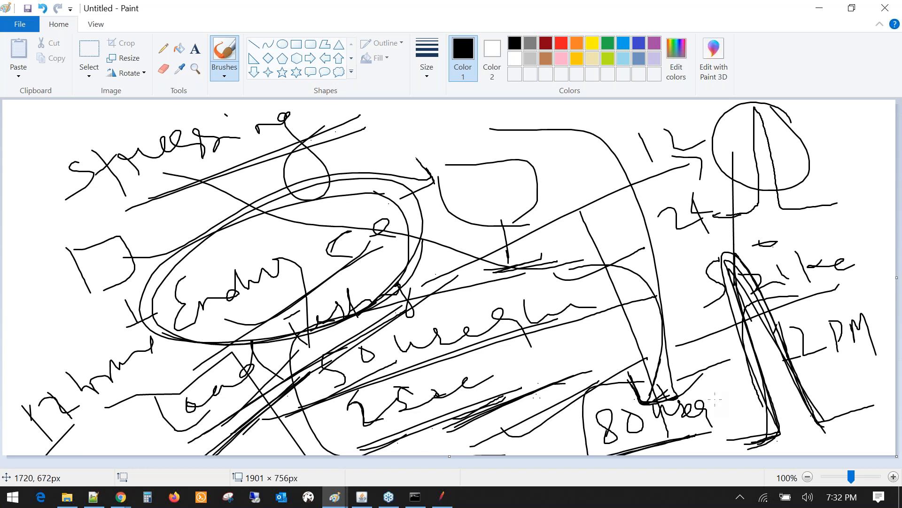
- Cycle from JMeter's Thread Group settings to the Notepad++ topic notes with Alt+Tab
{"action": "key", "text": "alt+Tab"}
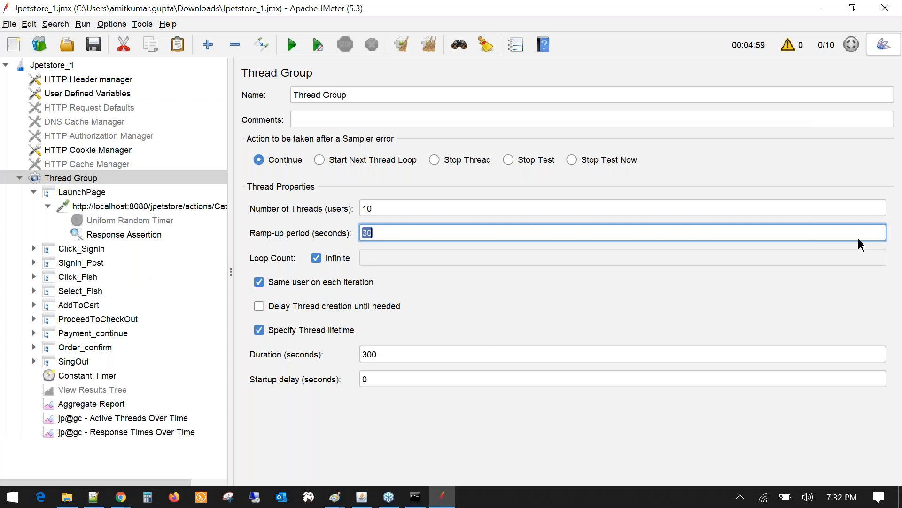
{"action": "key", "text": "alt+Tab"}
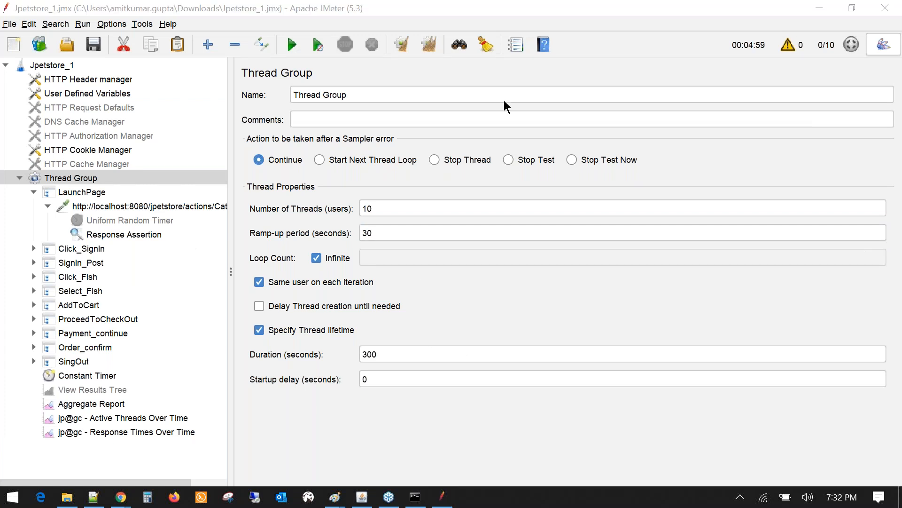
{"action": "key", "text": "alt+Tab"}
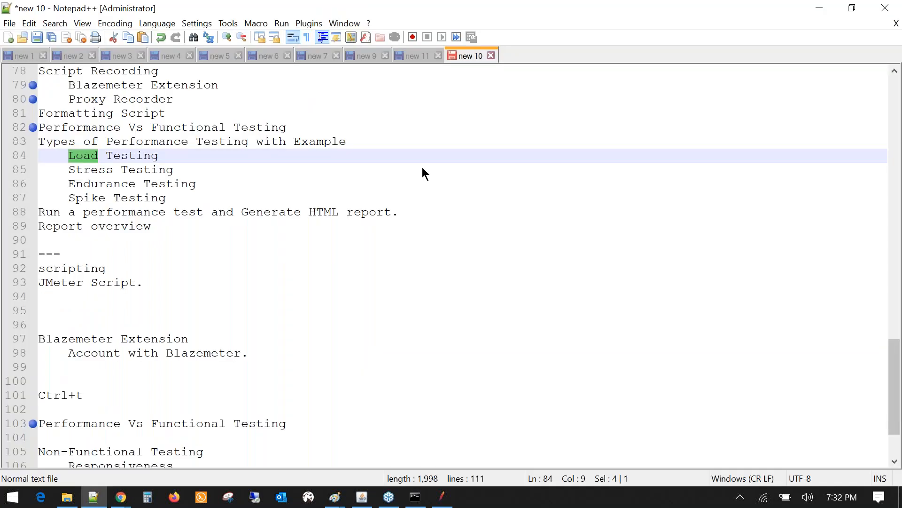
- Select the Spike Testing through Report overview lines in the notes
{"action": "key", "text": "alt+Tab"}
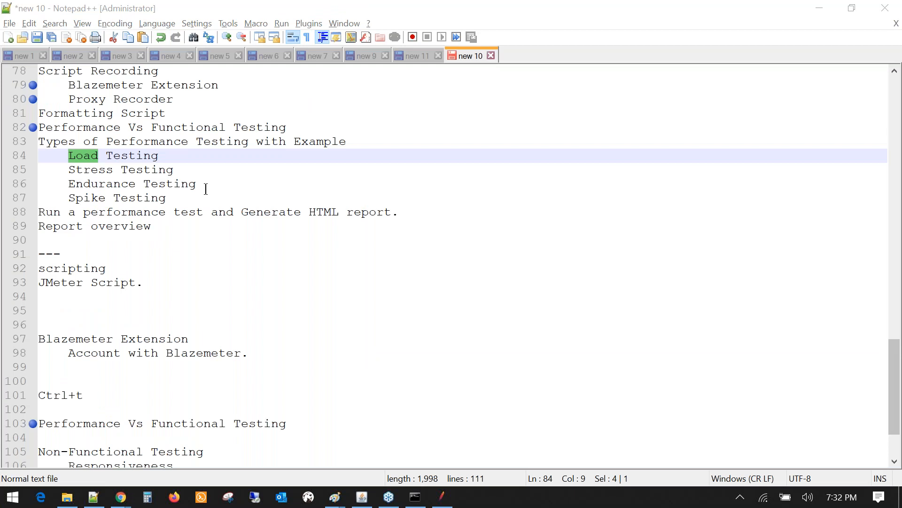
{"action": "left_click_drag", "start_coordinate": [239, 235], "coordinate": [184, 254]}
{"action": "scroll", "coordinate": [239, 232], "scroll_direction": "up", "scroll_amount": 4}
{"action": "left_click", "coordinate": [216, 258]}
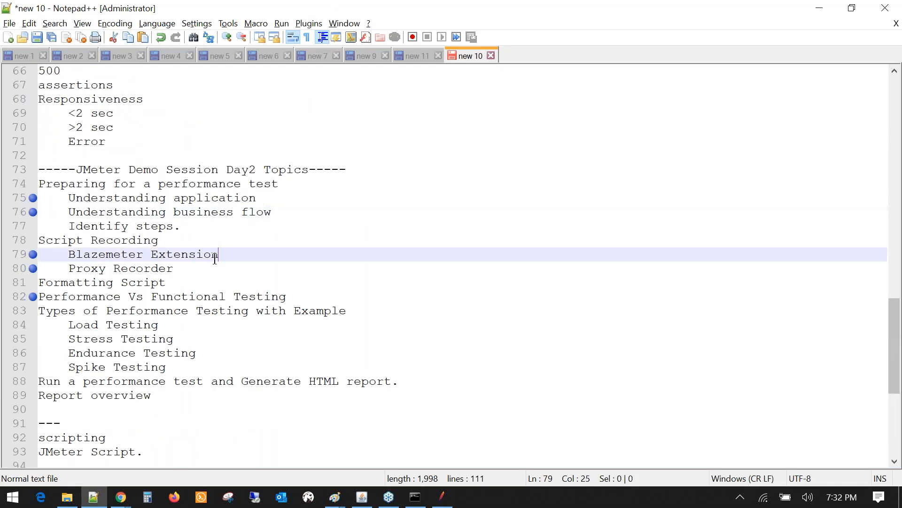
{"action": "left_click_drag", "start_coordinate": [165, 282], "coordinate": [39, 282]}
{"action": "scroll", "coordinate": [99, 320], "scroll_direction": "down", "scroll_amount": 1}
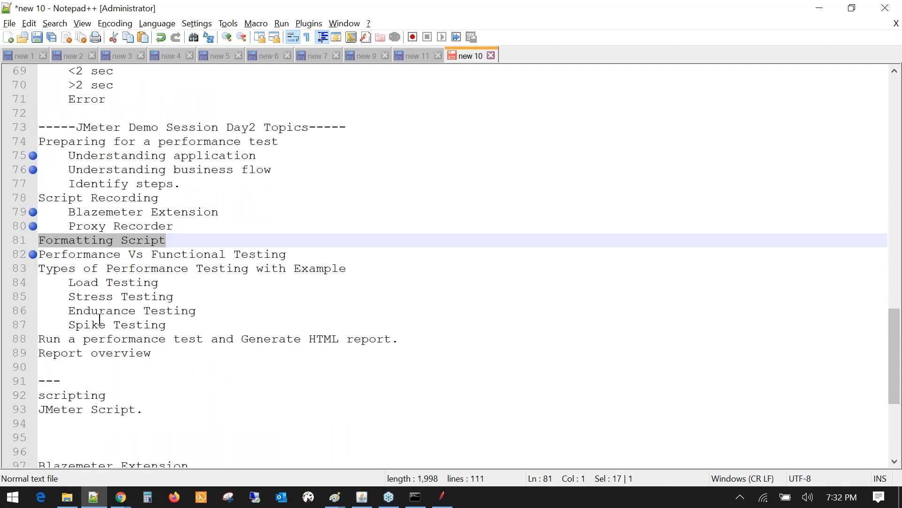
{"action": "left_click_drag", "start_coordinate": [151, 352], "coordinate": [39, 338]}
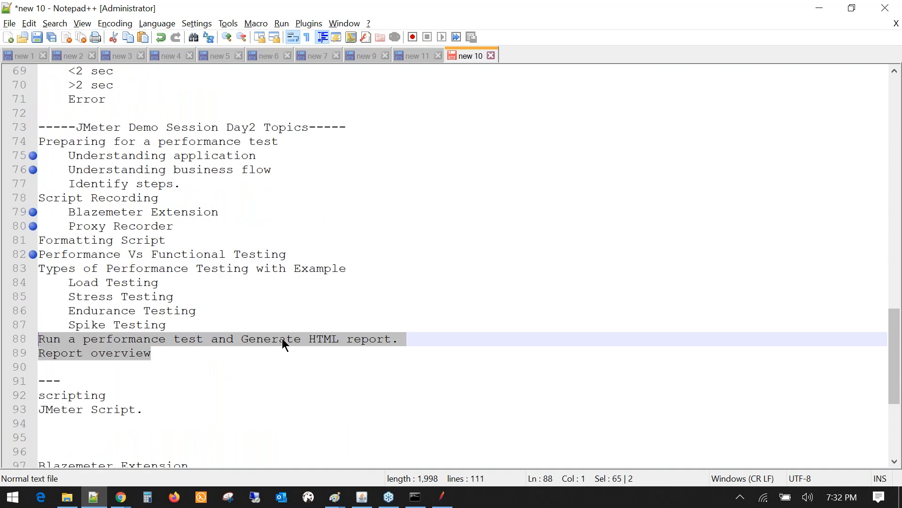
{"action": "left_click", "coordinate": [449, 114]}
{"action": "scroll", "coordinate": [61, 437], "scroll_direction": "down", "scroll_amount": 5}
- Add Heap on a new line at the end of the notes
{"action": "left_click", "coordinate": [61, 437]}
{"action": "key", "text": "Return"}
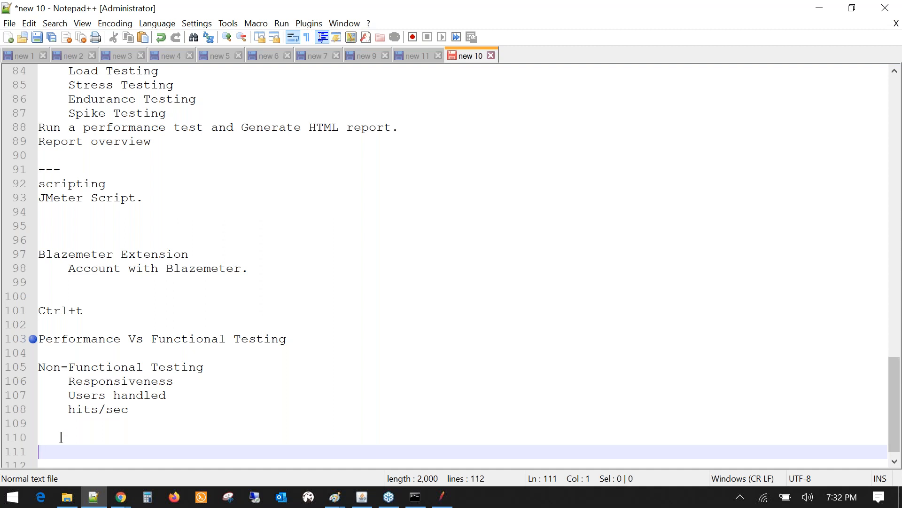
{"action": "type", "text": "Heap"}
{"action": "key", "text": "BackSpace"}
{"action": "key", "text": "Return"}
{"action": "left_click", "coordinate": [78, 441]}
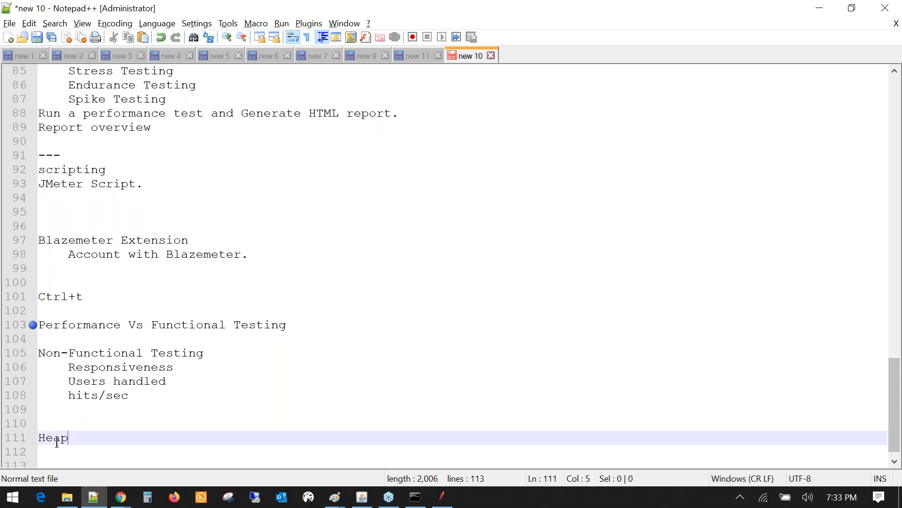
{"action": "double_click", "coordinate": [56, 442]}
{"action": "left_click", "coordinate": [57, 442]}
{"action": "left_click", "coordinate": [74, 441]}
{"action": "double_click", "coordinate": [74, 442]}
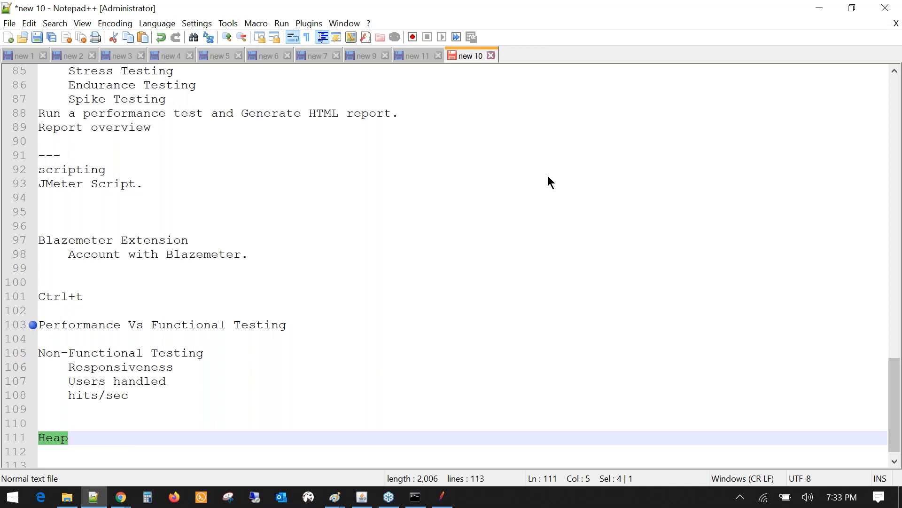
{"action": "left_click", "coordinate": [94, 438]}
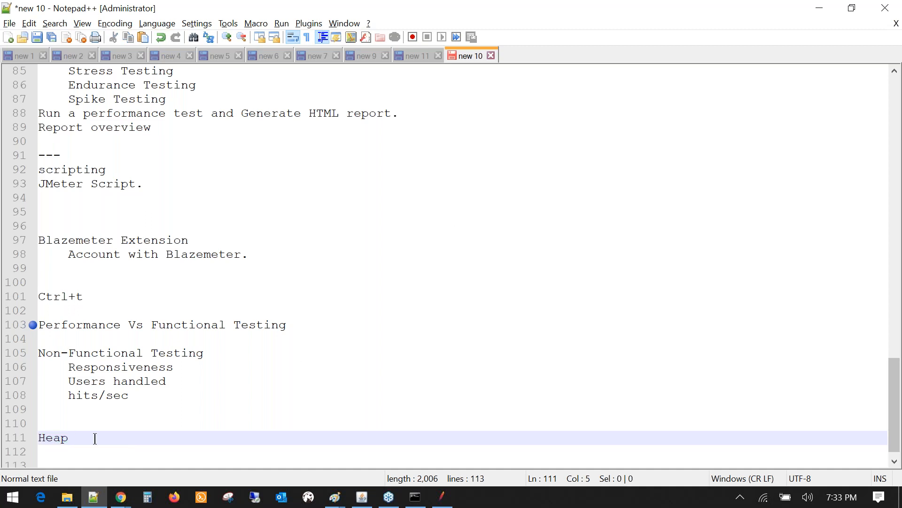
- Add Java Application on its own line below Heap
{"action": "key", "text": "Return"}
{"action": "key", "text": "Return"}
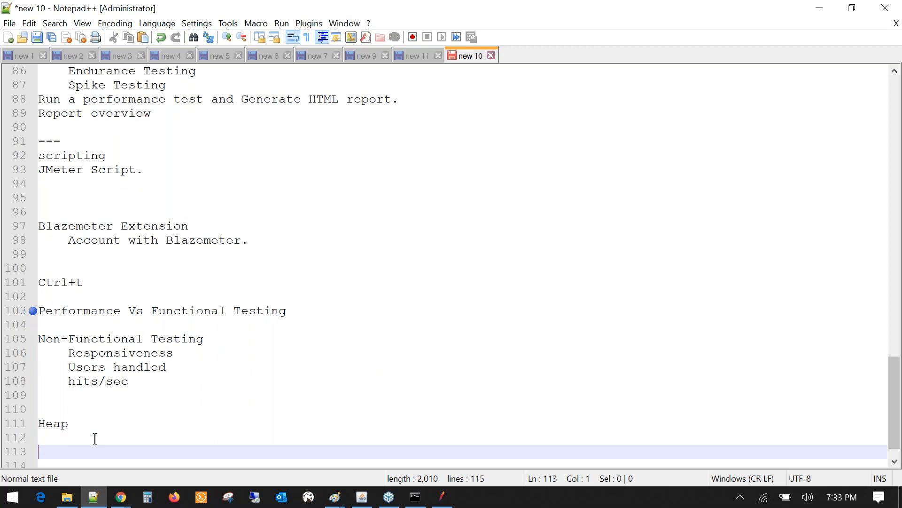
{"action": "type", "text": "Java Application"}
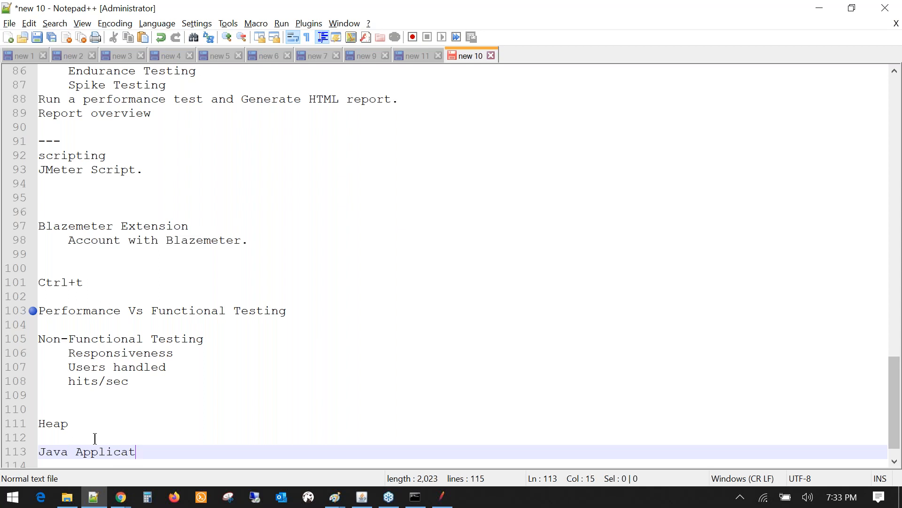
{"action": "key", "text": "Return"}
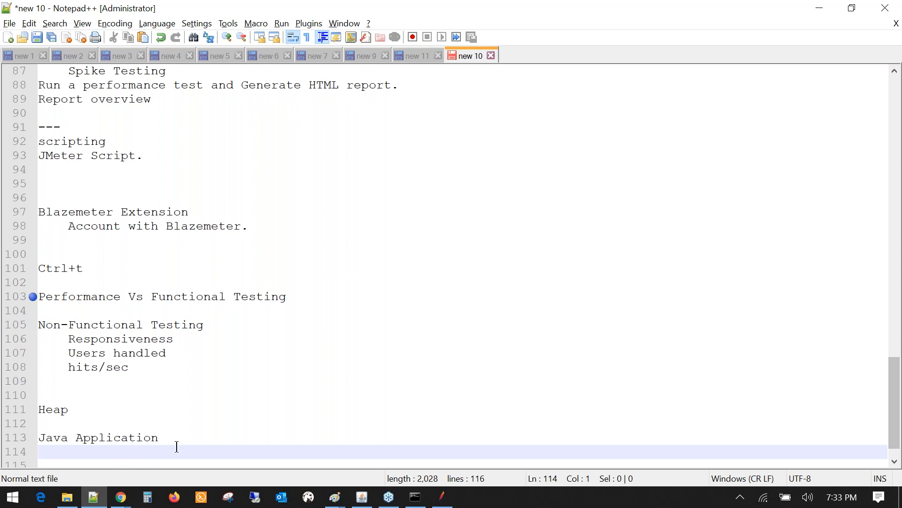
{"action": "scroll", "coordinate": [177, 446], "scroll_direction": "down", "scroll_amount": 1}
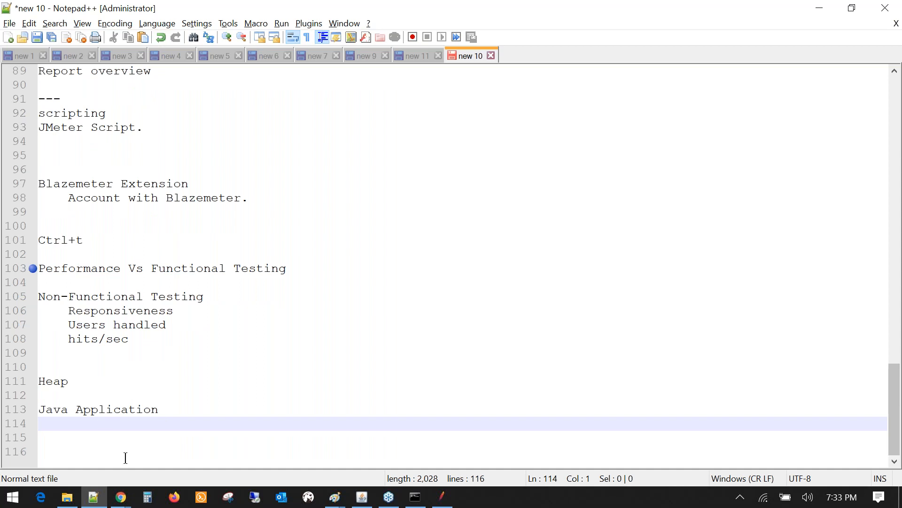
{"action": "left_click", "coordinate": [335, 499]}
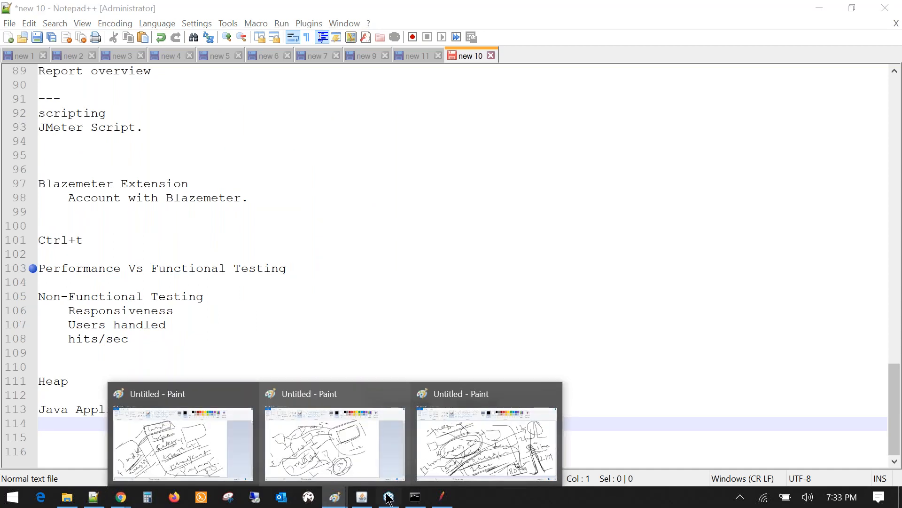
- Open a new blank Paint window and draw a large box on the canvas
{"action": "middle_click", "coordinate": [335, 502]}
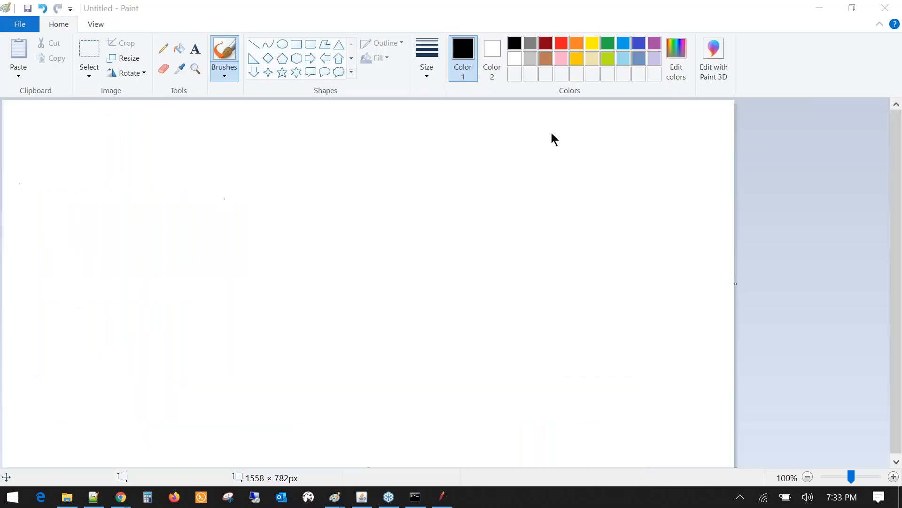
{"action": "mouse_move", "coordinate": [369, 162]}
{"action": "left_mouse_down"}
{"action": "mouse_move", "coordinate": [422, 278]}
{"action": "mouse_move", "coordinate": [577, 109]}
{"action": "mouse_move", "coordinate": [691, 278]}
{"action": "left_mouse_up"}
{"action": "left_click_drag", "start_coordinate": [420, 271], "coordinate": [530, 455]}
{"action": "left_click_drag", "start_coordinate": [691, 280], "coordinate": [706, 324]}
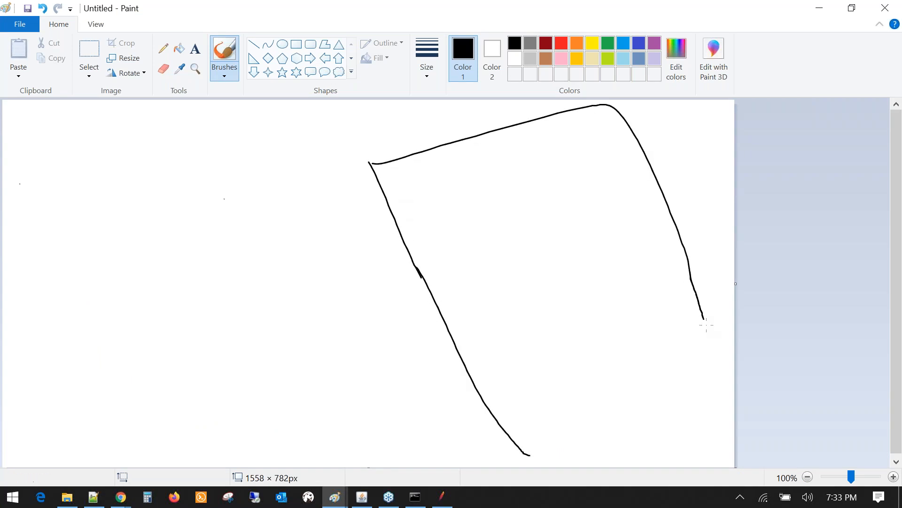
{"action": "left_click", "coordinate": [841, 290]}
{"action": "left_click_drag", "start_coordinate": [546, 456], "coordinate": [714, 371]}
{"action": "left_click_drag", "start_coordinate": [697, 309], "coordinate": [729, 374]}
- Write '32GB' left of the box and draw diagonal lines linking it to the box
{"action": "mouse_move", "coordinate": [192, 255]}
{"action": "left_mouse_down"}
{"action": "mouse_move", "coordinate": [197, 249]}
{"action": "mouse_move", "coordinate": [213, 291]}
{"action": "left_mouse_up"}
{"action": "left_click_drag", "start_coordinate": [220, 239], "coordinate": [270, 248]}
{"action": "mouse_move", "coordinate": [268, 216]}
{"action": "left_mouse_down"}
{"action": "mouse_move", "coordinate": [275, 237]}
{"action": "mouse_move", "coordinate": [308, 244]}
{"action": "left_mouse_up"}
{"action": "left_click_drag", "start_coordinate": [292, 202], "coordinate": [318, 243]}
{"action": "mouse_move", "coordinate": [292, 204]}
{"action": "left_mouse_down"}
{"action": "mouse_move", "coordinate": [310, 200]}
{"action": "mouse_move", "coordinate": [318, 237]}
{"action": "left_mouse_up"}
{"action": "left_click_drag", "start_coordinate": [157, 371], "coordinate": [401, 223]}
{"action": "left_click_drag", "start_coordinate": [209, 454], "coordinate": [263, 411]}
{"action": "left_click_drag", "start_coordinate": [314, 372], "coordinate": [395, 320]}
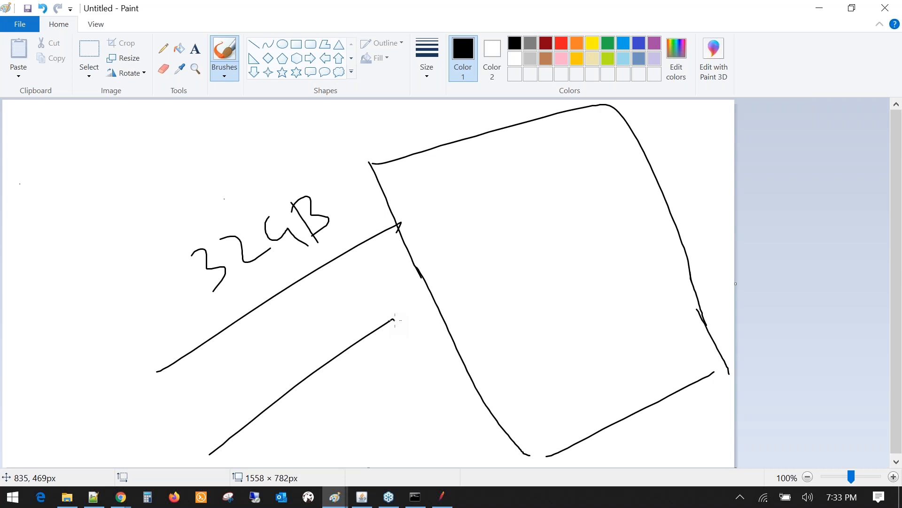
{"action": "left_click_drag", "start_coordinate": [361, 345], "coordinate": [417, 309]}
- Draw a circle inside the box with two lines running right to a bracketed label
{"action": "mouse_move", "coordinate": [439, 175]}
{"action": "left_mouse_down"}
{"action": "mouse_move", "coordinate": [454, 160]}
{"action": "mouse_move", "coordinate": [510, 239]}
{"action": "mouse_move", "coordinate": [454, 160]}
{"action": "left_mouse_up"}
{"action": "left_click_drag", "start_coordinate": [551, 183], "coordinate": [661, 148]}
{"action": "left_click_drag", "start_coordinate": [694, 147], "coordinate": [700, 143]}
{"action": "mouse_move", "coordinate": [667, 135]}
{"action": "left_mouse_down"}
{"action": "mouse_move", "coordinate": [682, 144]}
{"action": "mouse_move", "coordinate": [677, 162]}
{"action": "mouse_move", "coordinate": [714, 135]}
{"action": "mouse_move", "coordinate": [678, 134]}
{"action": "mouse_move", "coordinate": [669, 168]}
{"action": "left_mouse_up"}
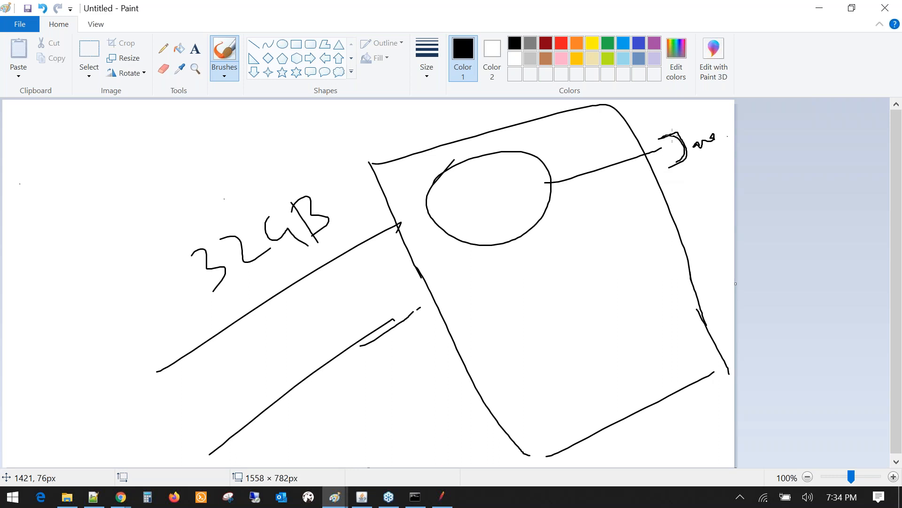
{"action": "left_click_drag", "start_coordinate": [673, 135], "coordinate": [682, 164]}
{"action": "left_click_drag", "start_coordinate": [556, 186], "coordinate": [689, 145]}
{"action": "left_click_drag", "start_coordinate": [470, 259], "coordinate": [553, 217]}
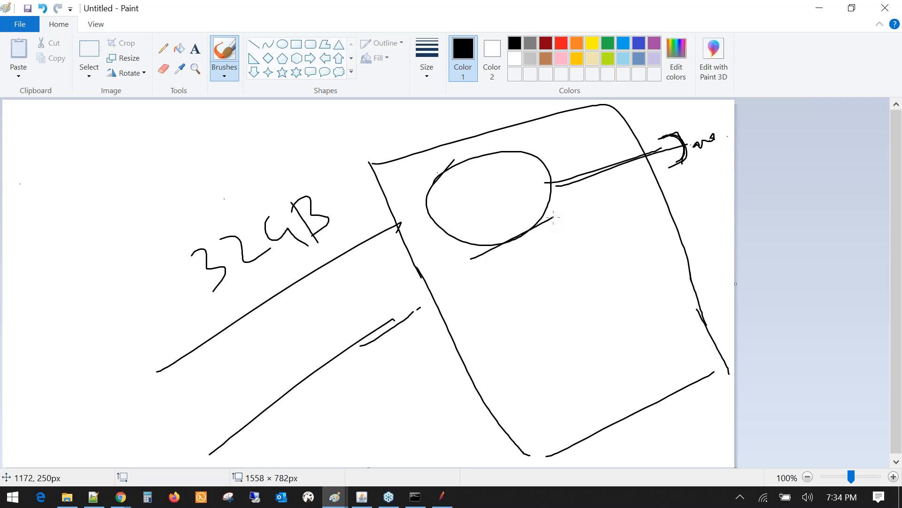
- Retrace the box's bottom edge and start an outline around the 32GB label
{"action": "left_click_drag", "start_coordinate": [394, 321], "coordinate": [433, 299]}
{"action": "left_click_drag", "start_coordinate": [528, 456], "coordinate": [727, 366]}
{"action": "mouse_move", "coordinate": [165, 225]}
{"action": "left_mouse_down"}
{"action": "mouse_move", "coordinate": [289, 160]}
{"action": "mouse_move", "coordinate": [199, 341]}
{"action": "left_mouse_up"}
{"action": "mouse_move", "coordinate": [282, 166]}
{"action": "left_mouse_down"}
{"action": "mouse_move", "coordinate": [302, 157]}
{"action": "mouse_move", "coordinate": [375, 244]}
{"action": "left_mouse_up"}
{"action": "left_click_drag", "start_coordinate": [397, 319], "coordinate": [443, 286]}
{"action": "mouse_move", "coordinate": [205, 298]}
{"action": "left_mouse_down"}
{"action": "mouse_move", "coordinate": [212, 315]}
{"action": "mouse_move", "coordinate": [246, 293]}
{"action": "mouse_move", "coordinate": [311, 293]}
{"action": "left_mouse_up"}
- Retrace the circle and write a note inside an outline above 32GB
{"action": "mouse_move", "coordinate": [534, 152]}
{"action": "left_mouse_down"}
{"action": "mouse_move", "coordinate": [543, 155]}
{"action": "mouse_move", "coordinate": [519, 151]}
{"action": "mouse_move", "coordinate": [428, 198]}
{"action": "mouse_move", "coordinate": [438, 209]}
{"action": "mouse_move", "coordinate": [503, 142]}
{"action": "left_mouse_up"}
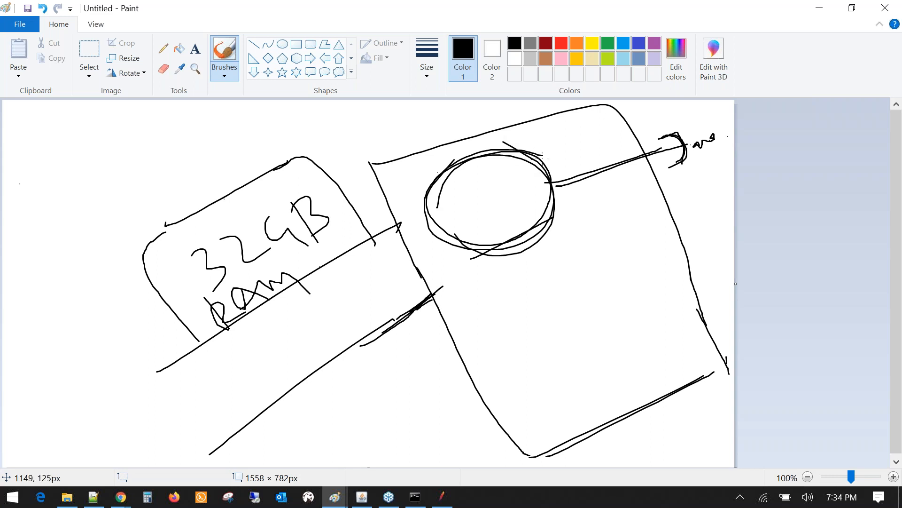
{"action": "mouse_move", "coordinate": [486, 152]}
{"action": "left_mouse_down"}
{"action": "mouse_move", "coordinate": [433, 220]}
{"action": "mouse_move", "coordinate": [549, 183]}
{"action": "left_mouse_up"}
{"action": "mouse_move", "coordinate": [231, 214]}
{"action": "left_mouse_down"}
{"action": "mouse_move", "coordinate": [217, 153]}
{"action": "mouse_move", "coordinate": [267, 121]}
{"action": "mouse_move", "coordinate": [349, 93]}
{"action": "mouse_move", "coordinate": [437, 163]}
{"action": "mouse_move", "coordinate": [447, 166]}
{"action": "mouse_move", "coordinate": [451, 153]}
{"action": "left_mouse_up"}
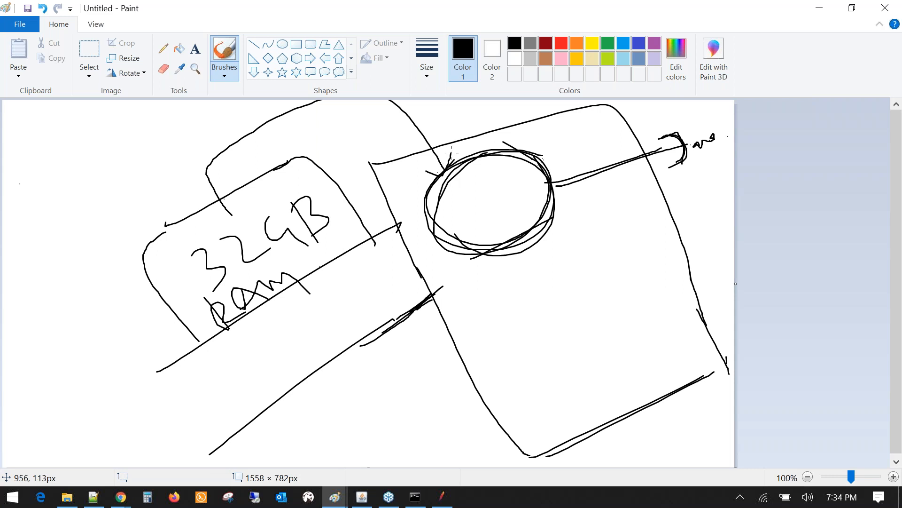
{"action": "mouse_move", "coordinate": [260, 138]}
{"action": "left_mouse_down"}
{"action": "mouse_move", "coordinate": [258, 152]}
{"action": "mouse_move", "coordinate": [272, 150]}
{"action": "left_mouse_up"}
{"action": "left_click_drag", "start_coordinate": [264, 148], "coordinate": [281, 159]}
{"action": "left_click_drag", "start_coordinate": [286, 131], "coordinate": [315, 142]}
{"action": "mouse_move", "coordinate": [314, 124]}
{"action": "left_mouse_down"}
{"action": "mouse_move", "coordinate": [336, 140]}
{"action": "mouse_move", "coordinate": [333, 160]}
{"action": "left_mouse_up"}
{"action": "left_click_drag", "start_coordinate": [344, 167], "coordinate": [352, 183]}
{"action": "mouse_move", "coordinate": [368, 147]}
{"action": "left_mouse_down"}
{"action": "mouse_move", "coordinate": [363, 156]}
{"action": "mouse_move", "coordinate": [394, 175]}
{"action": "mouse_move", "coordinate": [387, 154]}
{"action": "mouse_move", "coordinate": [400, 152]}
{"action": "left_mouse_up"}
- Add a small wavy mark and outline the small label left of the circle
{"action": "left_click", "coordinate": [410, 132]}
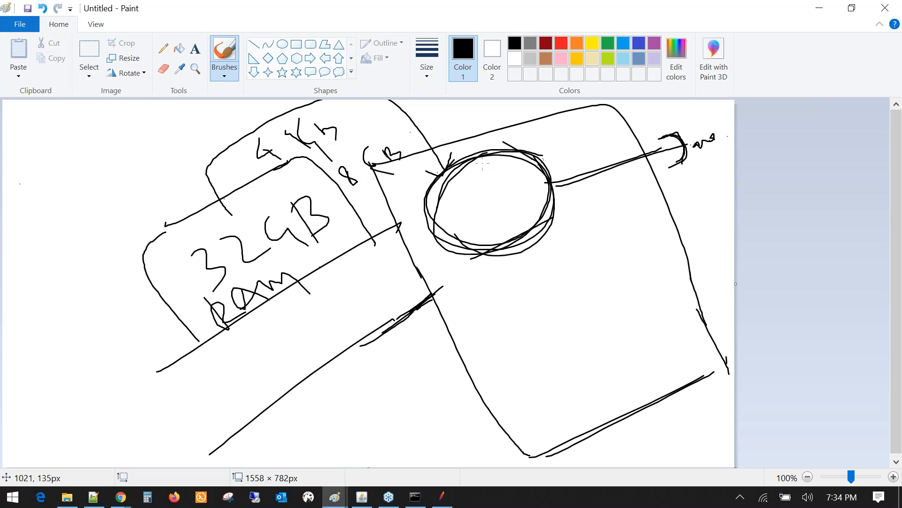
{"action": "mouse_move", "coordinate": [285, 181]}
{"action": "left_mouse_down"}
{"action": "mouse_move", "coordinate": [352, 137]}
{"action": "mouse_move", "coordinate": [339, 116]}
{"action": "mouse_move", "coordinate": [250, 164]}
{"action": "mouse_move", "coordinate": [282, 185]}
{"action": "left_mouse_up"}
{"action": "mouse_move", "coordinate": [365, 148]}
{"action": "left_mouse_down"}
{"action": "mouse_move", "coordinate": [433, 137]}
{"action": "mouse_move", "coordinate": [481, 155]}
{"action": "left_mouse_up"}
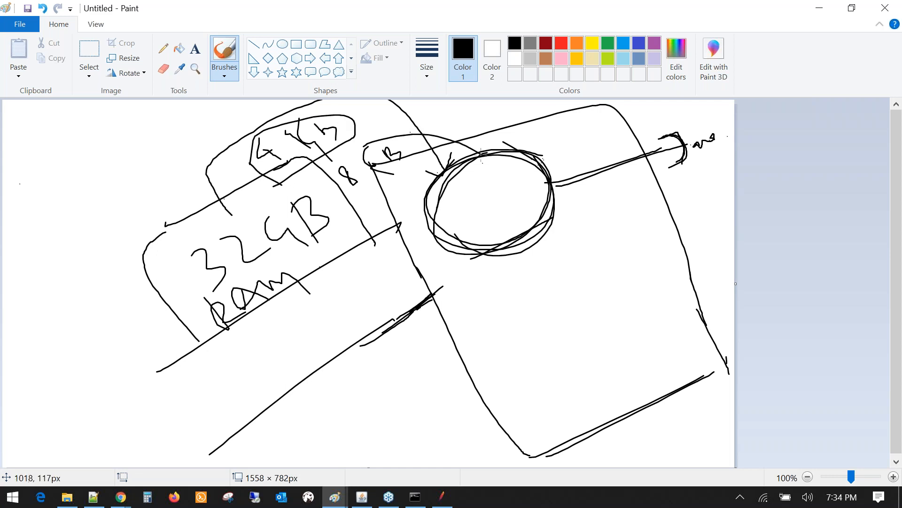
- Draw wavy and band lines across the big rectangle, plus a short divider
{"action": "mouse_move", "coordinate": [481, 297]}
{"action": "left_mouse_down"}
{"action": "mouse_move", "coordinate": [530, 304]}
{"action": "mouse_move", "coordinate": [589, 285]}
{"action": "mouse_move", "coordinate": [602, 297]}
{"action": "left_mouse_up"}
{"action": "mouse_move", "coordinate": [517, 371]}
{"action": "left_mouse_down"}
{"action": "mouse_move", "coordinate": [534, 390]}
{"action": "mouse_move", "coordinate": [575, 352]}
{"action": "mouse_move", "coordinate": [668, 305]}
{"action": "mouse_move", "coordinate": [727, 395]}
{"action": "left_mouse_up"}
{"action": "left_click_drag", "start_coordinate": [479, 361], "coordinate": [531, 335]}
{"action": "left_click_drag", "start_coordinate": [578, 310], "coordinate": [653, 276]}
{"action": "left_click_drag", "start_coordinate": [519, 426], "coordinate": [701, 319]}
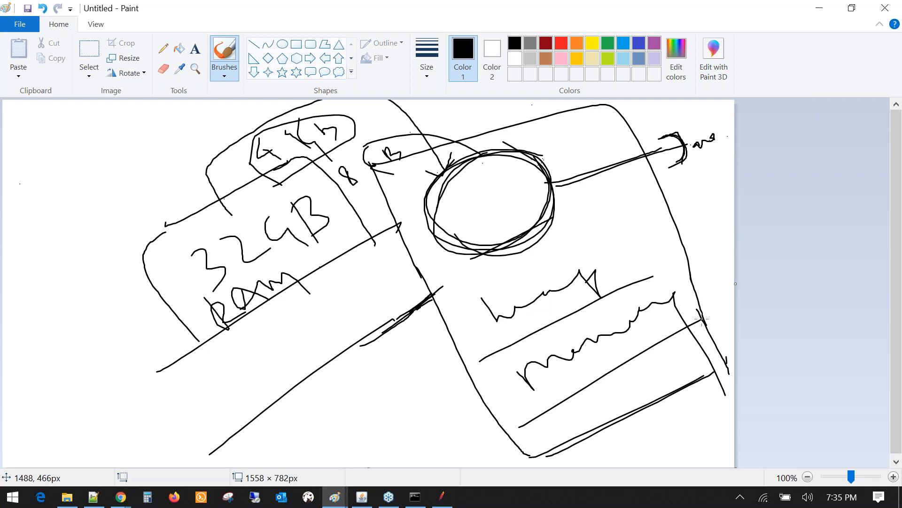
{"action": "left_click_drag", "start_coordinate": [439, 316], "coordinate": [672, 206]}
{"action": "mouse_move", "coordinate": [447, 306]}
{"action": "left_mouse_down"}
{"action": "mouse_move", "coordinate": [473, 344]}
{"action": "mouse_move", "coordinate": [491, 352]}
{"action": "left_mouse_up"}
{"action": "left_click_drag", "start_coordinate": [470, 371], "coordinate": [614, 284]}
{"action": "left_click_drag", "start_coordinate": [621, 228], "coordinate": [652, 278]}
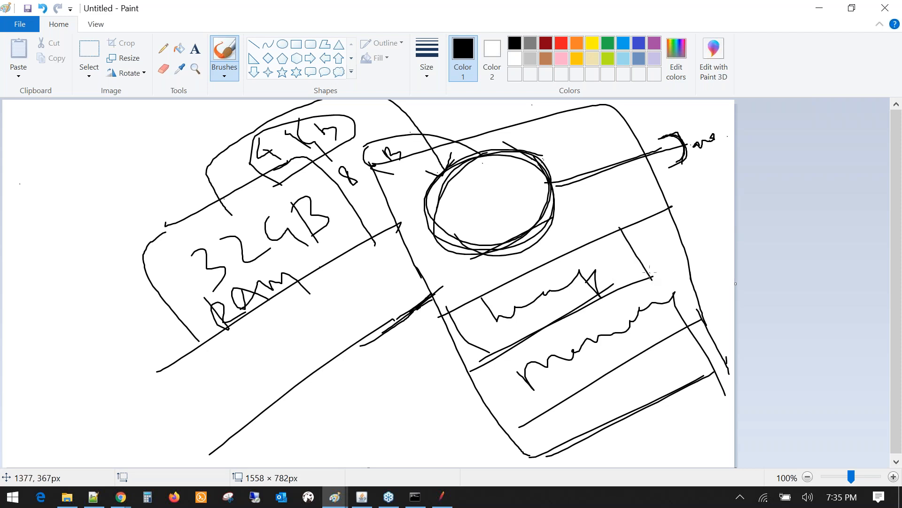
- Trace around the circle and draw an arrow pointing up to it
{"action": "left_click_drag", "start_coordinate": [485, 156], "coordinate": [444, 261]}
{"action": "left_click_drag", "start_coordinate": [415, 254], "coordinate": [431, 462]}
{"action": "left_click_drag", "start_coordinate": [501, 251], "coordinate": [538, 233]}
{"action": "mouse_move", "coordinate": [445, 172]}
{"action": "left_mouse_down"}
{"action": "mouse_move", "coordinate": [550, 157]}
{"action": "mouse_move", "coordinate": [425, 235]}
{"action": "left_mouse_up"}
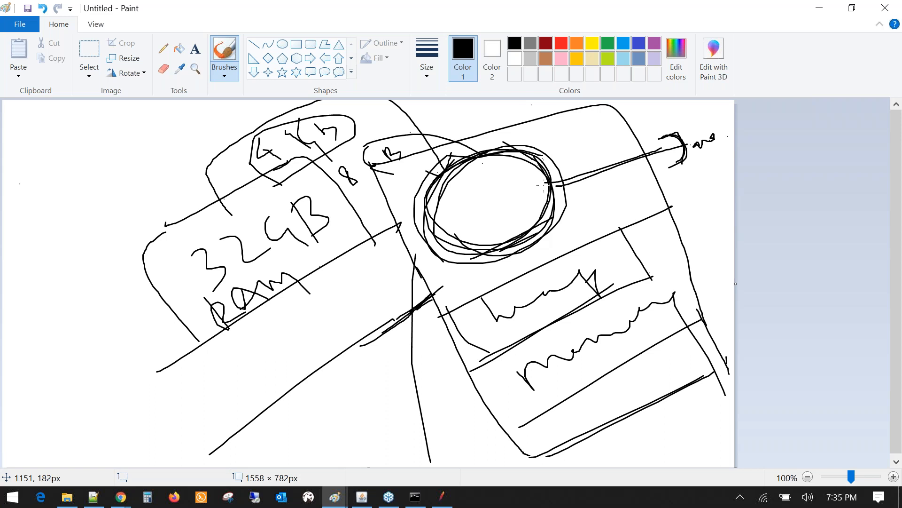
{"action": "mouse_move", "coordinate": [531, 324]}
{"action": "left_mouse_down"}
{"action": "mouse_move", "coordinate": [513, 323]}
{"action": "mouse_move", "coordinate": [479, 264]}
{"action": "mouse_move", "coordinate": [489, 273]}
{"action": "left_mouse_up"}
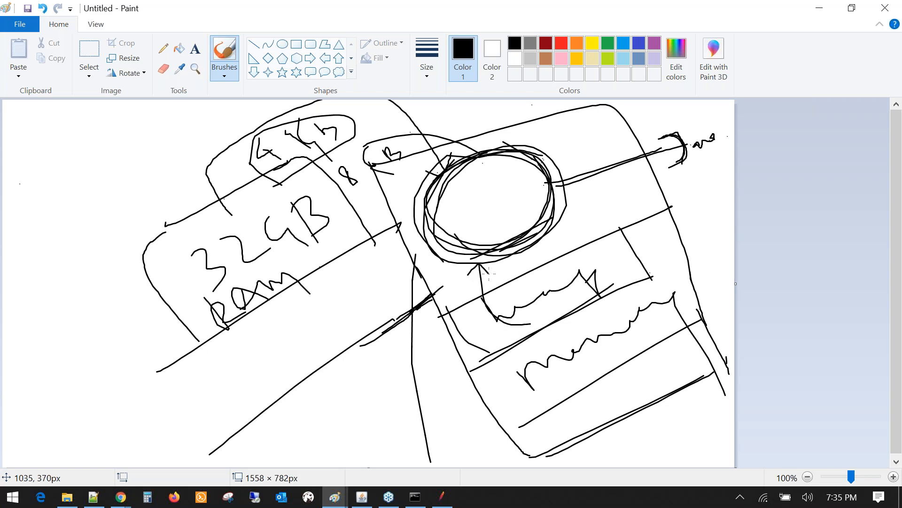
- Draw L-shaped side marks and a squiggle beside the lower box
{"action": "left_click_drag", "start_coordinate": [658, 234], "coordinate": [679, 259]}
{"action": "left_click_drag", "start_coordinate": [685, 225], "coordinate": [705, 257]}
{"action": "left_click_drag", "start_coordinate": [703, 218], "coordinate": [719, 239]}
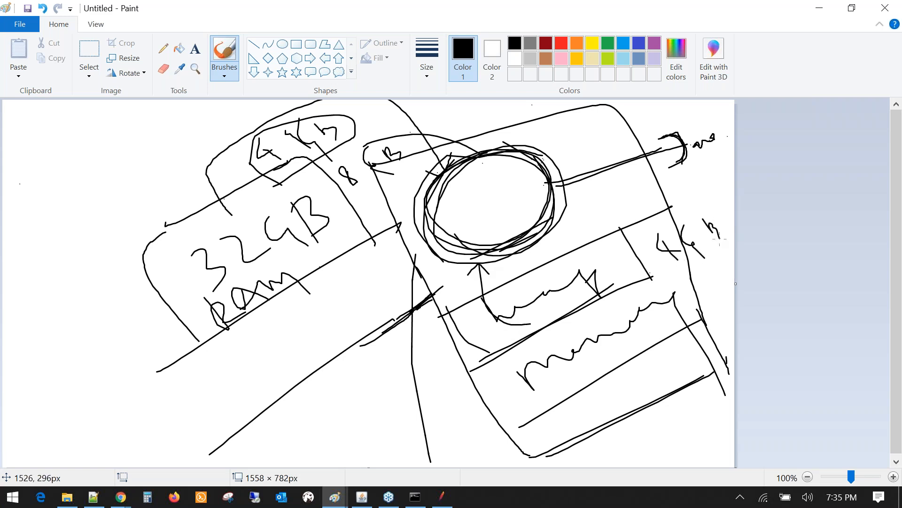
{"action": "mouse_move", "coordinate": [655, 235]}
{"action": "left_mouse_down"}
{"action": "mouse_move", "coordinate": [665, 253]}
{"action": "mouse_move", "coordinate": [687, 262]}
{"action": "mouse_move", "coordinate": [690, 250]}
{"action": "left_mouse_up"}
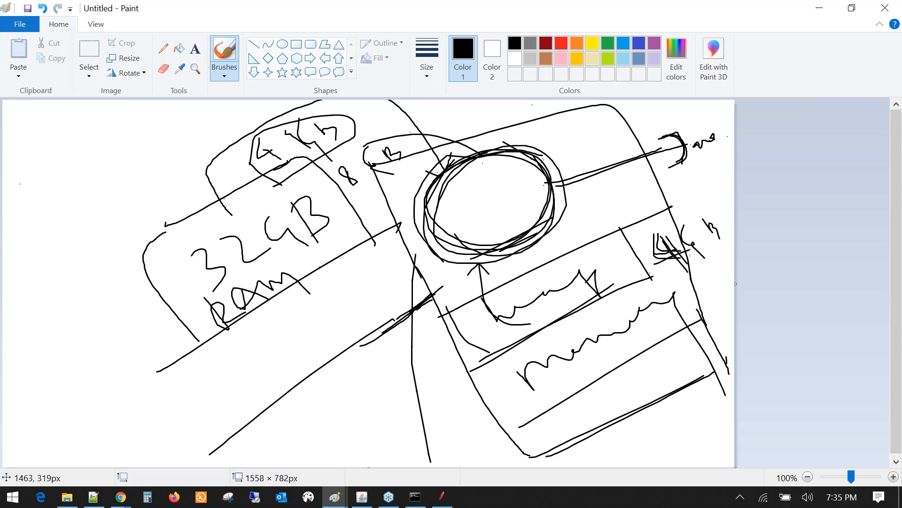
{"action": "left_click_drag", "start_coordinate": [667, 251], "coordinate": [688, 263]}
{"action": "left_click_drag", "start_coordinate": [682, 227], "coordinate": [701, 257]}
- Hatch the lower band with parallel diagonal strokes
{"action": "left_click_drag", "start_coordinate": [678, 293], "coordinate": [715, 277]}
{"action": "left_click_drag", "start_coordinate": [499, 281], "coordinate": [539, 336]}
{"action": "left_click_drag", "start_coordinate": [544, 262], "coordinate": [578, 318]}
{"action": "left_click_drag", "start_coordinate": [581, 239], "coordinate": [611, 292]}
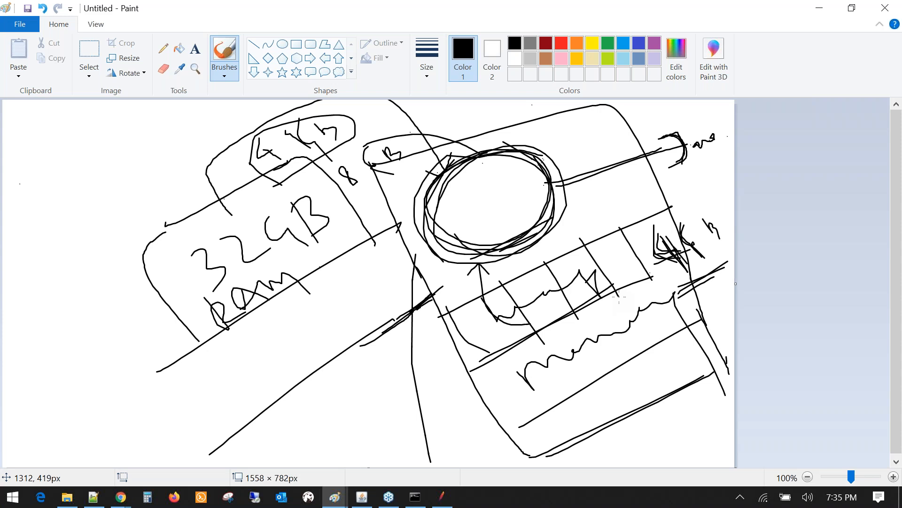
- Add long diagonals across the rectangle and lines beside the 32GB label
{"action": "left_click_drag", "start_coordinate": [440, 390], "coordinate": [510, 346]}
{"action": "left_click_drag", "start_coordinate": [423, 321], "coordinate": [517, 267]}
{"action": "mouse_move", "coordinate": [561, 186]}
{"action": "left_mouse_down"}
{"action": "mouse_move", "coordinate": [579, 193]}
{"action": "mouse_move", "coordinate": [610, 233]}
{"action": "mouse_move", "coordinate": [618, 219]}
{"action": "left_mouse_up"}
{"action": "mouse_move", "coordinate": [545, 300]}
{"action": "left_mouse_down"}
{"action": "mouse_move", "coordinate": [494, 361]}
{"action": "mouse_move", "coordinate": [324, 316]}
{"action": "mouse_move", "coordinate": [306, 281]}
{"action": "mouse_move", "coordinate": [337, 296]}
{"action": "left_mouse_up"}
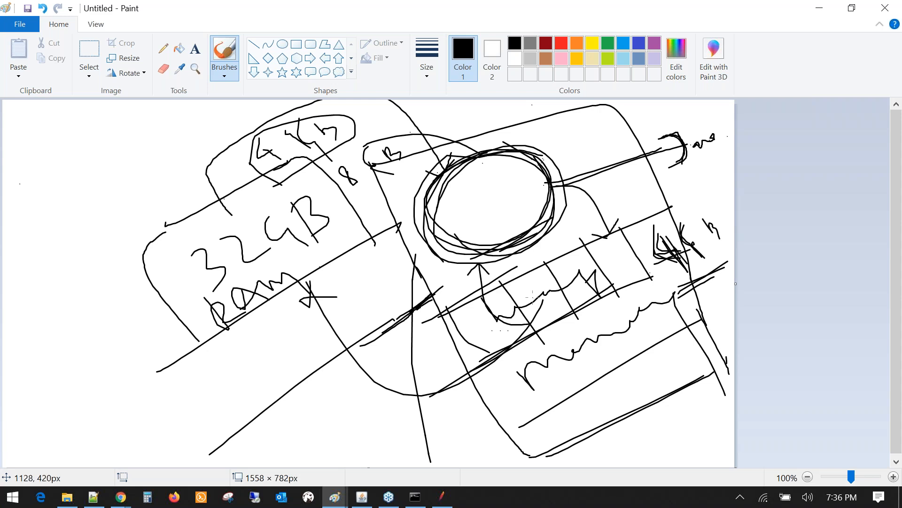
{"action": "left_click_drag", "start_coordinate": [272, 309], "coordinate": [371, 241]}
{"action": "left_click_drag", "start_coordinate": [413, 194], "coordinate": [330, 227]}
{"action": "left_click_drag", "start_coordinate": [355, 200], "coordinate": [356, 233]}
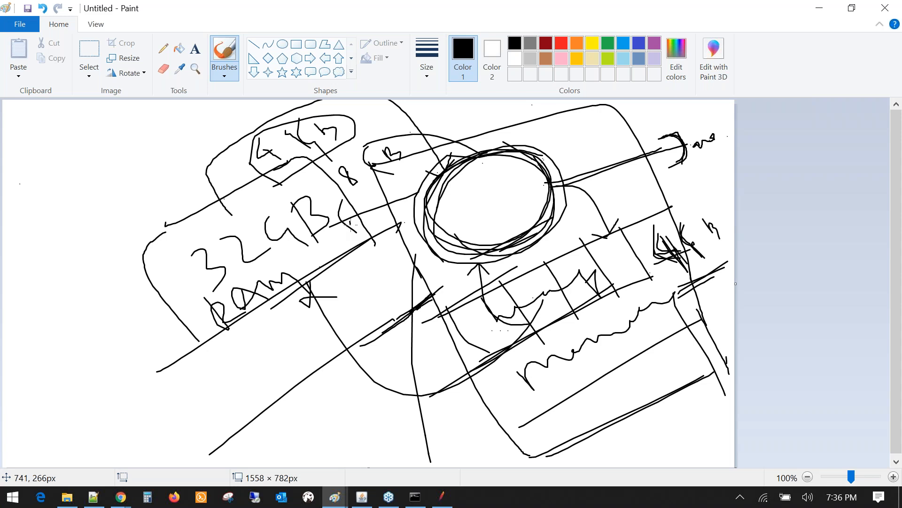
{"action": "mouse_move", "coordinate": [690, 217]}
{"action": "left_mouse_down"}
{"action": "mouse_move", "coordinate": [684, 228]}
{"action": "mouse_move", "coordinate": [702, 261]}
{"action": "left_mouse_up"}
- Sketch a small circle, hook and diagonal strokes at the left edge
{"action": "mouse_move", "coordinate": [29, 241]}
{"action": "left_mouse_down"}
{"action": "mouse_move", "coordinate": [58, 258]}
{"action": "mouse_move", "coordinate": [31, 233]}
{"action": "left_mouse_up"}
{"action": "mouse_move", "coordinate": [78, 201]}
{"action": "left_mouse_down"}
{"action": "mouse_move", "coordinate": [87, 223]}
{"action": "mouse_move", "coordinate": [79, 201]}
{"action": "mouse_move", "coordinate": [140, 174]}
{"action": "left_mouse_up"}
{"action": "left_click_drag", "start_coordinate": [24, 329], "coordinate": [187, 188]}
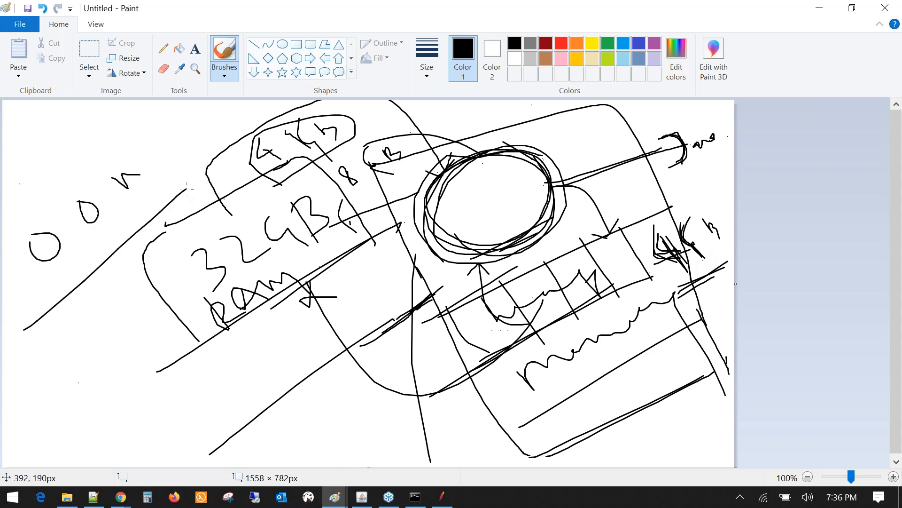
{"action": "left_click_drag", "start_coordinate": [142, 157], "coordinate": [185, 199]}
- Glance at JMeter, then return to Paint and loop around the lower-left note
{"action": "key", "text": "alt+Tab"}
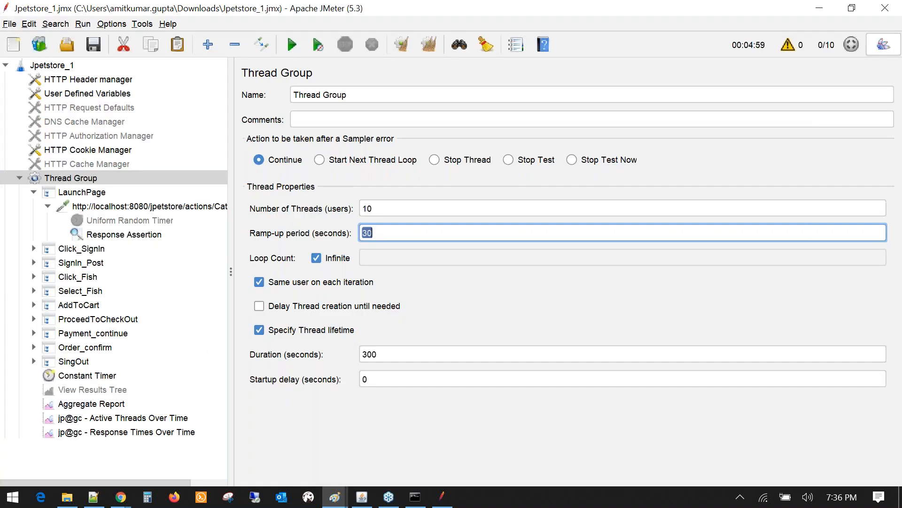
{"action": "left_click", "coordinate": [446, 502]}
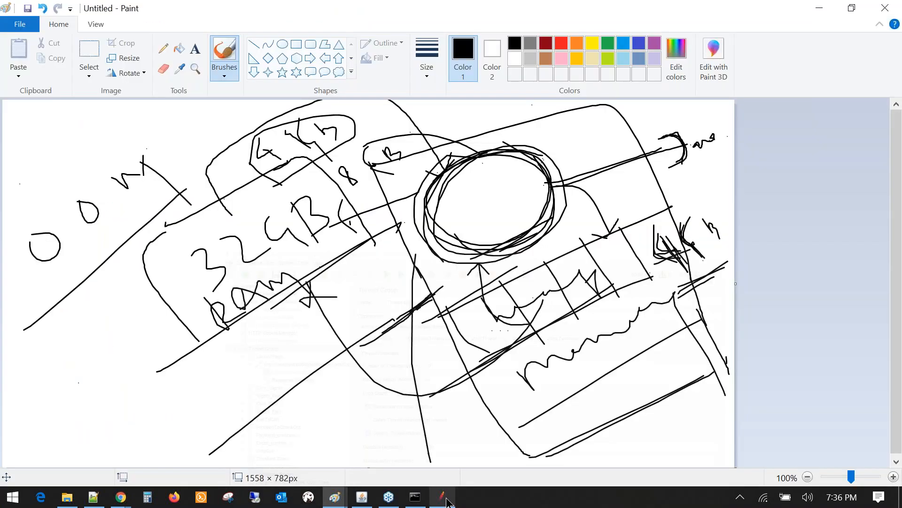
{"action": "left_click_drag", "start_coordinate": [65, 405], "coordinate": [67, 394]}
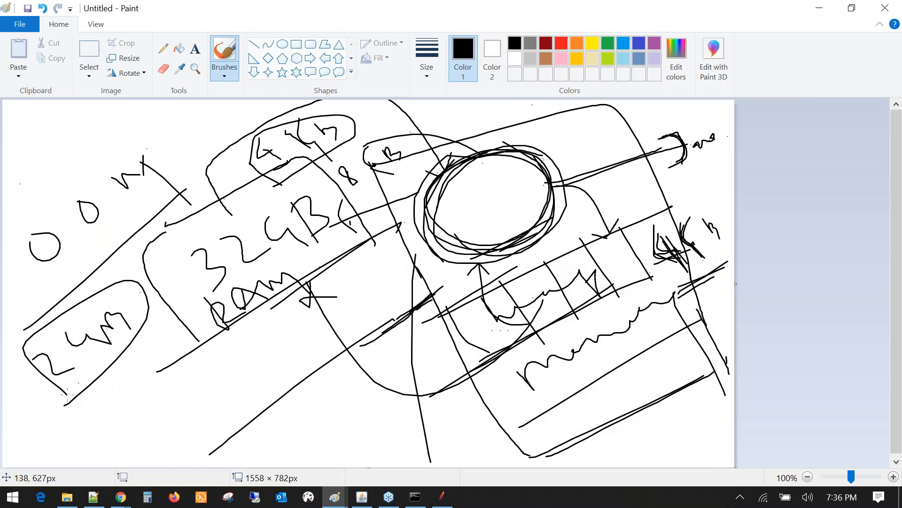
- Doodle the letters K and J at top left and draw an arrow up from the looped note
{"action": "left_click_drag", "start_coordinate": [31, 143], "coordinate": [55, 174]}
{"action": "left_click_drag", "start_coordinate": [42, 152], "coordinate": [97, 105]}
{"action": "left_click_drag", "start_coordinate": [66, 176], "coordinate": [127, 127]}
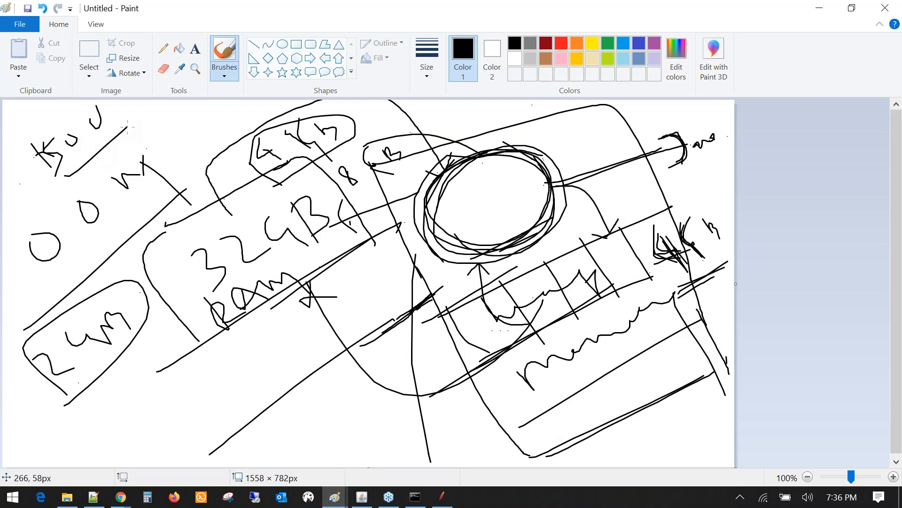
{"action": "mouse_move", "coordinate": [107, 311]}
{"action": "left_mouse_down"}
{"action": "mouse_move", "coordinate": [73, 260]}
{"action": "mouse_move", "coordinate": [81, 251]}
{"action": "mouse_move", "coordinate": [99, 256]}
{"action": "left_mouse_up"}
{"action": "mouse_move", "coordinate": [101, 248]}
{"action": "left_mouse_down"}
{"action": "mouse_move", "coordinate": [116, 263]}
{"action": "mouse_move", "coordinate": [167, 222]}
{"action": "mouse_move", "coordinate": [204, 224]}
{"action": "left_mouse_up"}
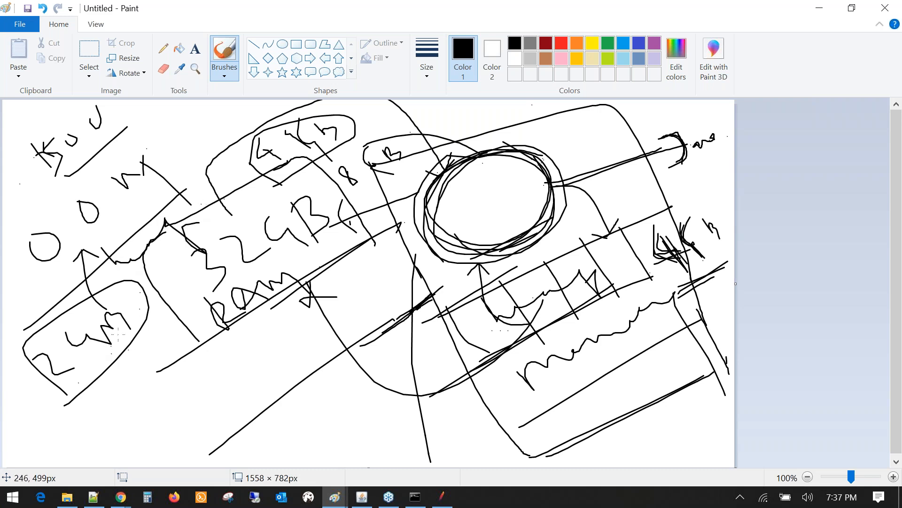
- Write a handwritten '4' with an 'n' beside it at the lower left
{"action": "left_click_drag", "start_coordinate": [65, 402], "coordinate": [143, 323]}
{"action": "left_click_drag", "start_coordinate": [102, 366], "coordinate": [140, 402]}
{"action": "mouse_move", "coordinate": [138, 388]}
{"action": "left_mouse_down"}
{"action": "mouse_move", "coordinate": [126, 417]}
{"action": "mouse_move", "coordinate": [199, 432]}
{"action": "left_mouse_up"}
{"action": "left_click_drag", "start_coordinate": [195, 398], "coordinate": [237, 414]}
{"action": "left_click_drag", "start_coordinate": [214, 376], "coordinate": [252, 380]}
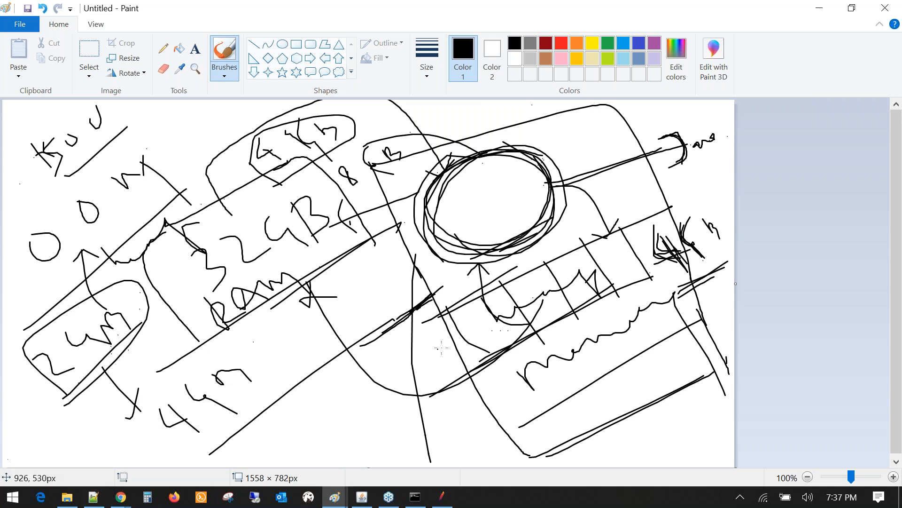
- Bring Notepad++ forward and select the 'Java Application' and 'Heap' lines in the new 10 tab
{"action": "left_click", "coordinate": [437, 499]}
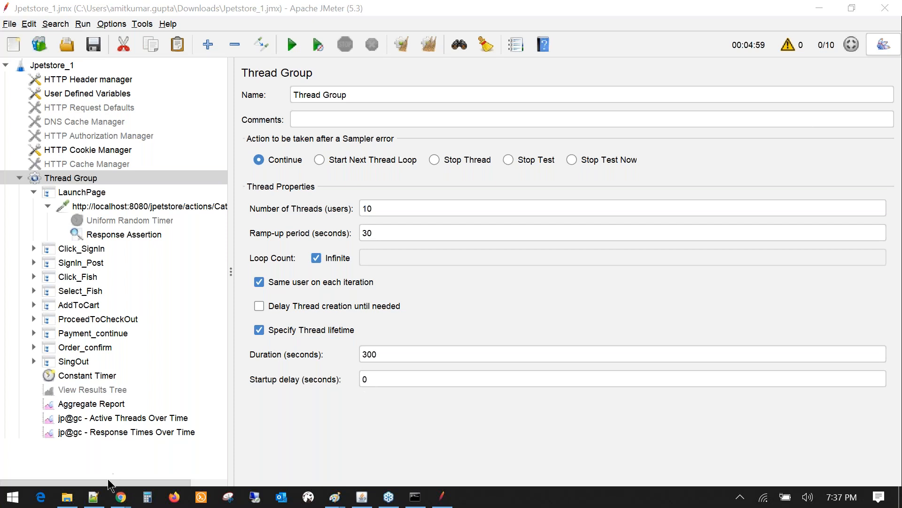
{"action": "left_click", "coordinate": [93, 497]}
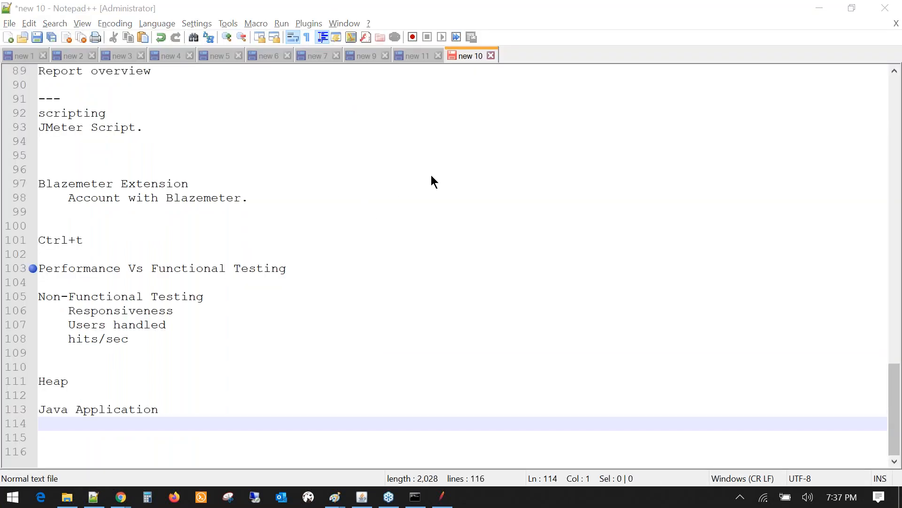
{"action": "left_click", "coordinate": [168, 412]}
{"action": "key", "text": "shift+Home"}
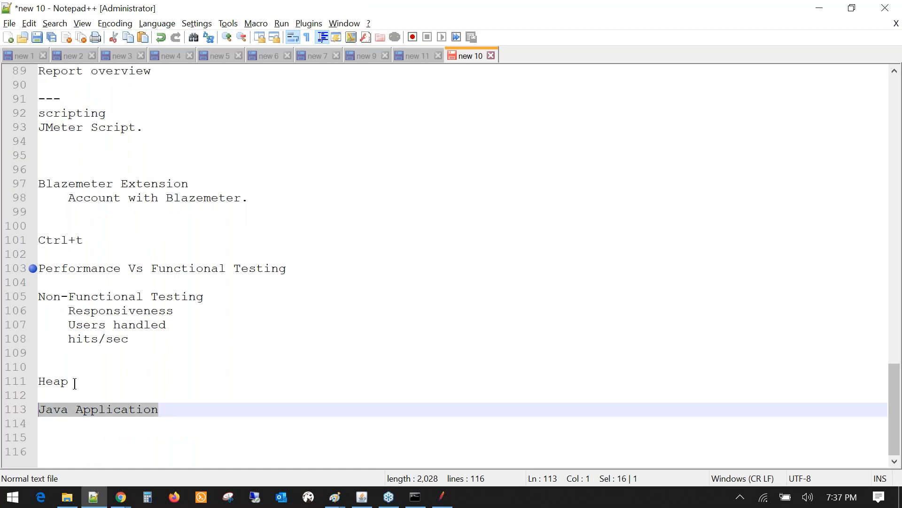
{"action": "left_click", "coordinate": [74, 383]}
{"action": "key", "text": "shift+Home"}
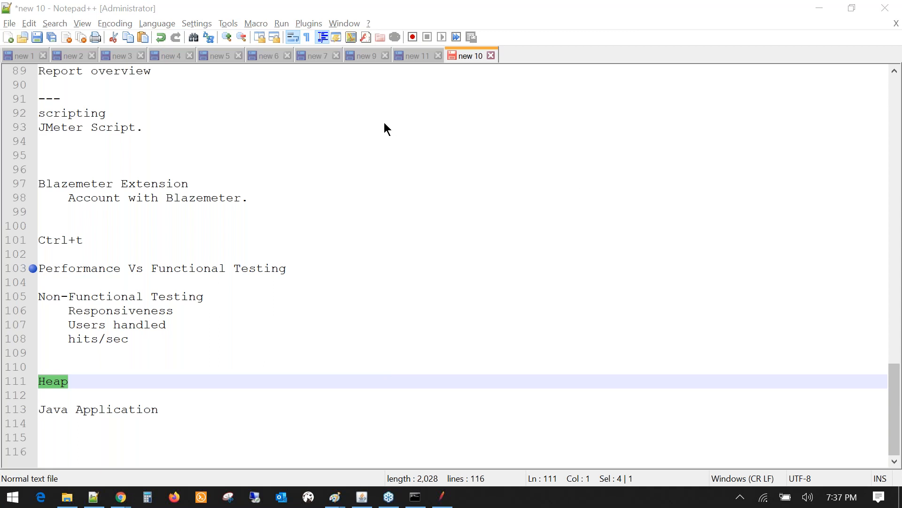
- Return to the Jpetstore_1 Thread Group: 10 threads, 30 s ramp-up, 300 s duration
{"action": "left_click", "coordinate": [439, 500]}
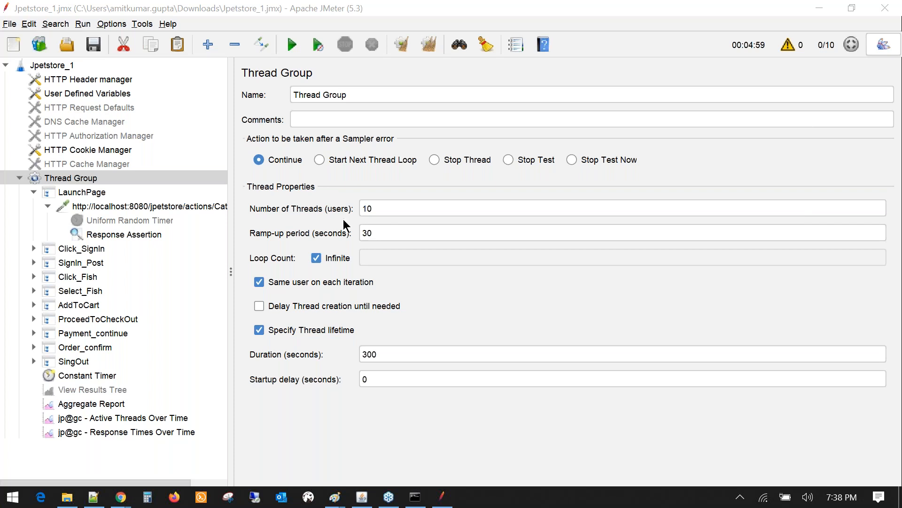
{"action": "left_click", "coordinate": [450, 503]}
{"action": "right_click", "coordinate": [84, 178]}
{"action": "mouse_move", "coordinate": [211, 188]}
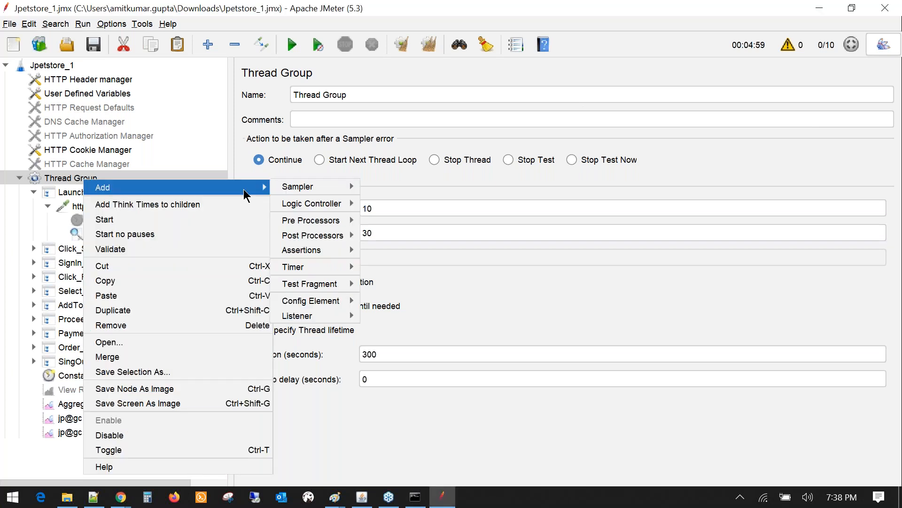
{"action": "mouse_move", "coordinate": [323, 203]}
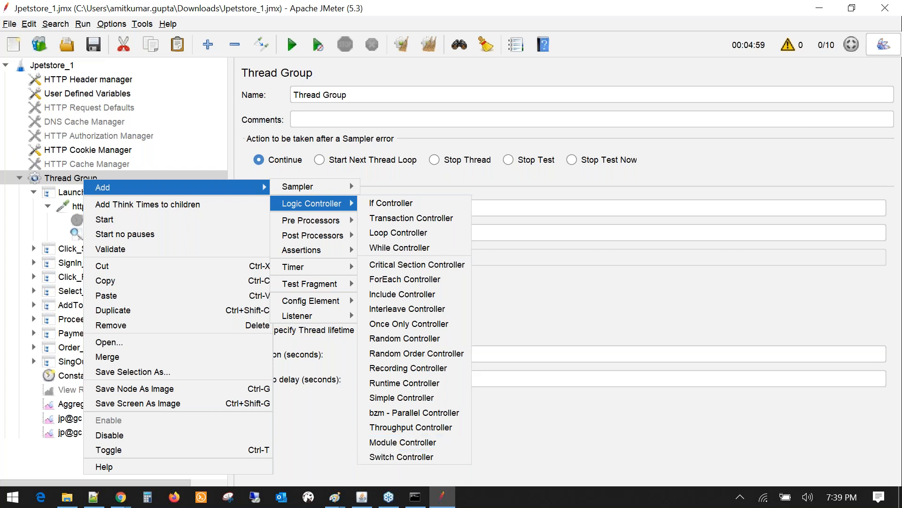
{"action": "left_click", "coordinate": [886, 190]}
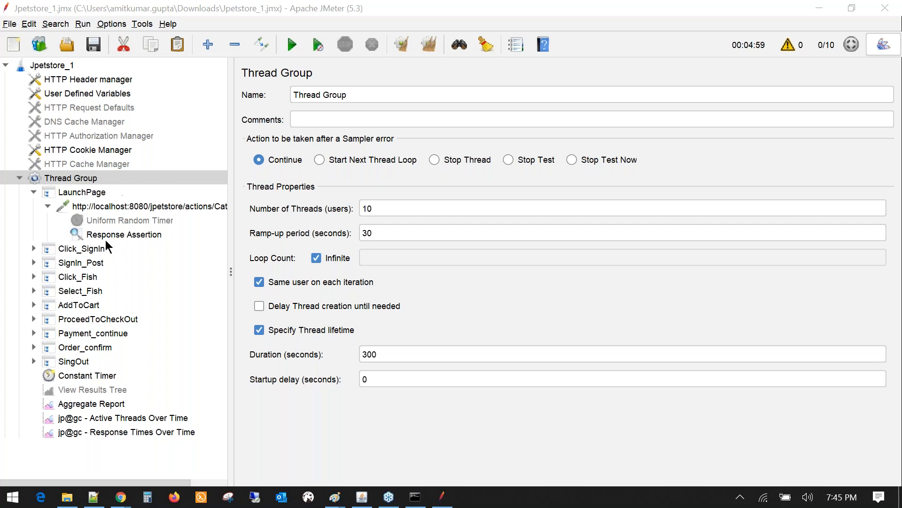
- Collapse the LaunchPage step in the Jpetstore_1 Thread Group tree to hide its child sampler
{"action": "left_click", "coordinate": [33, 192]}
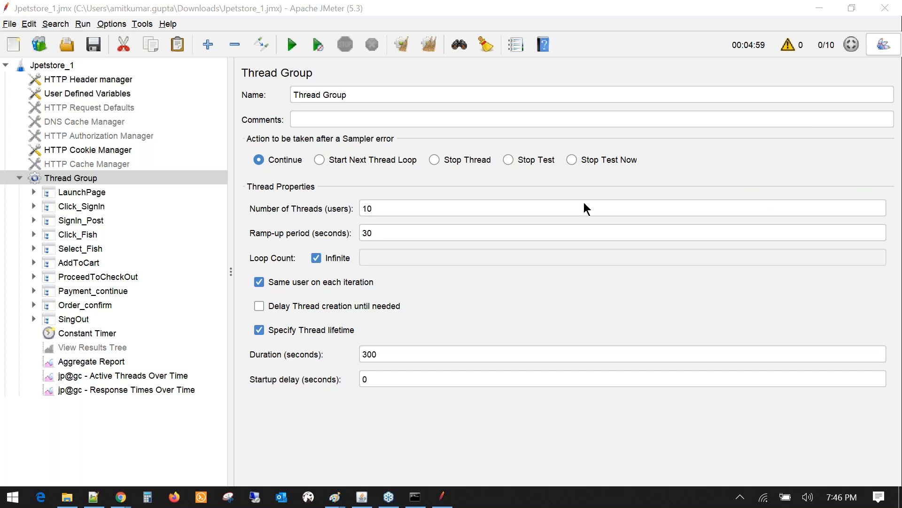
- In the Notepad++ 'new 10' notes, add a blank line below 'Java Application'
{"action": "left_click", "coordinate": [93, 498]}
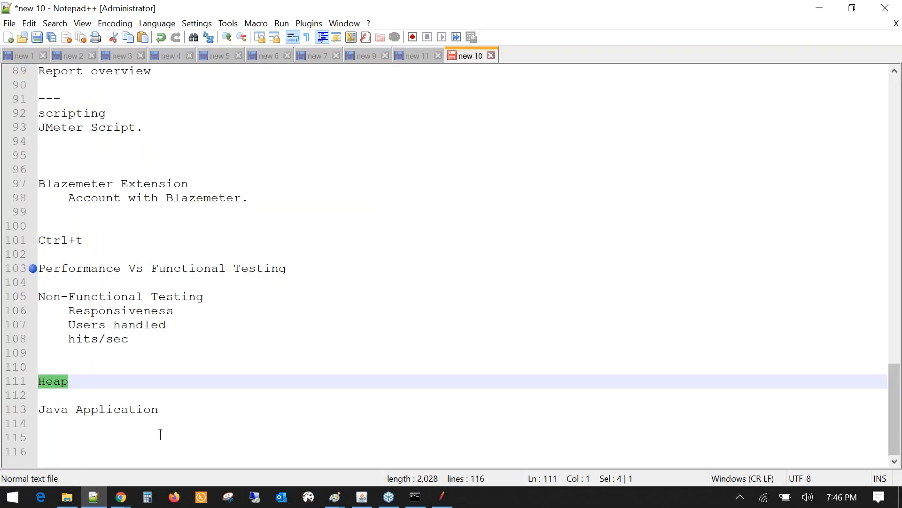
{"action": "left_click", "coordinate": [160, 434]}
{"action": "key", "text": "Return"}
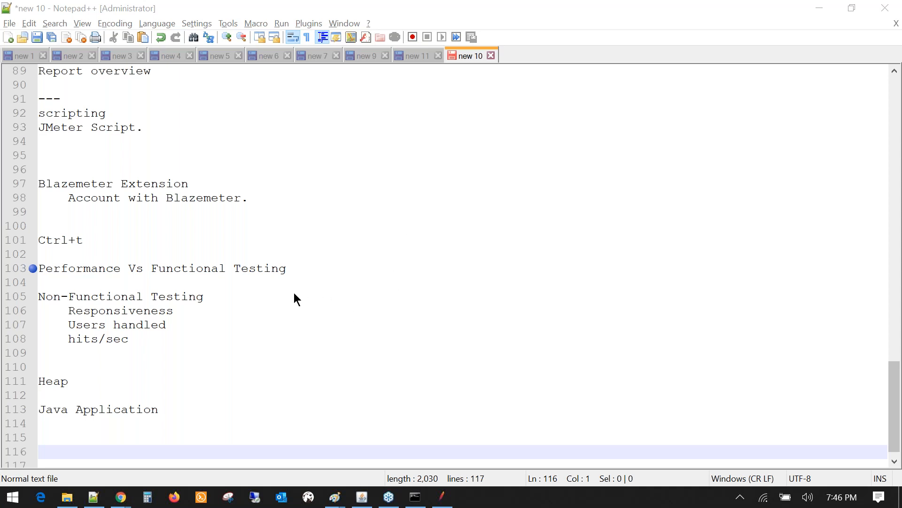
- Type the contact e-mail address on the new line 115 and select it
{"action": "left_click", "coordinate": [112, 434]}
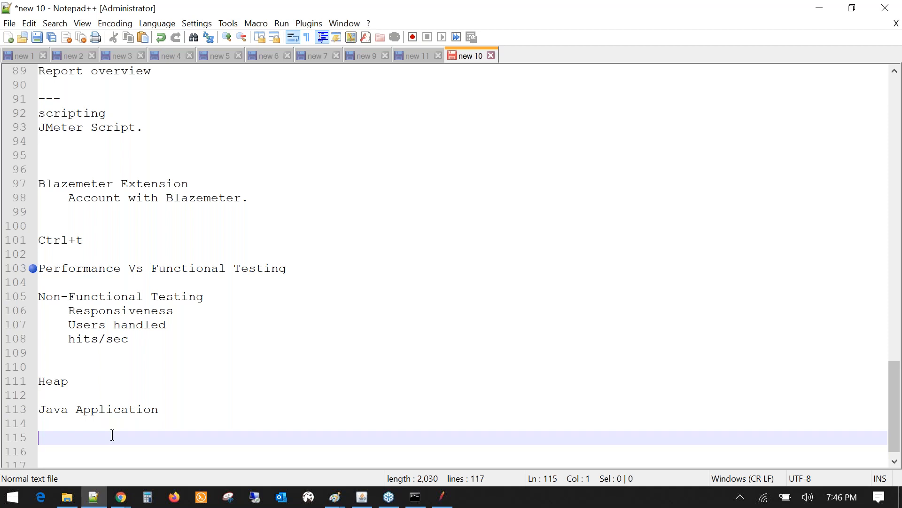
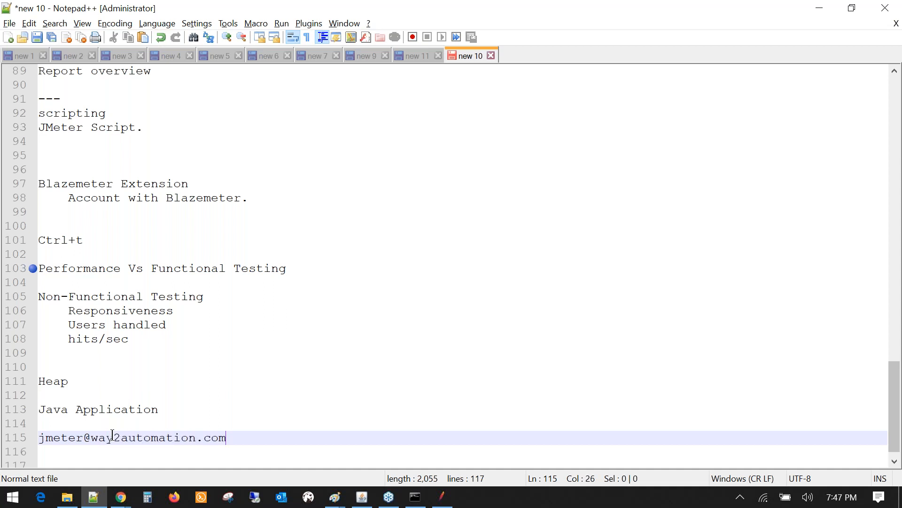
{"action": "key", "text": "shift+Home"}
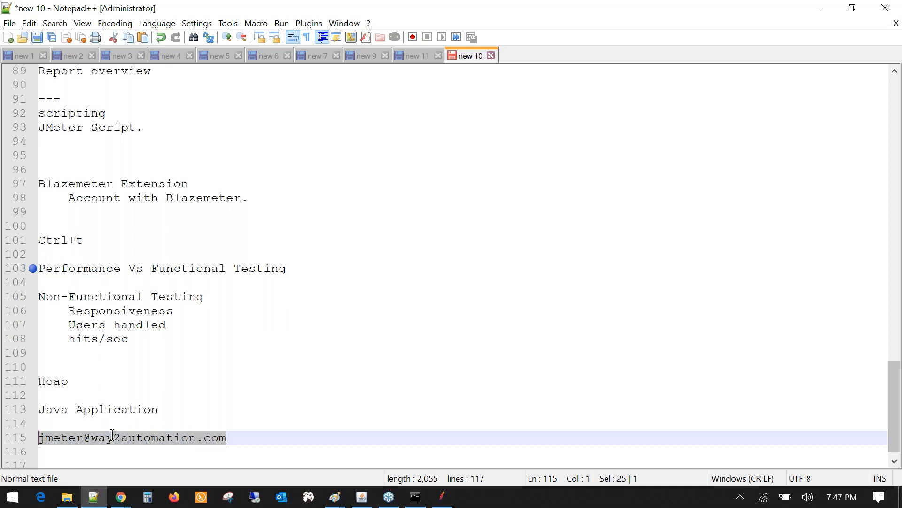
{"action": "scroll", "coordinate": [218, 431], "scroll_direction": "down", "scroll_amount": 1}
{"action": "left_click", "coordinate": [231, 425]}
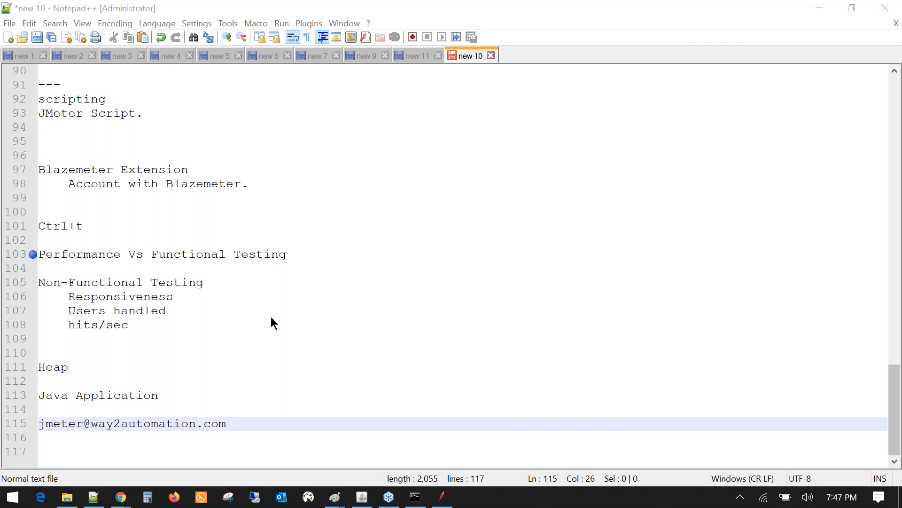
{"action": "left_click", "coordinate": [245, 424]}
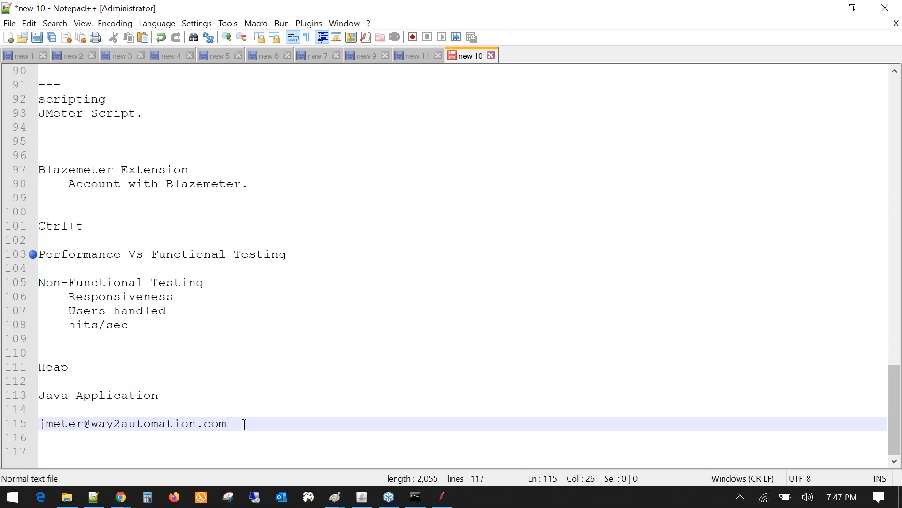
{"action": "left_click_drag", "start_coordinate": [245, 424], "coordinate": [218, 424]}
{"action": "left_click", "coordinate": [107, 435]}
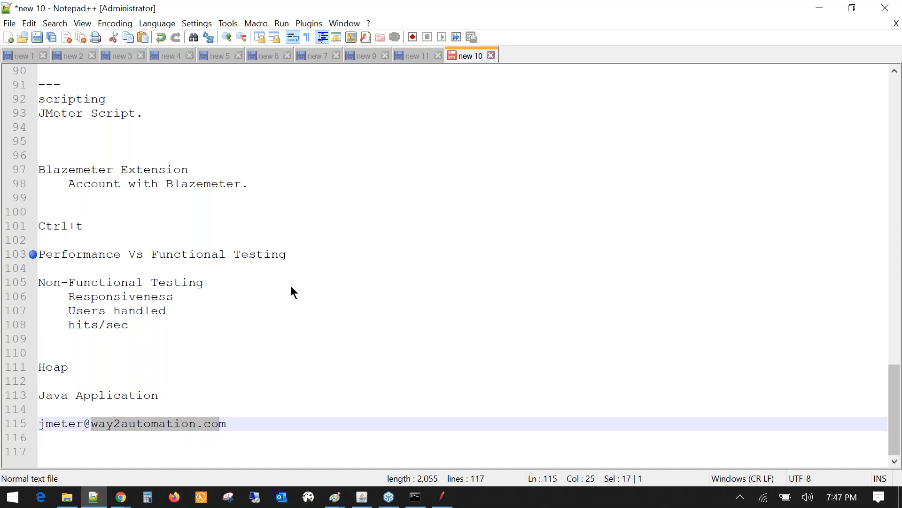
{"action": "left_click", "coordinate": [236, 424]}
{"action": "left_click_drag", "start_coordinate": [236, 424], "coordinate": [38, 424]}
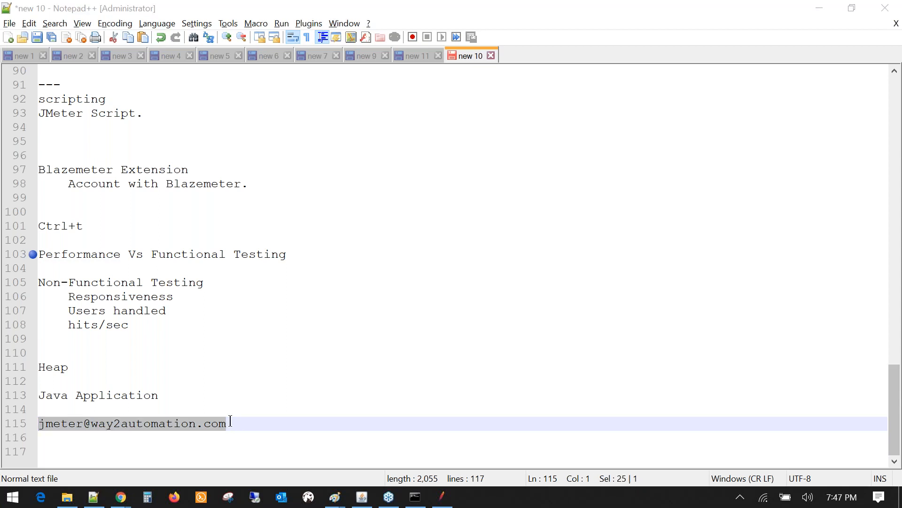
{"action": "left_click_drag", "start_coordinate": [230, 421], "coordinate": [29, 431]}
{"action": "double_click", "coordinate": [151, 422]}
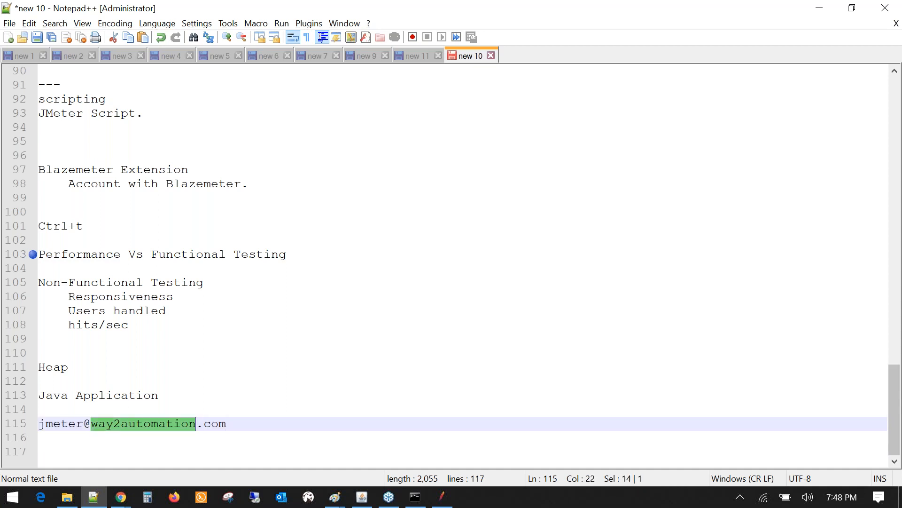
{"action": "mouse_move", "coordinate": [229, 426]}
{"action": "left_mouse_down"}
{"action": "mouse_move", "coordinate": [38, 427]}
{"action": "mouse_move", "coordinate": [233, 426]}
{"action": "left_mouse_up"}
{"action": "left_click", "coordinate": [39, 425]}
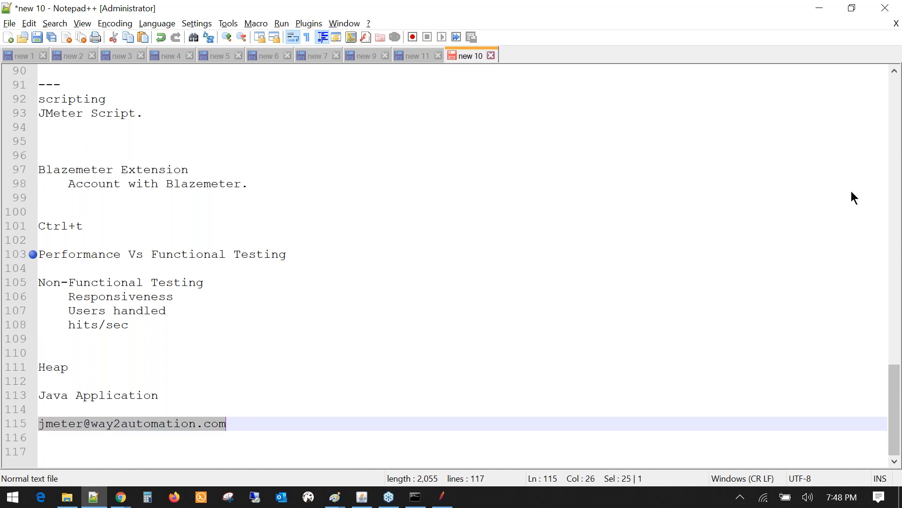
{"action": "left_click", "coordinate": [892, 189]}
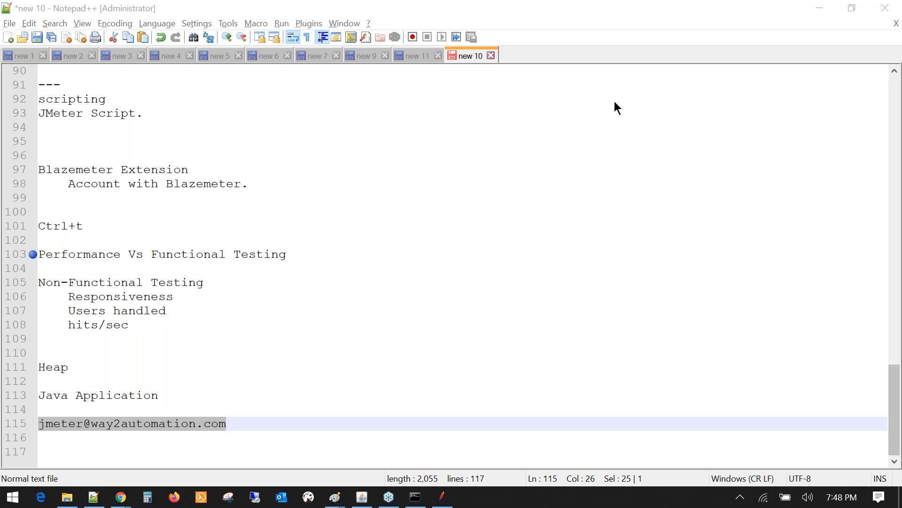
{"action": "scroll", "coordinate": [213, 306], "scroll_direction": "up", "scroll_amount": 1}
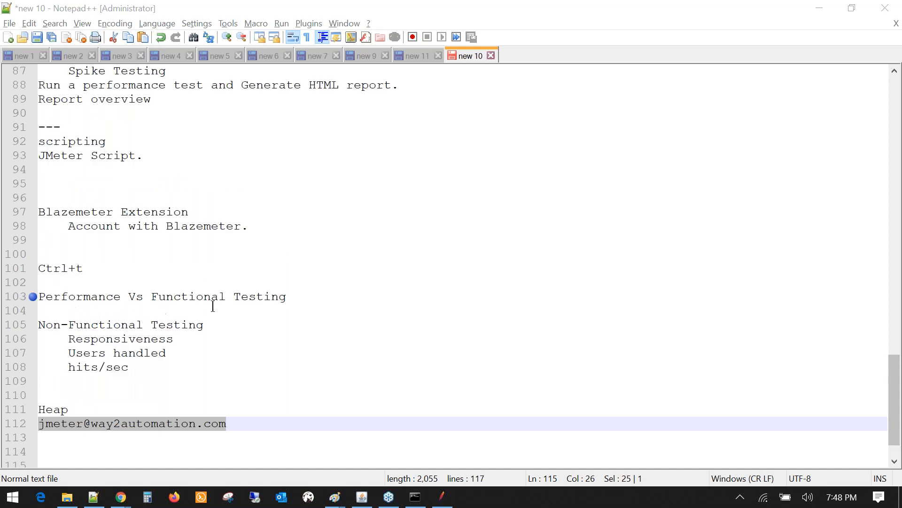
{"action": "scroll", "coordinate": [213, 306], "scroll_direction": "up", "scroll_amount": 13}
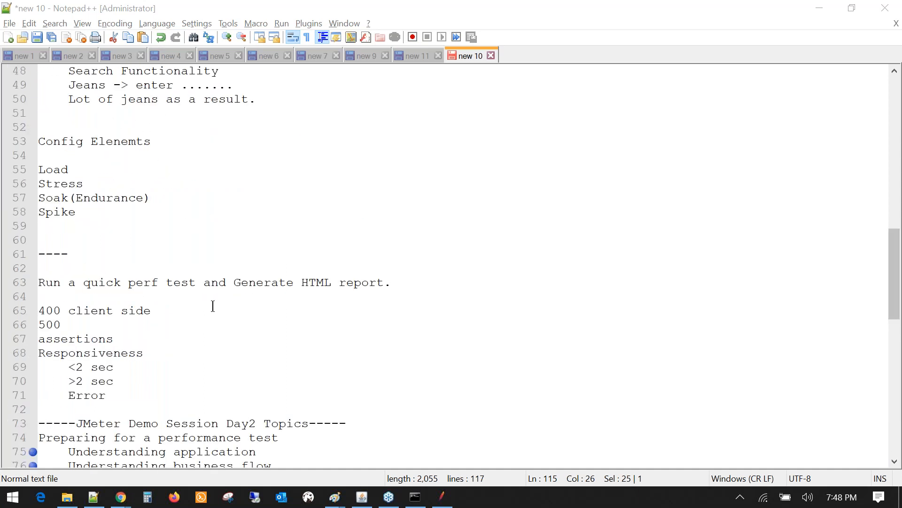
{"action": "scroll", "coordinate": [213, 306], "scroll_direction": "up", "scroll_amount": 7}
{"action": "scroll", "coordinate": [213, 306], "scroll_direction": "up", "scroll_amount": 8}
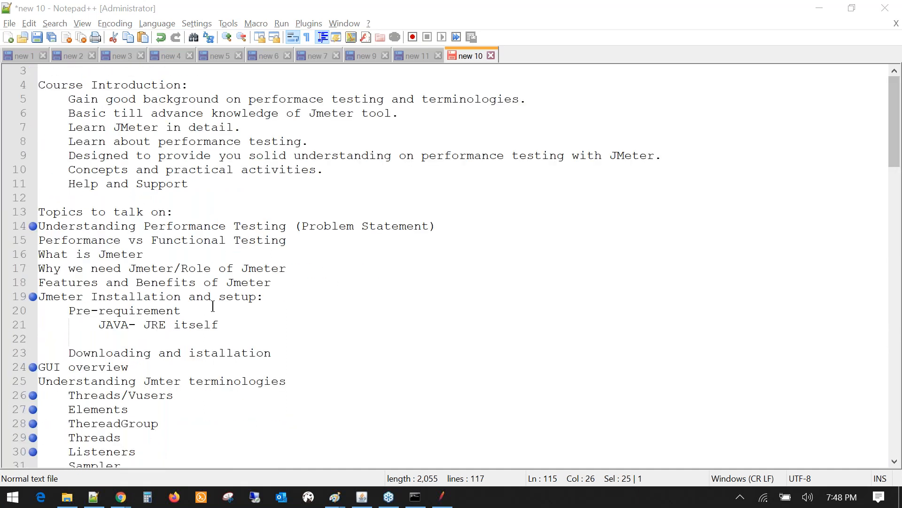
{"action": "scroll", "coordinate": [213, 306], "scroll_direction": "up", "scroll_amount": 1}
{"action": "scroll", "coordinate": [212, 306], "scroll_direction": "down", "scroll_amount": 7}
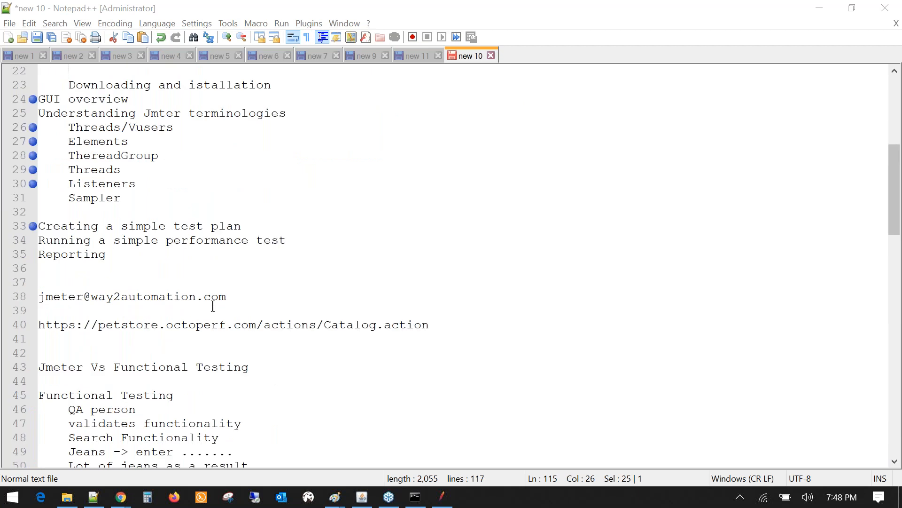
{"action": "scroll", "coordinate": [213, 306], "scroll_direction": "up", "scroll_amount": 7}
{"action": "scroll", "coordinate": [101, 146], "scroll_direction": "down", "scroll_amount": 13}
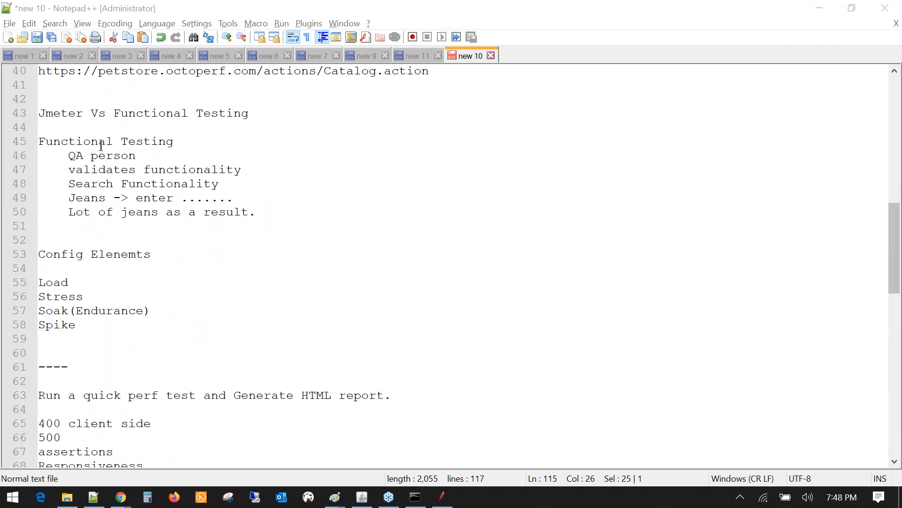
{"action": "scroll", "coordinate": [101, 145], "scroll_direction": "down", "scroll_amount": 6}
{"action": "scroll", "coordinate": [101, 146], "scroll_direction": "down", "scroll_amount": 3}
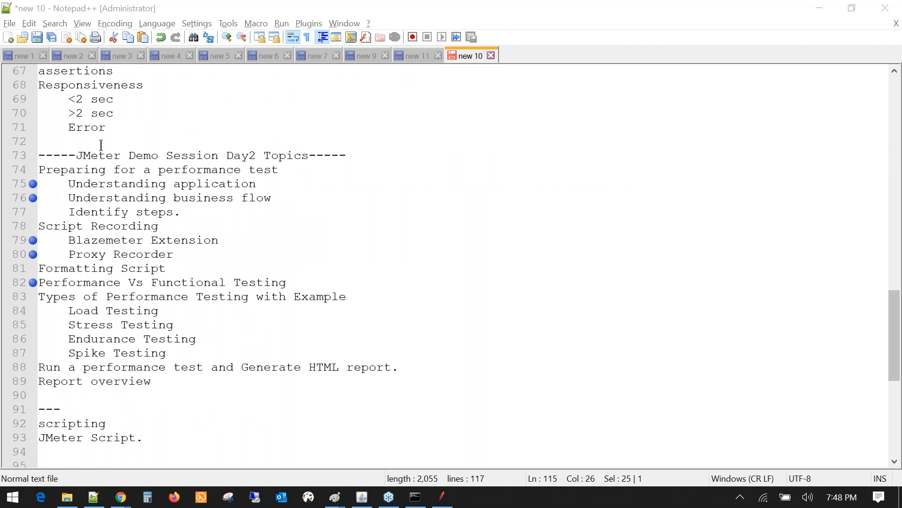
{"action": "left_click_drag", "start_coordinate": [151, 381], "coordinate": [38, 170]}
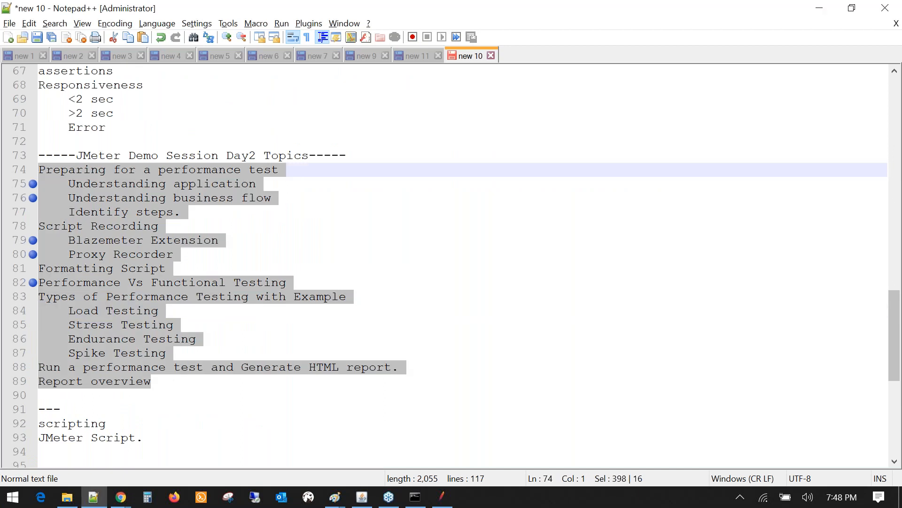
{"action": "scroll", "coordinate": [145, 411], "scroll_direction": "down", "scroll_amount": 8}
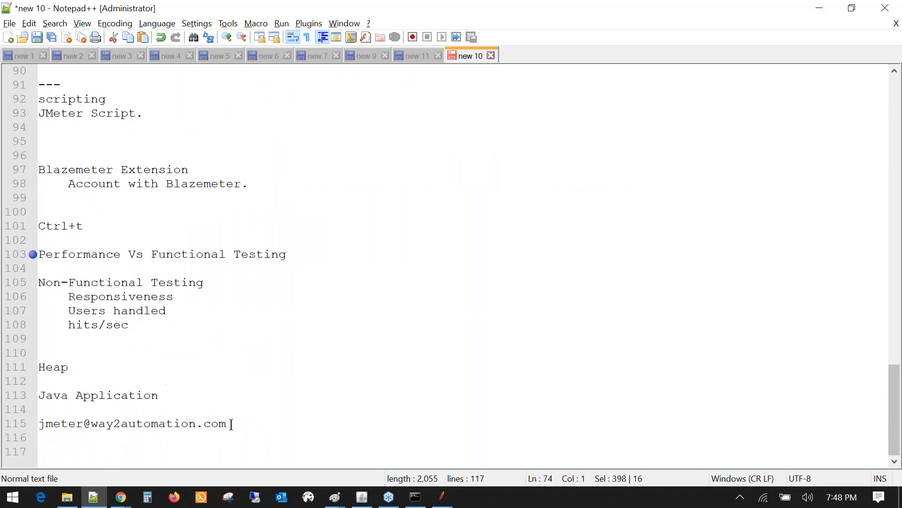
{"action": "left_click_drag", "start_coordinate": [230, 423], "coordinate": [39, 423]}
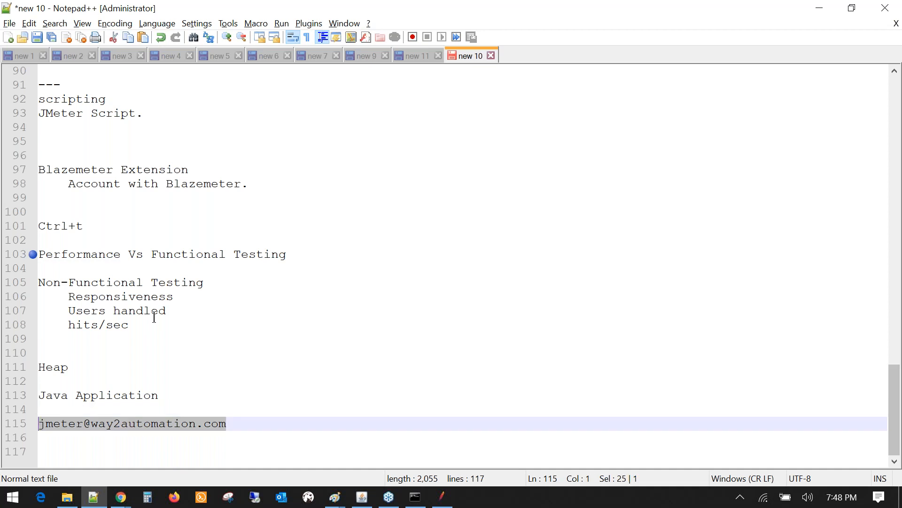
{"action": "scroll", "coordinate": [160, 323], "scroll_direction": "up", "scroll_amount": 4}
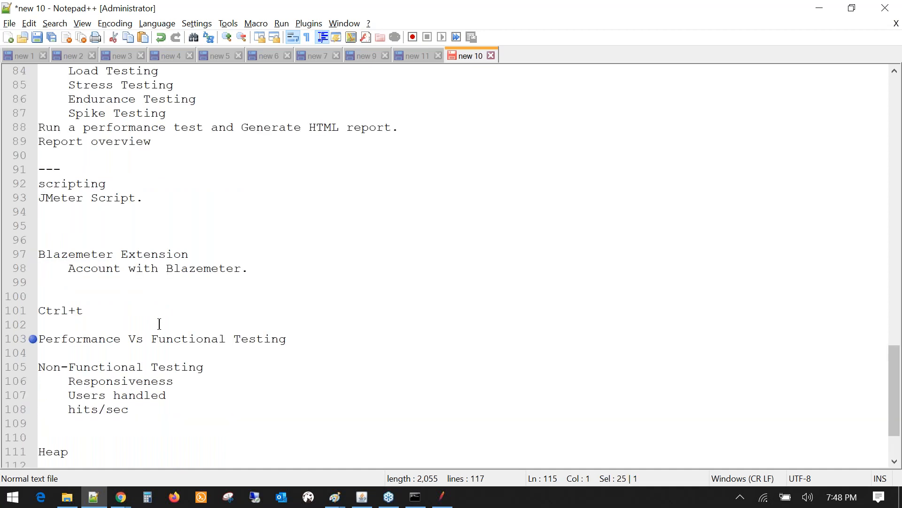
{"action": "scroll", "coordinate": [159, 324], "scroll_direction": "up", "scroll_amount": 7}
{"action": "scroll", "coordinate": [159, 323], "scroll_direction": "down", "scroll_amount": 4}
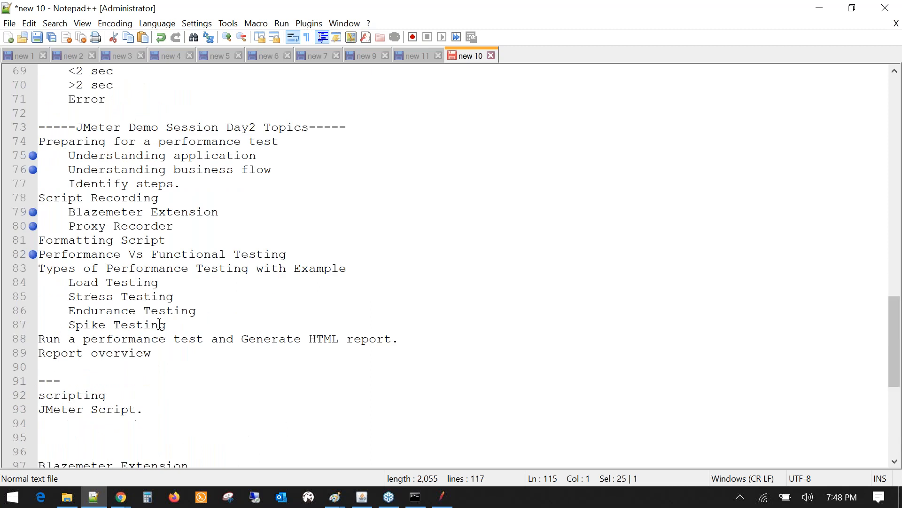
{"action": "left_click", "coordinate": [695, 239]}
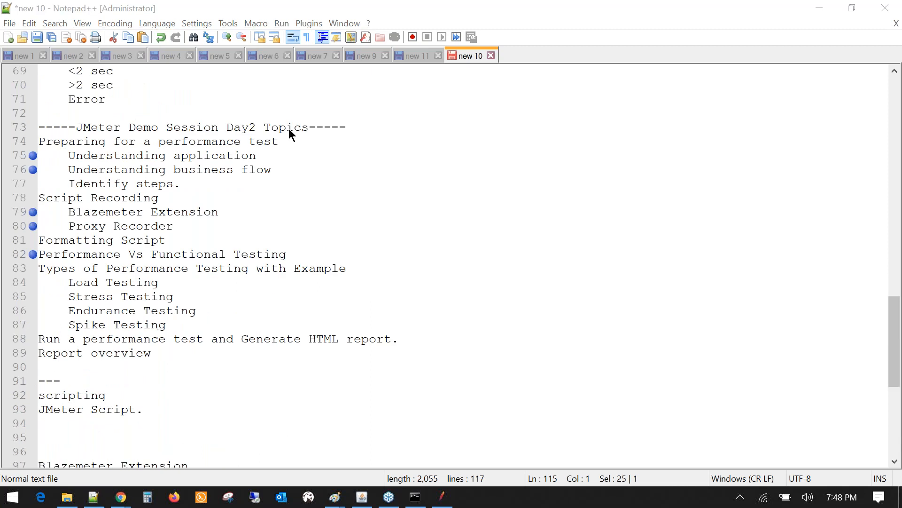
{"action": "scroll", "coordinate": [171, 347], "scroll_direction": "down", "scroll_amount": 5}
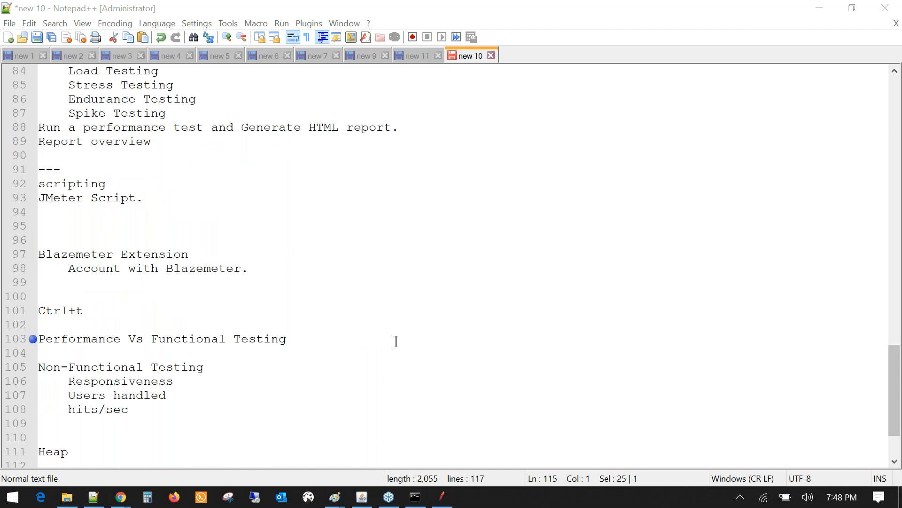